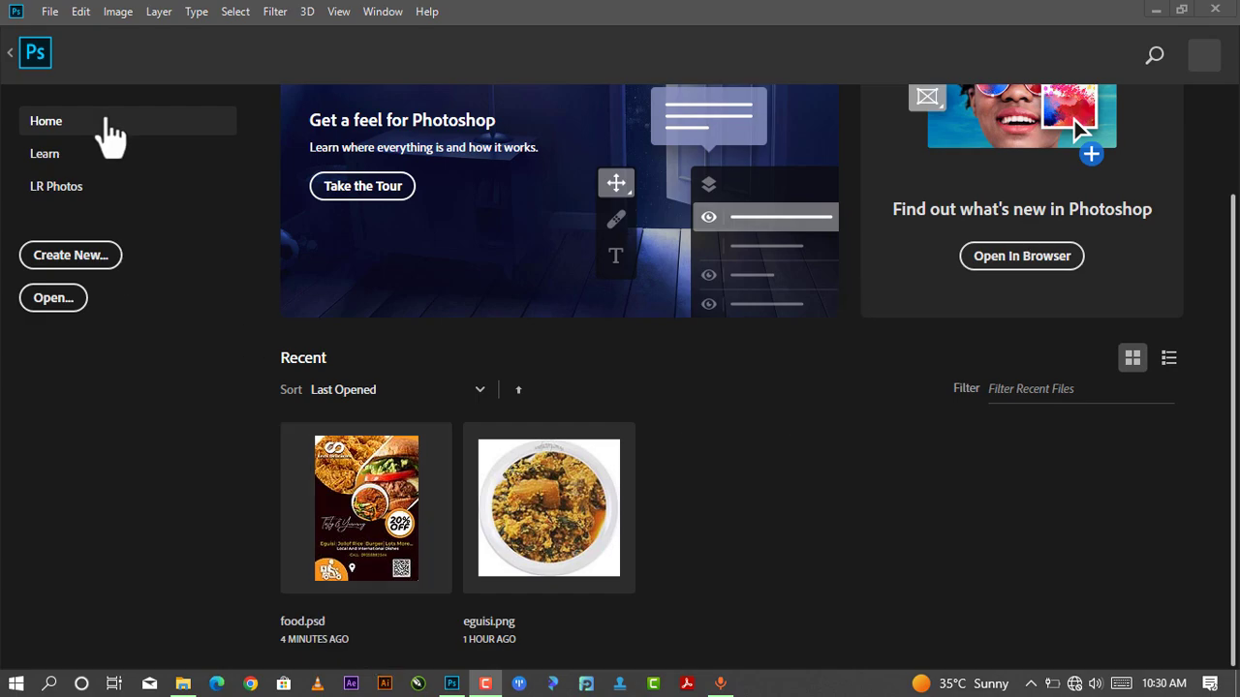
- Begin a new document, clear the default preset name and adjust a few values
left_click(49, 11)
left_click(73, 33)
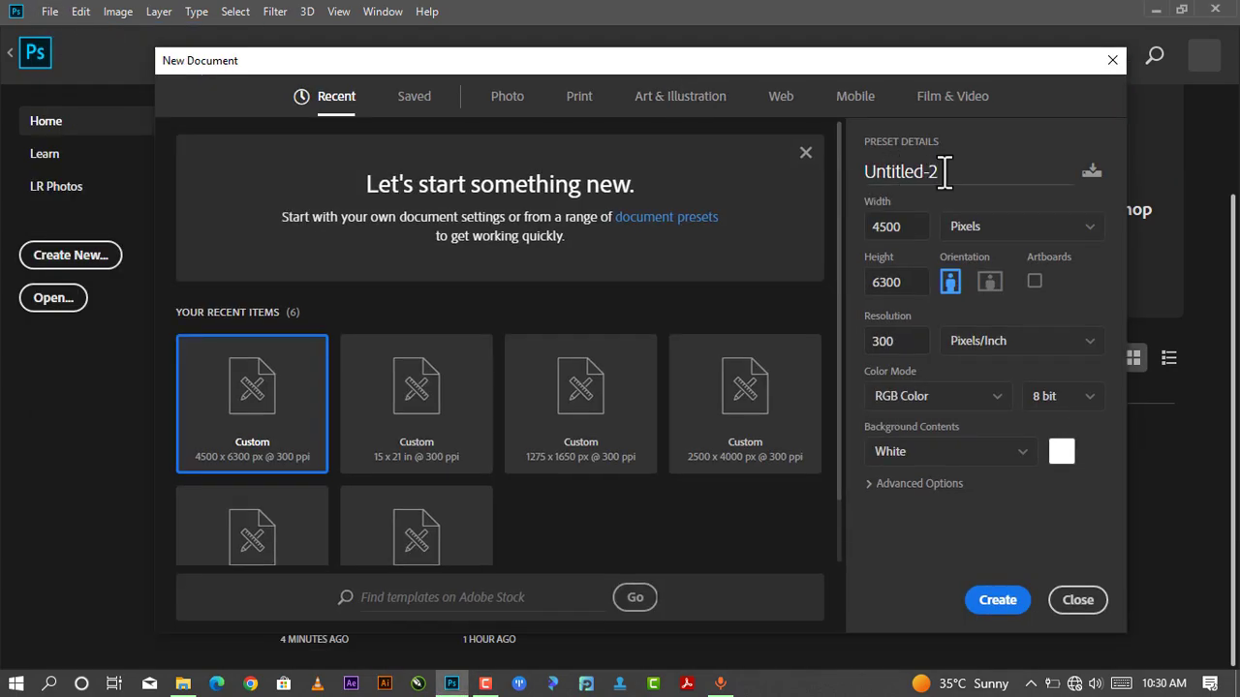
double_click(949, 172)
key("BackSpace")
left_click(920, 231)
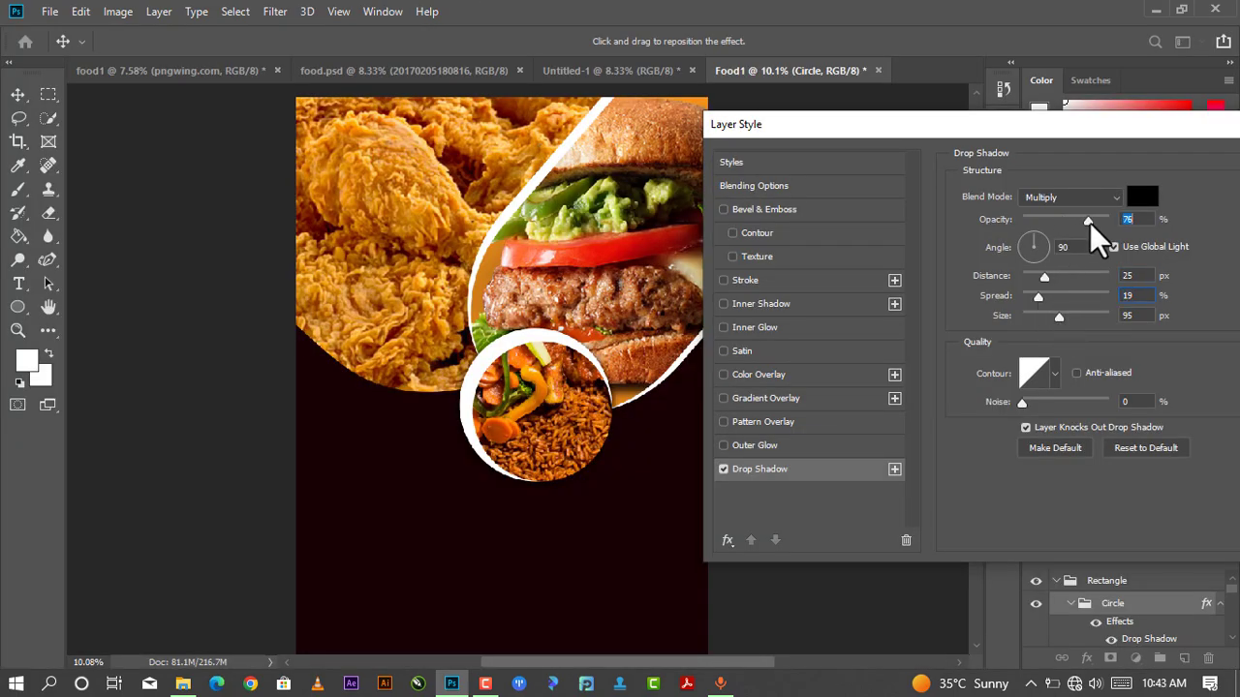
left_click_drag(1088, 221, 1100, 221)
mouse_move(1044, 277)
left_mouse_down()
mouse_move(1033, 277)
mouse_move(1104, 316)
mouse_move(1036, 297)
left_mouse_up()
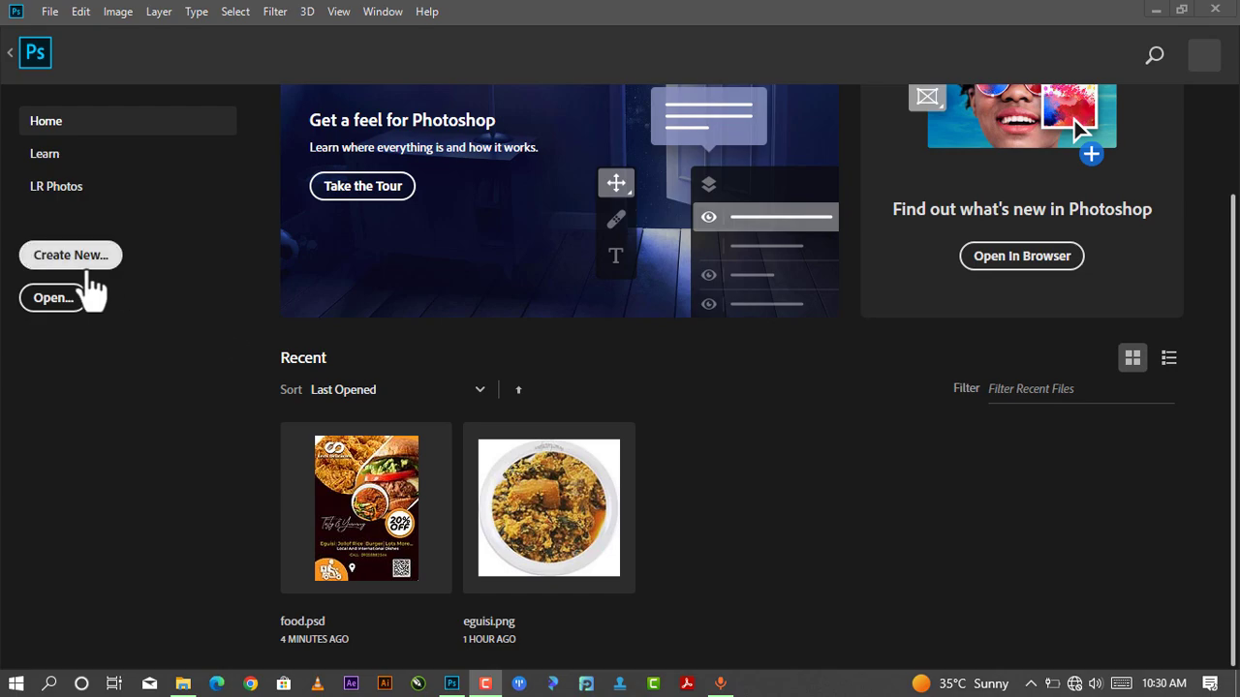
- Create Food1 at 4500 × 6300 px in pixels, 300 ppi, white background
left_click(45, 18)
left_click(62, 31)
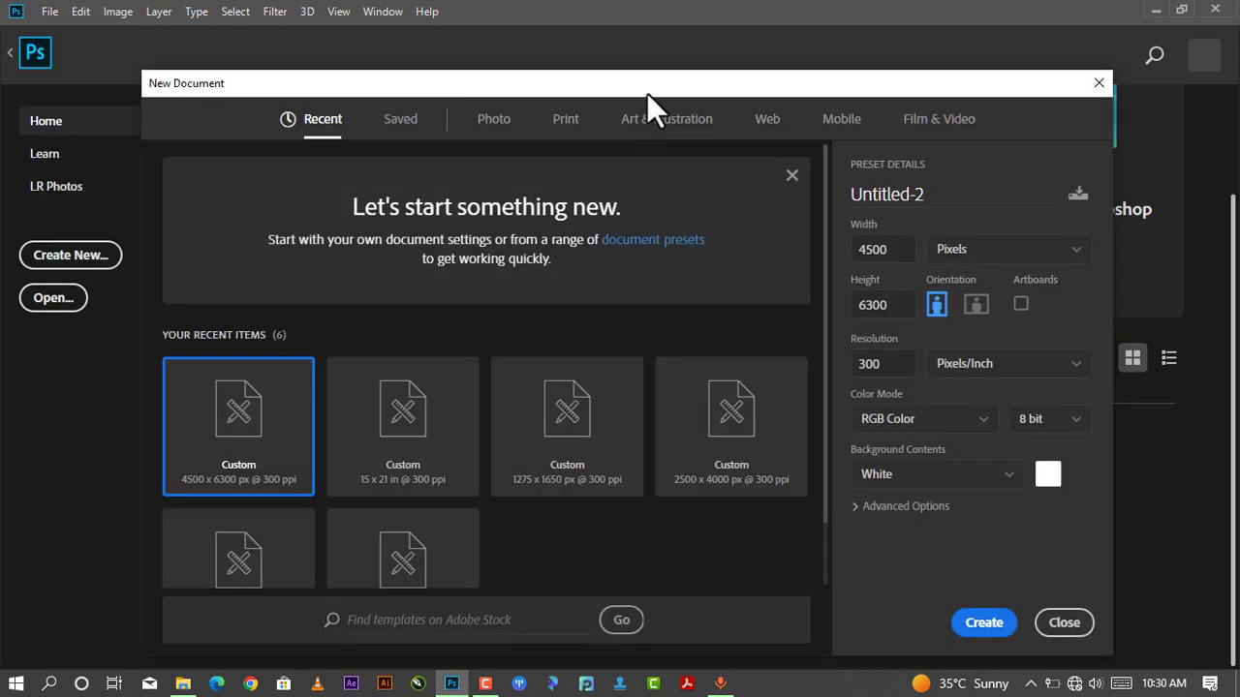
triple_click(949, 171)
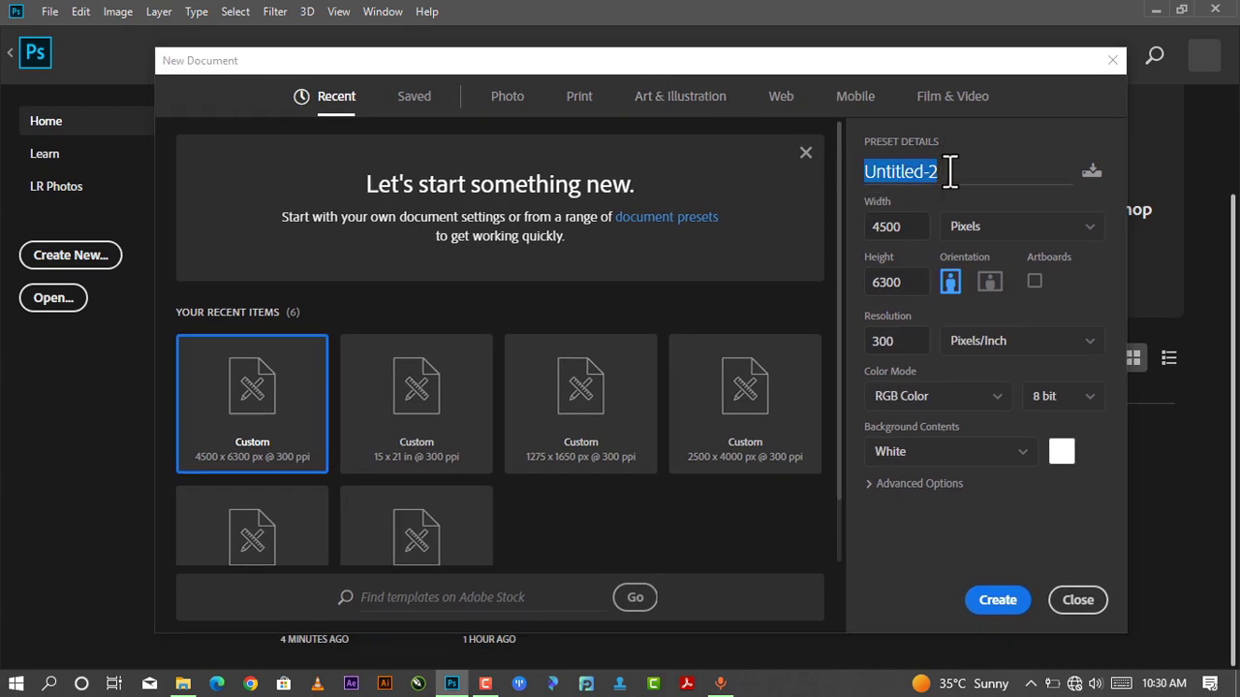
key("BackSpace")
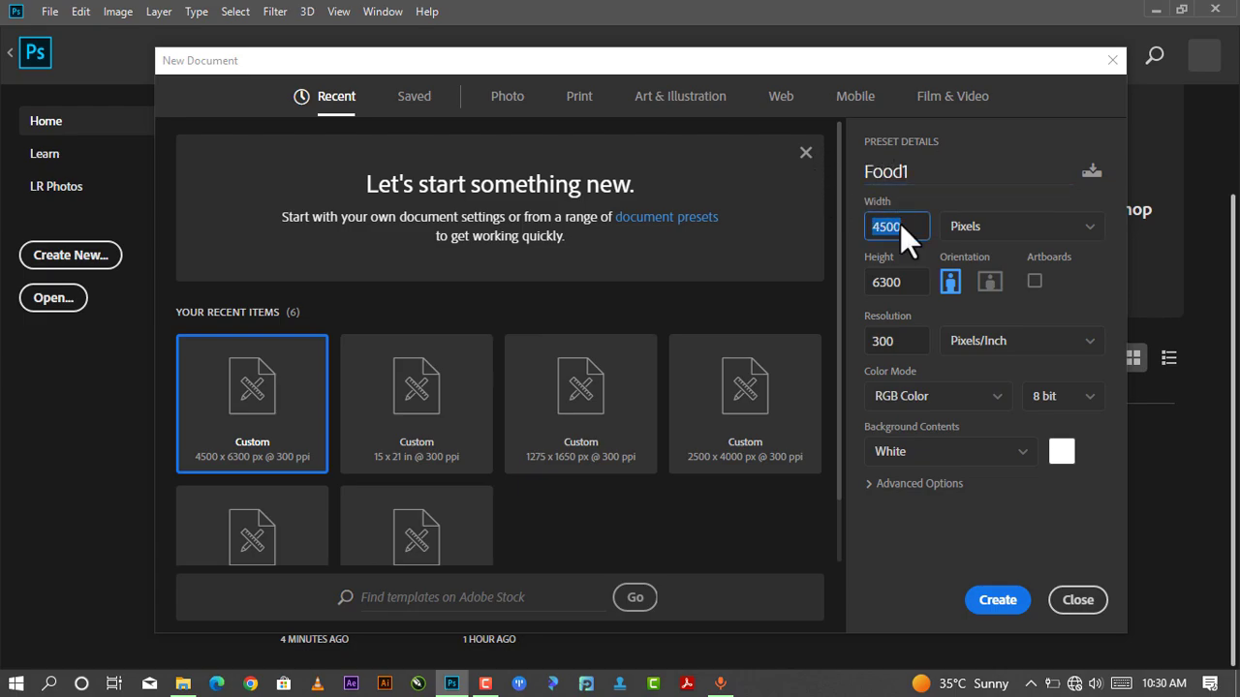
left_click(1014, 240)
left_click(1015, 244)
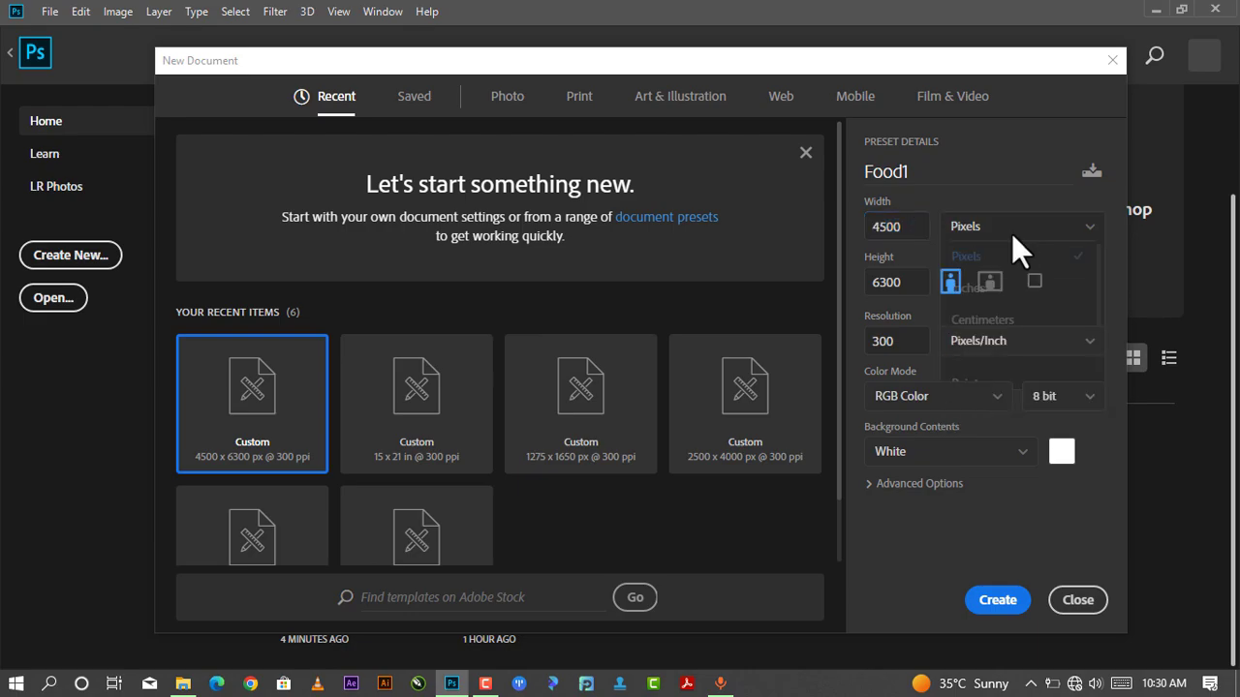
left_click(879, 231)
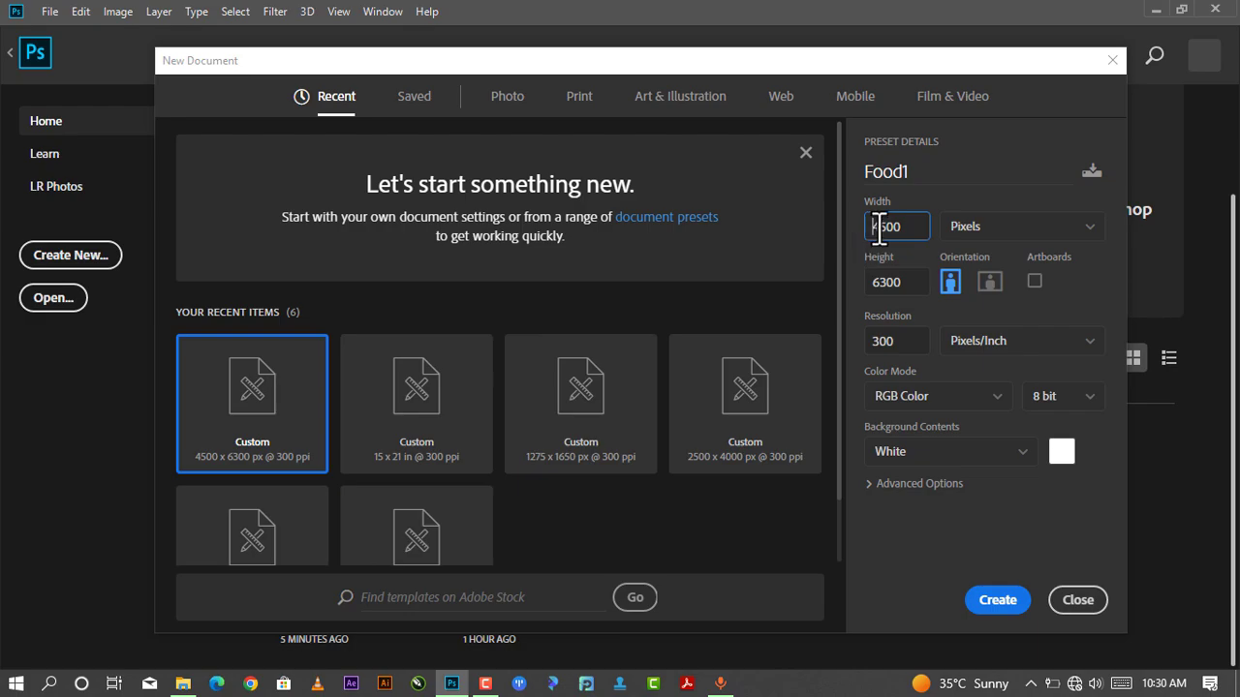
left_click_drag(906, 232, 841, 225)
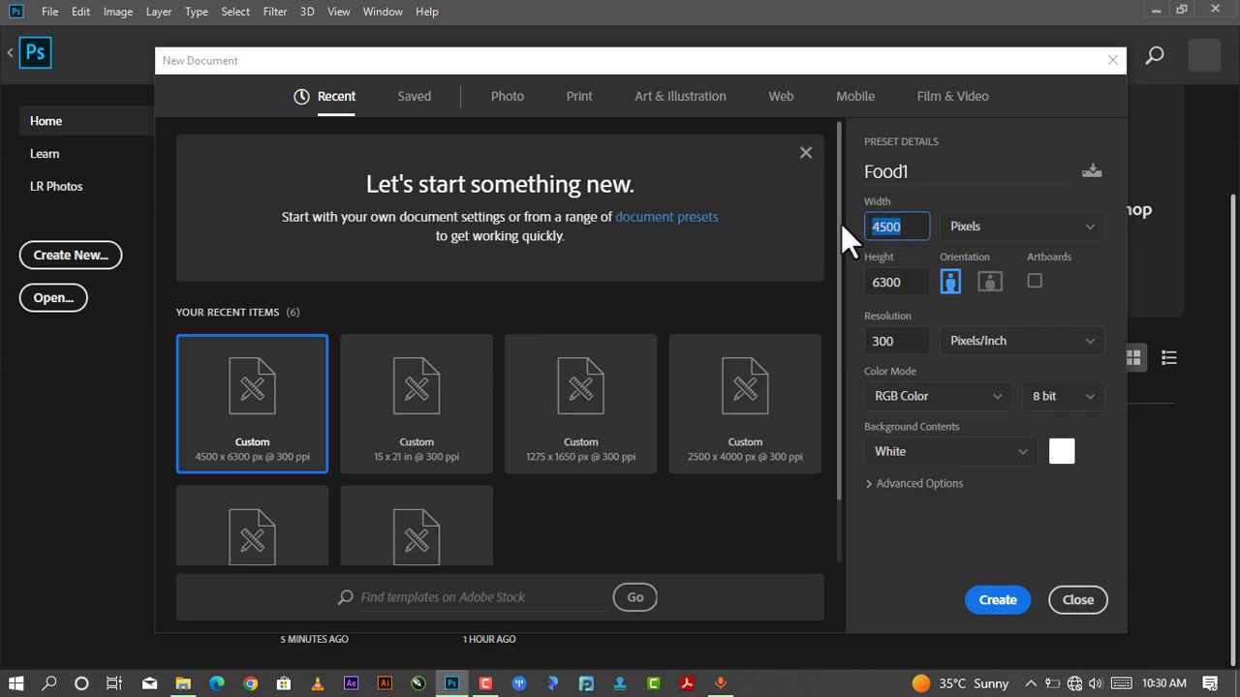
type("4500")
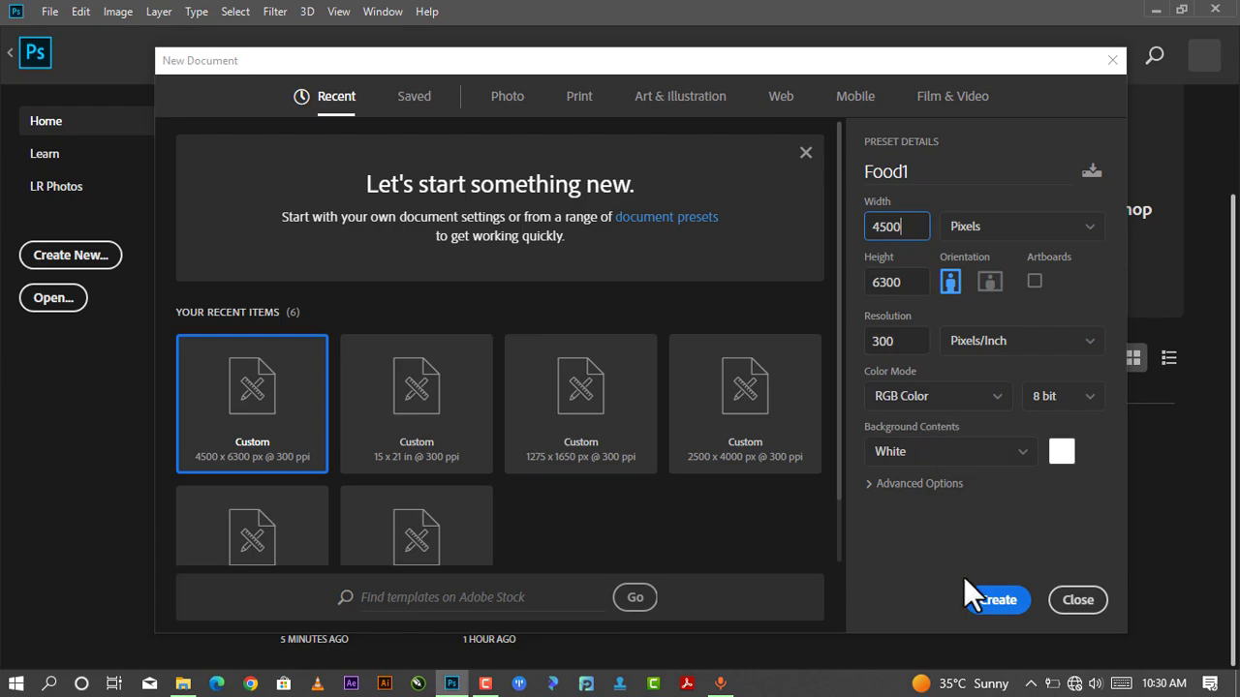
left_click(980, 596)
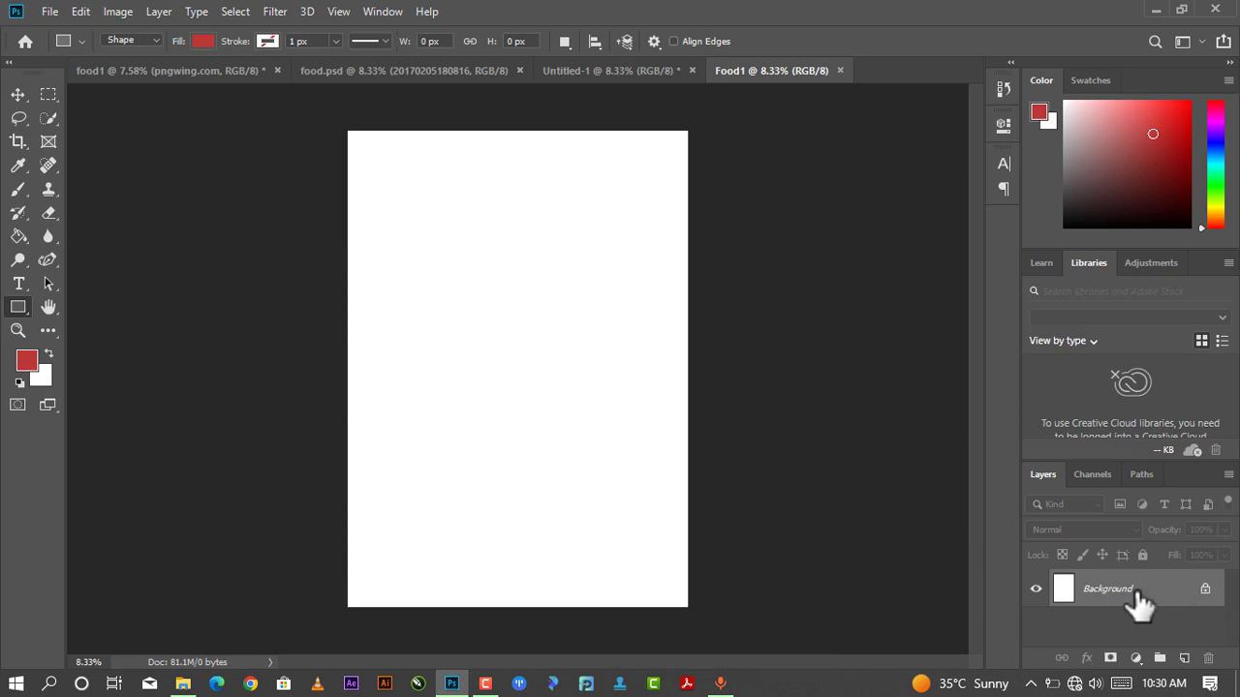
- Unlock the Background as Layer 0 and choose the Curvature Pen Tool
left_click(1206, 589)
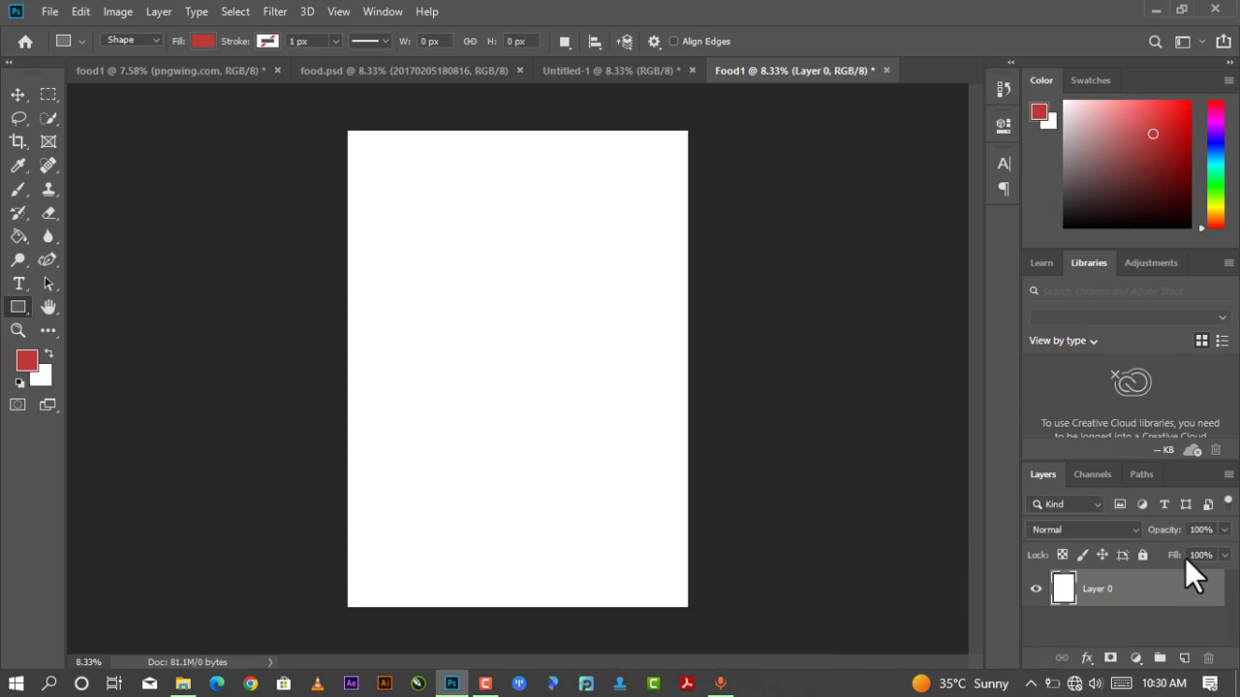
left_click(15, 97)
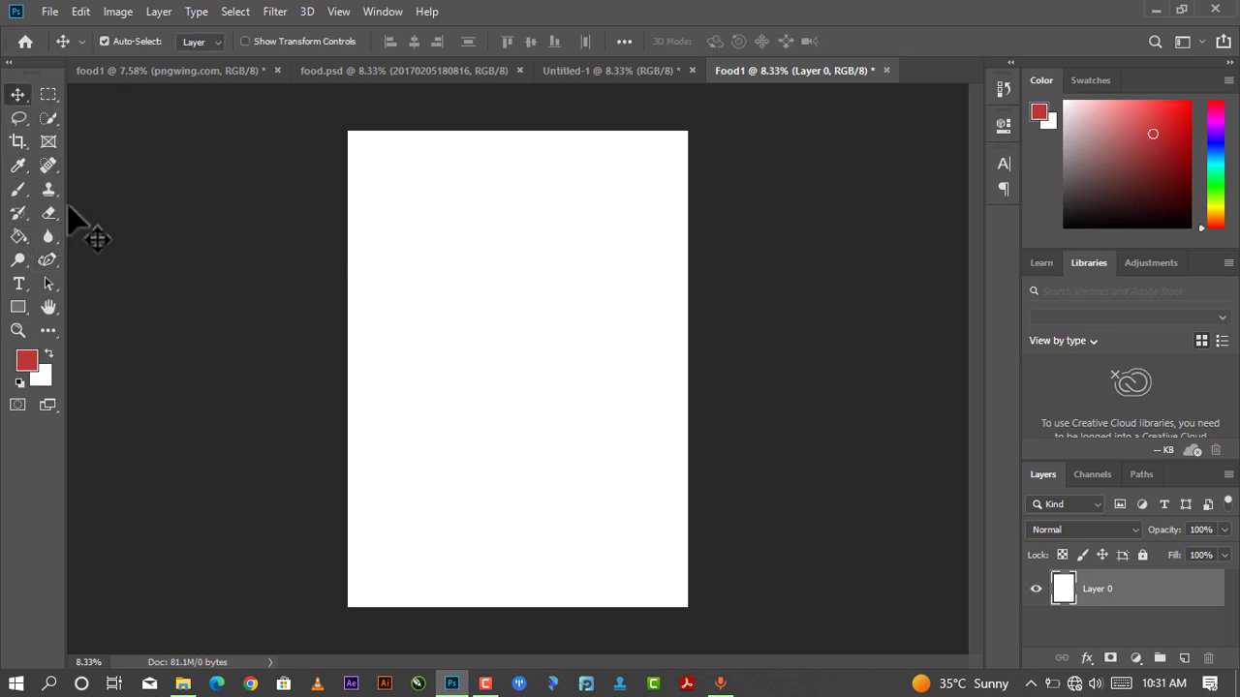
left_click(47, 261)
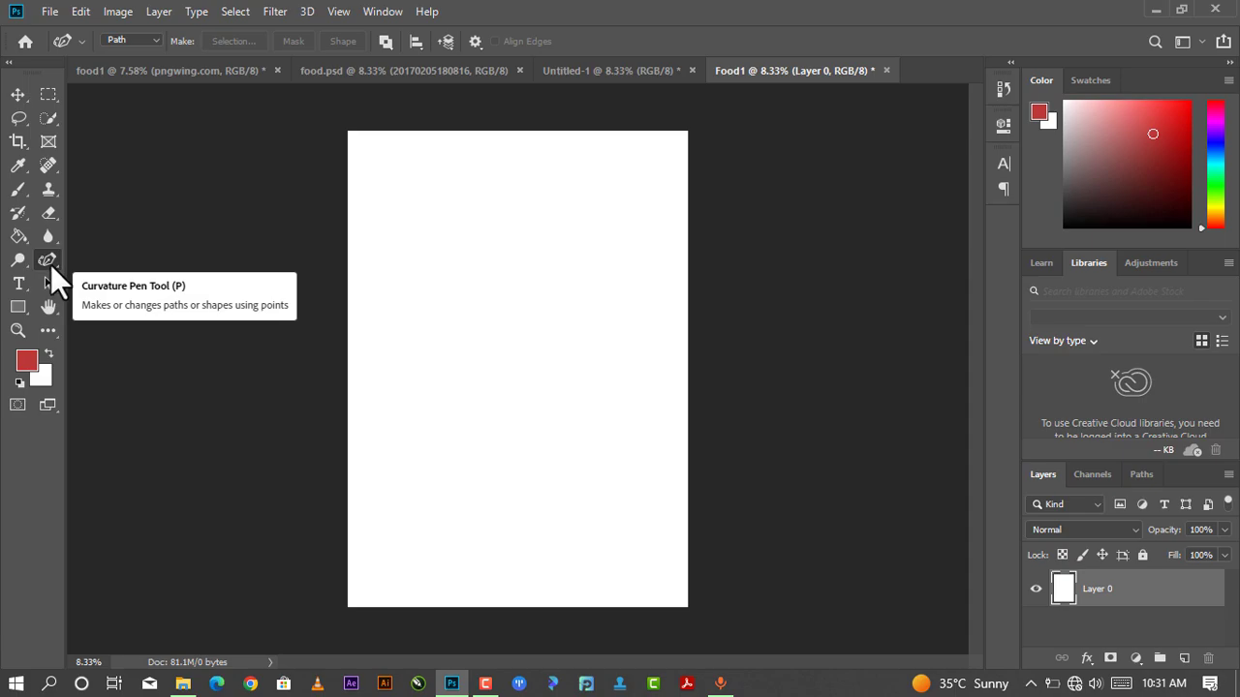
right_click(56, 267)
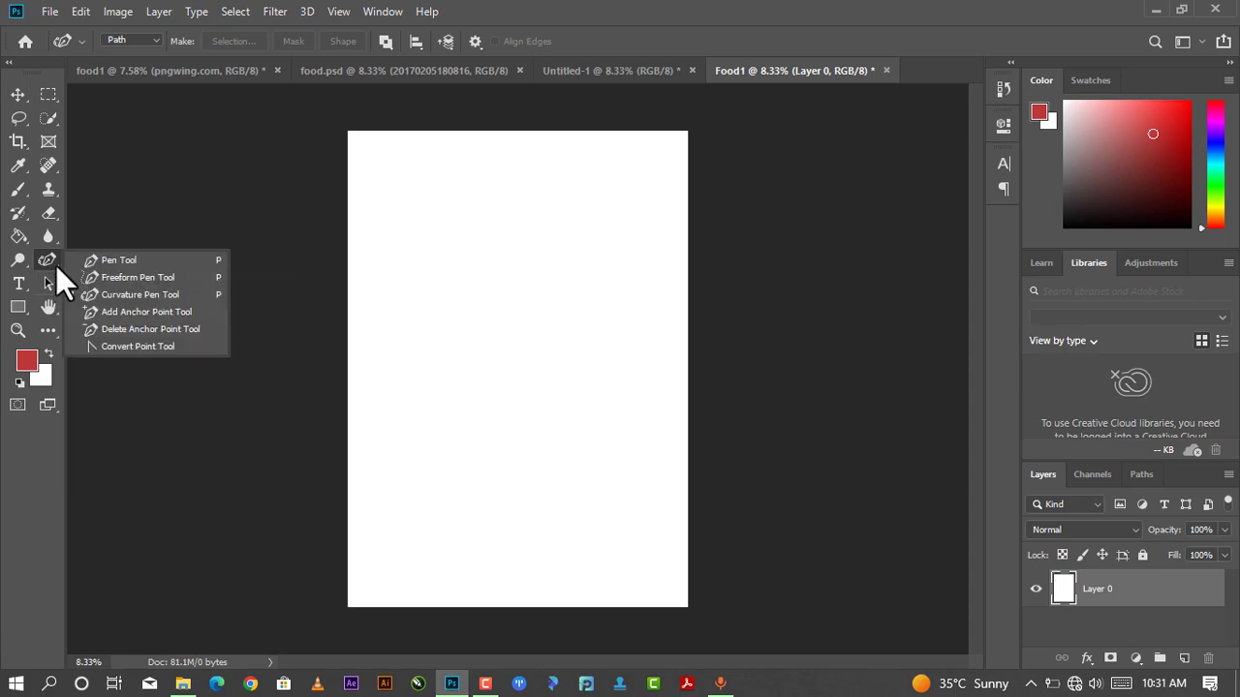
left_click(131, 293)
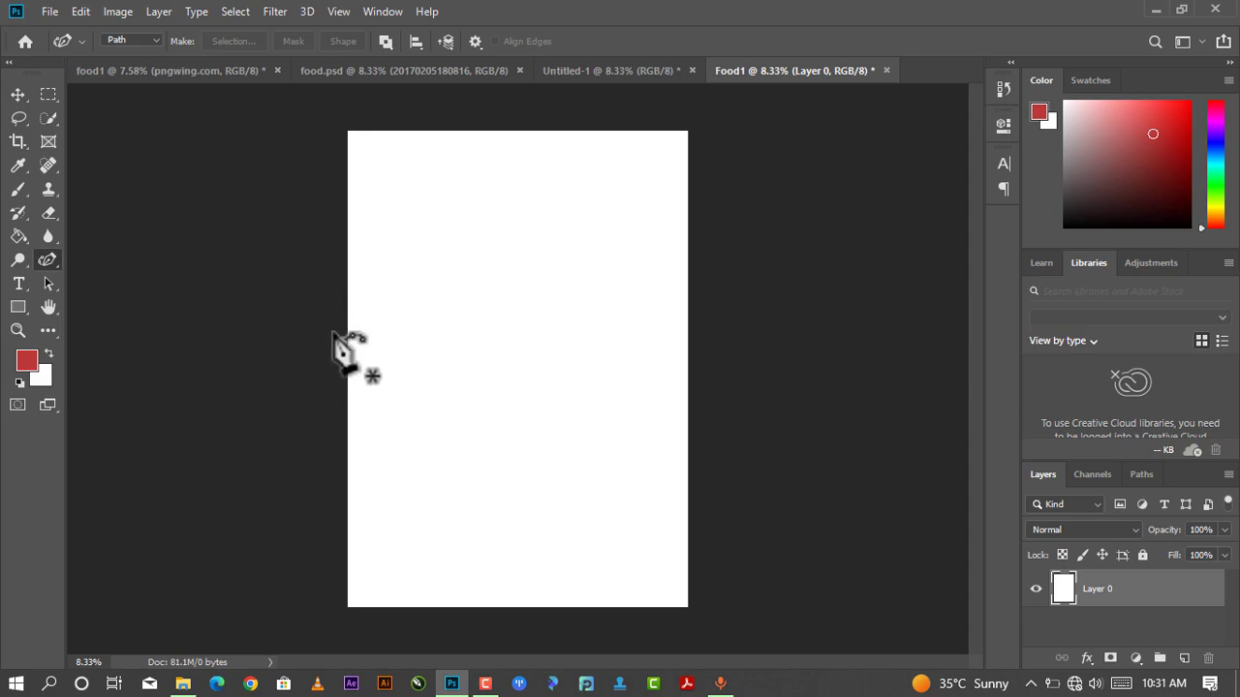
scroll(336, 341, "up", 1)
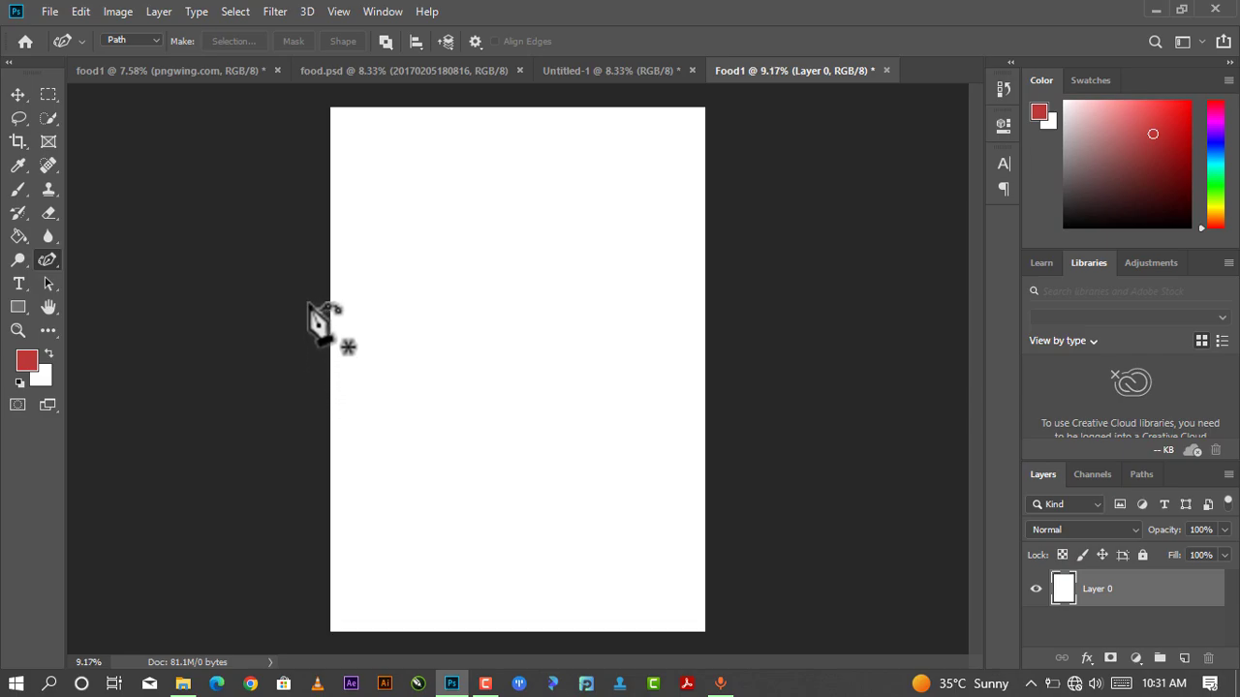
- Draw a closed path around the canvas's lower half with a wavy top edge
left_click(307, 294)
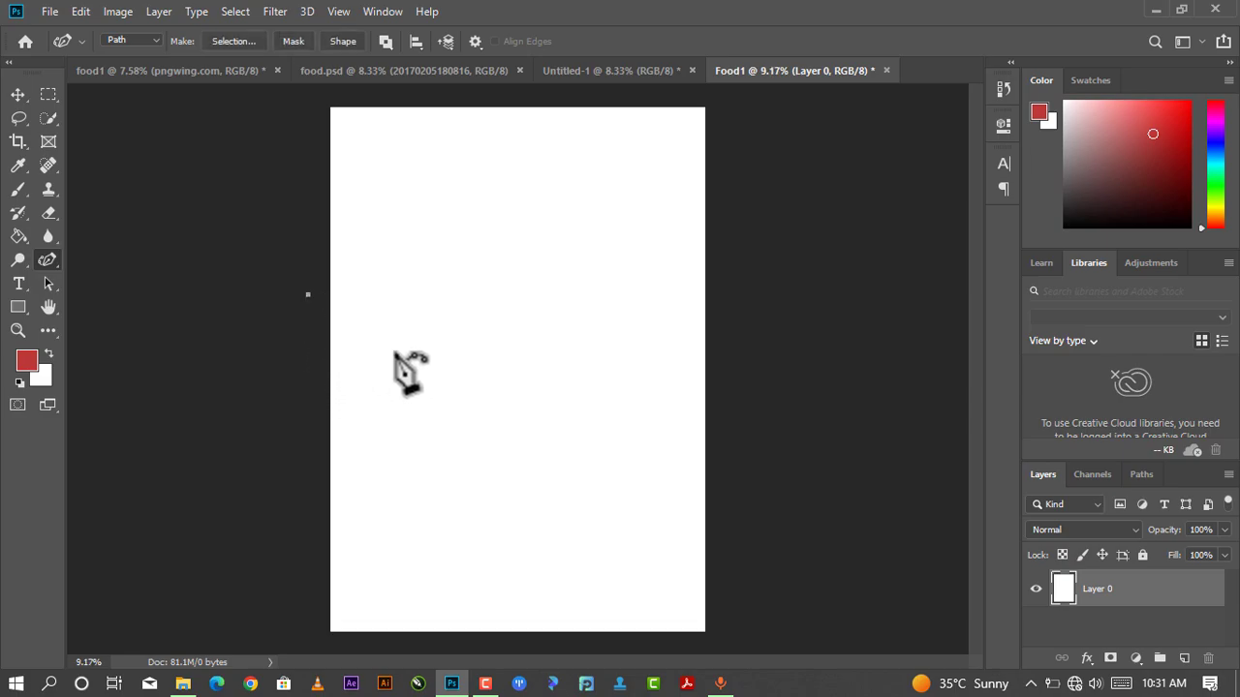
left_click(508, 380)
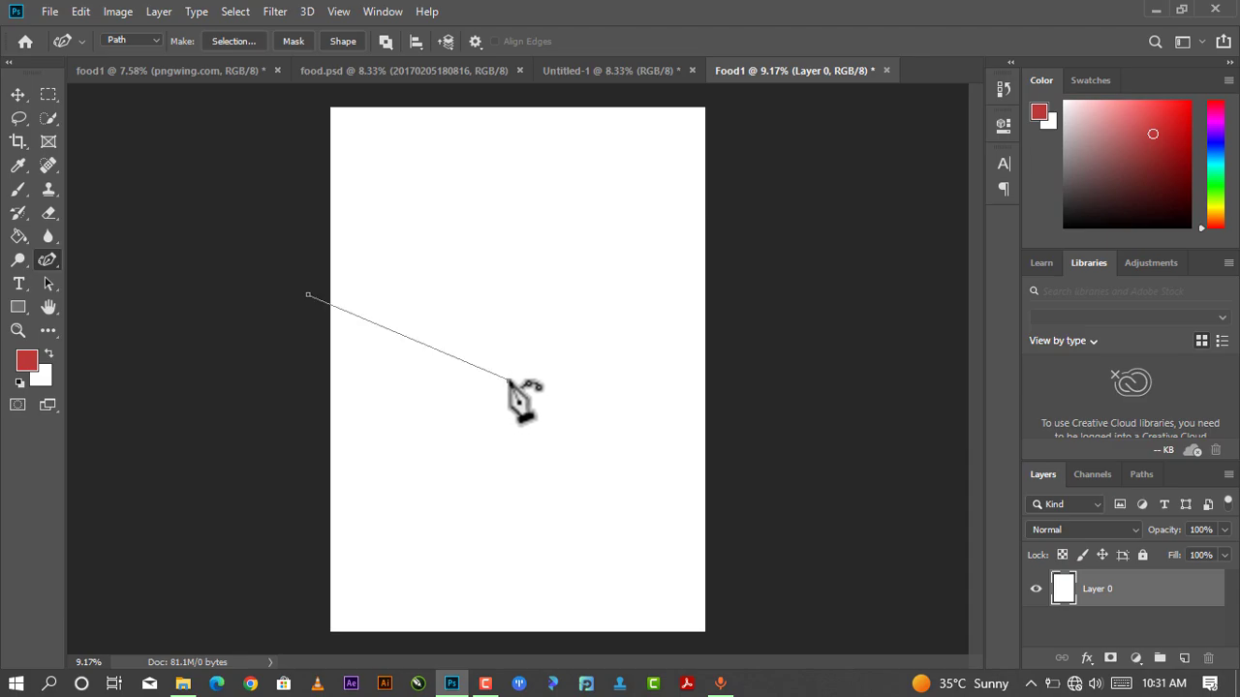
left_click(772, 293)
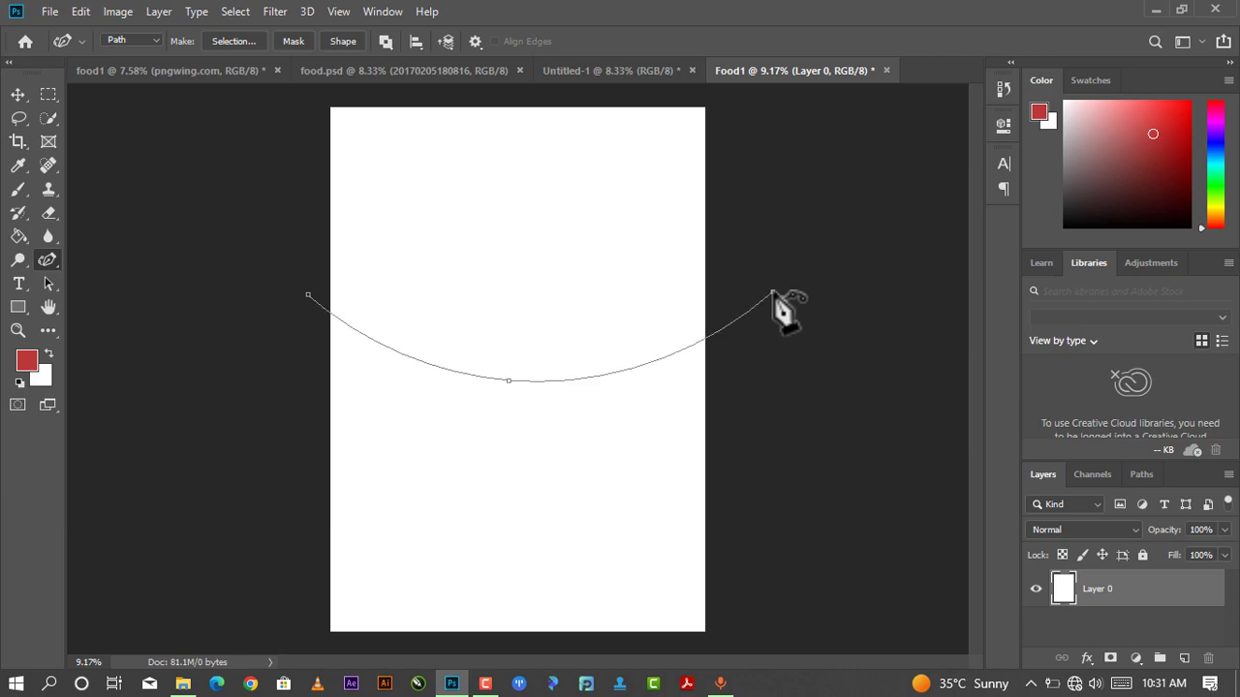
scroll(772, 293, "down", 3)
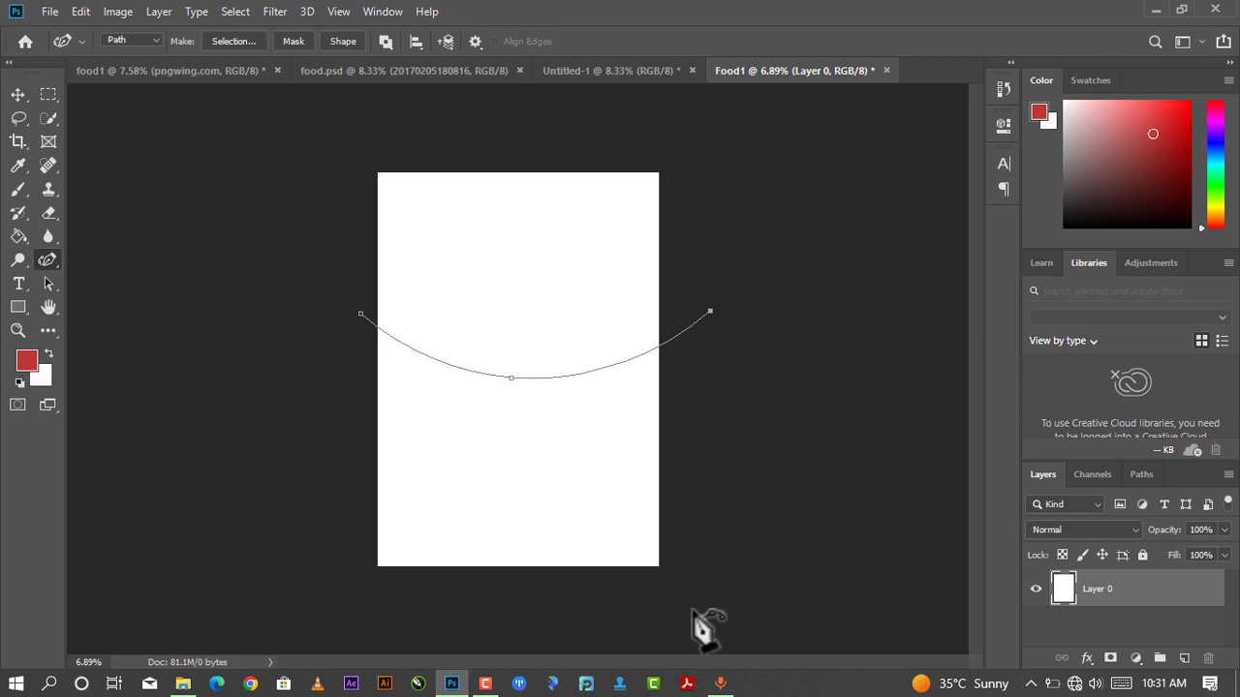
mouse_move(693, 610)
left_mouse_down()
mouse_move(682, 622)
mouse_move(325, 595)
left_mouse_up()
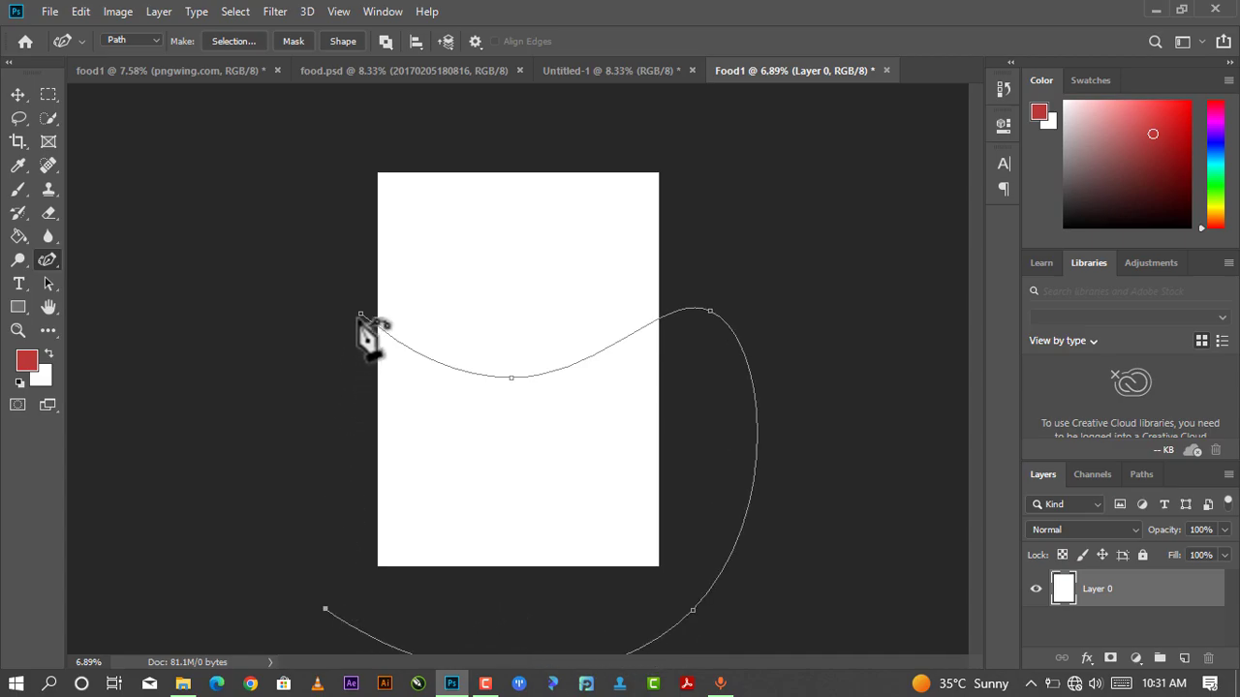
left_click_drag(361, 317, 375, 355)
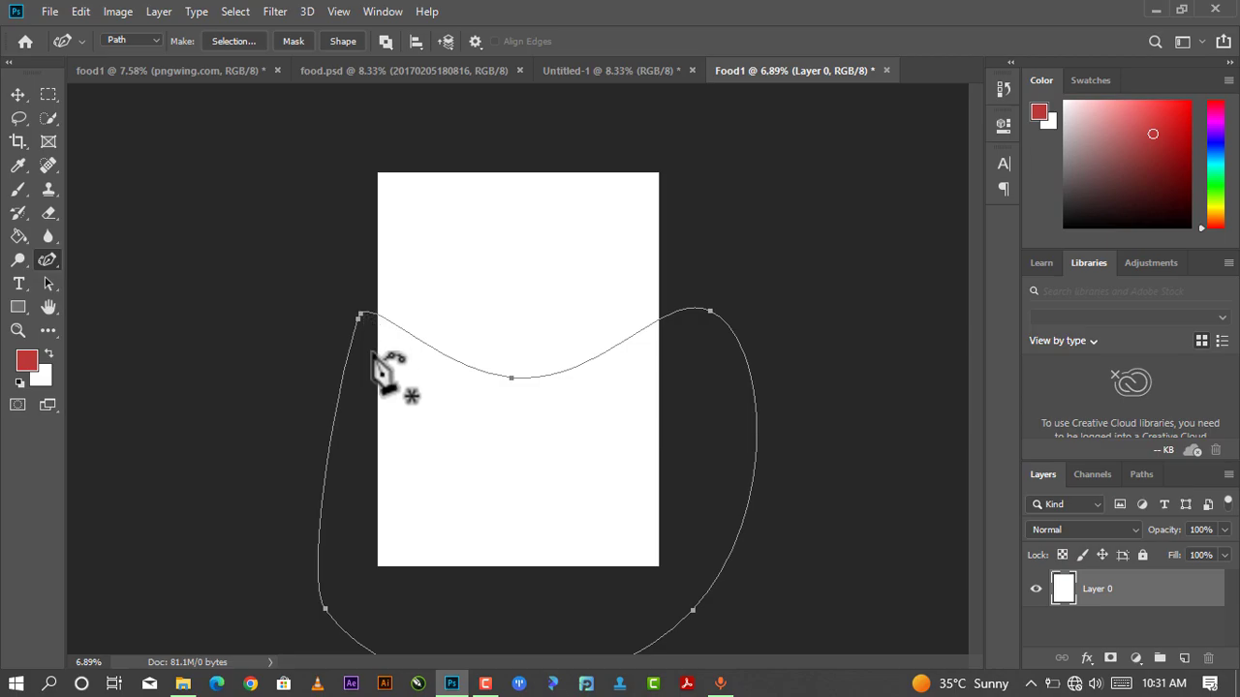
scroll(388, 354, "up", 3)
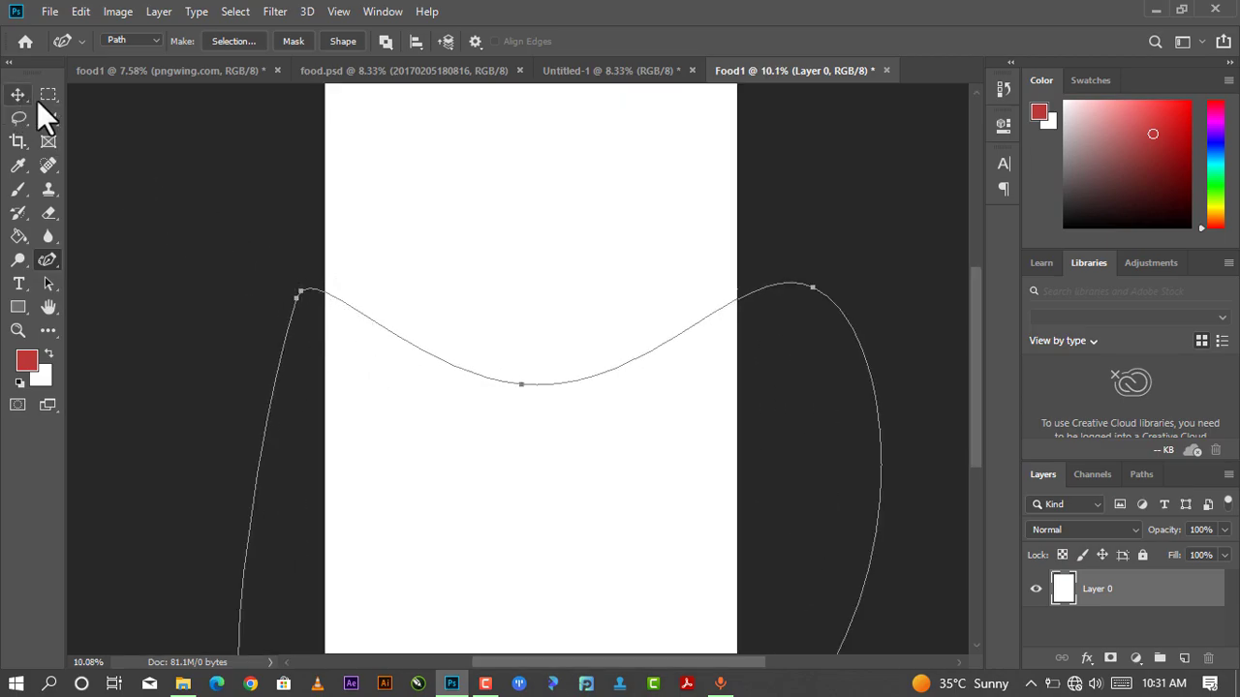
mouse_move(521, 385)
left_mouse_down()
mouse_move(397, 361)
mouse_move(409, 370)
left_mouse_up()
scroll(455, 358, "down", 2)
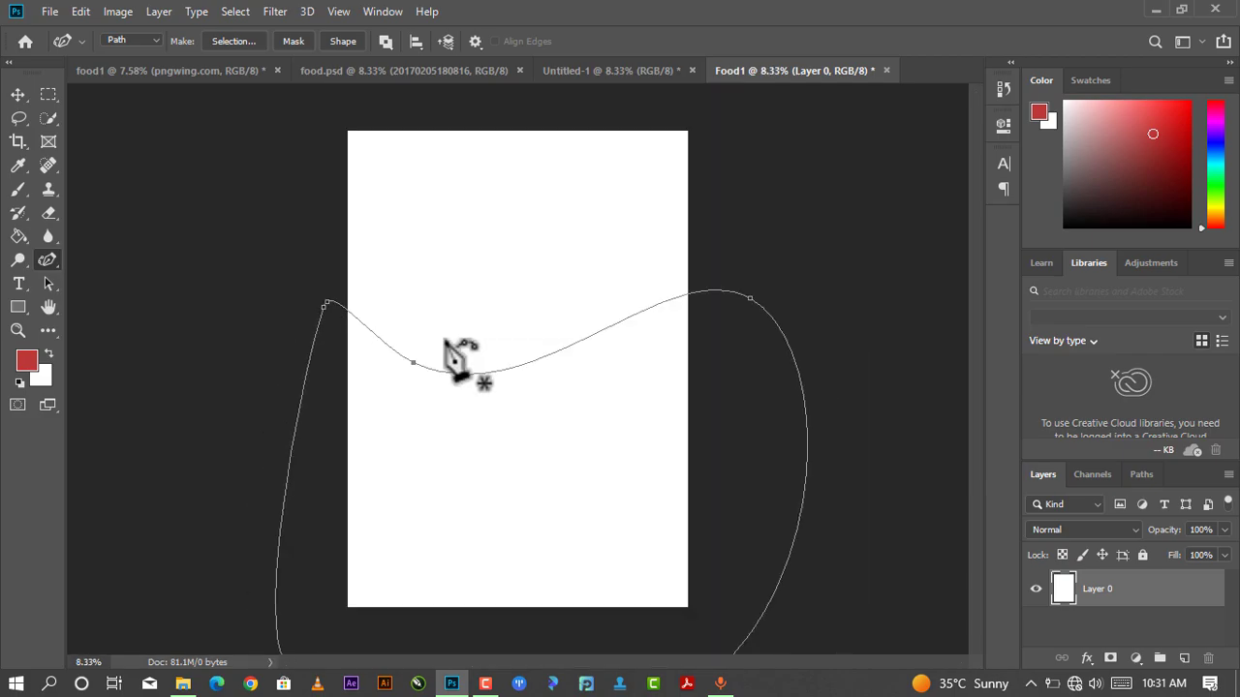
scroll(490, 401, "down", 2)
scroll(515, 435, "down", 1)
scroll(523, 436, "up", 1)
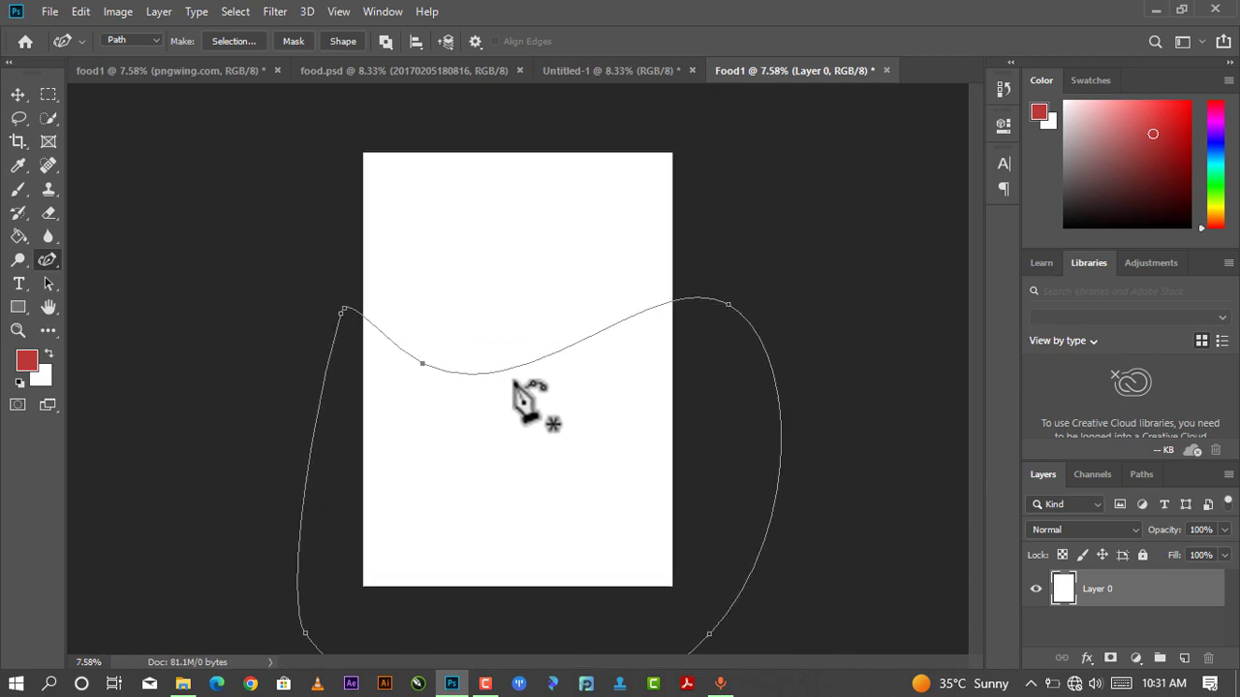
- Fill the wavy path with a near-black red Color Fill (about #1b0000) and nudge it upward
left_click(19, 99)
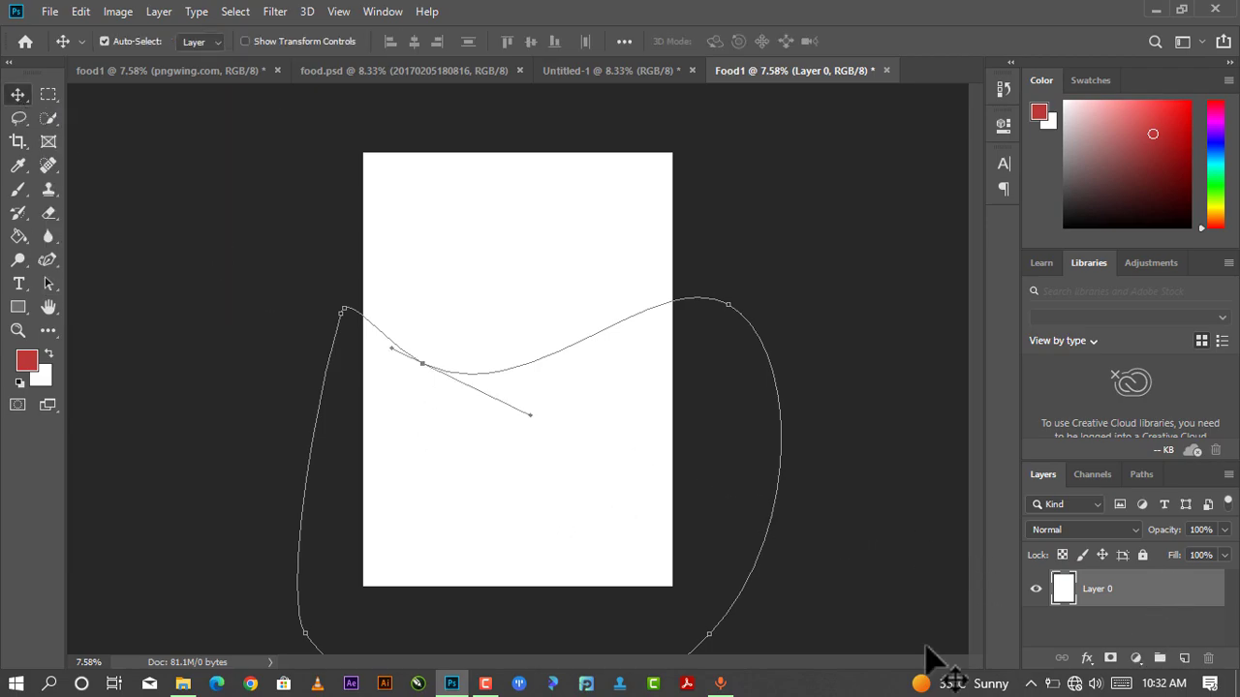
left_click(1137, 661)
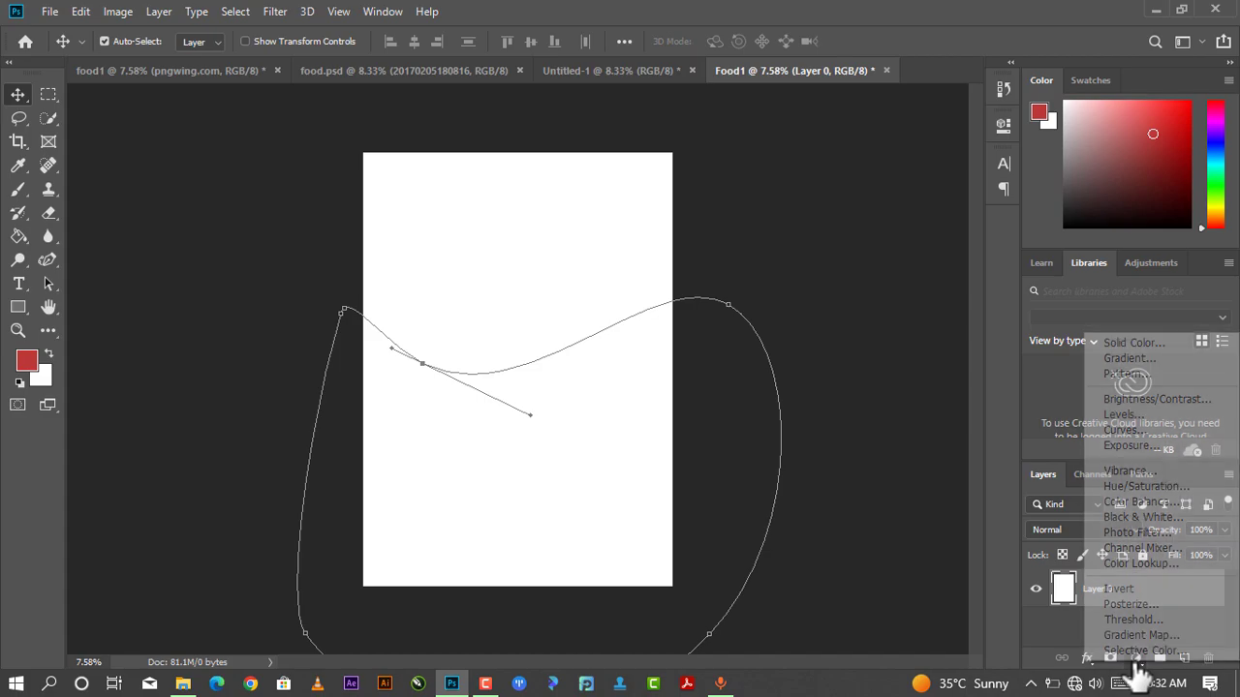
left_click(1137, 341)
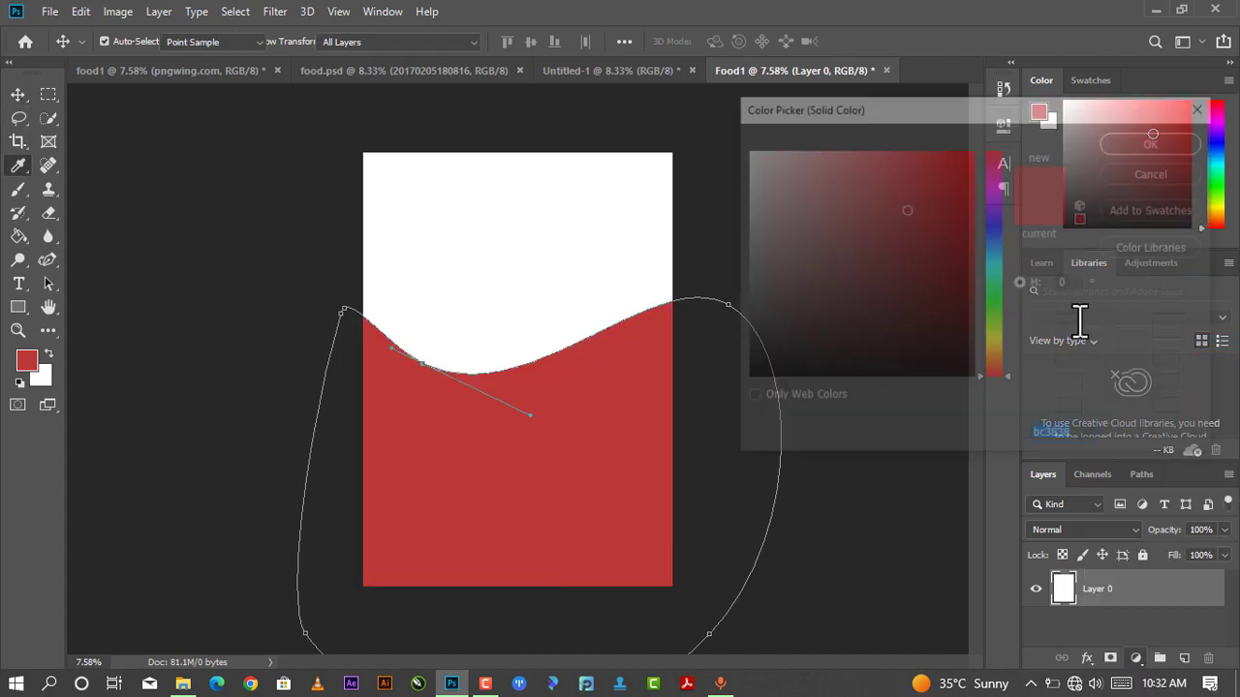
left_click(973, 350)
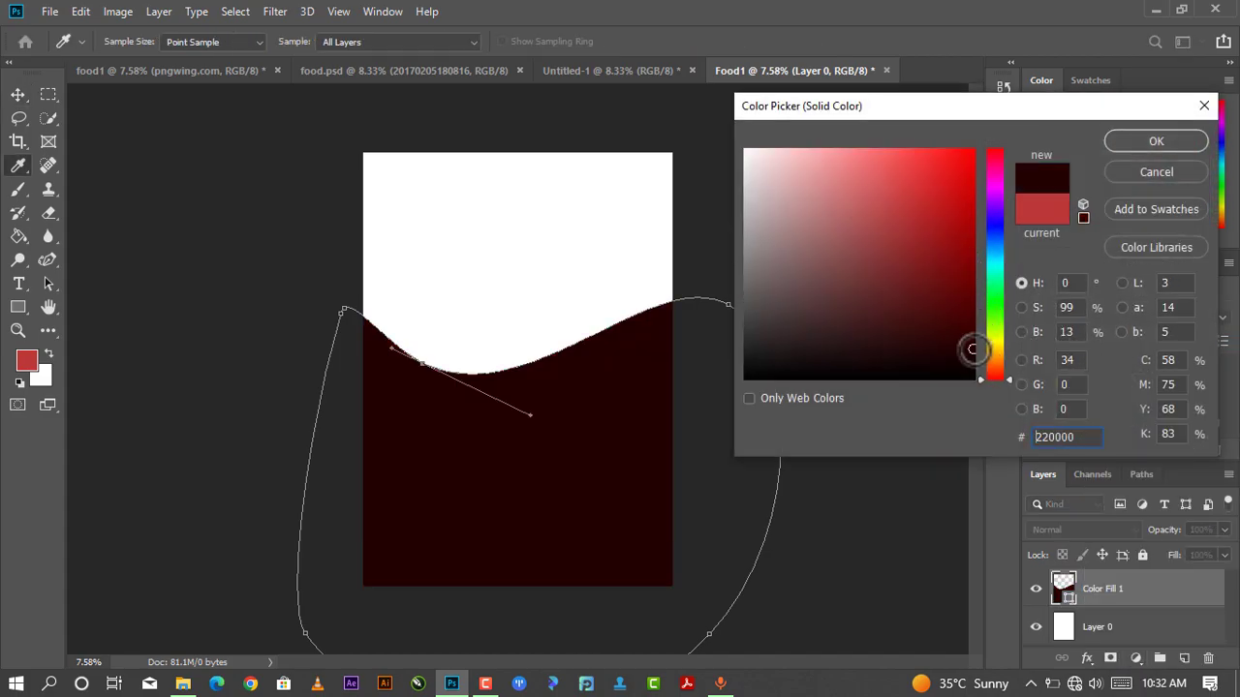
left_click_drag(972, 352, 967, 360)
left_click(1153, 142)
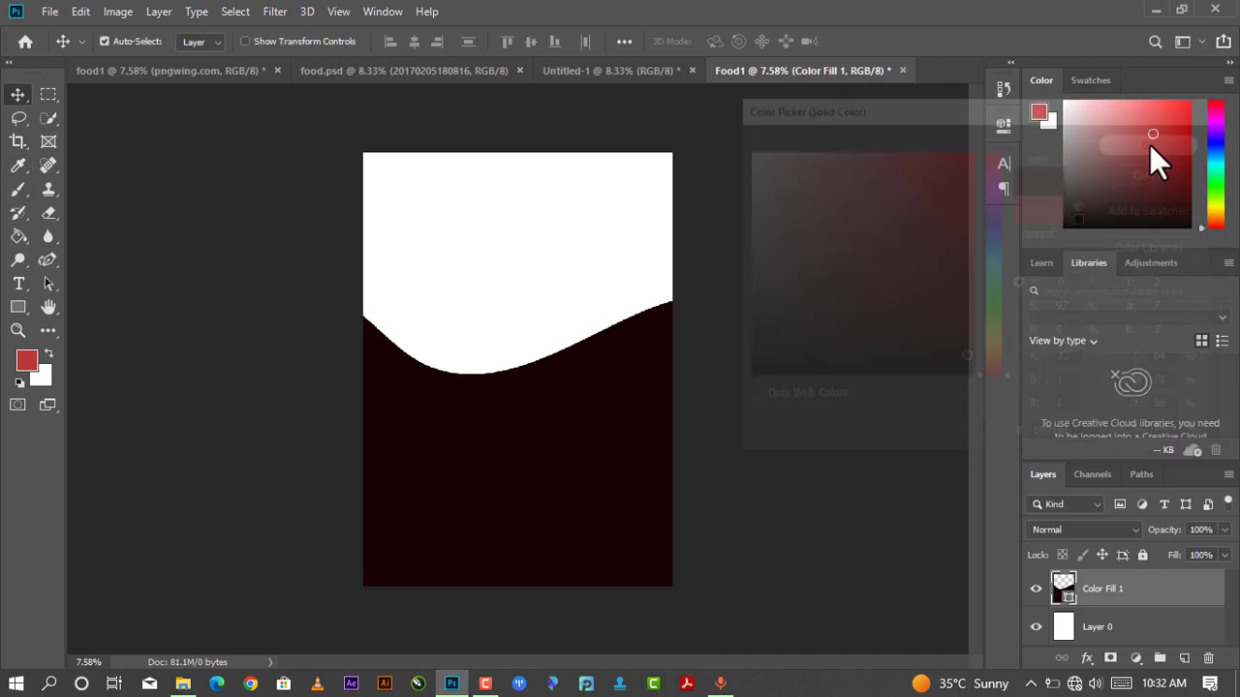
scroll(499, 411, "up", 1)
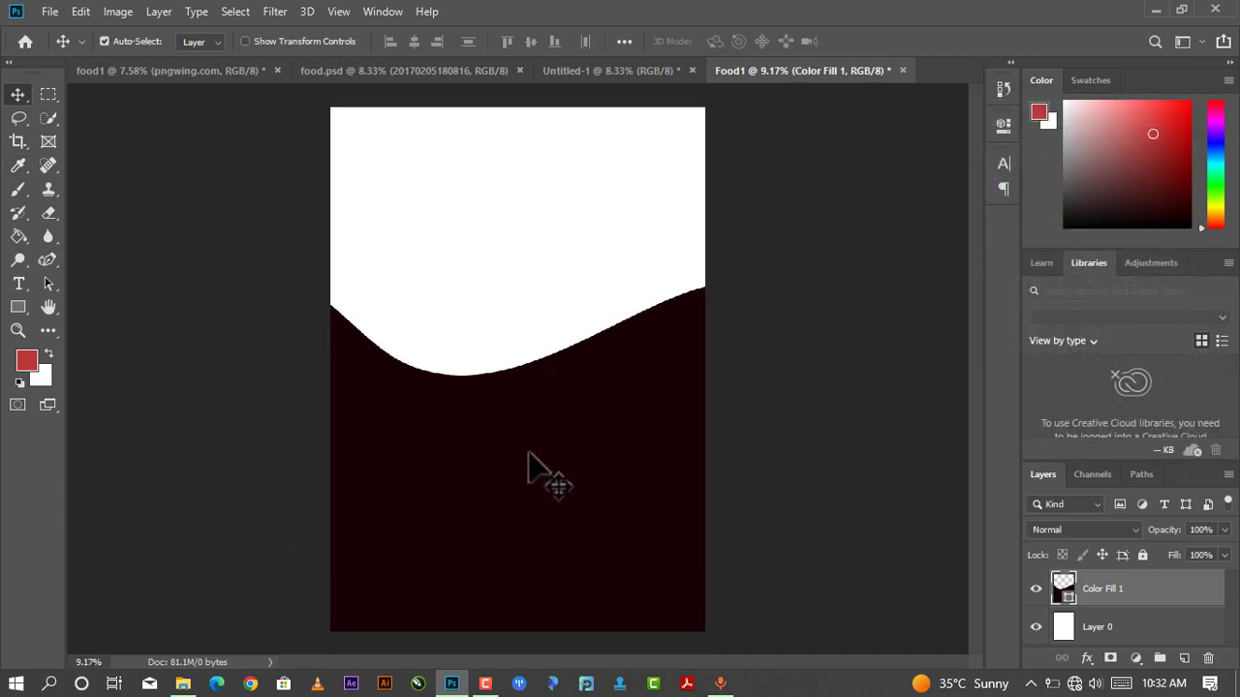
mouse_move(534, 471)
left_mouse_down()
mouse_move(535, 433)
mouse_move(518, 451)
left_mouse_up()
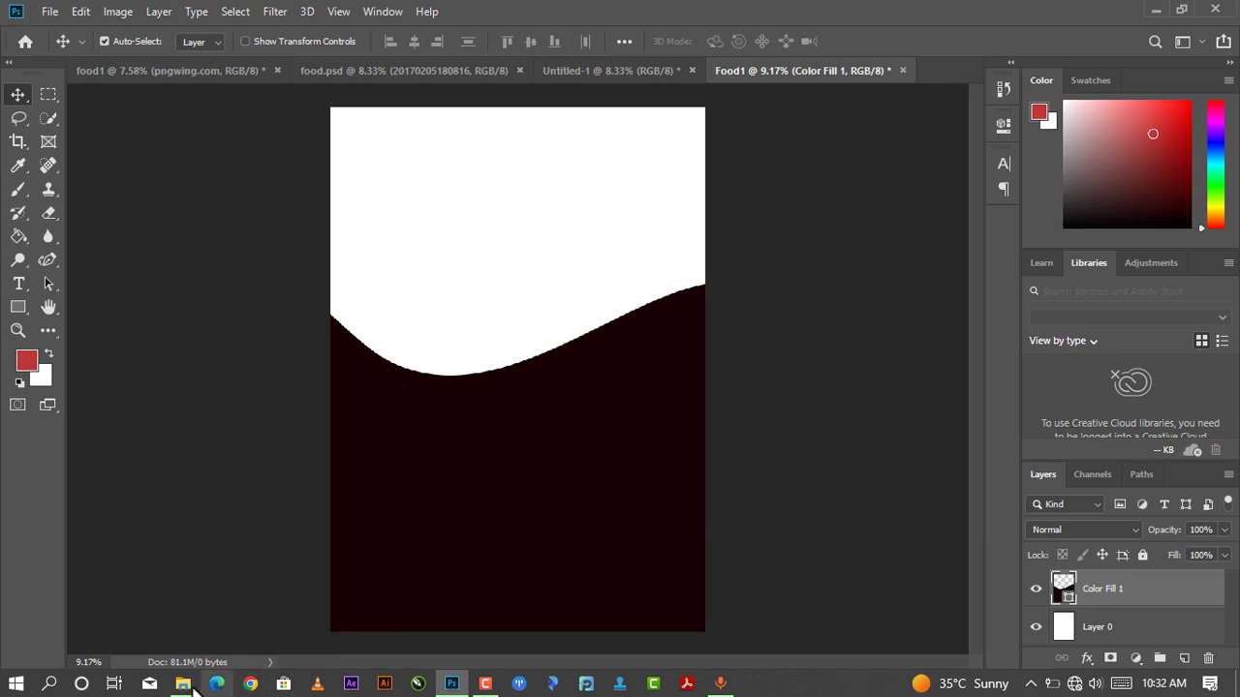
- Drag pngwing.com (1) from the food Logo Tutorial folder onto the Food1 canvas
key("alt+Tab")
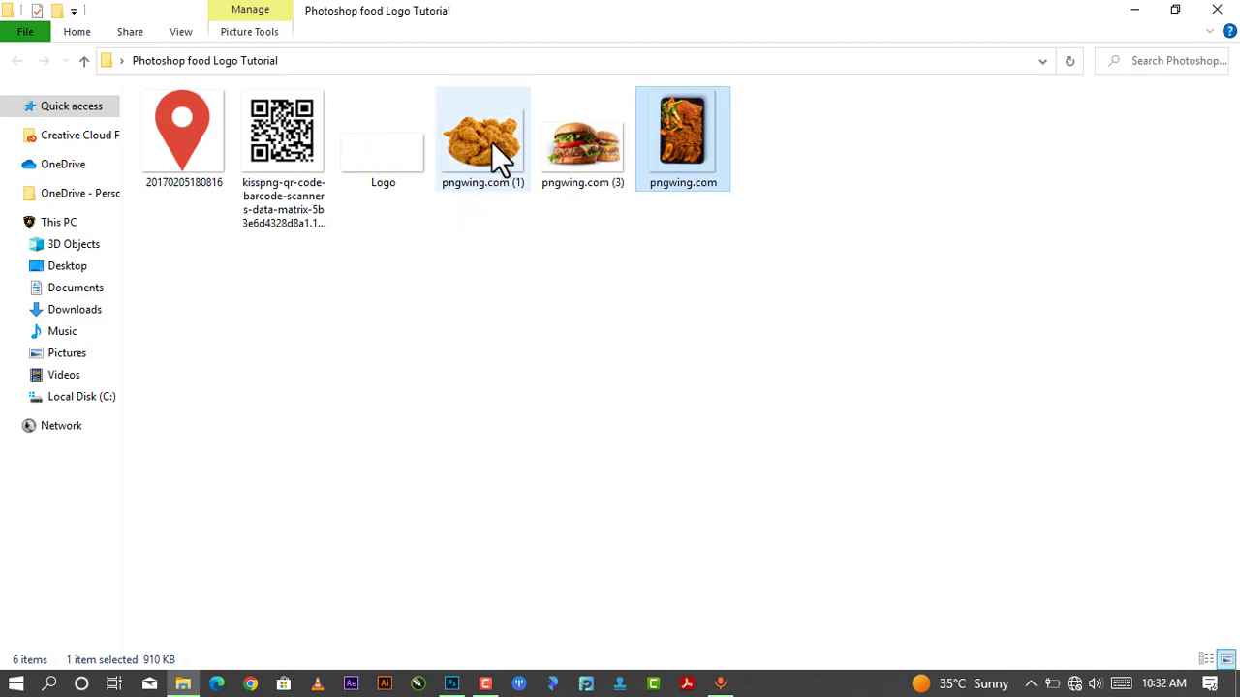
mouse_move(492, 141)
left_mouse_down()
mouse_move(497, 272)
mouse_move(453, 683)
mouse_move(511, 301)
left_mouse_up()
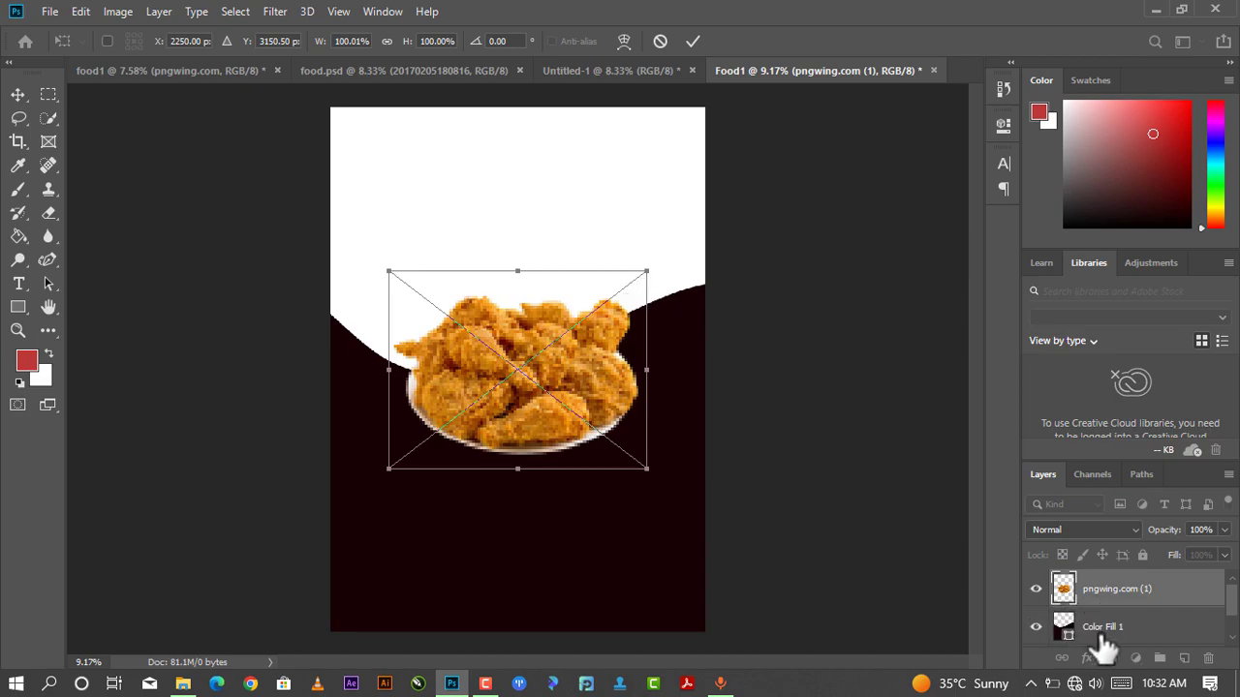
- Scale the chicken photo up across the top, then move Color Fill 1 above it
mouse_move(647, 273)
left_mouse_down()
mouse_move(756, 118)
mouse_move(807, 148)
left_mouse_up()
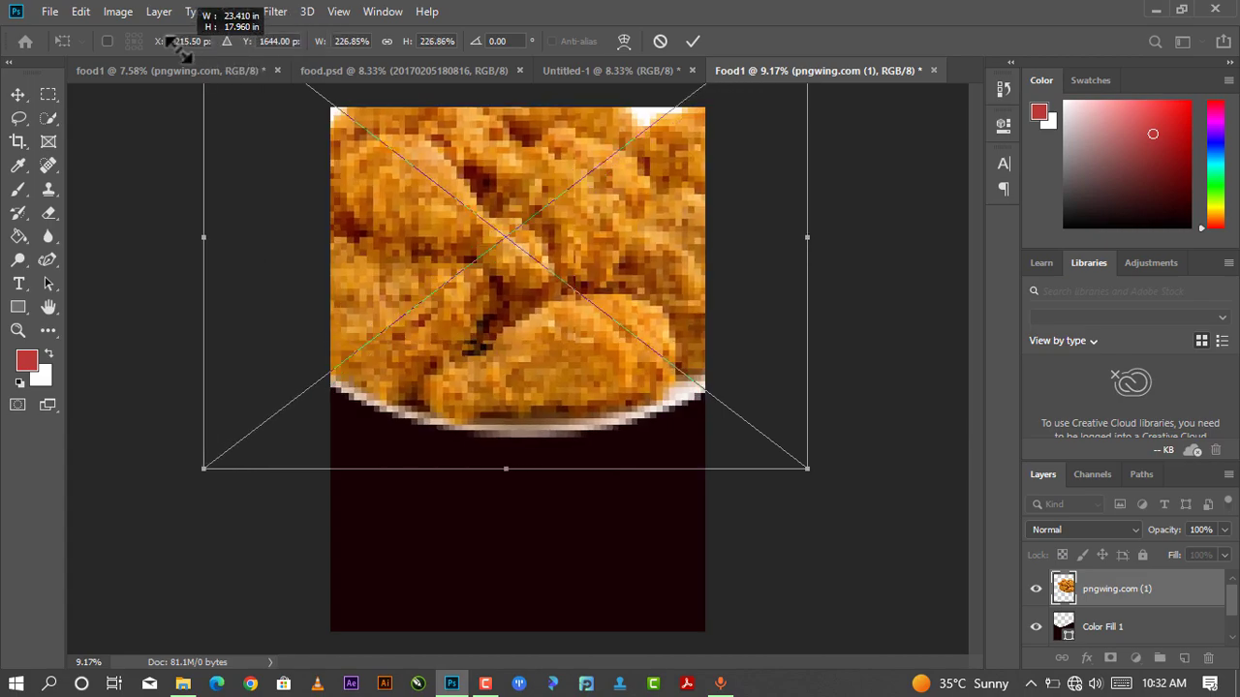
left_click_drag(242, 58, 138, 36)
mouse_move(494, 243)
left_mouse_down()
mouse_move(501, 233)
mouse_move(518, 260)
left_mouse_up()
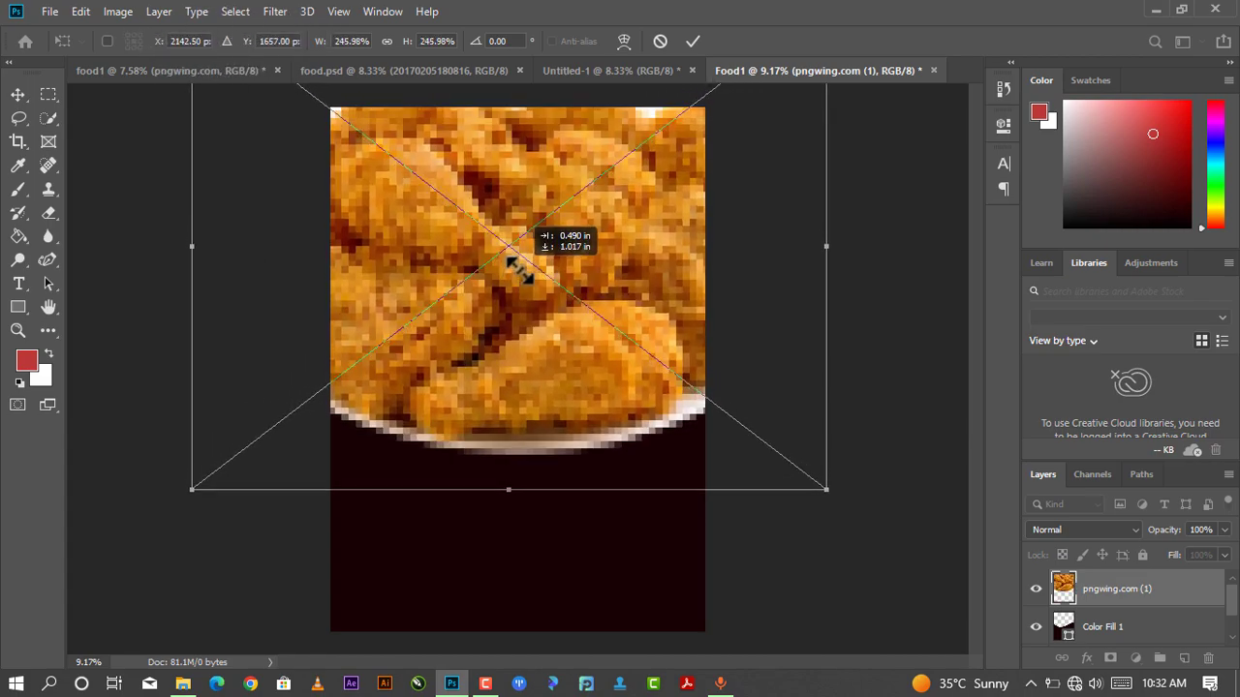
left_click_drag(517, 260, 511, 247)
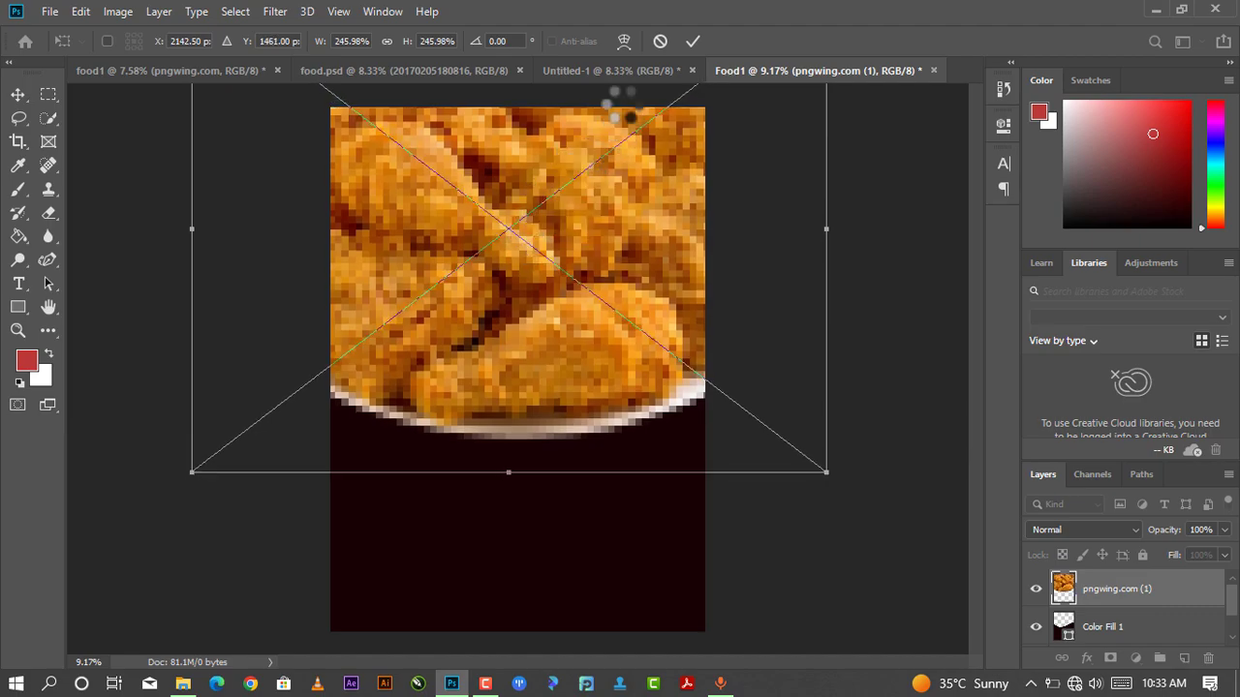
left_click(692, 40)
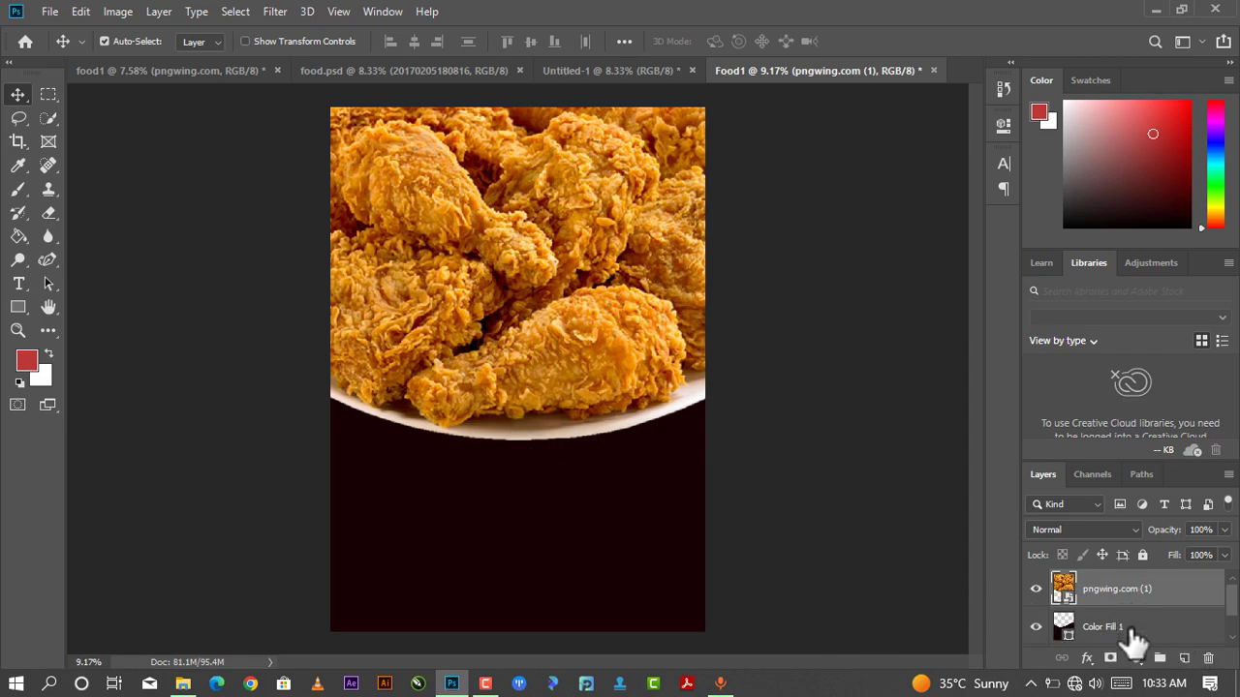
left_click_drag(1134, 639, 1128, 586)
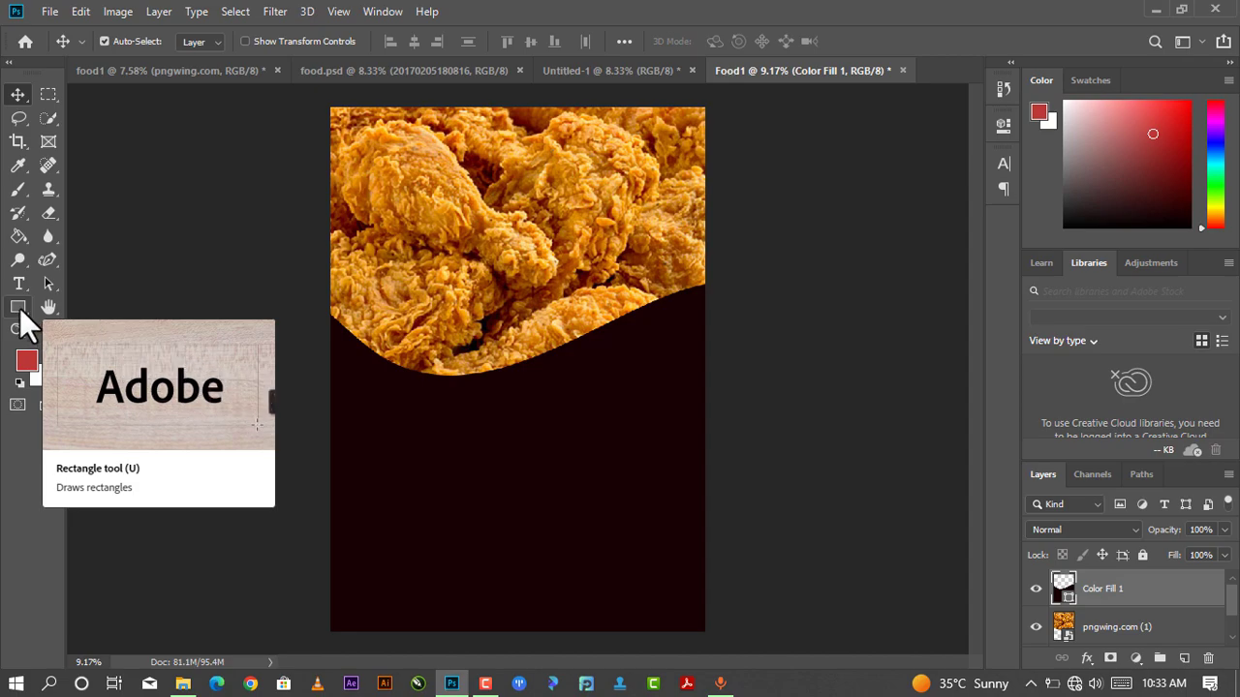
- Draw a 5907 × 2094 px rectangle across the page middle, overhanging both sides
left_click(19, 308)
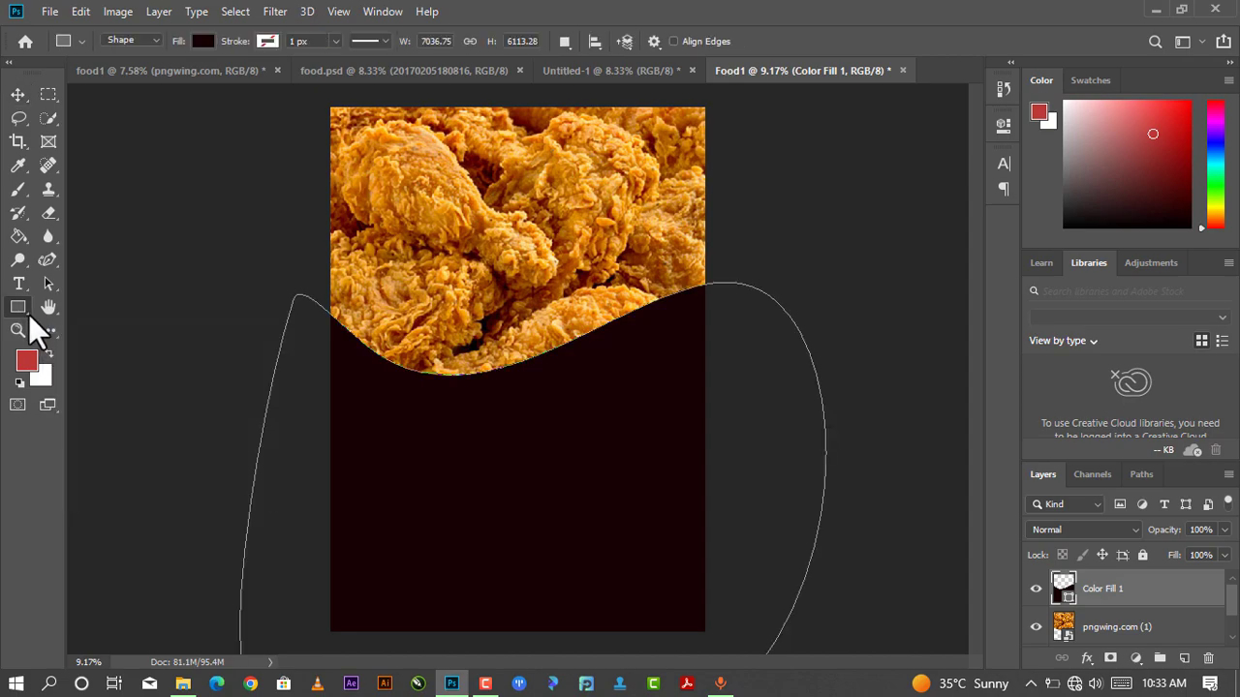
right_click(27, 314)
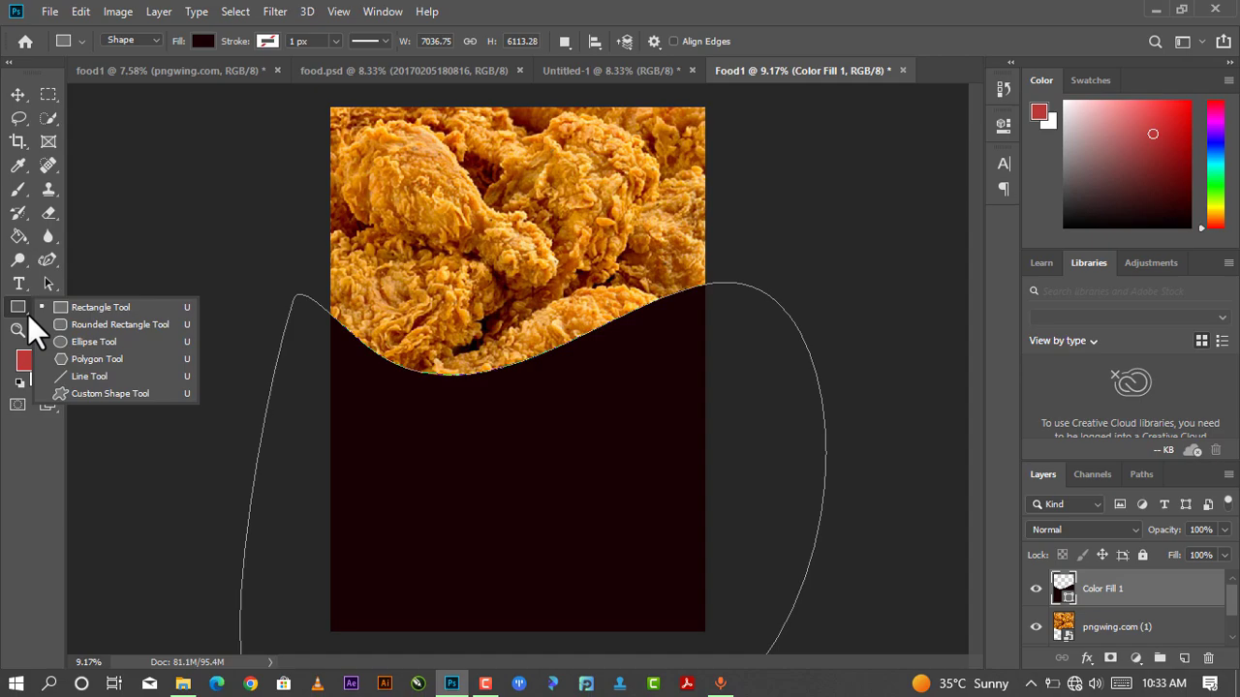
left_click(84, 307)
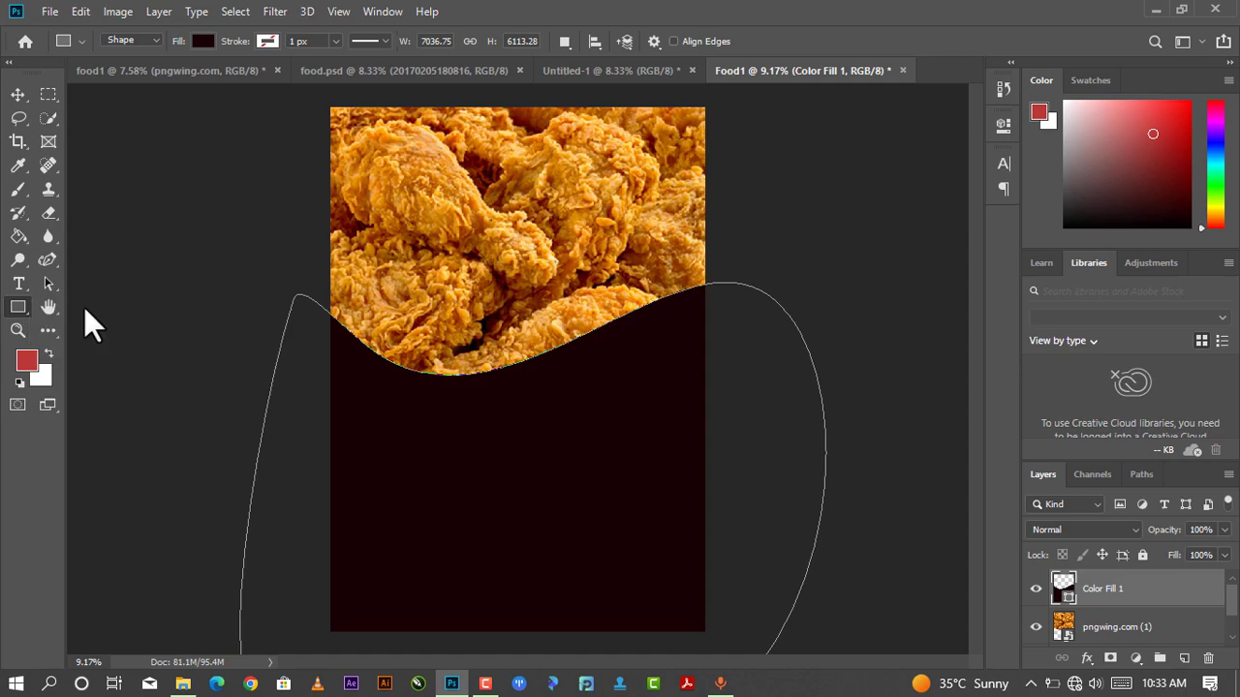
left_click(205, 267)
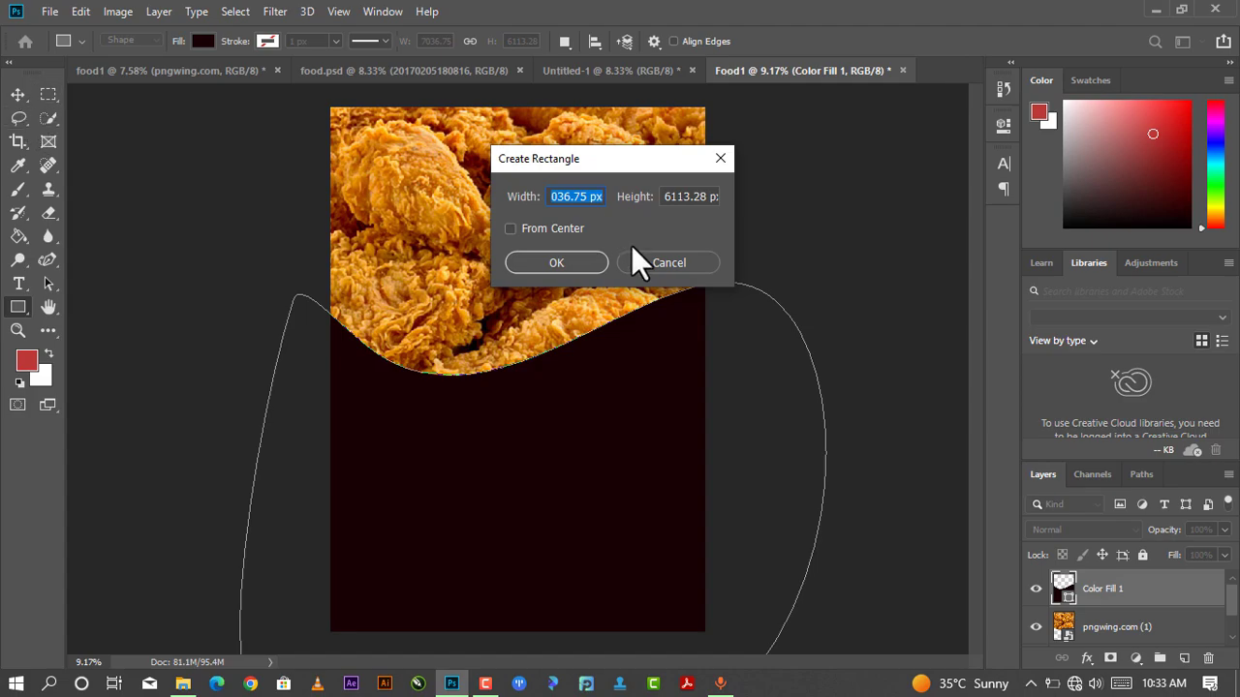
left_click(640, 262)
left_click(17, 94)
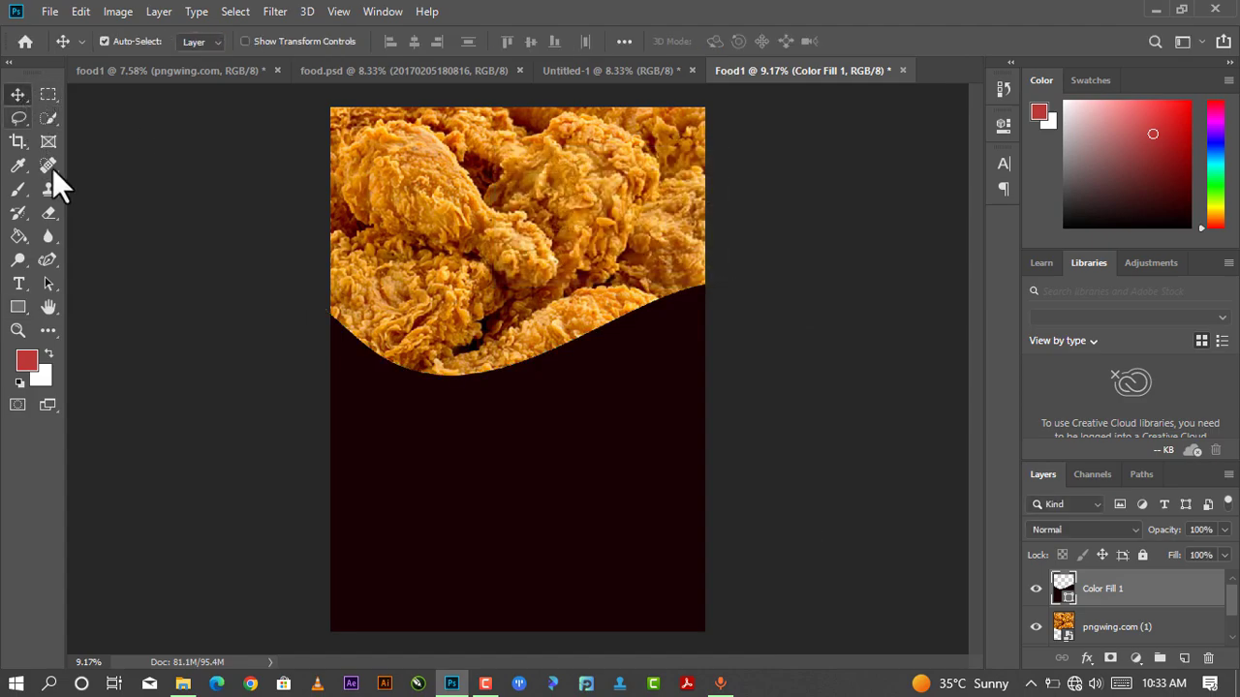
left_click(25, 304)
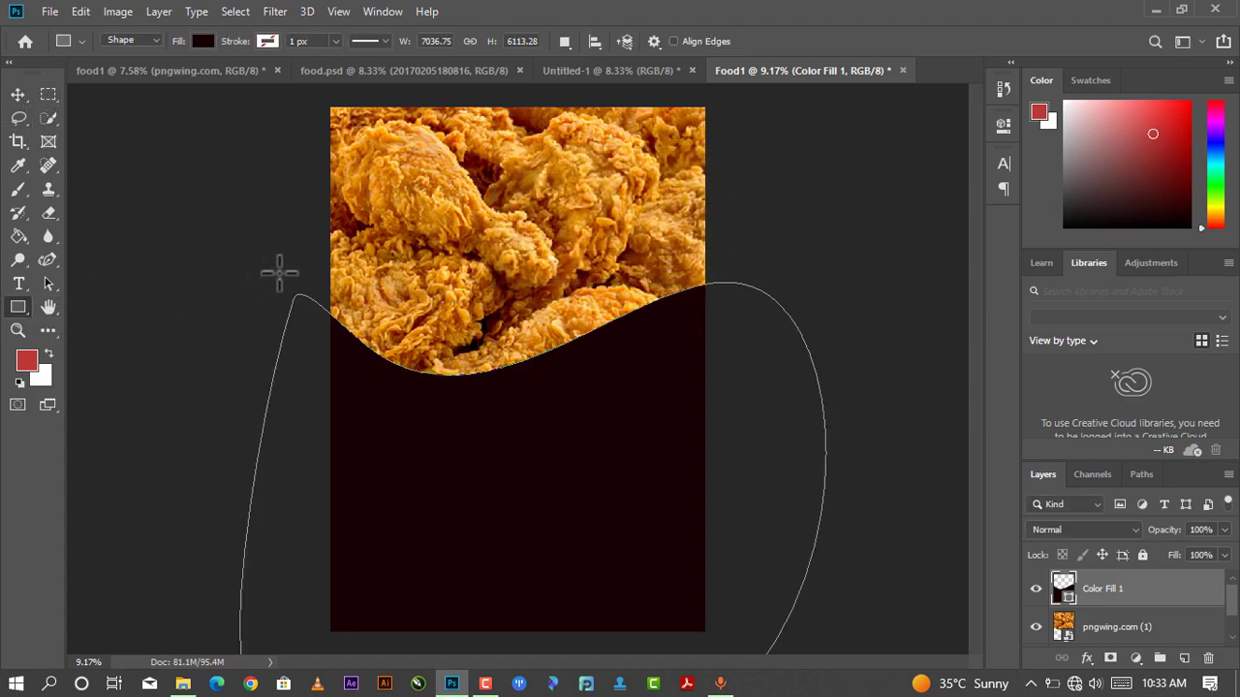
mouse_move(278, 239)
left_mouse_down()
mouse_move(558, 355)
mouse_move(730, 371)
mouse_move(770, 413)
left_mouse_up()
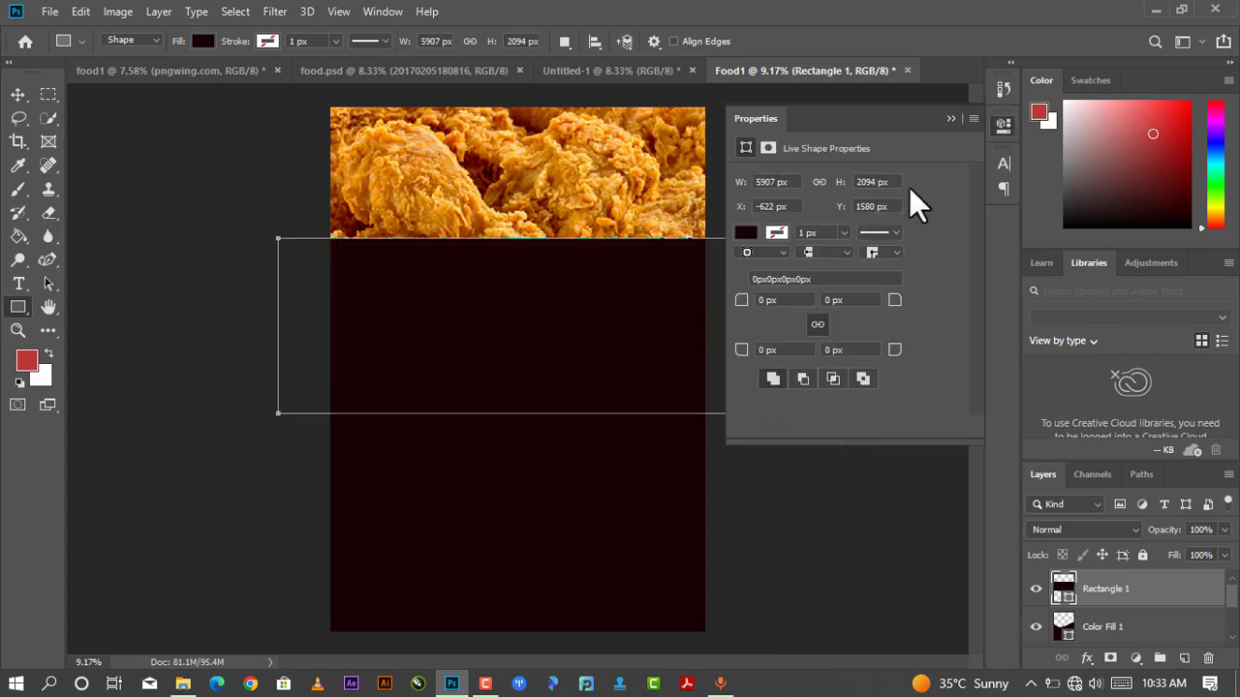
left_click(744, 234)
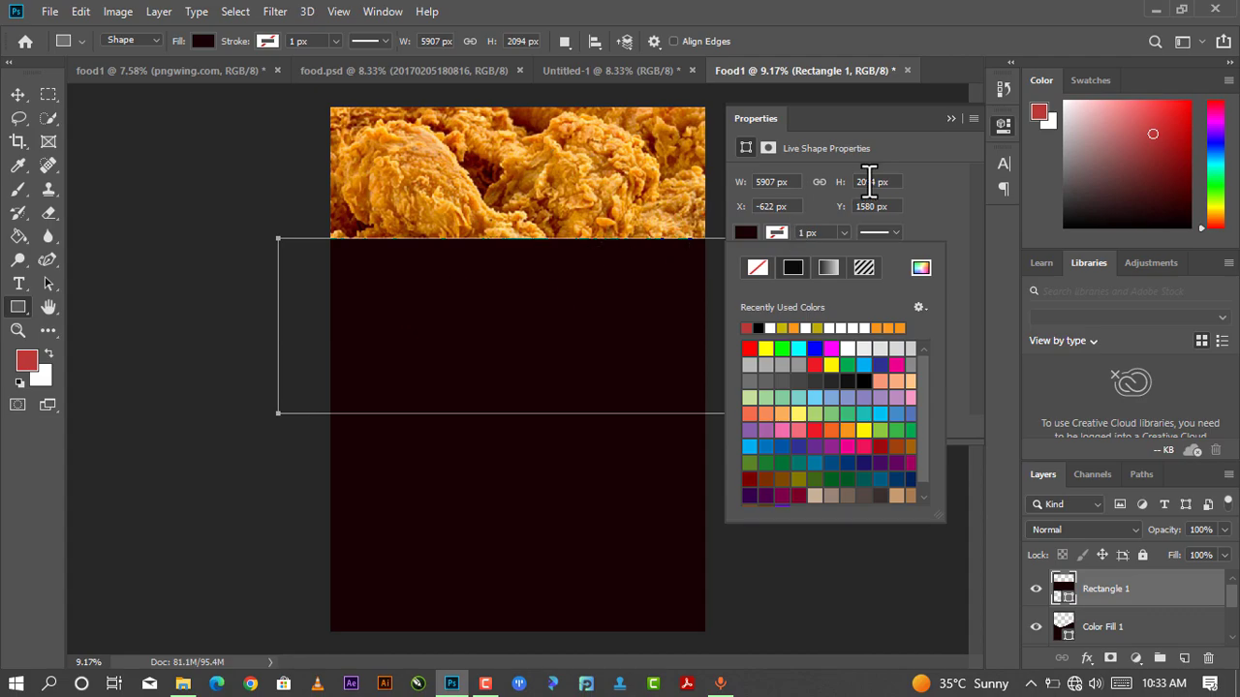
- Set Rectangle 1's fill colour to orange
left_click(950, 119)
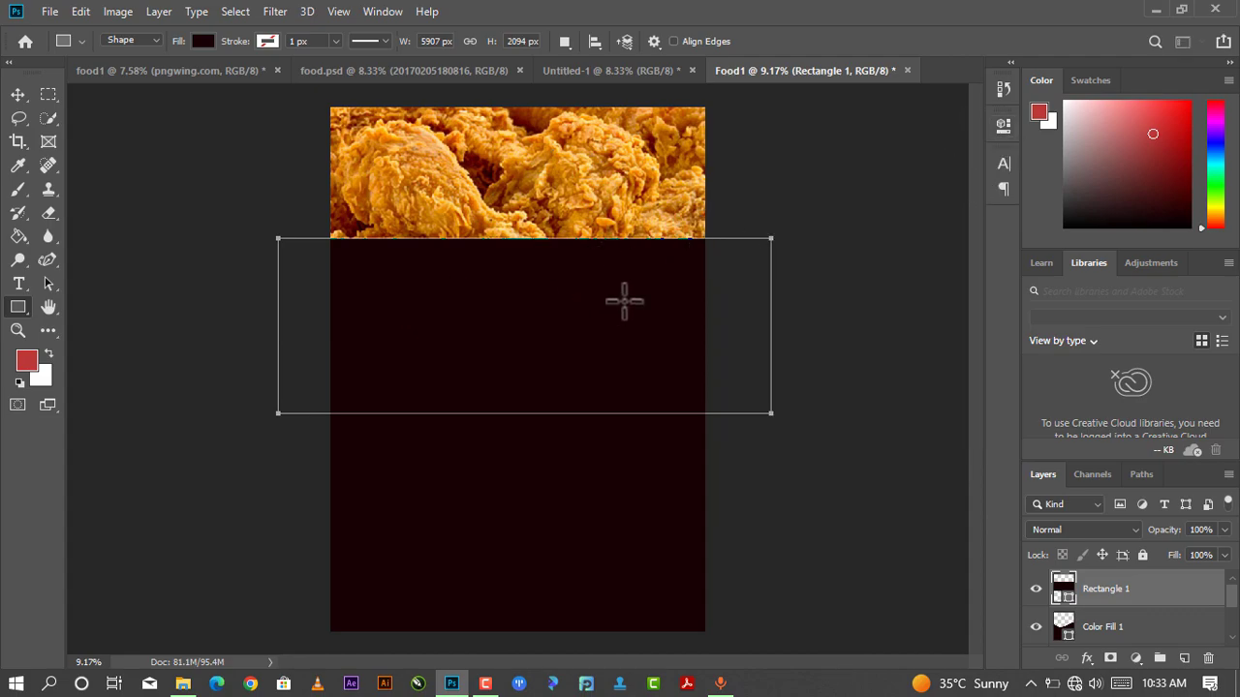
left_click(1005, 124)
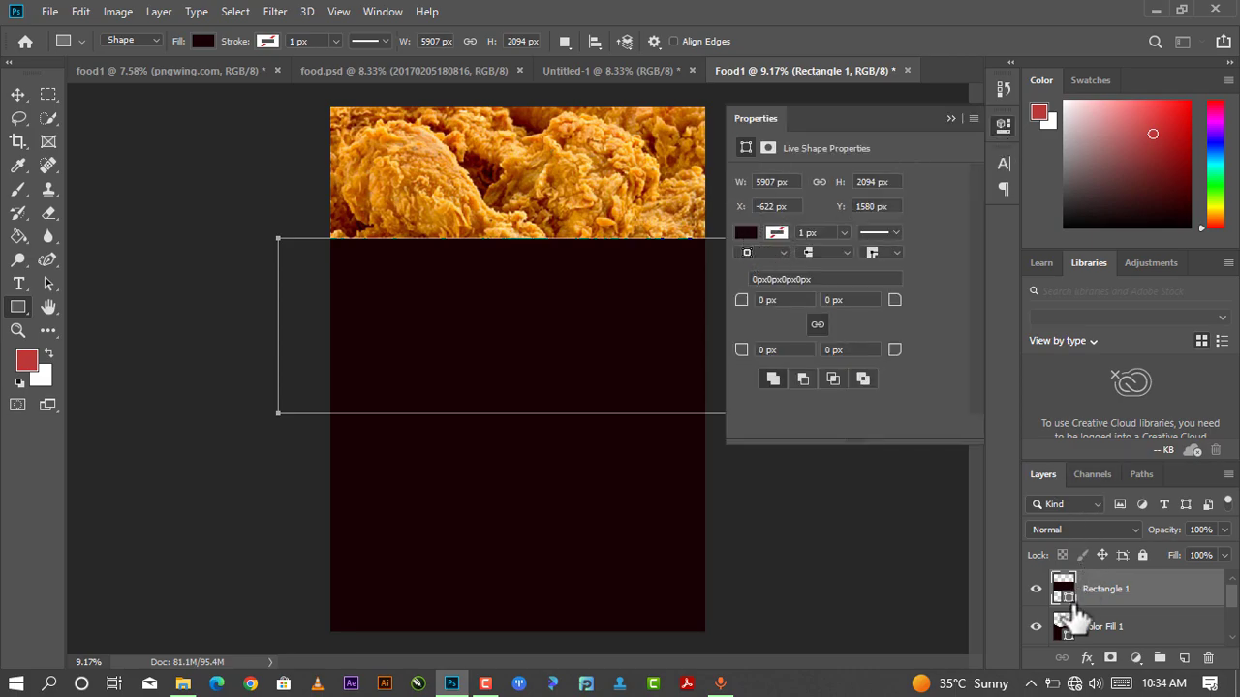
left_click(745, 233)
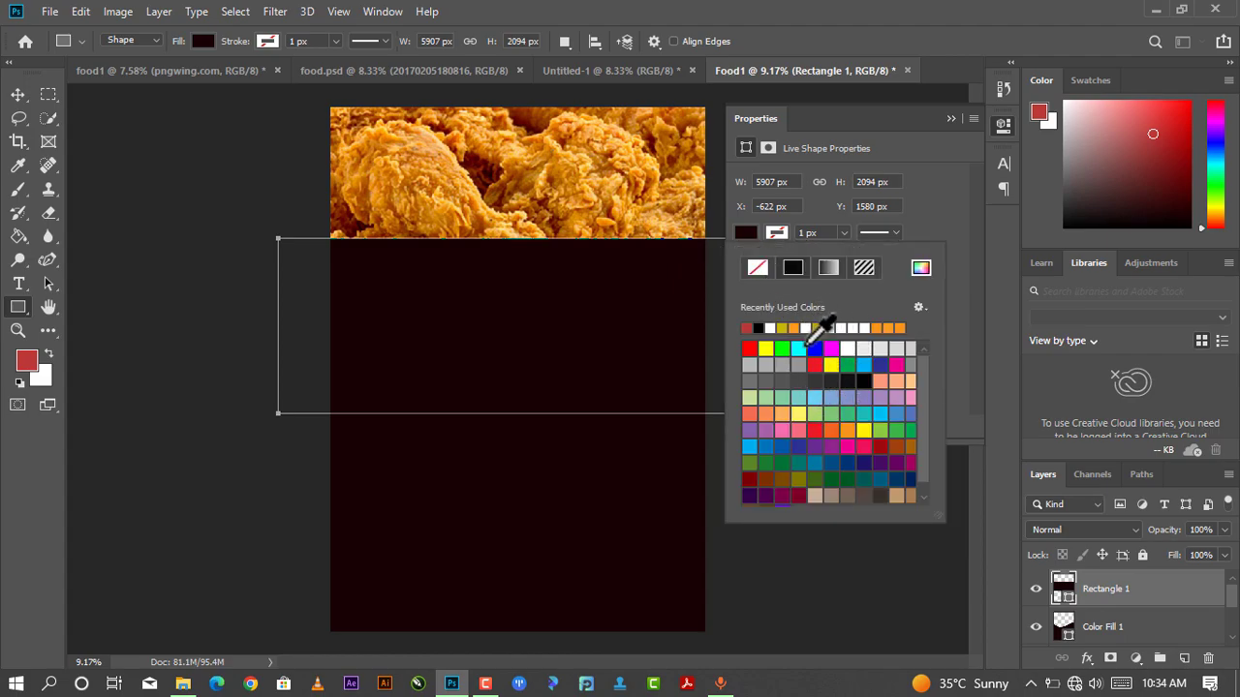
left_click(847, 429)
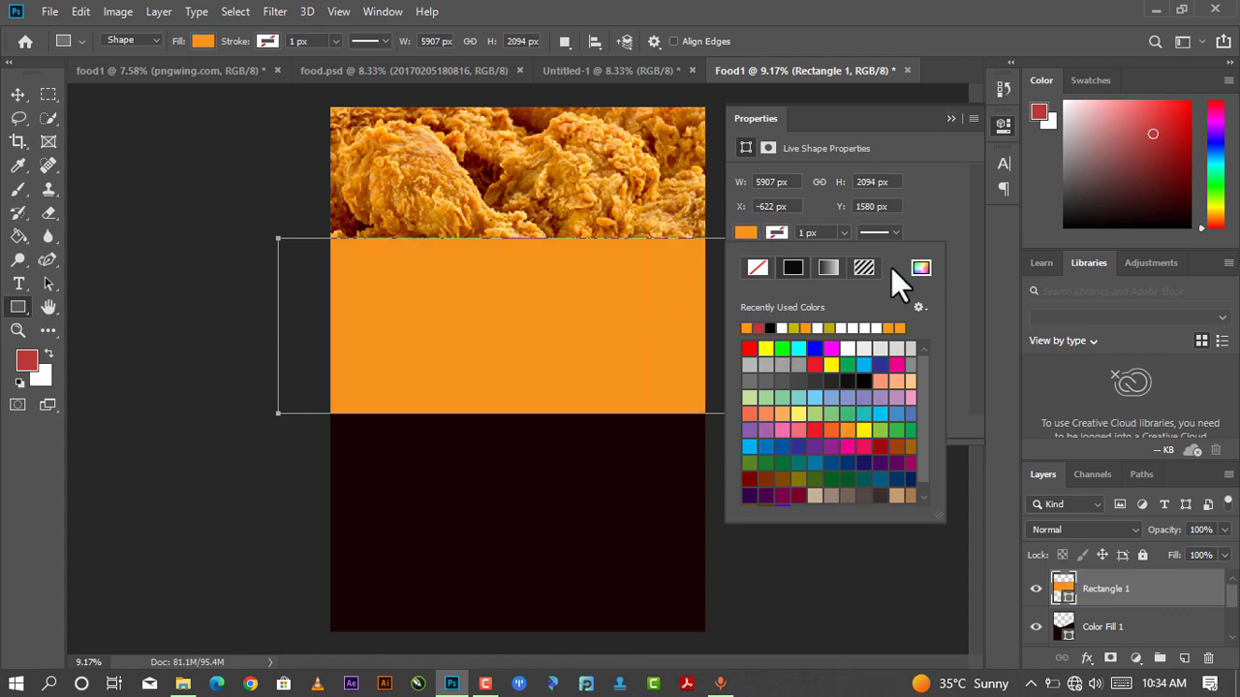
left_click(950, 119)
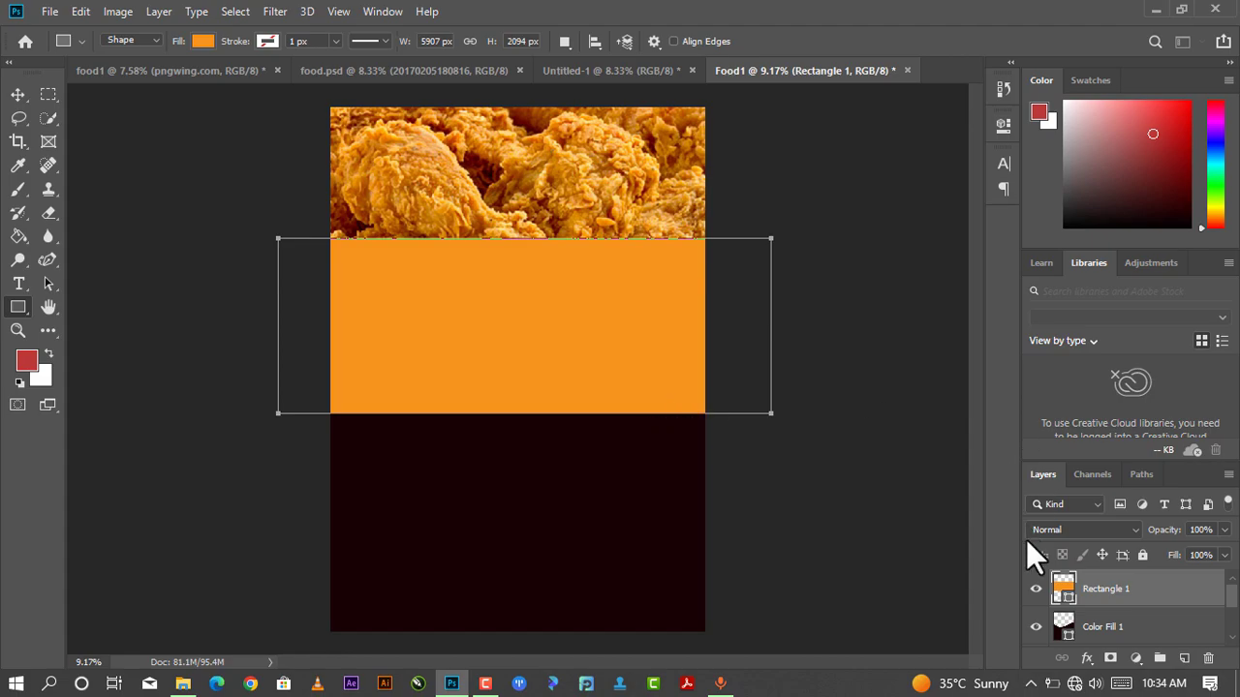
- Lock Layer 0 completely and reselect Rectangle 1
scroll(1080, 628, "down", 2)
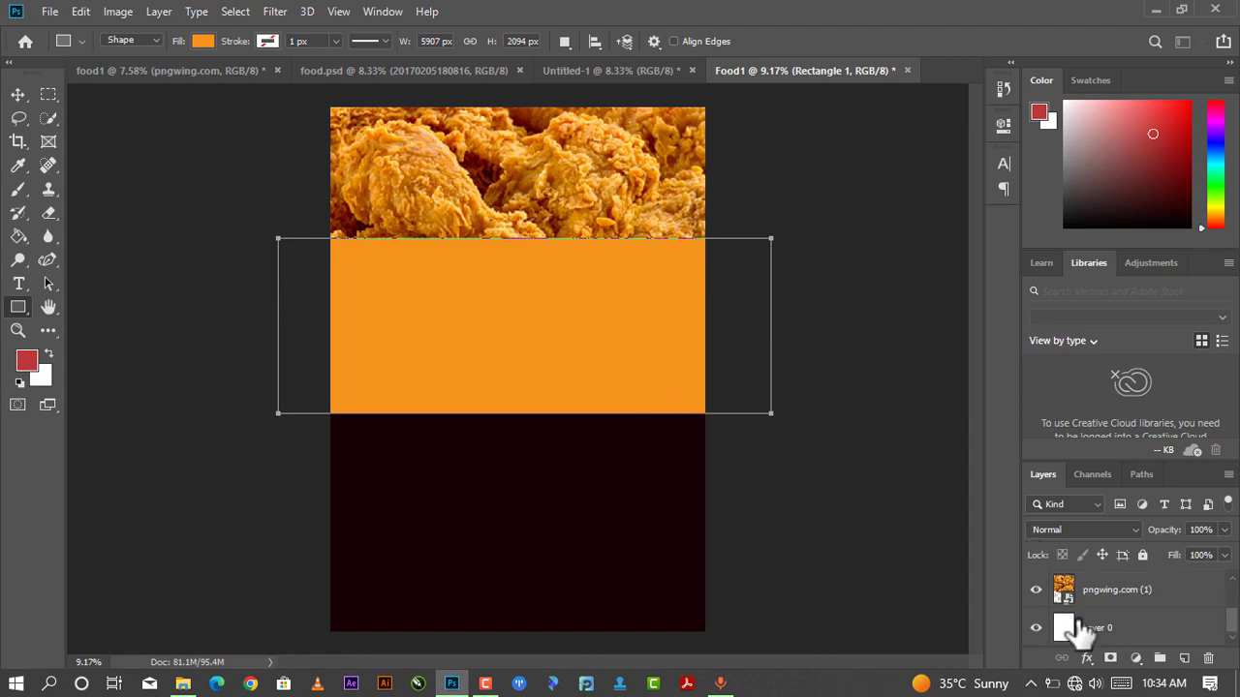
left_click(1139, 632)
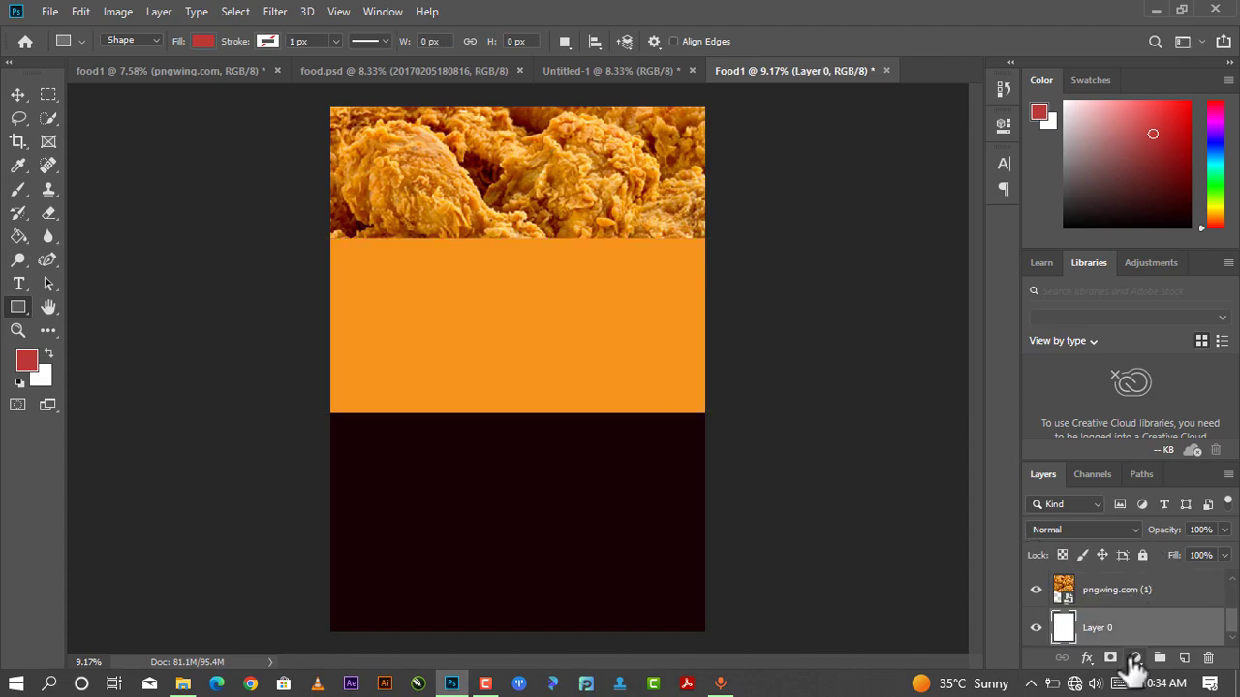
left_click(1142, 555)
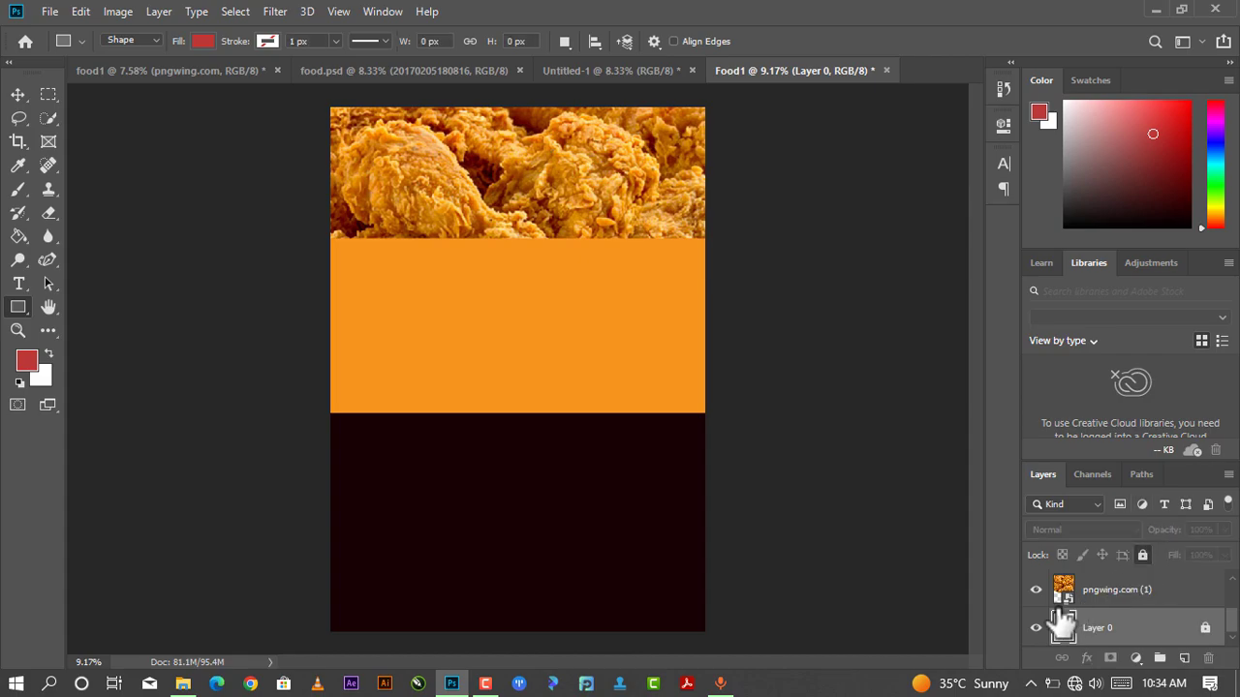
scroll(1065, 620, "up", 1)
scroll(1065, 620, "up", 1)
left_click(1095, 589)
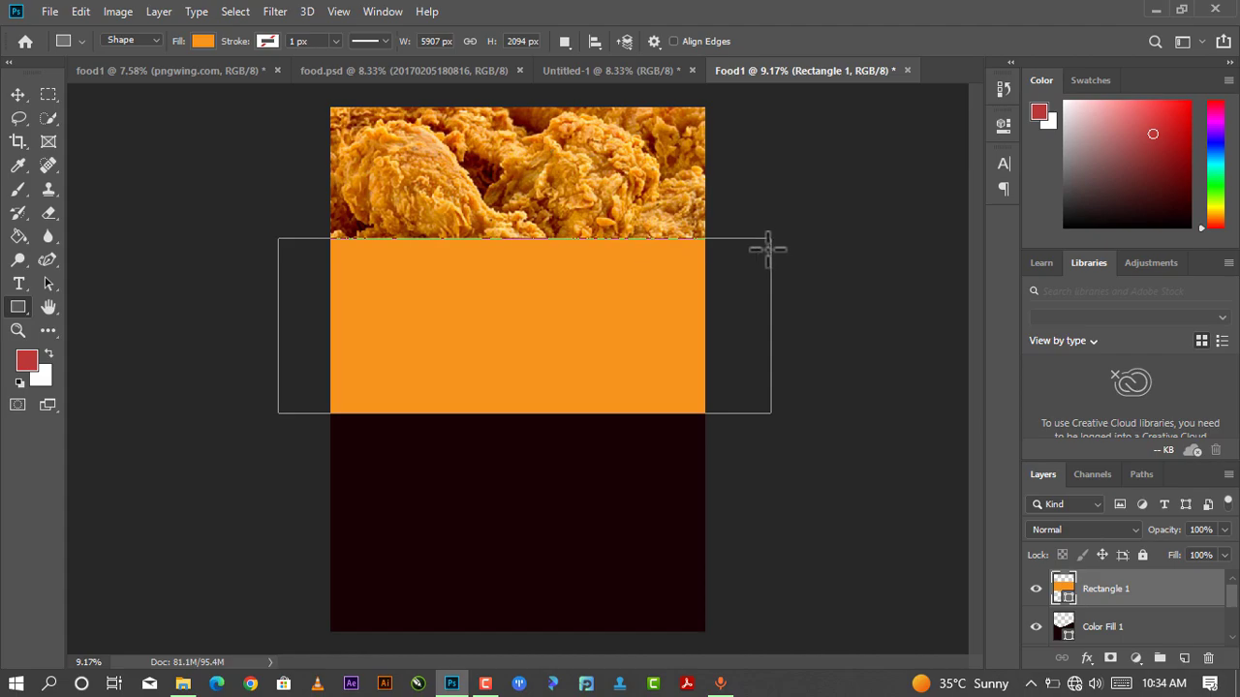
- Scale Rectangle 1 to 4653 × 1893 px, just below the chicken photo's lower edge
key("ctrl+t")
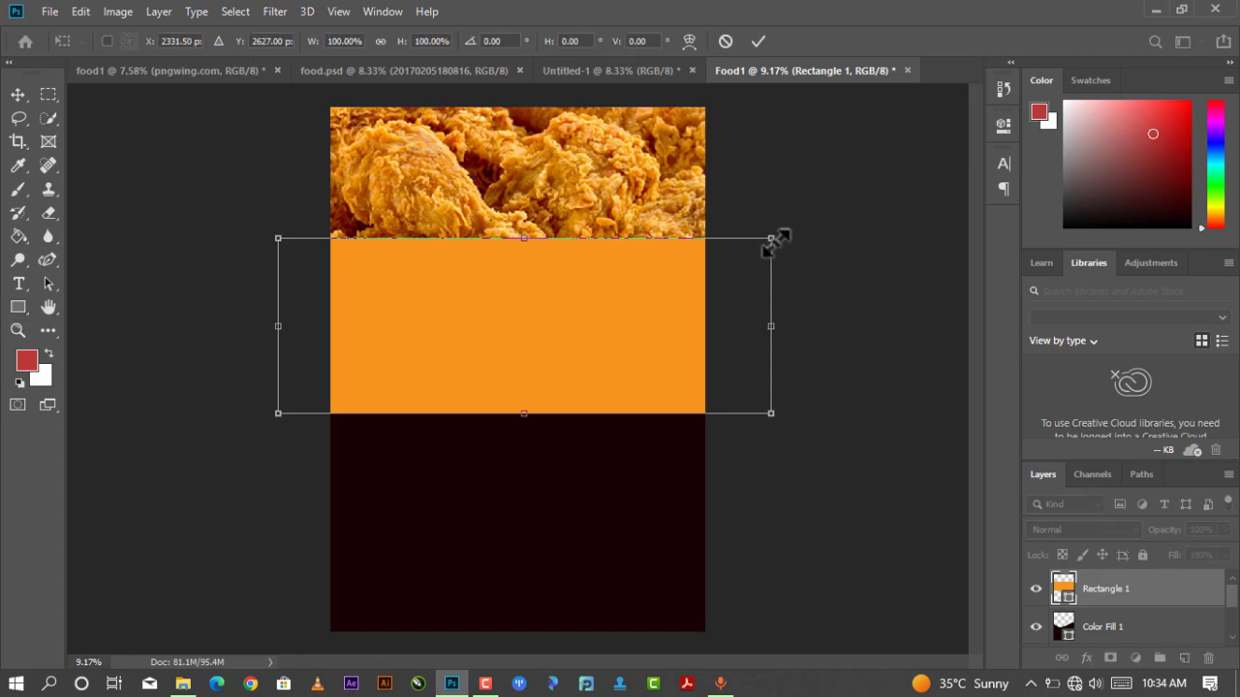
left_click_drag(772, 239, 707, 246)
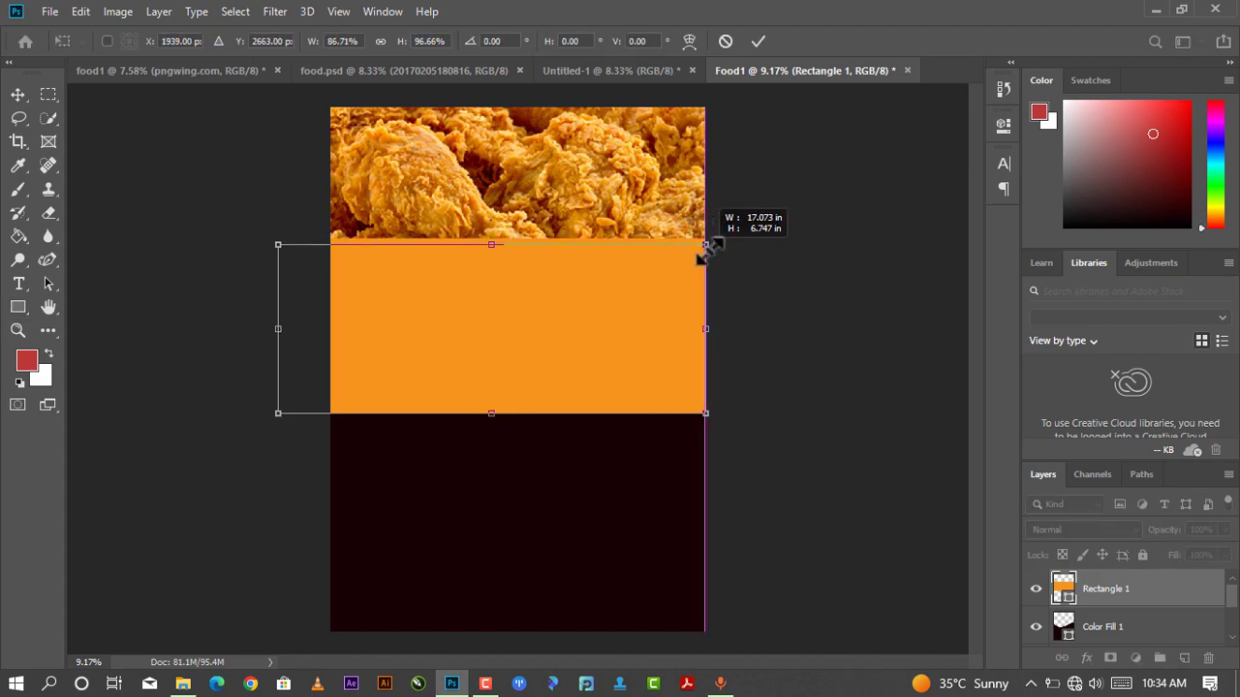
mouse_move(541, 313)
left_mouse_down()
mouse_move(642, 326)
mouse_move(628, 330)
left_mouse_up()
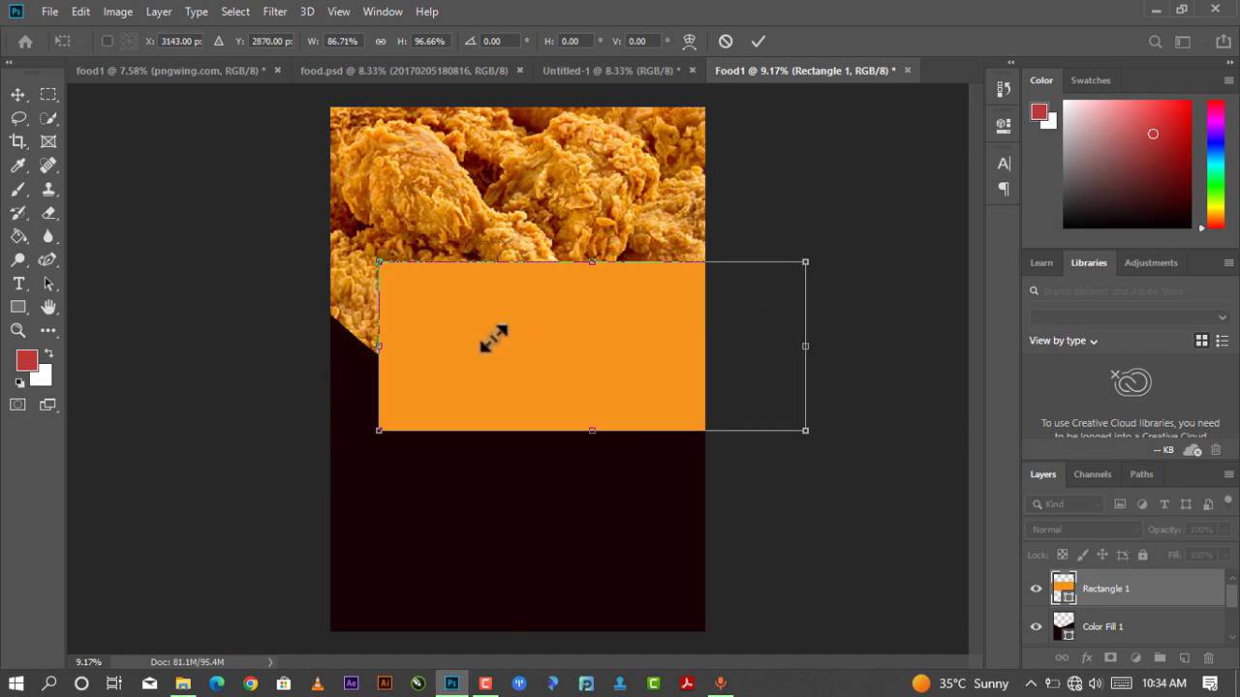
left_click_drag(494, 338, 494, 359)
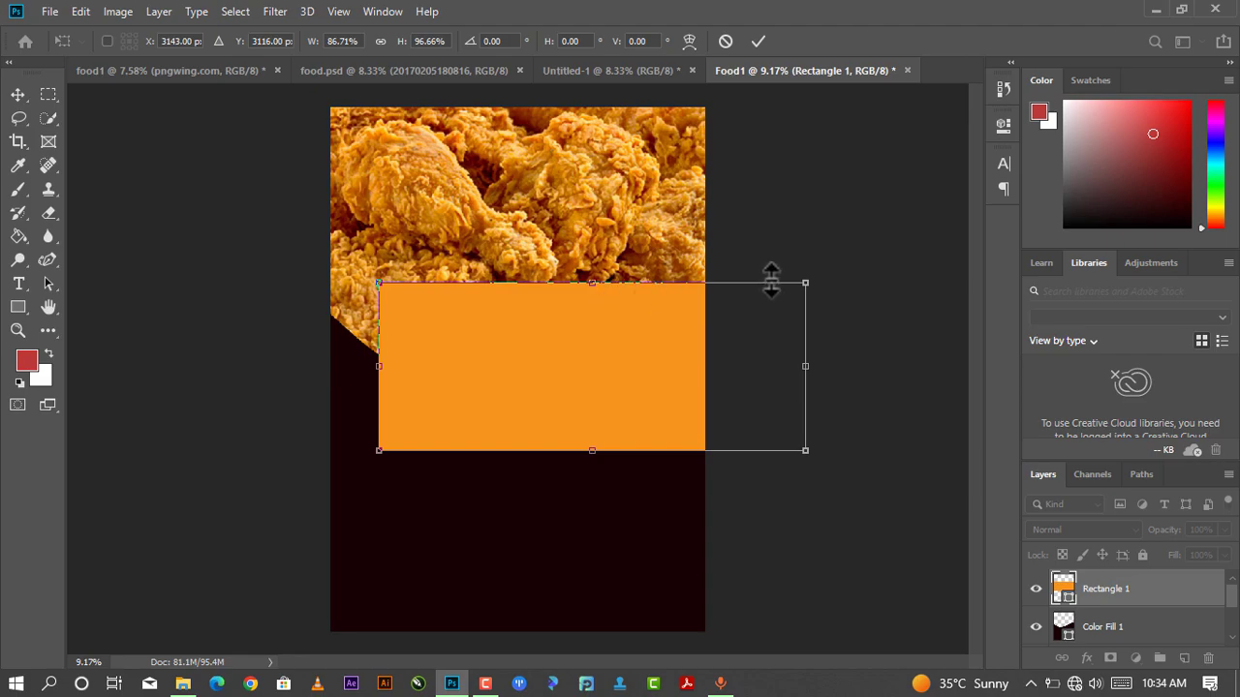
left_click_drag(806, 283, 764, 290)
left_click_drag(653, 333, 630, 329)
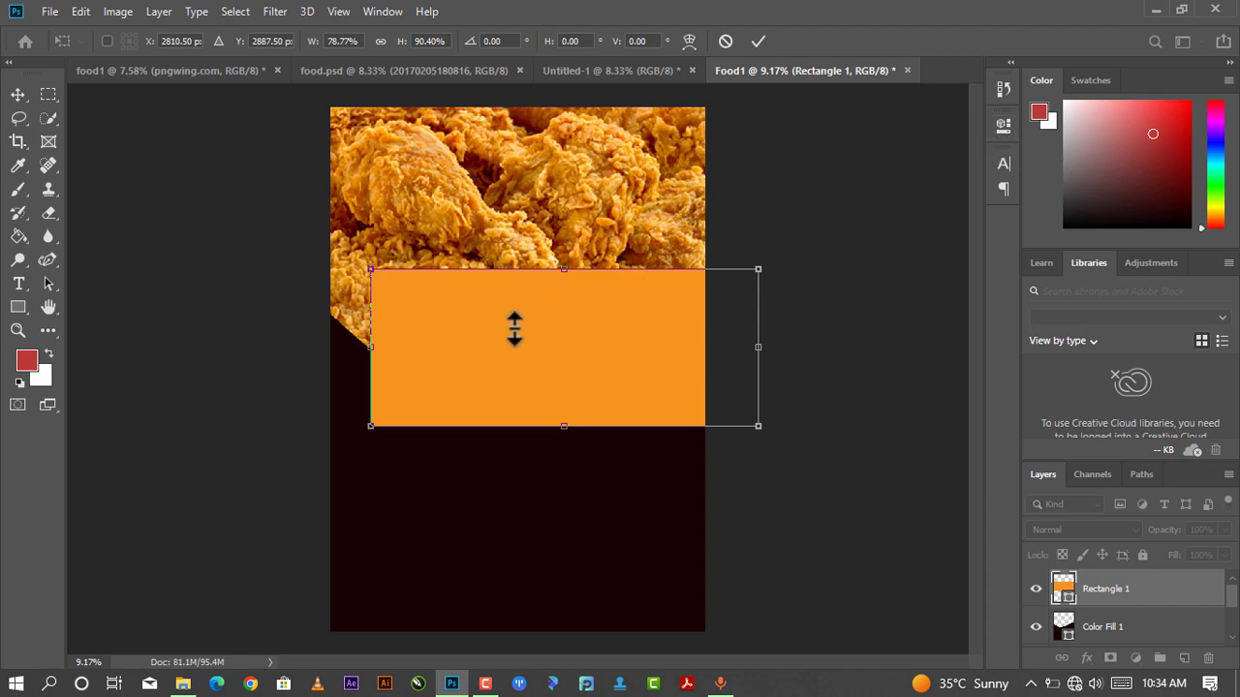
left_click_drag(514, 330, 511, 326)
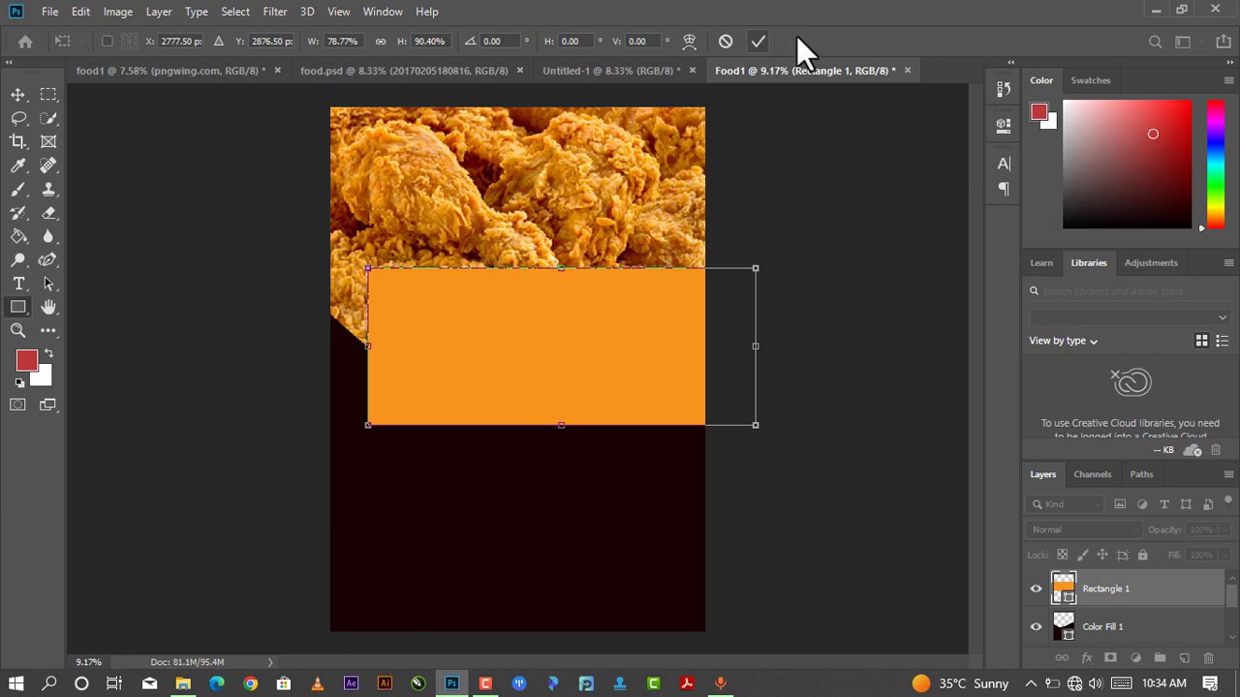
left_click(757, 40)
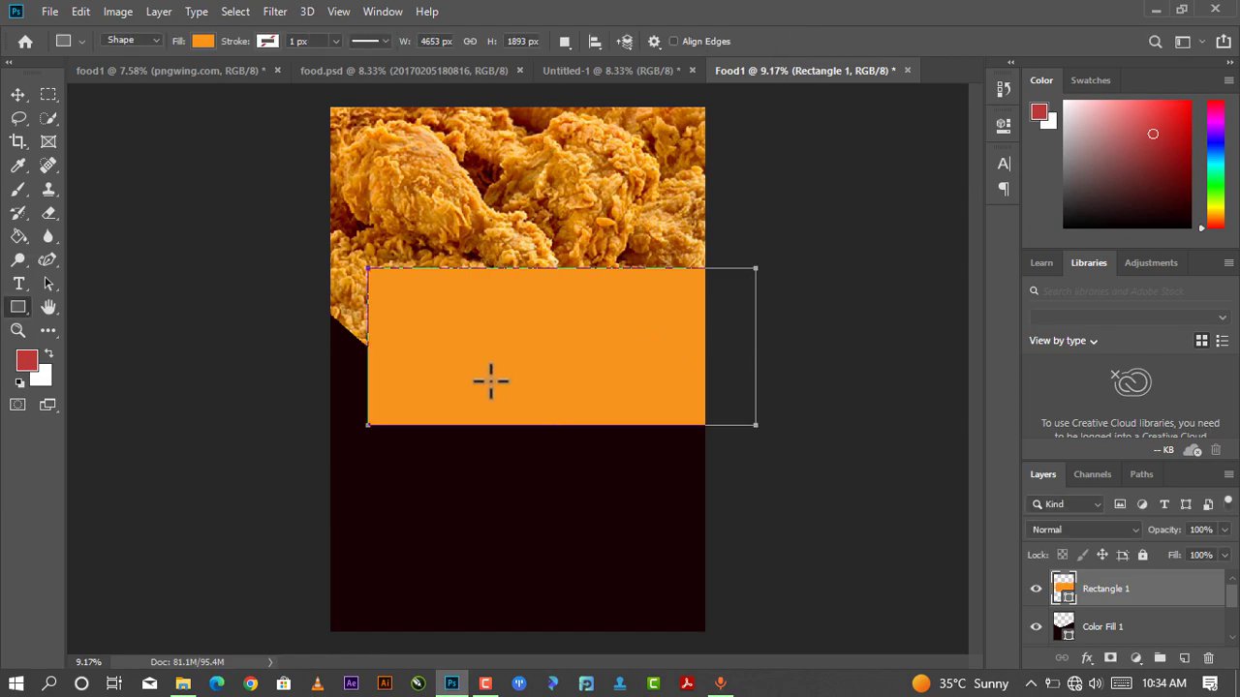
- Enter a 1000 px corner radius, rounding Rectangle 1 to 946.5 px corners
key("ctrl+t")
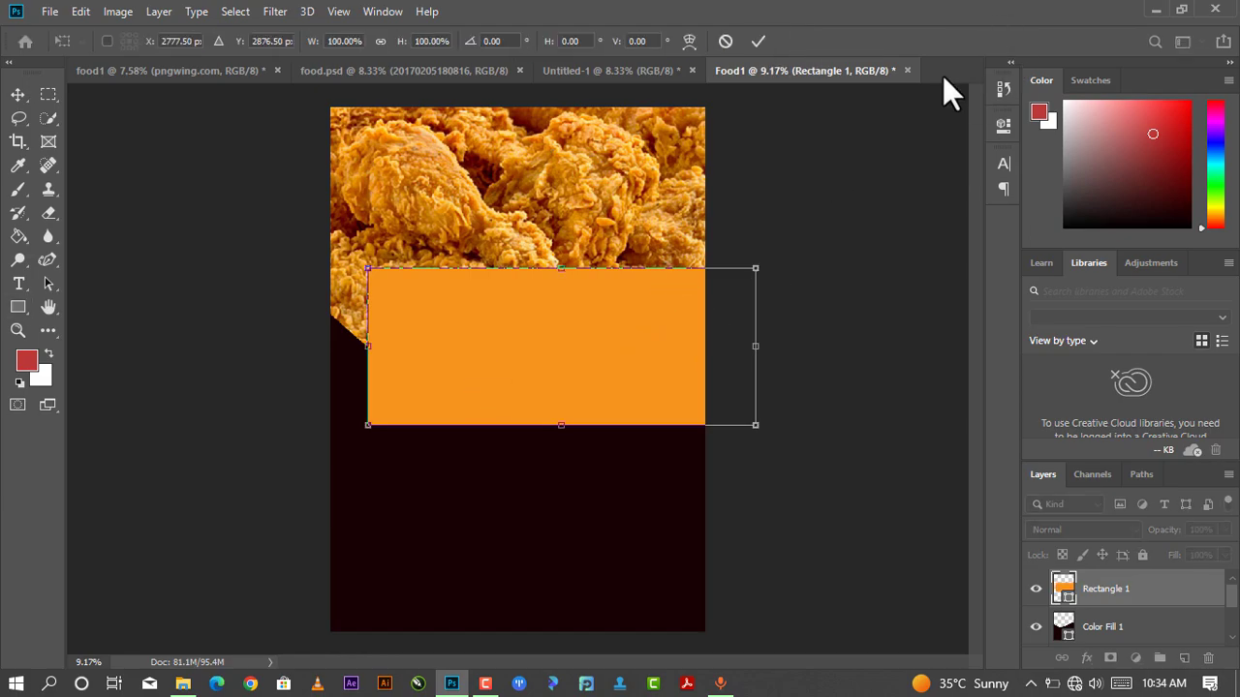
left_click(996, 122)
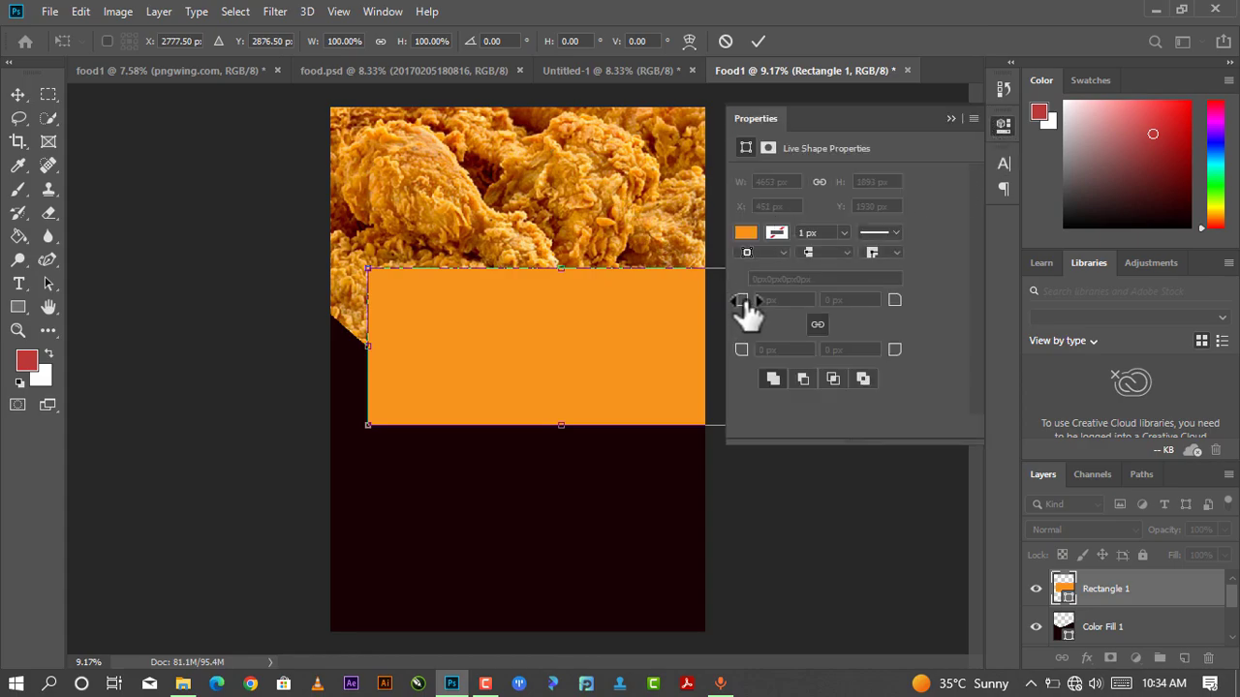
left_click(953, 118)
left_click(754, 41)
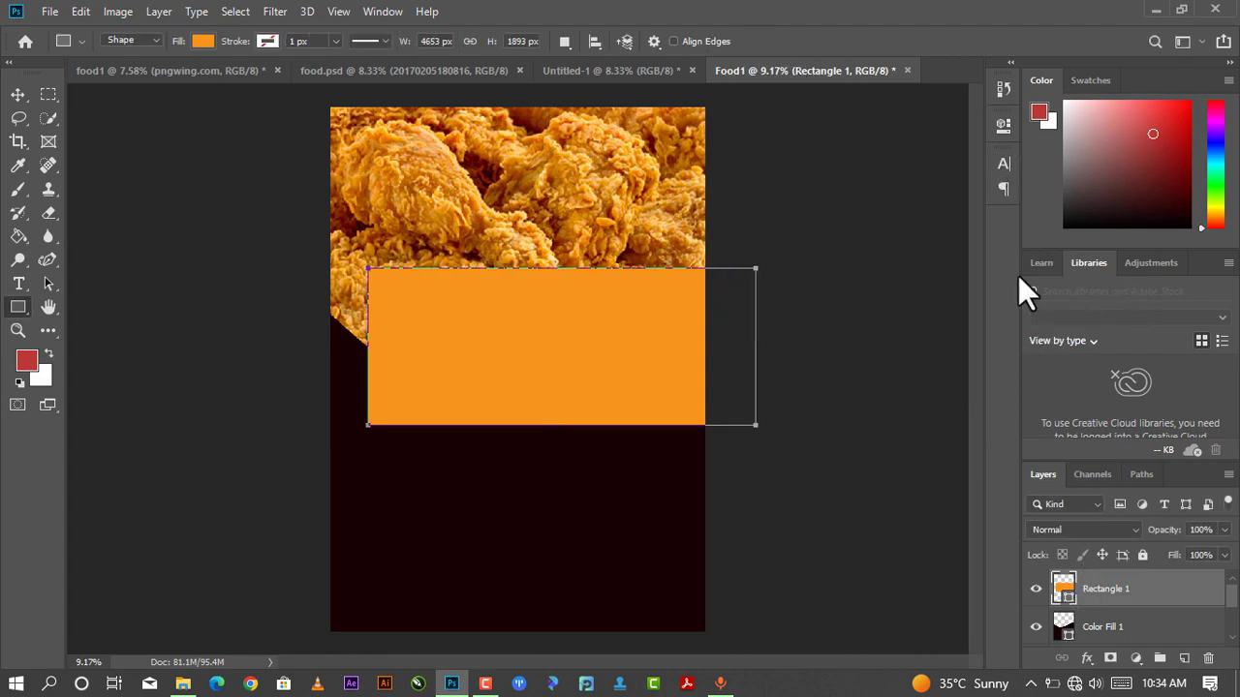
left_click(1003, 126)
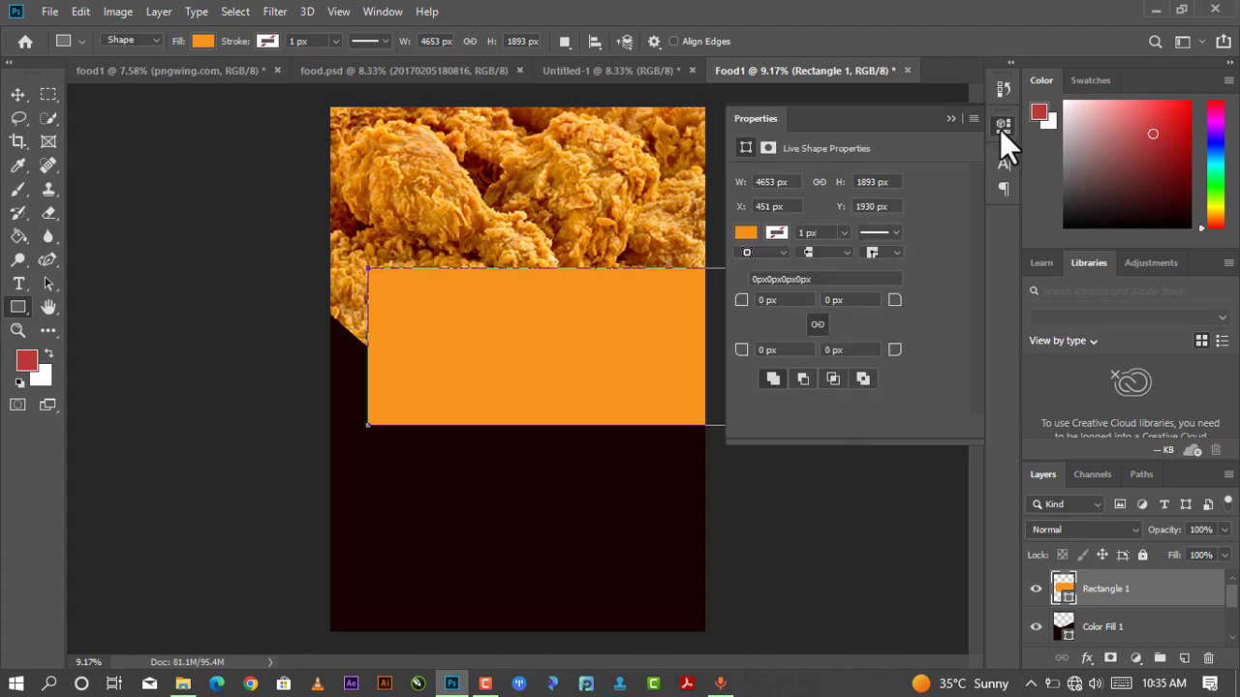
left_click(789, 301)
type("946.5")
key("Return")
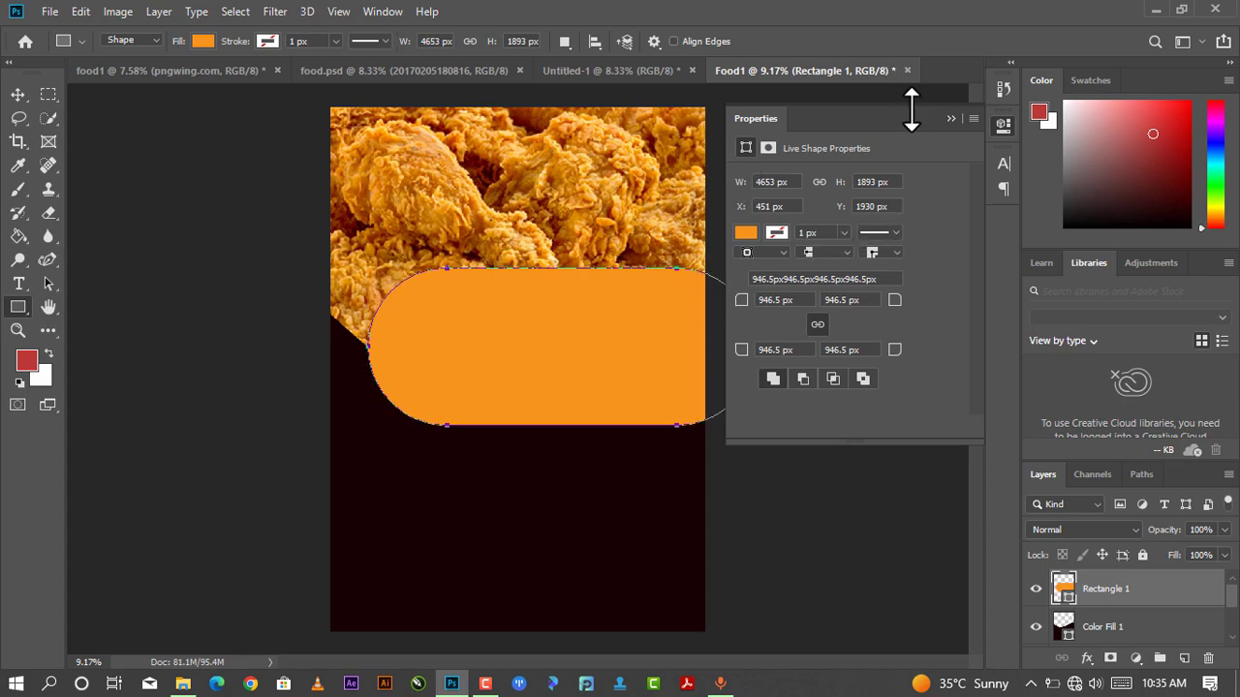
left_click(949, 118)
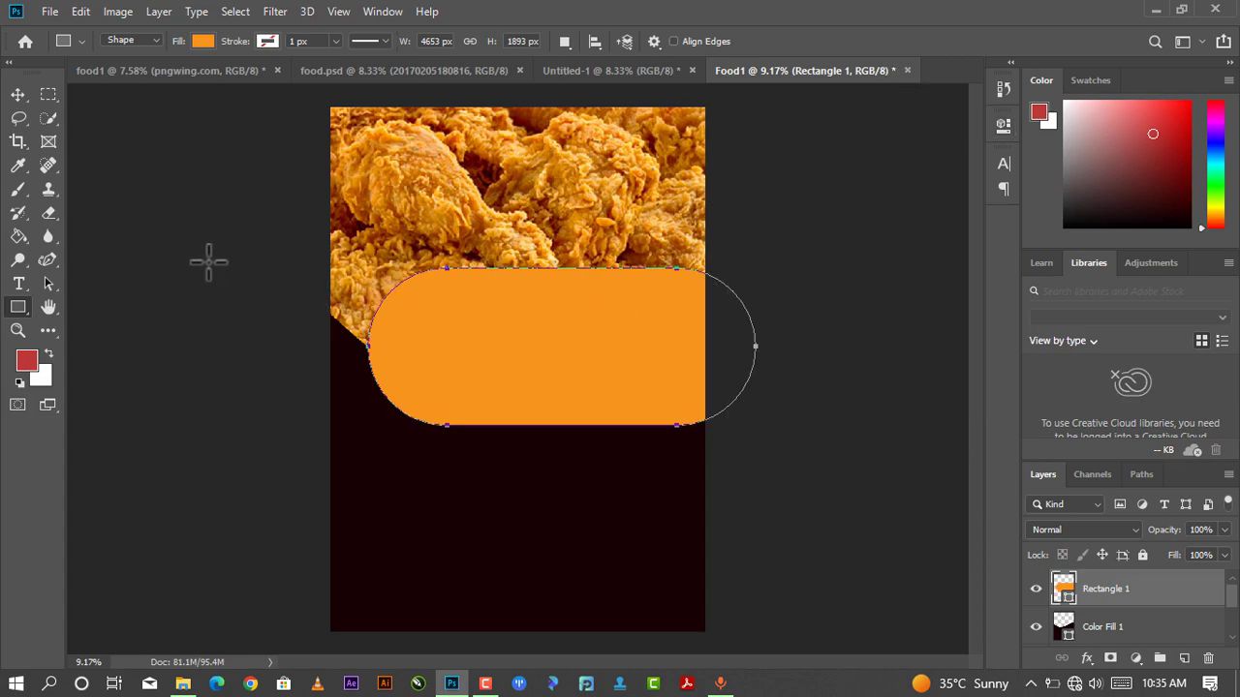
- Reposition the orange pill and rotate it to about −49.15°
left_click(18, 94)
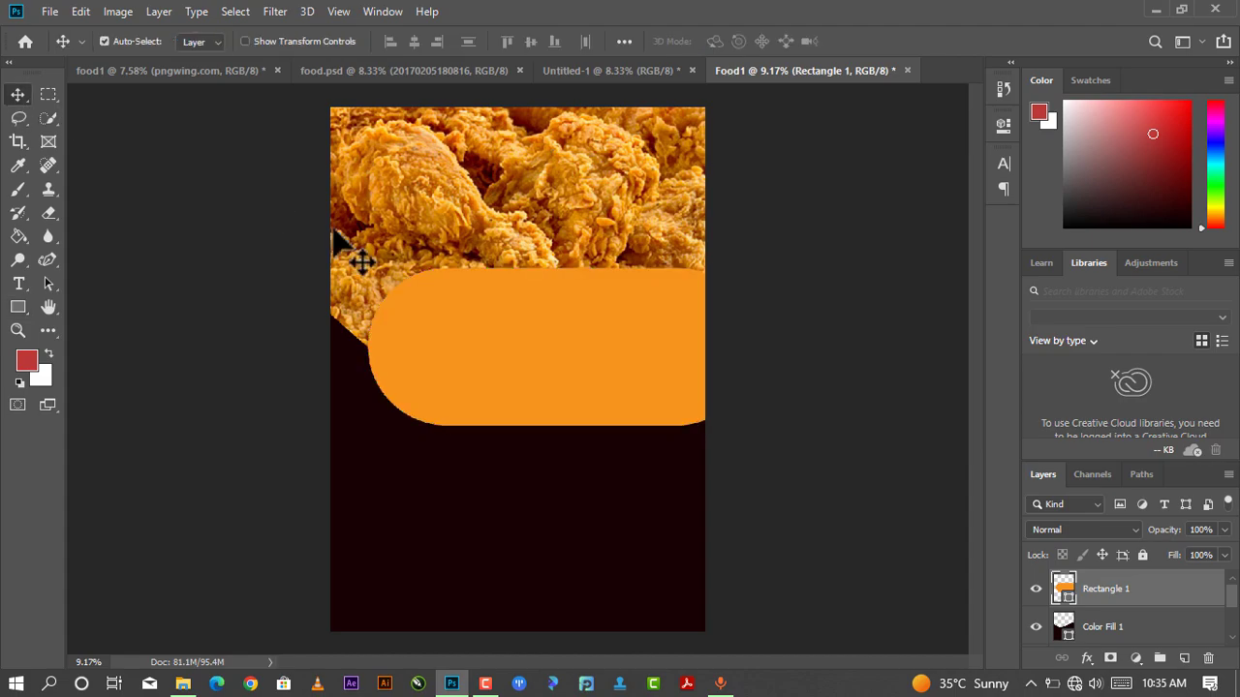
left_click_drag(451, 312, 455, 263)
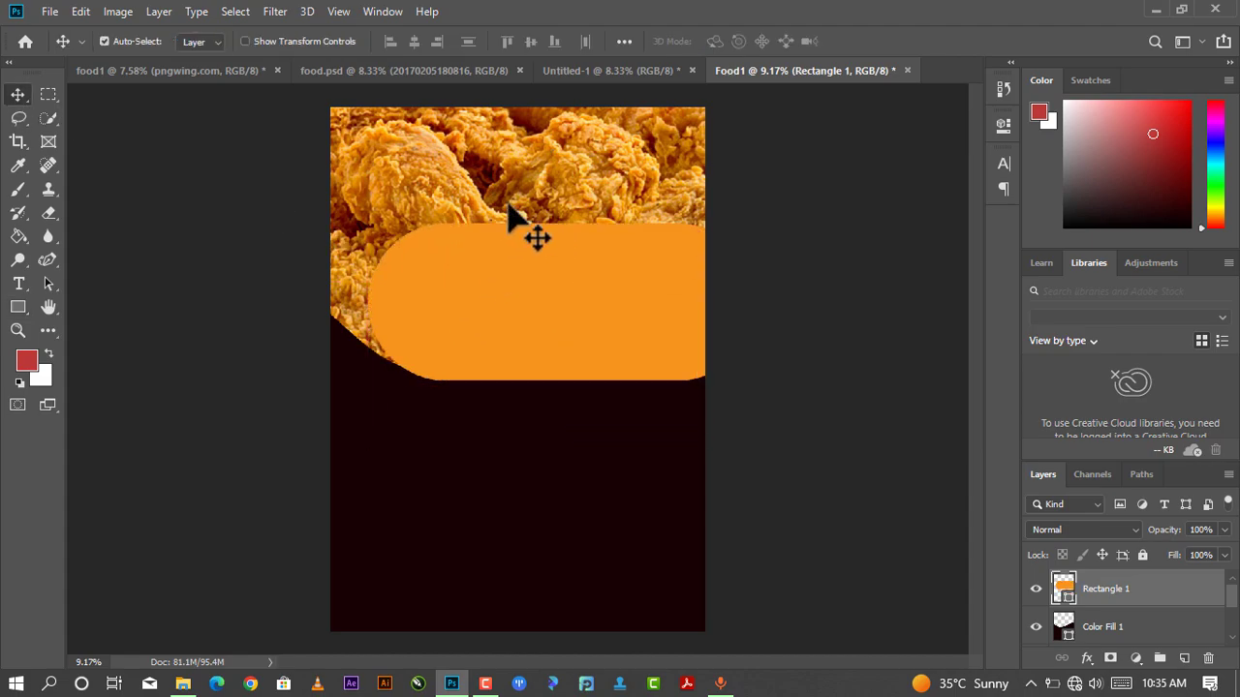
left_click_drag(511, 215, 514, 286)
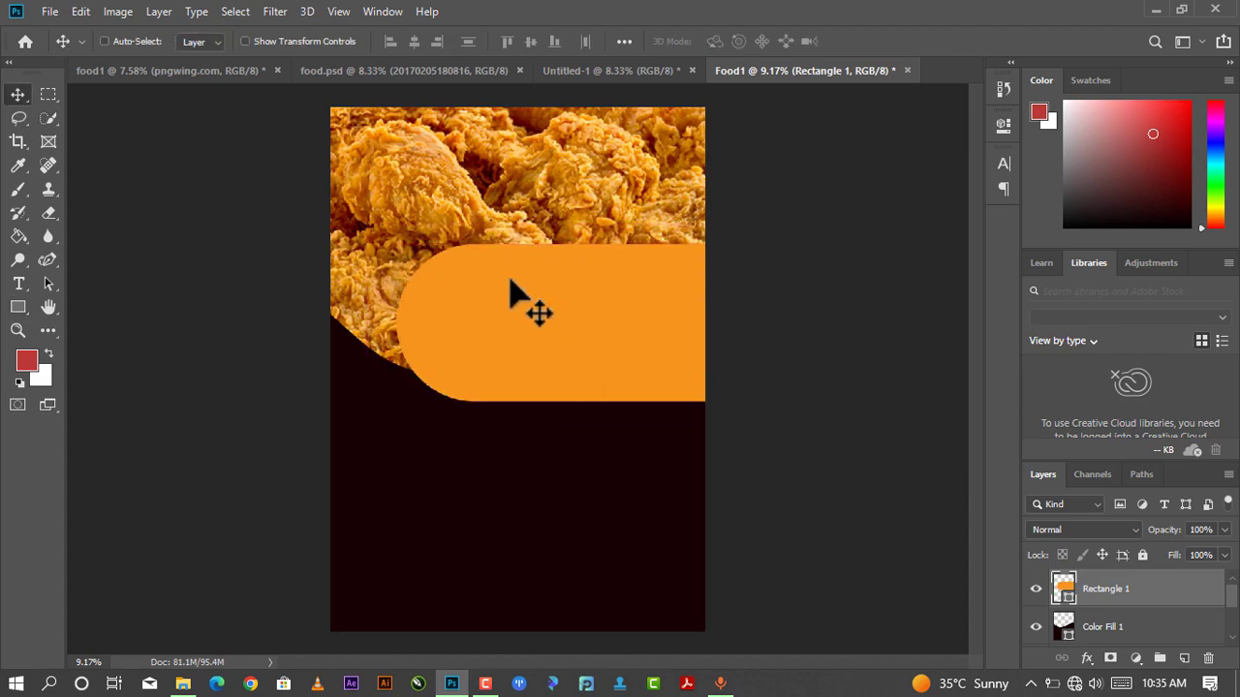
key("ctrl+t")
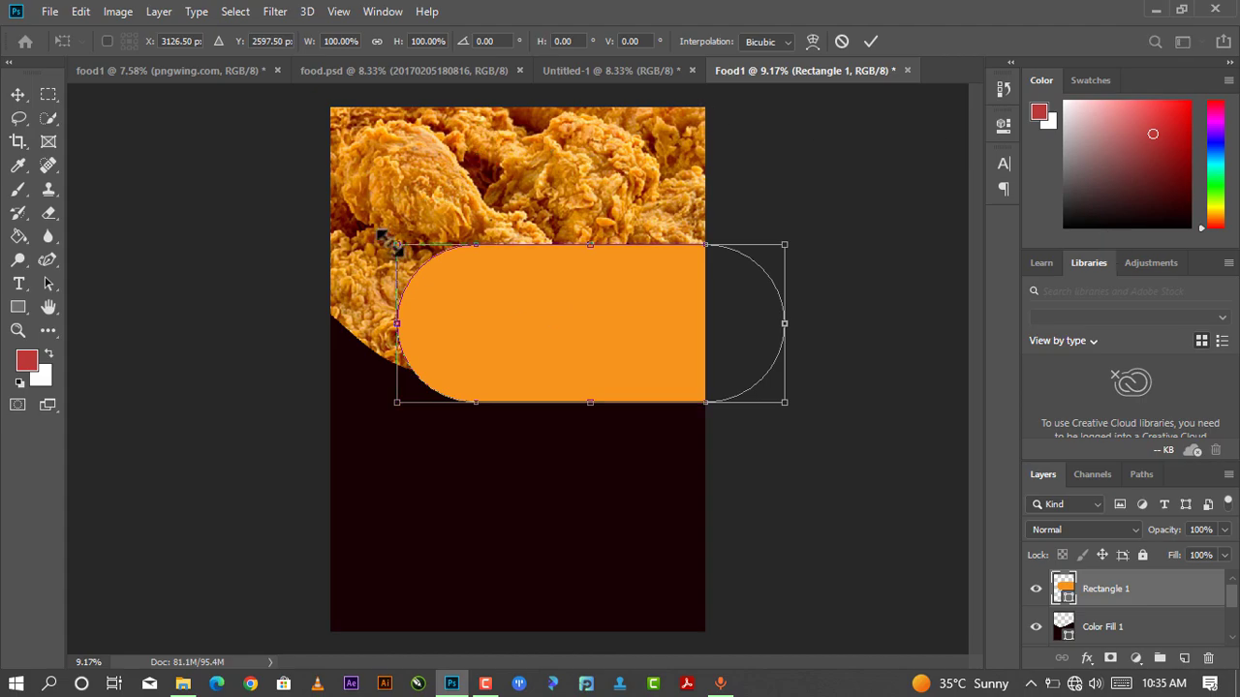
mouse_move(384, 230)
left_mouse_down()
mouse_move(390, 438)
mouse_move(387, 410)
left_mouse_up()
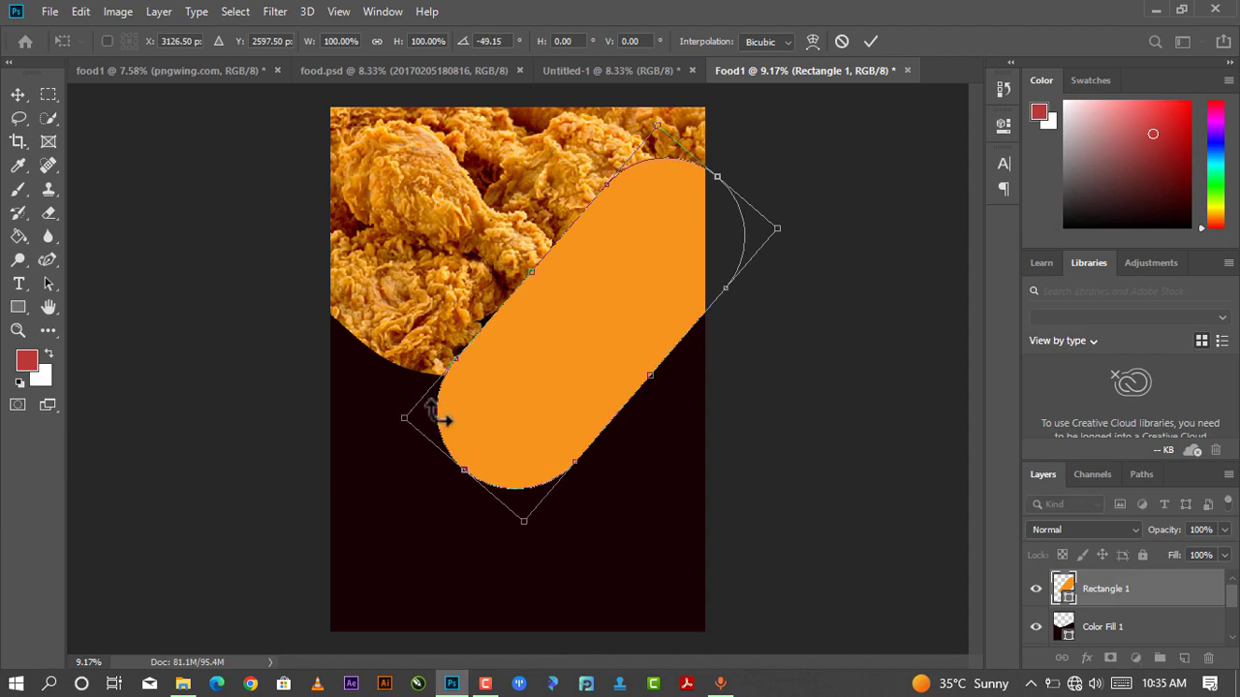
- Widen and heighten the tilted pill to cover the flyer's upper-right corner
mouse_move(542, 371)
left_mouse_down()
mouse_move(557, 302)
mouse_move(606, 259)
mouse_move(575, 250)
left_mouse_up()
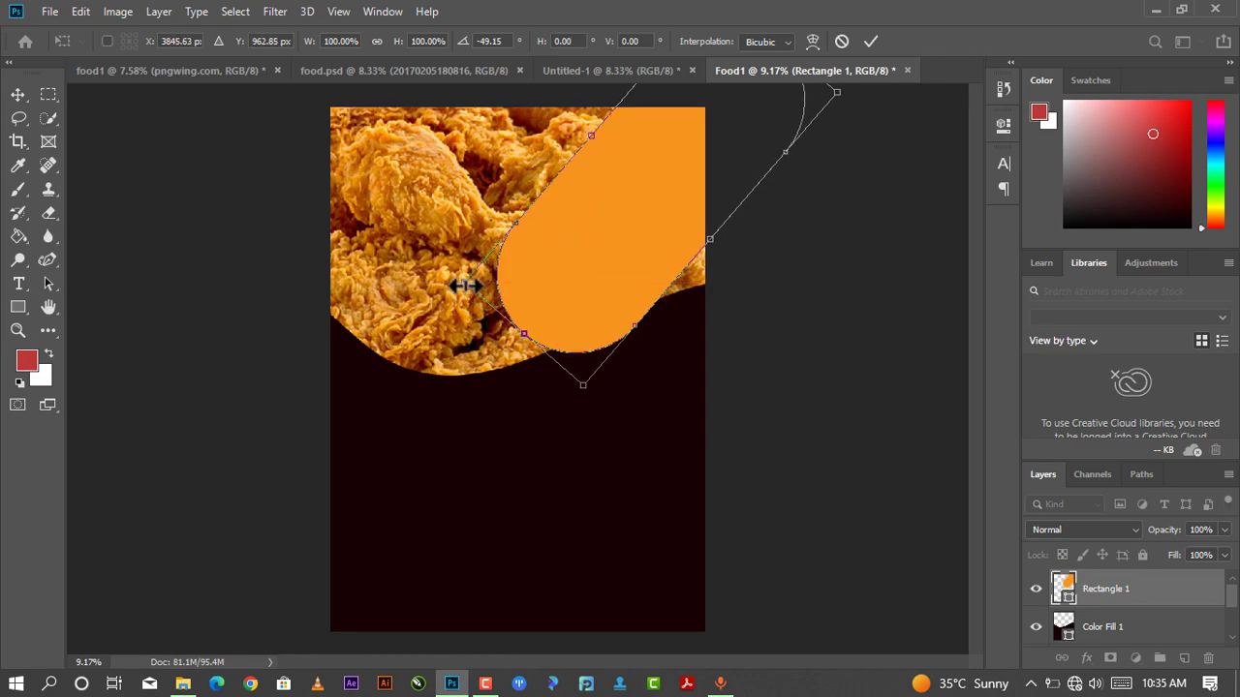
mouse_move(463, 281)
left_mouse_down()
mouse_move(401, 284)
mouse_move(375, 312)
left_mouse_up()
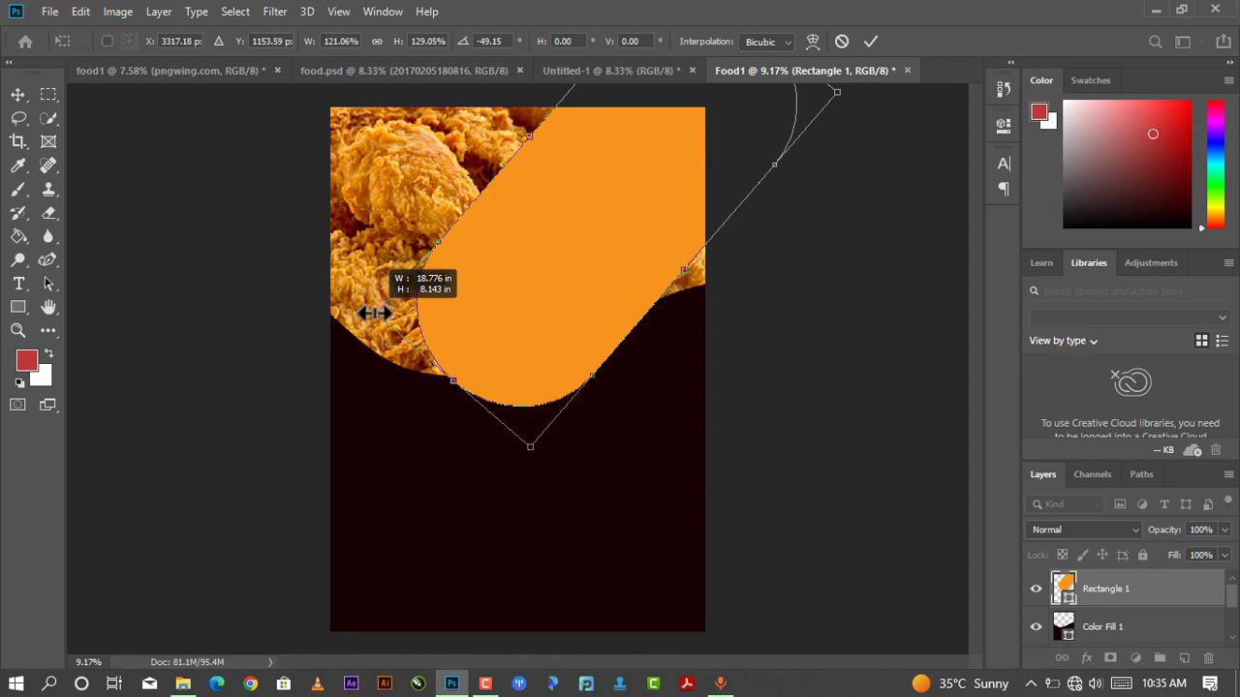
left_click_drag(581, 219, 638, 191)
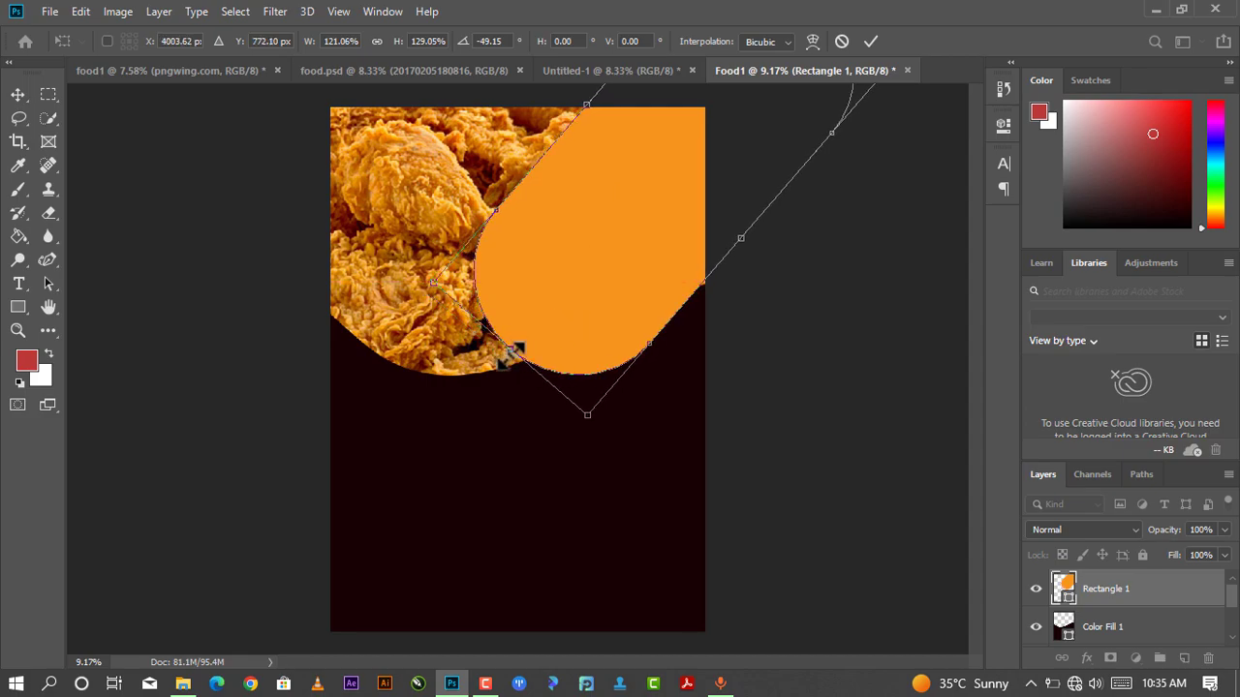
left_click_drag(511, 353, 465, 437)
mouse_move(593, 319)
left_mouse_down()
mouse_move(620, 272)
mouse_move(667, 263)
left_mouse_up()
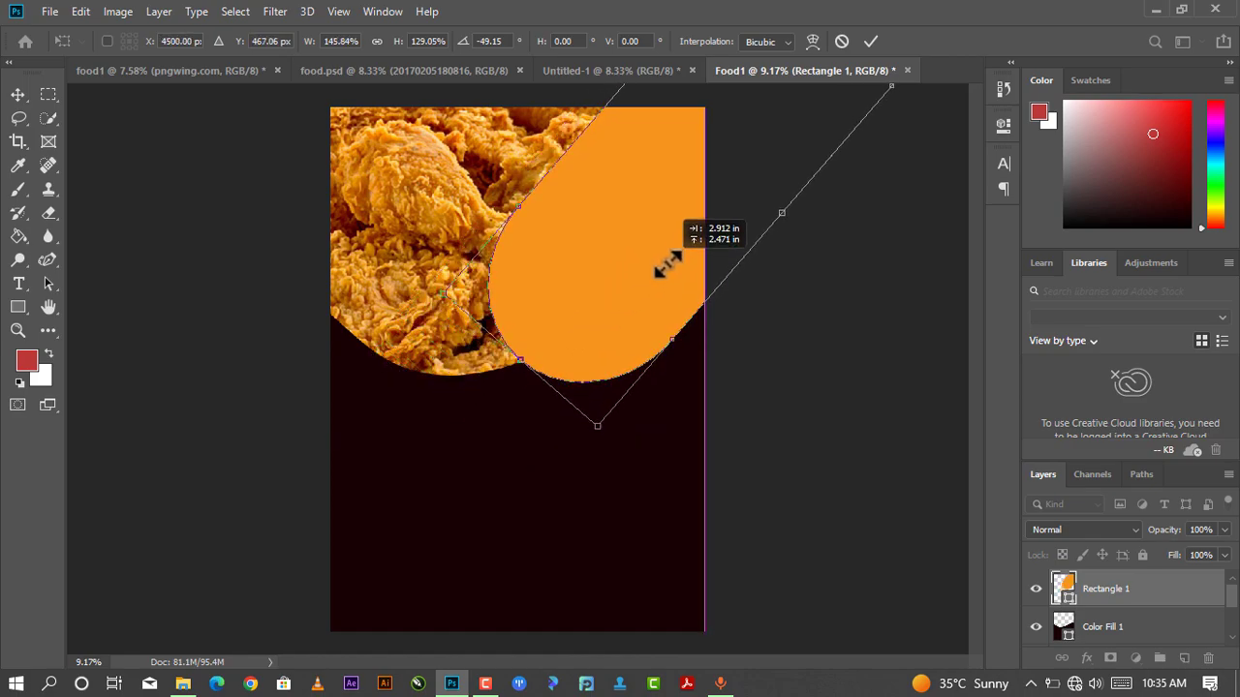
left_click_drag(668, 263, 667, 264)
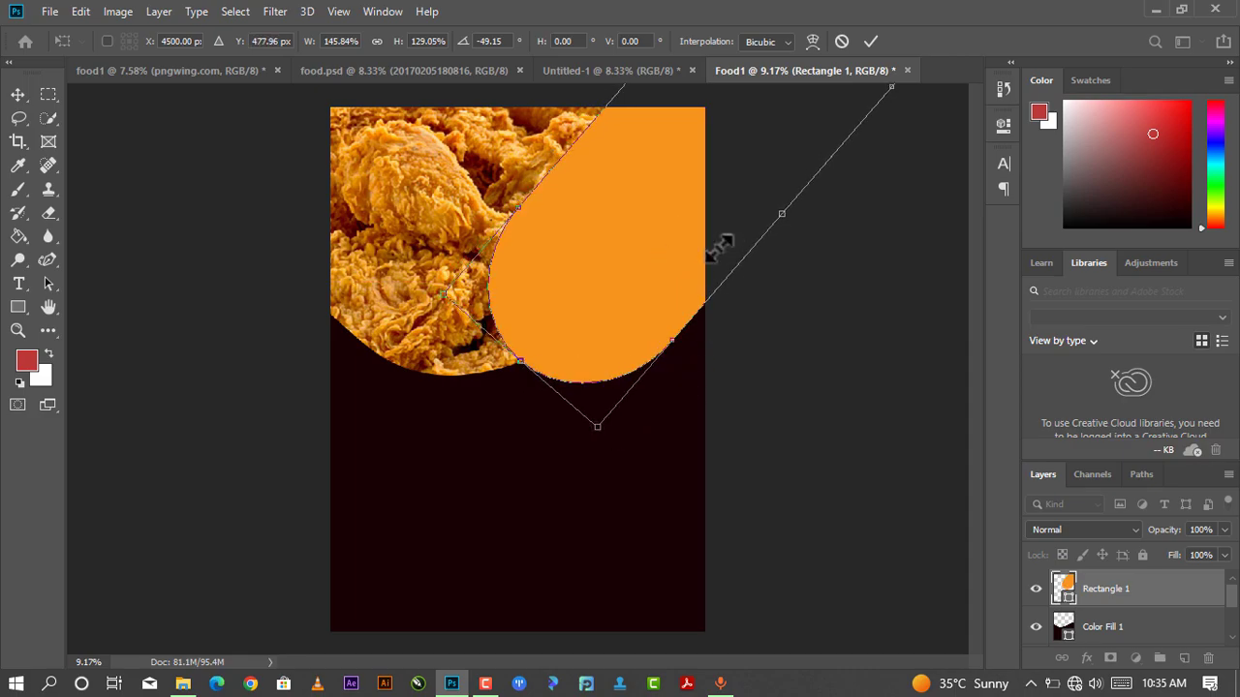
left_click_drag(780, 211, 783, 204)
left_click_drag(662, 213, 682, 228)
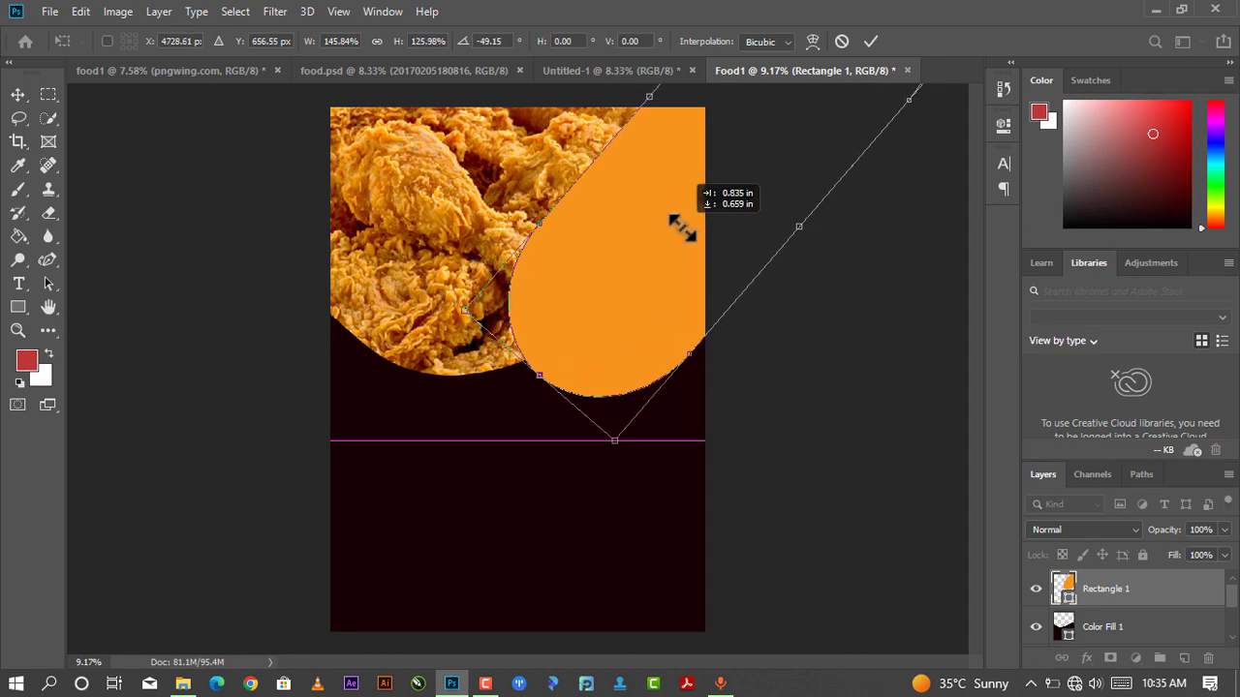
left_click_drag(682, 227, 670, 241)
left_click(871, 40)
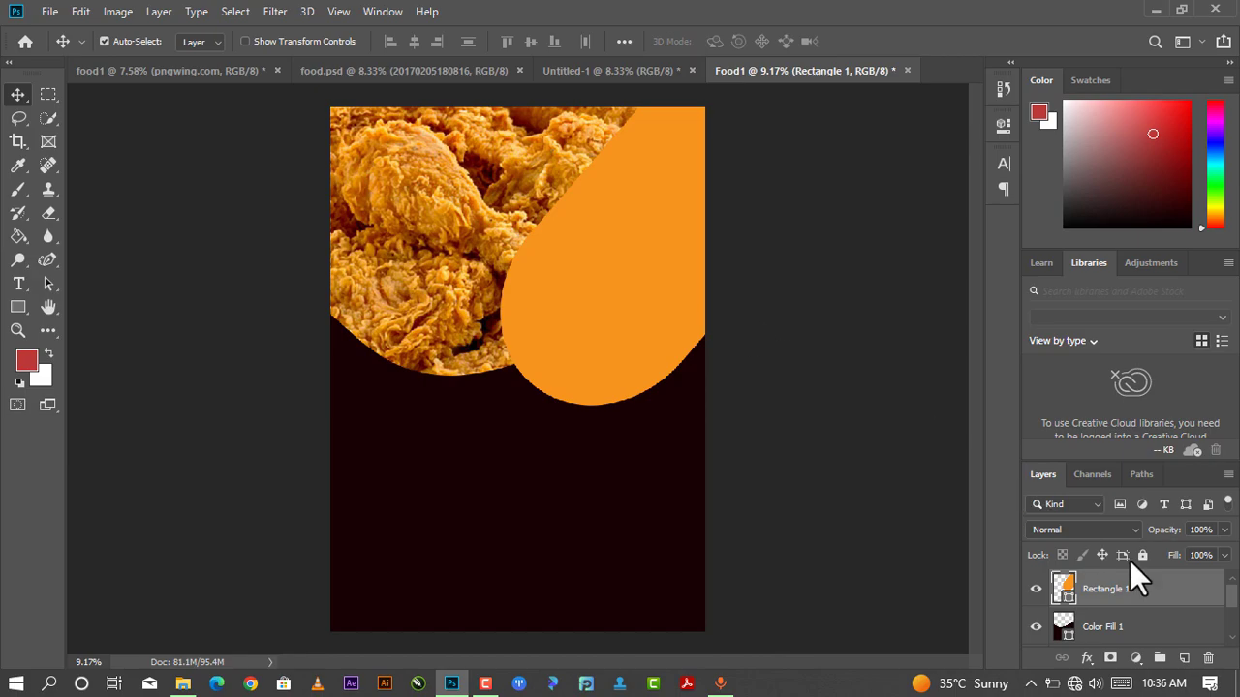
- Duplicate the orange pill shape, shift the copy left over the chicken photo, and select Rectangle 1
scroll(1116, 601, "down", 1)
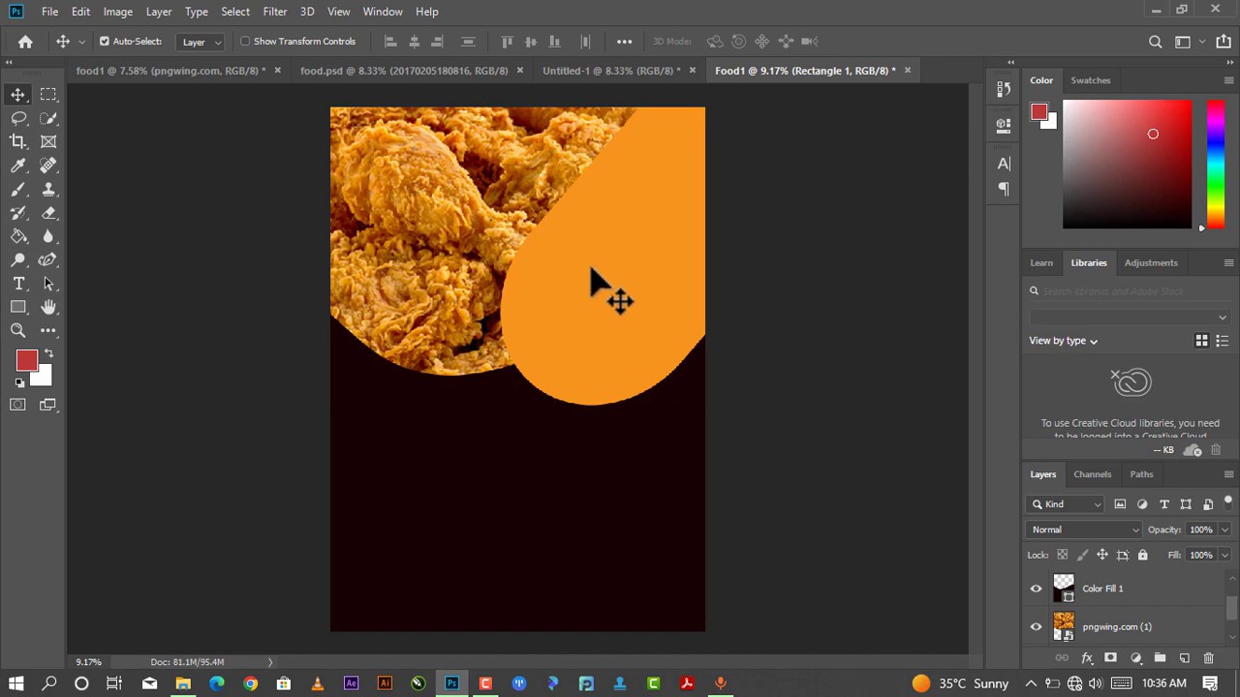
scroll(1046, 599, "up", 1)
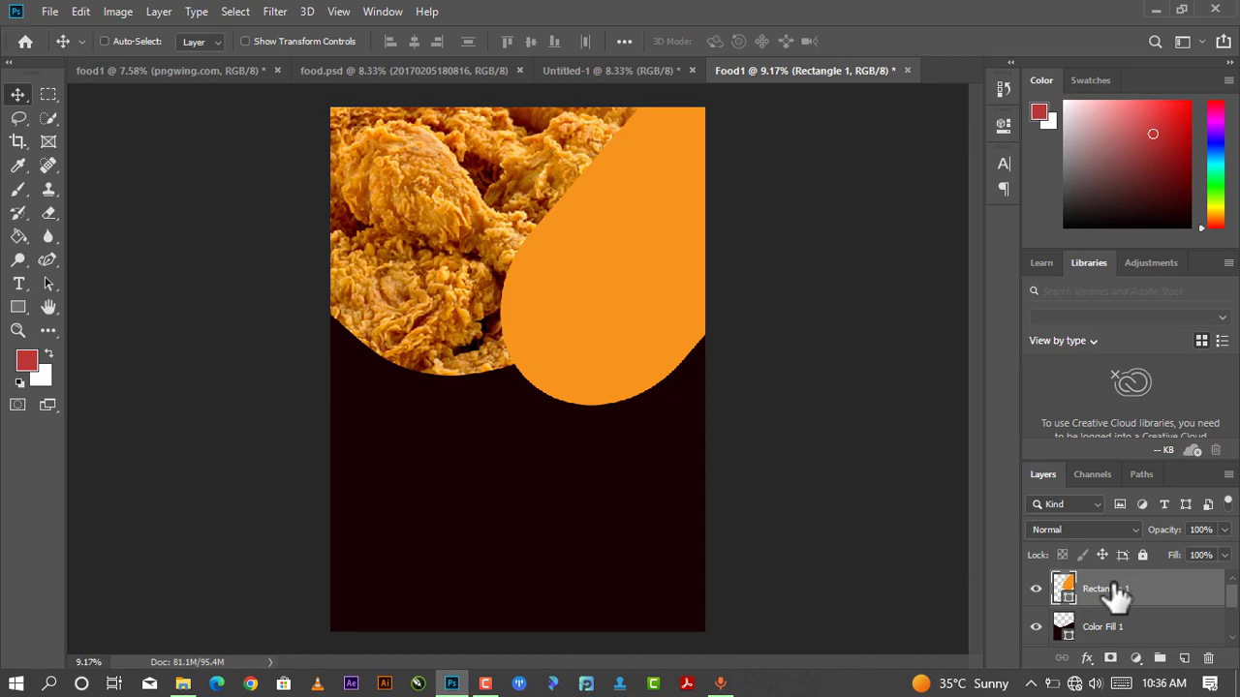
key("ctrl+j")
mouse_move(678, 269)
left_mouse_down()
mouse_move(647, 300)
mouse_move(593, 201)
left_mouse_up()
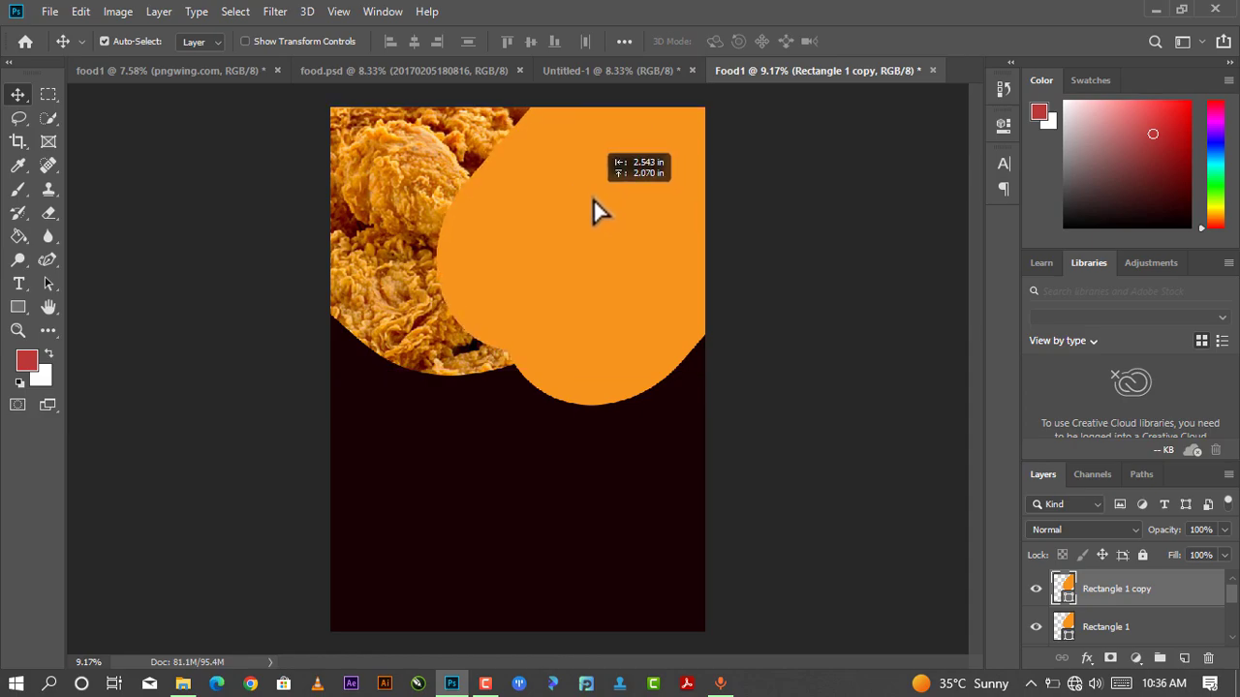
scroll(1119, 617, "down", 1)
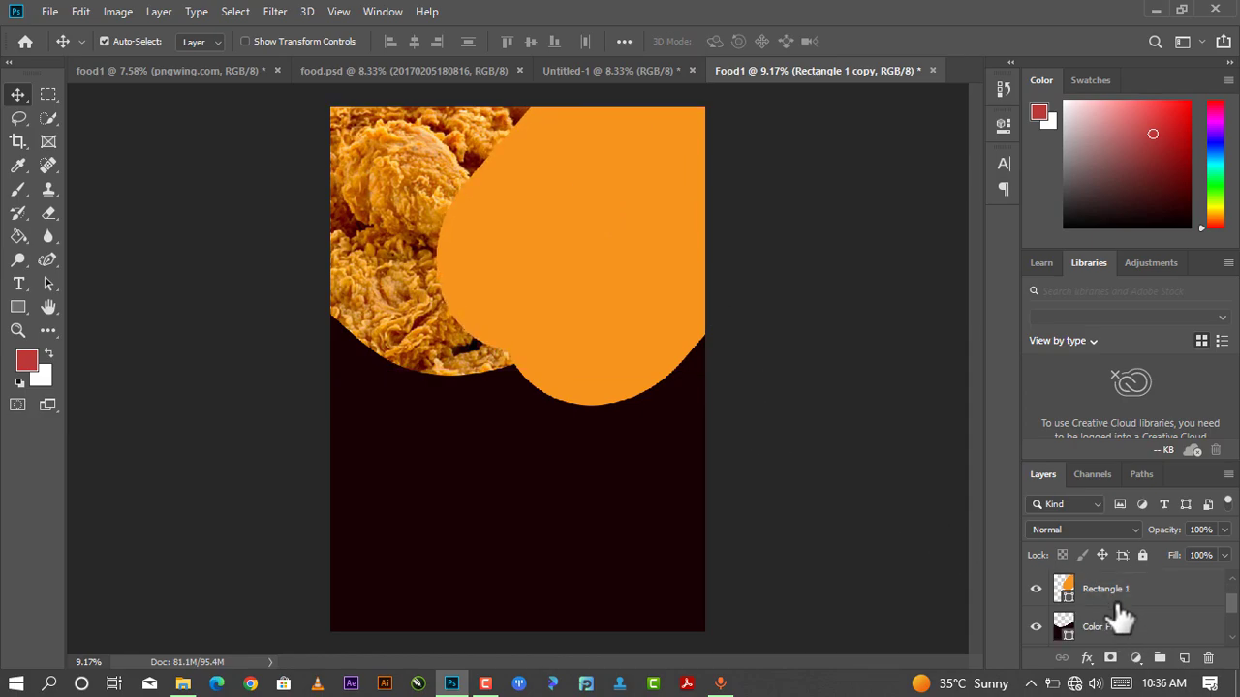
left_click(1116, 595)
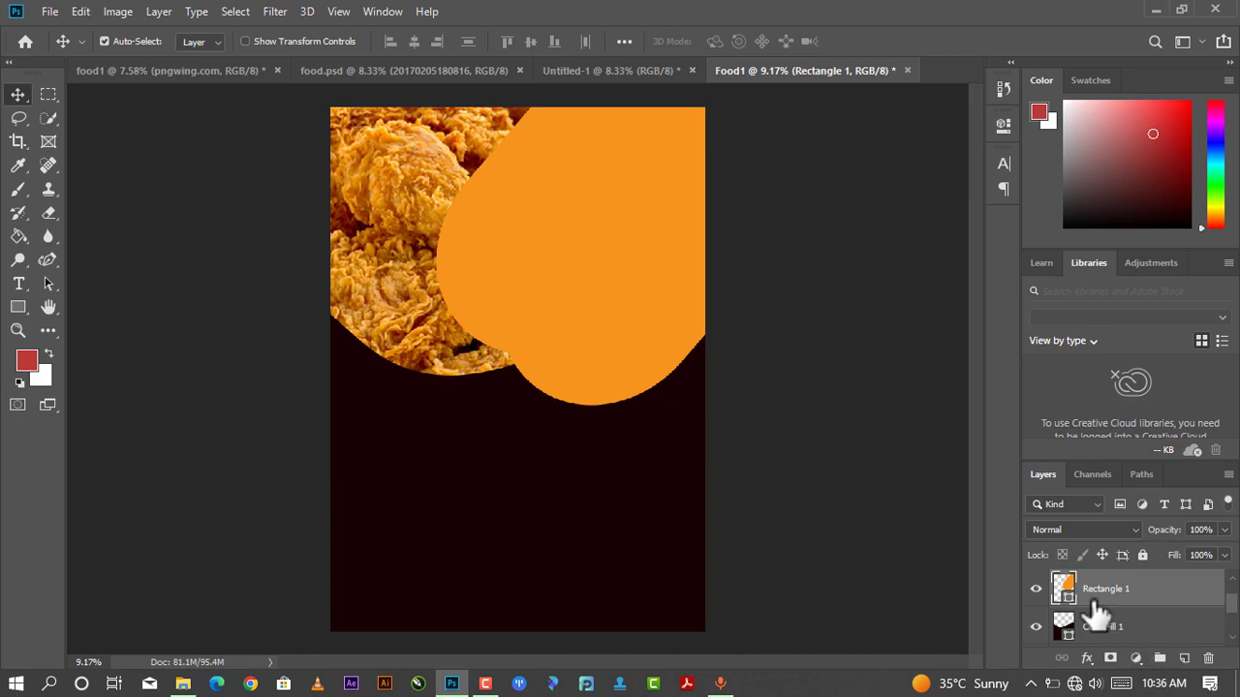
- Rasterize Rectangle 1 and fill it white with the Paint Bucket
left_click(25, 242)
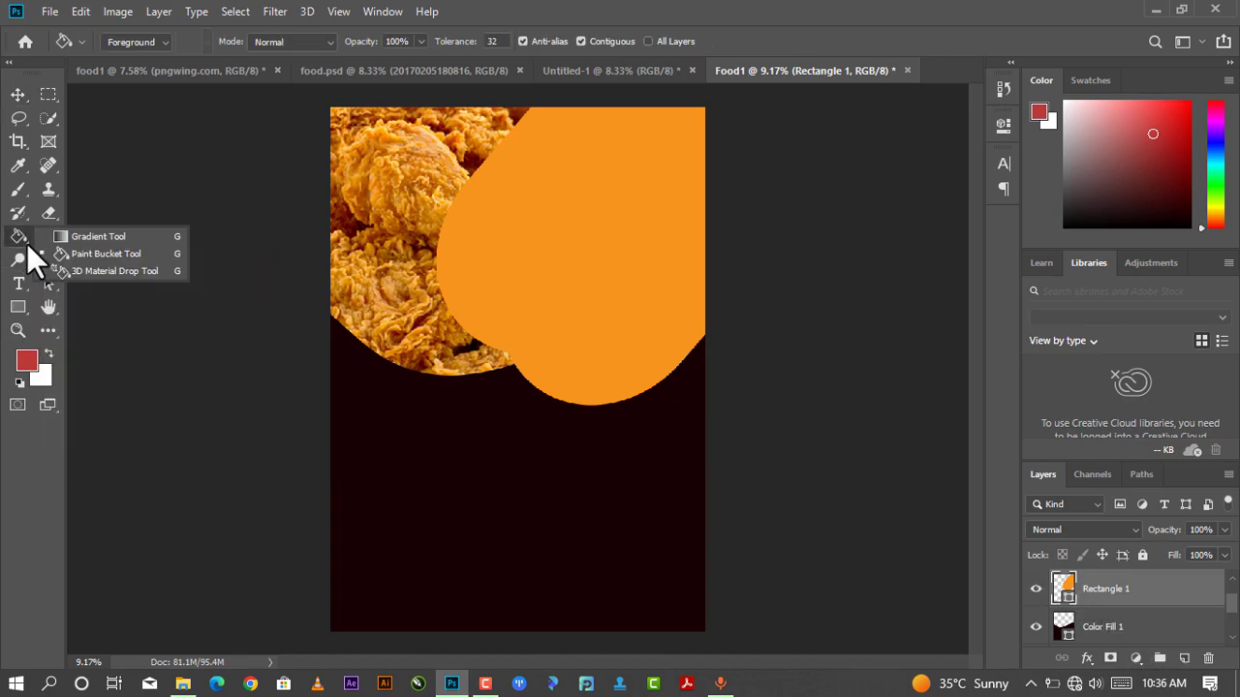
left_click(27, 244)
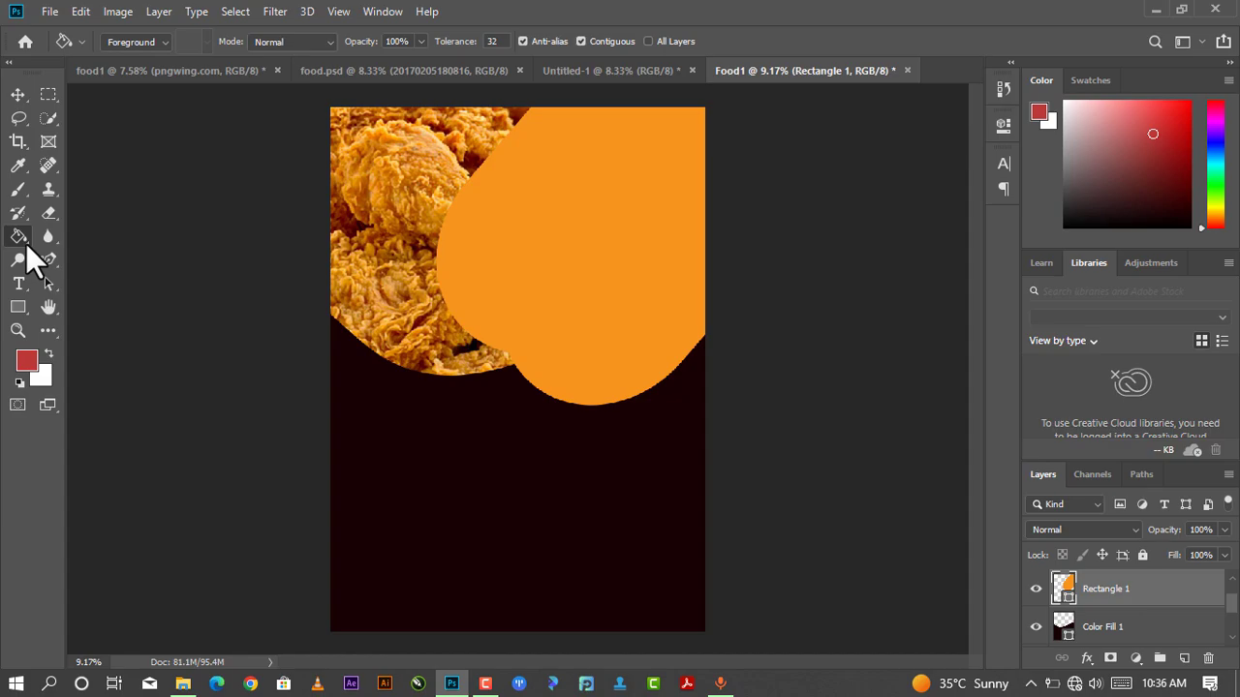
left_click(26, 244)
left_click(77, 251)
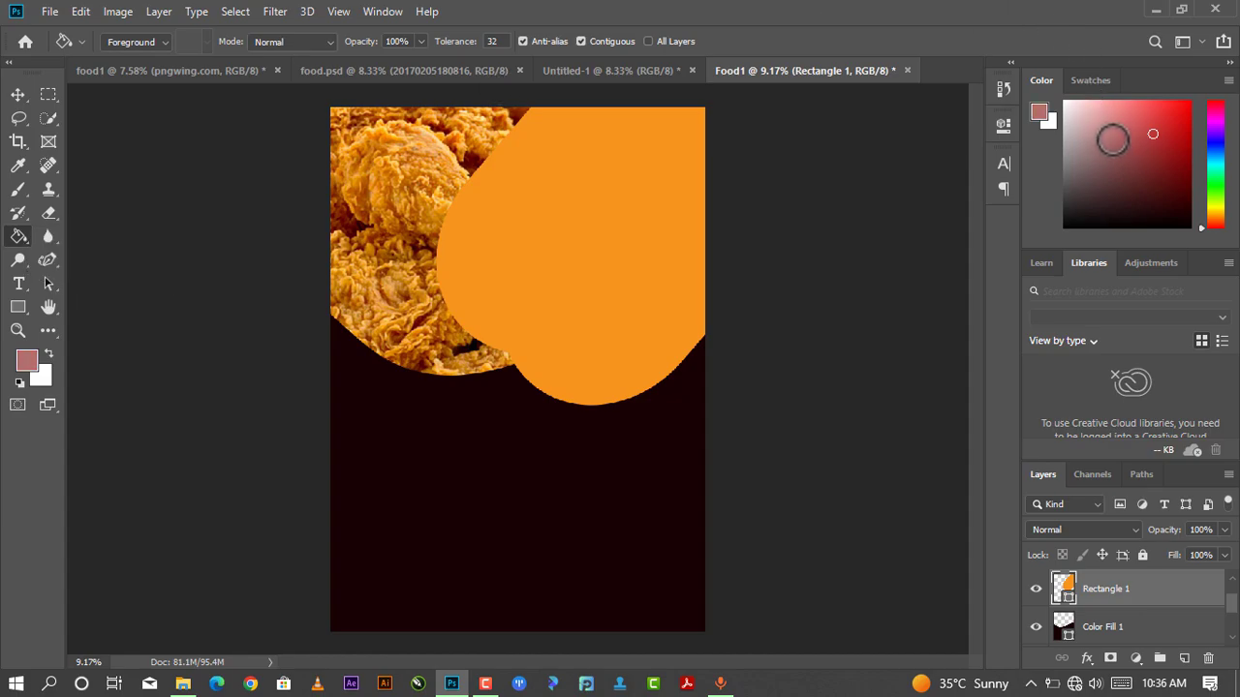
left_click_drag(1113, 140, 1065, 101)
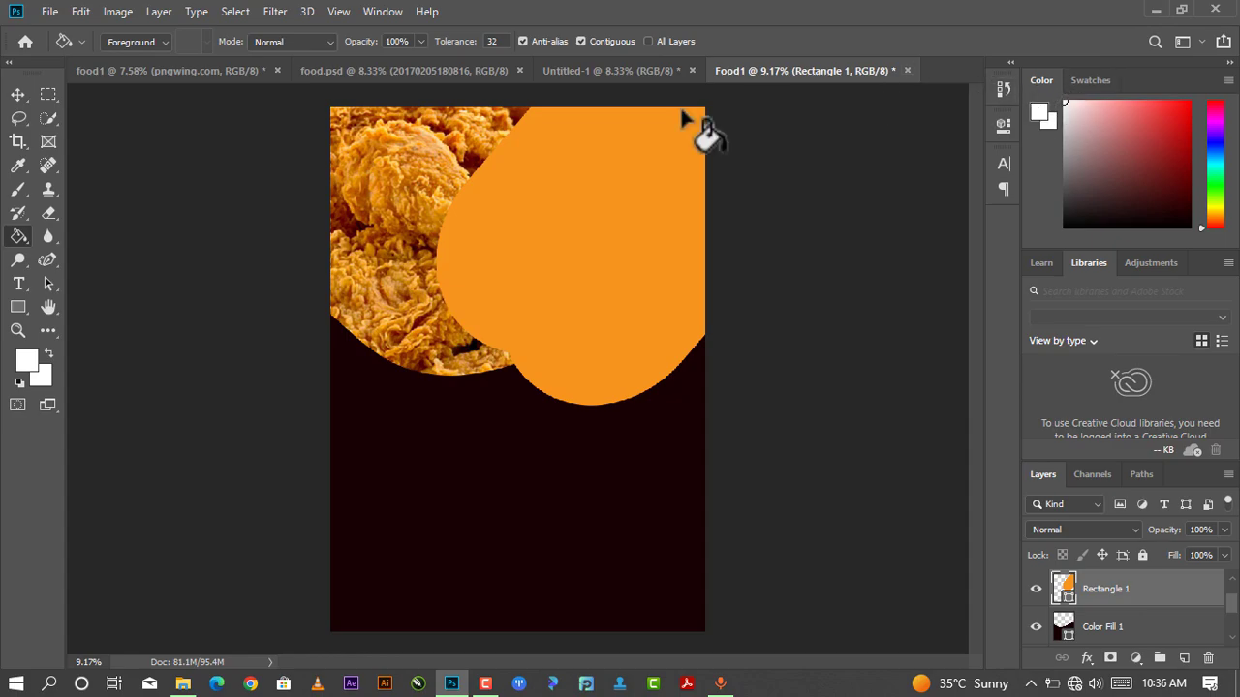
right_click(1105, 592)
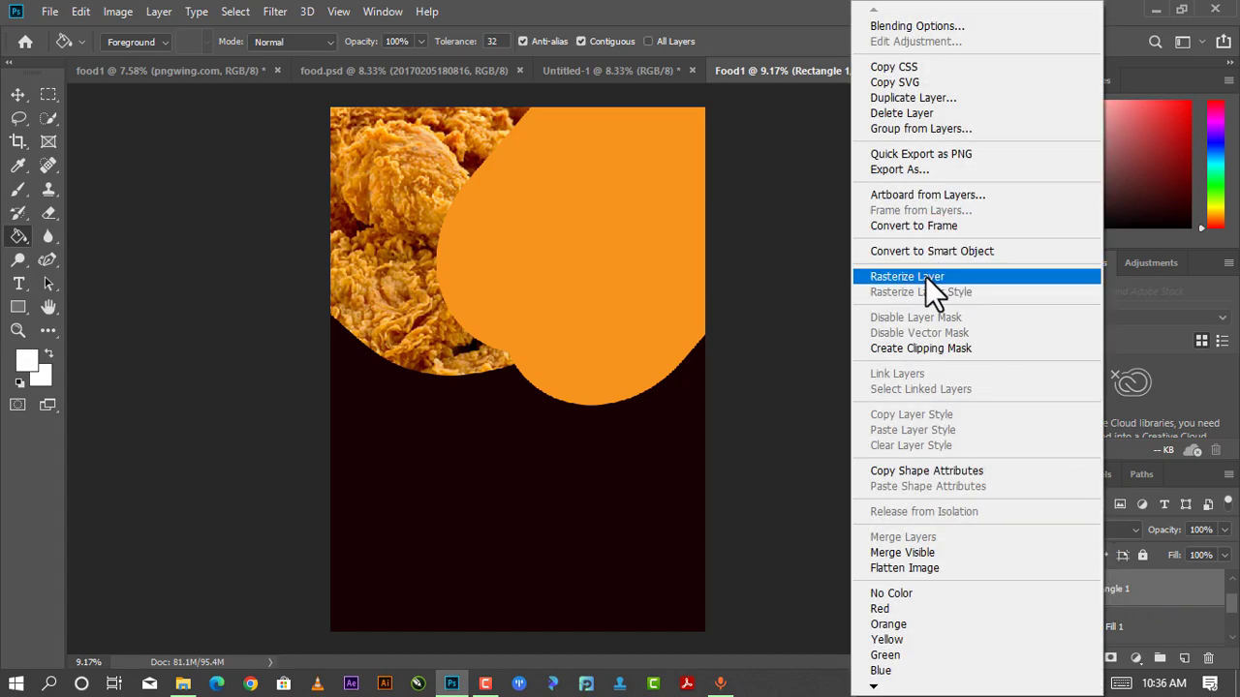
left_click(925, 276)
left_click(625, 382)
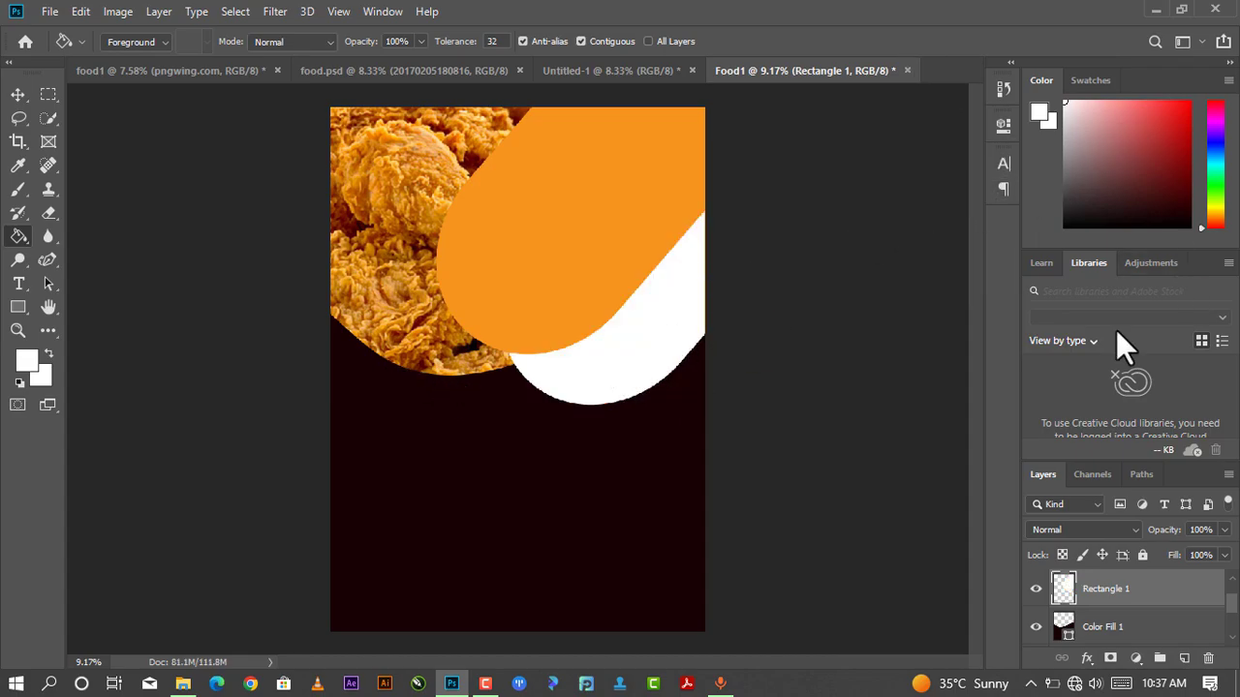
- Enlarge the white pill slightly with Free Transform, shifting it up-right
left_click(18, 93)
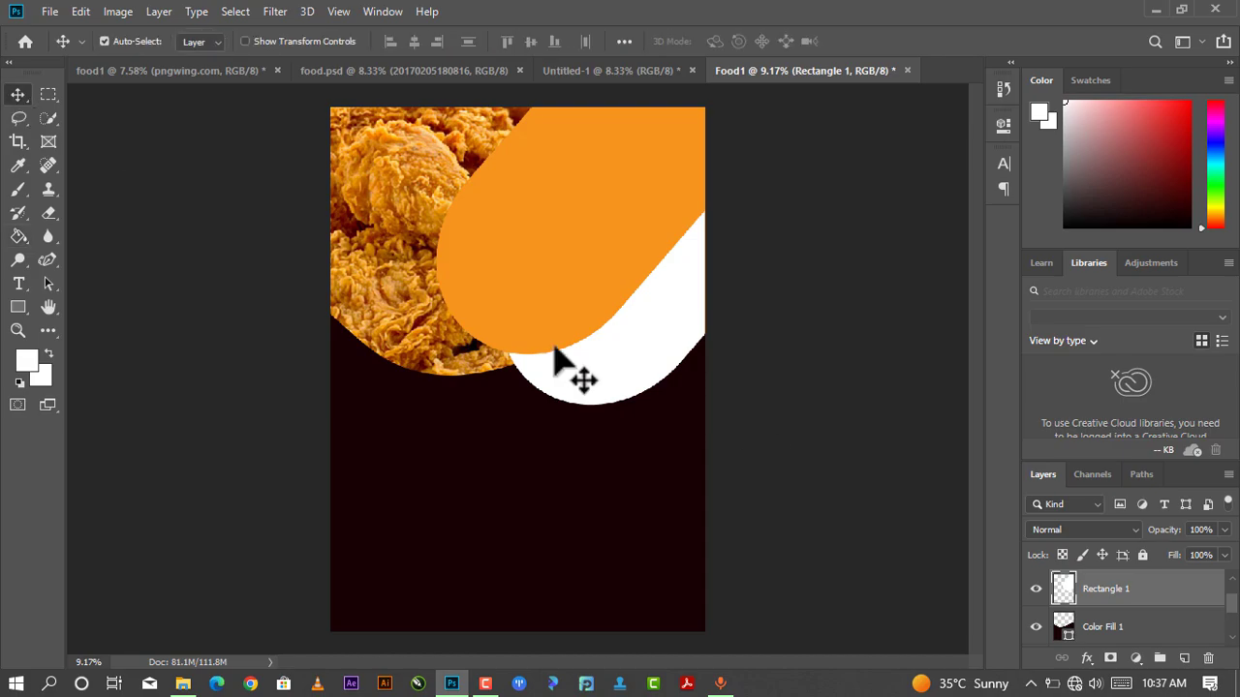
key("ctrl+t")
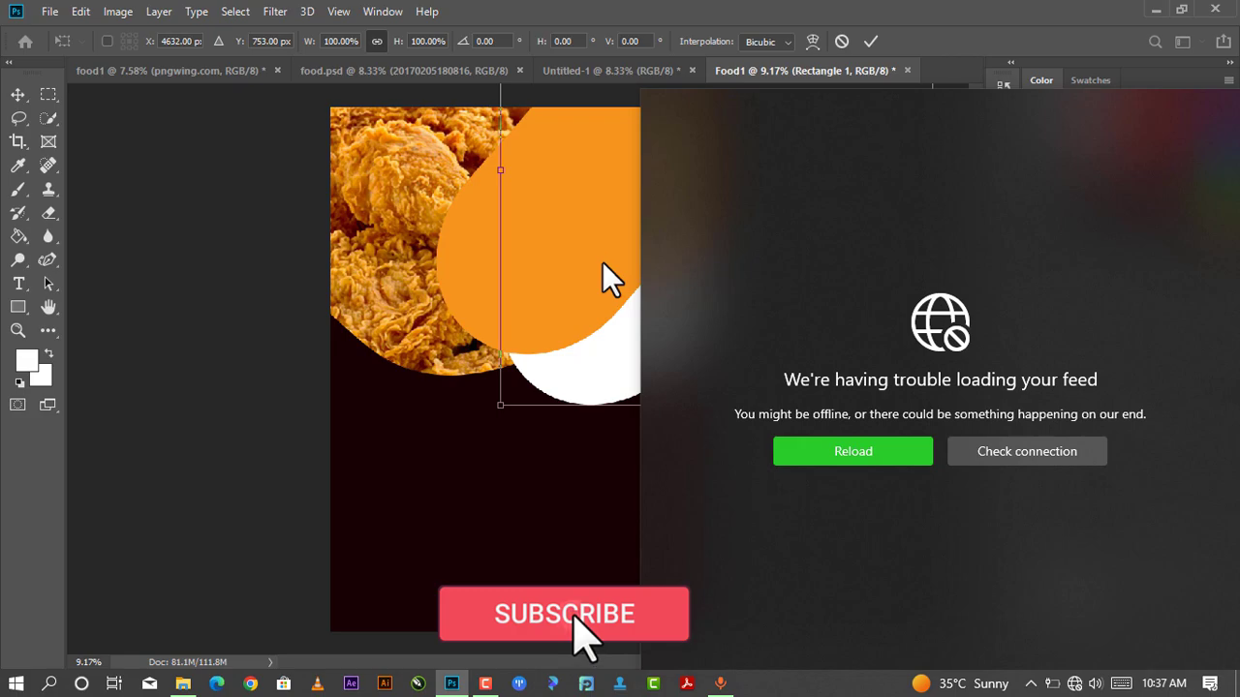
left_click_drag(499, 405, 465, 442)
left_click_drag(589, 382, 607, 338)
key("Return")
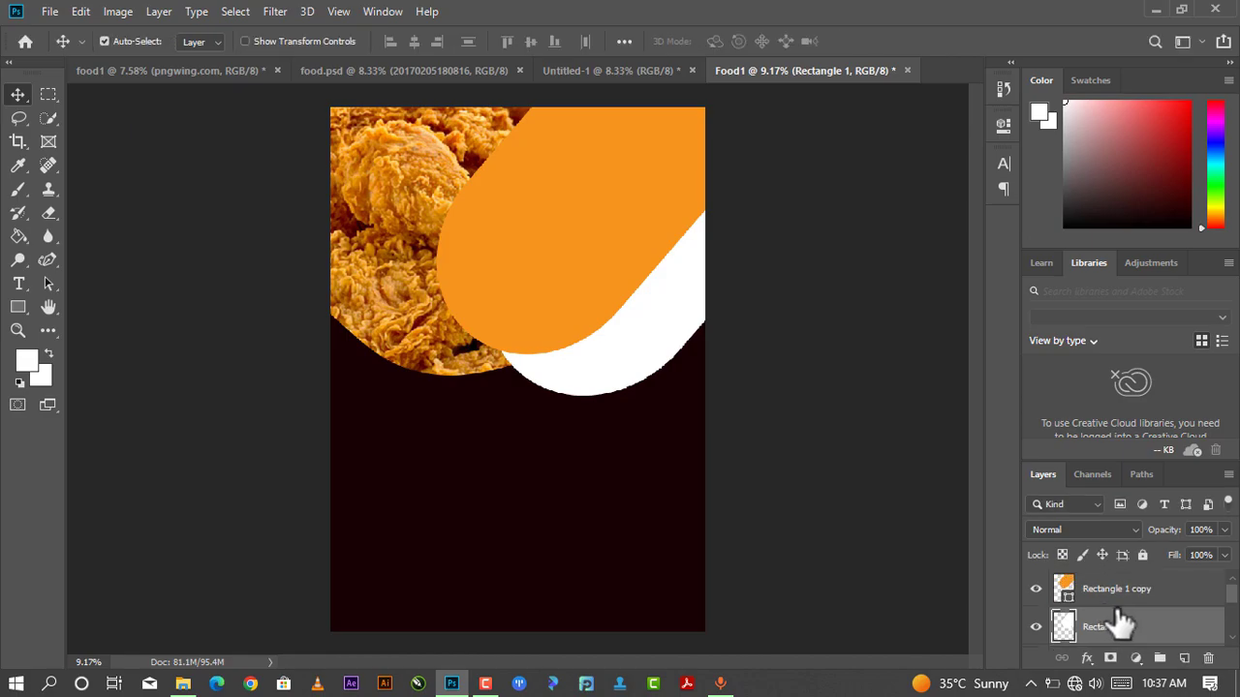
- Offset the orange copy so a thin white edge shows, then open the food-image folder
left_click(1119, 593)
mouse_move(618, 225)
left_mouse_down()
mouse_move(675, 274)
mouse_move(675, 261)
left_mouse_up()
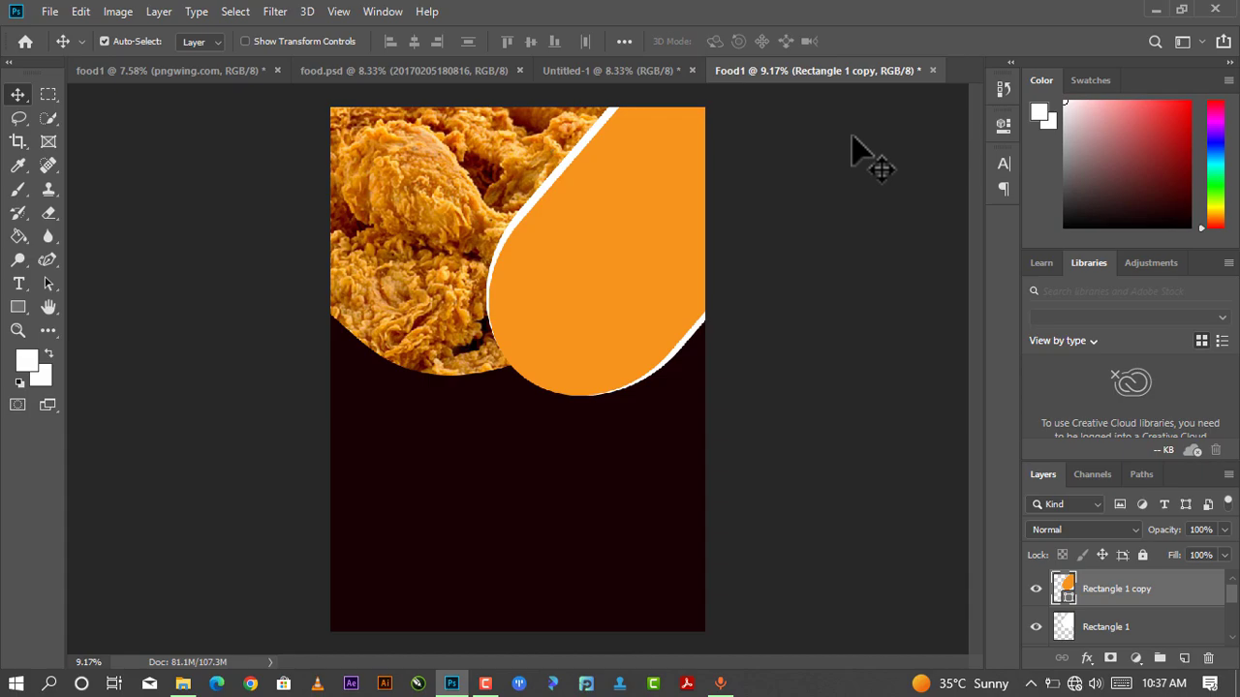
left_click(228, 662)
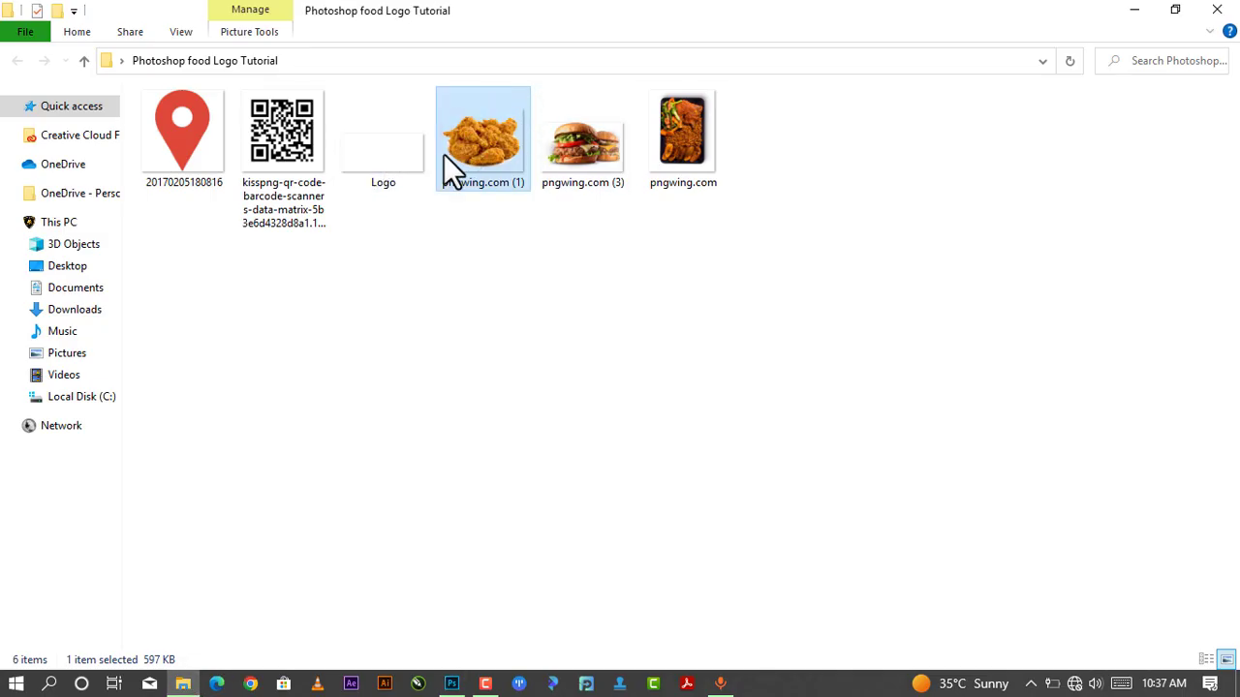
- Place burger photo pngwing.com (3), scale it to about 200%, and position it over the orange shape
mouse_move(591, 146)
left_mouse_down()
mouse_move(539, 351)
mouse_move(542, 315)
left_mouse_up()
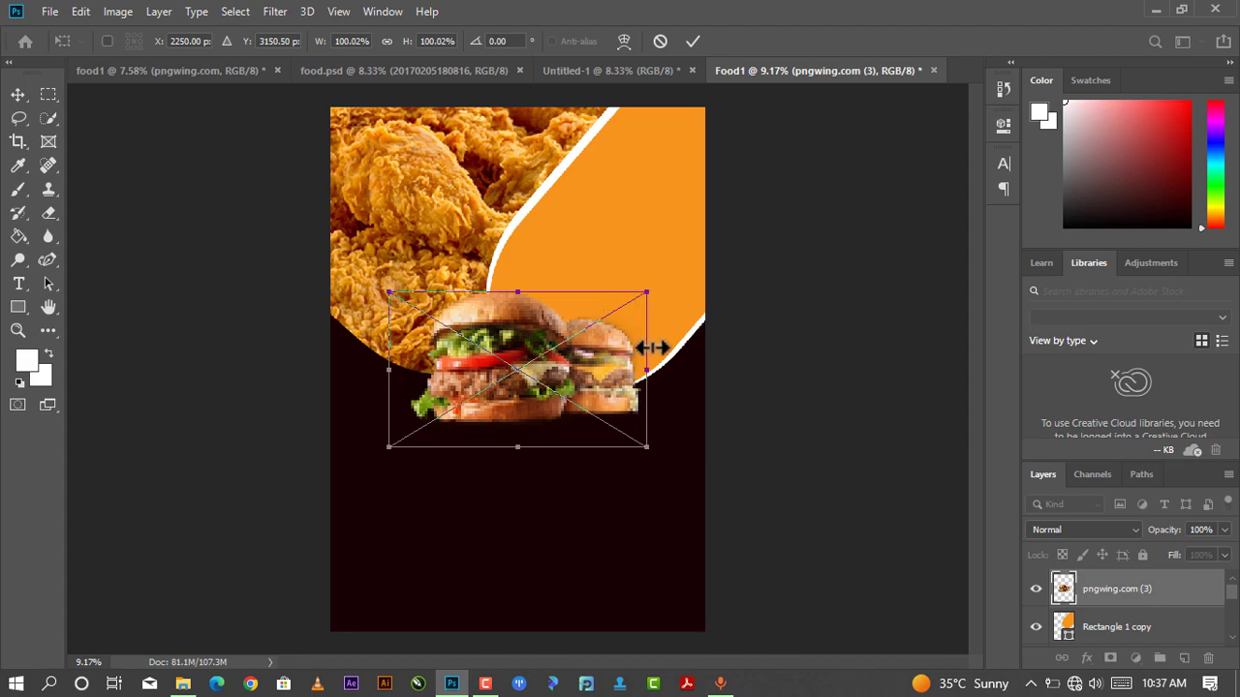
mouse_move(647, 292)
left_mouse_down()
mouse_move(714, 242)
mouse_move(707, 255)
left_mouse_up()
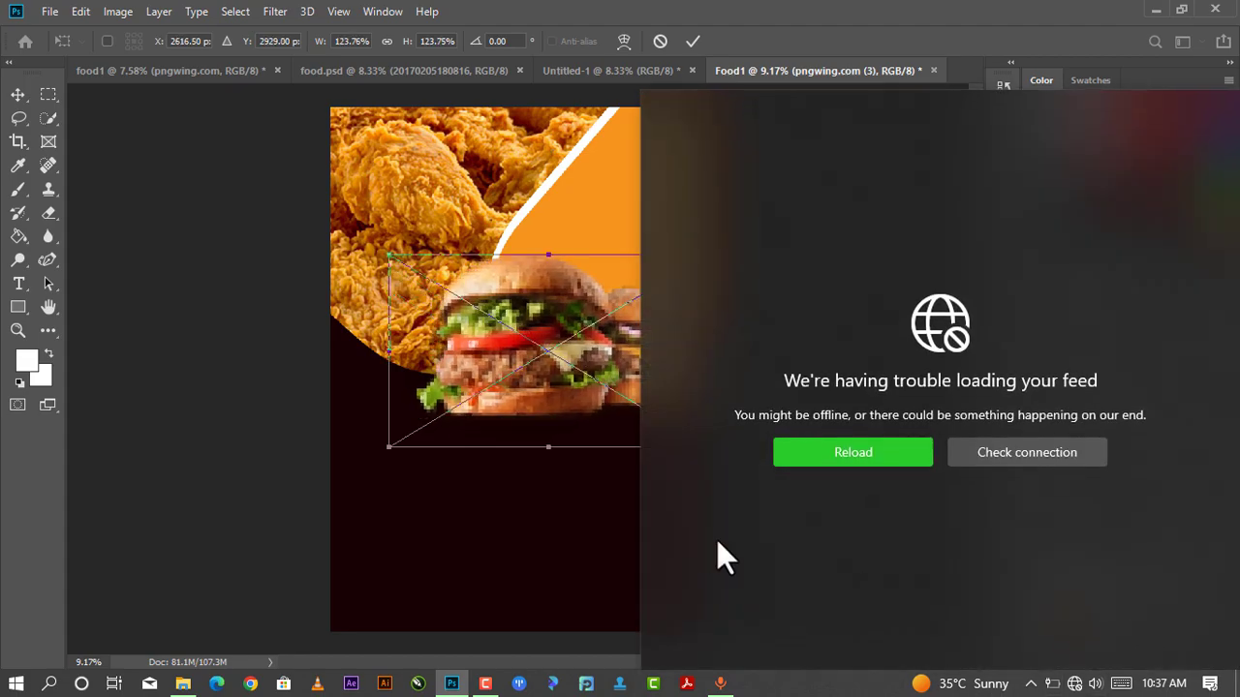
left_click_drag(578, 346, 598, 315)
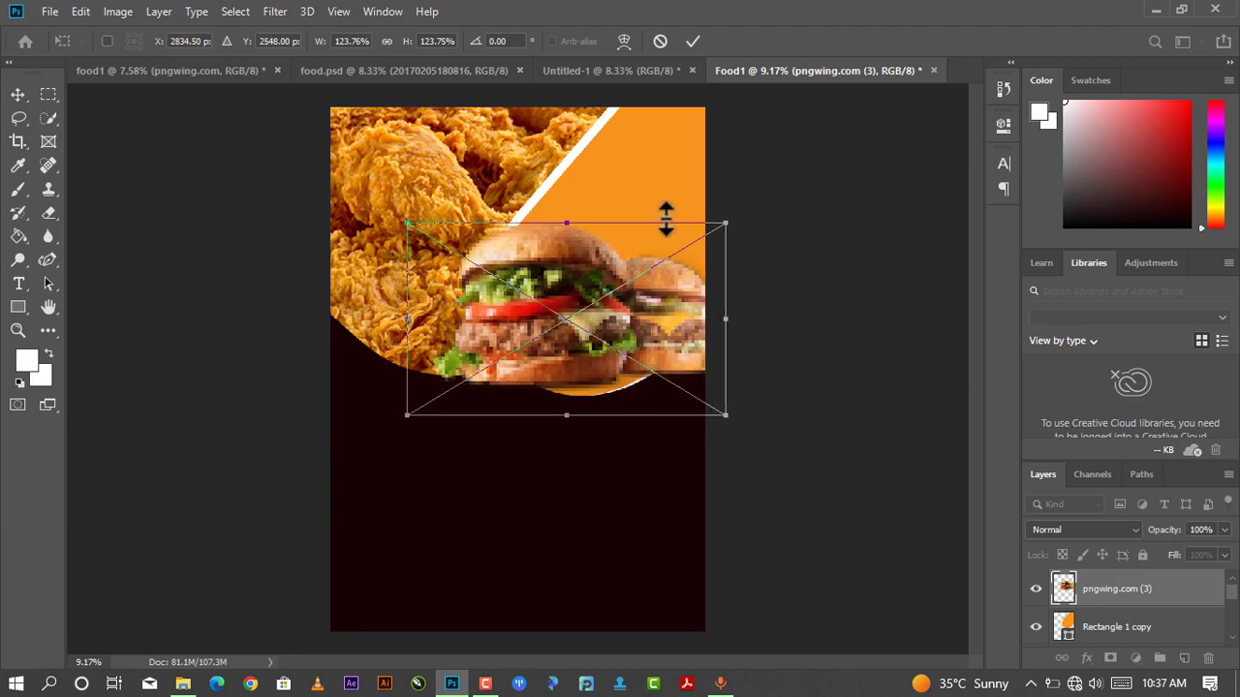
scroll(694, 215, "up", 1)
left_click_drag(733, 216, 884, 93)
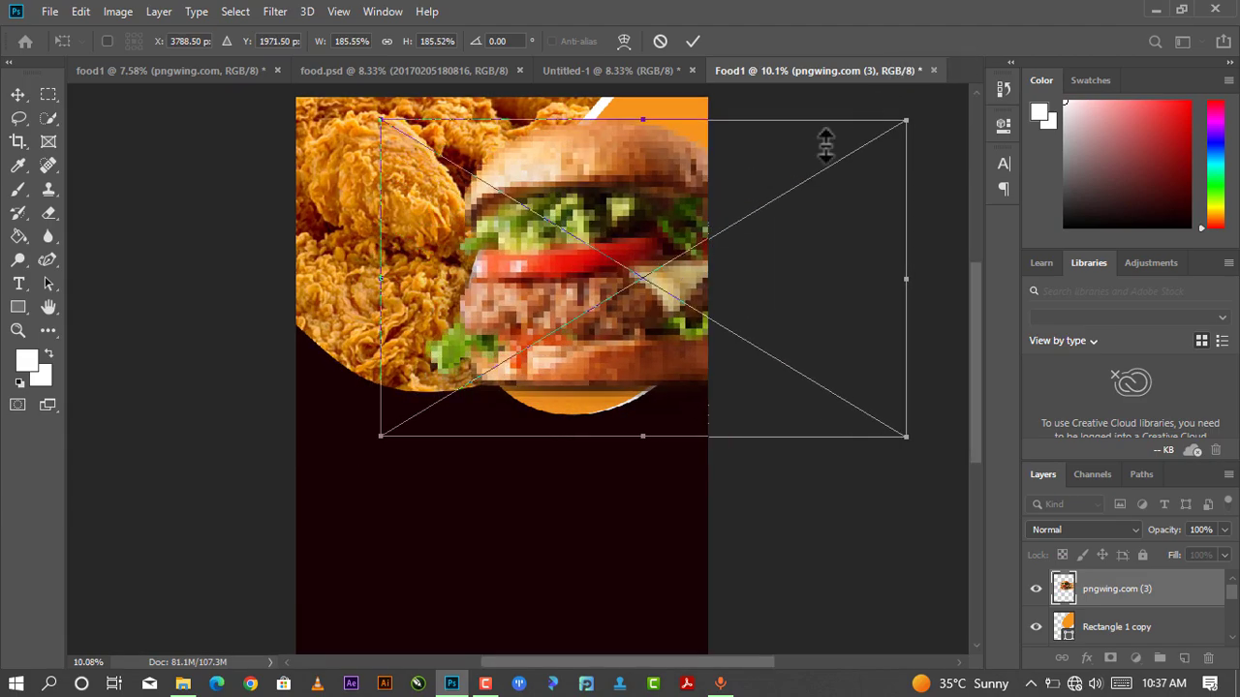
left_click_drag(620, 271, 639, 243)
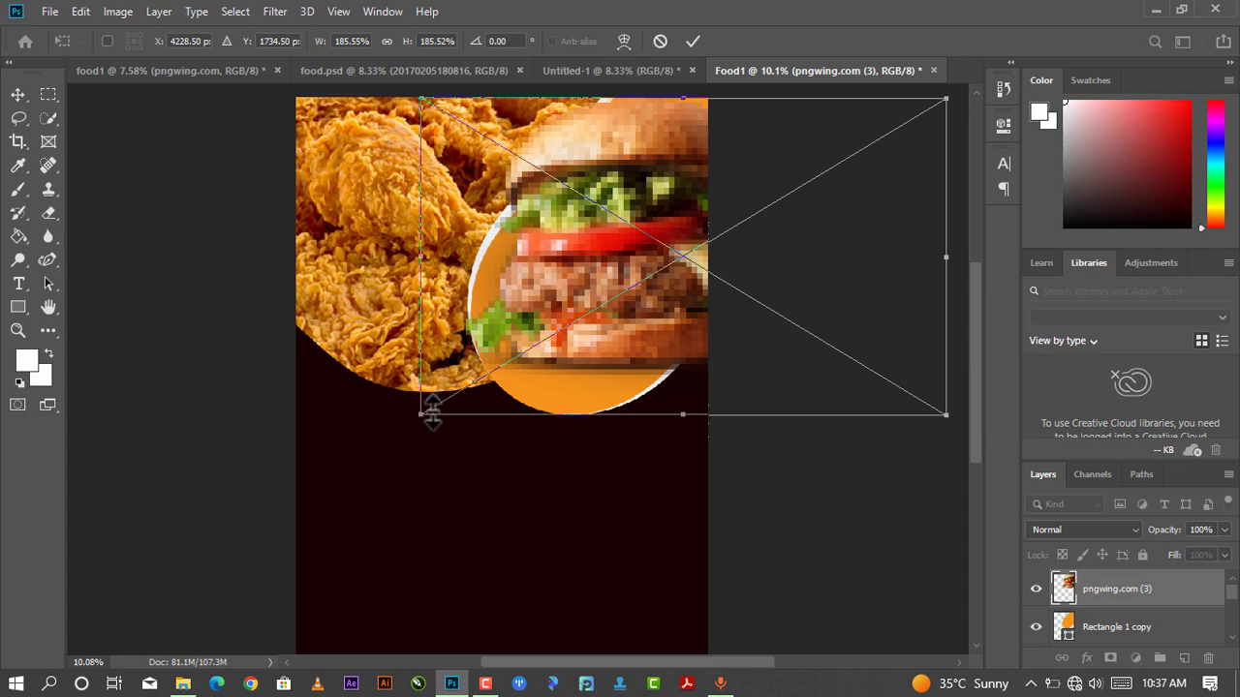
left_click_drag(423, 415, 371, 447)
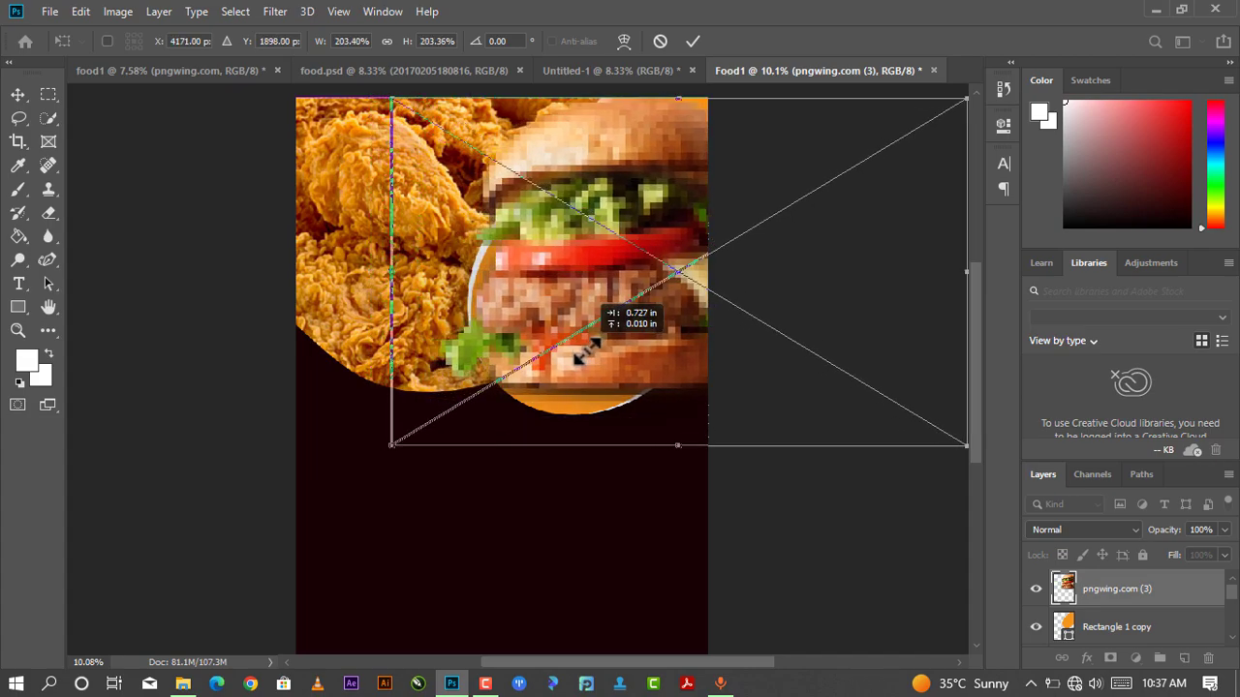
left_click_drag(567, 346, 588, 355)
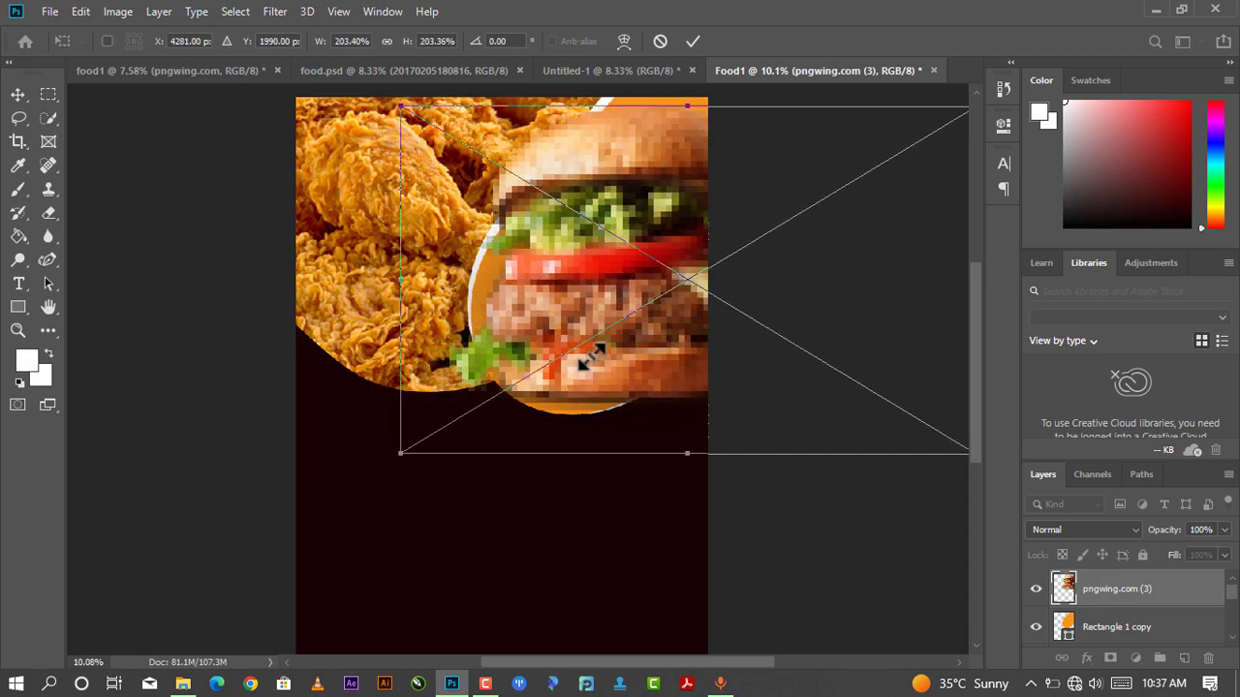
left_click_drag(403, 454, 409, 448)
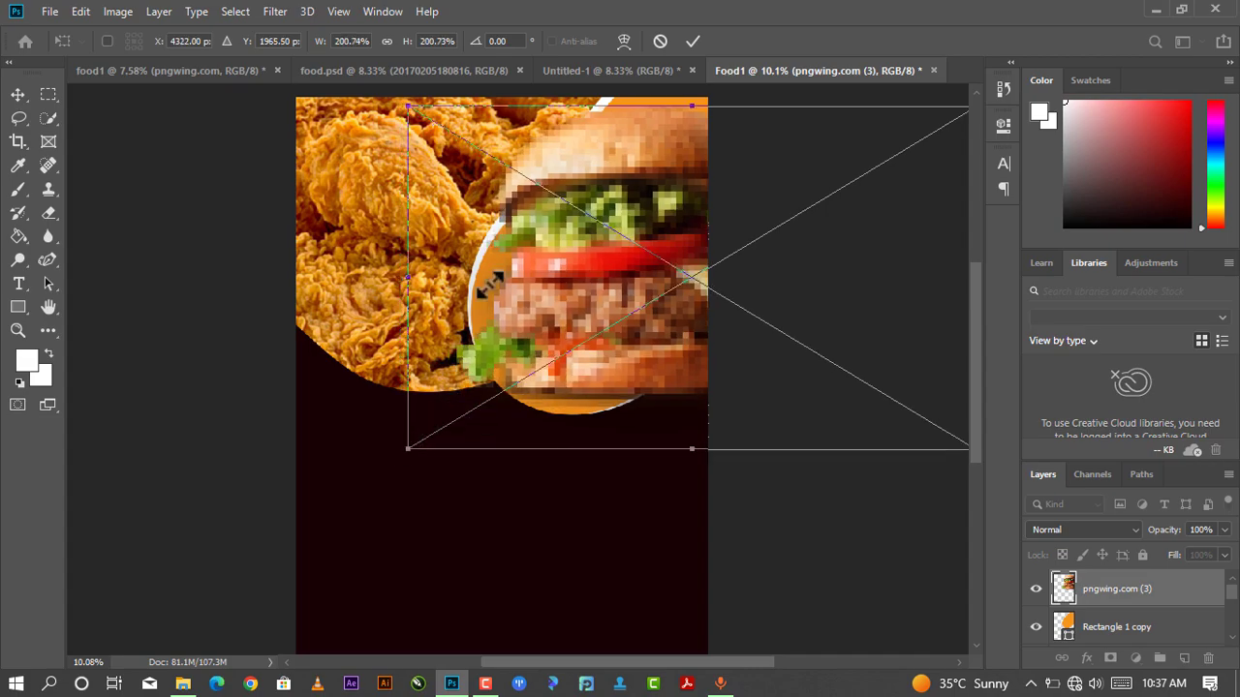
key("Return")
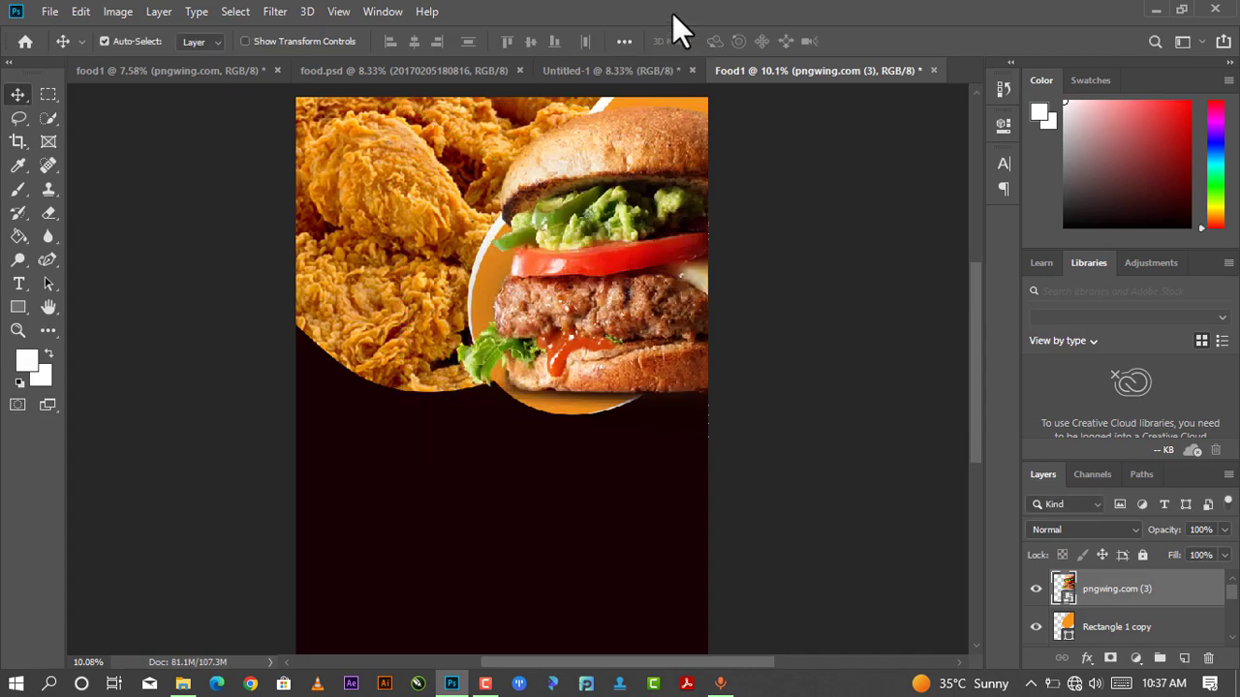
left_click(614, 283)
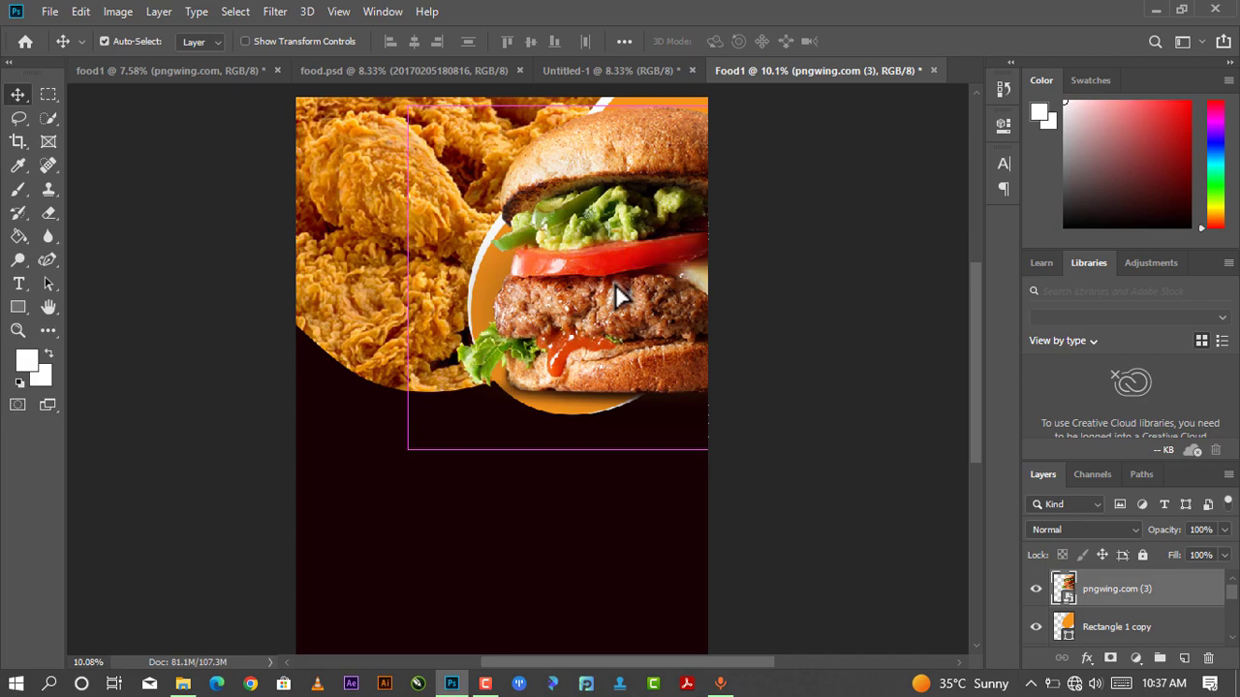
left_click_drag(614, 283, 608, 282)
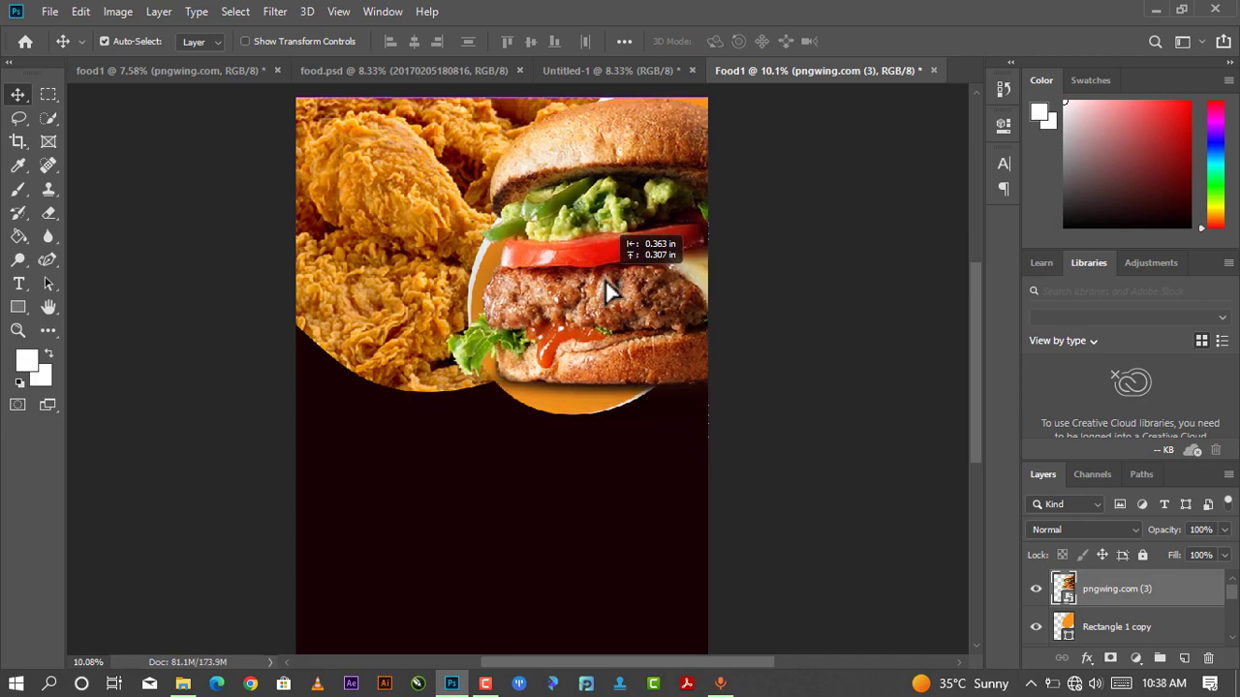
- Clip the burger into the orange Rectangle 1 copy and select both layers
right_click(1071, 581)
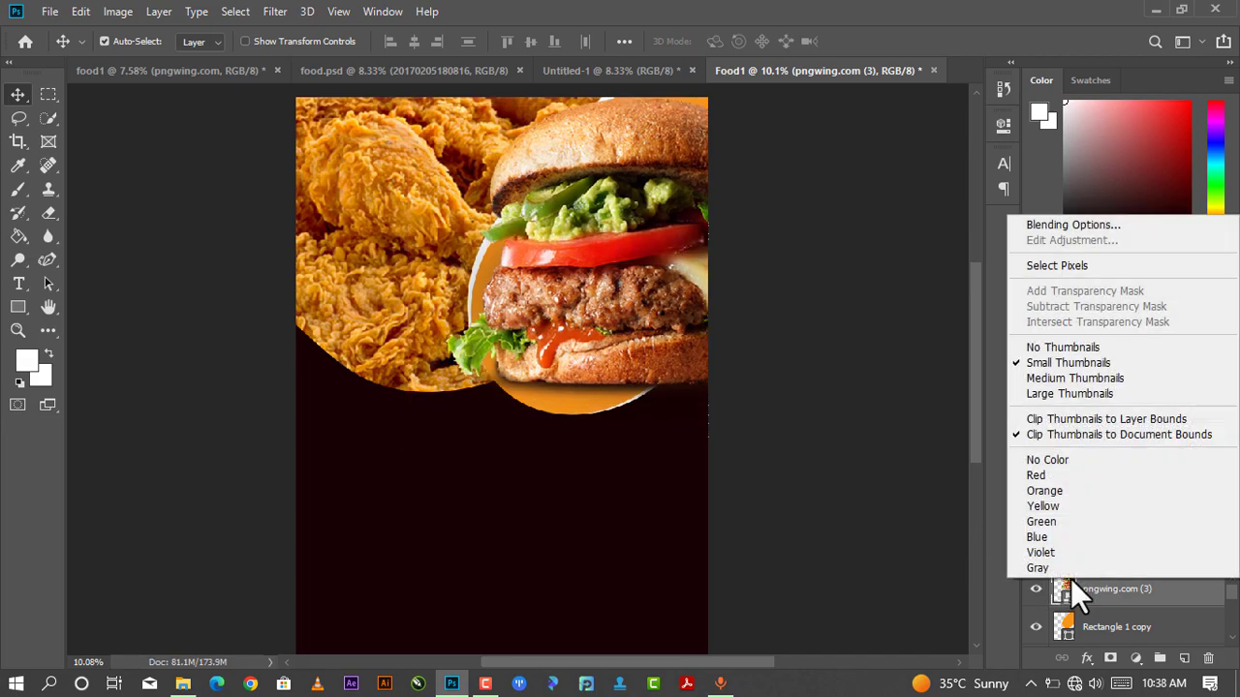
left_click(1152, 598)
right_click(1153, 599)
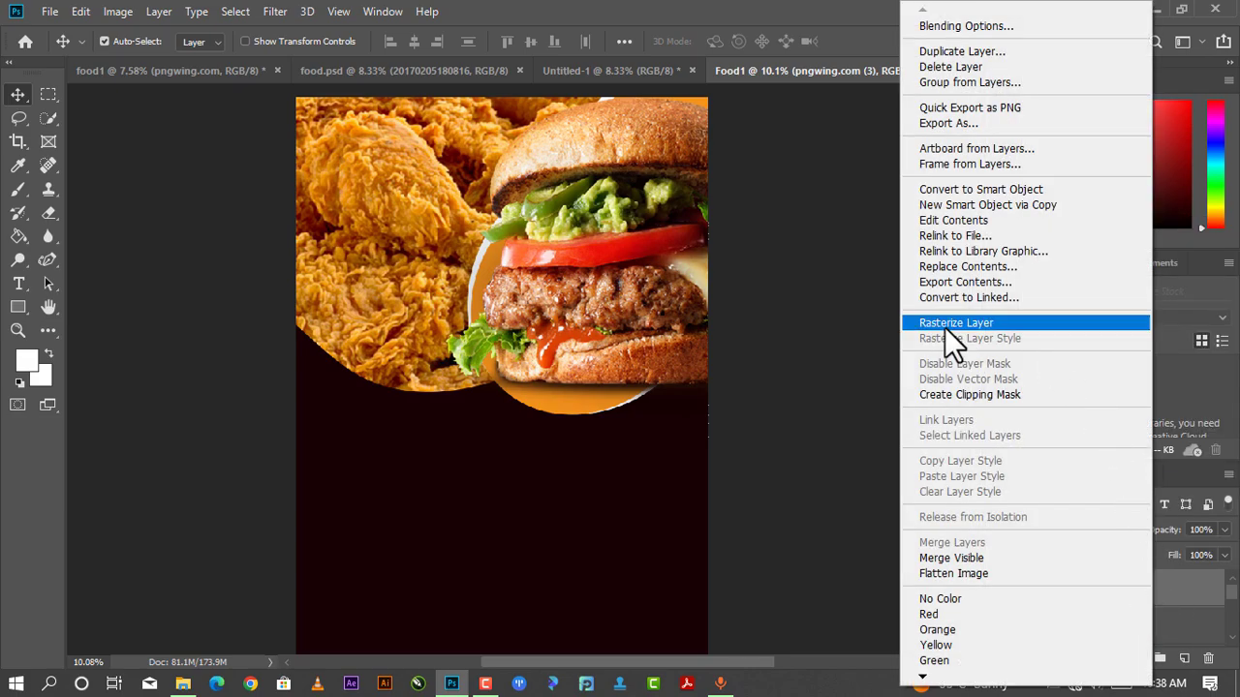
left_click(974, 394)
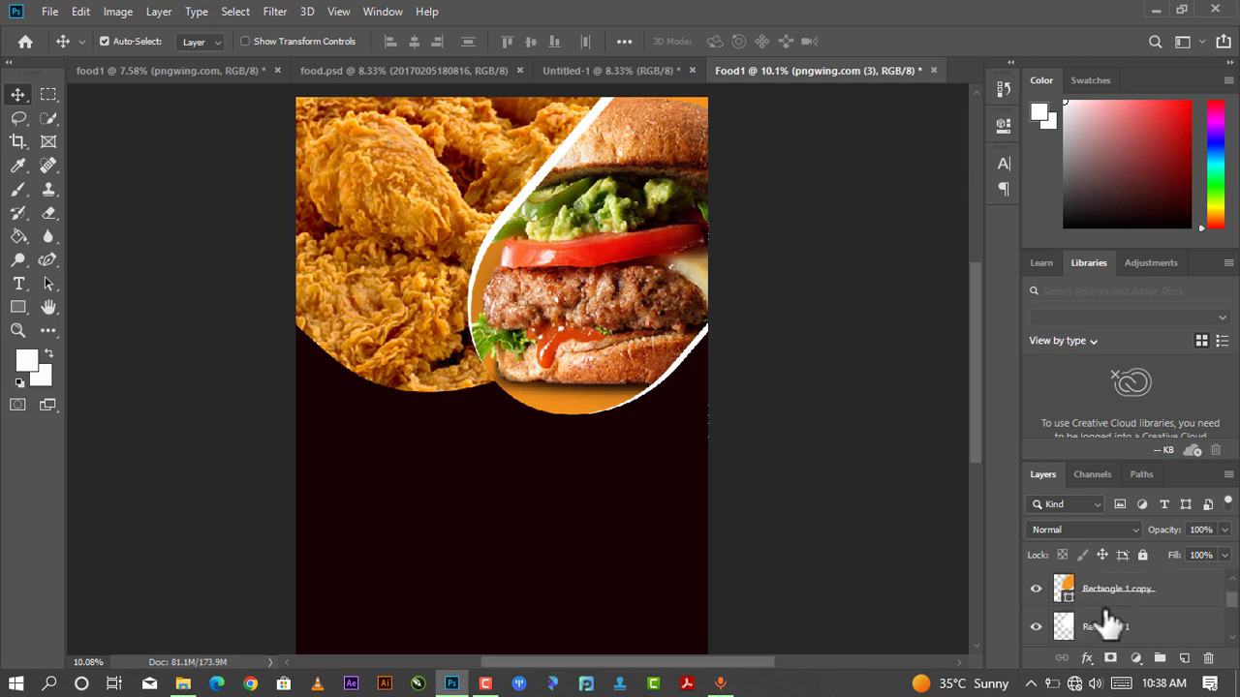
left_click_drag(1078, 588, 1119, 603)
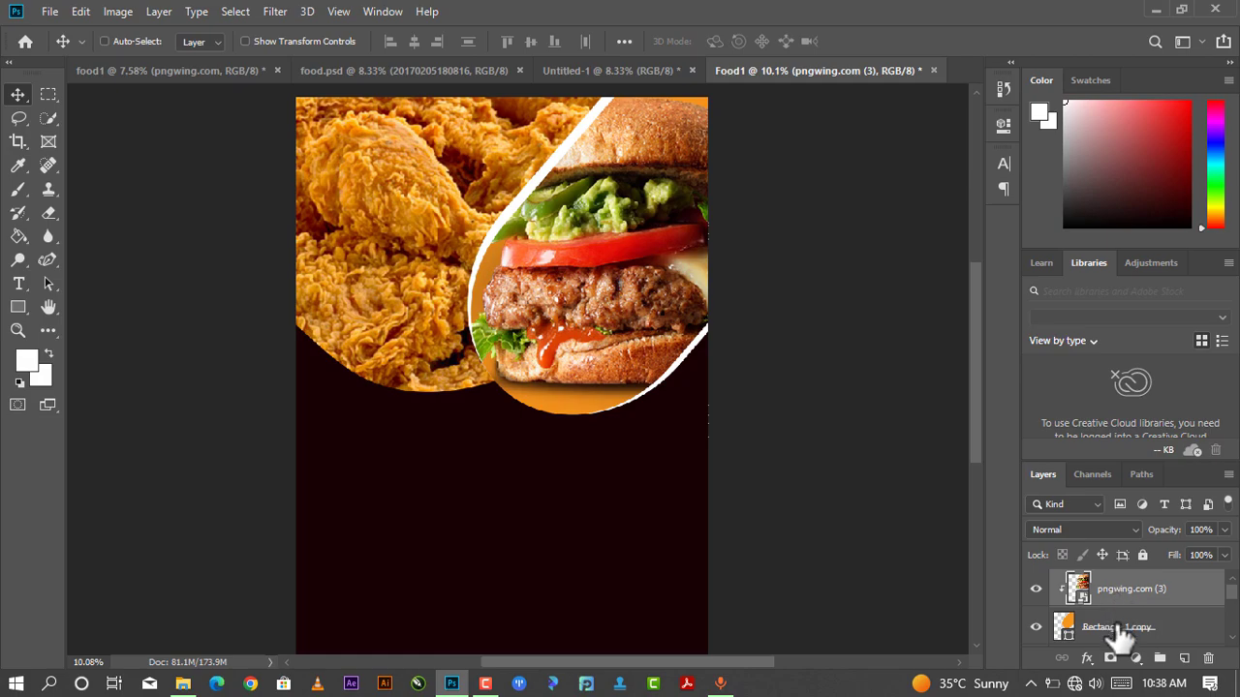
left_click(1119, 628, "shift")
- Merge the burger into the orange shape and group it with Rectangle 1
key("ctrl+e")
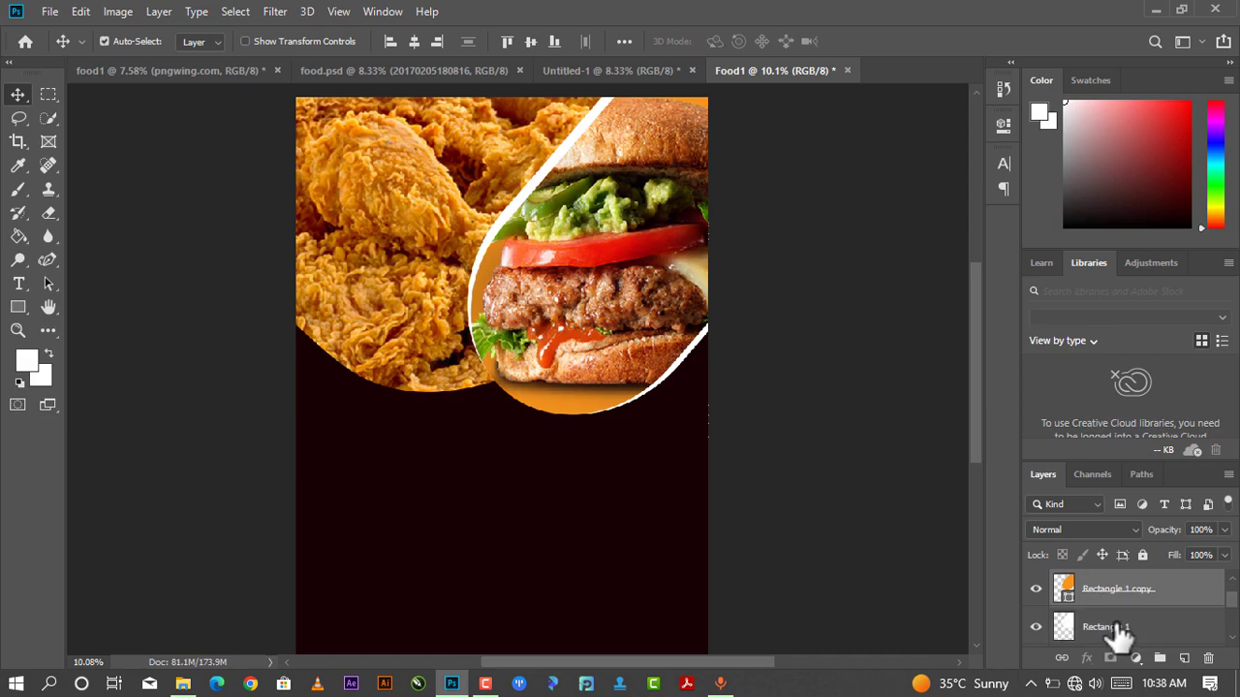
left_click(1118, 628, "ctrl")
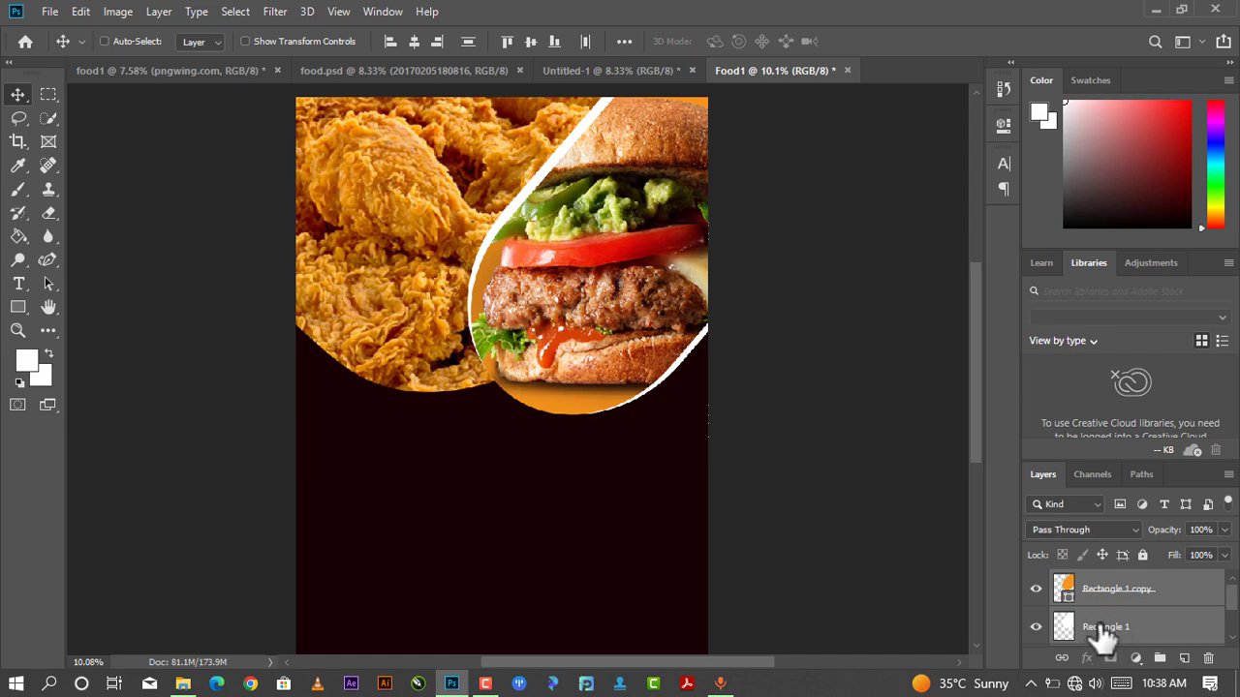
key("ctrl+g")
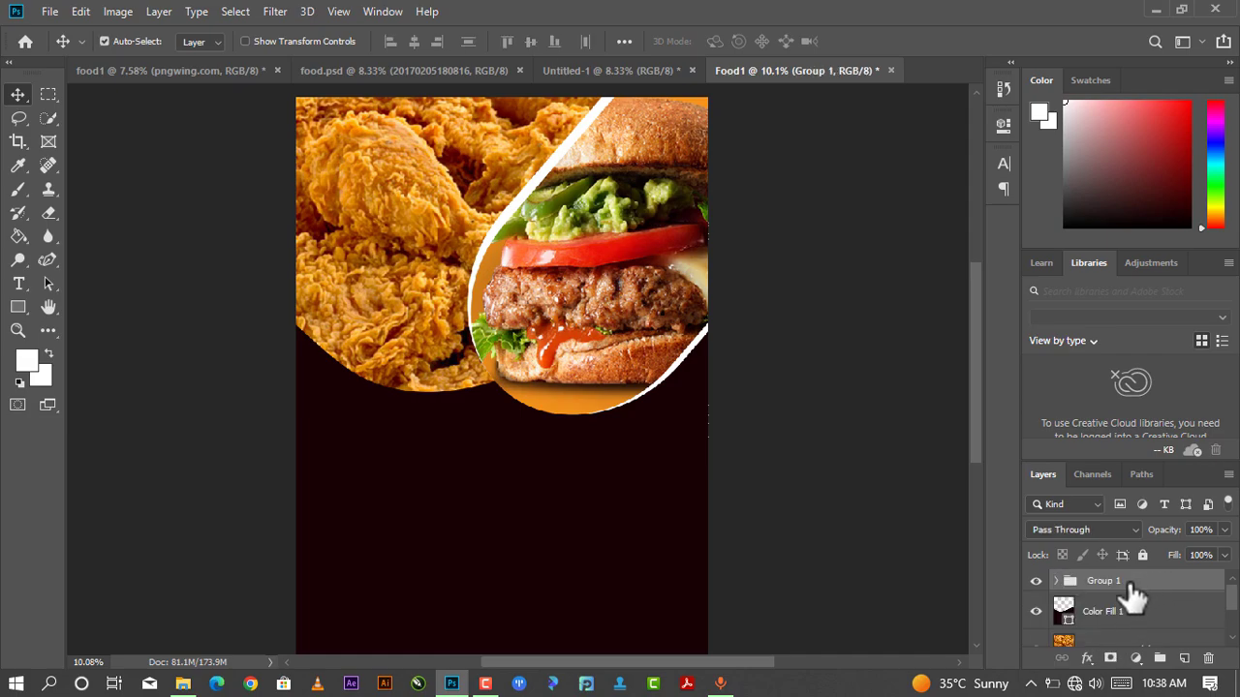
double_click(1130, 587)
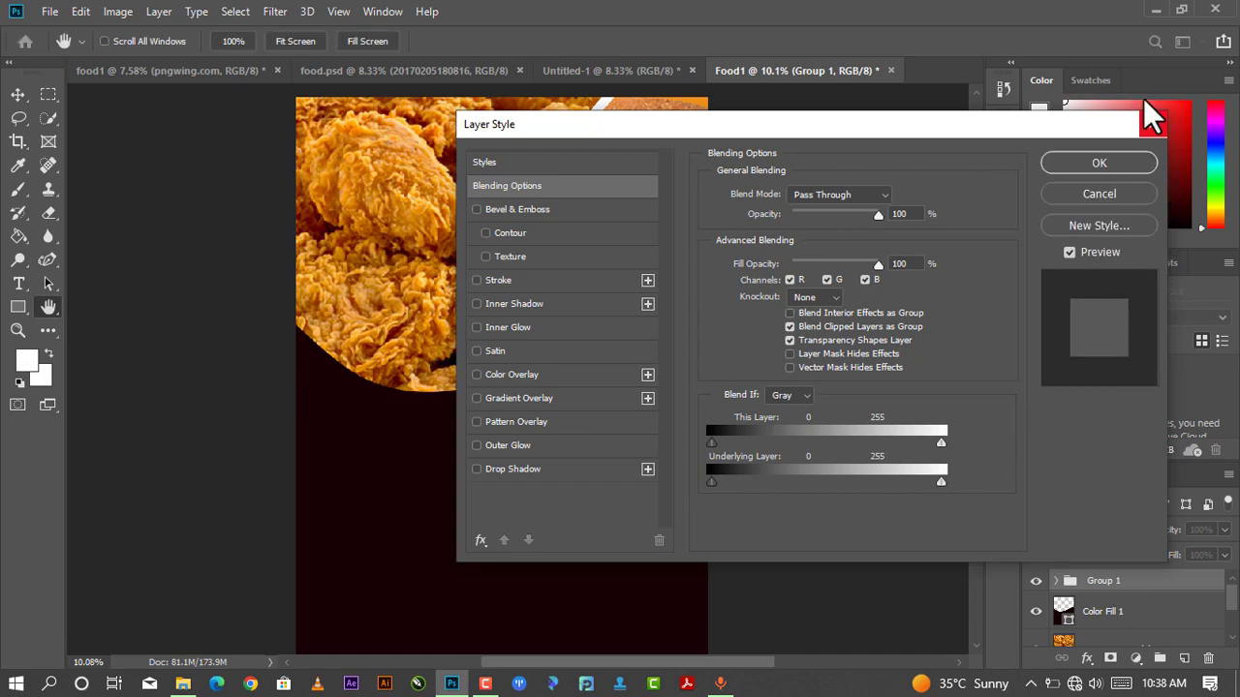
key("Escape")
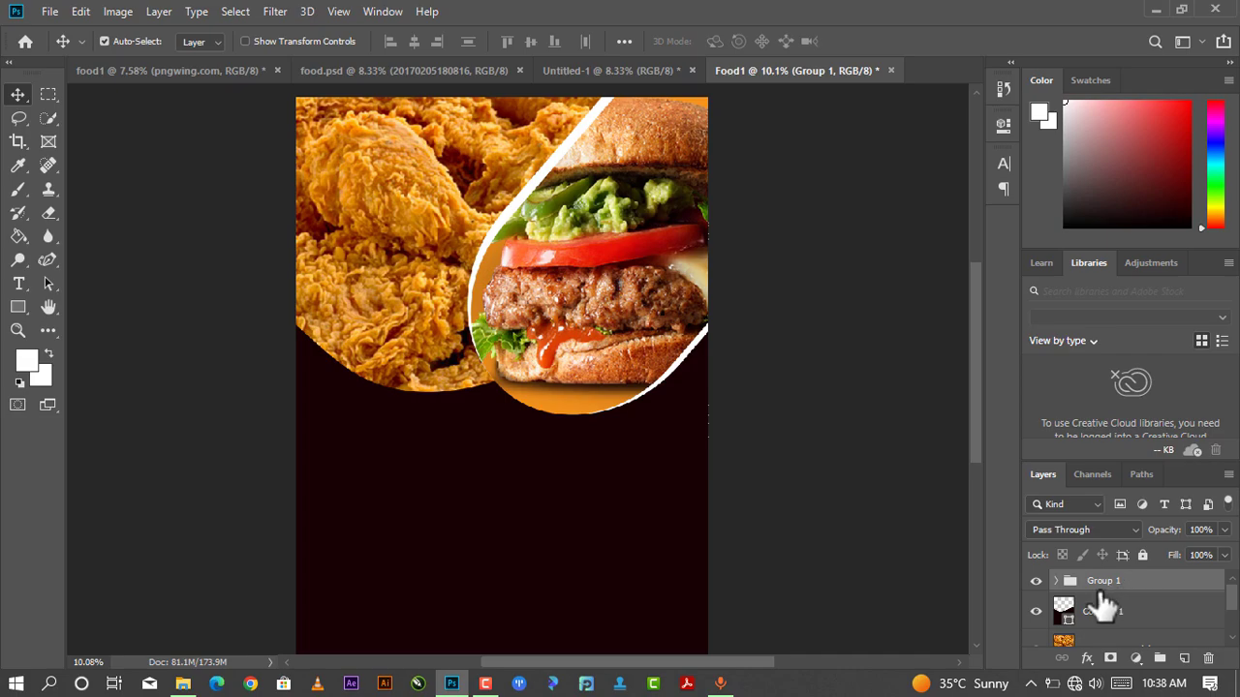
- Rename the group 'Rectangle' and reposition the burger on the canvas
left_click(1105, 613)
double_click(1121, 581)
type("Rect")
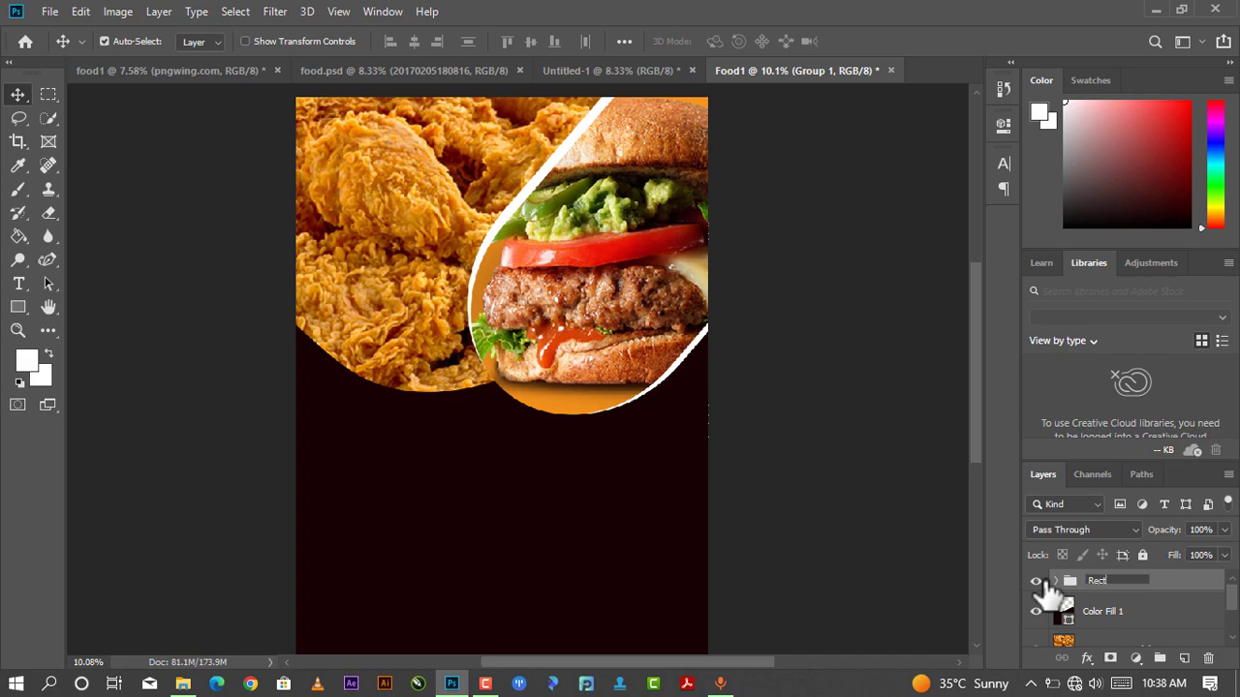
type("angle")
key("Return")
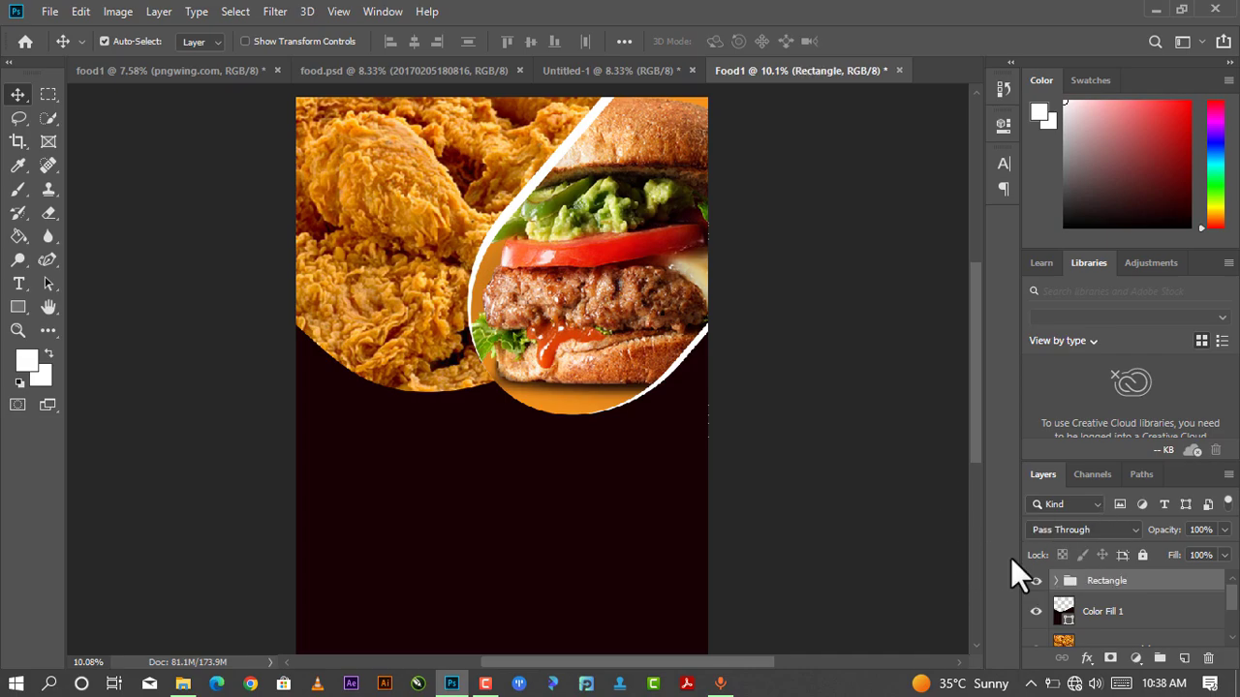
left_click_drag(536, 329, 553, 351)
left_click(538, 302)
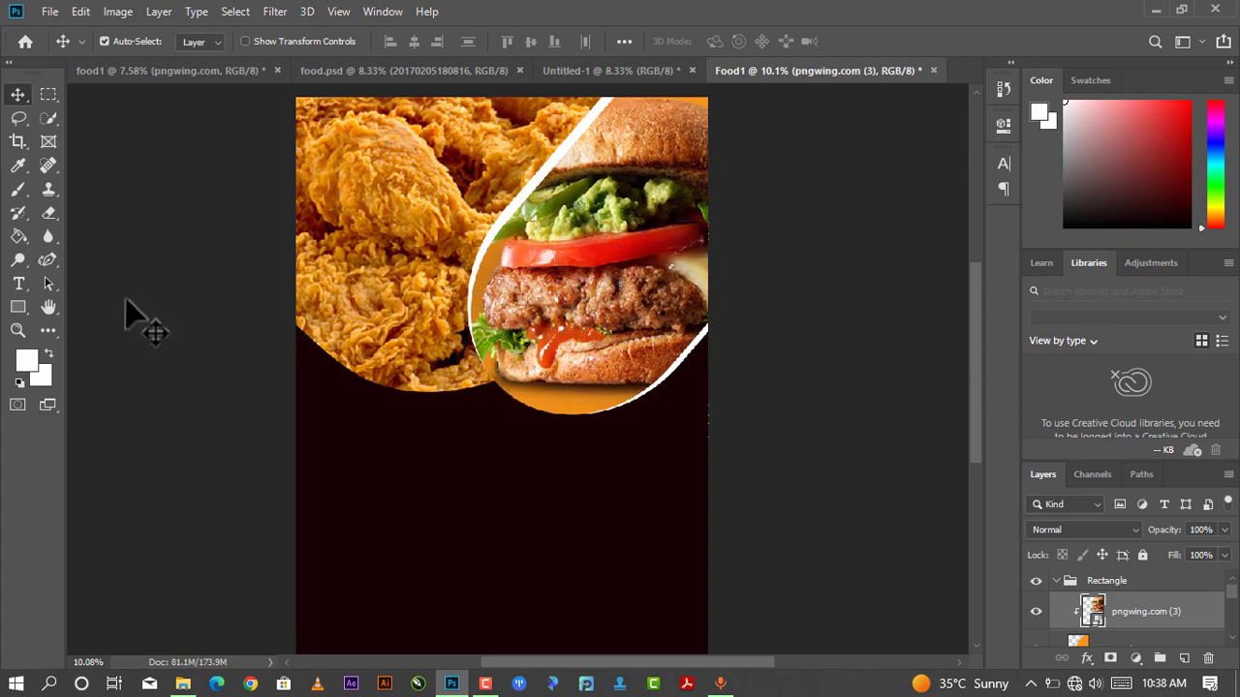
- Draw a white 1883 px circle with the Ellipse tool below the chicken and burger photos
left_click(21, 308)
right_click(26, 315)
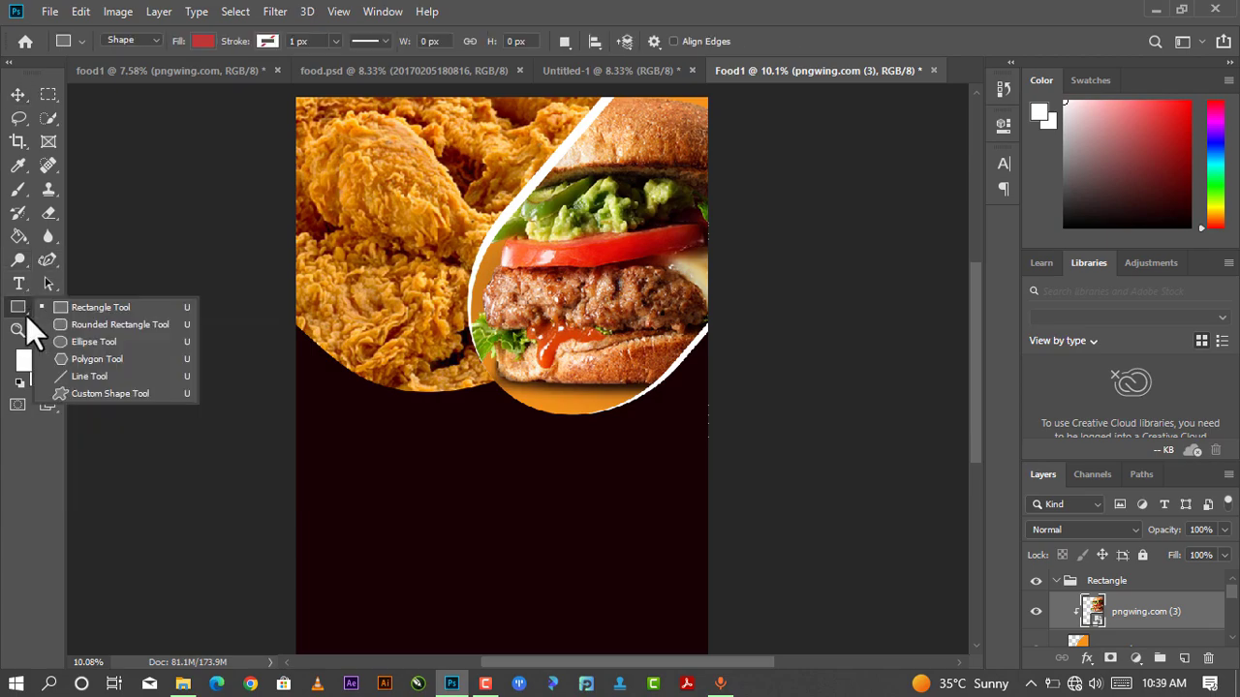
left_click(75, 341)
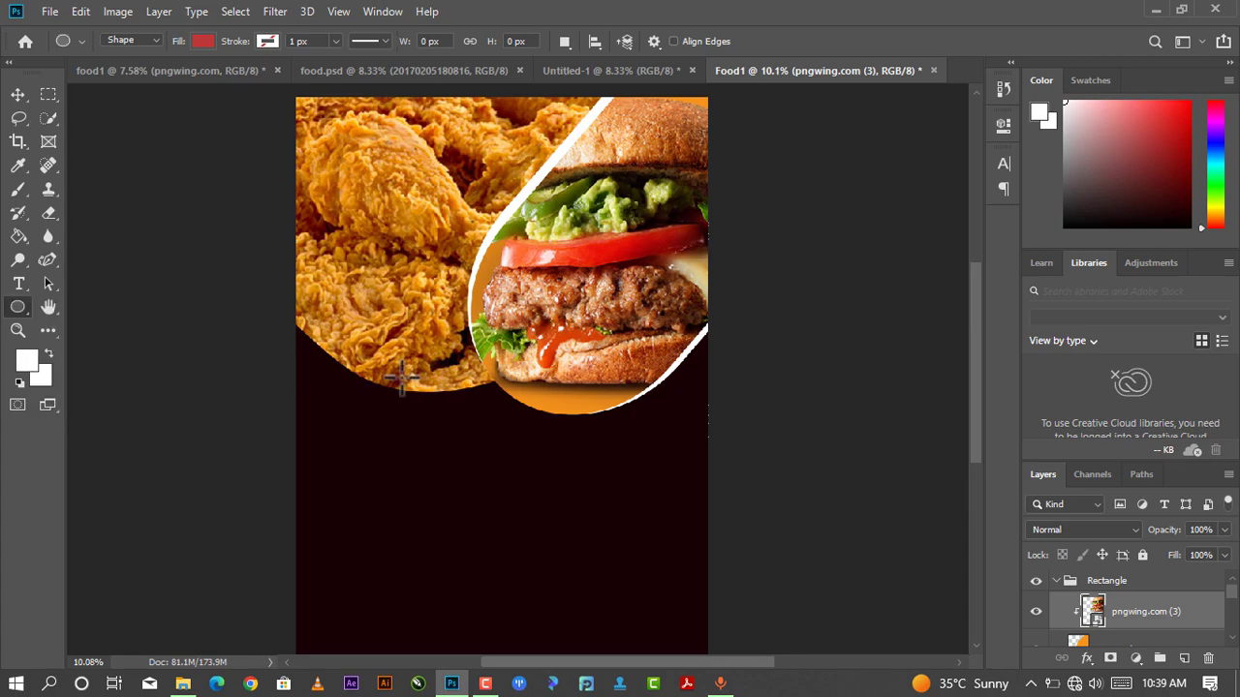
left_click_drag(377, 351, 541, 583)
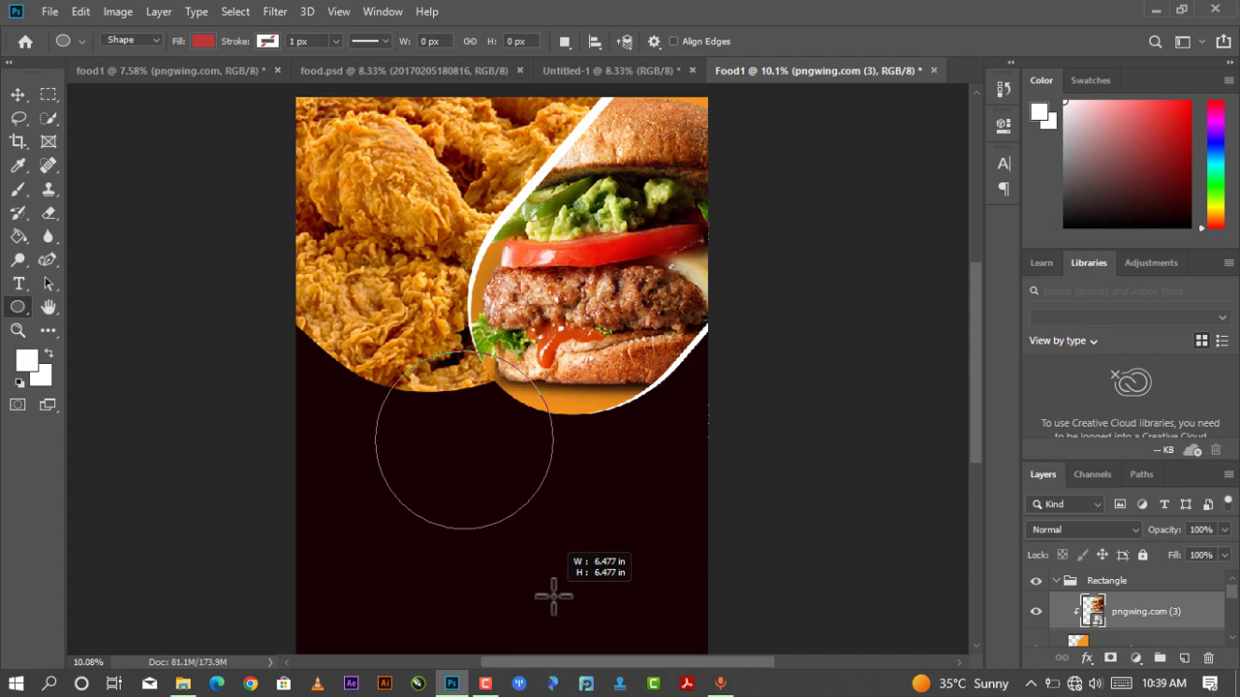
mouse_move(541, 583)
left_mouse_down()
mouse_move(556, 567)
mouse_move(562, 576)
mouse_move(548, 550)
left_mouse_up()
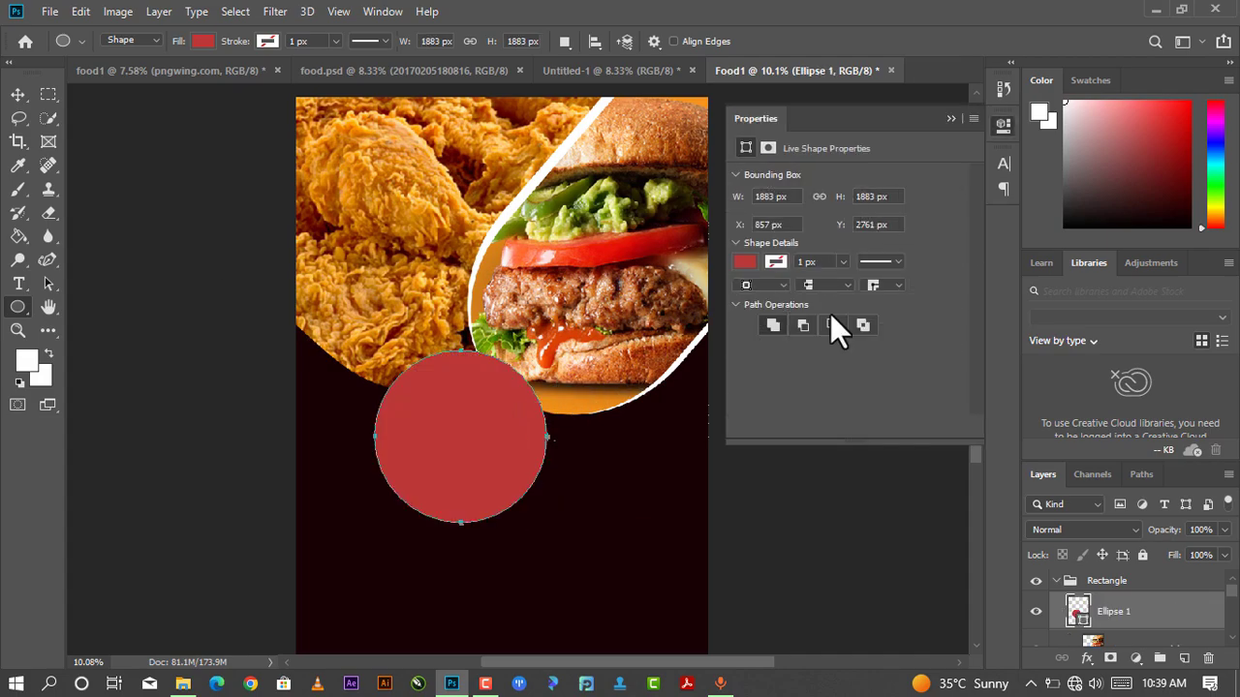
left_click(748, 262)
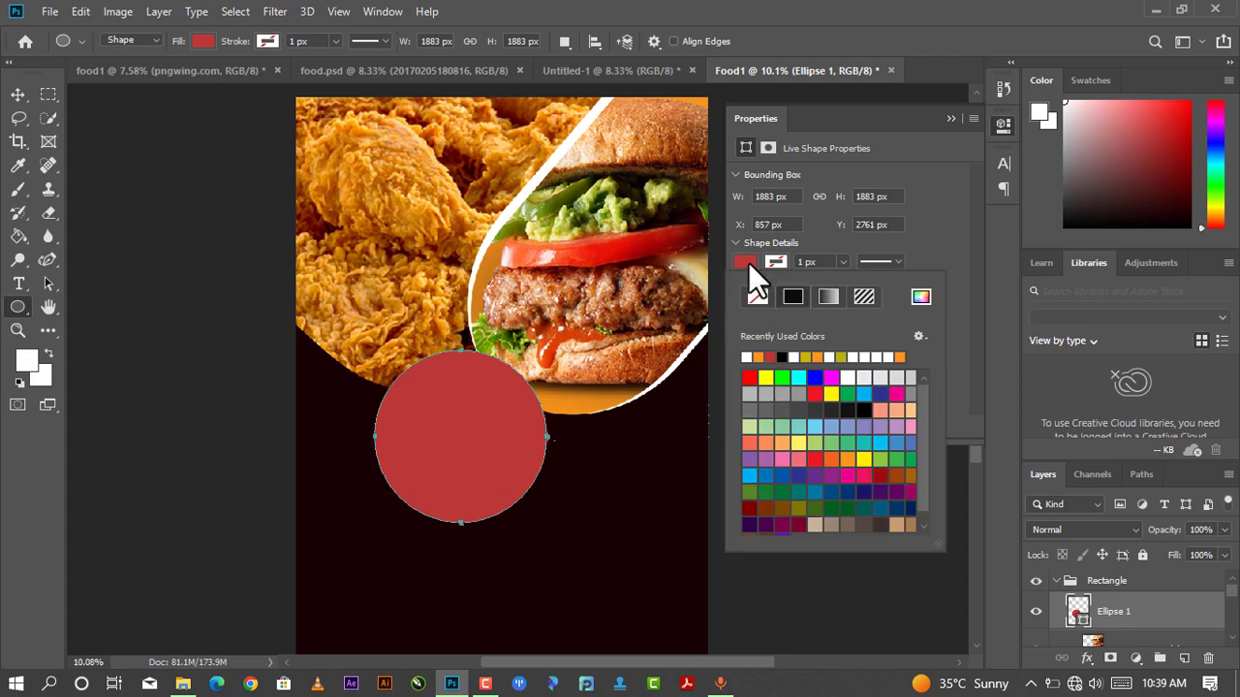
left_click(748, 355)
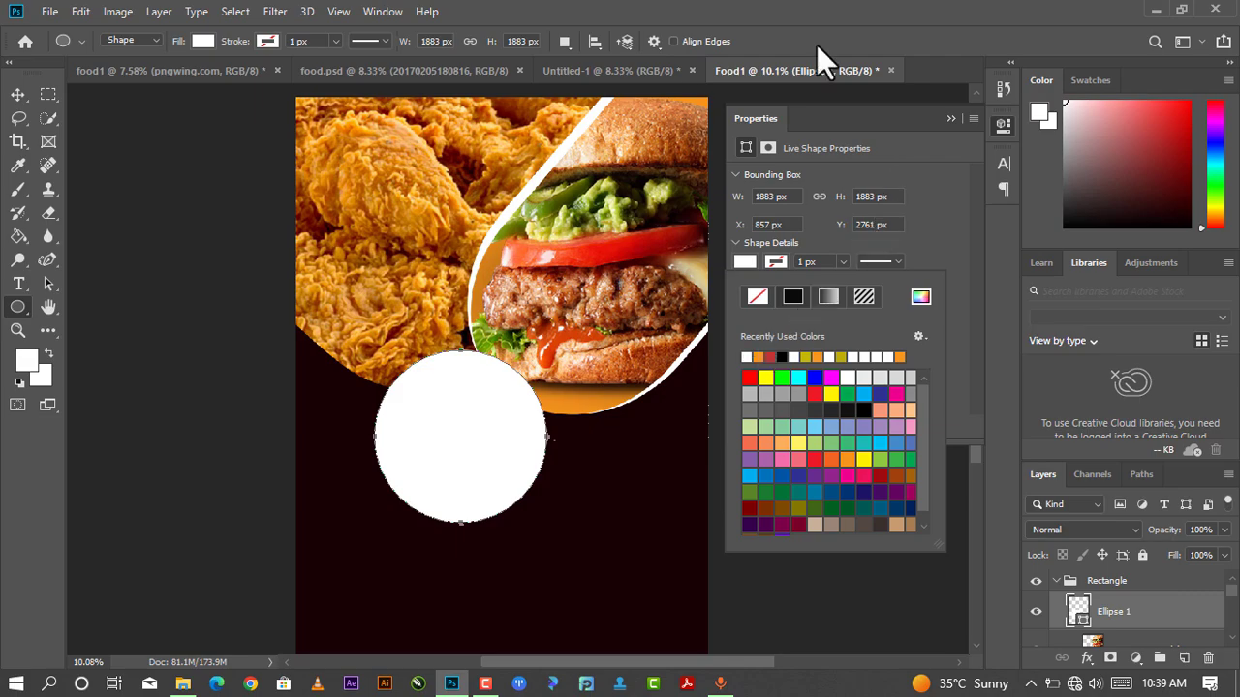
left_click(952, 119)
left_click(951, 119)
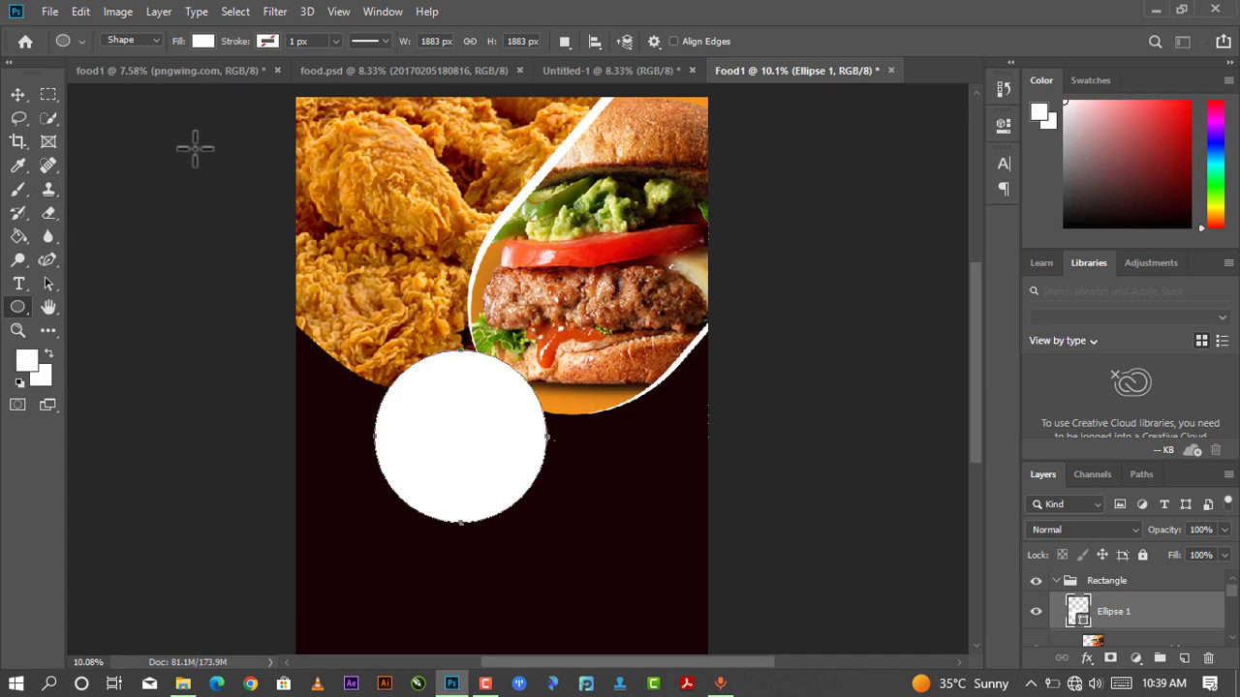
left_click(19, 94)
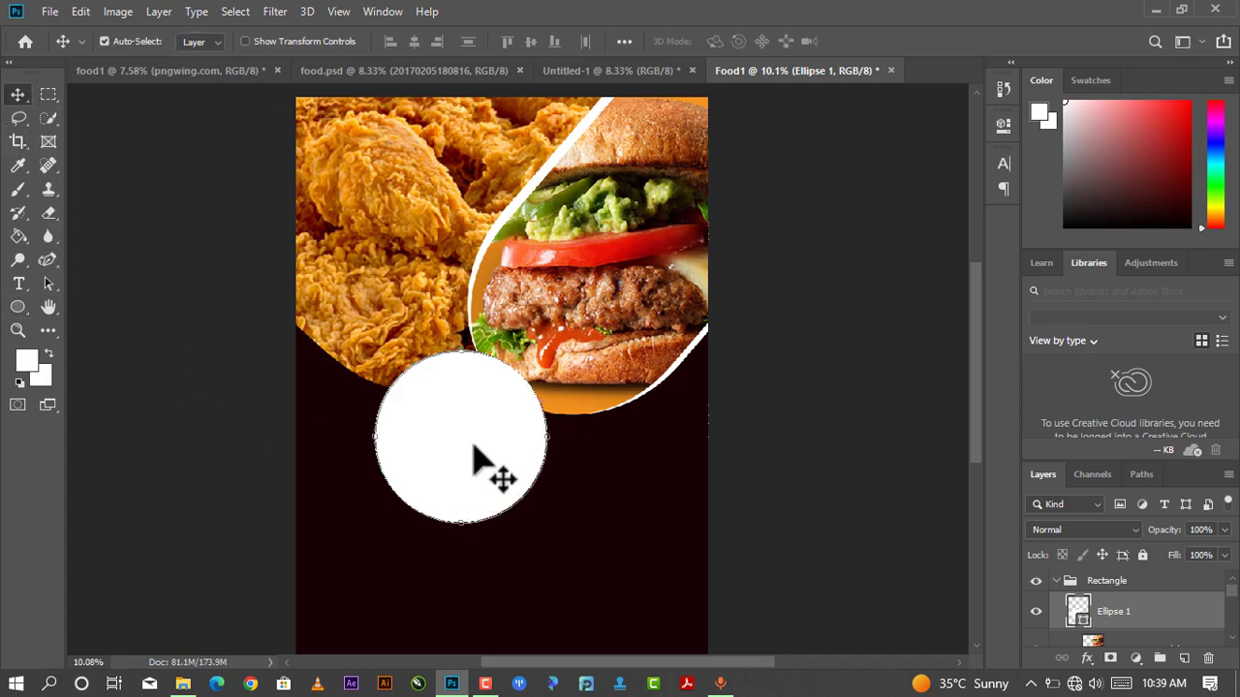
- Move the white circle up to overlap the chicken-burger seam
left_click_drag(474, 450, 530, 414)
left_click_drag(531, 424, 533, 421)
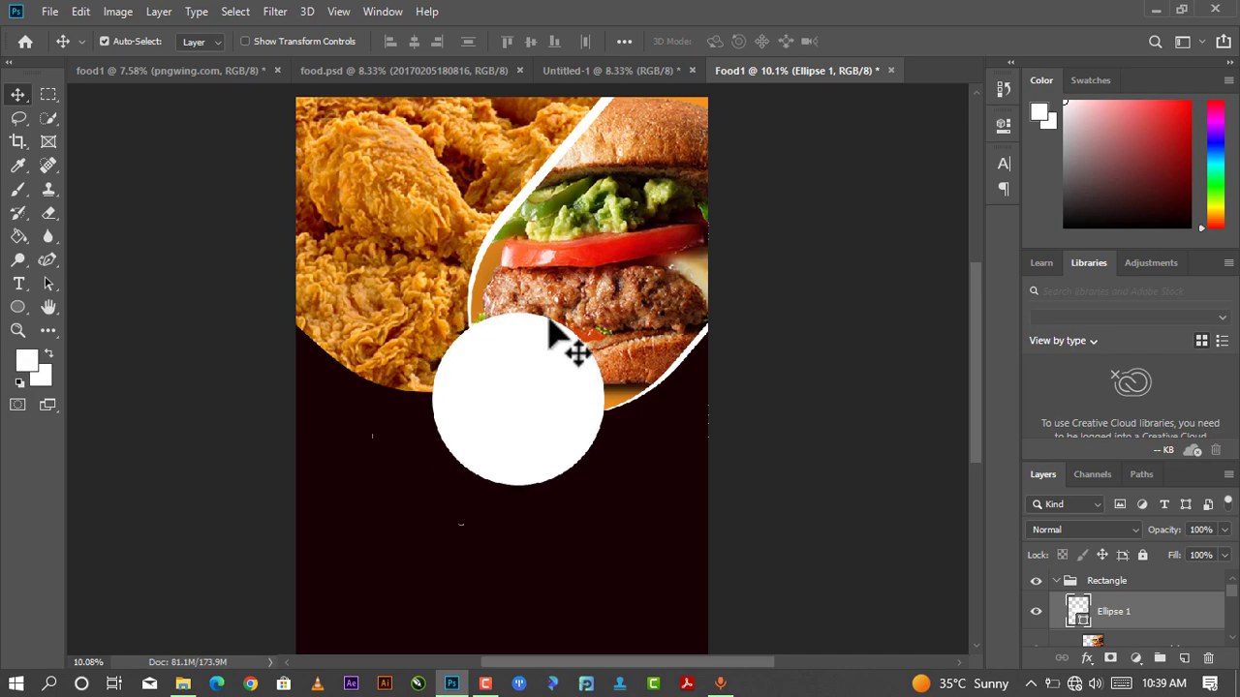
left_click(1006, 125)
left_click(1006, 126)
mouse_move(555, 419)
left_mouse_down()
mouse_move(563, 407)
mouse_move(574, 419)
left_mouse_up()
- Scale the circle to about 92% and duplicate it as Ellipse 1 copy
key("ctrl+t")
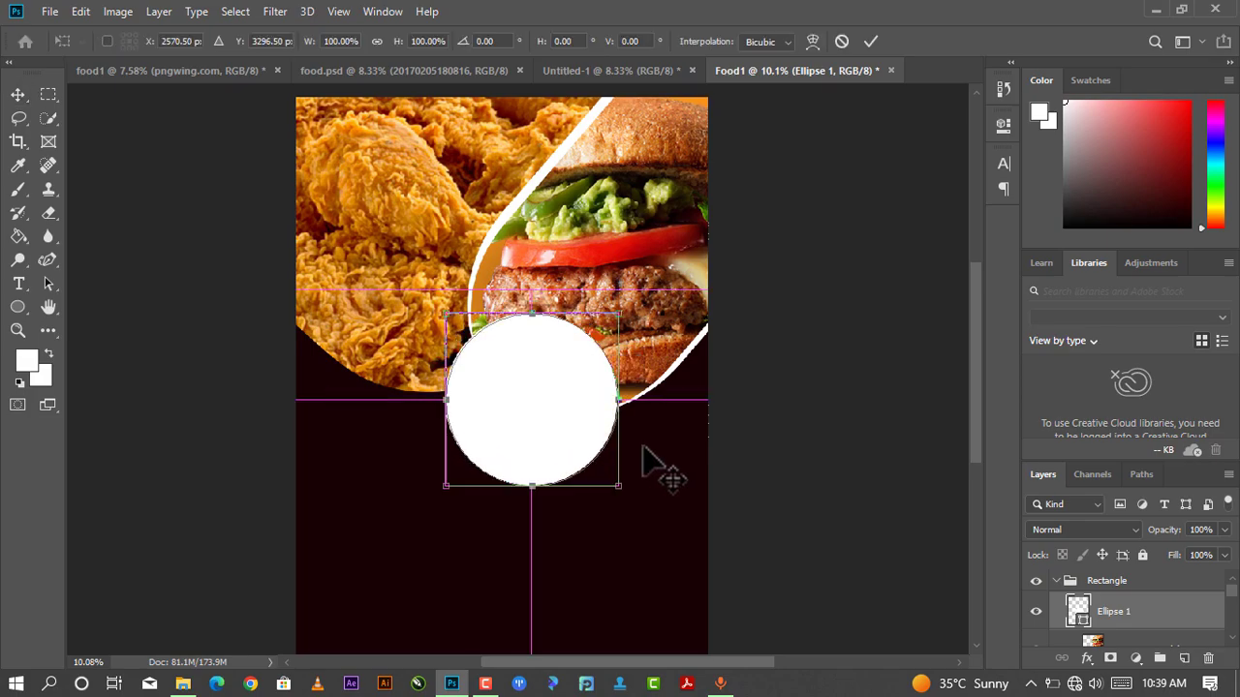
left_click_drag(617, 484, 603, 472)
key("ctrl+z")
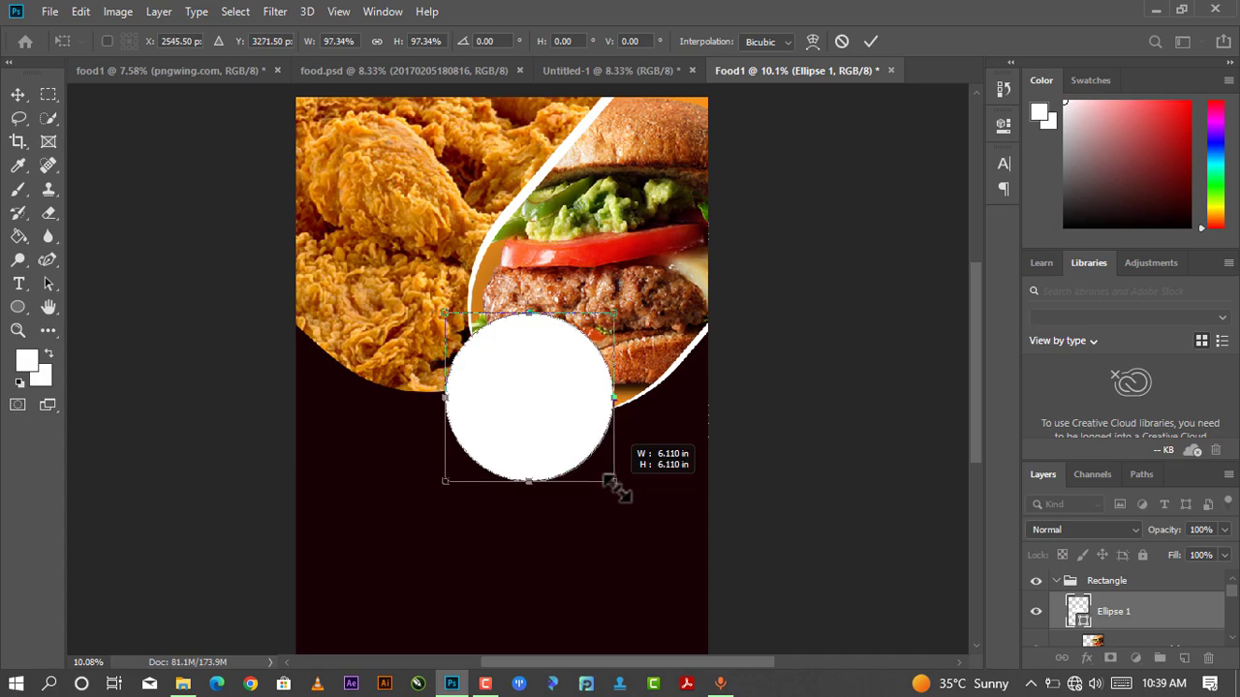
left_click_drag(557, 424, 582, 438)
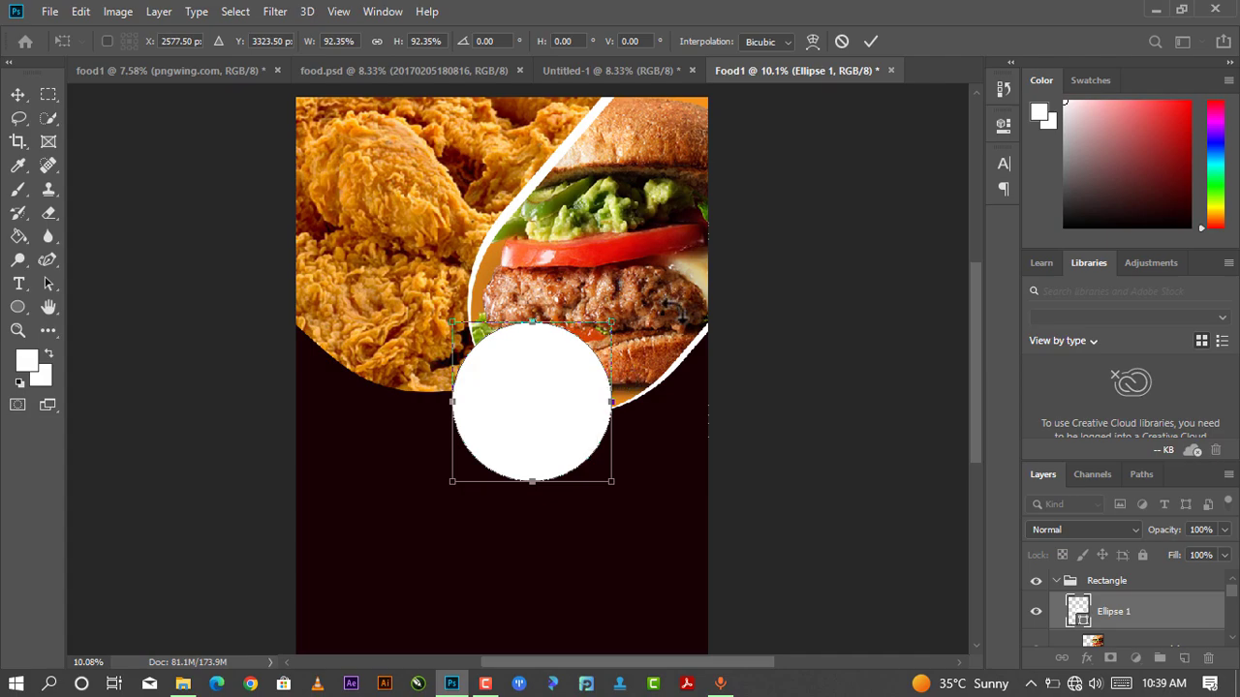
left_click(862, 41)
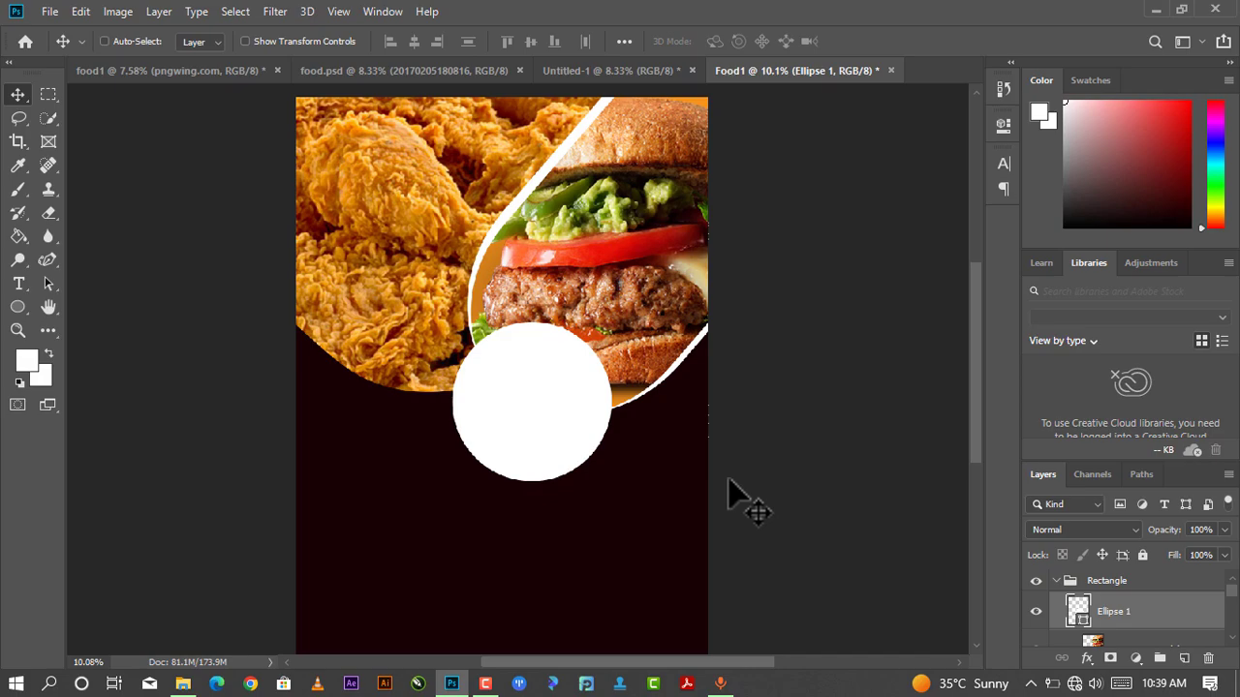
key("ctrl+j")
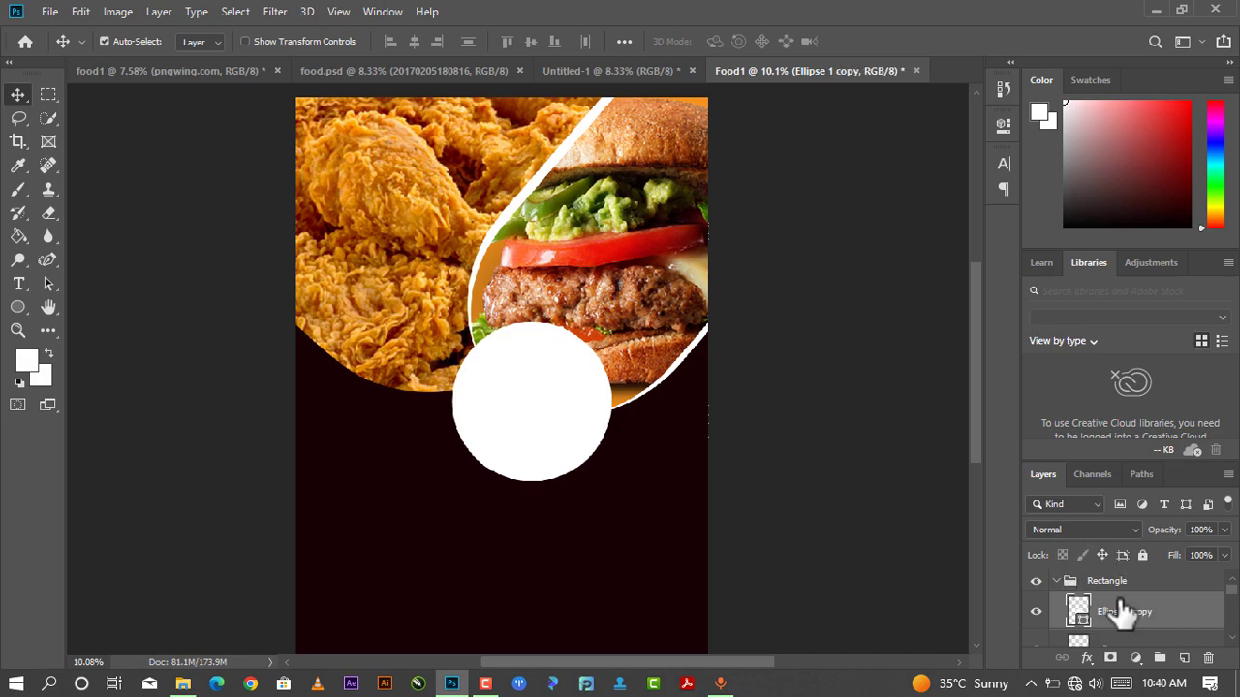
- Change the copied circle's fill colour to orange
scroll(1124, 615, "down", 1)
scroll(1124, 620, "up", 1)
key("ctrl")
left_click(1004, 125)
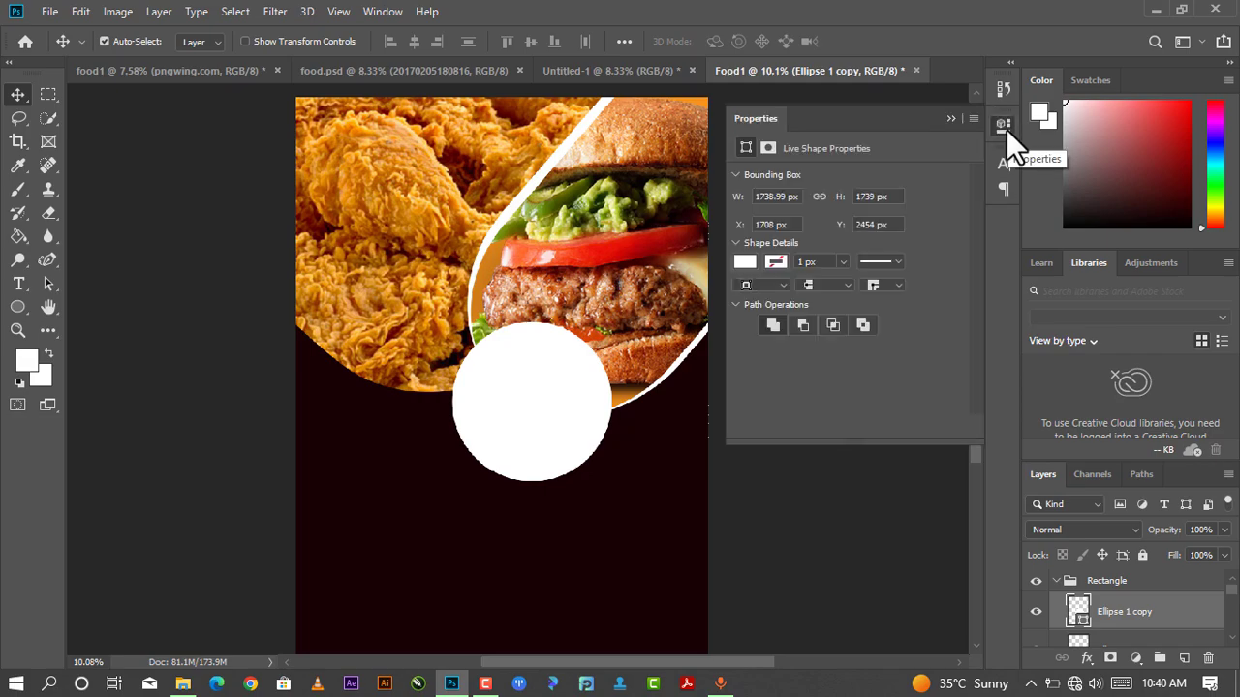
left_click(745, 261)
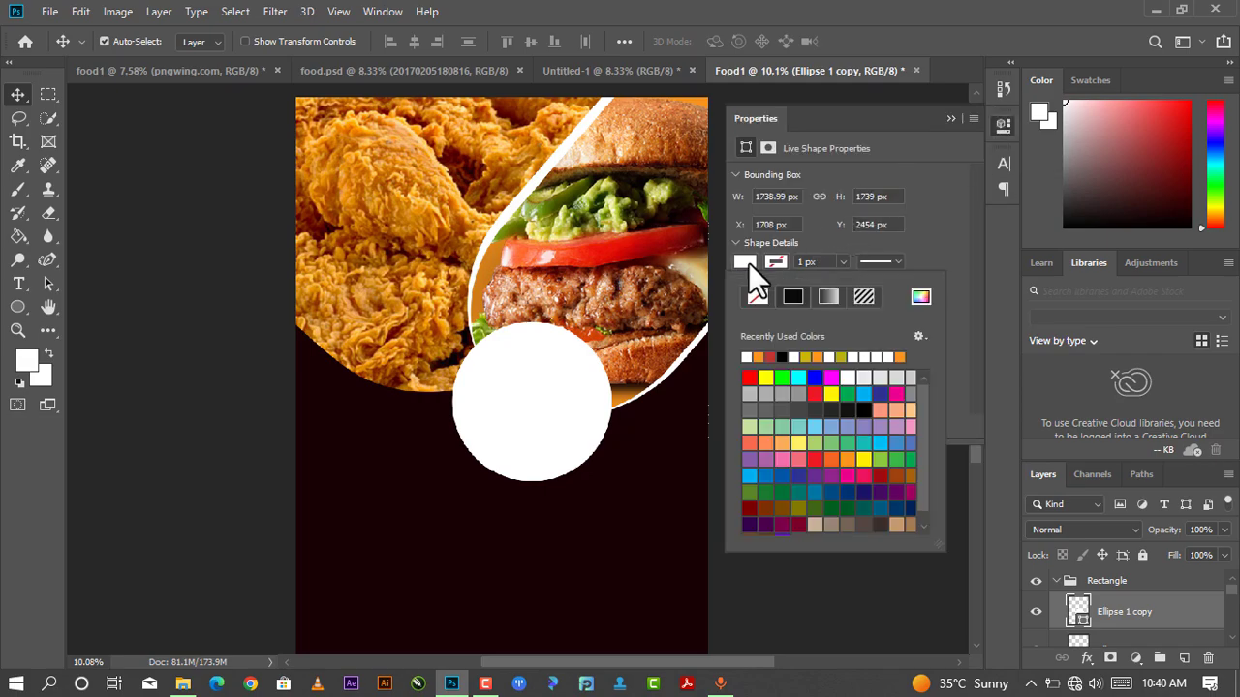
left_click(848, 460)
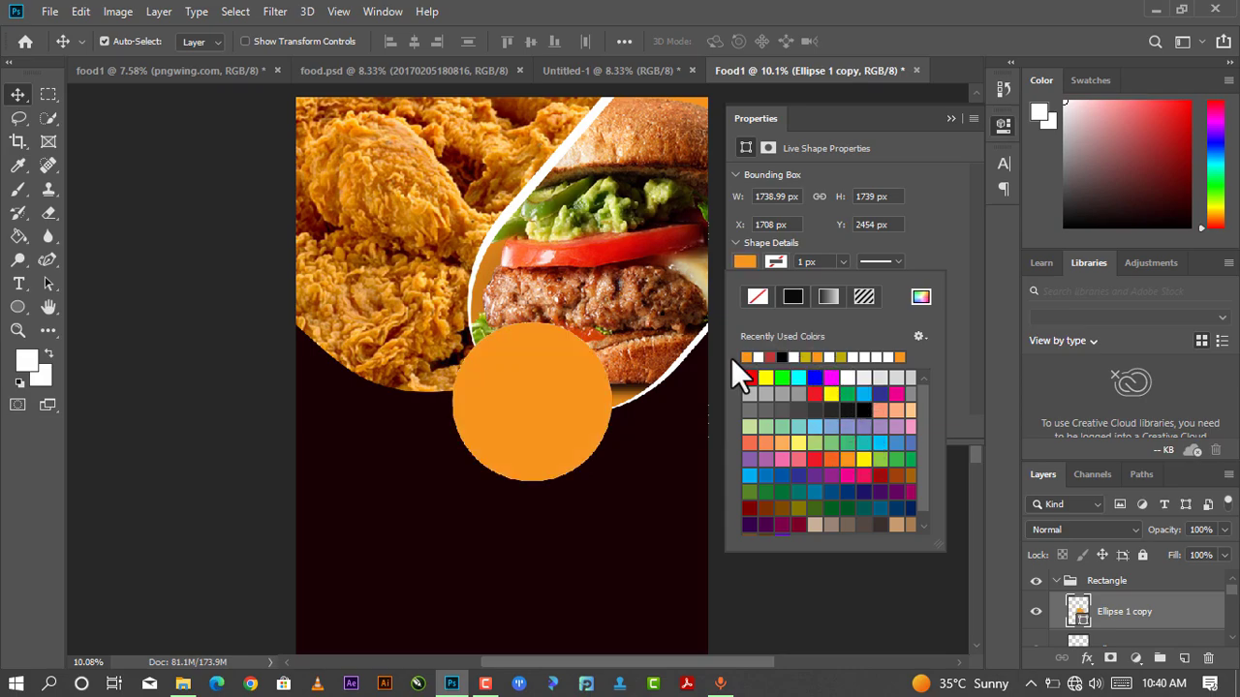
left_click(949, 119)
left_click(949, 119)
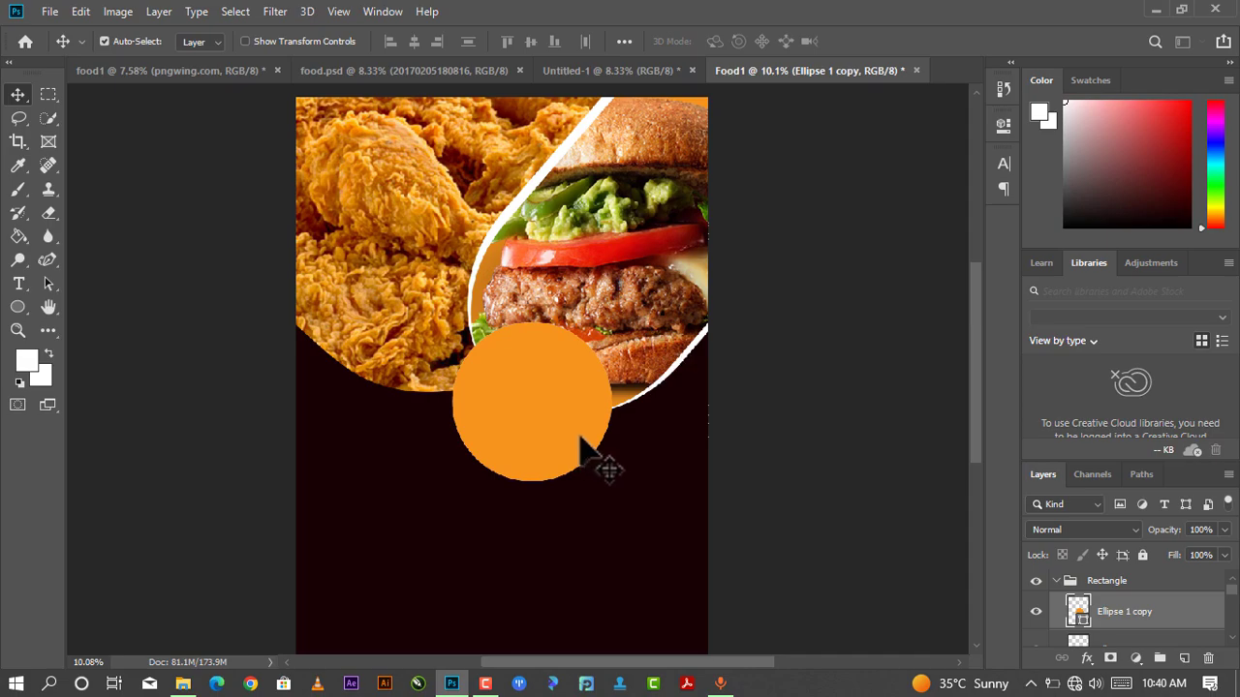
- Shrink the orange circle to about 88% and centre it inside the white circle
key("ctrl+t")
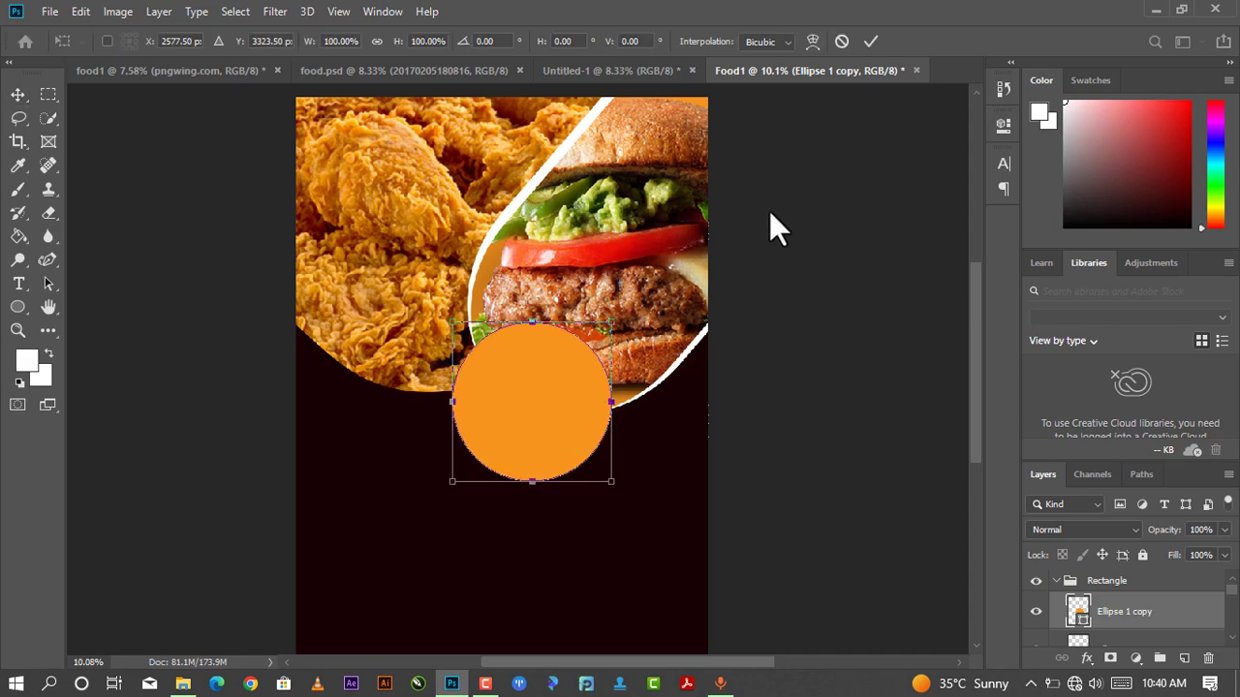
left_click_drag(611, 321, 590, 352)
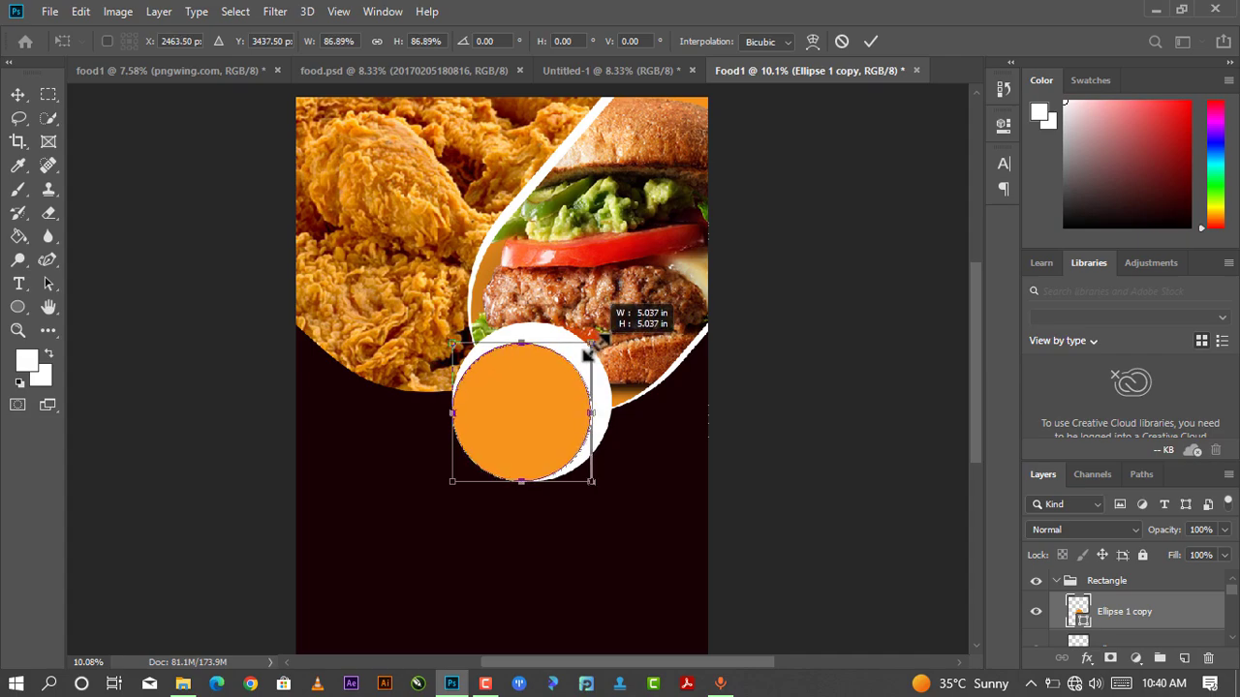
left_click_drag(521, 387, 533, 377)
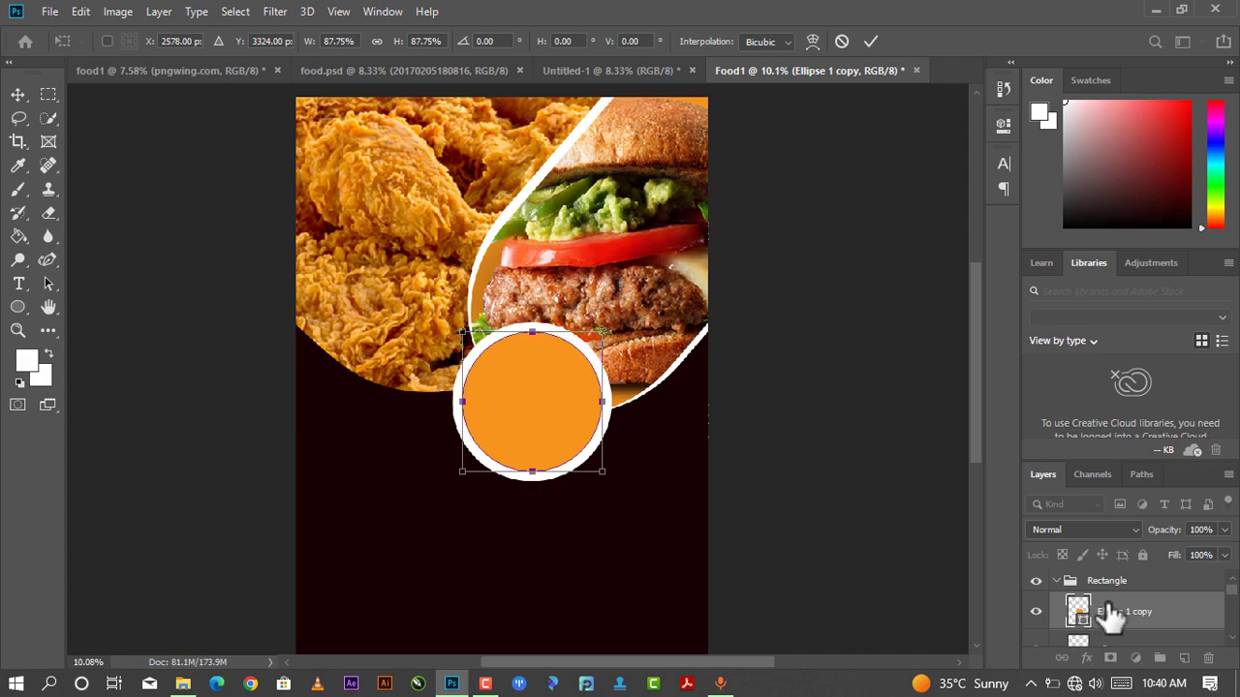
scroll(1114, 625, "down", 1)
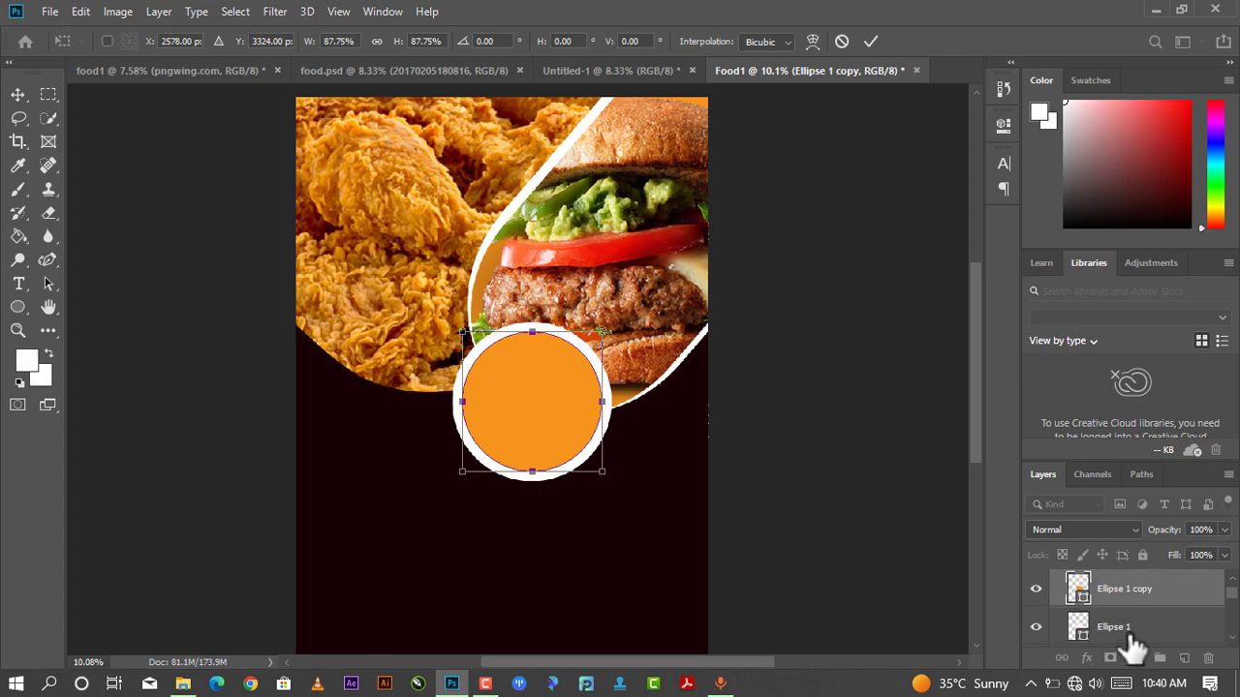
left_click(1123, 630)
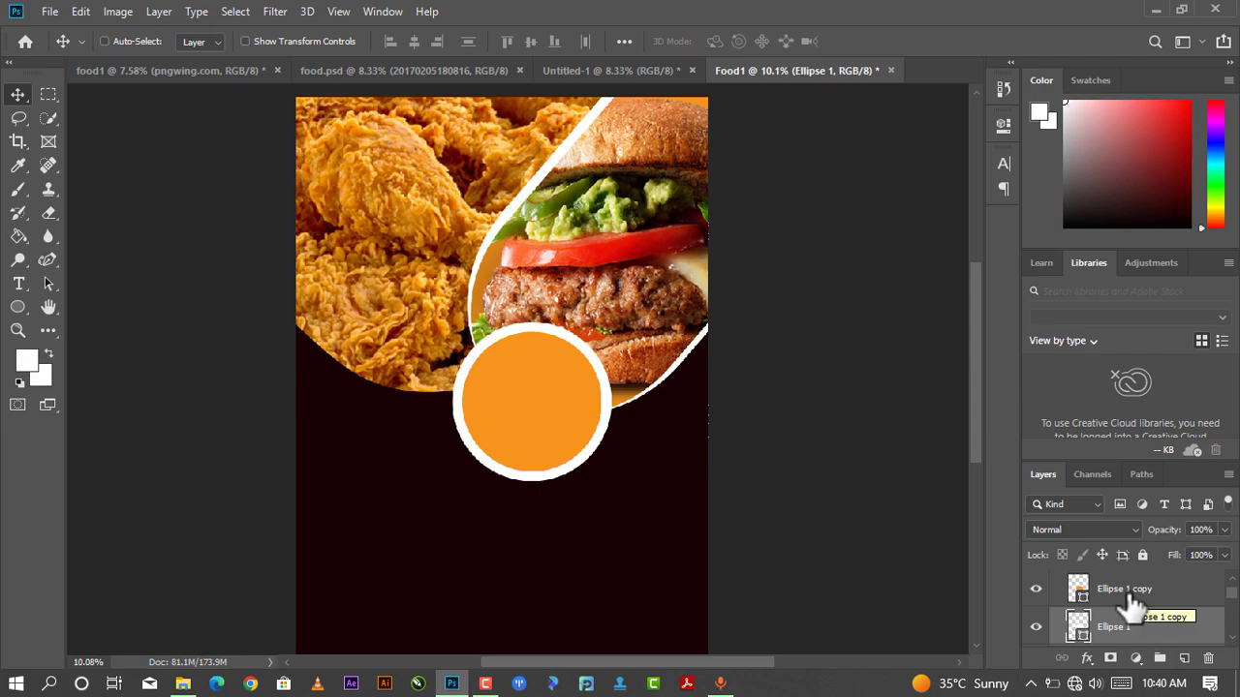
- Select both circles and align them, finishing with bottom-edge alignment
left_click(1134, 604, "shift")
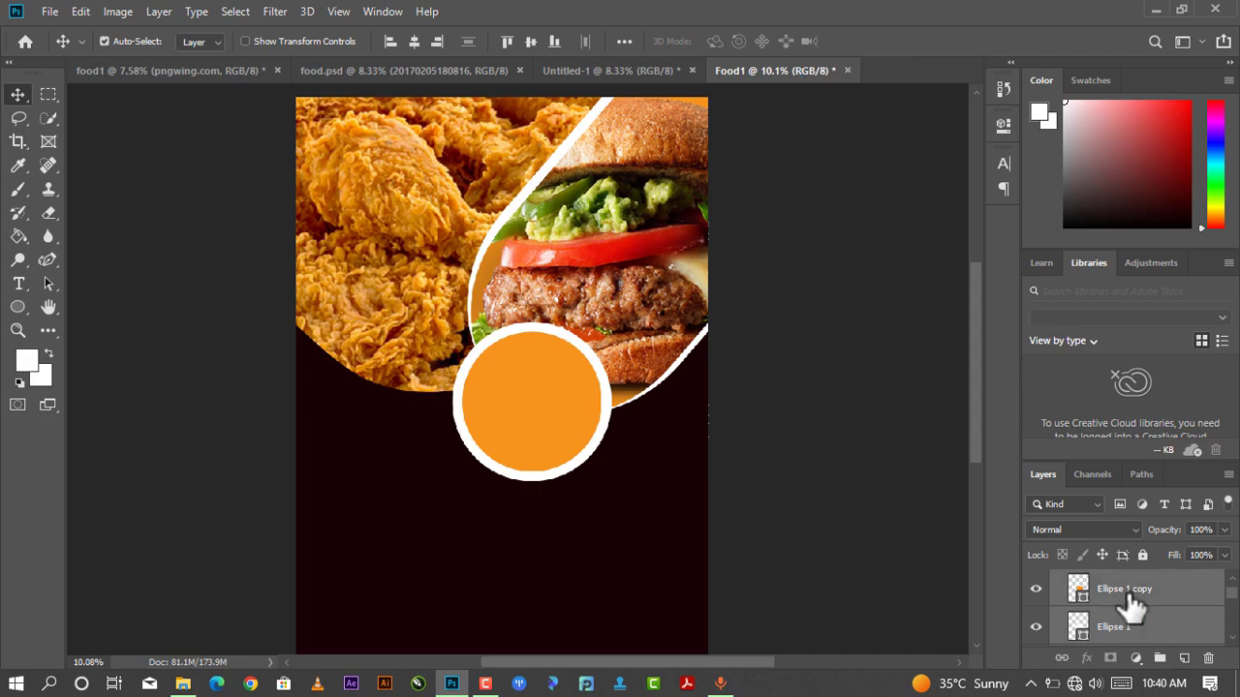
left_click(553, 42)
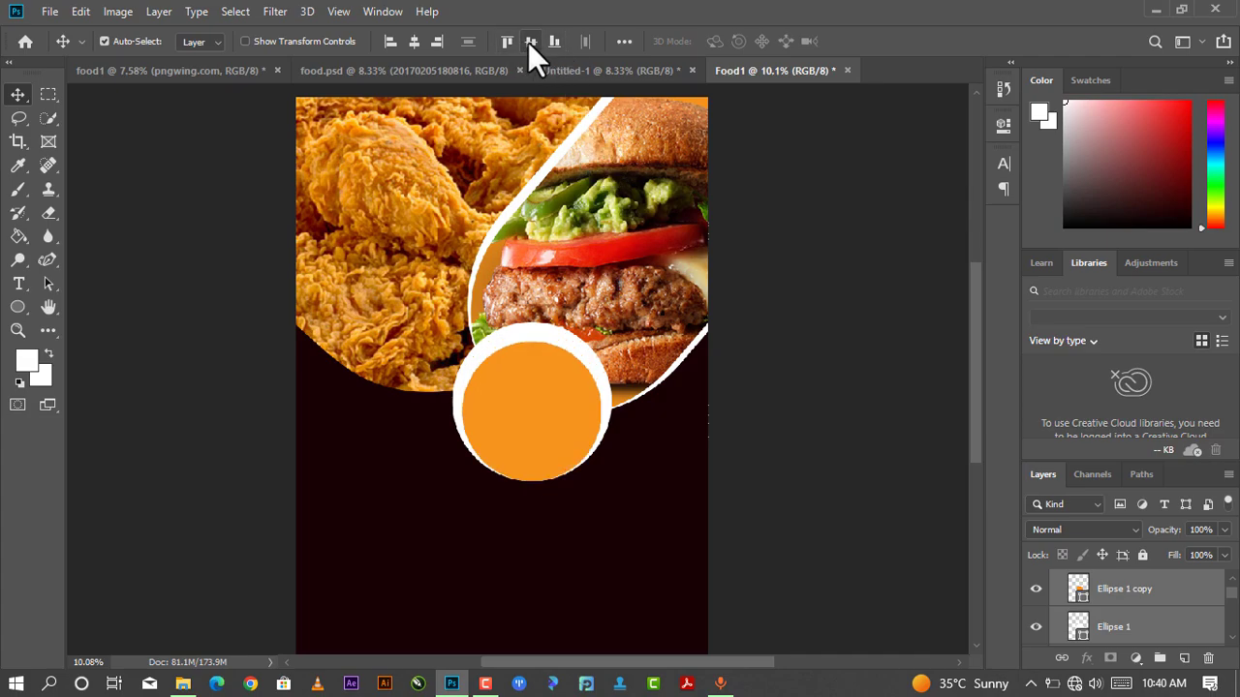
left_click(530, 42)
left_click(513, 41)
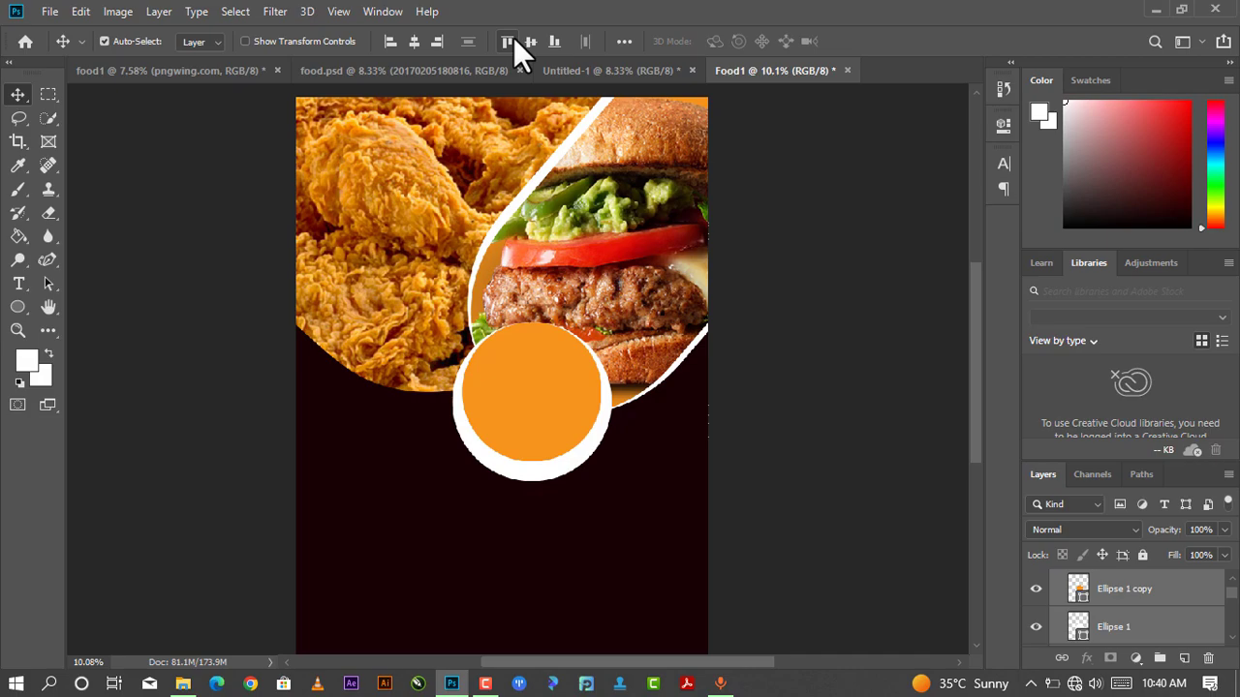
left_click(437, 42)
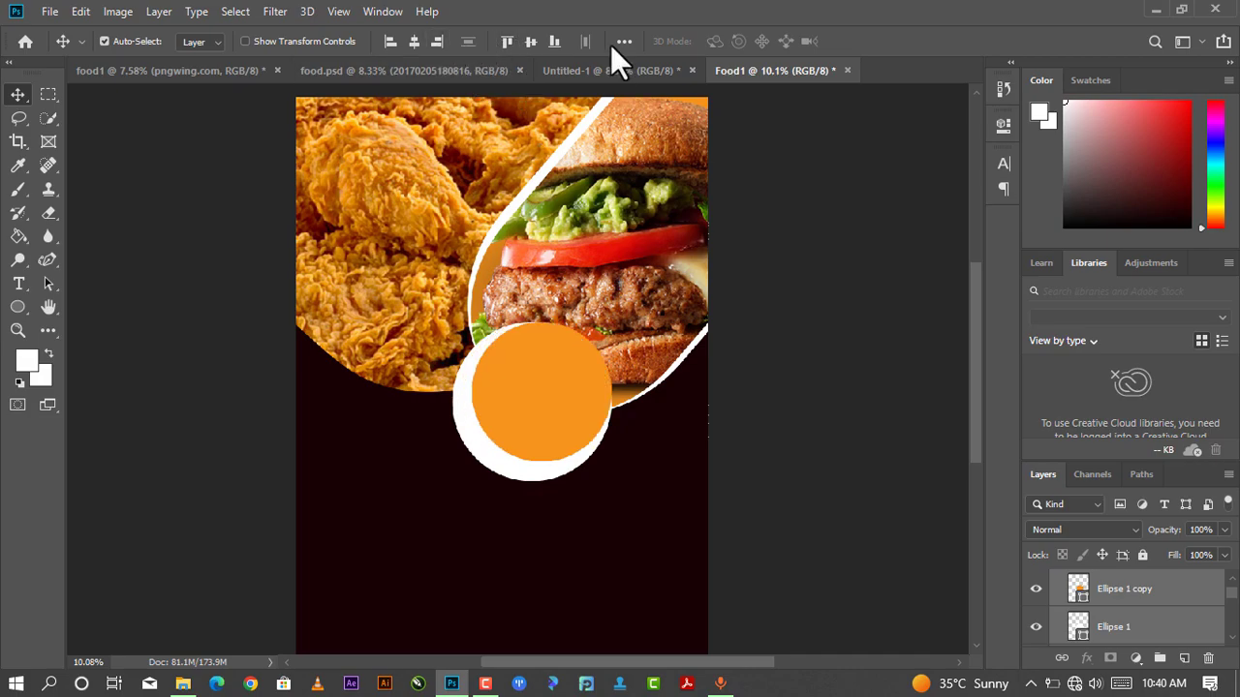
left_click(554, 40)
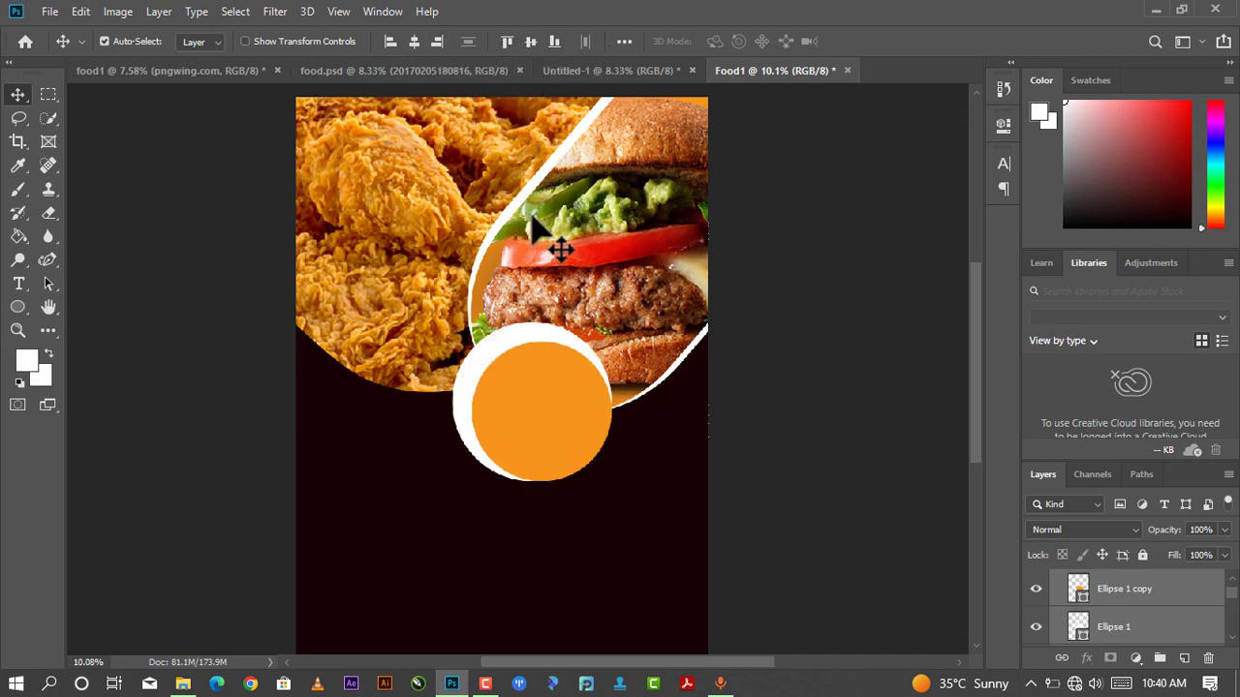
left_click(527, 394)
- Scale the white circle down slightly and enlarge the orange copy to about 104%
key("ctrl")
key("ctrl+t")
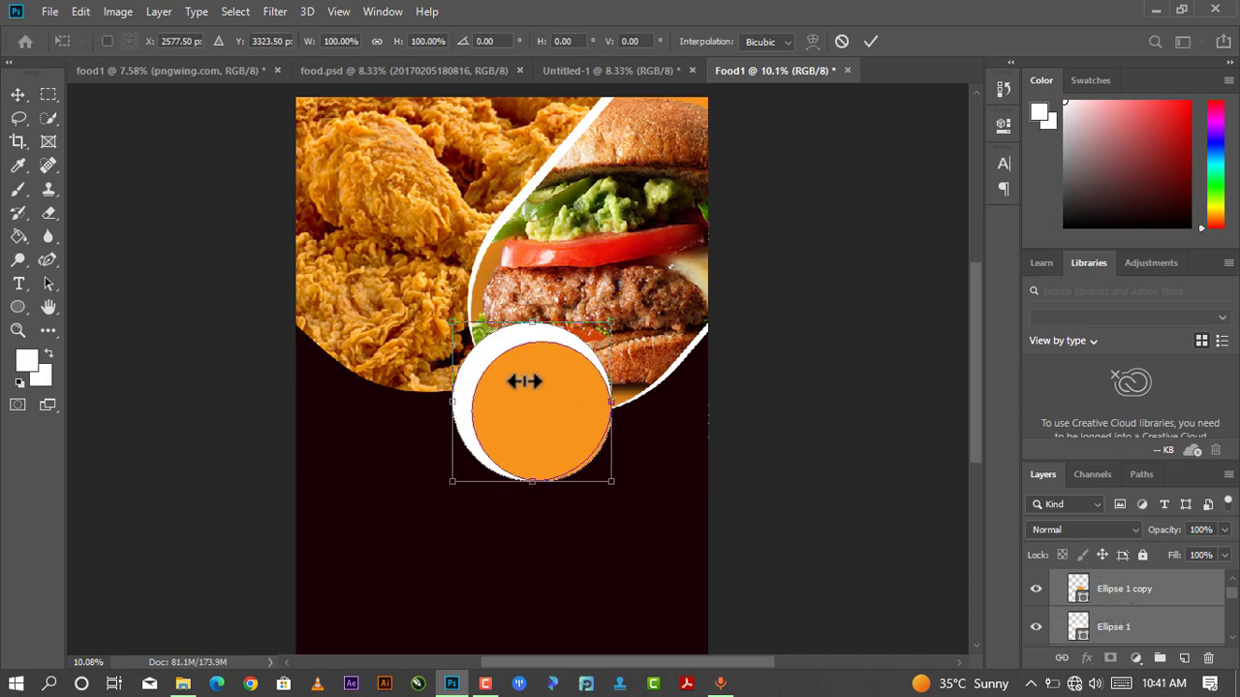
left_click_drag(448, 318, 455, 323)
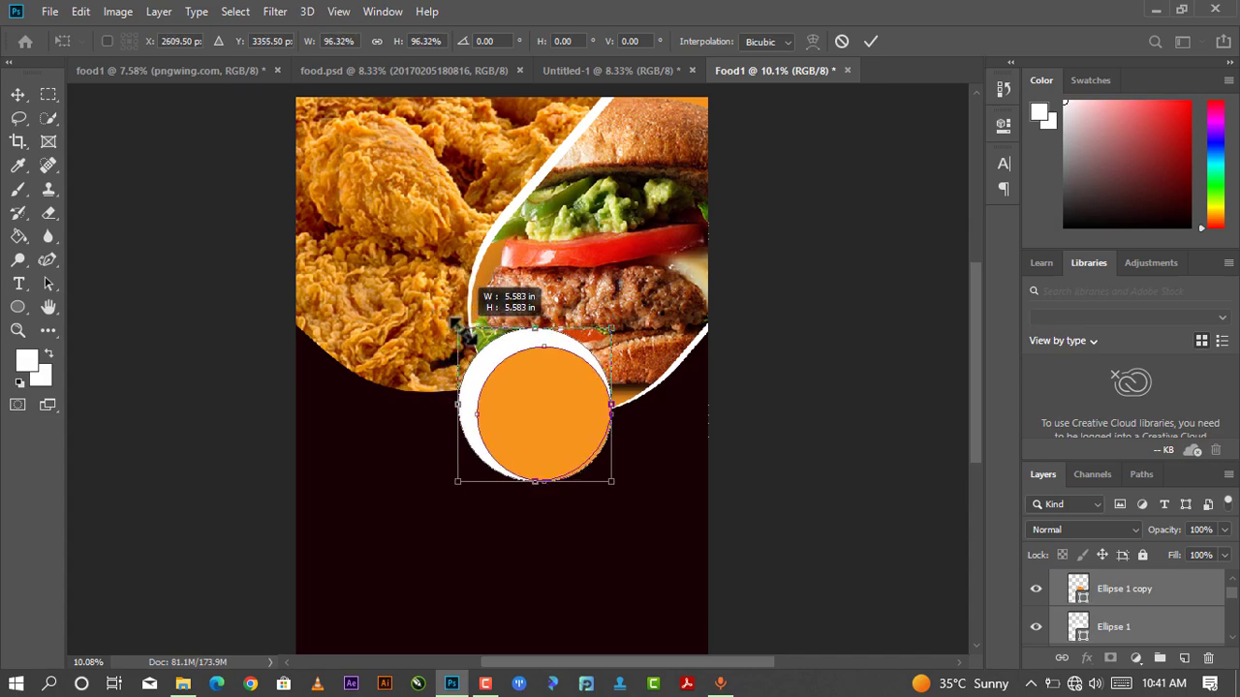
left_click(1129, 635)
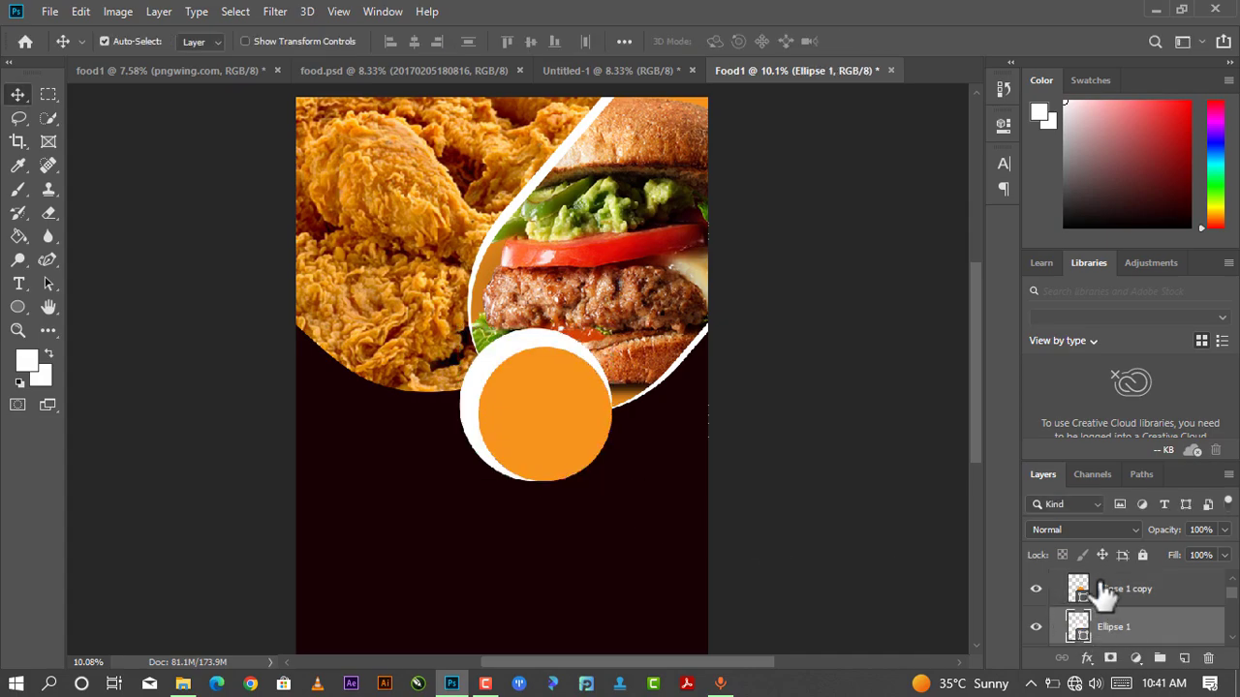
left_click(1102, 592)
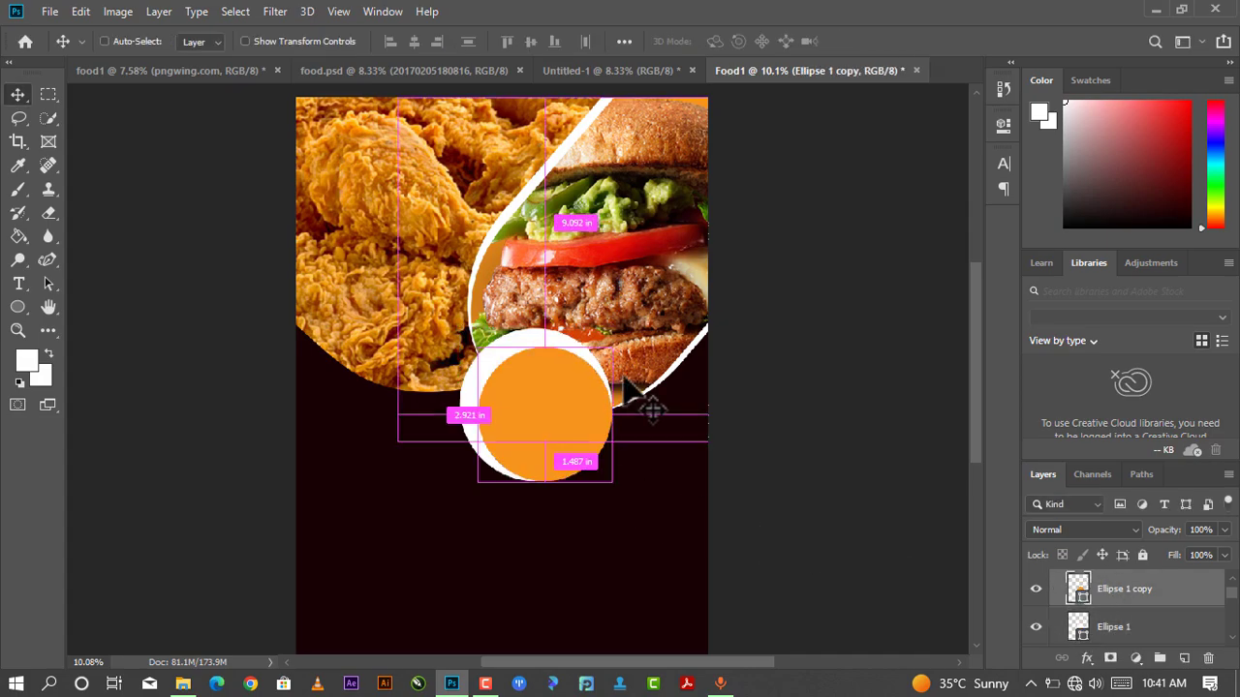
key("ctrl+t")
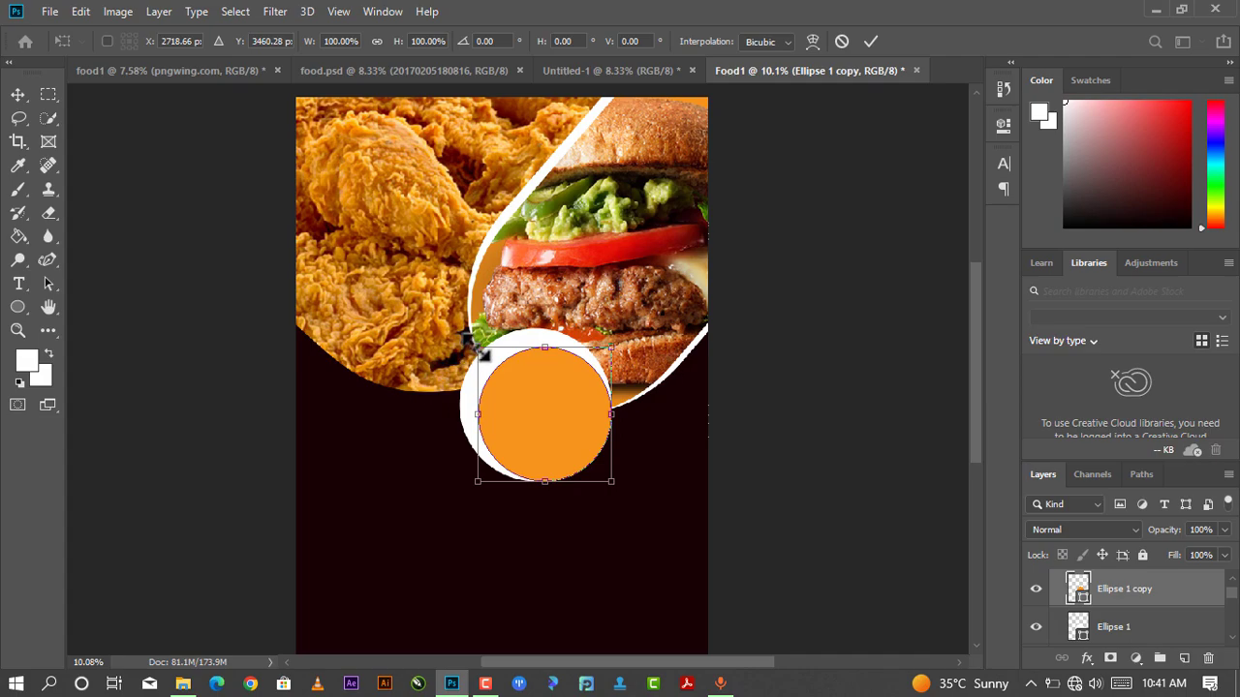
left_click_drag(474, 343, 469, 337)
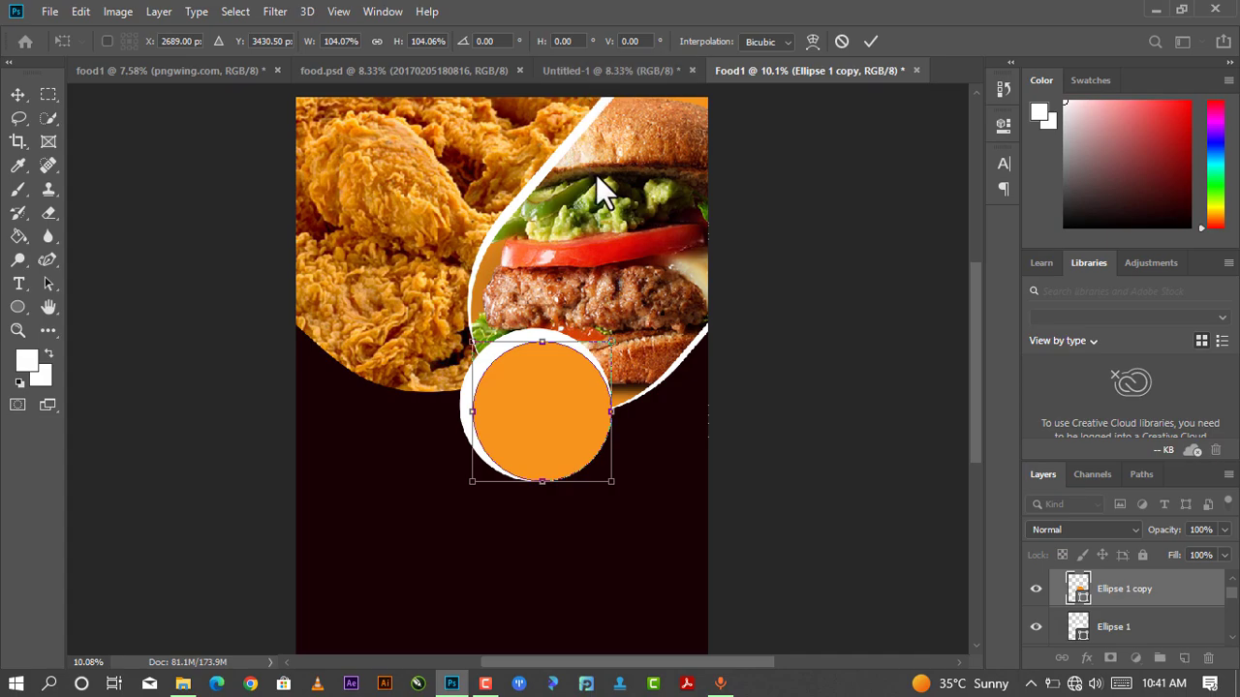
left_click(870, 44)
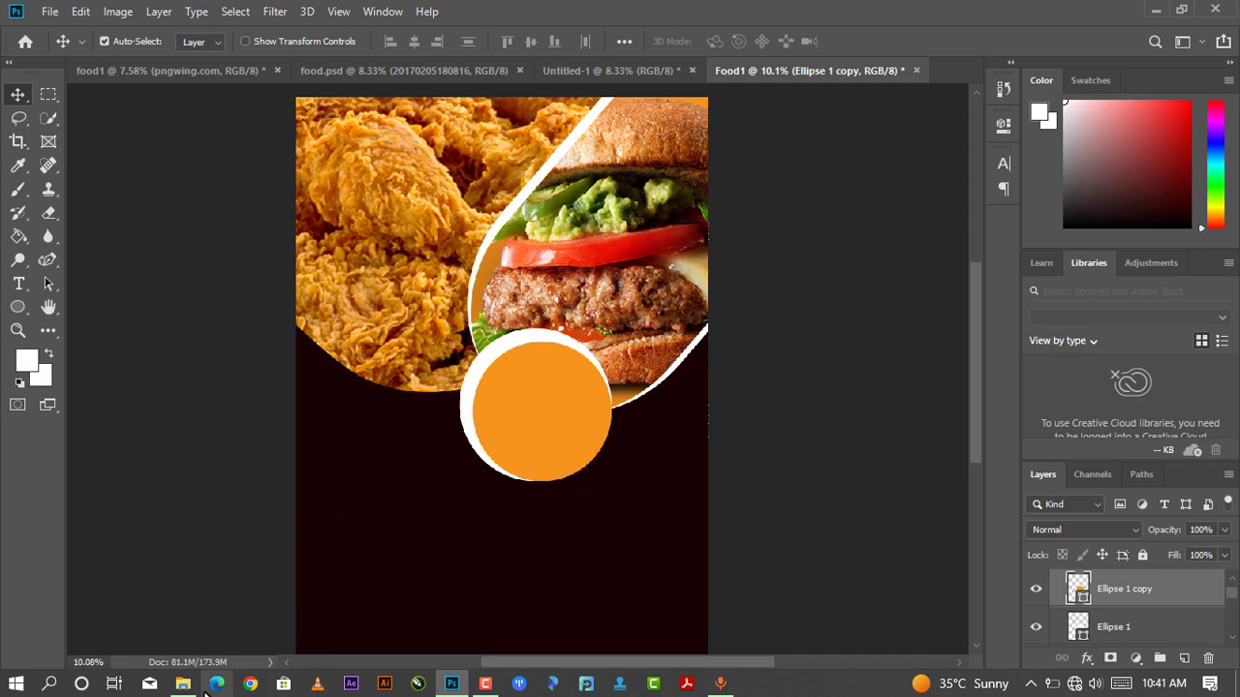
- Drag the pngwing.com rice-and-plantain photo from the tutorial folder onto the flyer
left_click(243, 630)
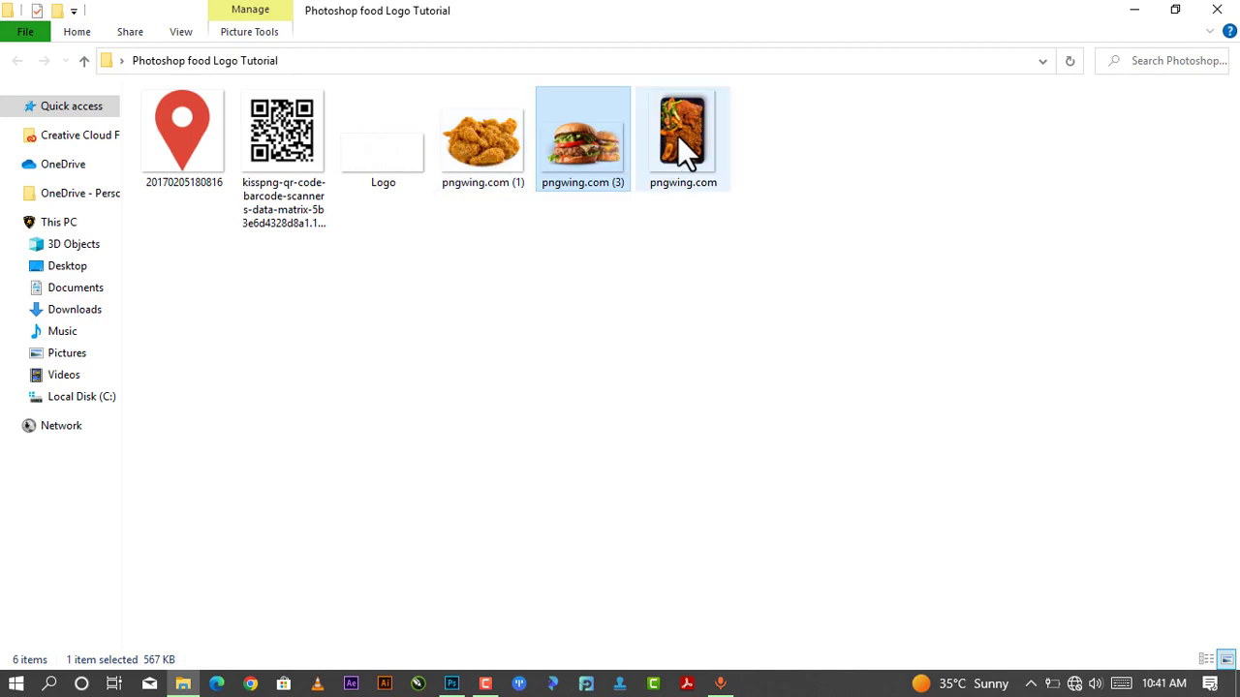
mouse_move(678, 134)
left_mouse_down()
mouse_move(485, 623)
mouse_move(521, 418)
left_mouse_up()
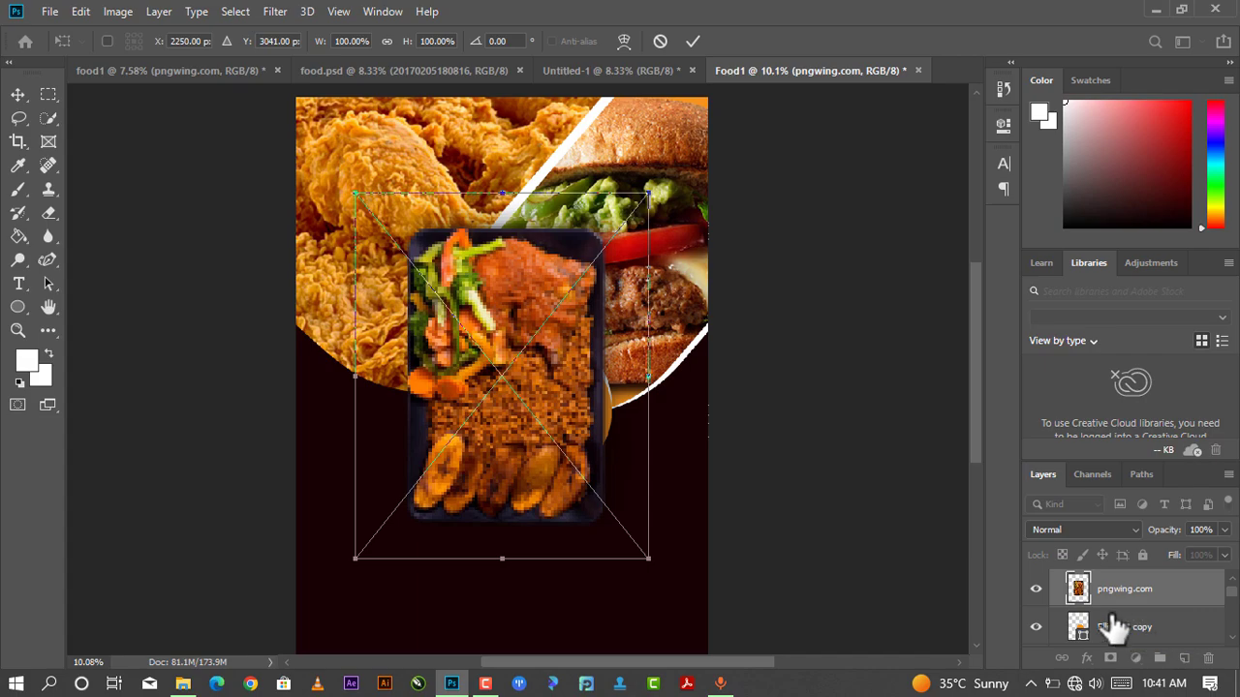
- Move and enlarge the plate photo to about 114%, then commit its placement
left_click_drag(543, 342, 601, 332)
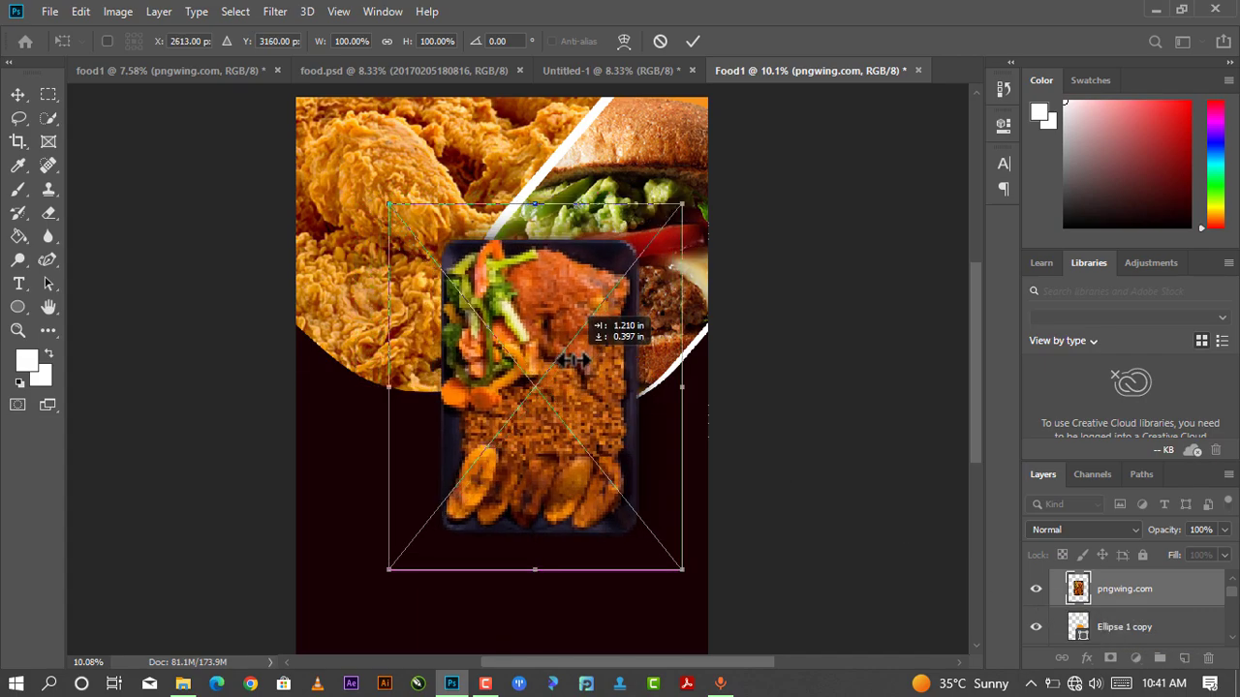
left_click_drag(674, 211, 715, 162)
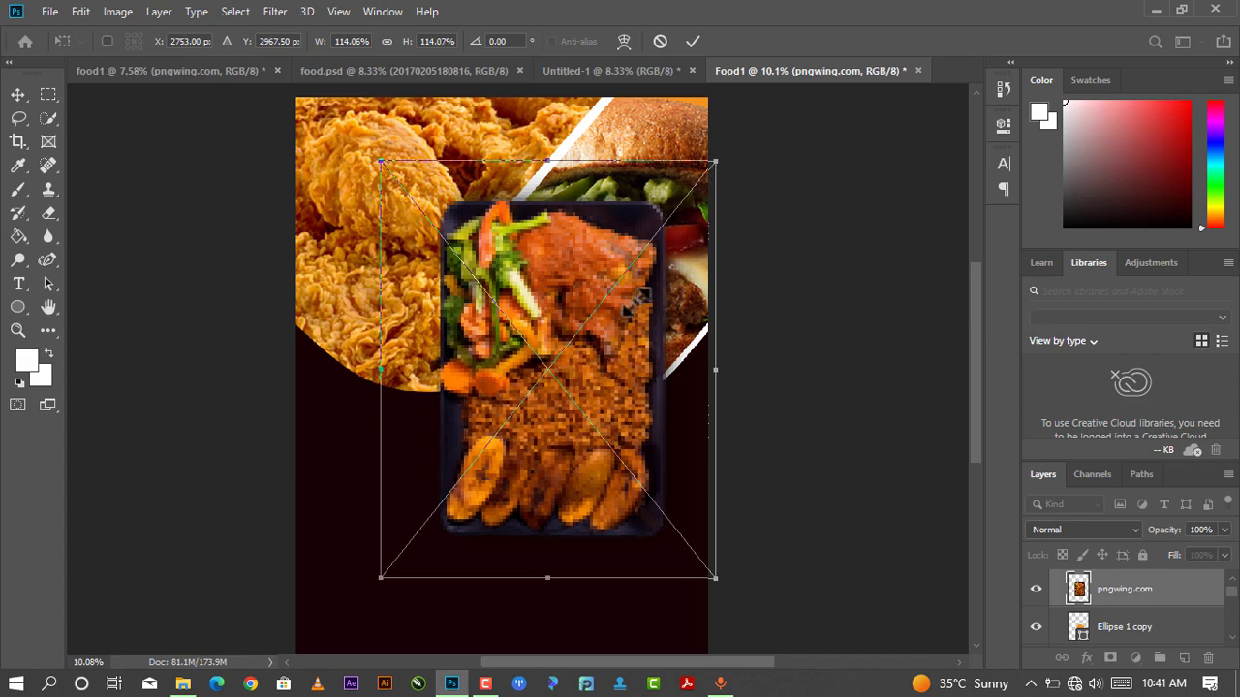
left_click_drag(625, 327, 620, 368)
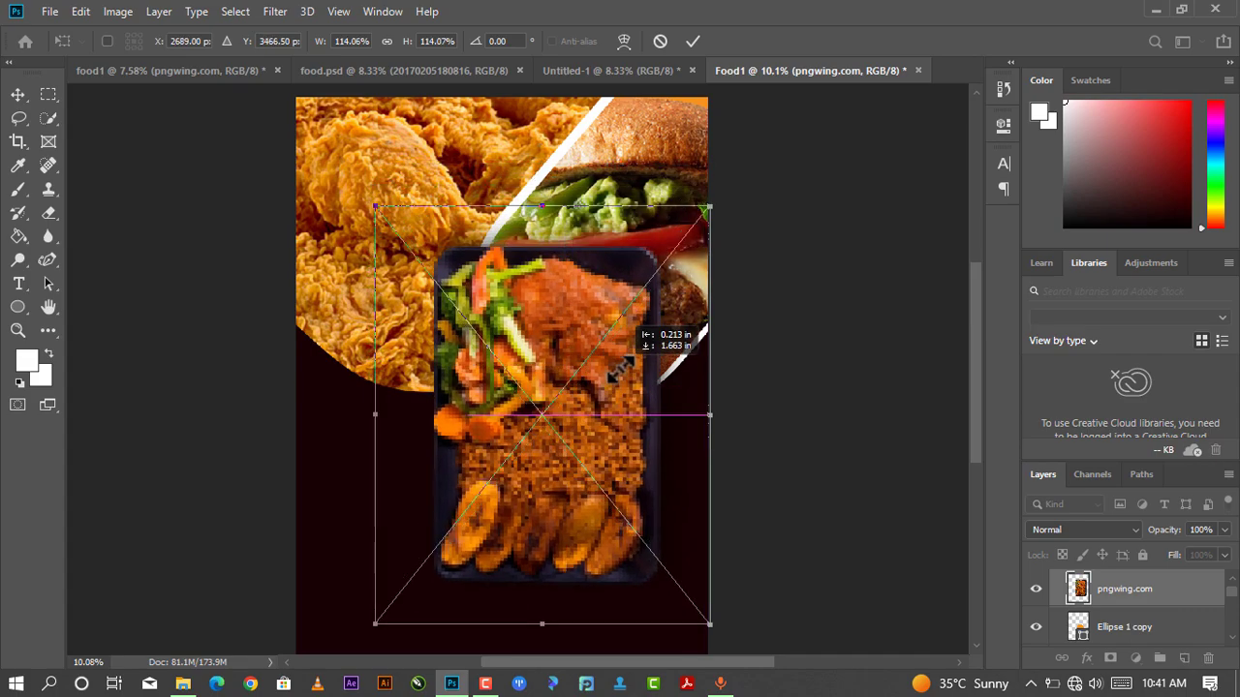
left_click(692, 40)
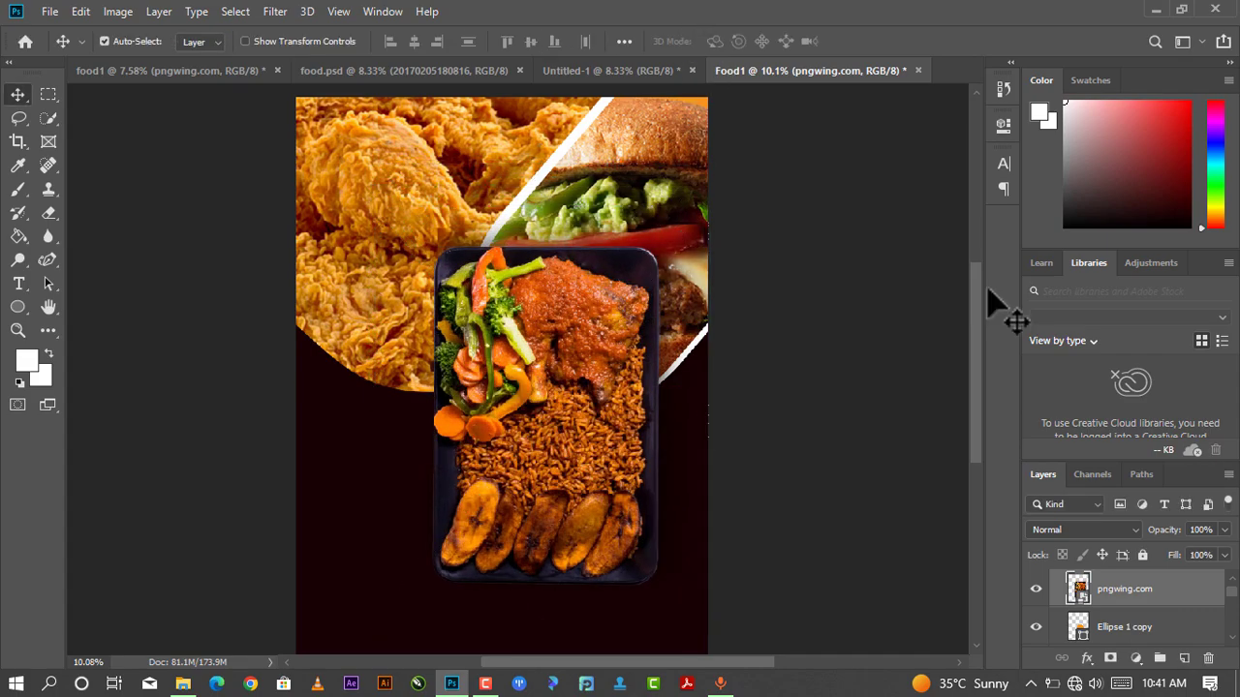
- Clip the plate photo to the orange circle and reposition the food inside it
right_click(1103, 594)
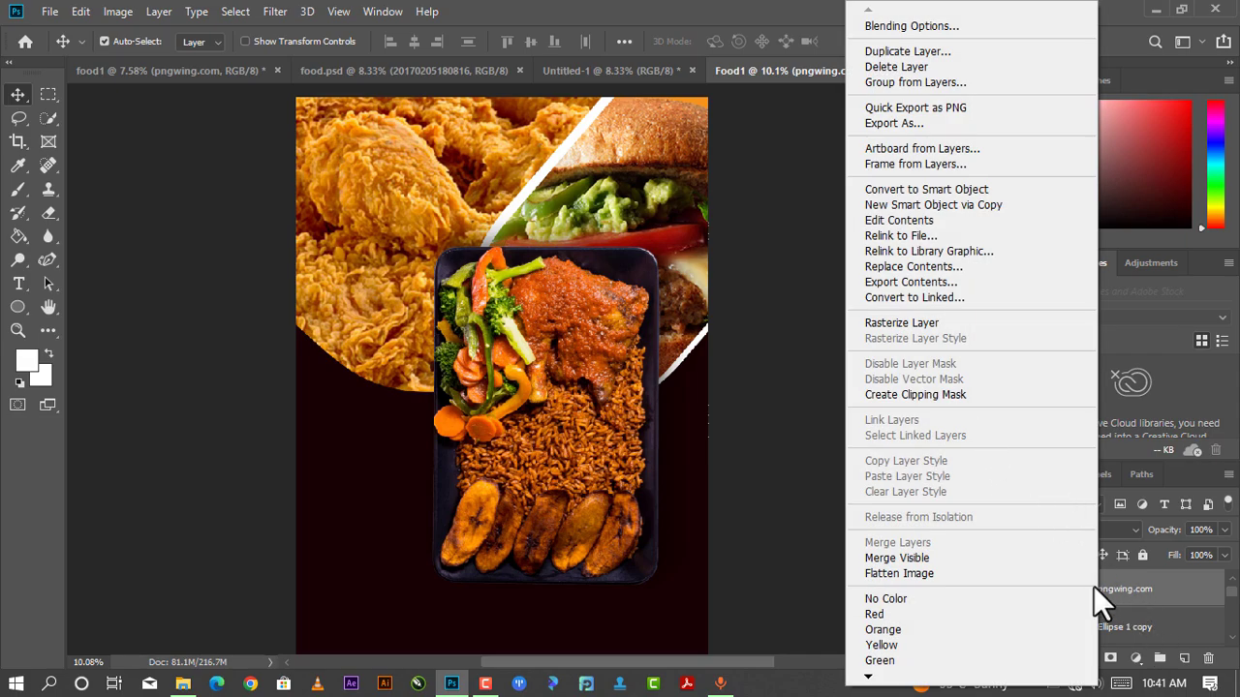
left_click(916, 391)
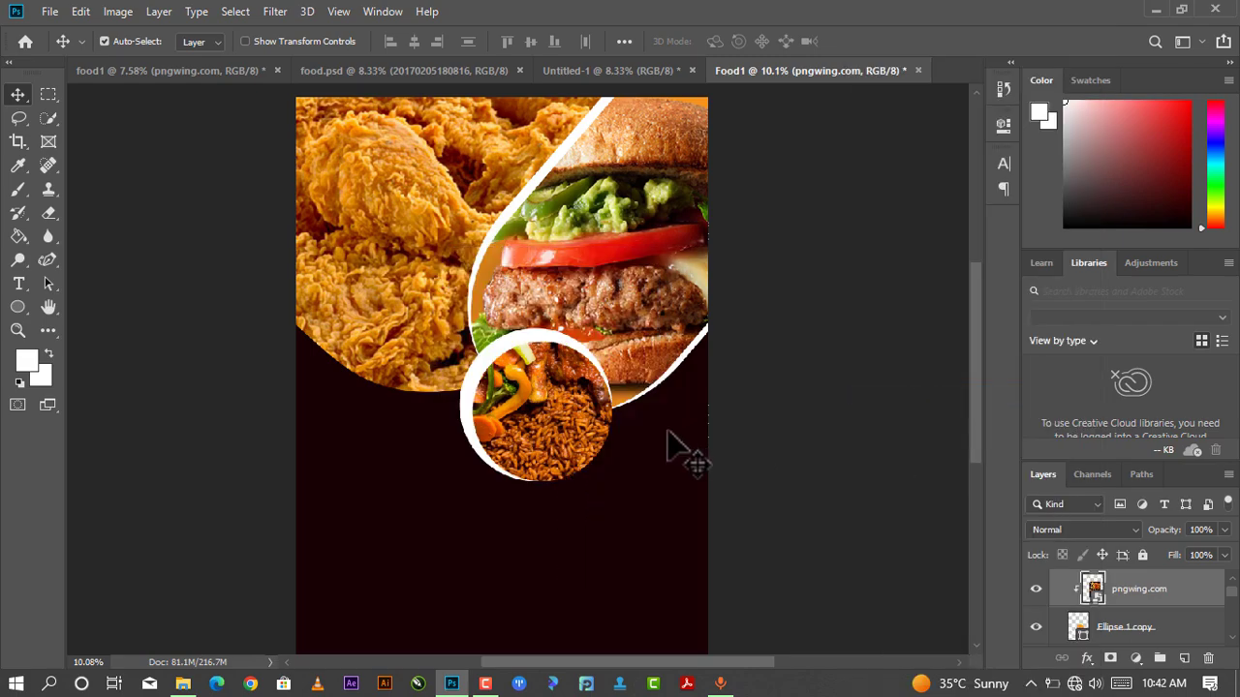
left_click_drag(575, 406, 590, 414)
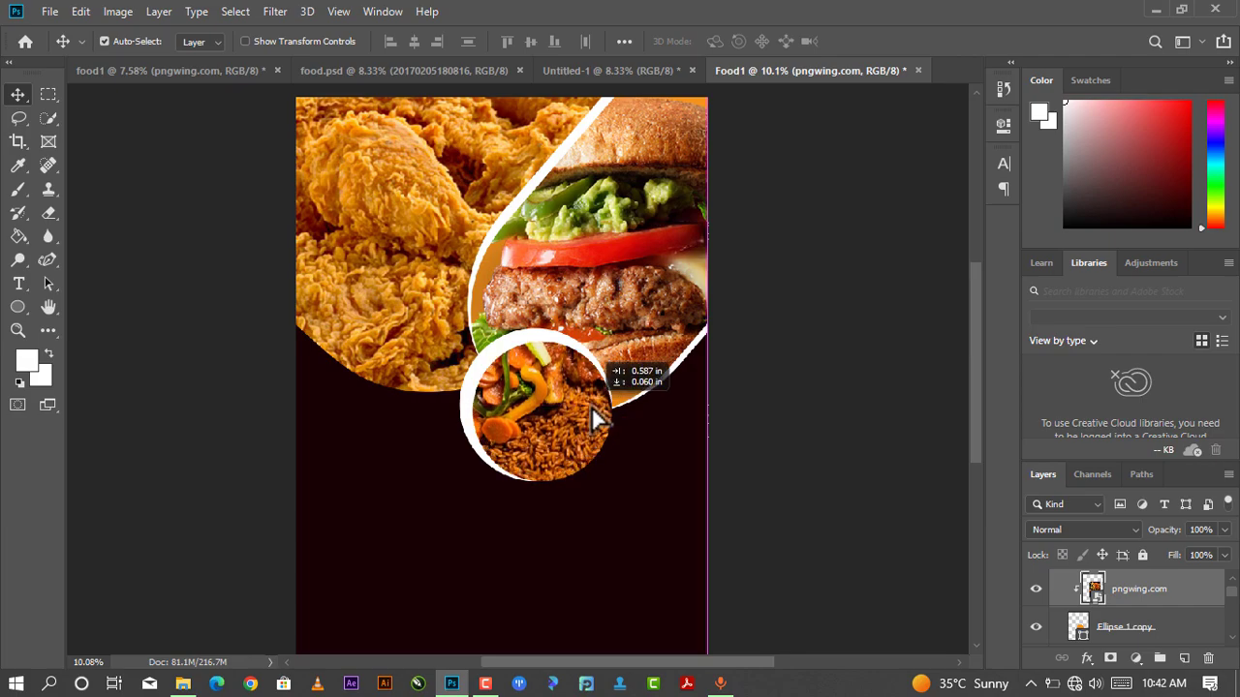
left_click_drag(590, 414, 593, 416)
- Select the photo together with Ellipse 1 copy and group them into Group 1
left_click_drag(1104, 630, 1109, 613)
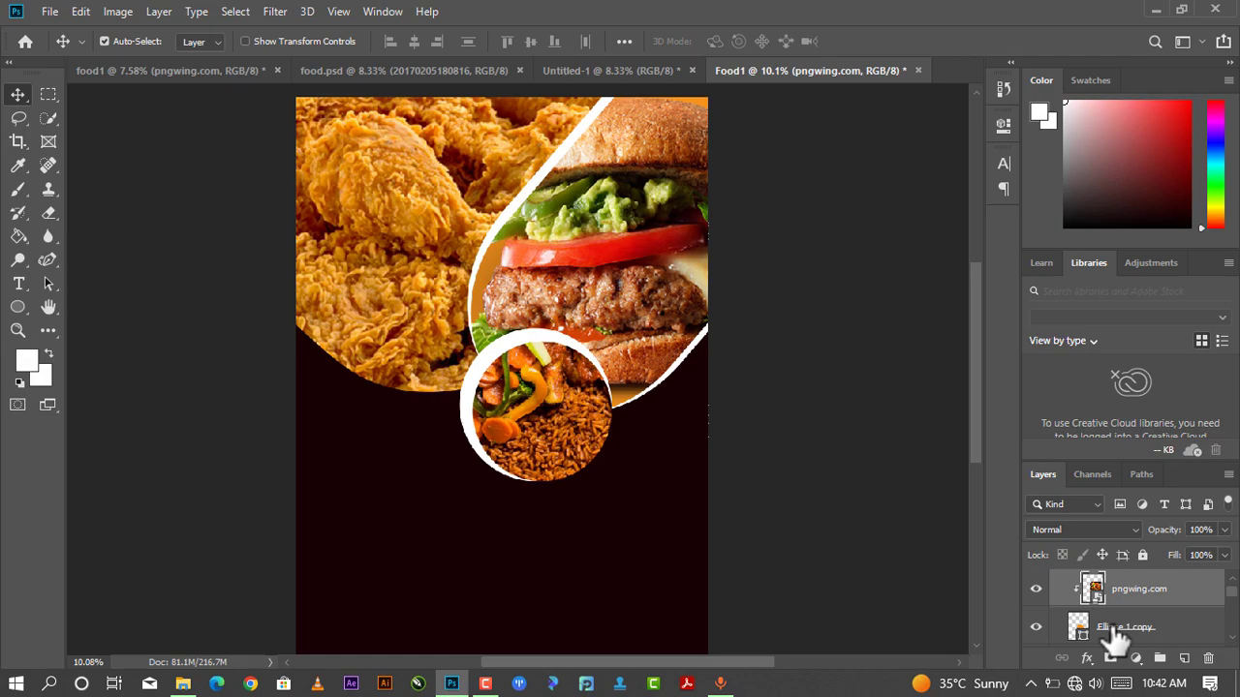
scroll(1146, 600, "down", 1)
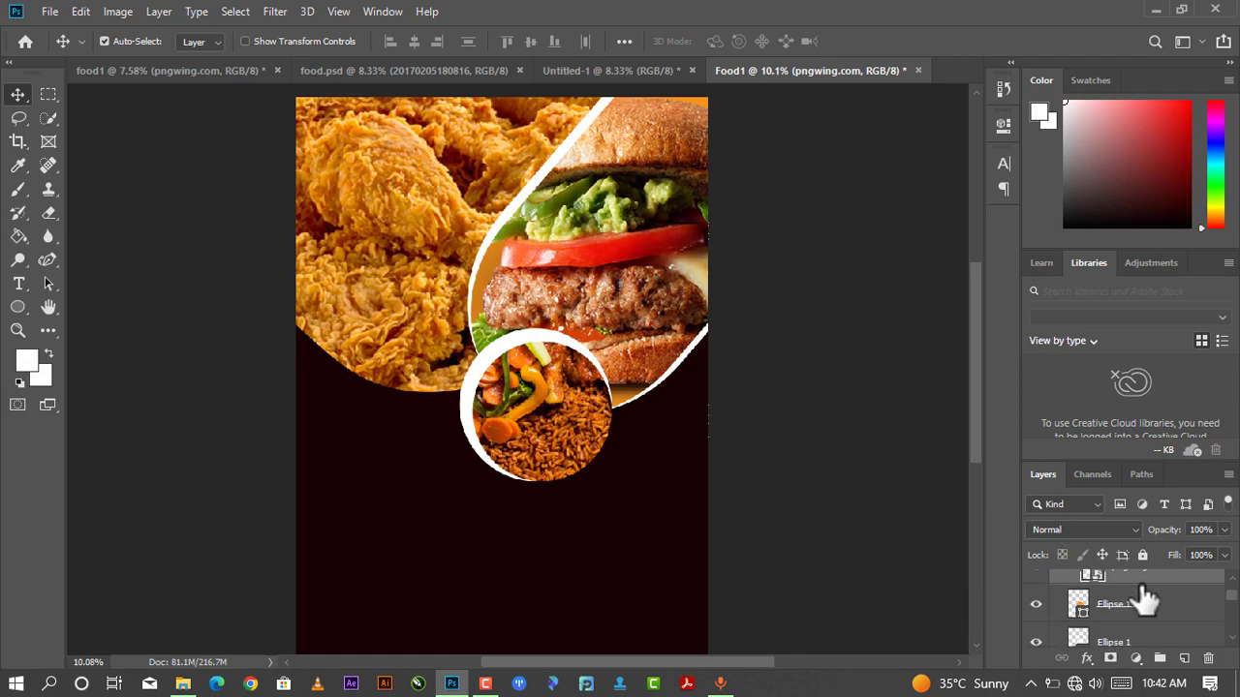
scroll(1146, 601, "up", 1)
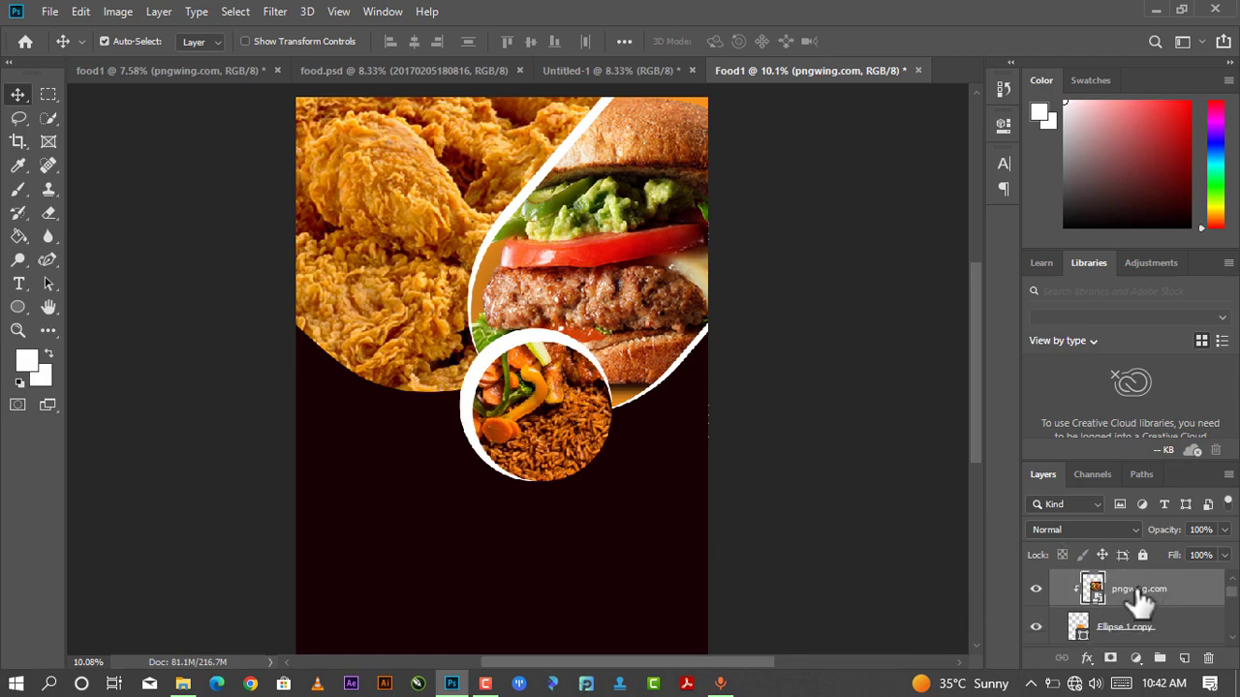
left_click(1152, 627, "ctrl")
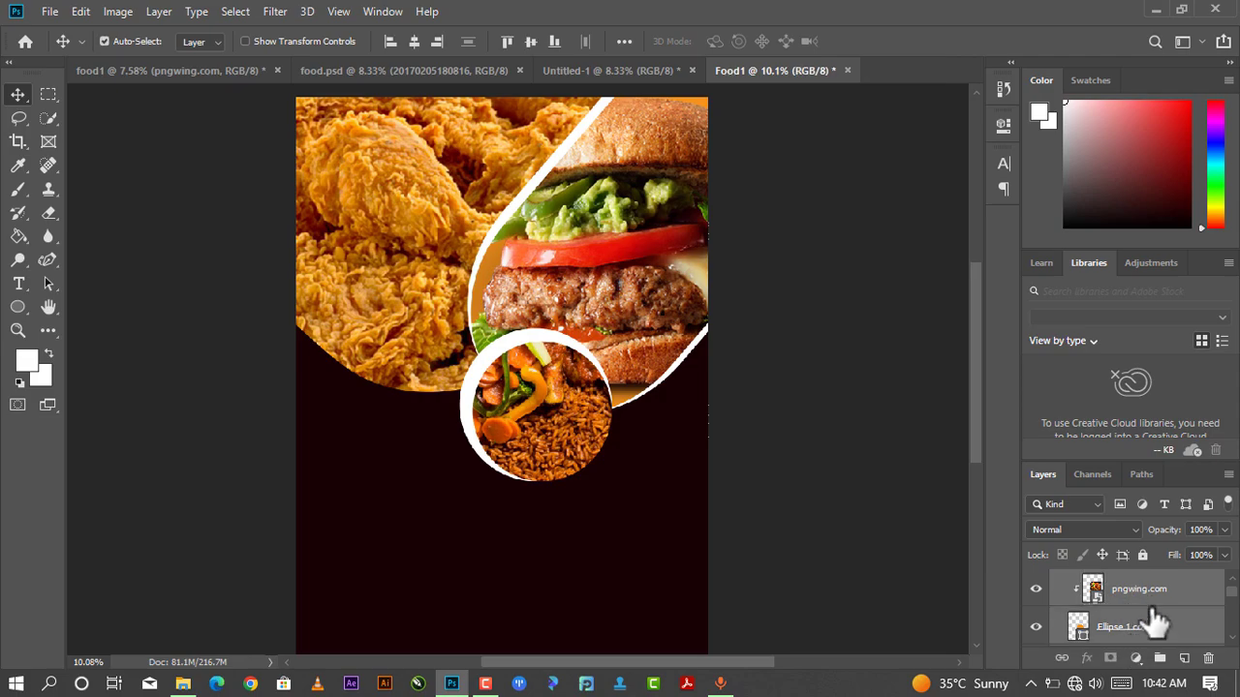
scroll(1155, 622, "down", 1)
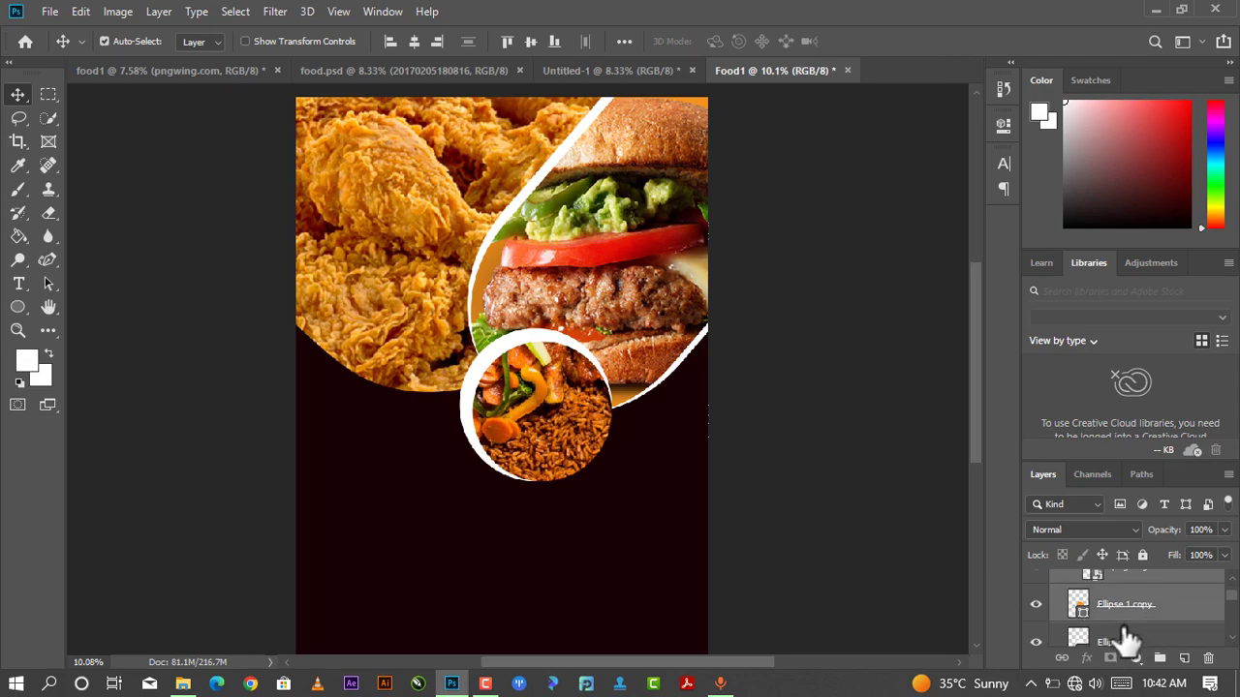
scroll(1138, 637, "up", 1)
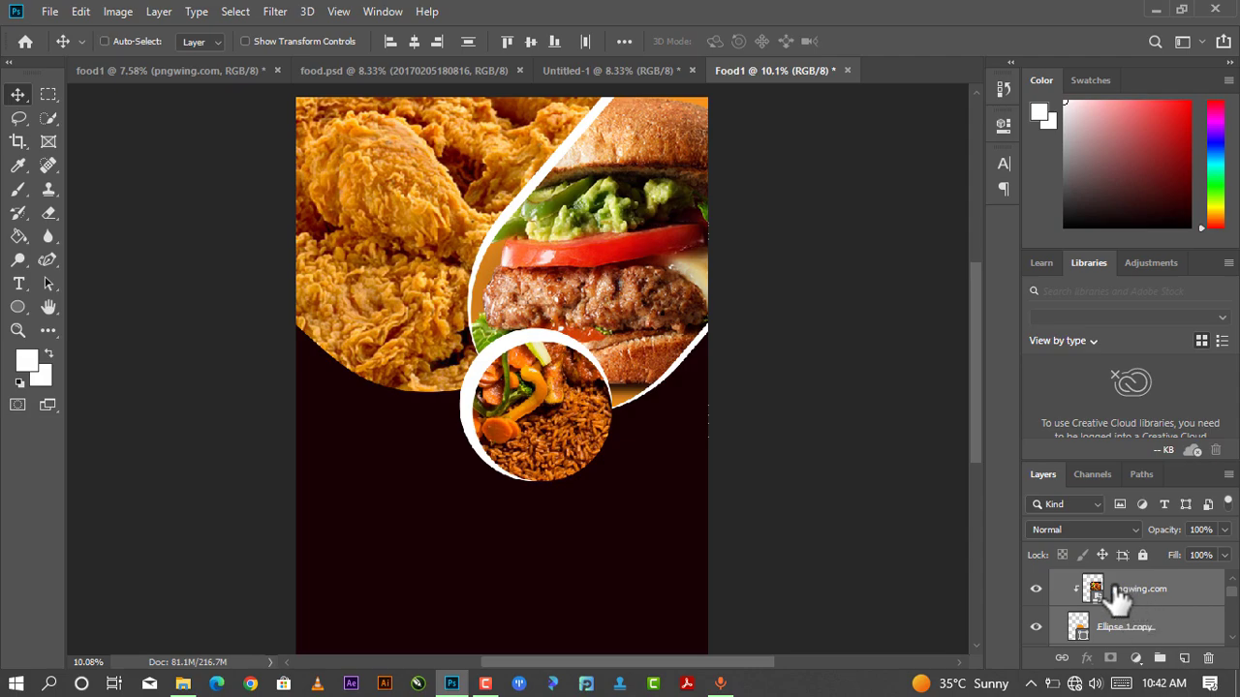
key("ctrl+g")
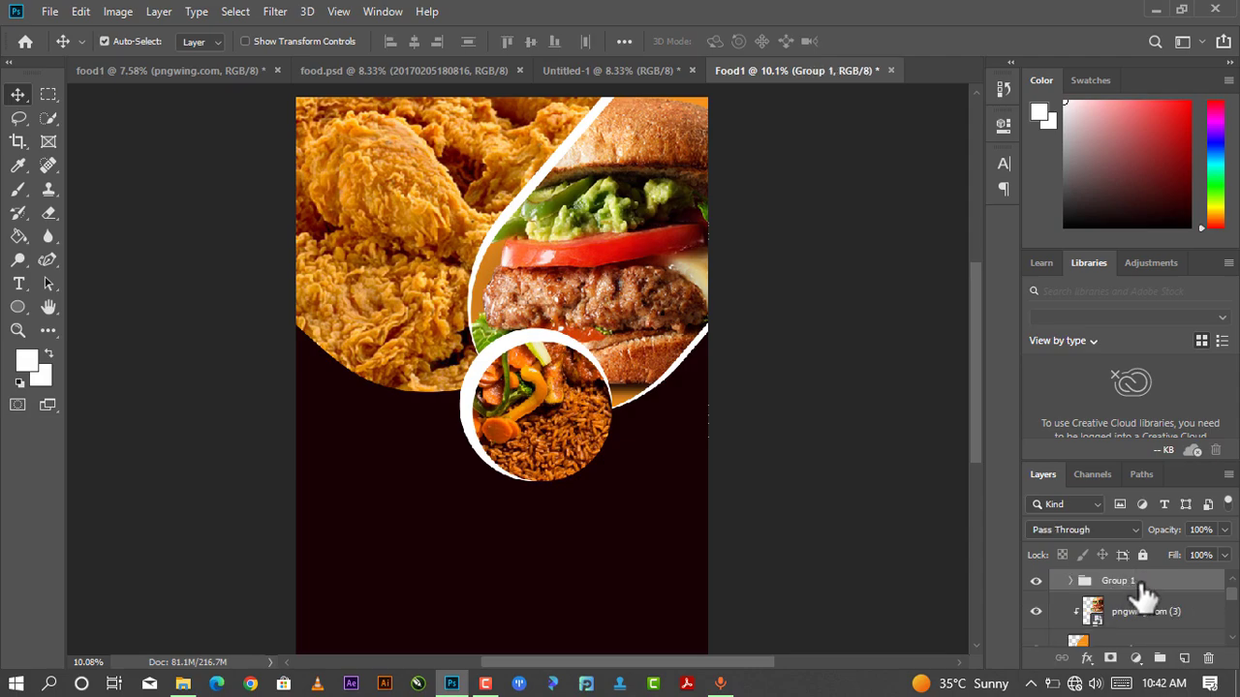
- Rename Group 1 to 'Circle'
double_click(1119, 582)
type("Circle")
key("Return")
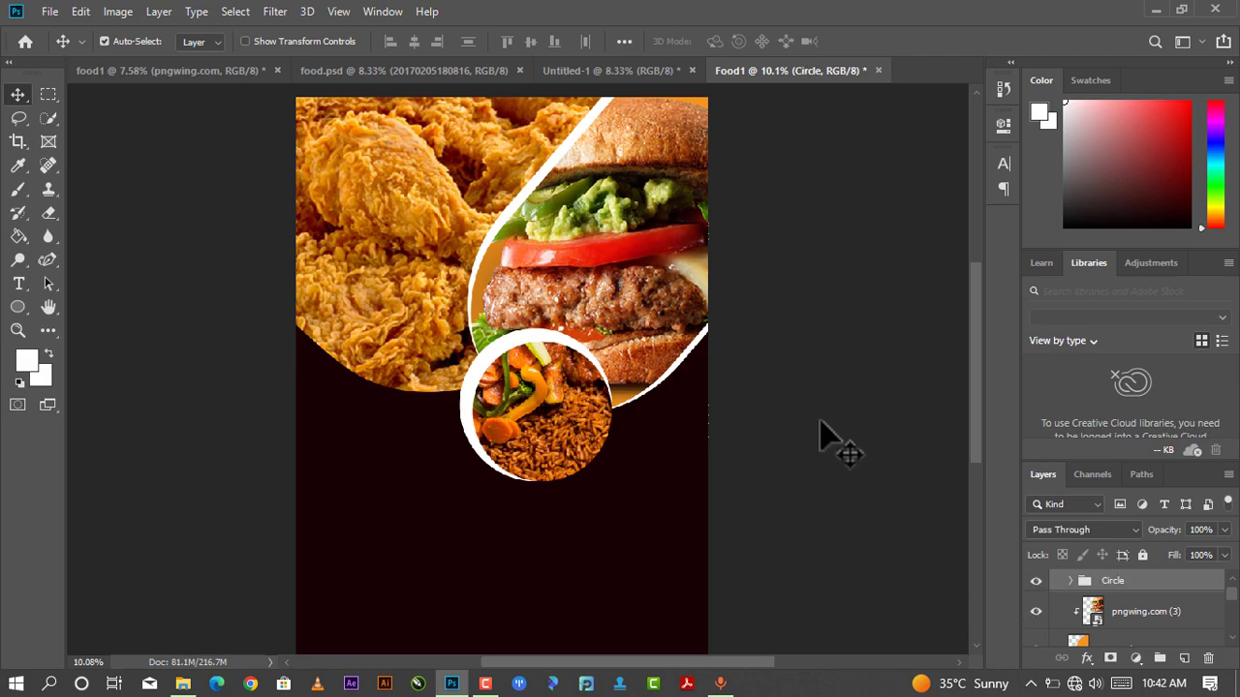
left_click(524, 393)
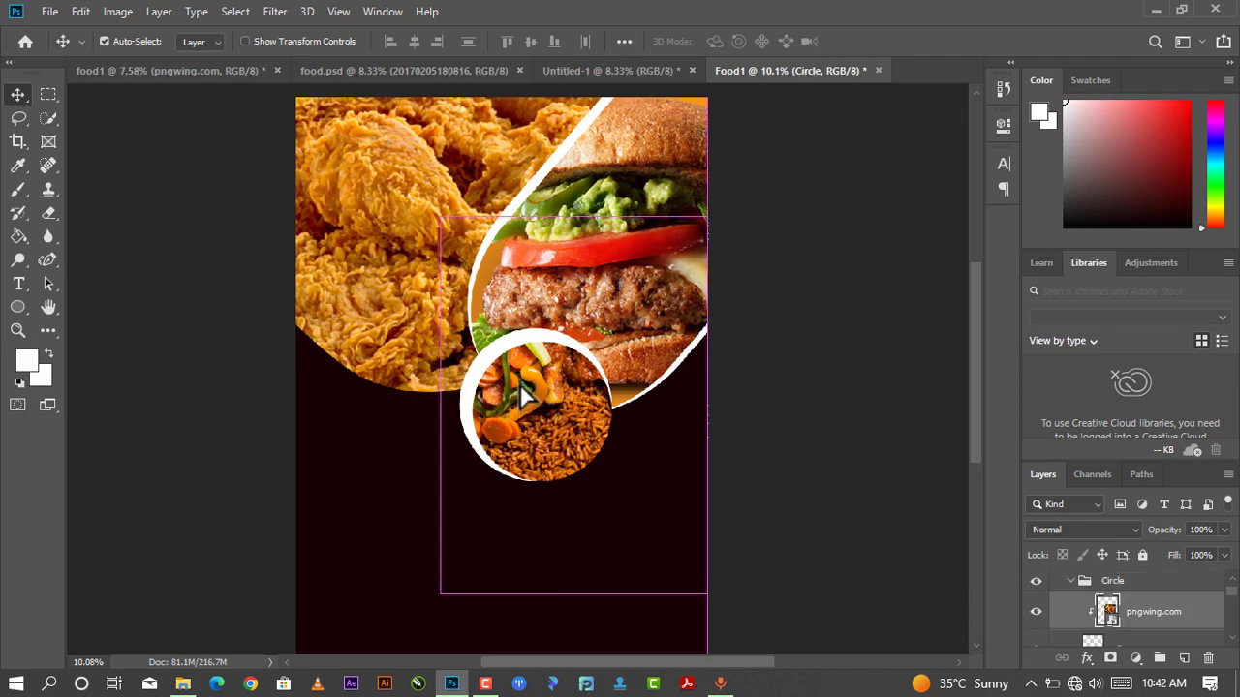
left_click_drag(523, 393, 519, 386)
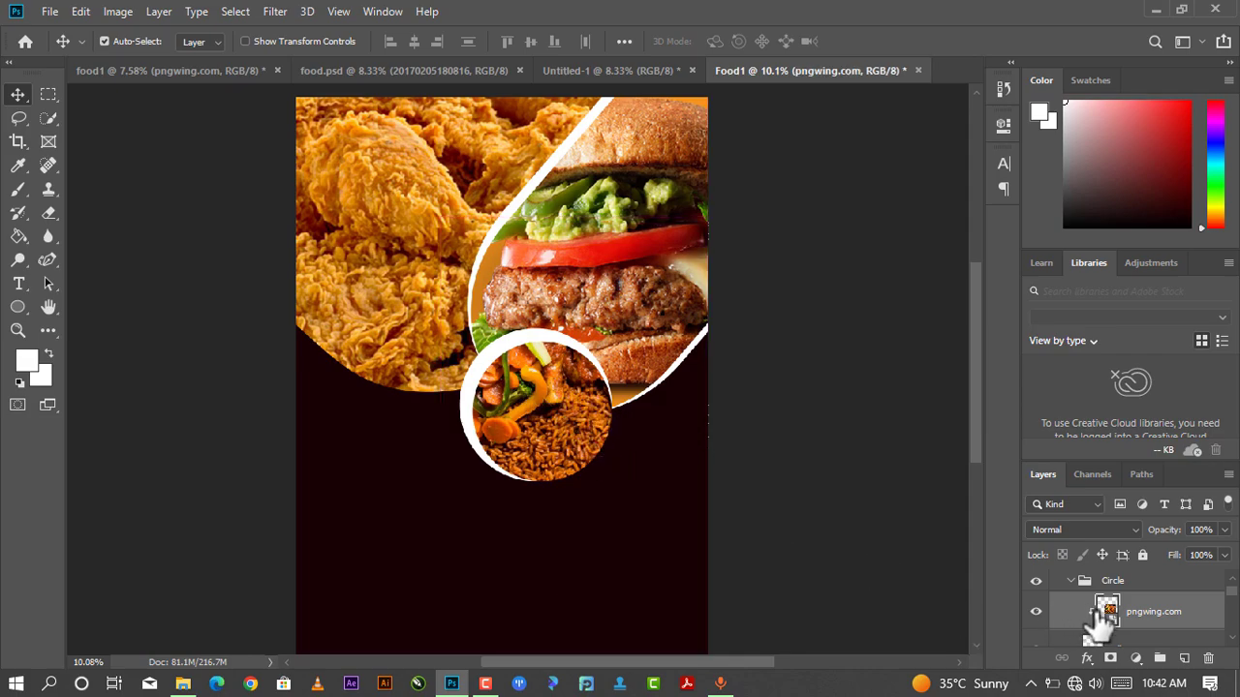
scroll(1085, 605, "up", 1)
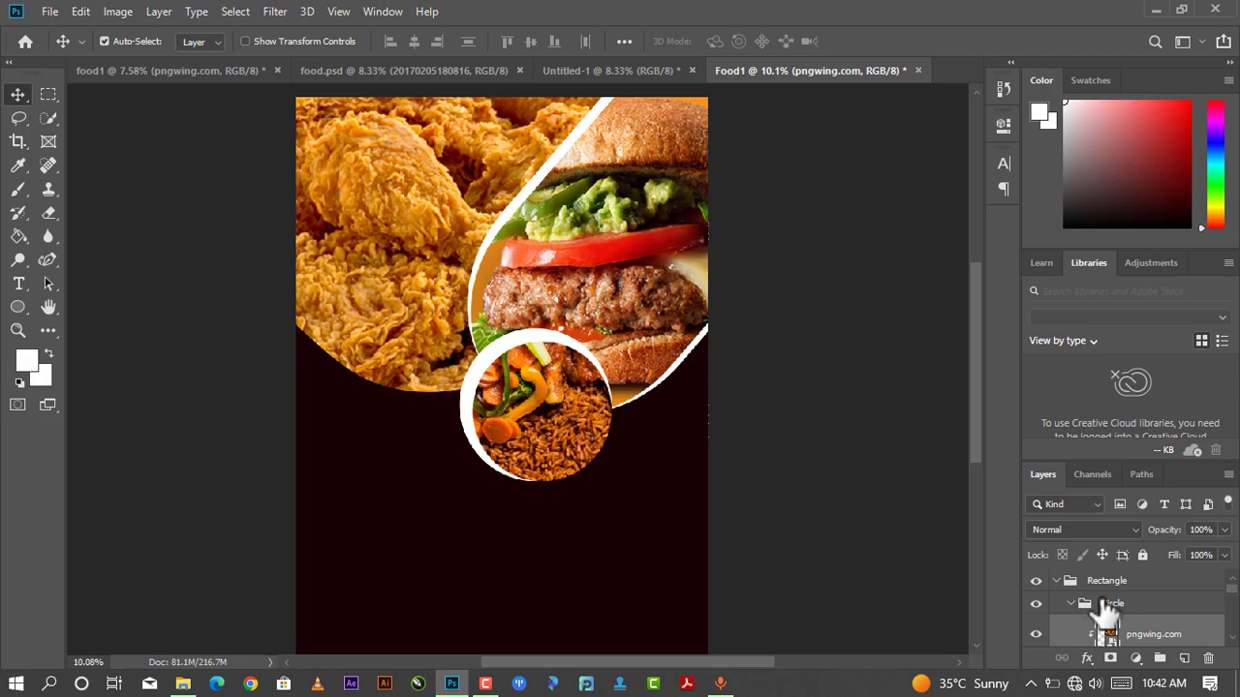
- Open Blending Options for the Circle group and move the dialog aside
right_click(1104, 605)
left_click(1013, 28)
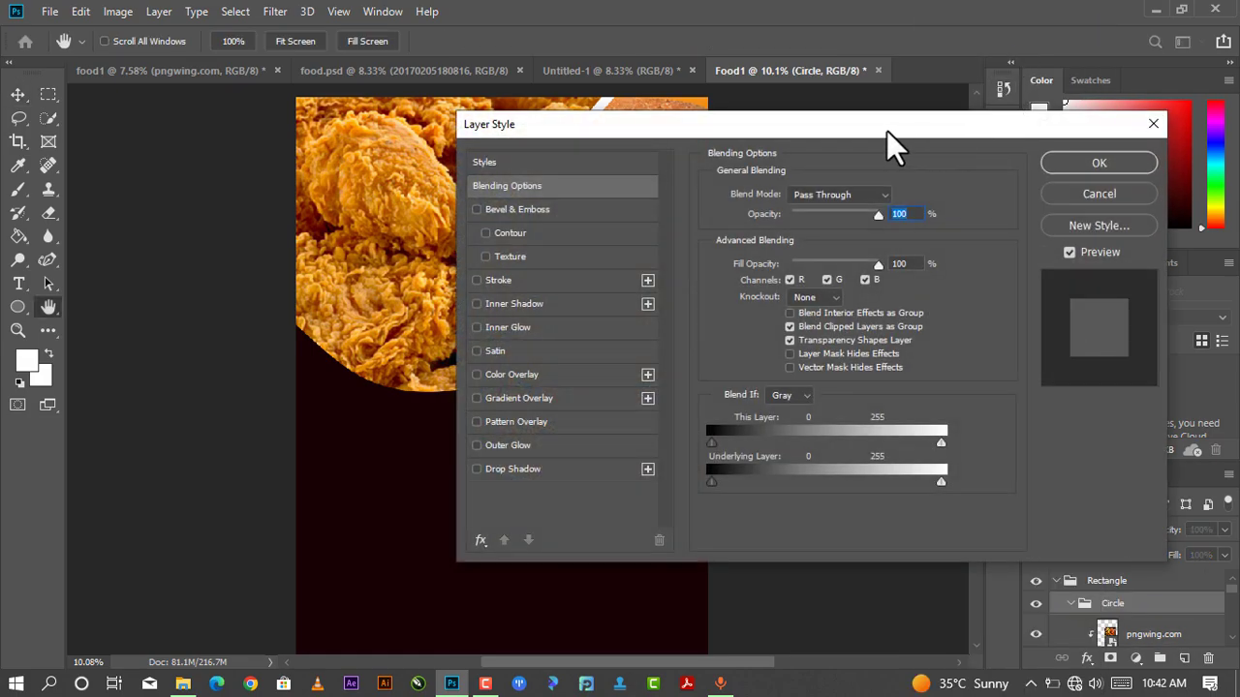
left_click_drag(813, 138, 1039, 134)
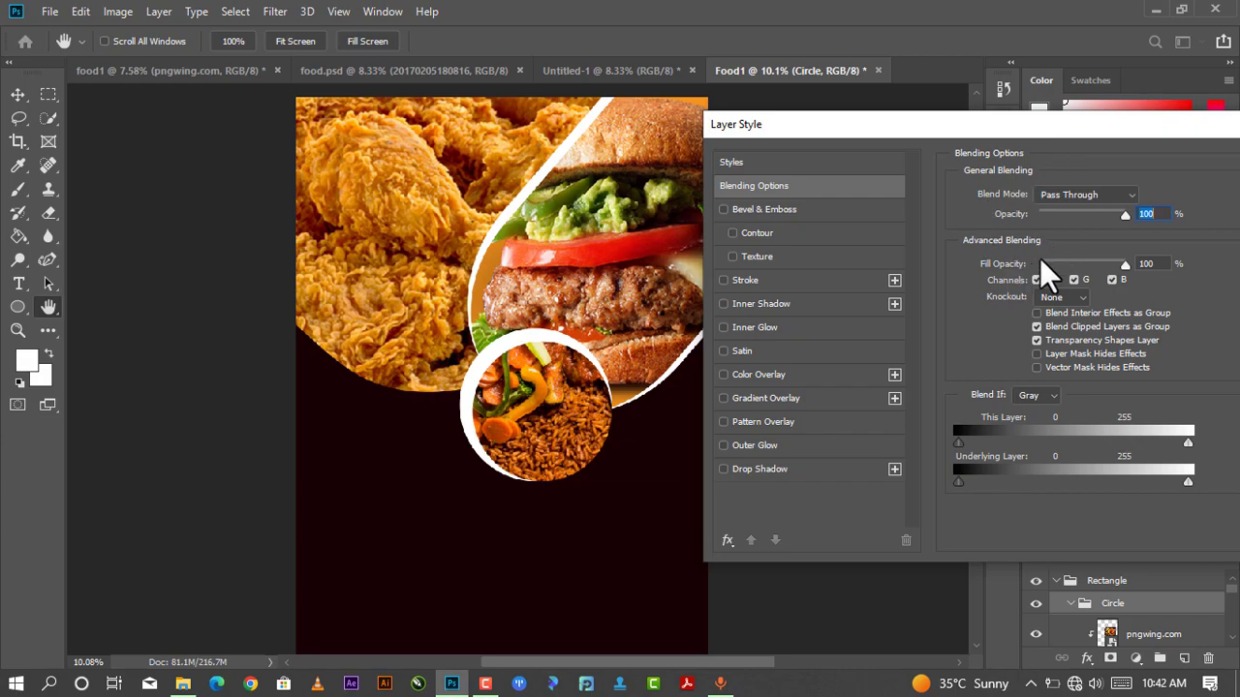
- Add a Drop Shadow to Circle: opacity 91%, distance 12 px, spread 33%, size 131 px
left_click(724, 470)
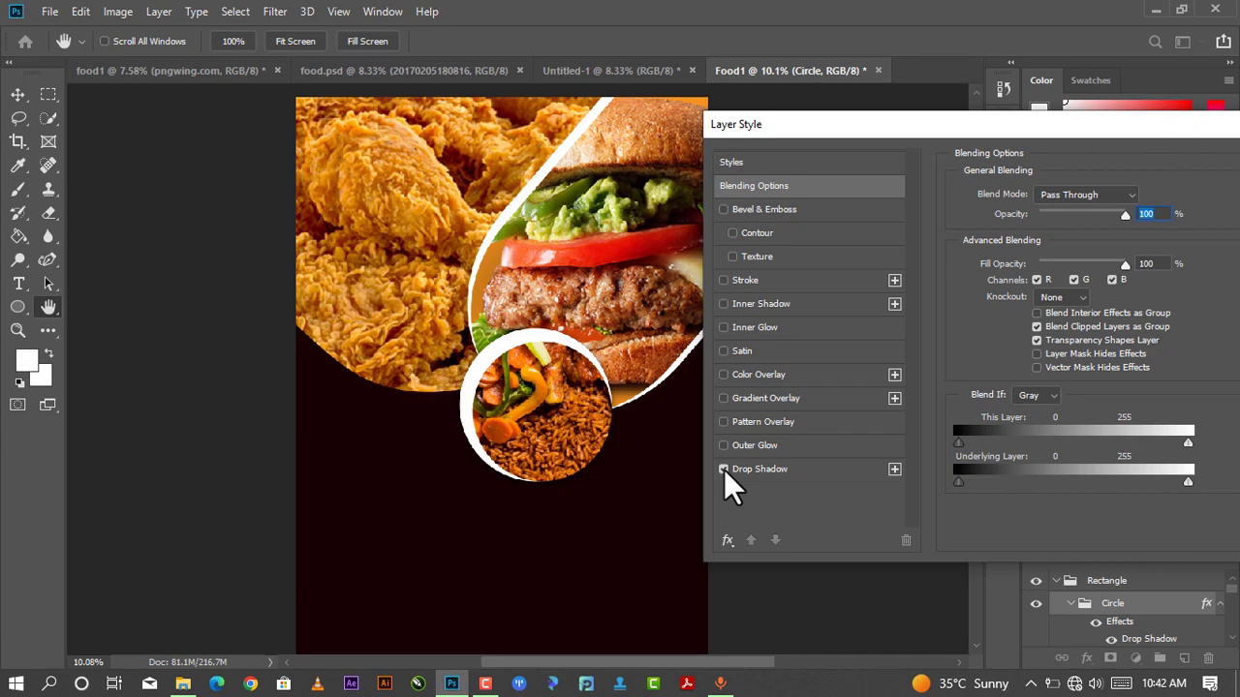
left_click(839, 471)
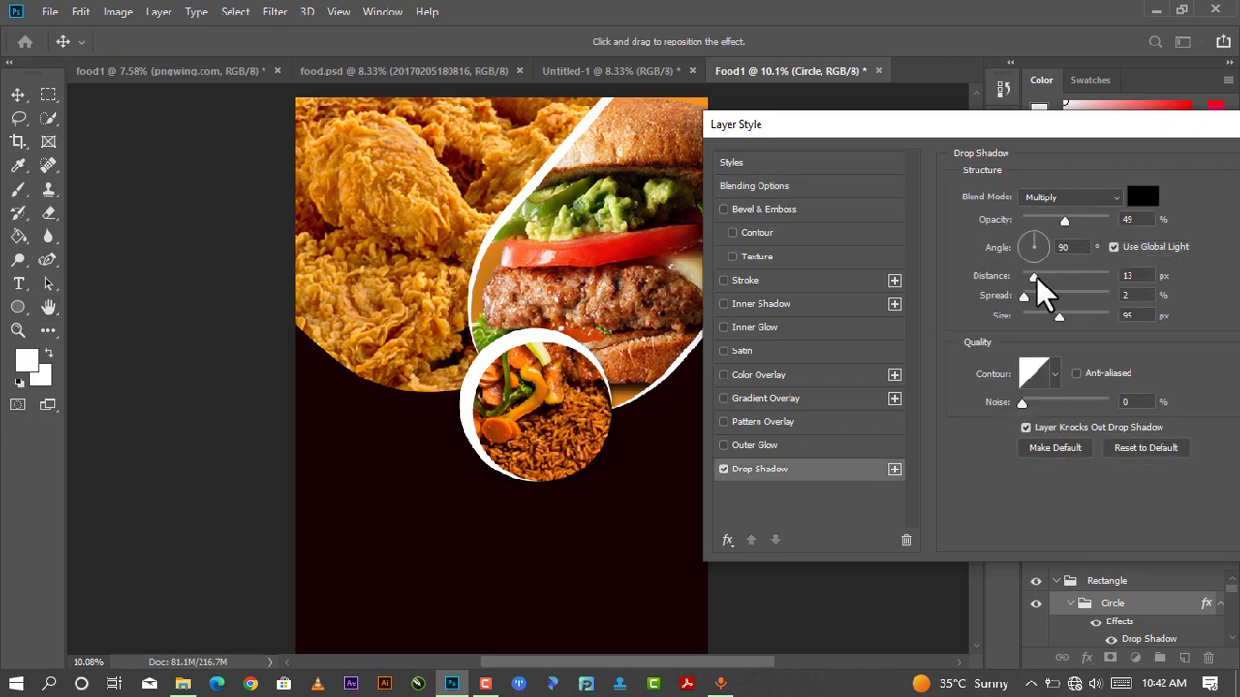
left_click_drag(1034, 277, 1050, 281)
left_click_drag(1051, 278, 1040, 300)
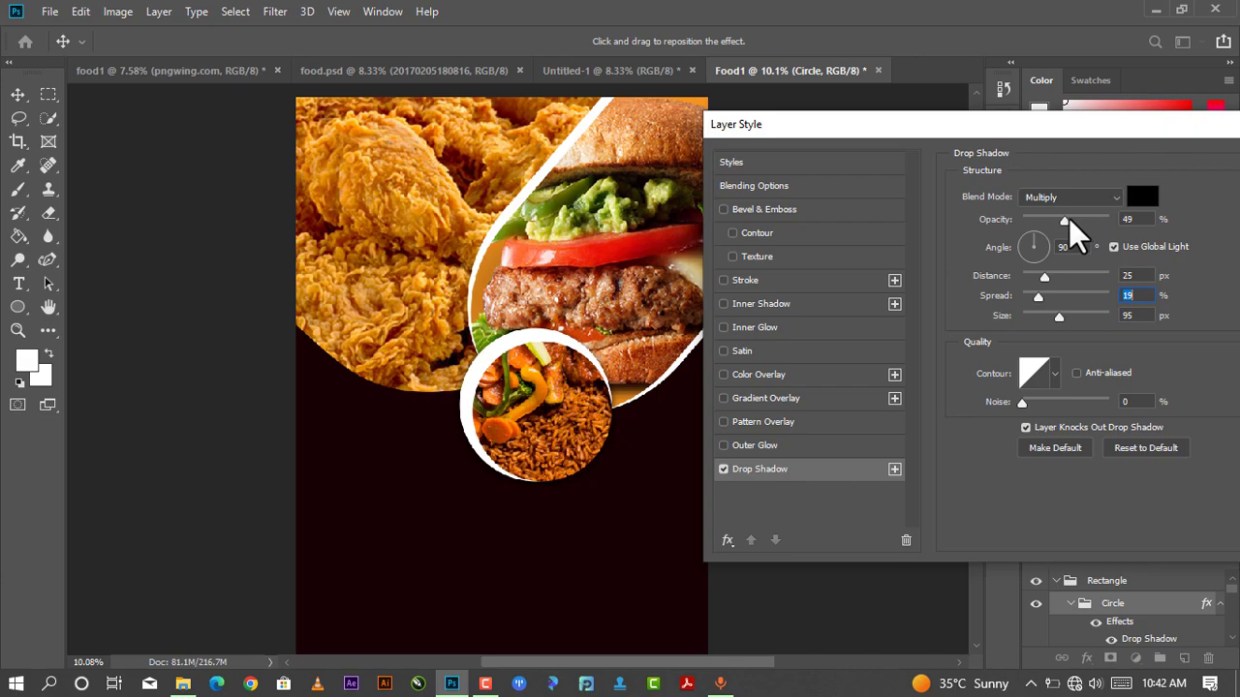
left_click_drag(1065, 221, 1100, 222)
mouse_move(1044, 277)
left_mouse_down()
mouse_move(1058, 277)
mouse_move(1044, 275)
left_mouse_up()
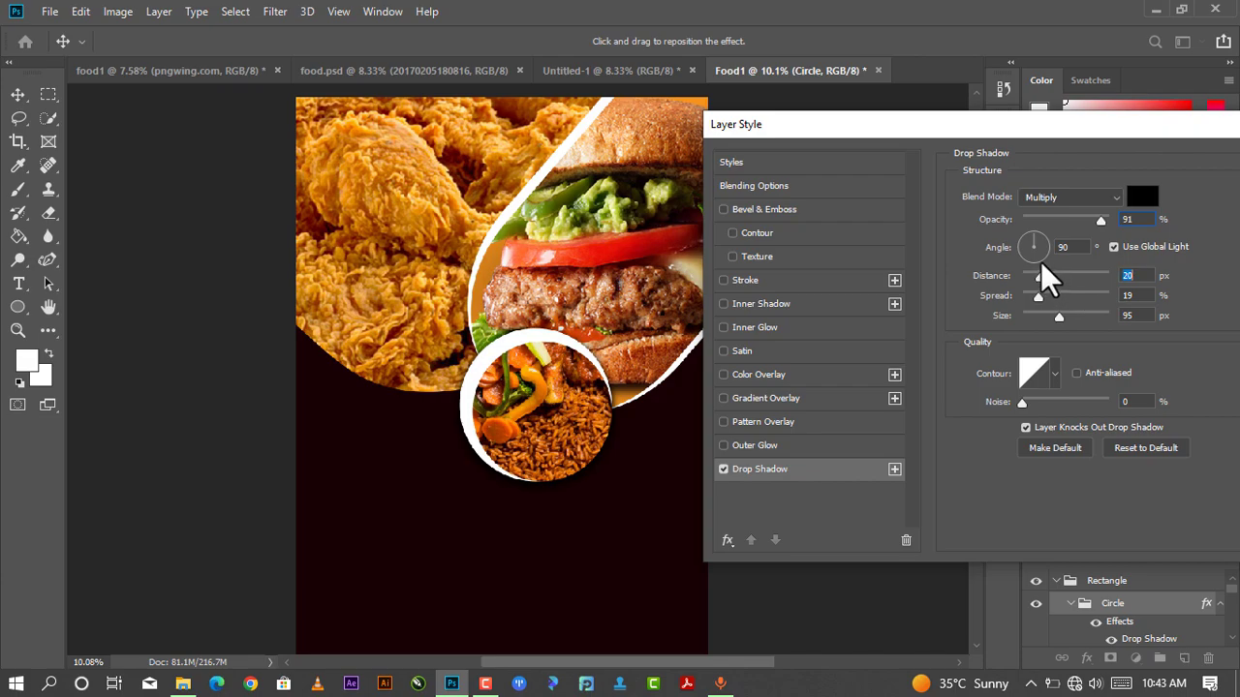
mouse_move(1044, 271)
left_mouse_down()
mouse_move(1038, 296)
mouse_move(1055, 307)
left_mouse_up()
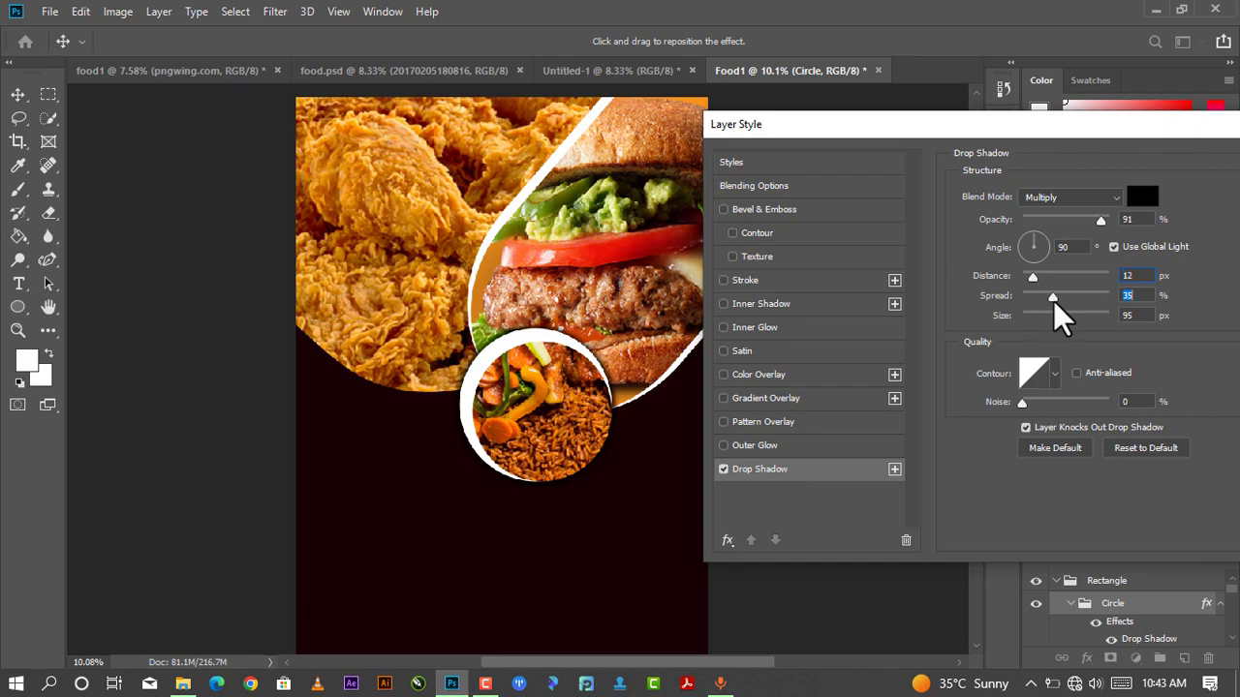
left_click_drag(1055, 307, 1068, 318)
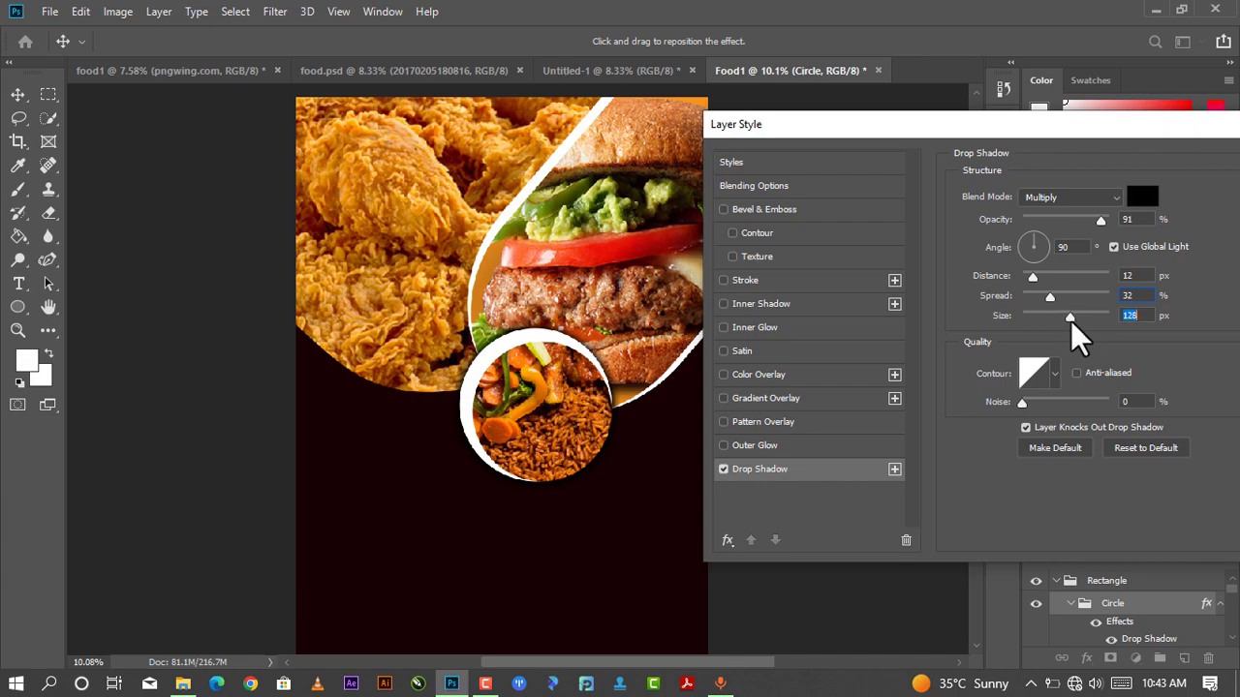
left_click_drag(1068, 320, 1114, 347)
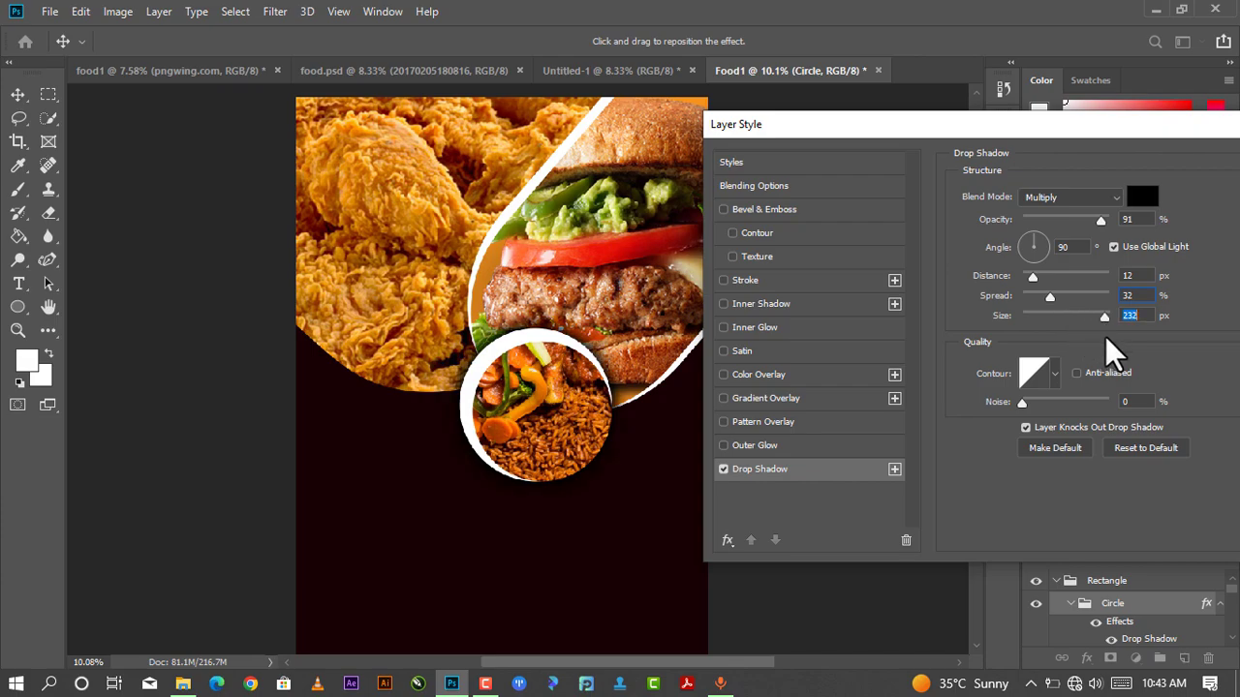
left_click(1051, 297)
left_click_drag(1050, 296, 1035, 297)
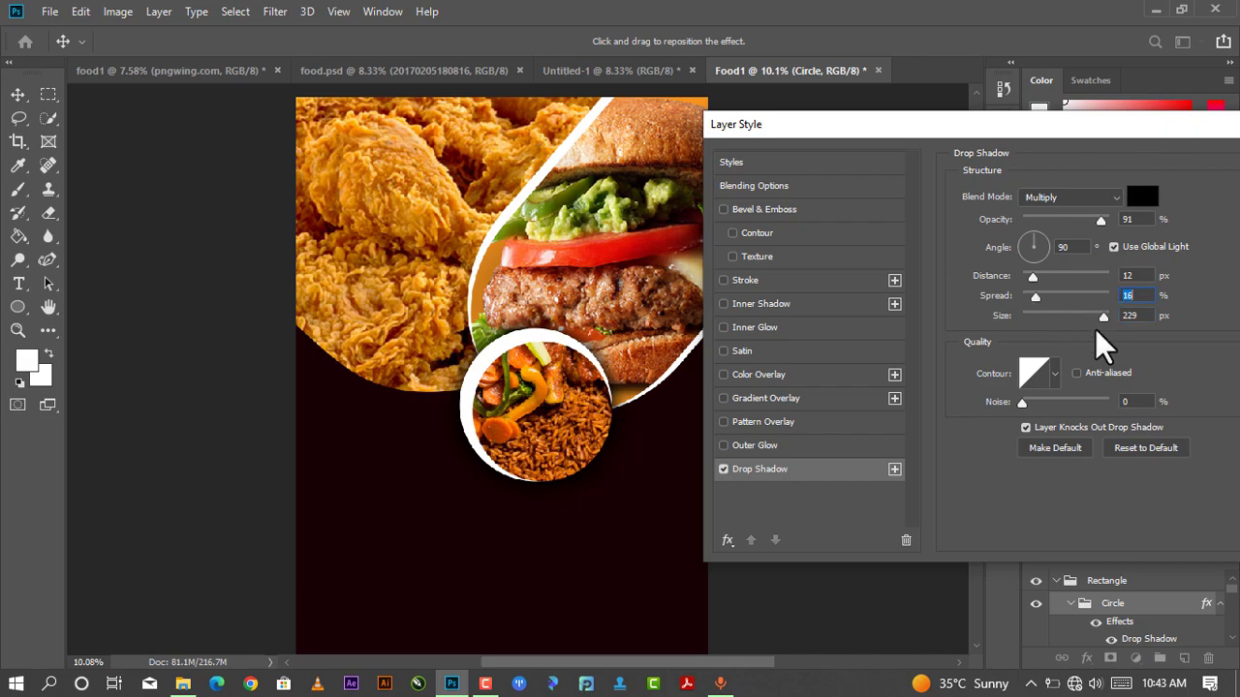
mouse_move(1104, 318)
left_mouse_down()
mouse_move(1071, 320)
mouse_move(1045, 298)
mouse_move(1052, 308)
left_mouse_up()
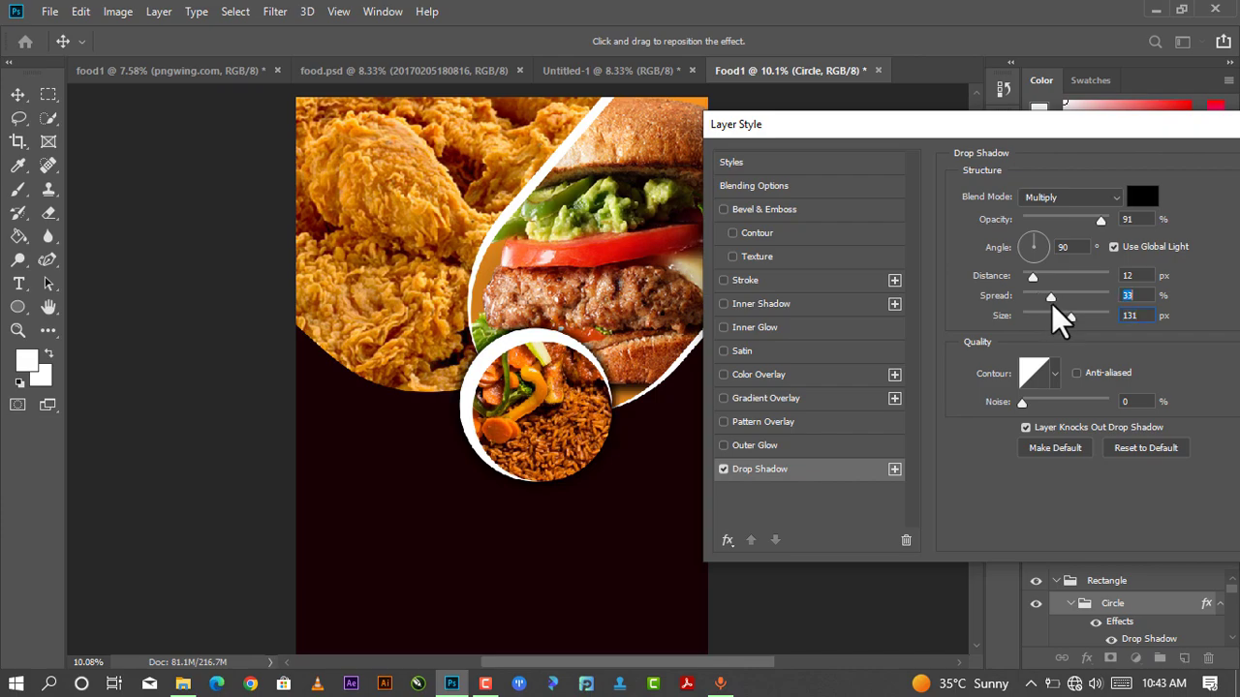
left_click_drag(1104, 124, 936, 110)
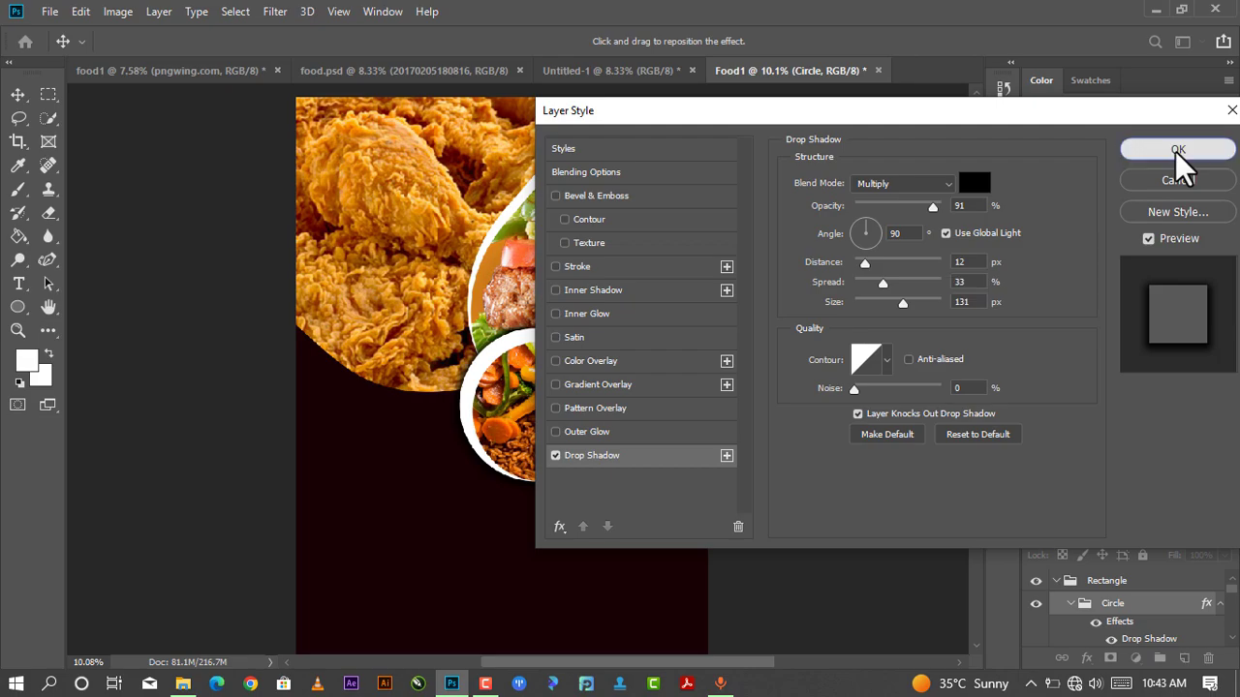
left_click(1177, 150)
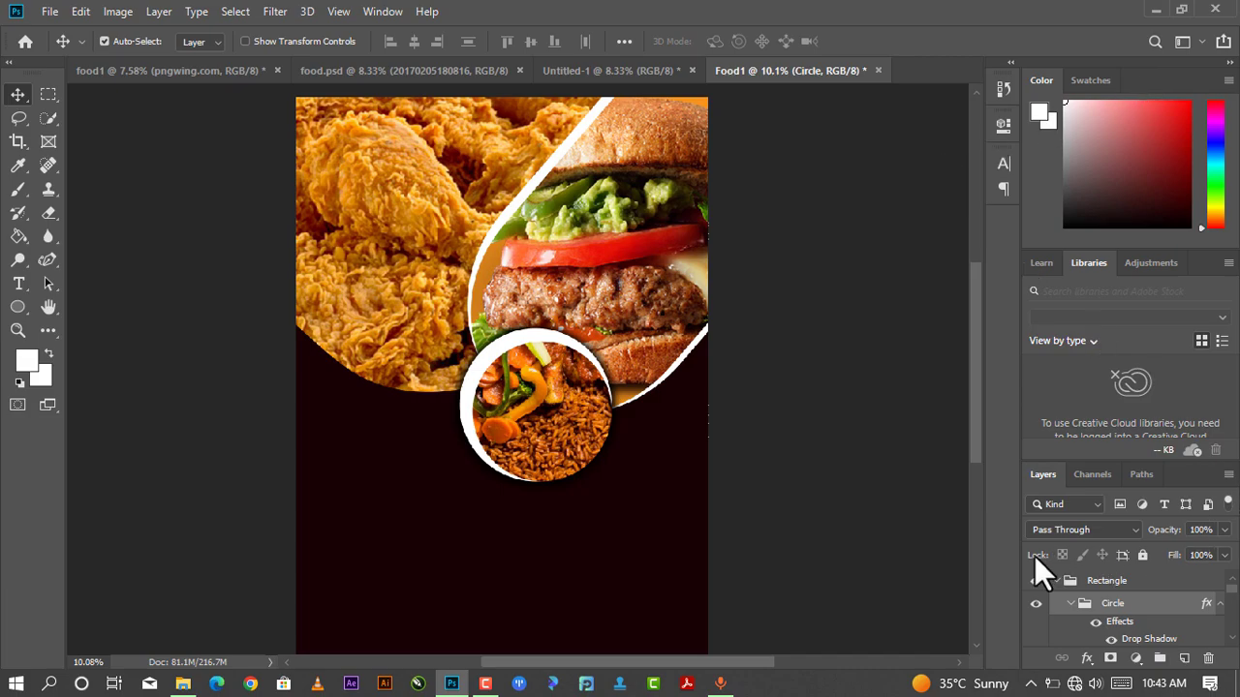
- Collapse the Rectangle group in the Layers panel and zoom in on the flyer
left_click(1054, 585)
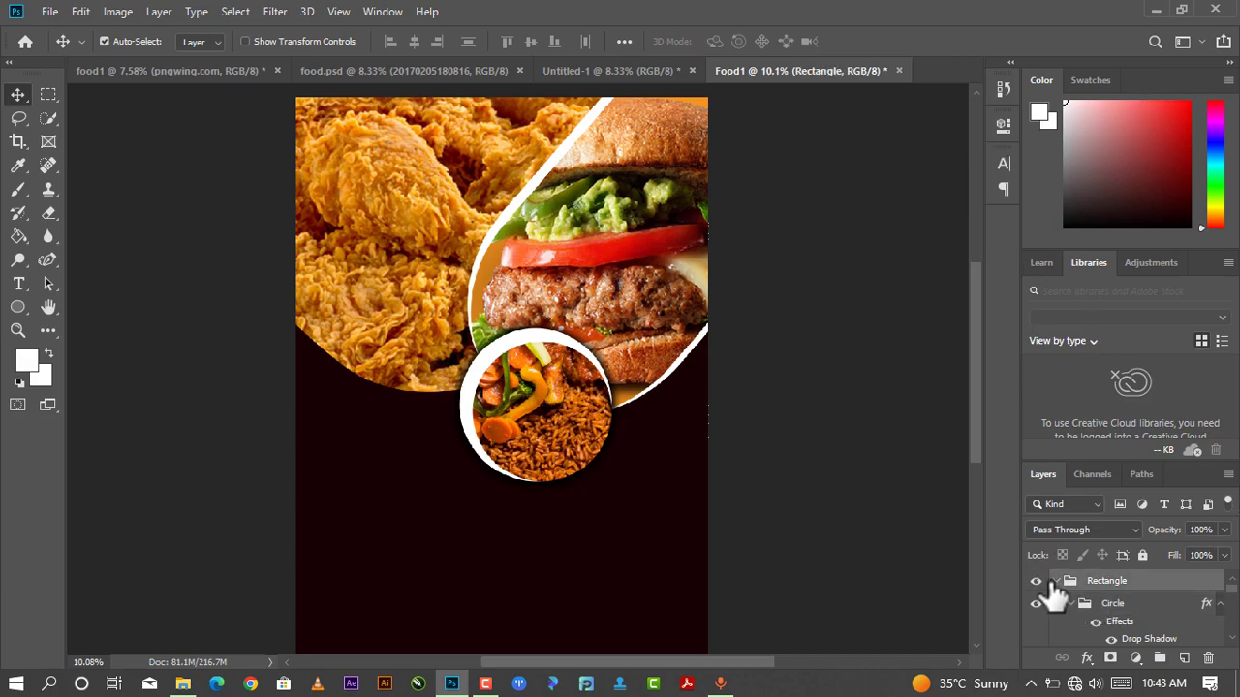
left_click(1056, 582)
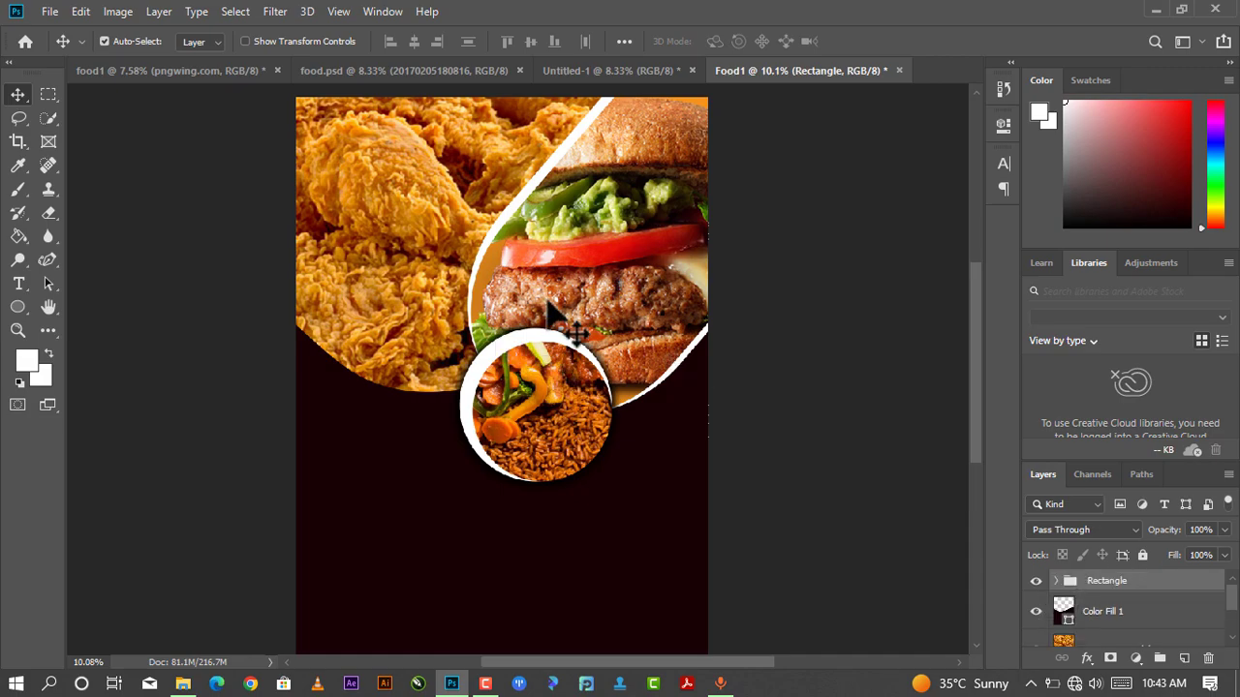
left_click(534, 233)
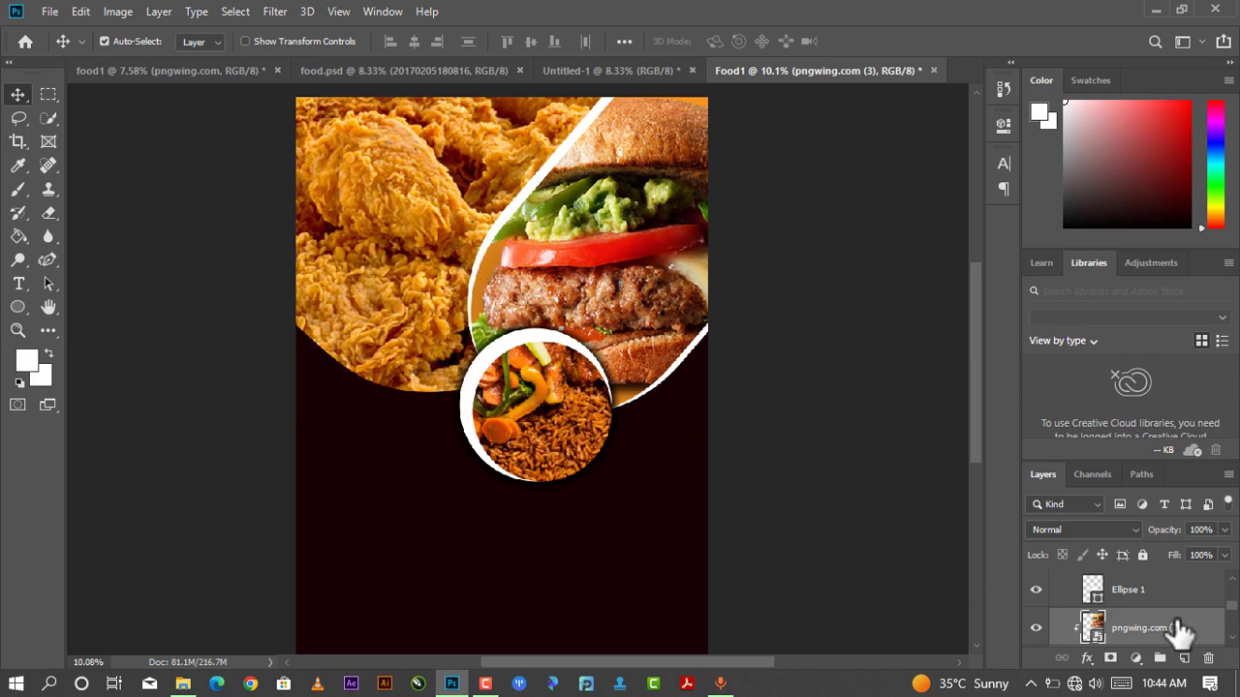
scroll(1177, 630, "down", 1)
scroll(1162, 630, "down", 1)
scroll(1159, 630, "up", 2)
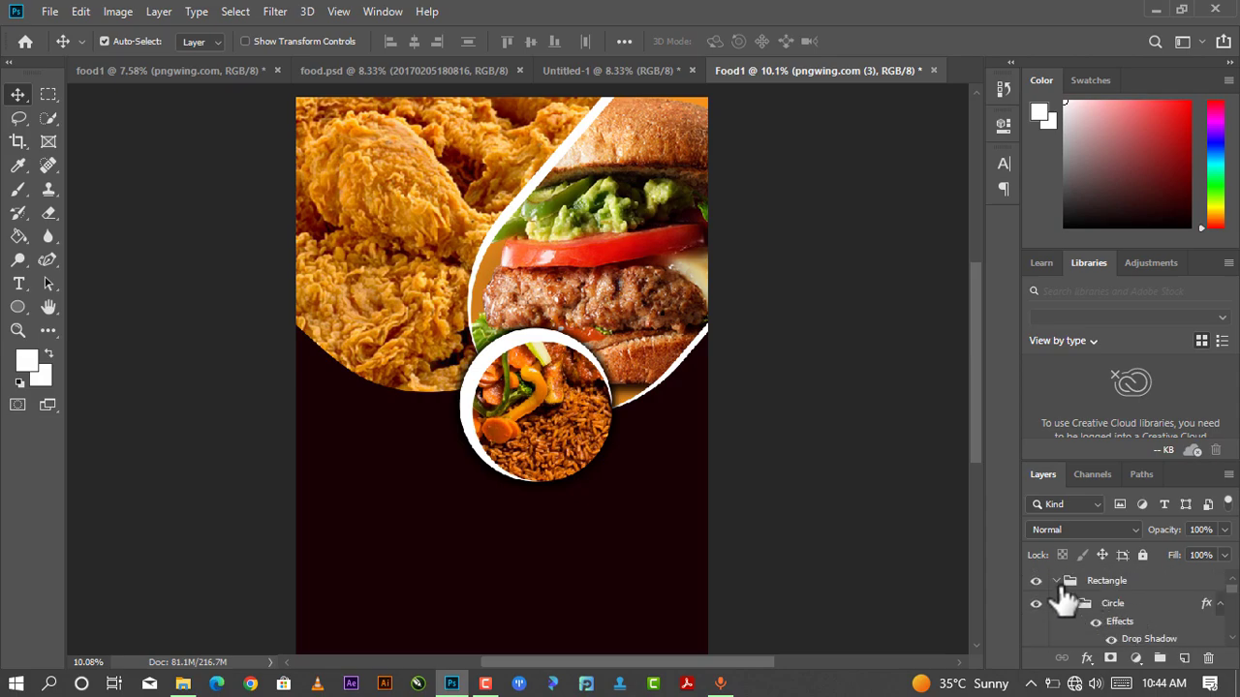
left_click(1058, 581)
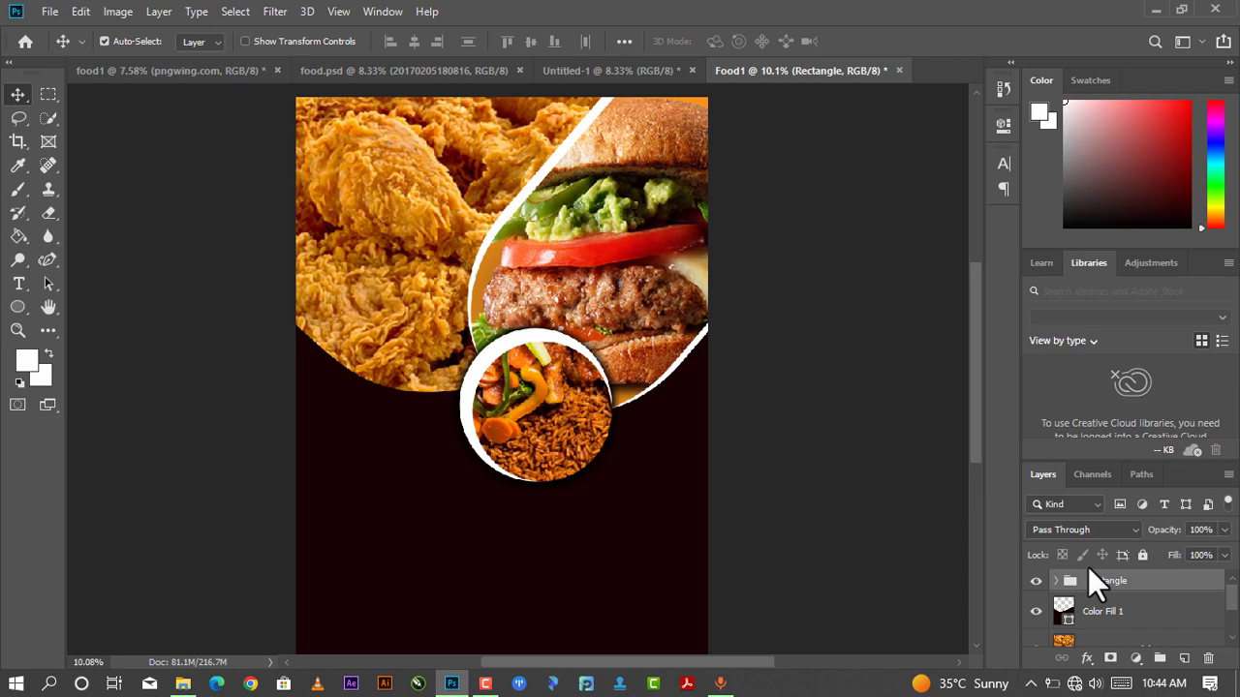
key("ctrl+plus")
scroll(1090, 617, "down", 5)
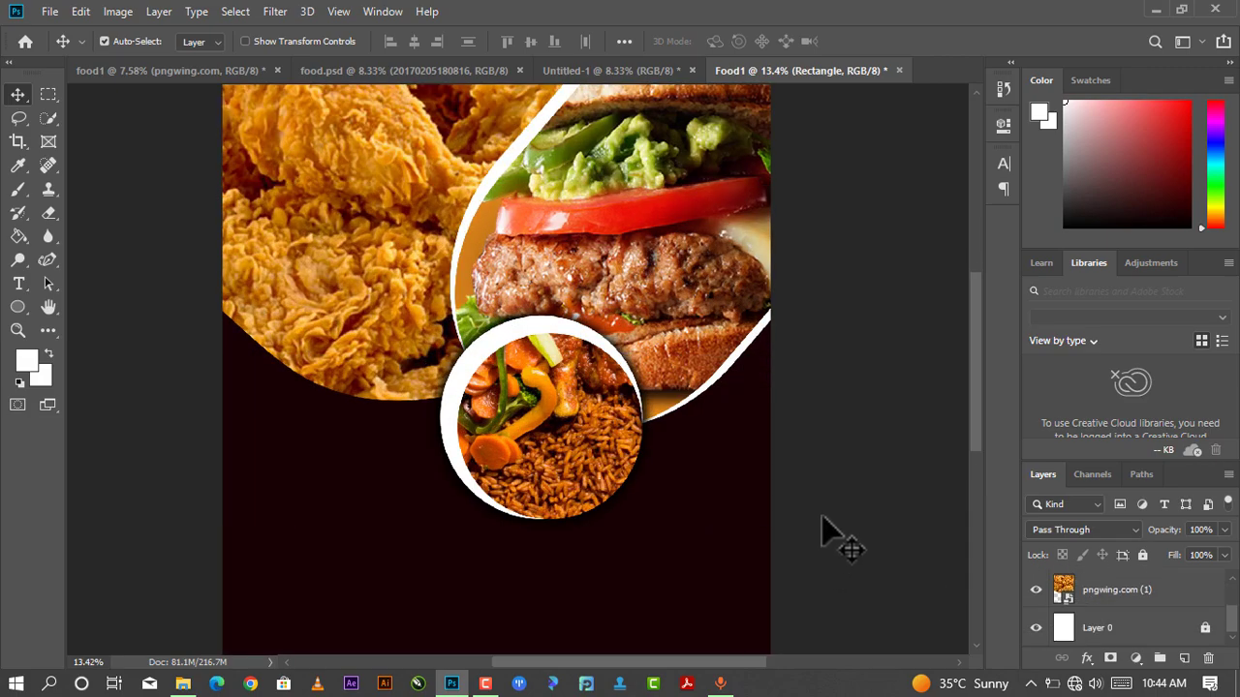
scroll(828, 528, "down", 2)
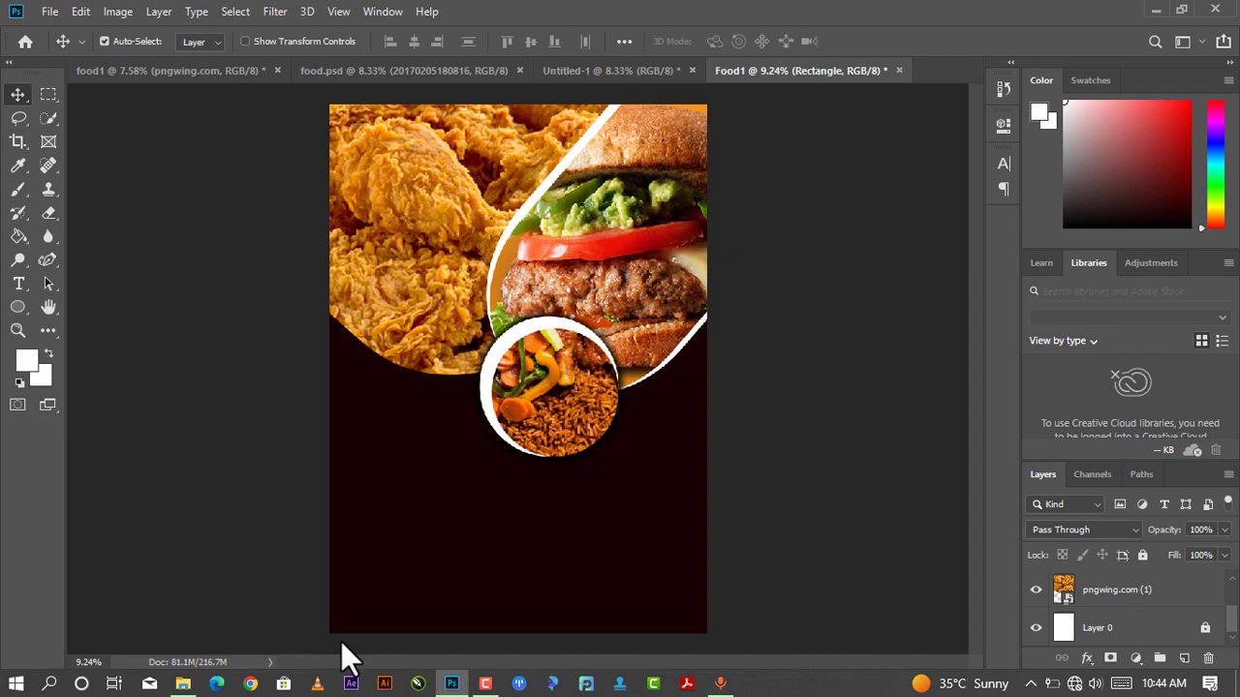
- Drag the Logo image from the Photoshop food Logo Tutorial folder onto the flyer
left_click(183, 684)
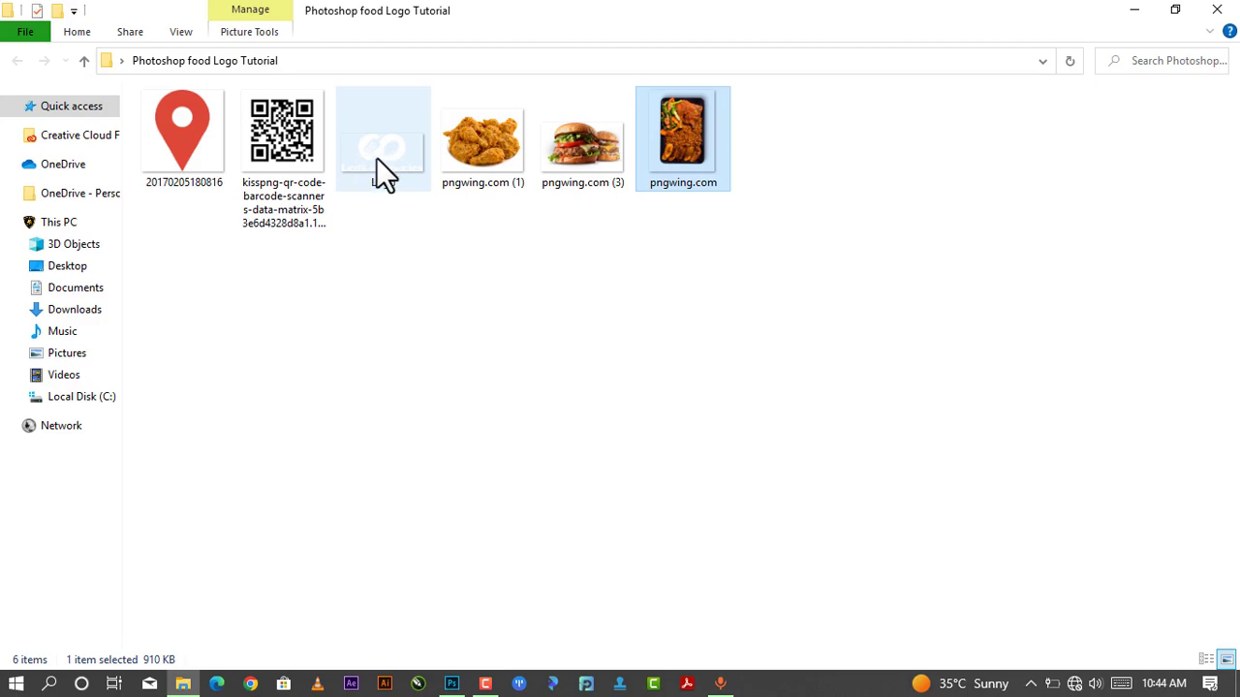
mouse_move(380, 157)
left_mouse_down()
mouse_move(483, 619)
mouse_move(470, 274)
left_mouse_up()
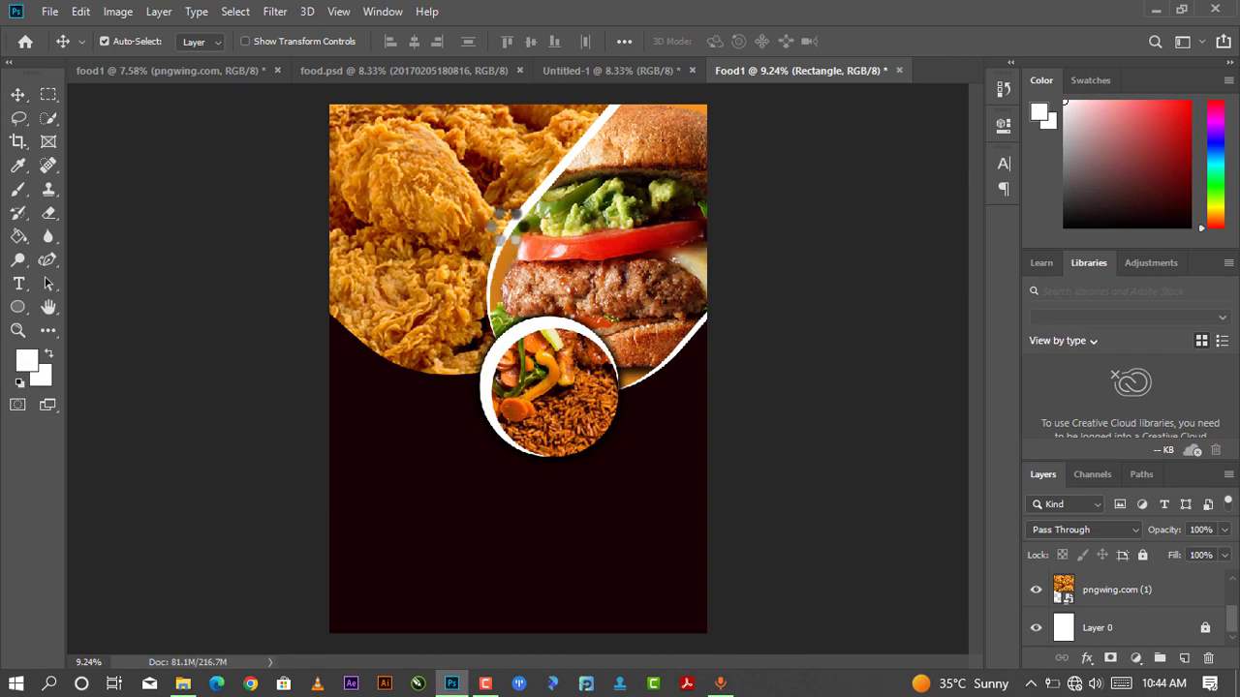
- Shrink the logo to about 18% in the flyer's top-left corner and commit it
mouse_move(708, 281)
left_mouse_down()
mouse_move(467, 388)
mouse_move(484, 180)
mouse_move(440, 143)
left_mouse_up()
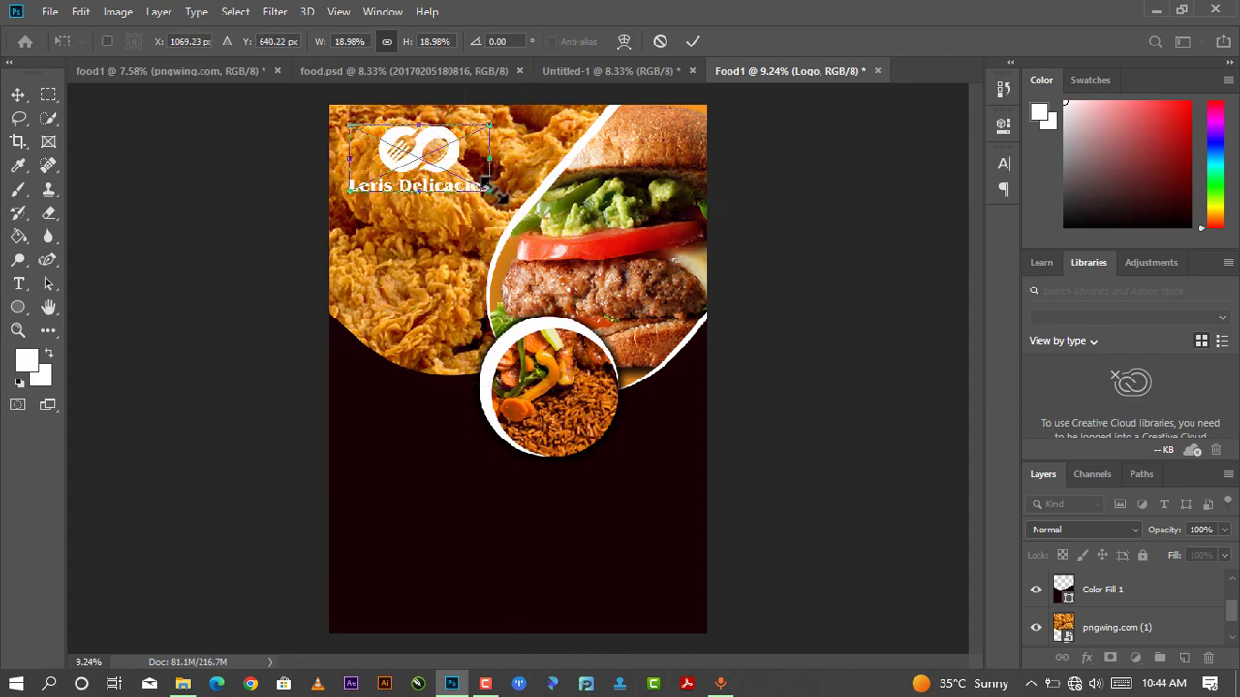
left_click_drag(487, 190, 492, 191)
left_click(690, 42)
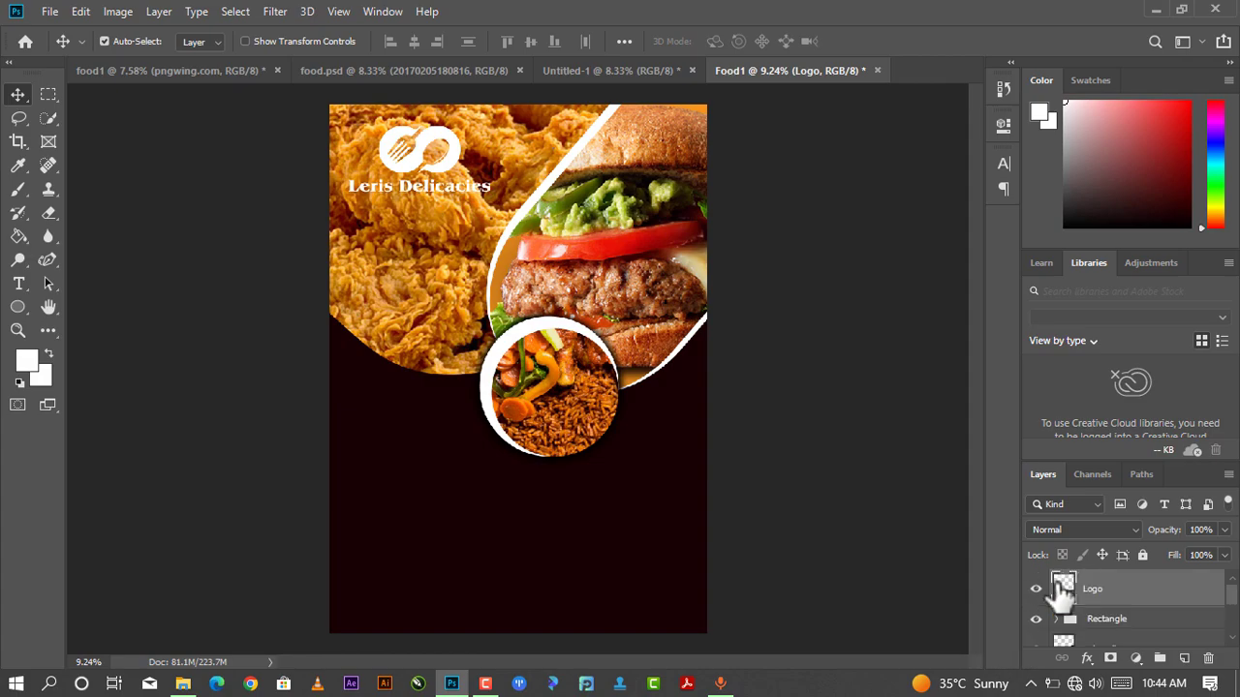
- Add a Drop Shadow to the Logo layer, tuning its opacity and distance
right_click(1092, 593)
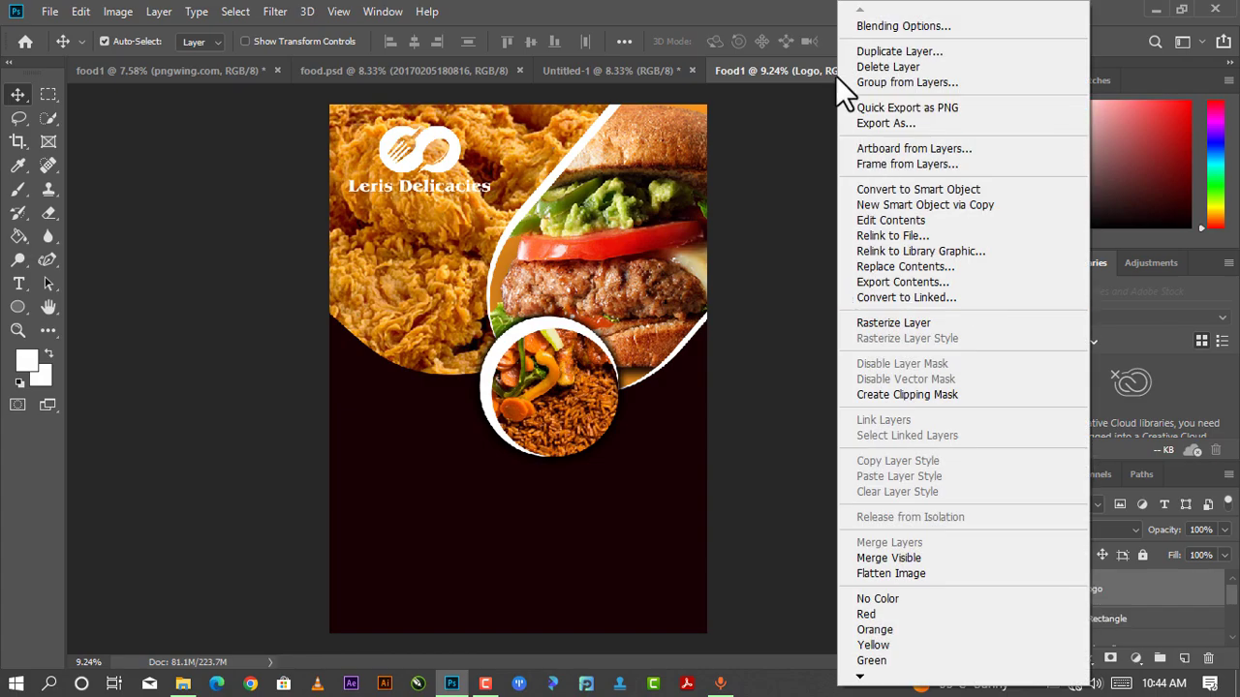
left_click(859, 32)
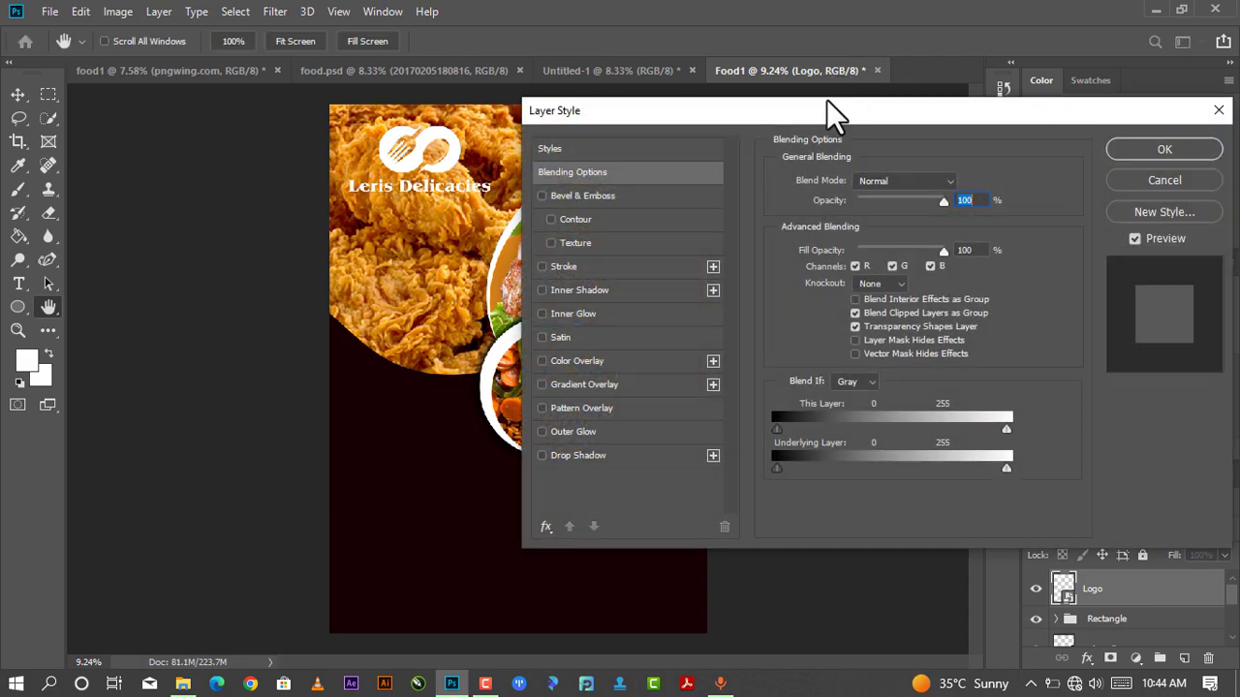
left_click_drag(826, 106, 981, 97)
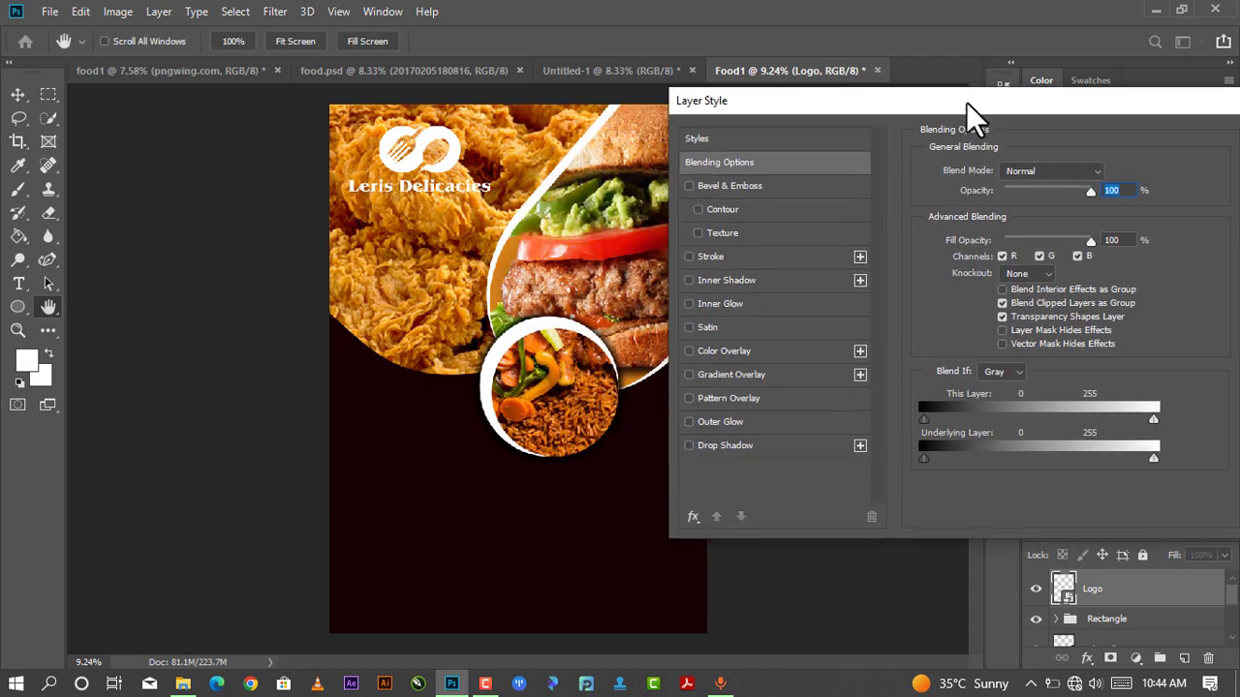
left_click(692, 445)
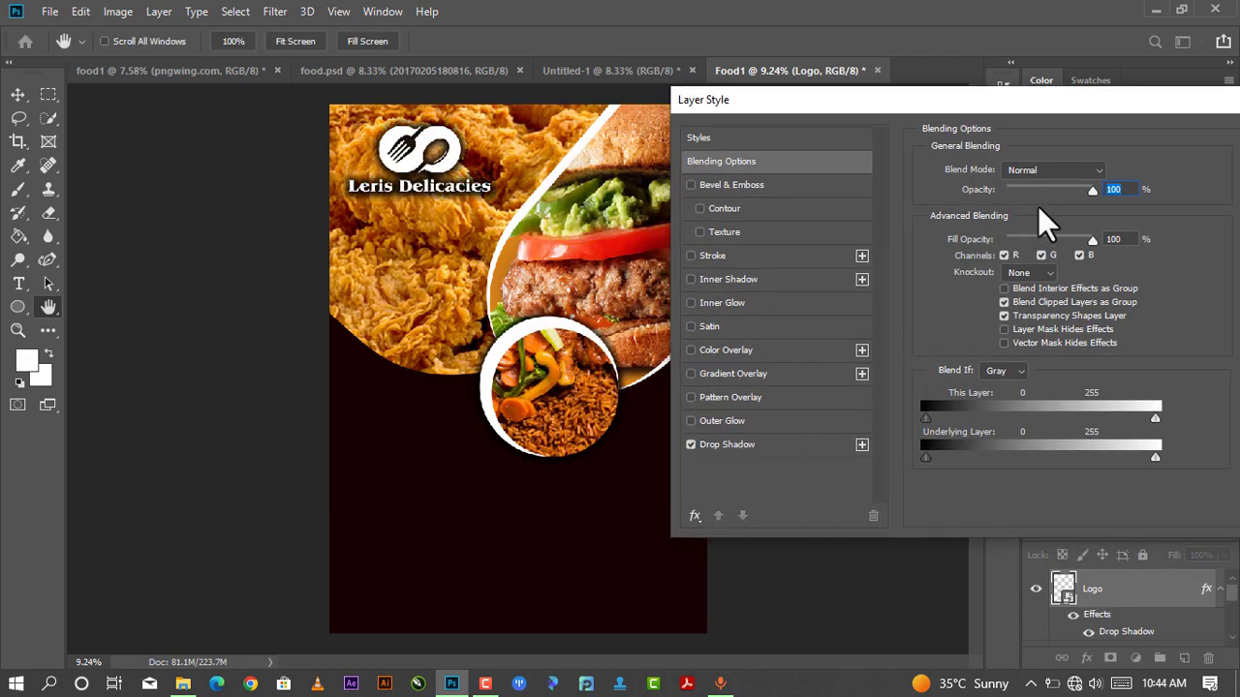
mouse_move(1091, 191)
left_mouse_down()
mouse_move(1078, 193)
mouse_move(1109, 198)
left_mouse_up()
left_click(736, 445)
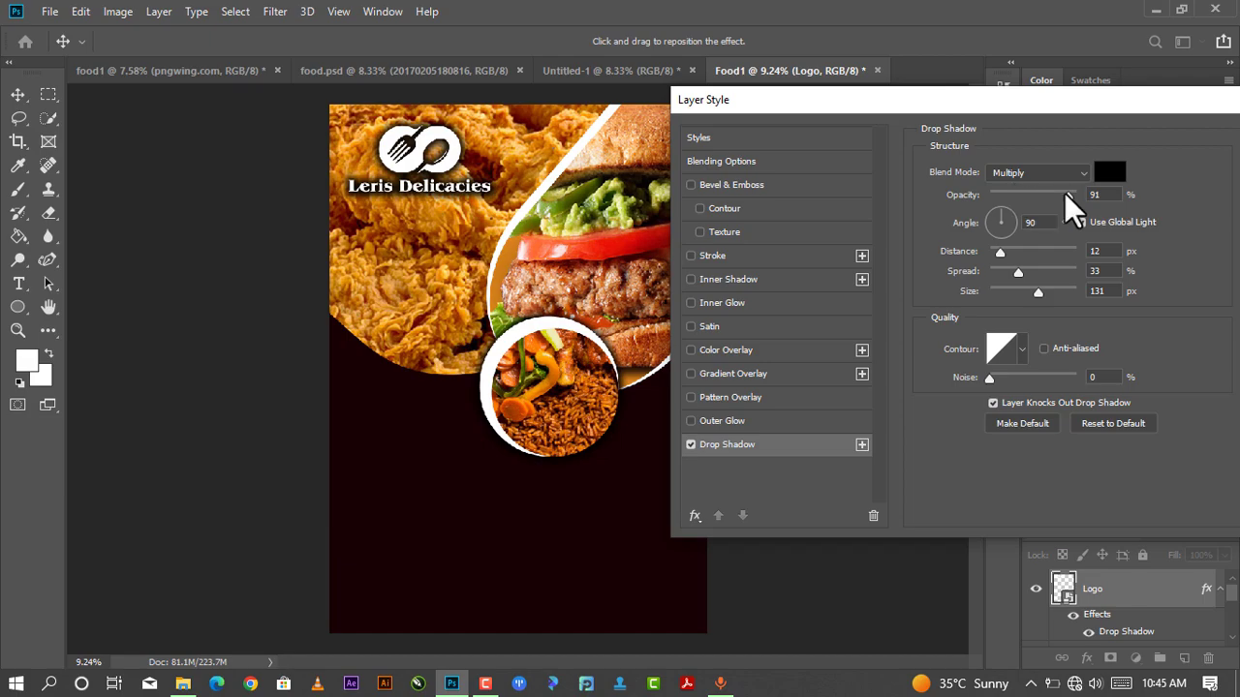
left_click_drag(1066, 194, 1032, 209)
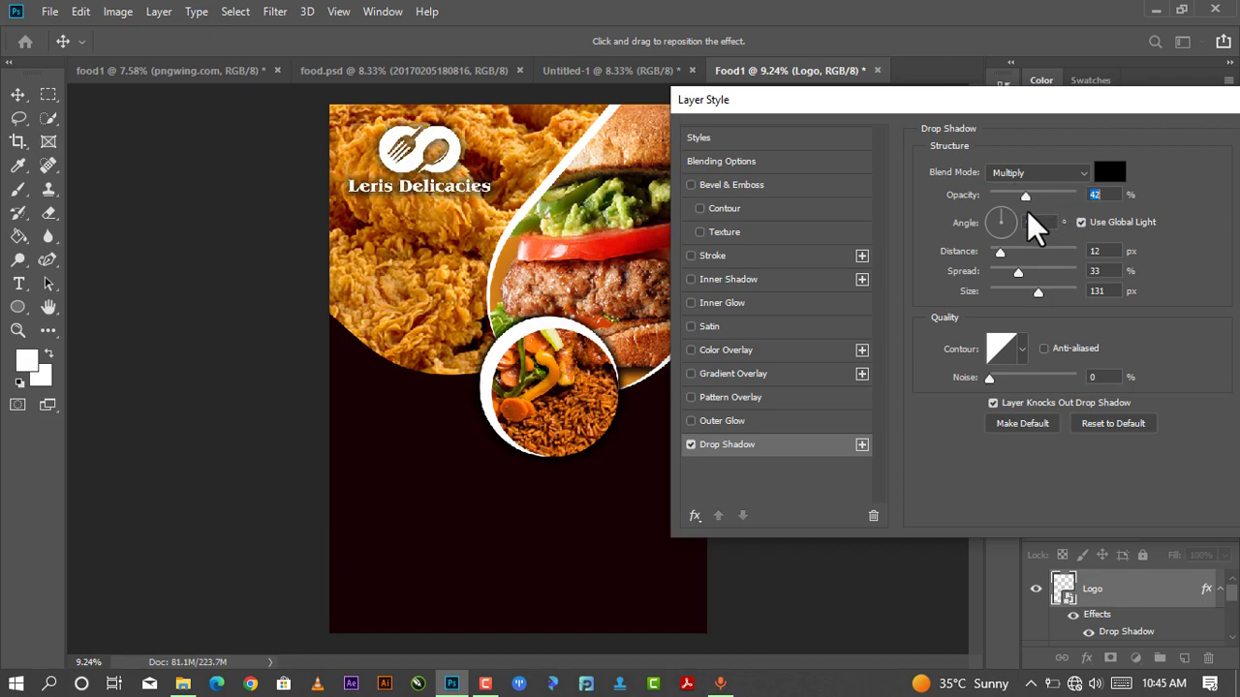
mouse_move(997, 252)
left_mouse_down()
mouse_move(1014, 256)
mouse_move(998, 256)
mouse_move(1008, 271)
mouse_move(993, 276)
mouse_move(1029, 294)
mouse_move(1001, 257)
mouse_move(1025, 265)
mouse_move(1006, 269)
left_mouse_up()
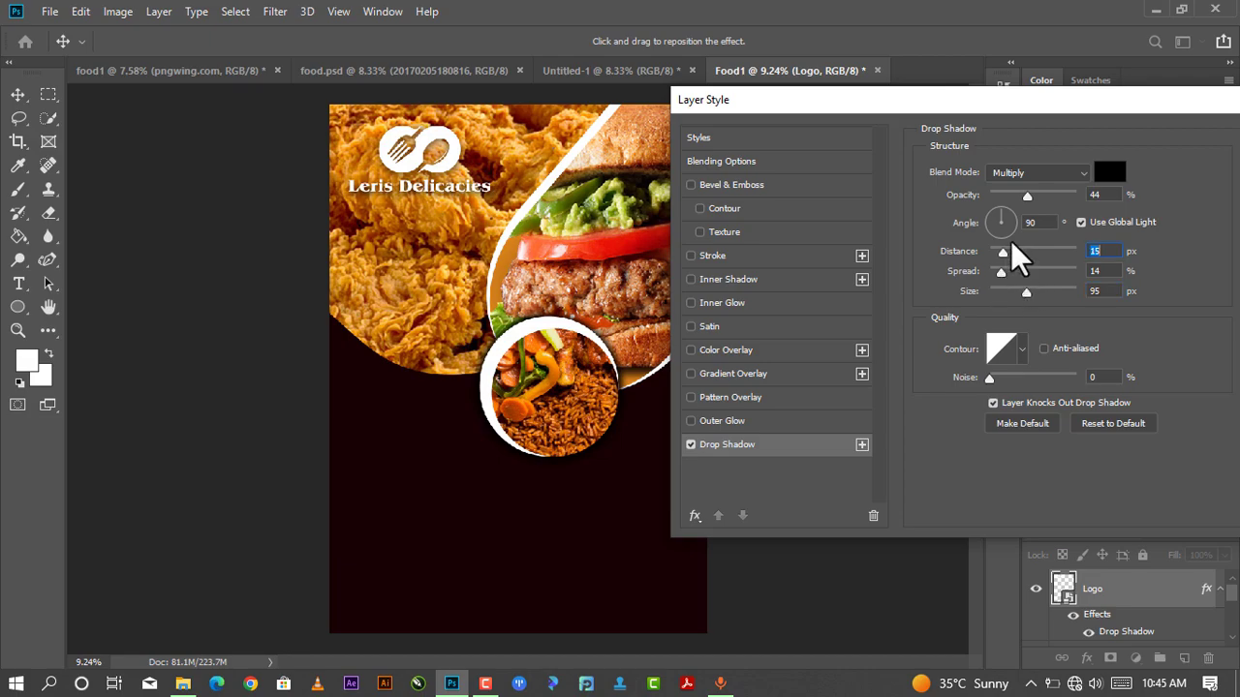
left_click_drag(1024, 193, 1050, 201)
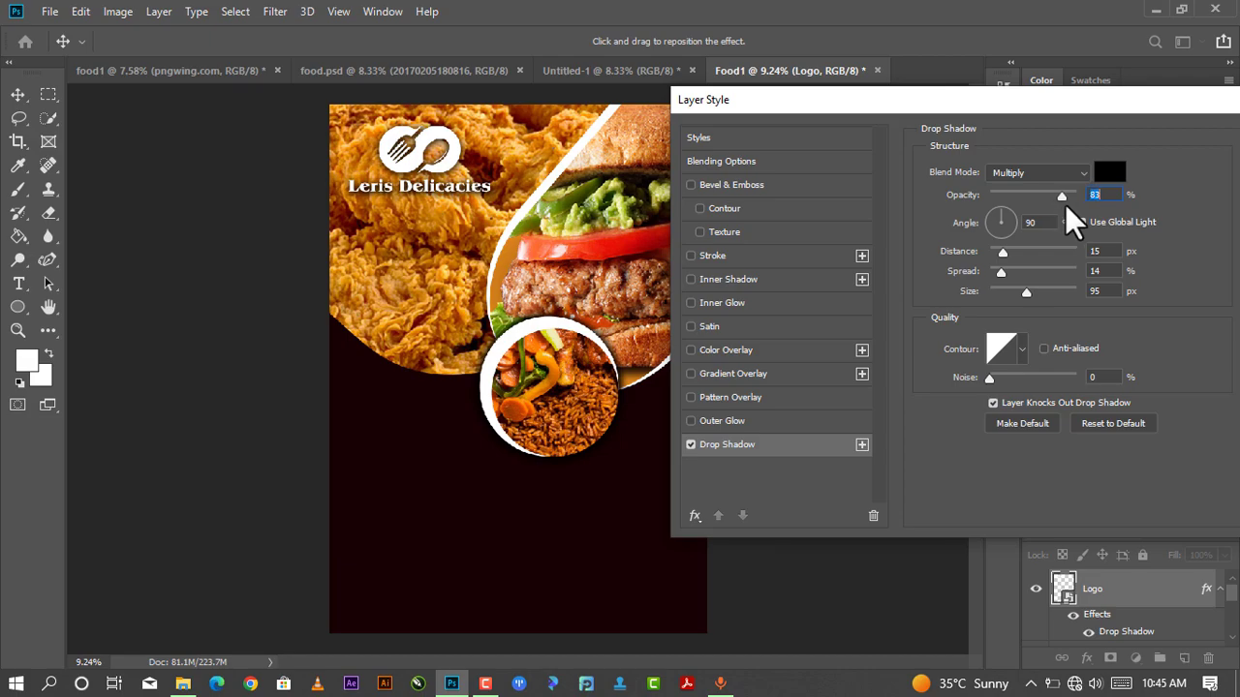
left_click_drag(1098, 106, 838, 88)
left_click(1062, 125)
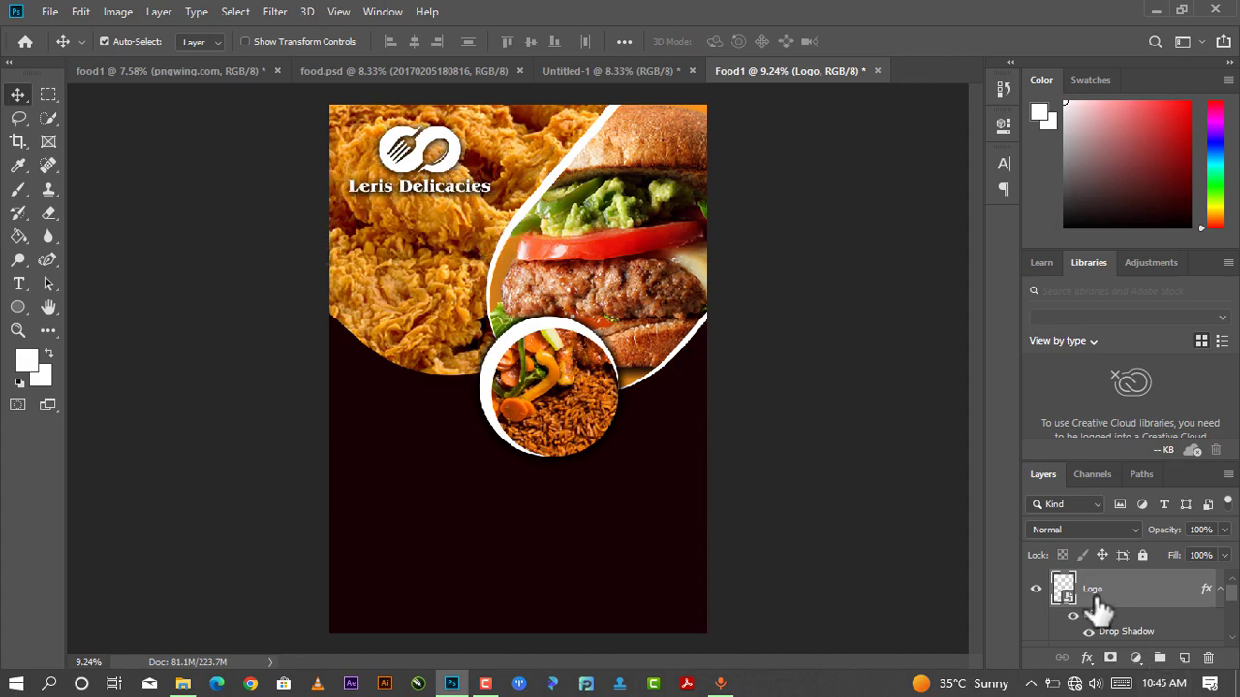
- Reopen the logo's Drop Shadow and lower its opacity to 52%
right_click(1093, 605)
left_click(910, 26)
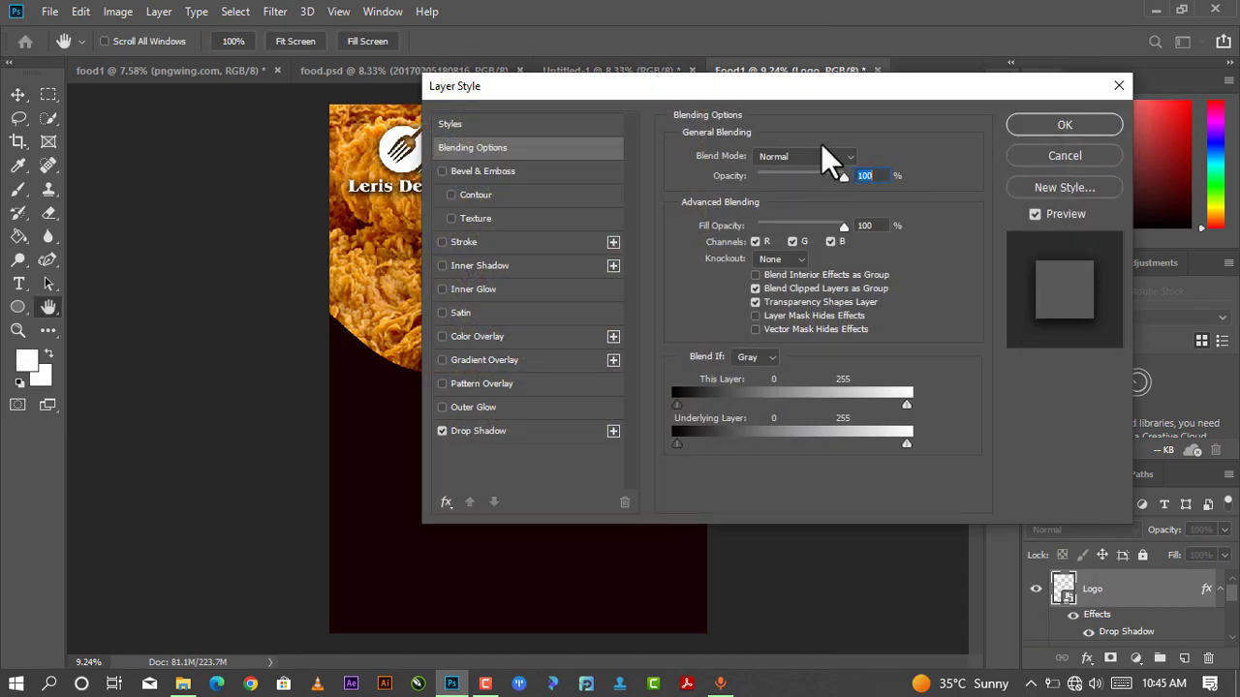
left_click_drag(787, 93, 903, 99)
left_click(657, 438)
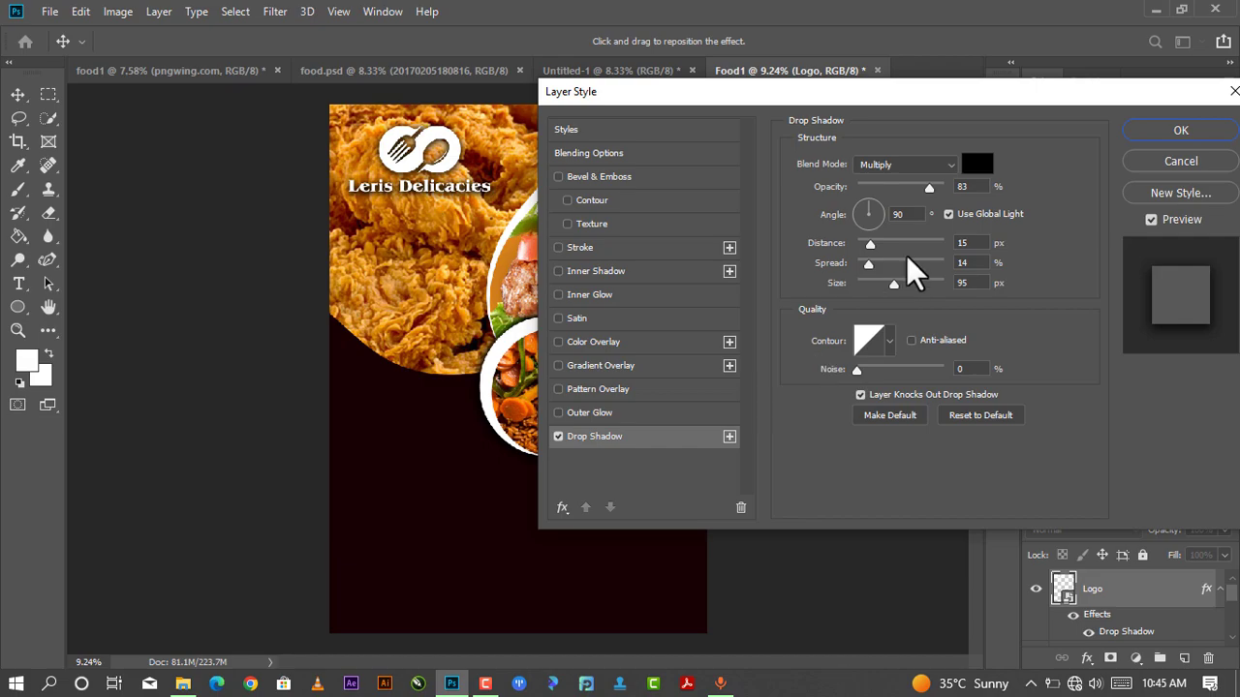
left_click_drag(930, 189, 916, 190)
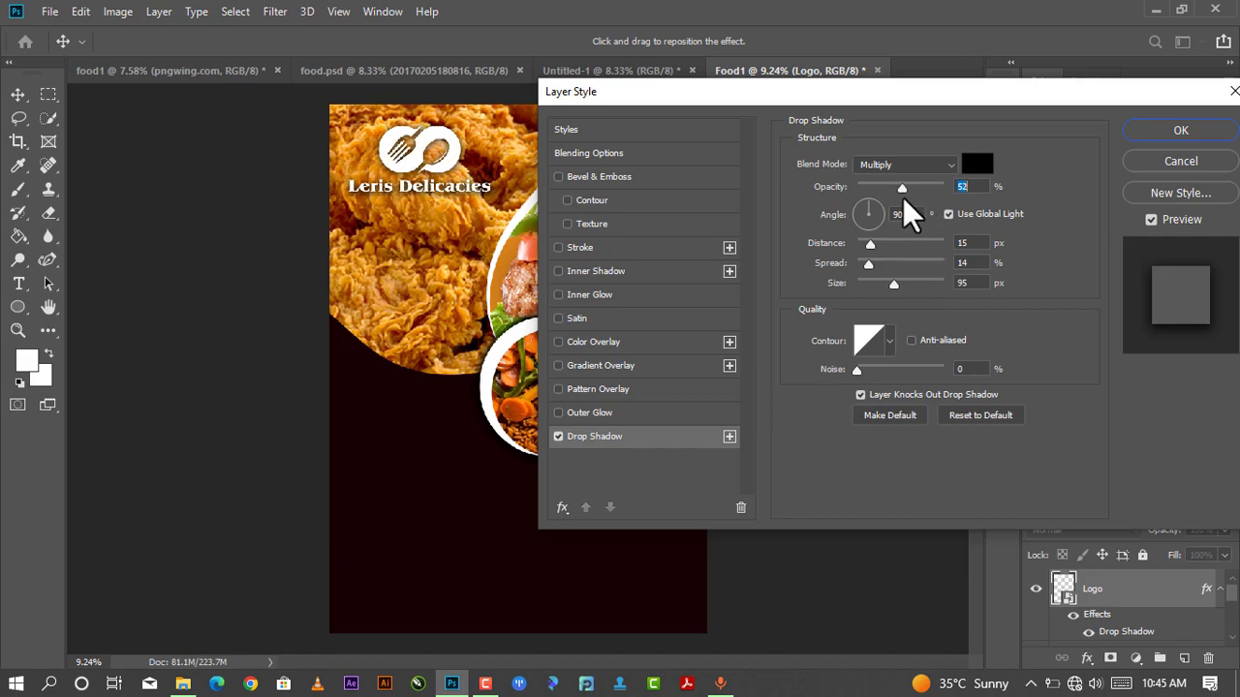
left_click(1140, 126)
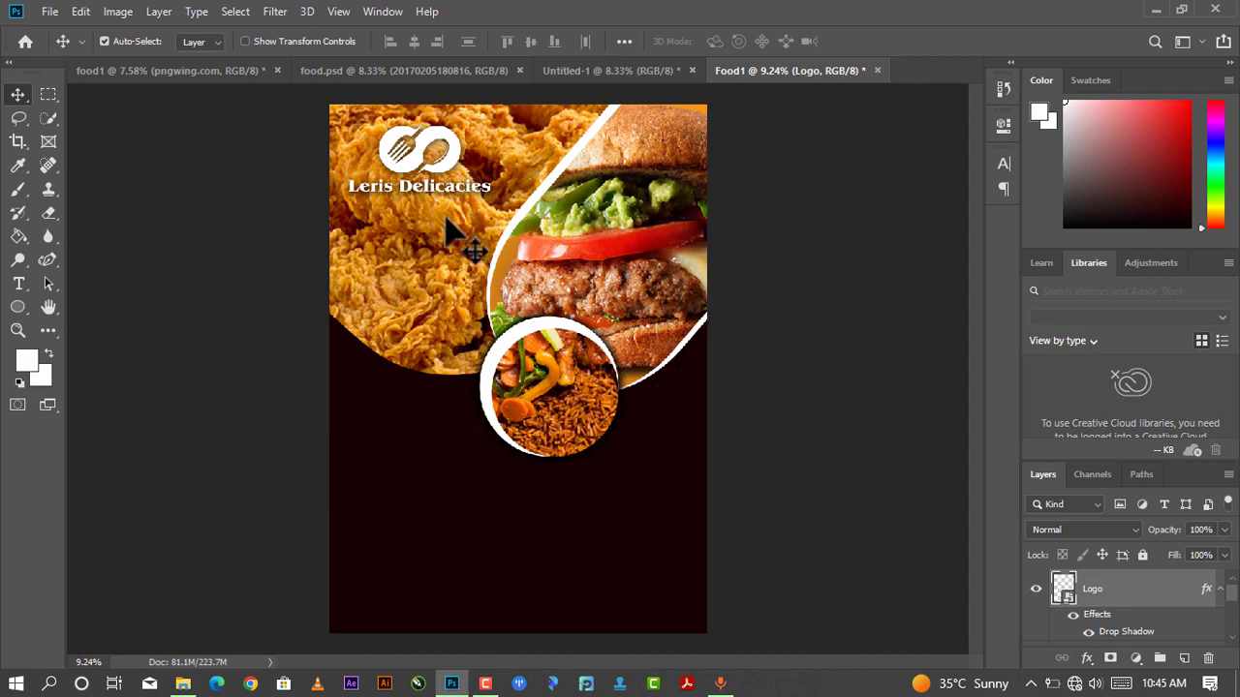
scroll(456, 232, "down", 1)
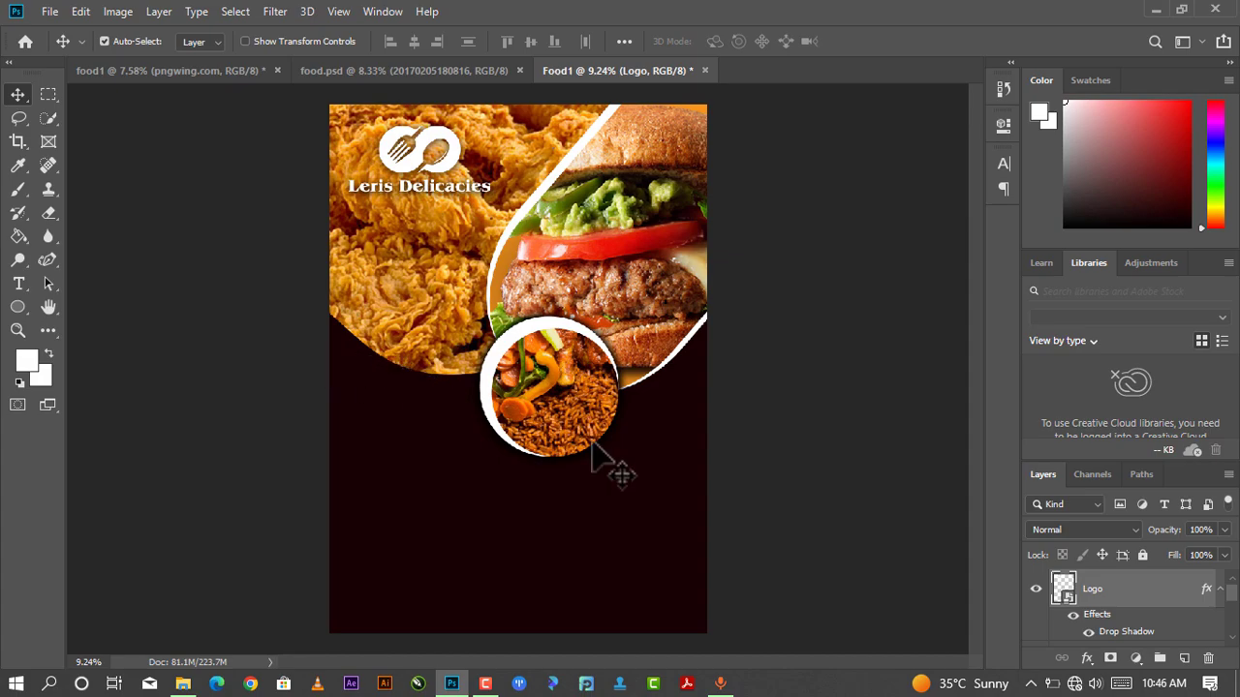
- Draw an orange circle left of the rice dish and duplicate it as Ellipse 2 copy
key("ctrl")
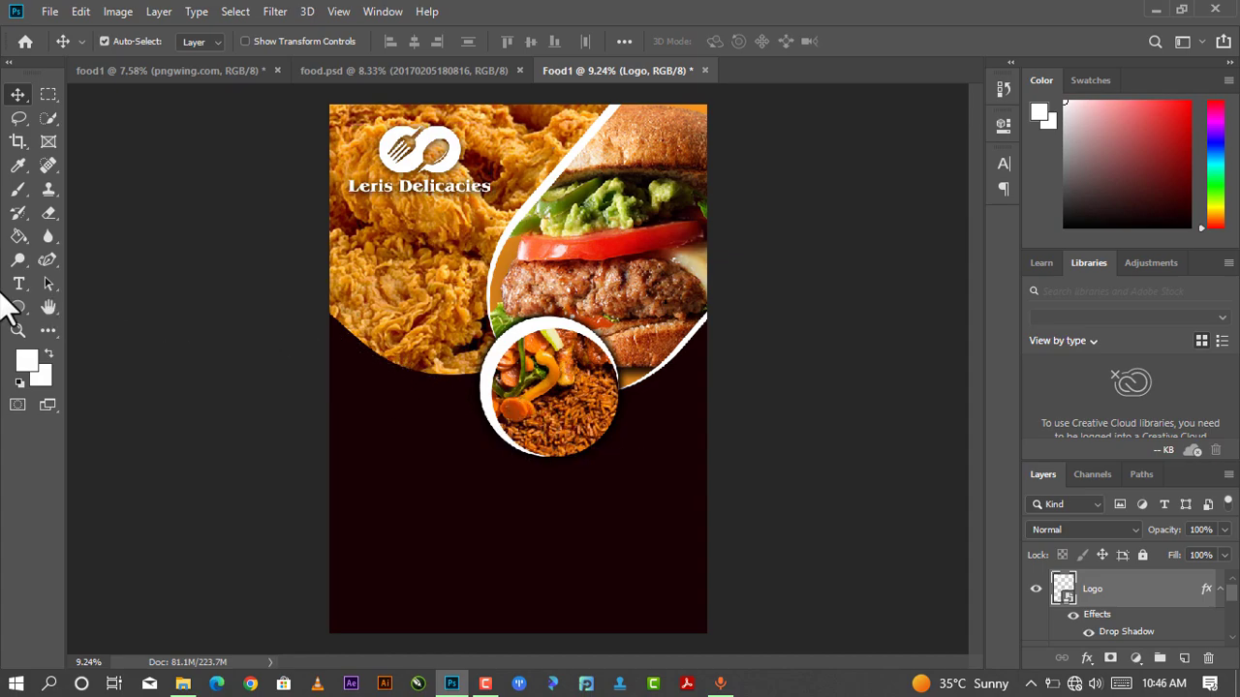
left_click(17, 307)
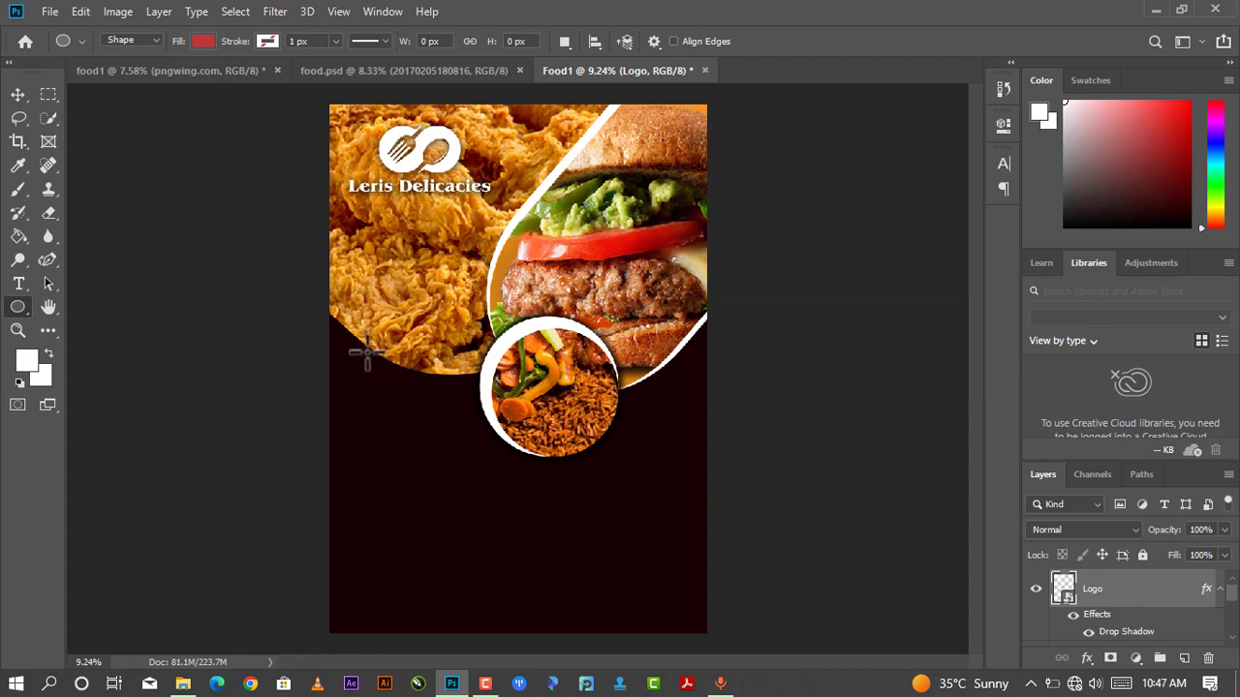
mouse_move(369, 350)
left_mouse_down()
mouse_move(473, 555)
mouse_move(478, 512)
left_mouse_up()
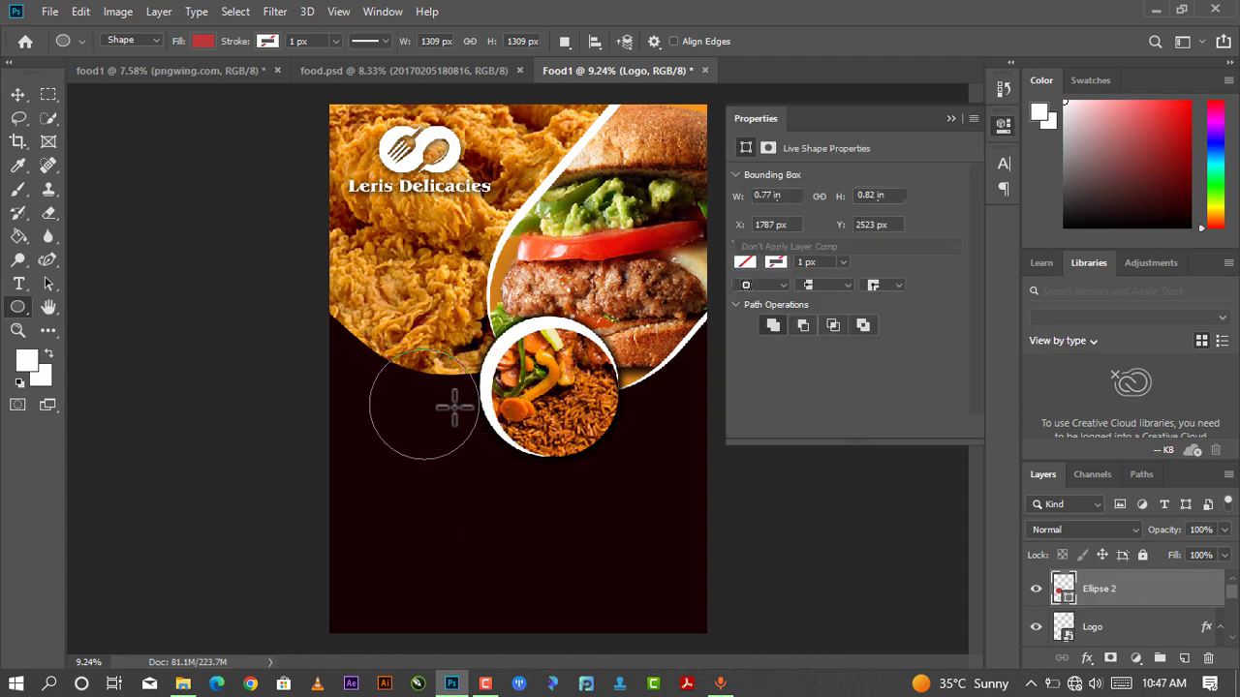
left_click(744, 262)
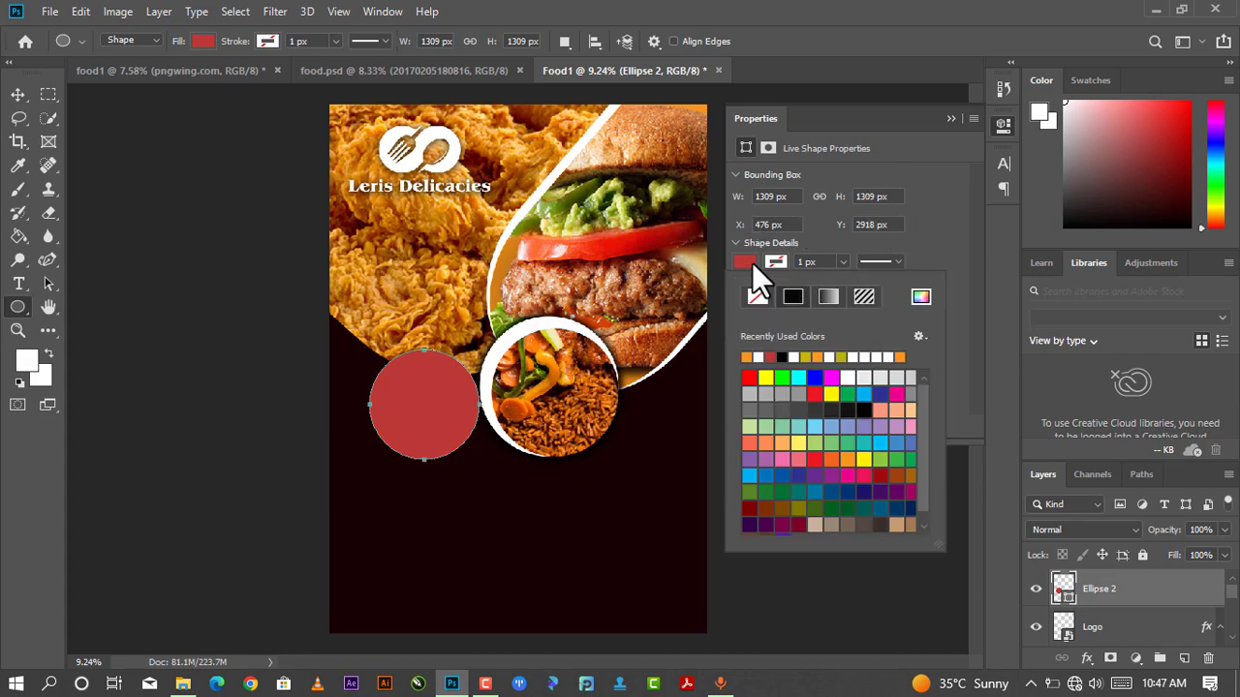
left_click(847, 460)
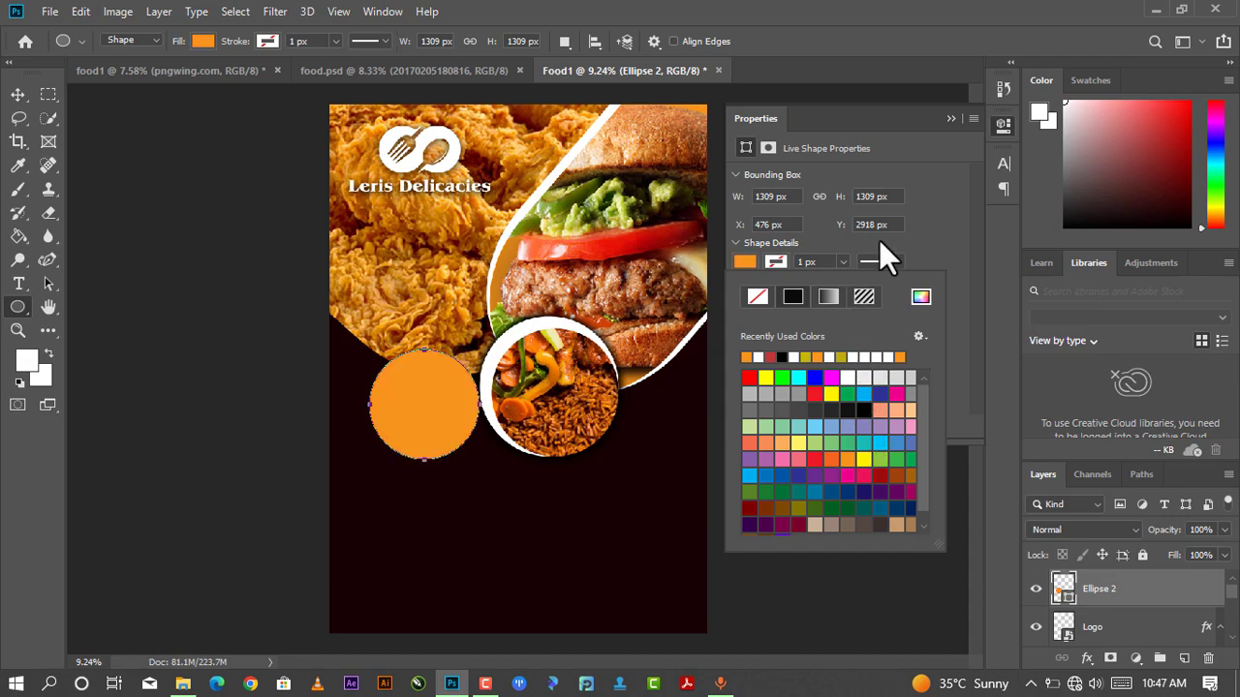
left_click(948, 117)
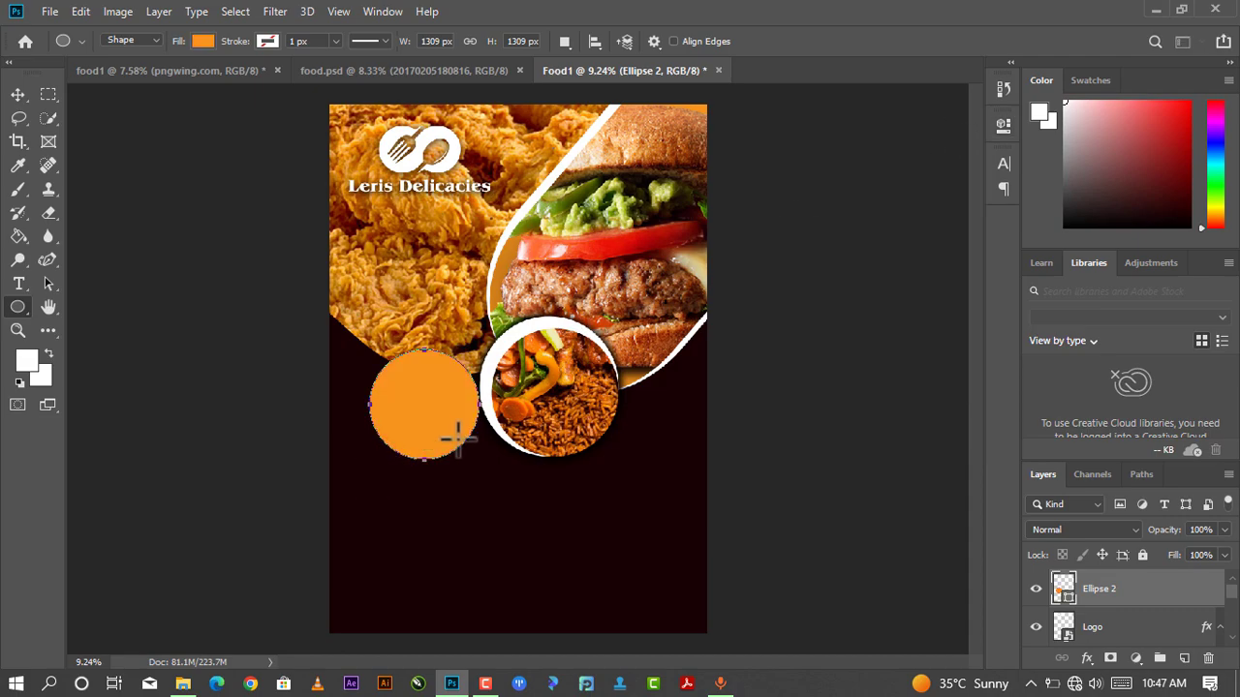
key("ctrl+j")
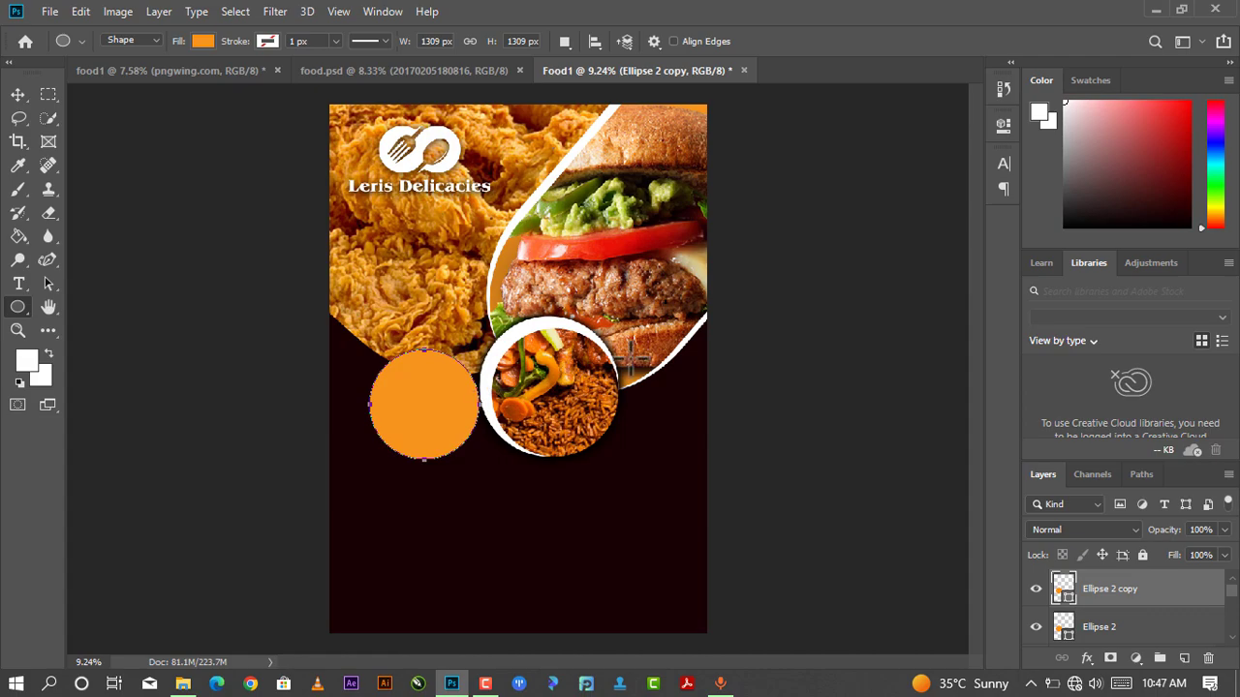
- Change the lower circle, Ellipse 2, to a white fill
left_click(18, 97)
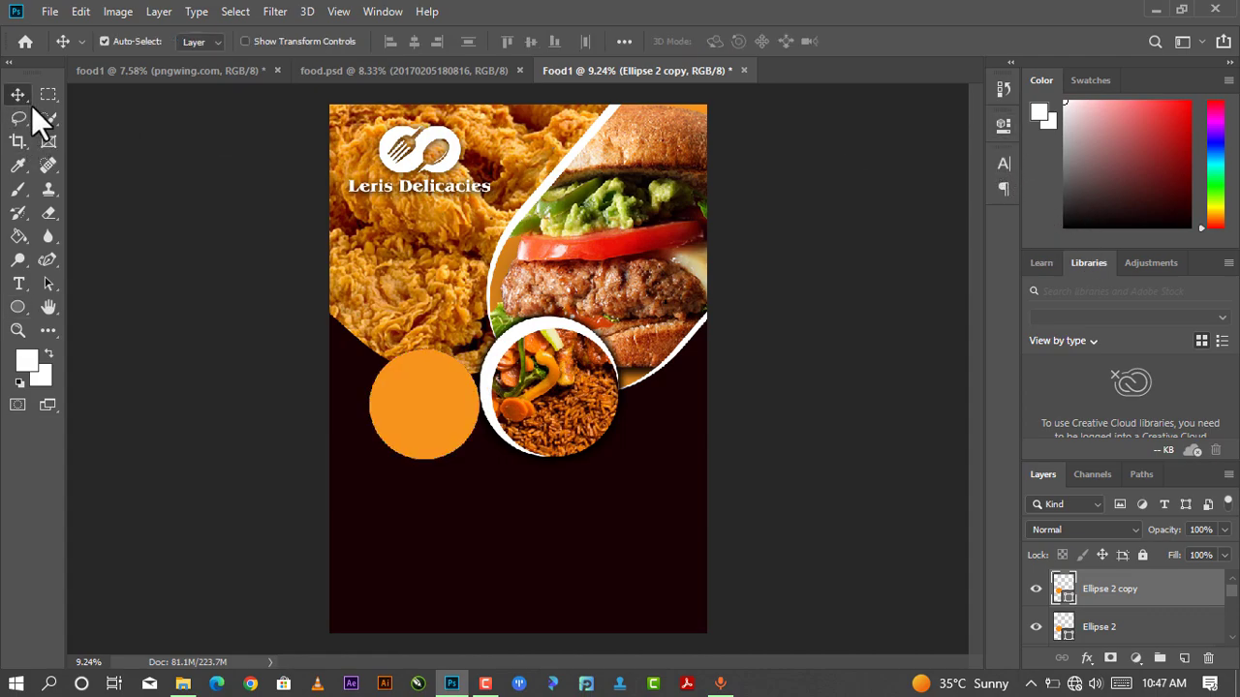
key("ctrl+t")
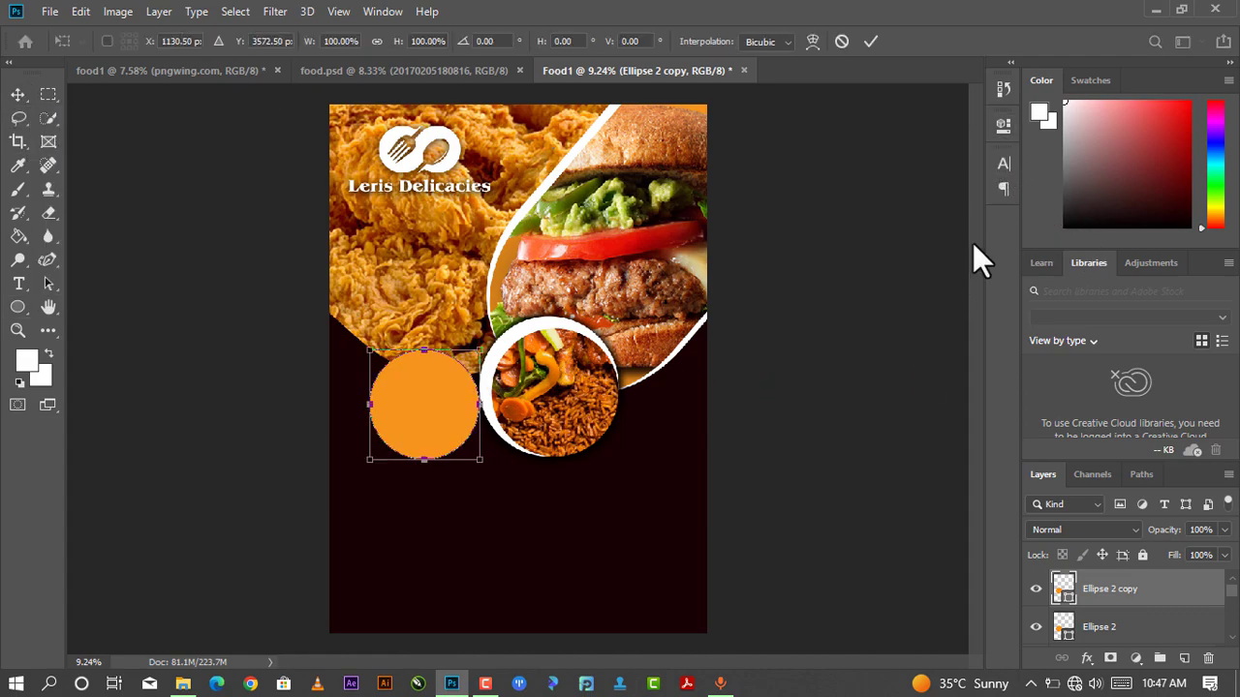
left_click(1002, 125)
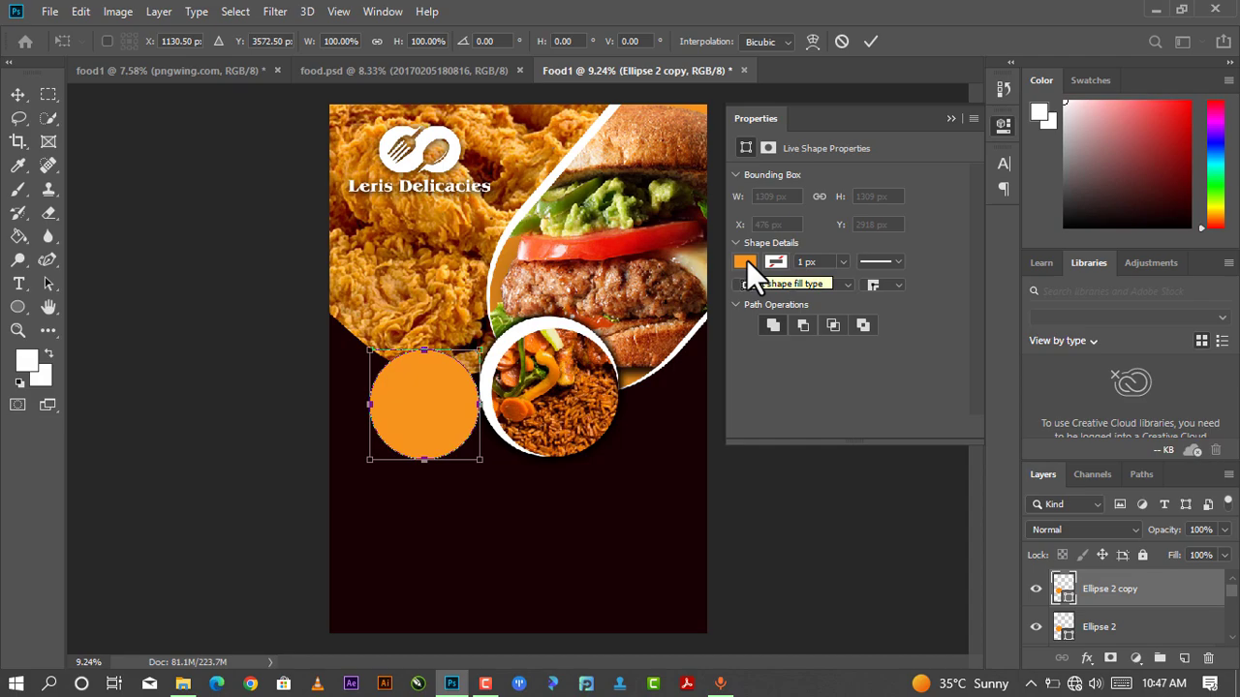
key("Return")
left_click(1131, 634)
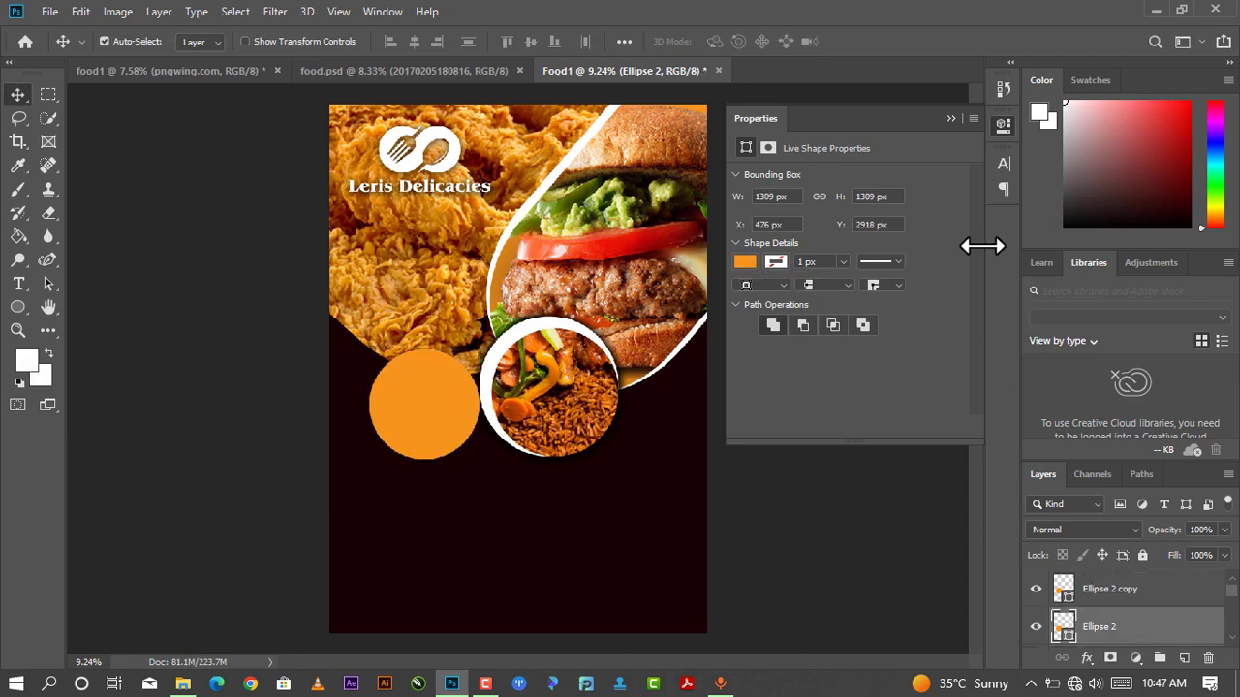
left_click(951, 120)
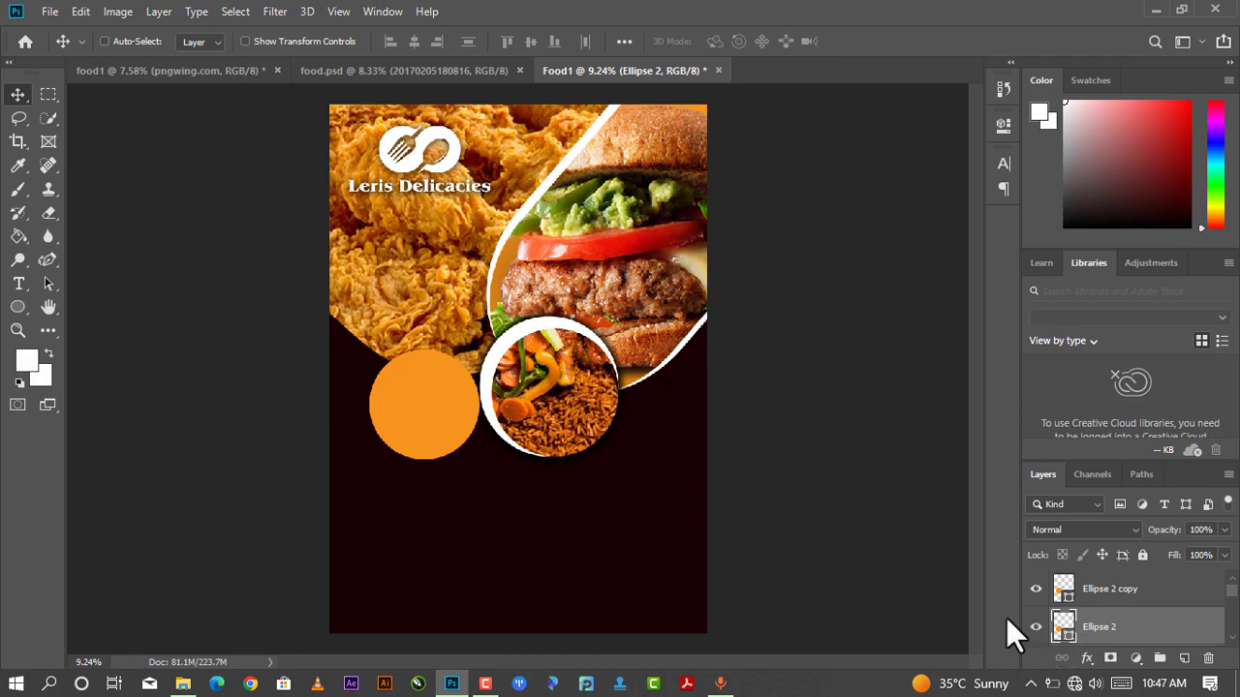
key("ctrl+t")
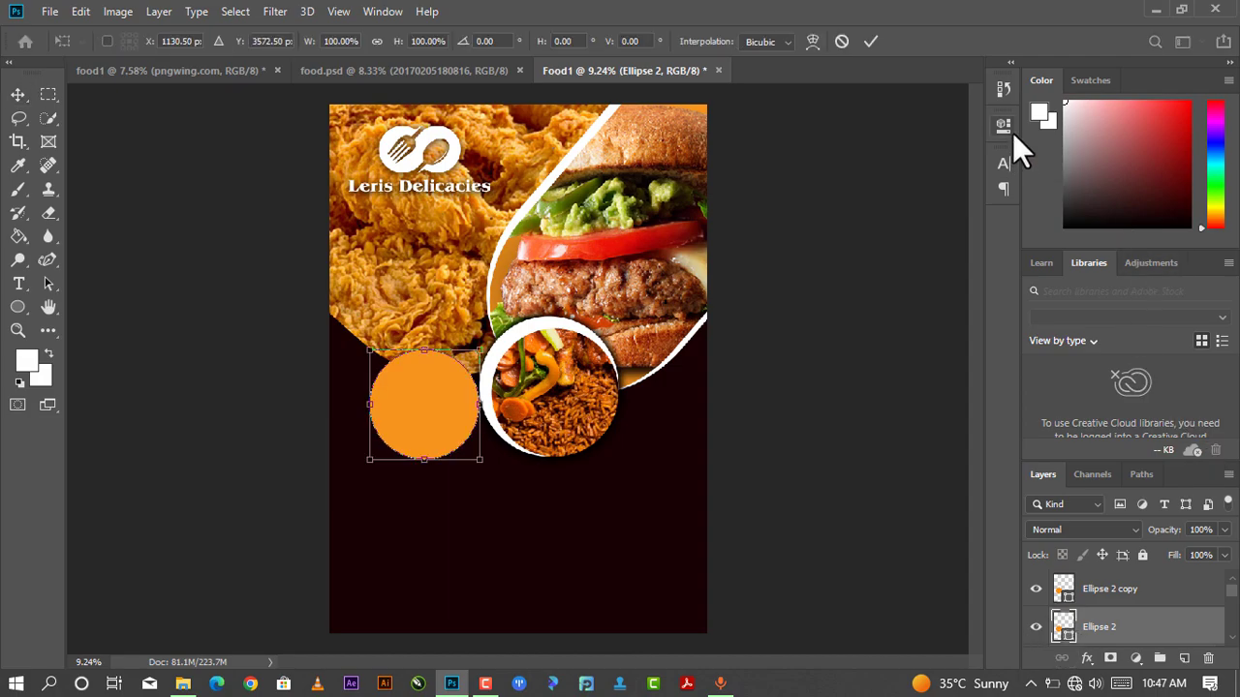
left_click(1012, 133)
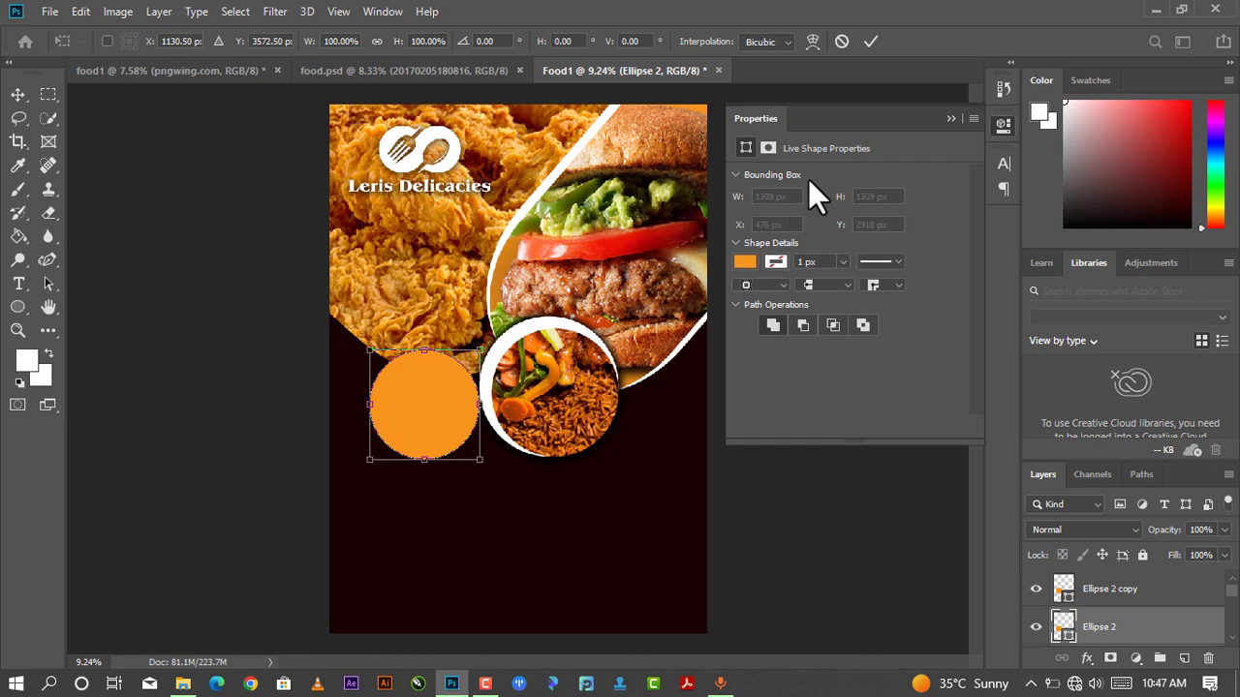
left_click(949, 117)
left_click(876, 43)
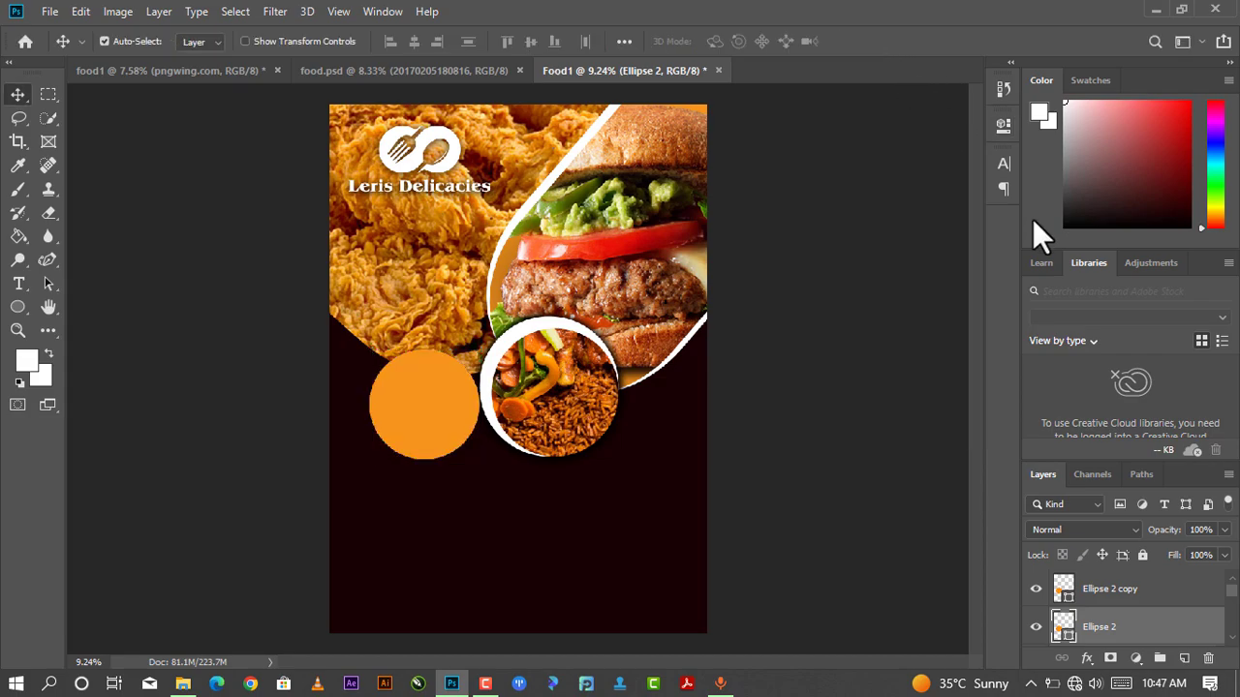
left_click(1003, 124)
left_click(744, 261)
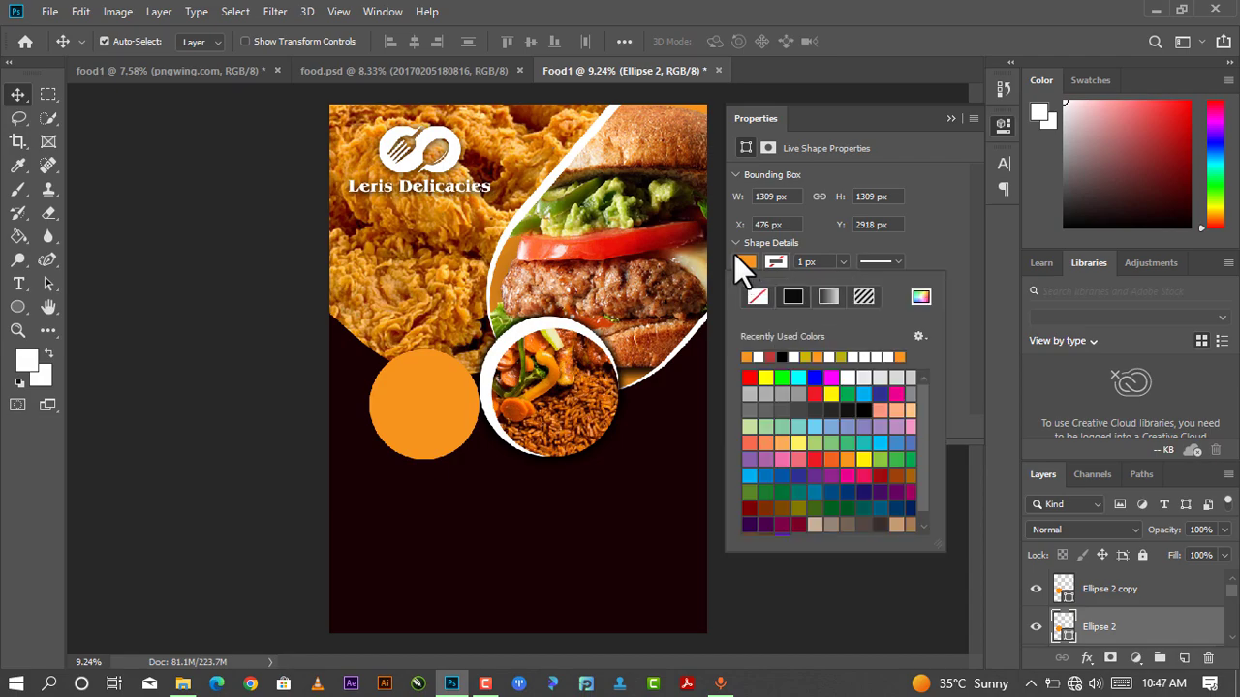
left_click(849, 378)
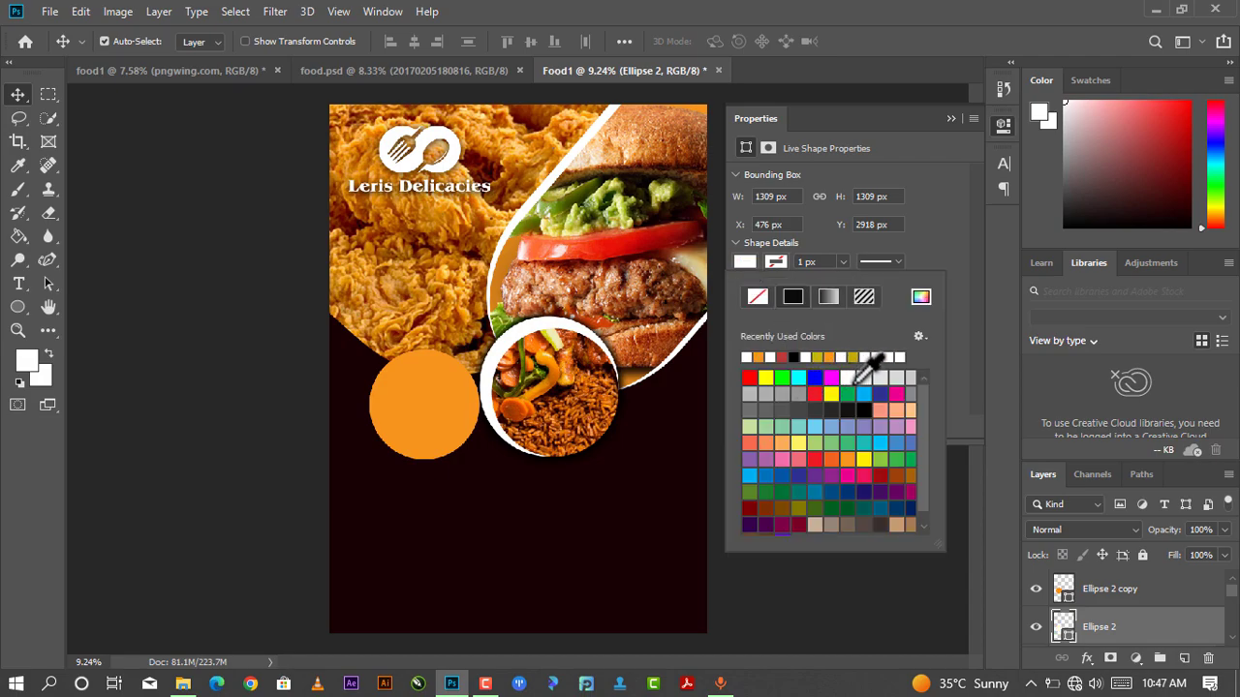
left_click(958, 119)
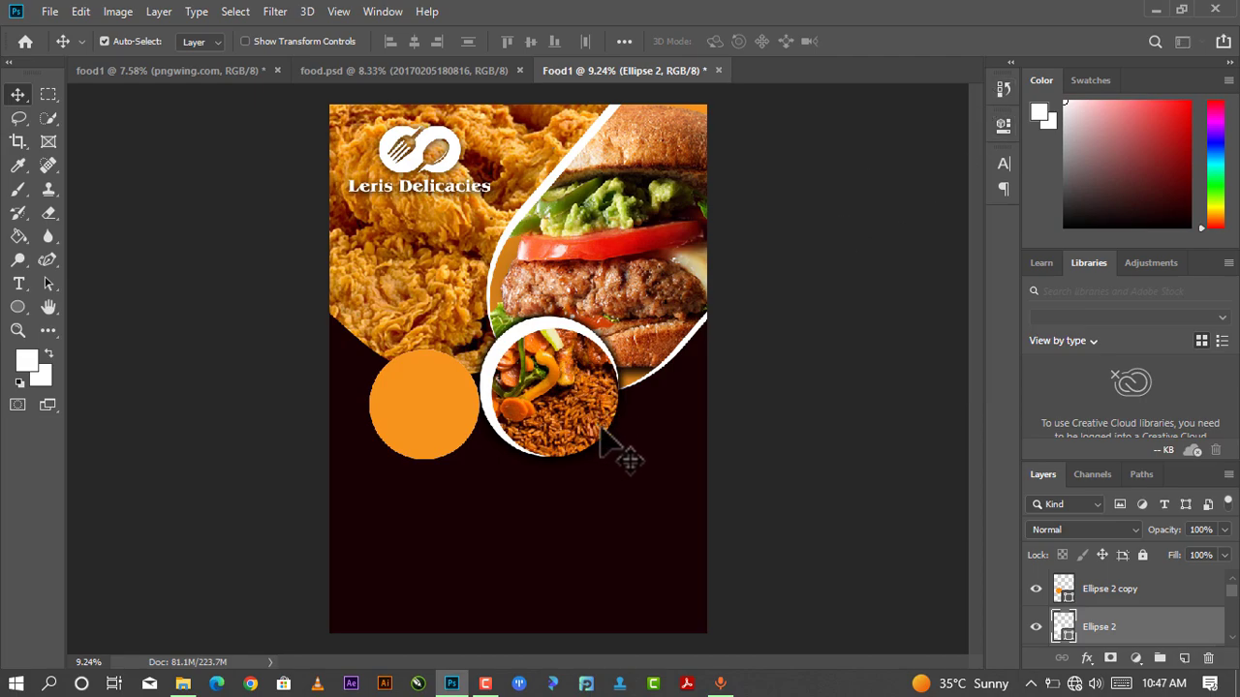
- Scale Ellipse 2 copy to about 87% and centre it inside the white circle
left_click(1098, 594)
key("ctrl+t")
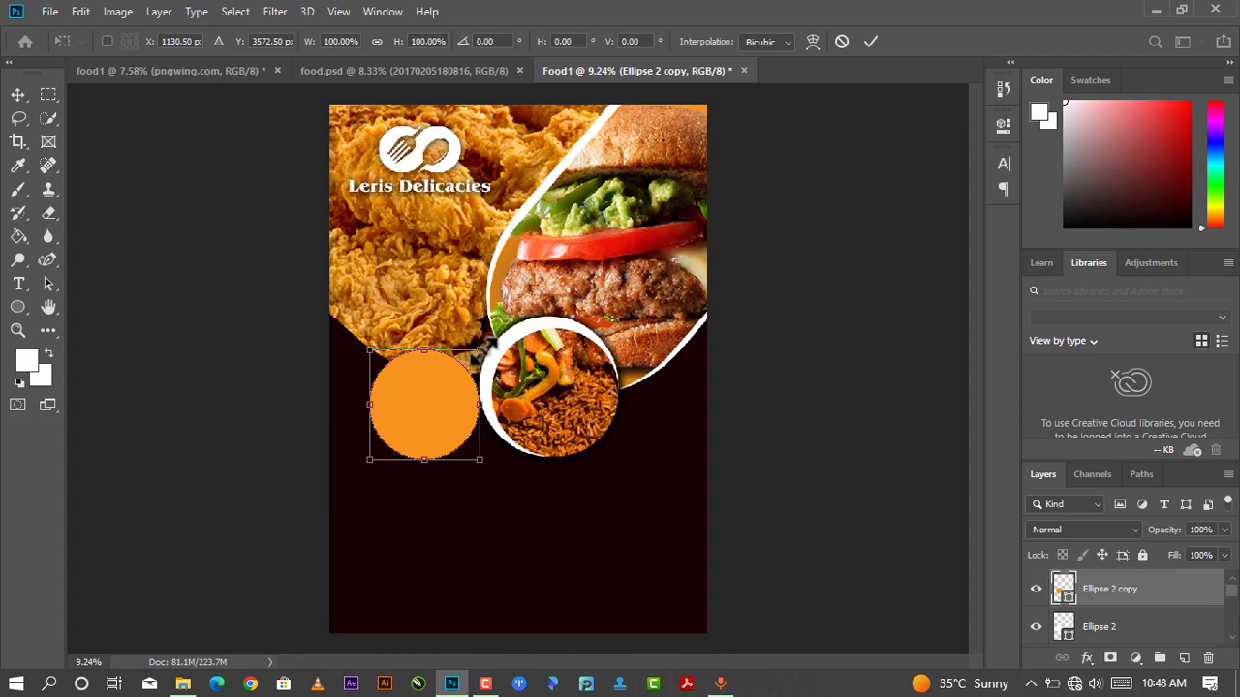
mouse_move(478, 350)
left_mouse_down()
mouse_move(462, 374)
mouse_move(471, 365)
left_mouse_up()
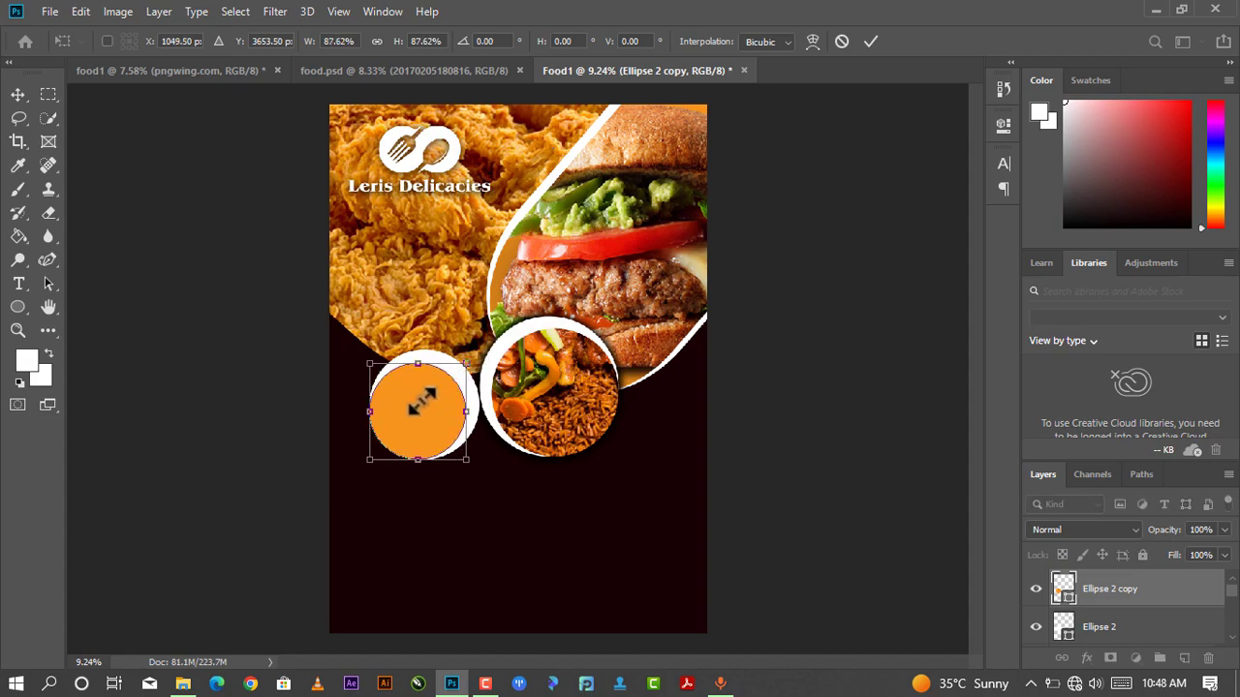
left_click_drag(409, 404, 429, 392)
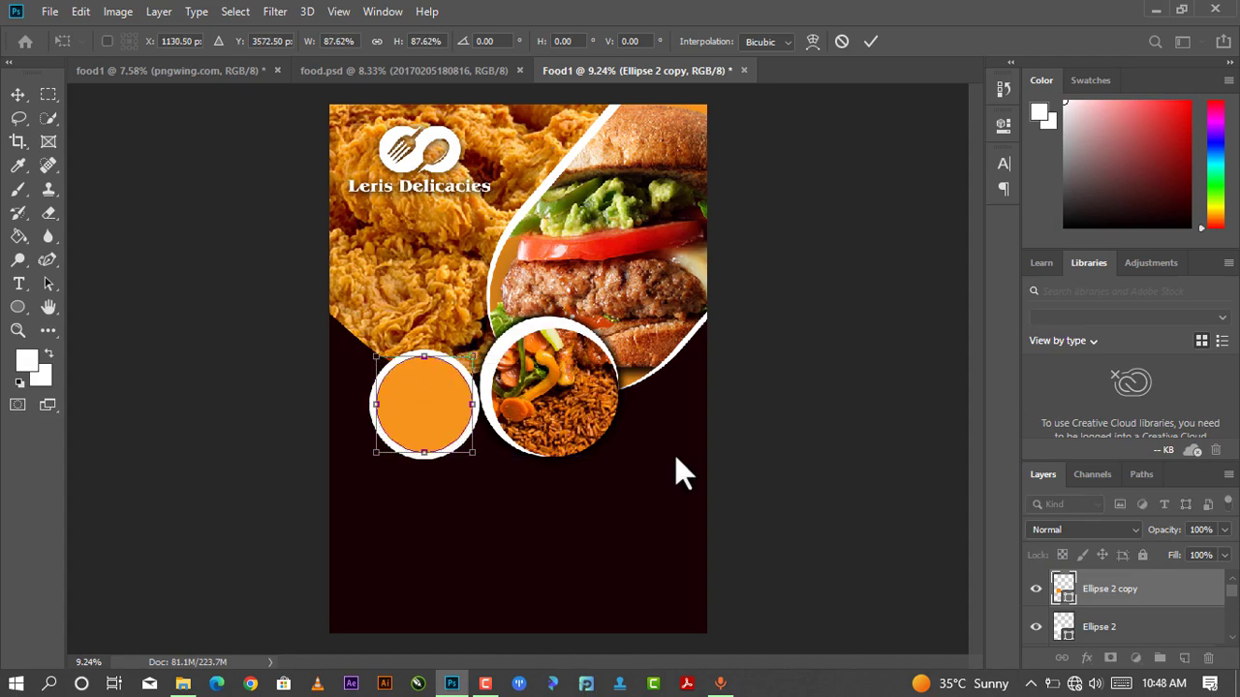
key("Return")
left_click(1129, 627, "shift")
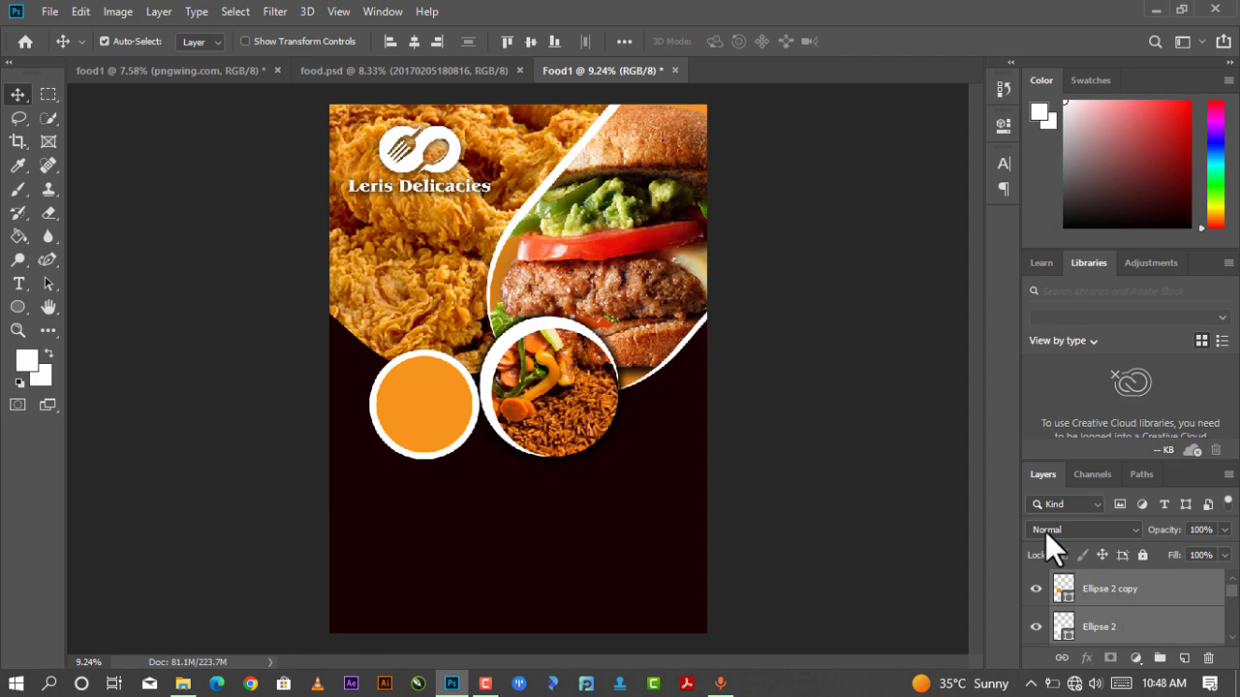
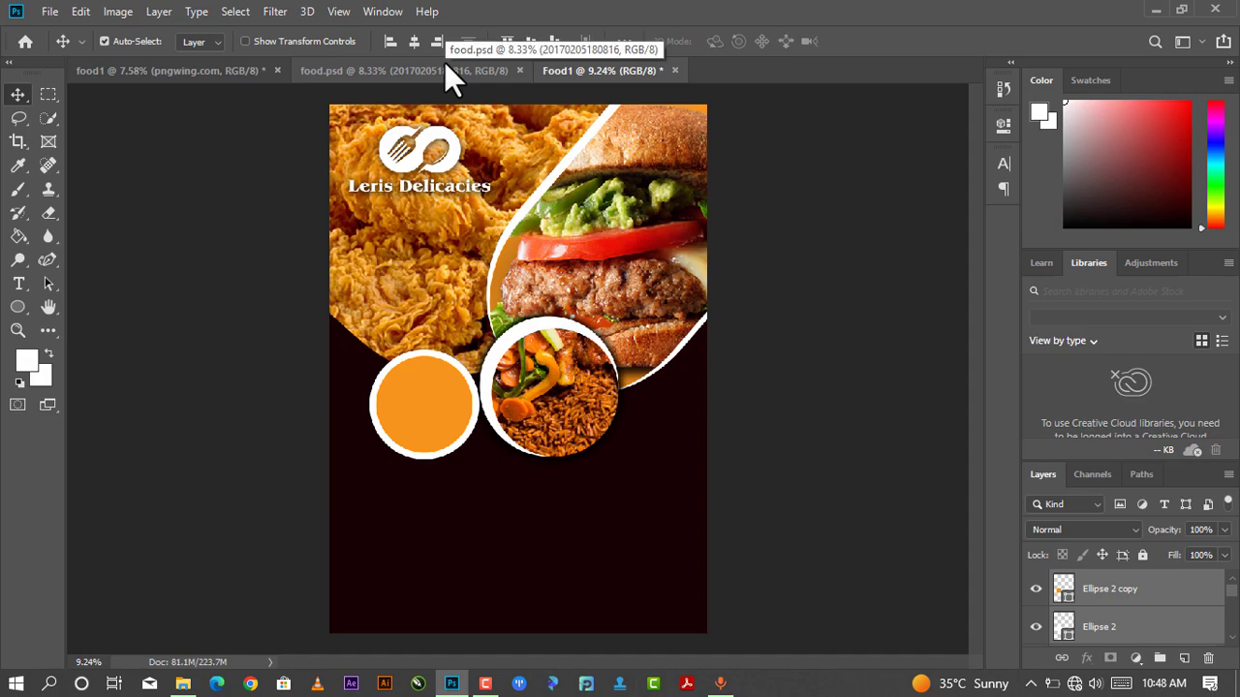
- Toggle Ellipse 2's visibility to identify its ring, then select the Ellipse 2 copy layer
right_click(1119, 597)
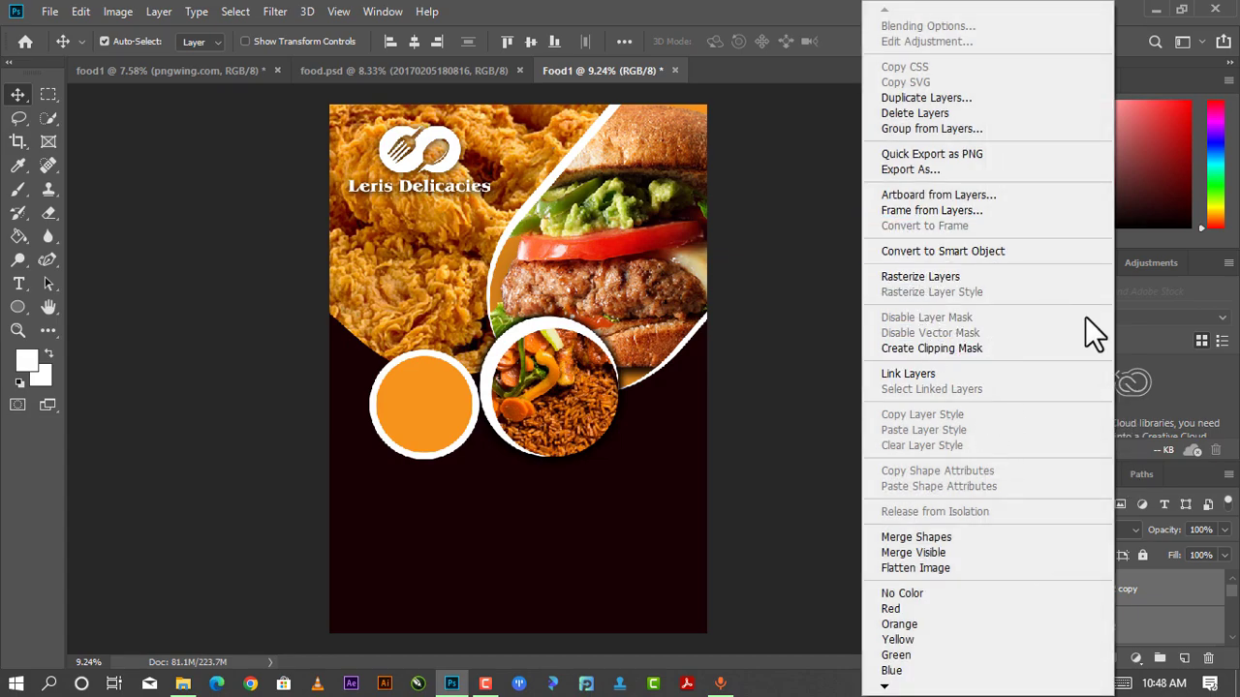
left_click(247, 184)
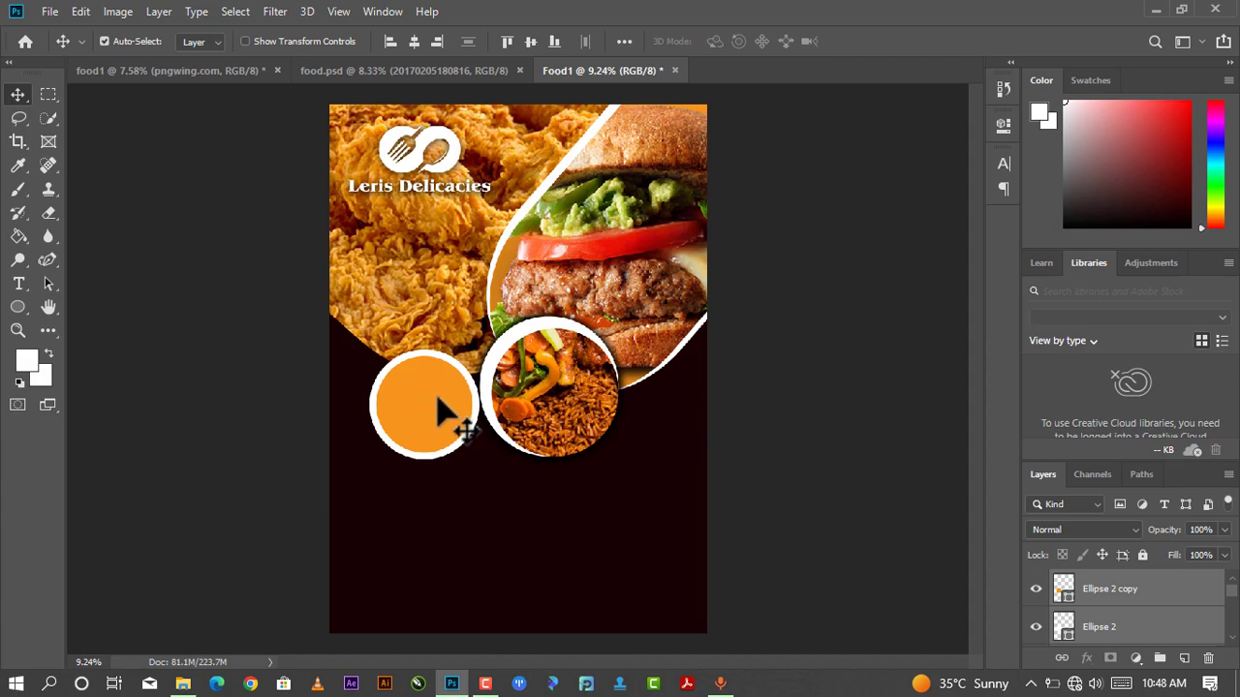
left_click(1036, 627)
left_click(1035, 626)
left_click(1097, 628)
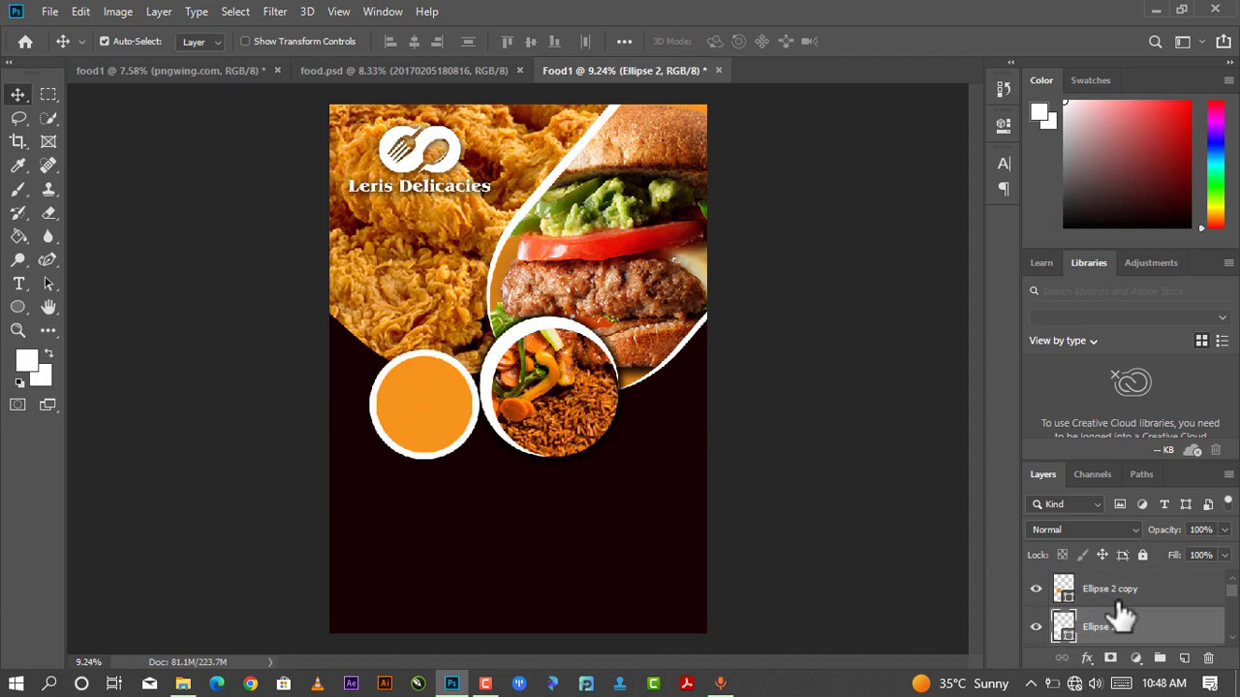
left_click(1124, 596)
- Give Ellipse 2 copy a drop shadow: 52% opacity, 15 px distance, 14% spread, 38 px size
right_click(1101, 603)
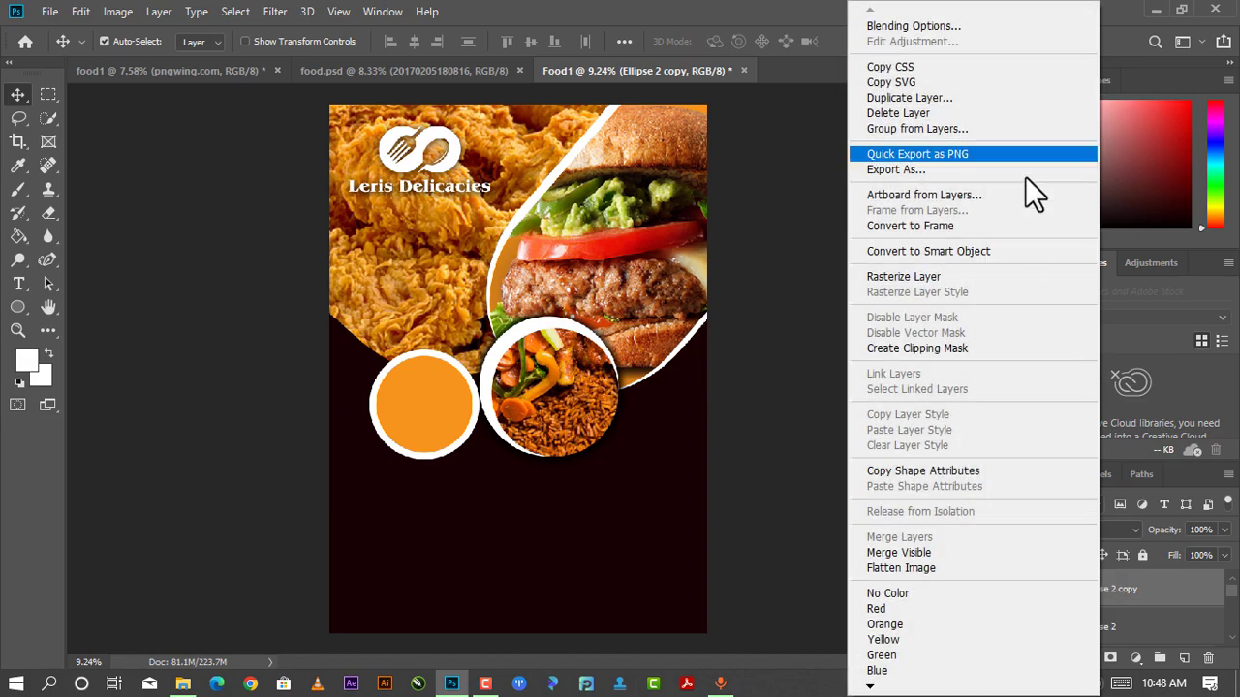
left_click(948, 28)
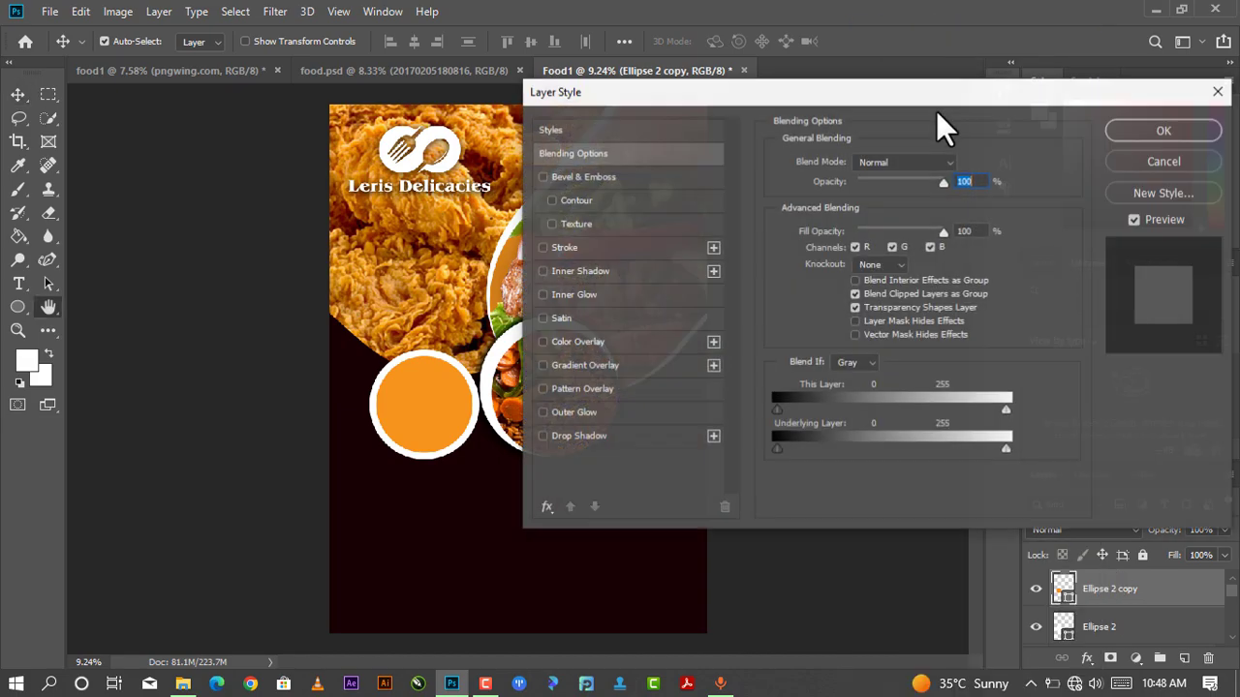
left_click_drag(757, 92, 950, 78)
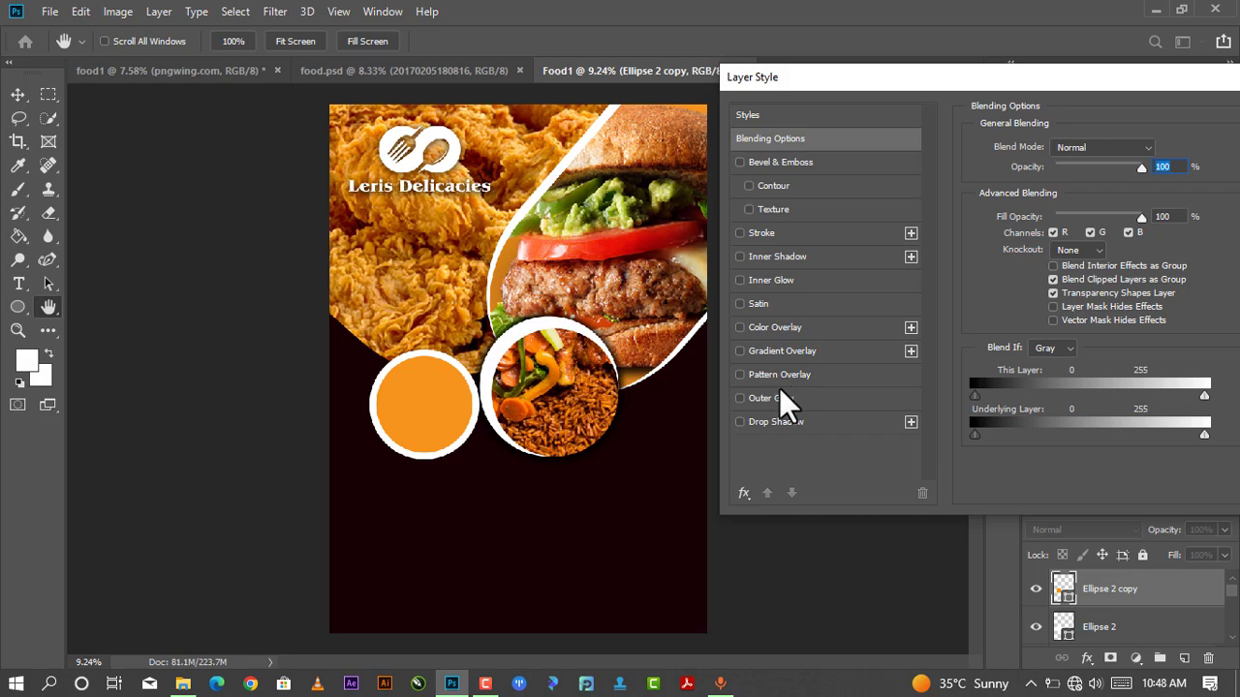
left_click(765, 424)
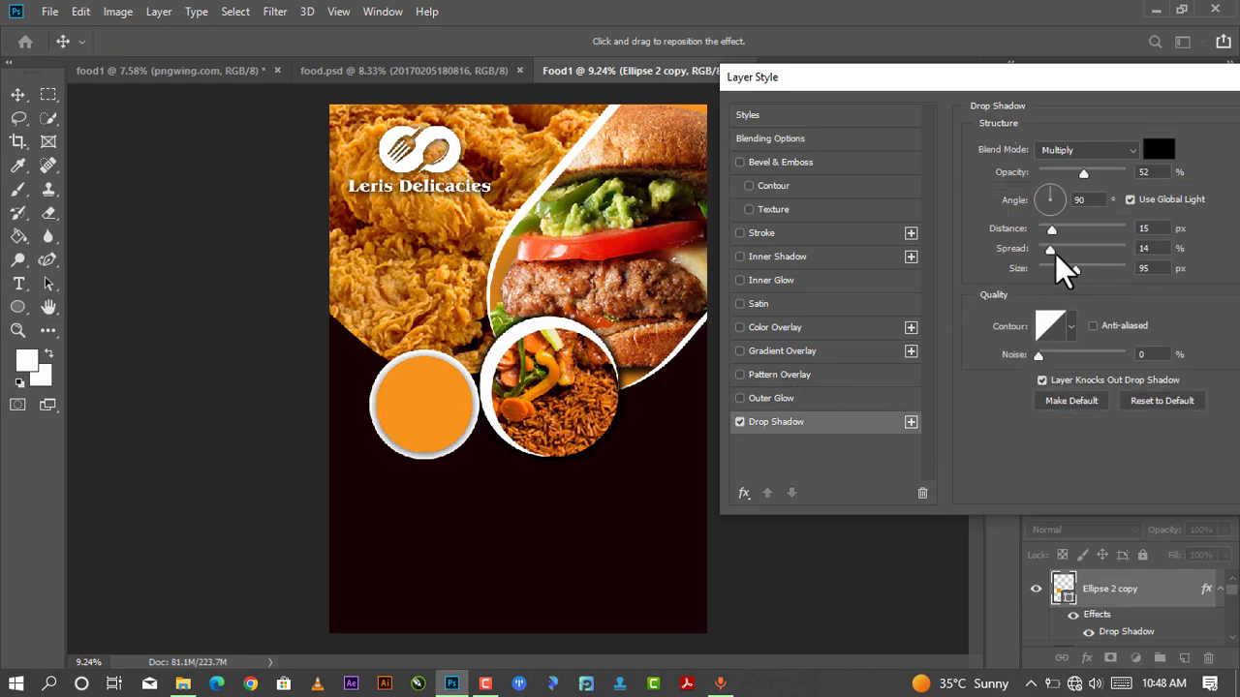
mouse_move(1052, 254)
left_mouse_down()
mouse_move(1031, 259)
mouse_move(1057, 269)
left_mouse_up()
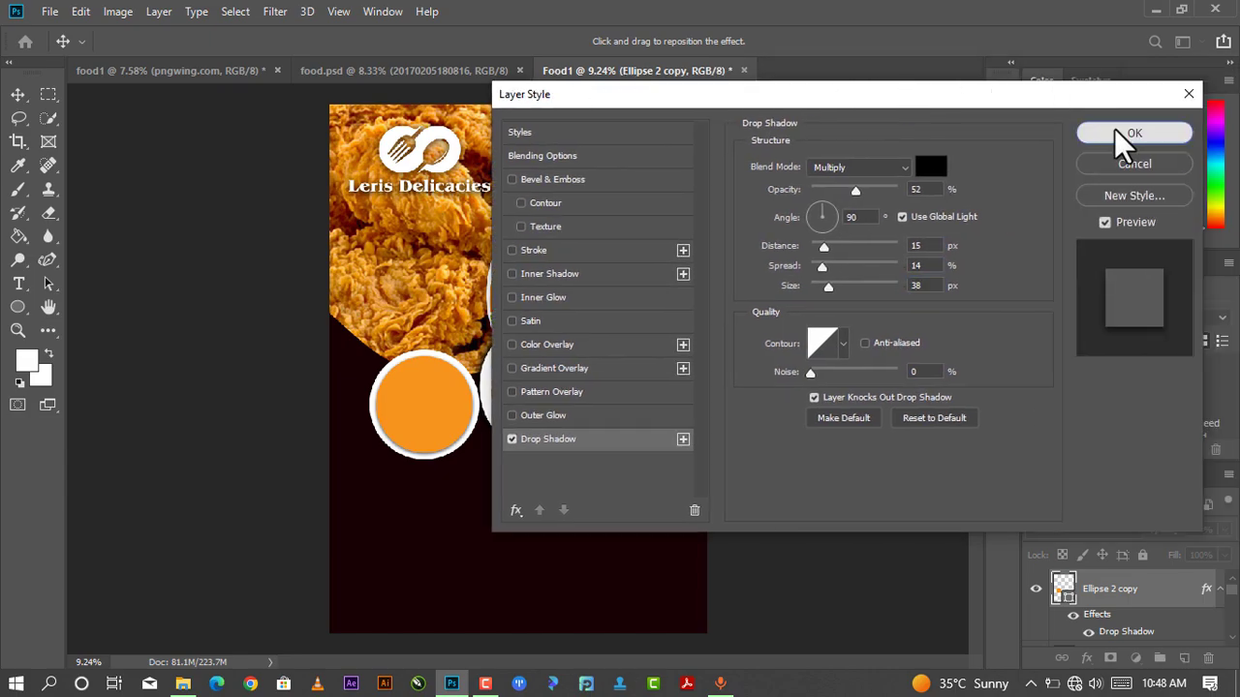
left_click(1123, 132)
scroll(1109, 625, "down", 1)
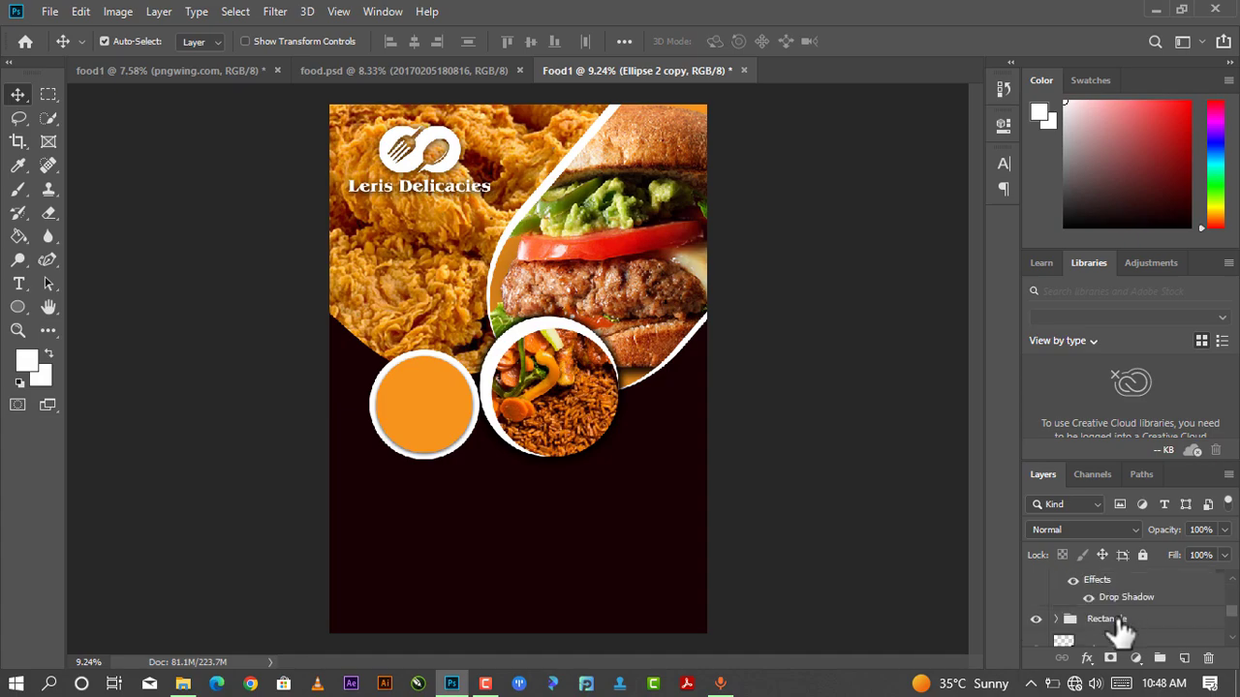
- Locate and select the Ellipse 2 layer in the Layers panel
scroll(1114, 615, "up", 1)
right_click(1115, 601)
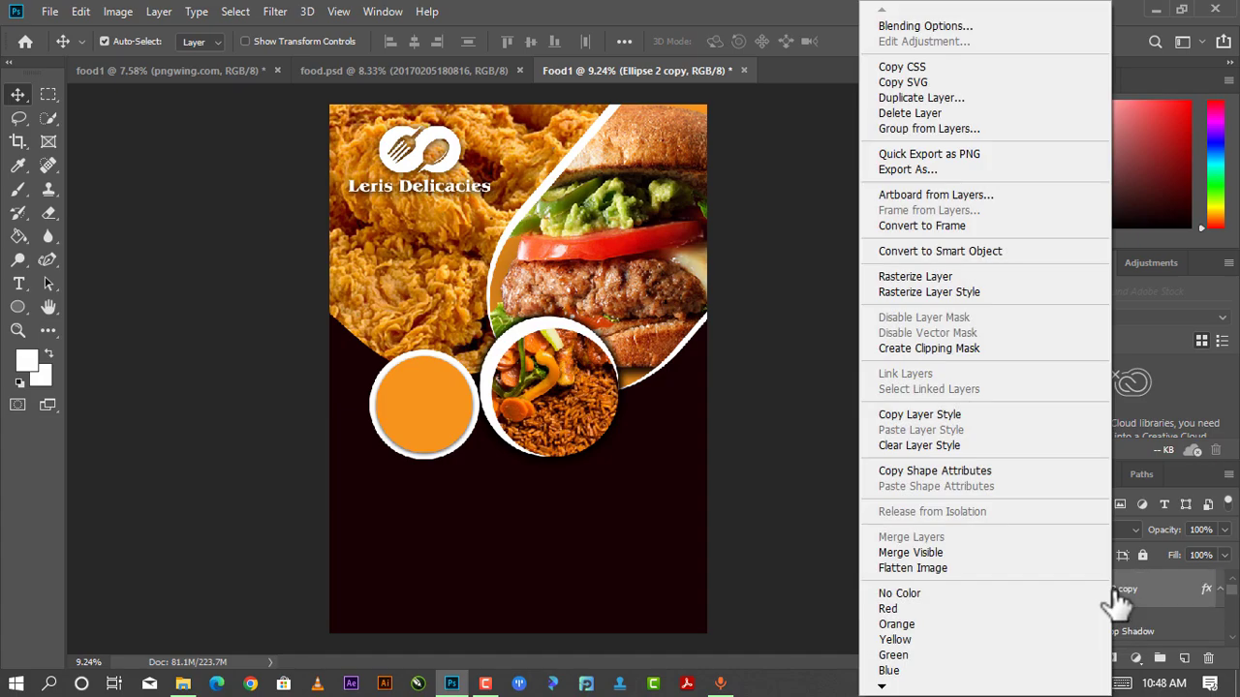
left_click(1137, 582)
scroll(1124, 600, "down", 2)
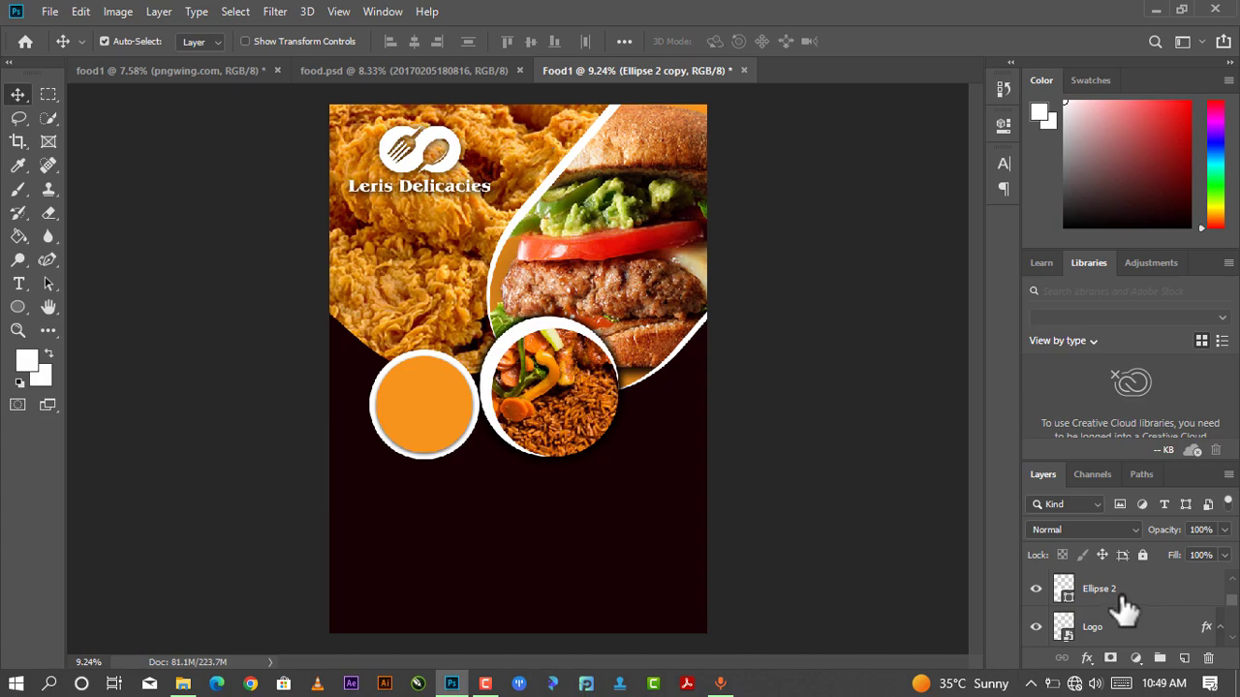
right_click(1119, 601)
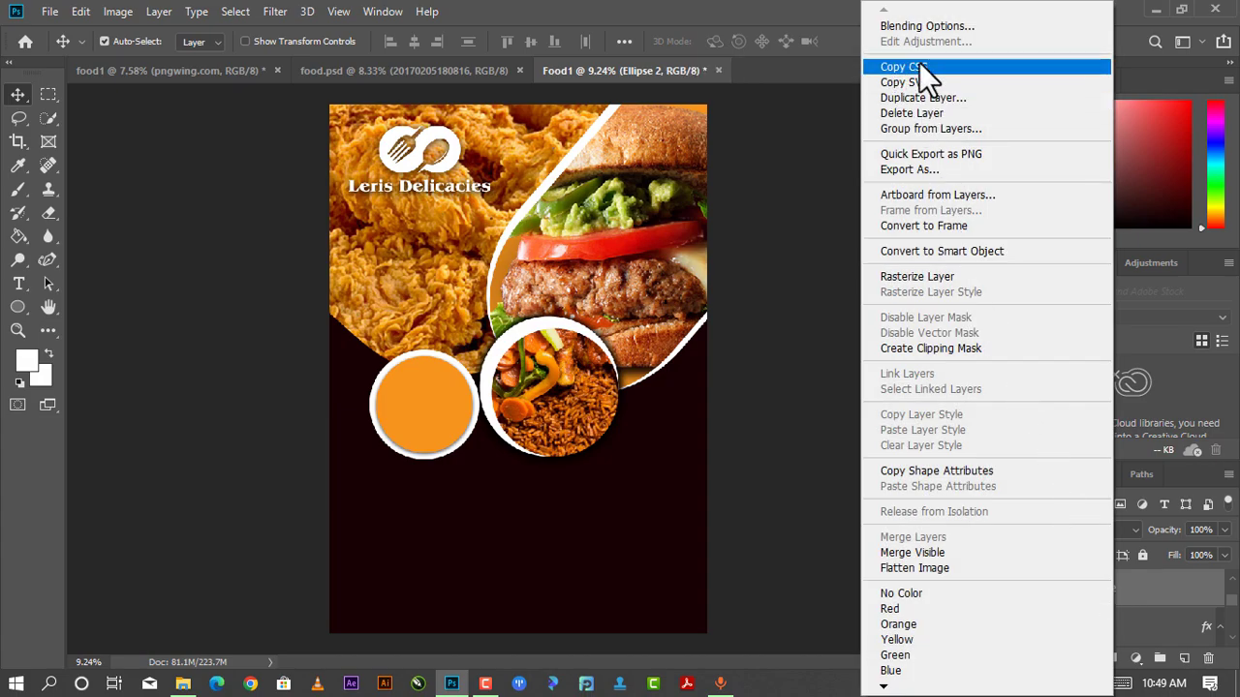
left_click(912, 27)
- Add a drop shadow to Ellipse 2 at 63% opacity, 21 px distance, 30% spread, 38 px size
double_click(1085, 584)
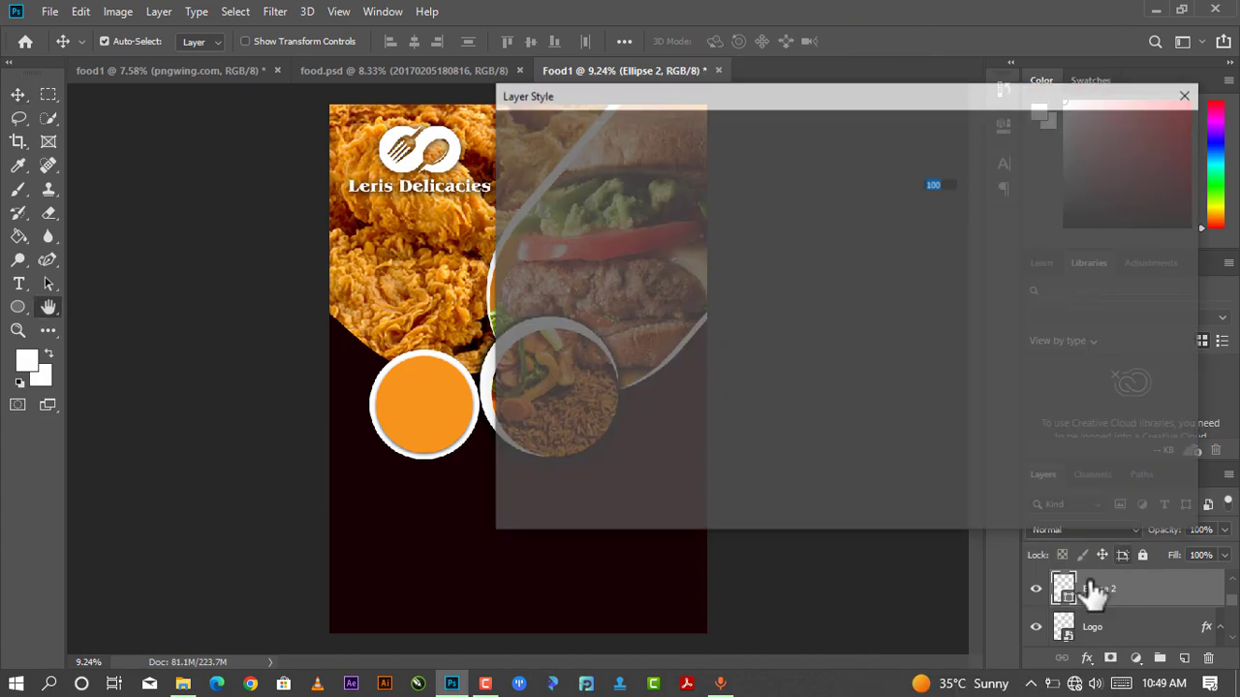
left_click(513, 439)
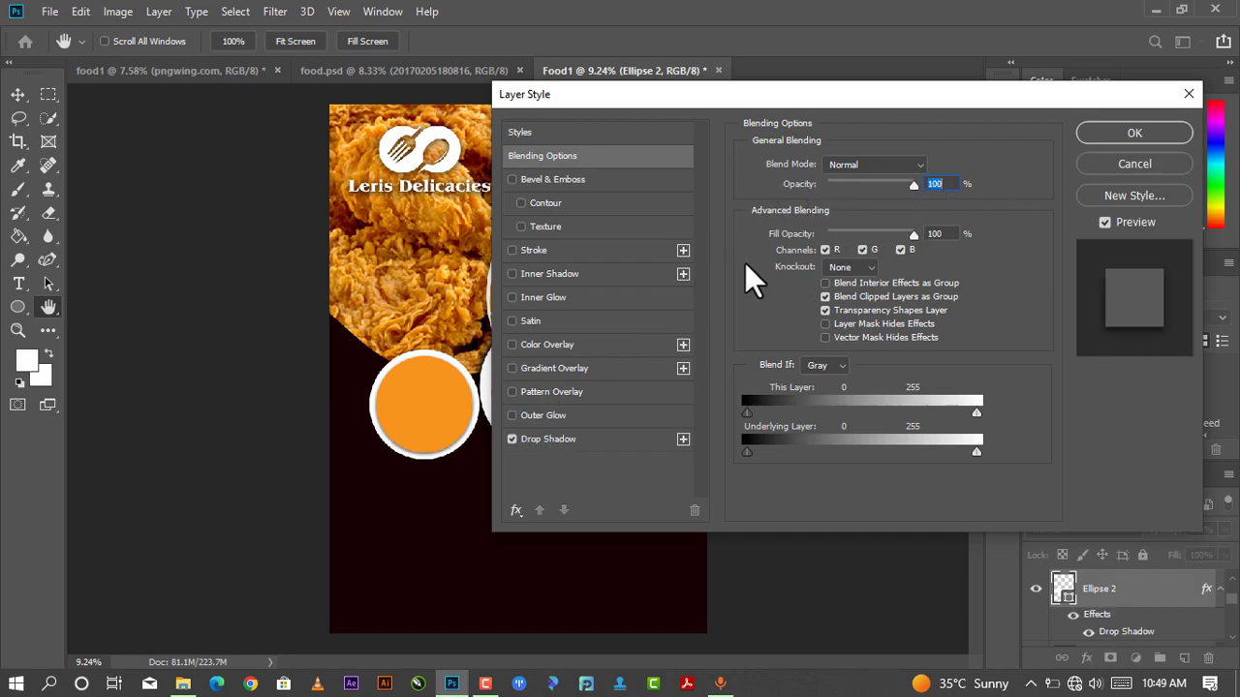
left_click(585, 442)
left_click_drag(859, 190, 863, 190)
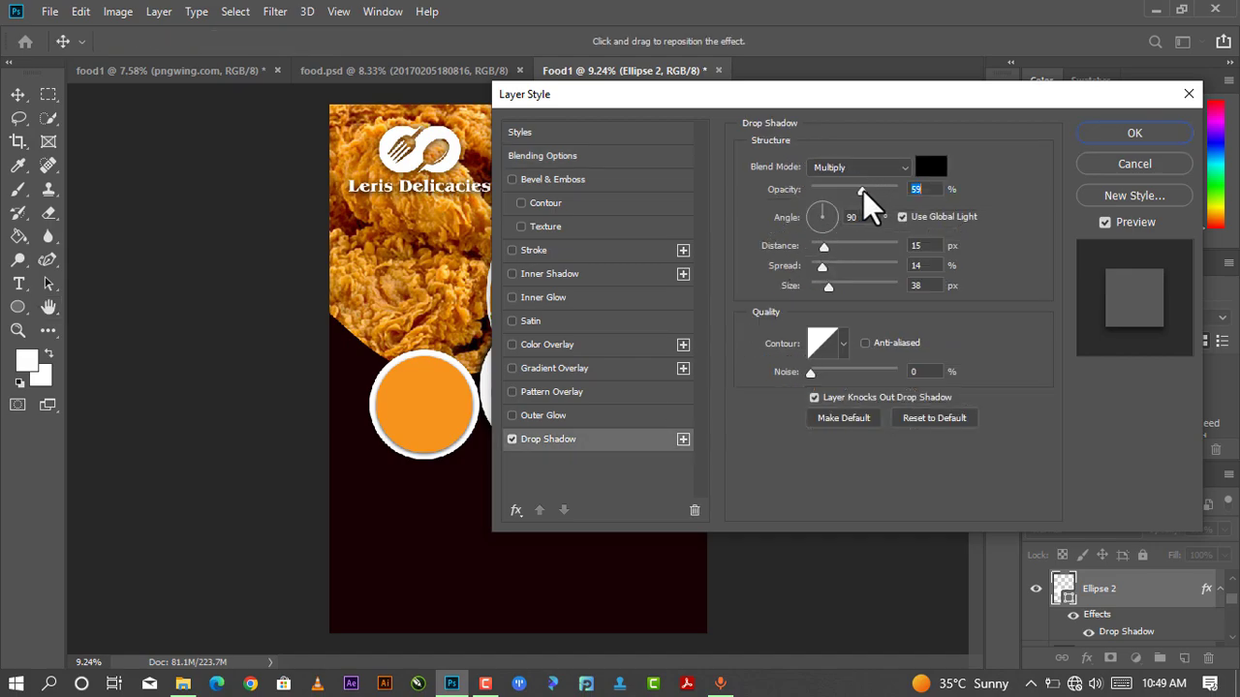
left_click_drag(820, 246, 828, 267)
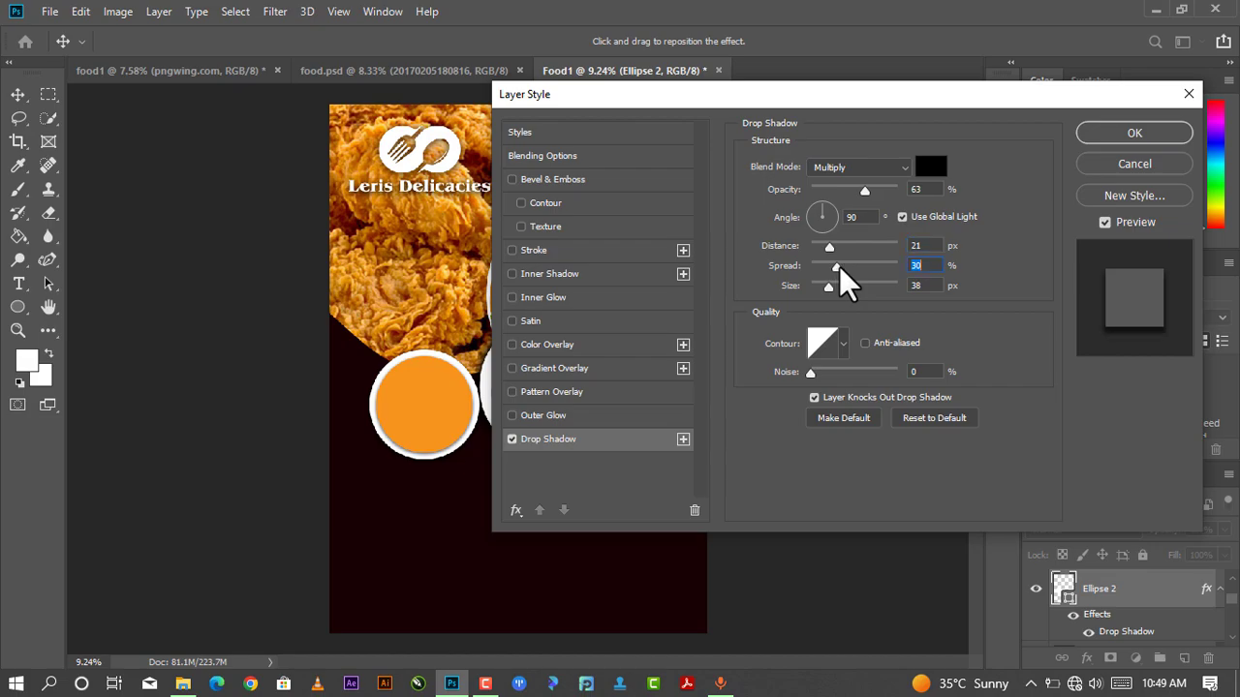
left_click(1091, 128)
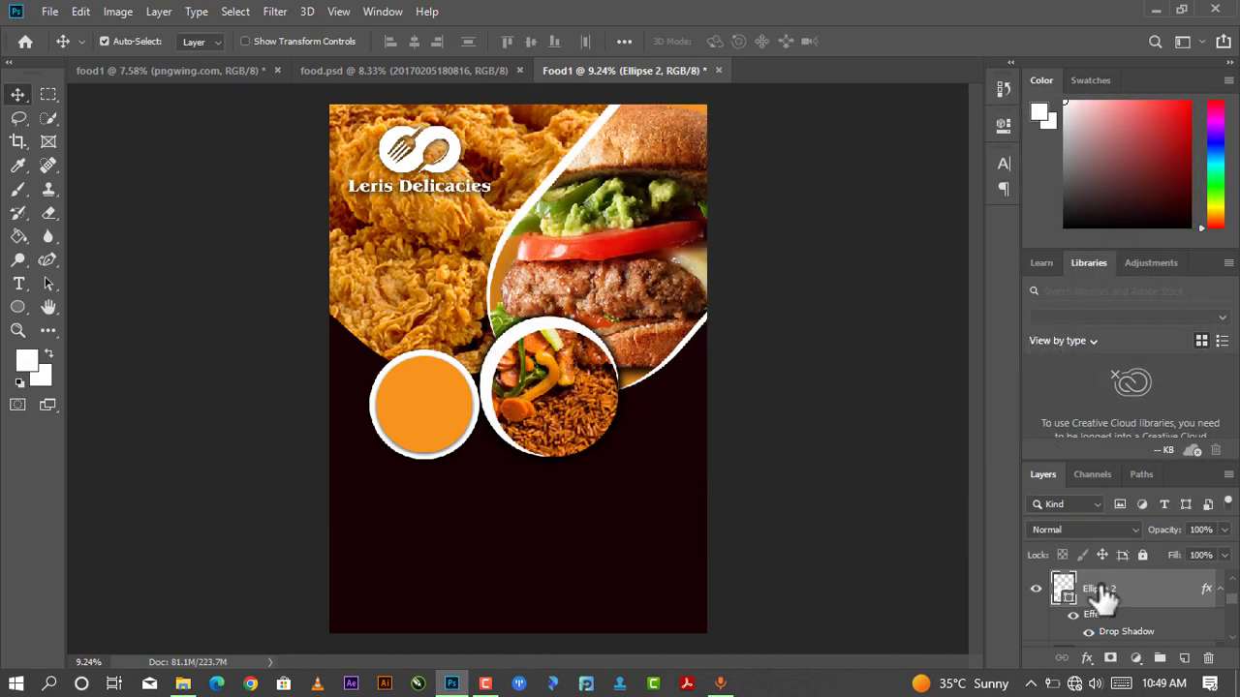
- Zoom in on the poster and scroll the Layers panel to the two ellipse layers
key("ctrl+plus")
scroll(1101, 603, "up", 1)
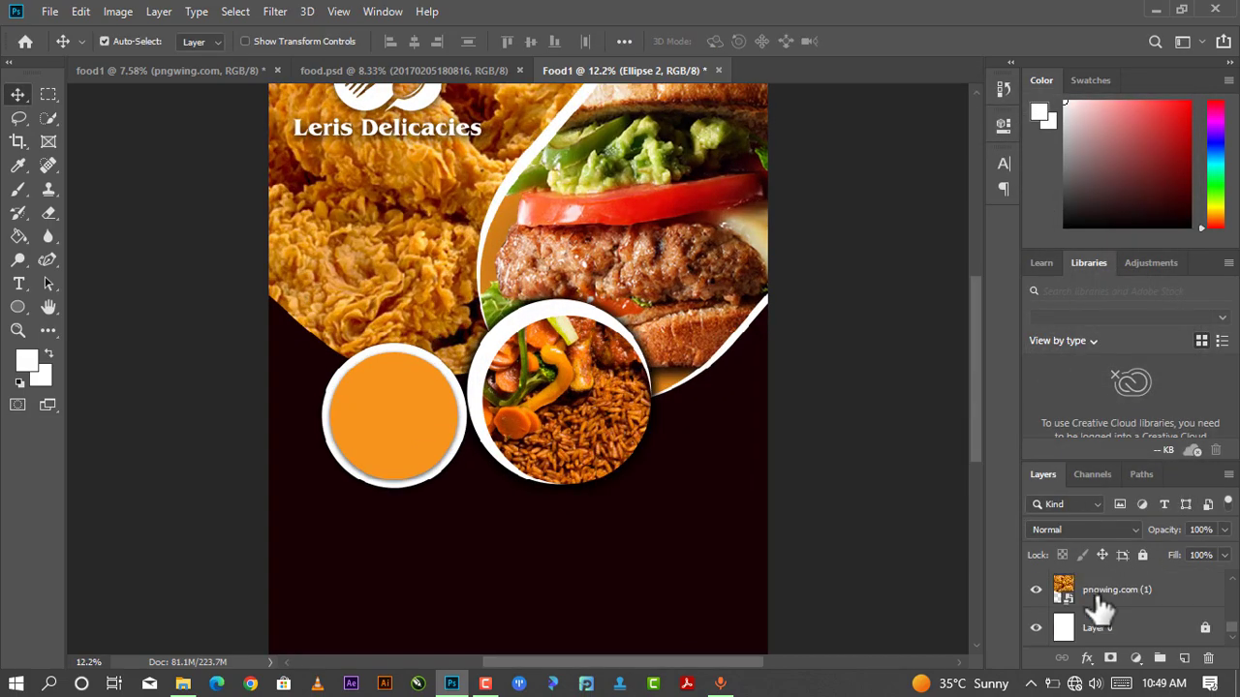
scroll(1098, 604, "down", 2)
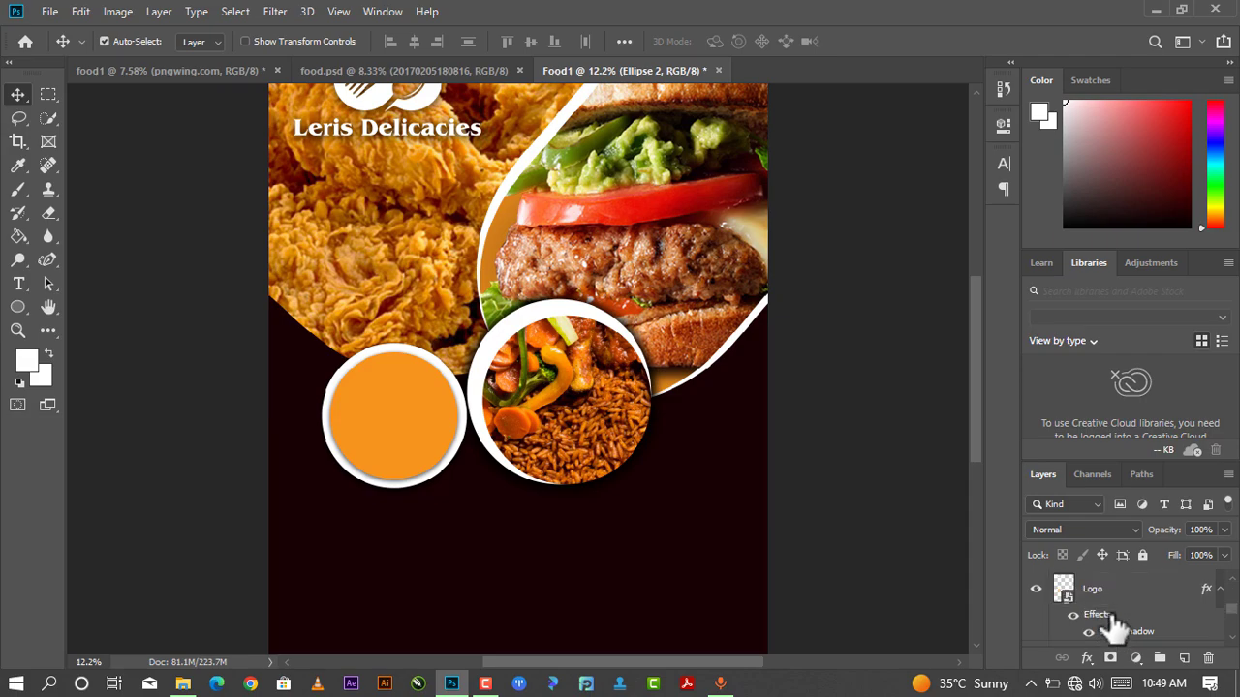
scroll(1109, 624, "up", 1)
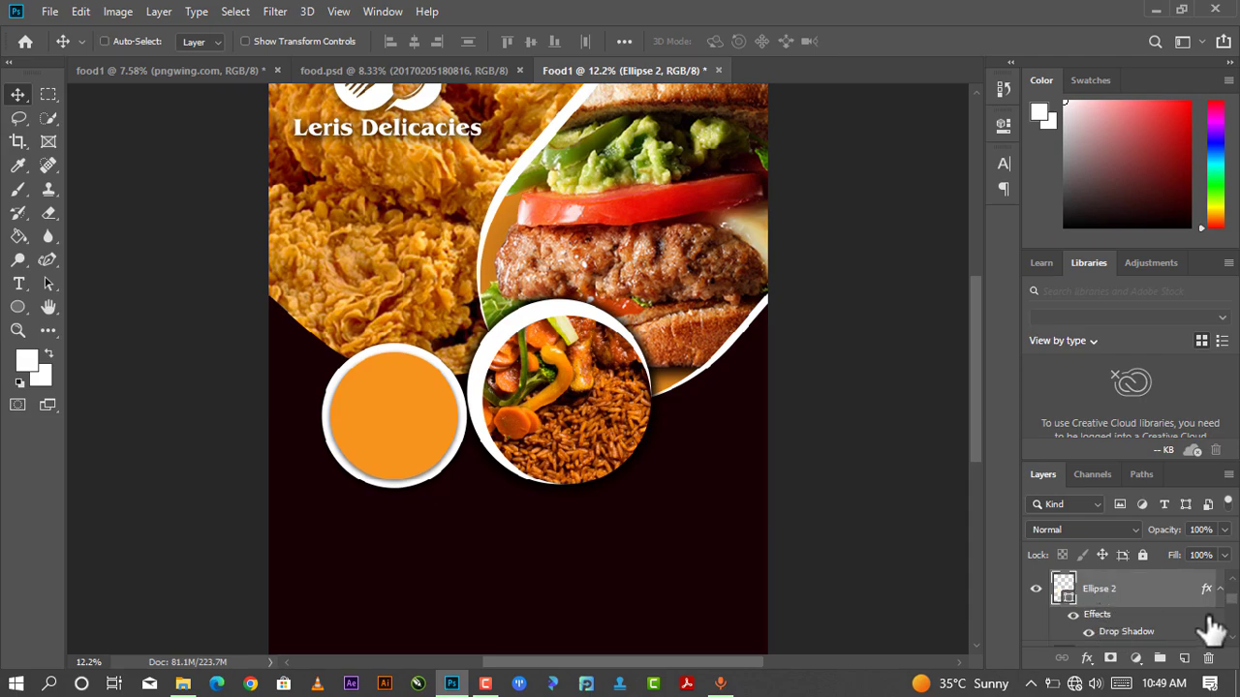
scroll(1232, 637, "down", 3)
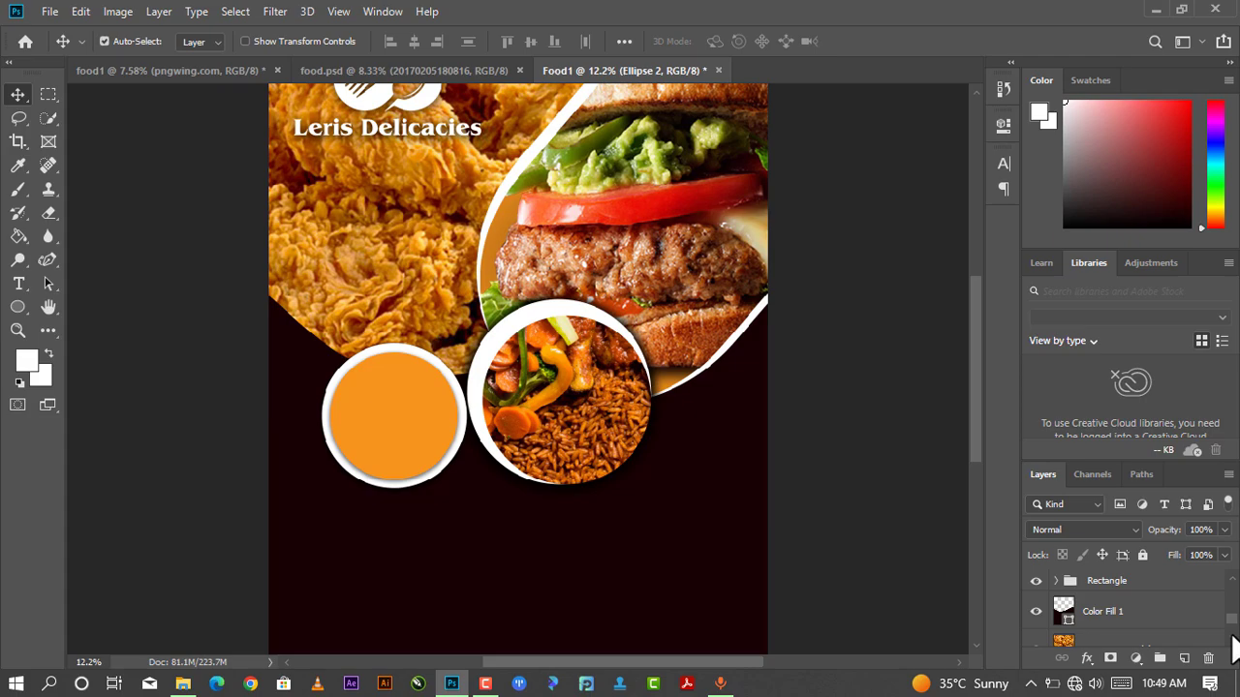
scroll(1176, 631, "up", 3)
scroll(1107, 620, "up", 2)
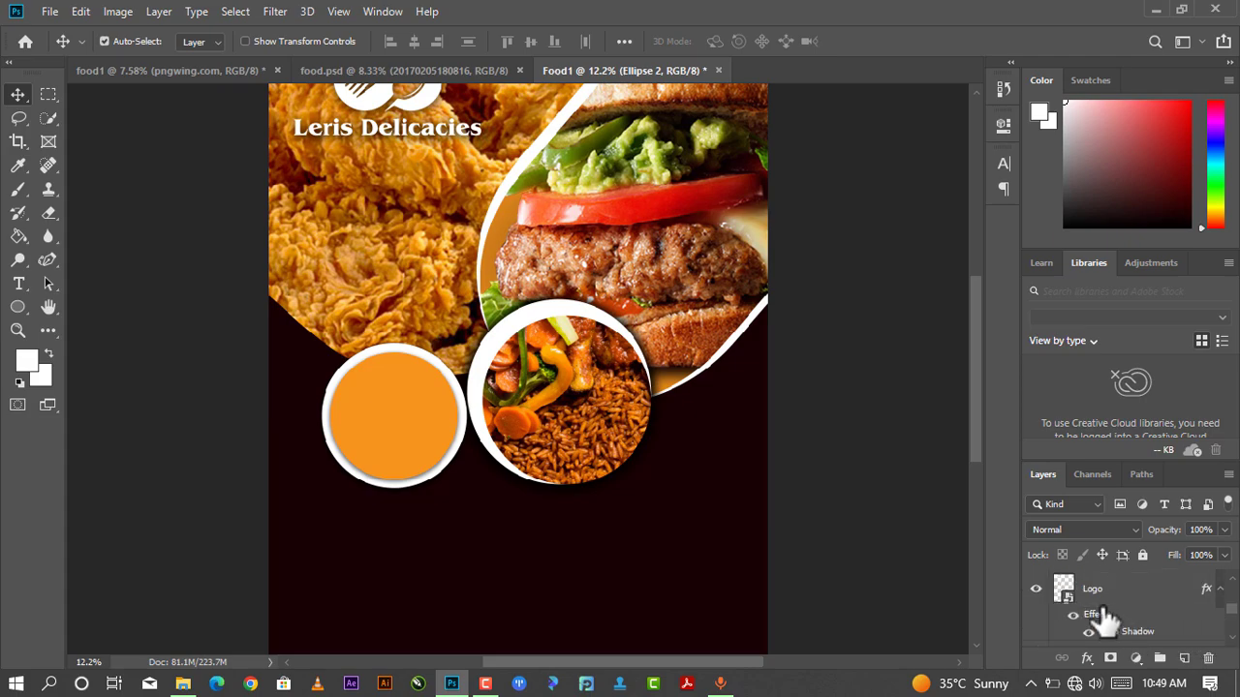
scroll(1106, 620, "down", 5)
scroll(1108, 620, "down", 1)
scroll(1107, 620, "up", 2)
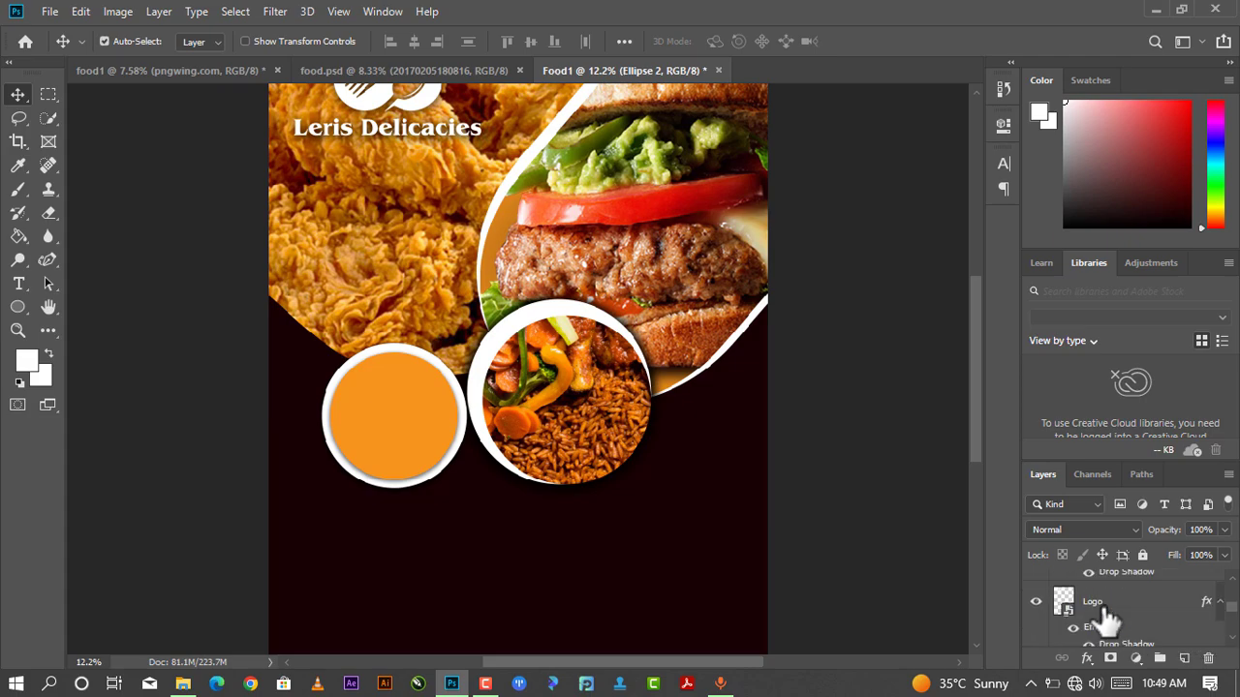
scroll(1107, 620, "up", 1)
key("ctrl+j")
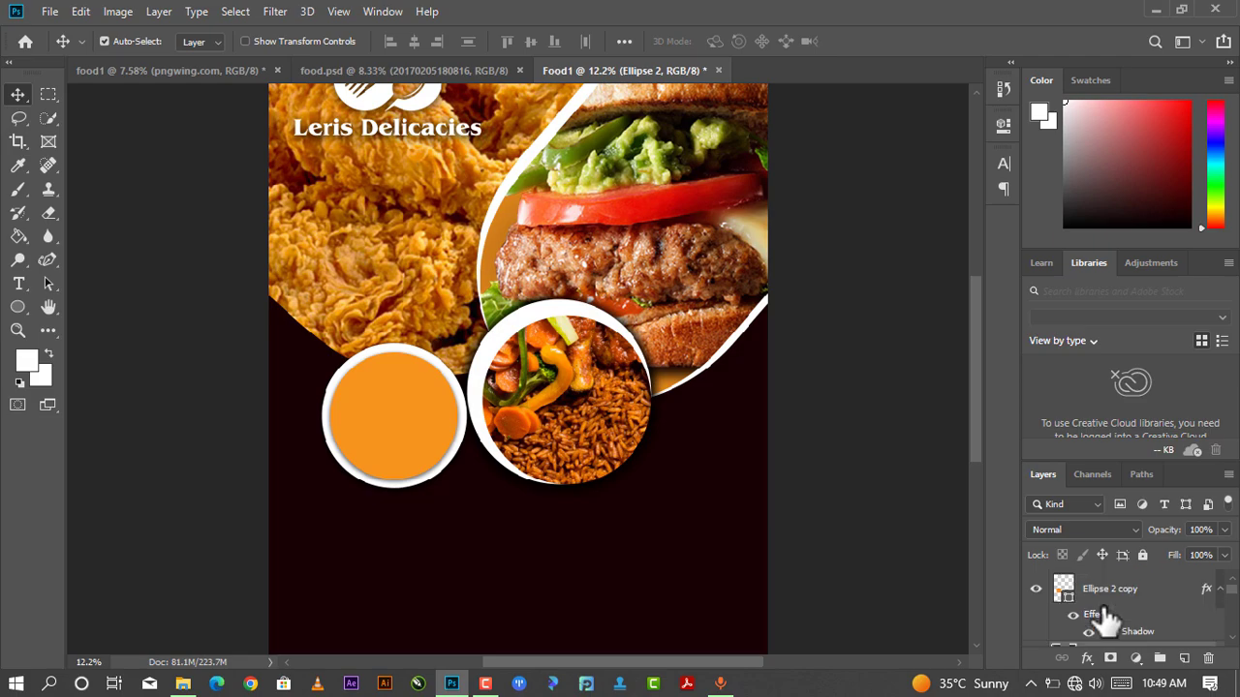
scroll(1104, 620, "down", 1)
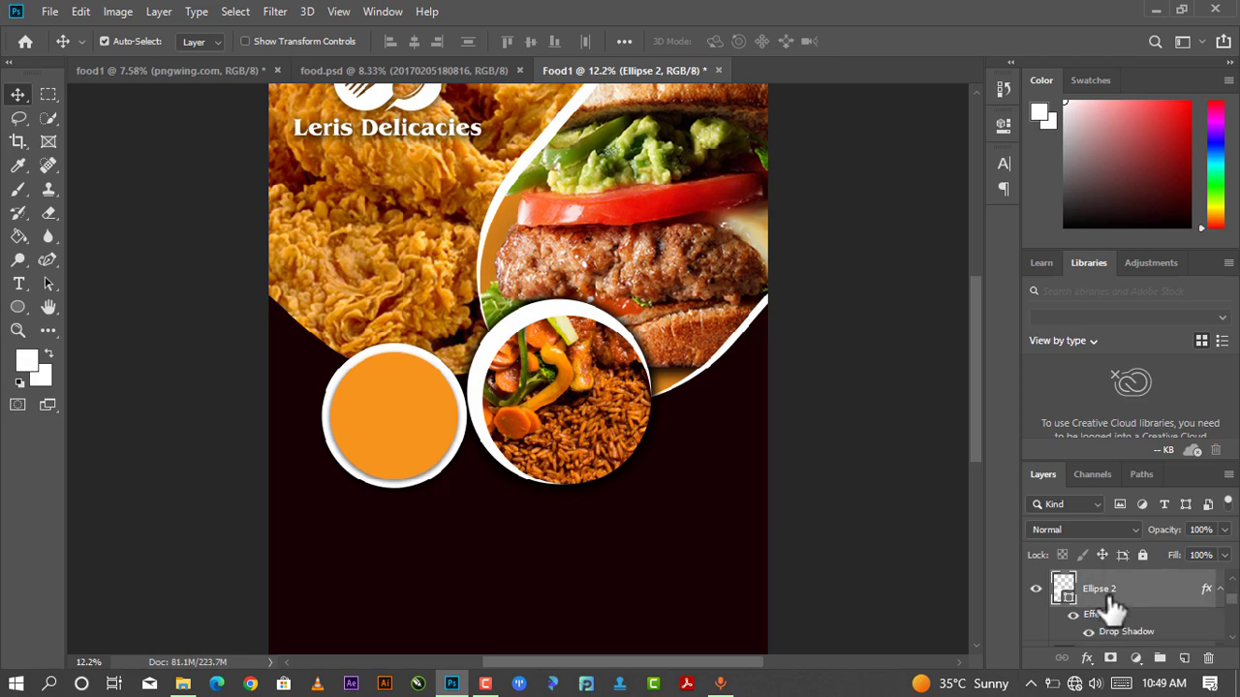
scroll(1112, 607, "up", 1)
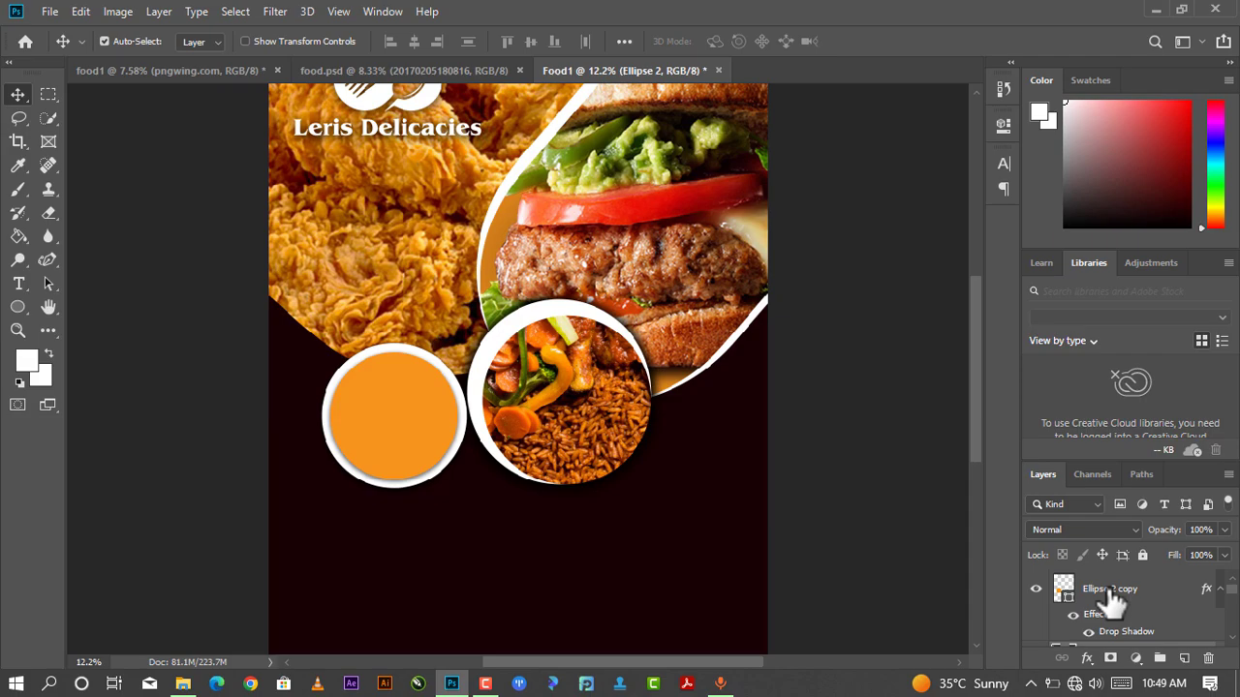
- Group Ellipse 2 and Ellipse 2 copy with Ctrl+G and name the group circle2
left_click(1112, 596, "ctrl")
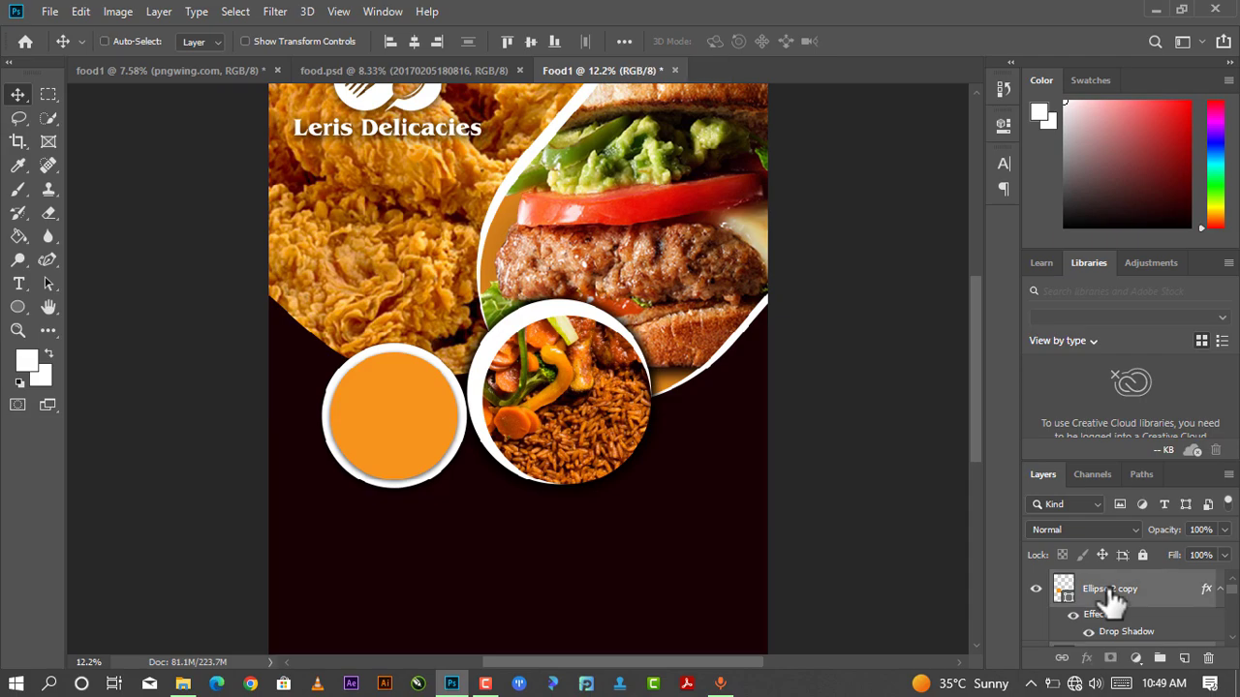
key("ctrl+g")
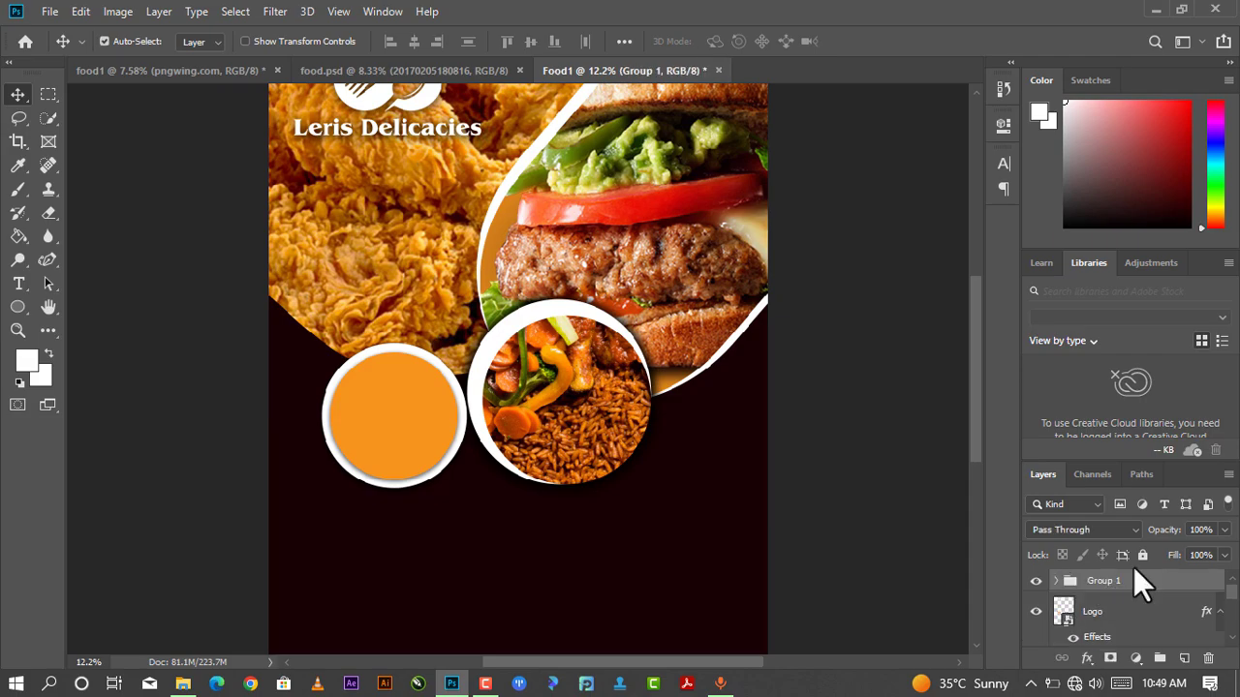
double_click(1119, 581)
type("cle")
type("2")
key("Return")
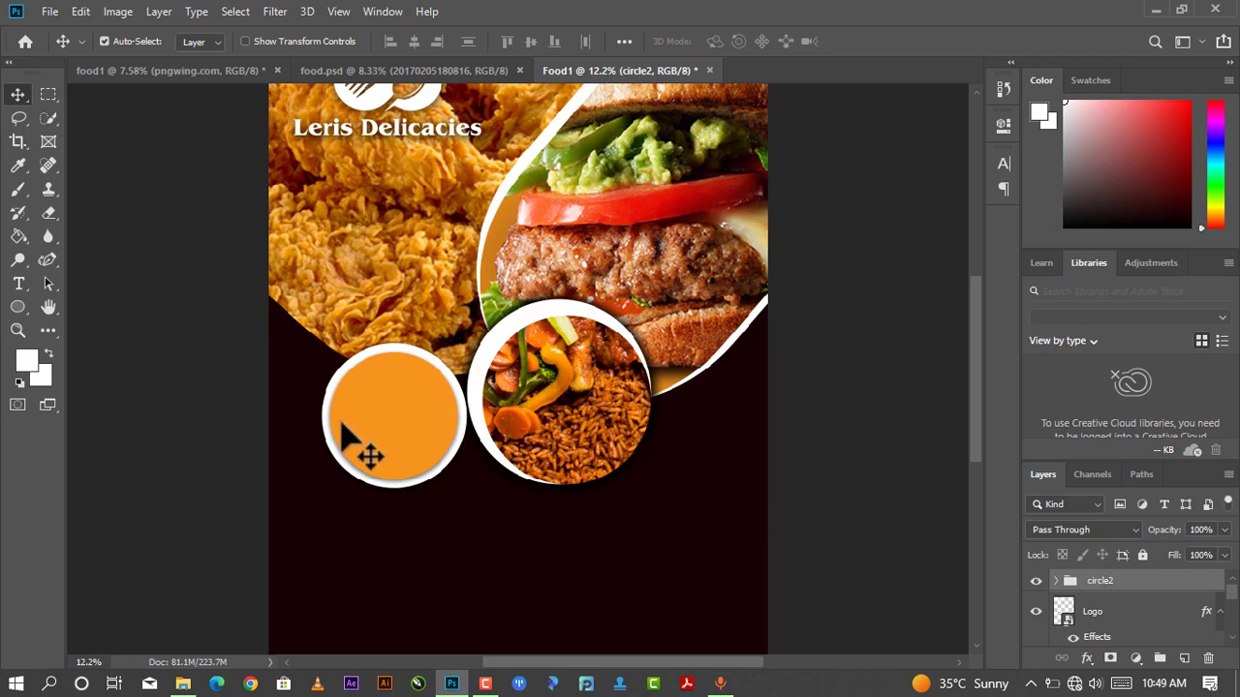
- Scale the circle2 group to about 97% and place it overlapping the rice photo's lower-right edge
key("ctrl+t")
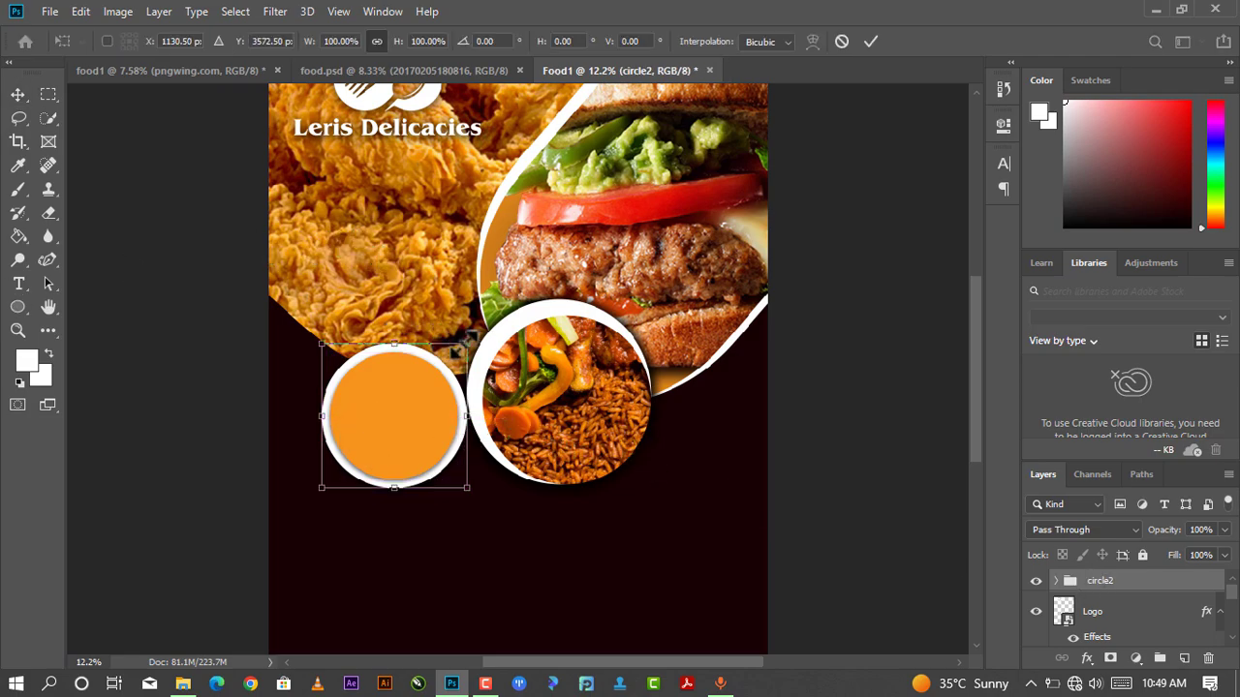
left_click_drag(467, 345, 440, 386)
mouse_move(395, 429)
left_mouse_down()
mouse_move(627, 465)
mouse_move(708, 491)
left_mouse_up()
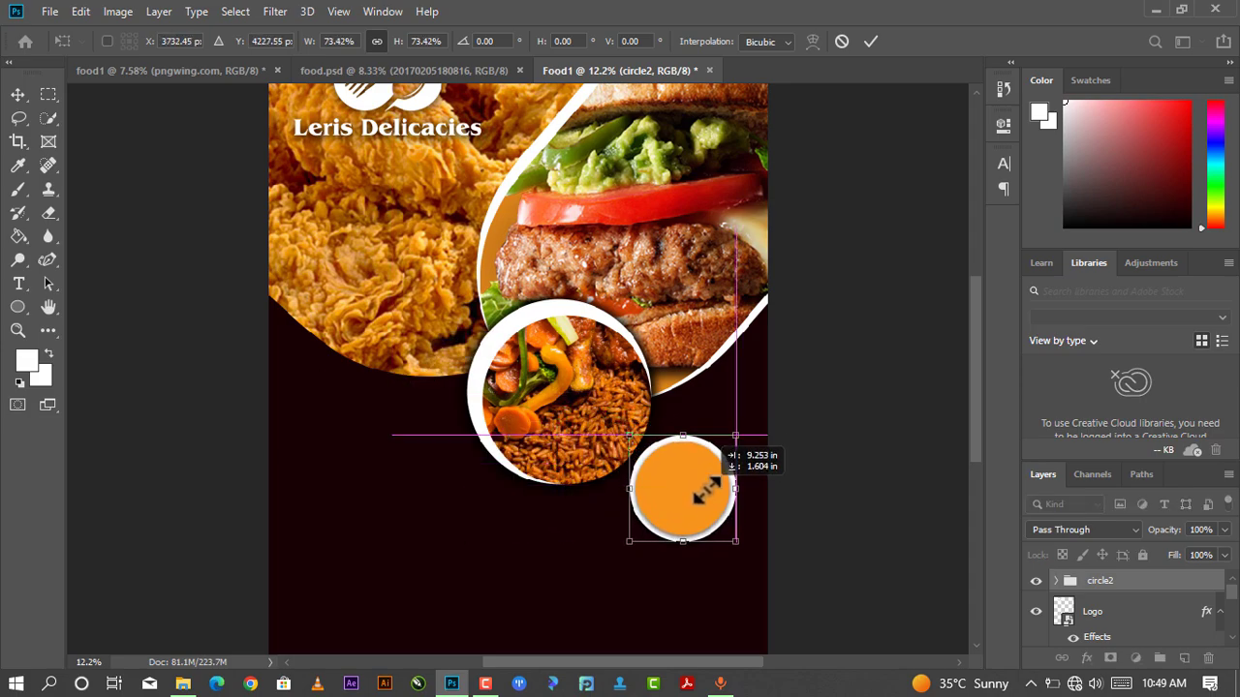
left_click_drag(707, 491, 658, 465)
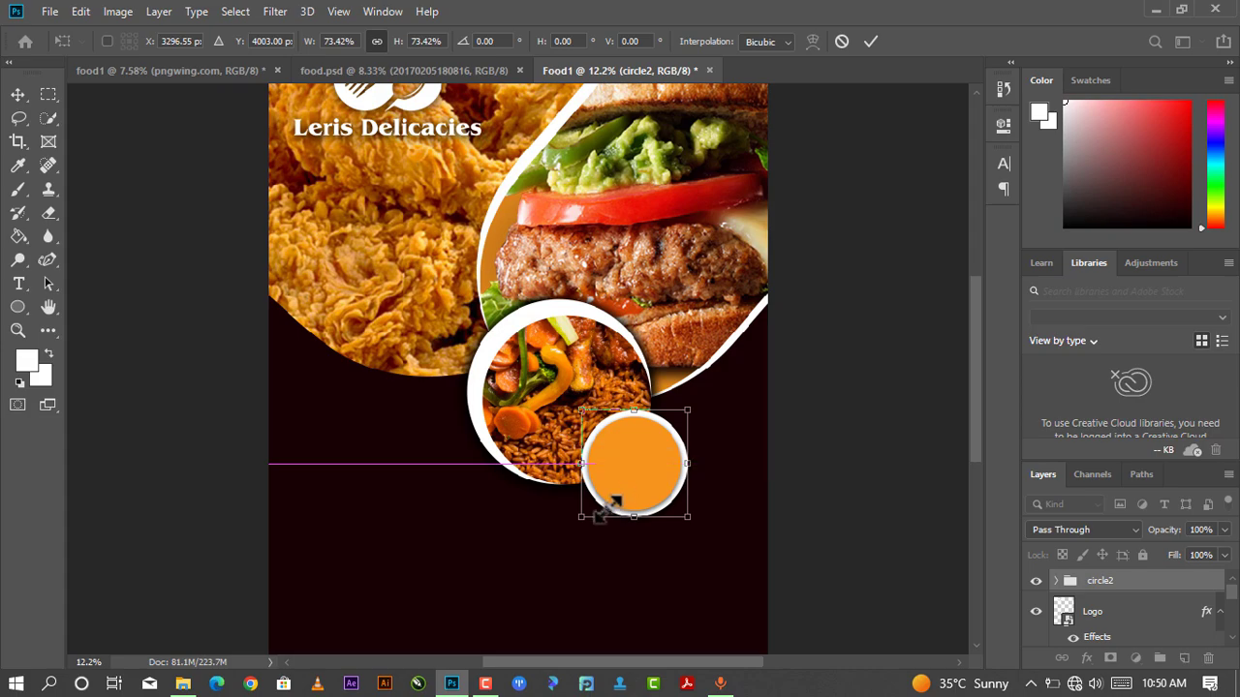
left_click_drag(591, 505, 558, 540)
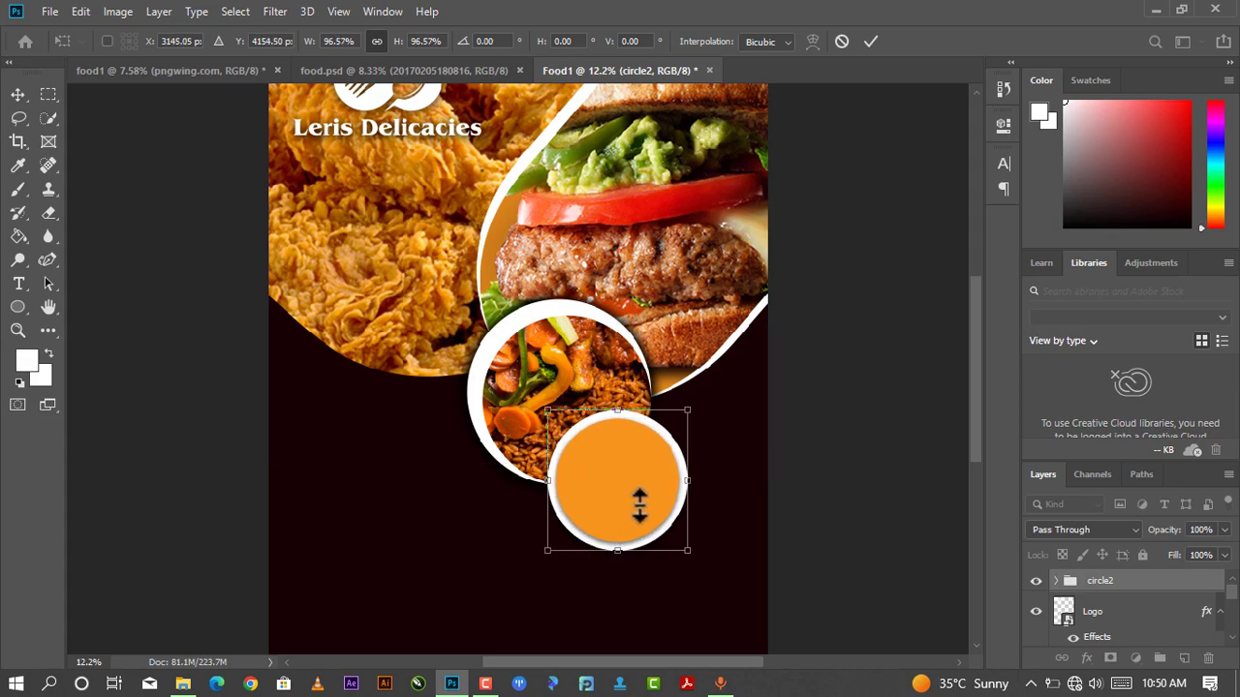
left_click_drag(640, 504, 679, 498)
left_click(871, 41)
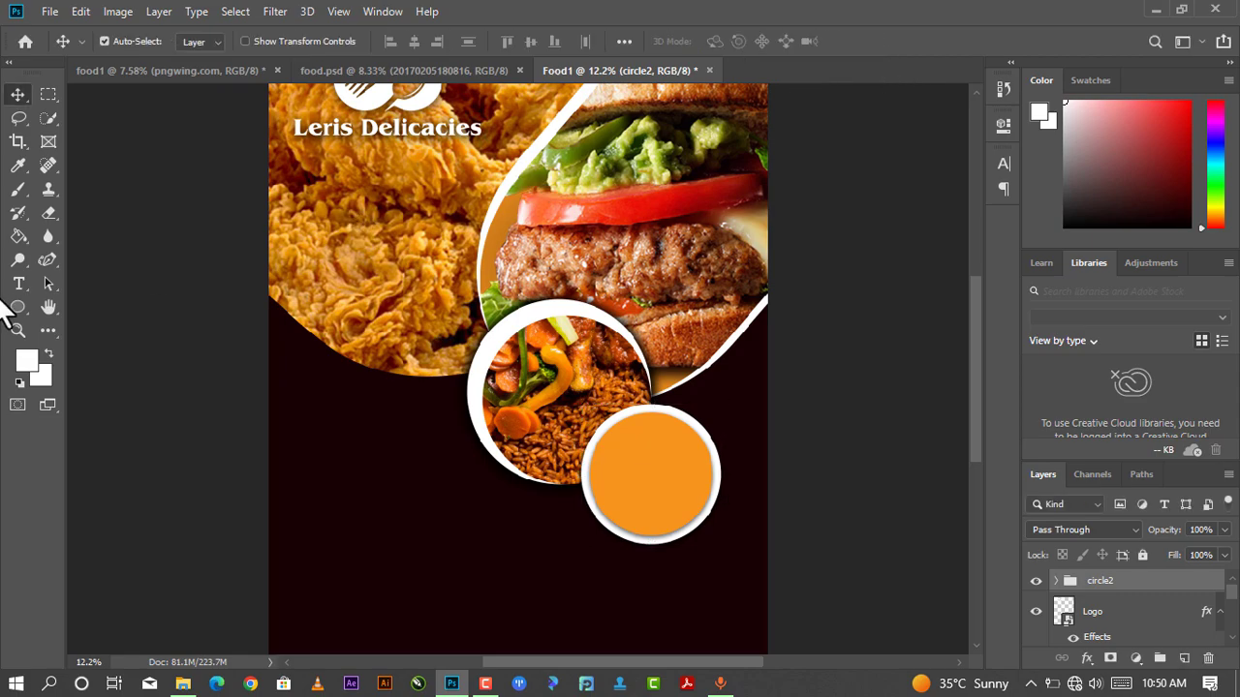
left_click(20, 285)
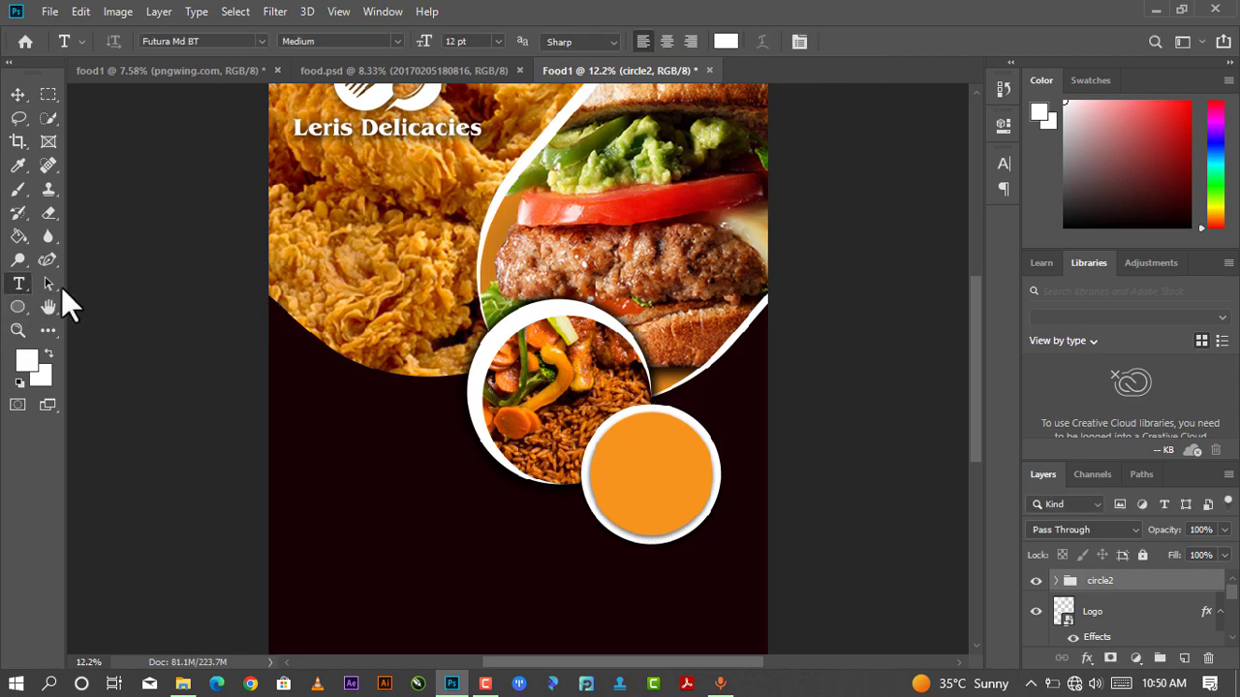
- Add white '25% OFF' text on the dark left area and enlarge it to headline size
left_click(371, 406)
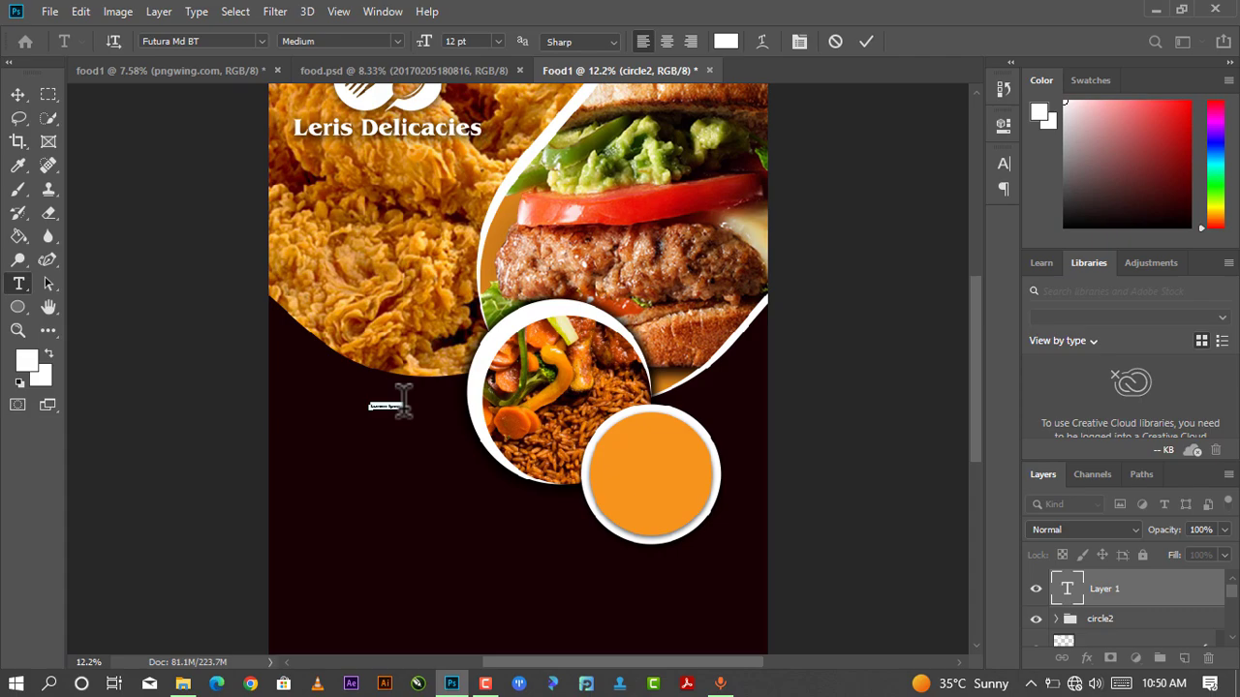
key("BackSpace")
left_click(867, 42)
key("ctrl+t")
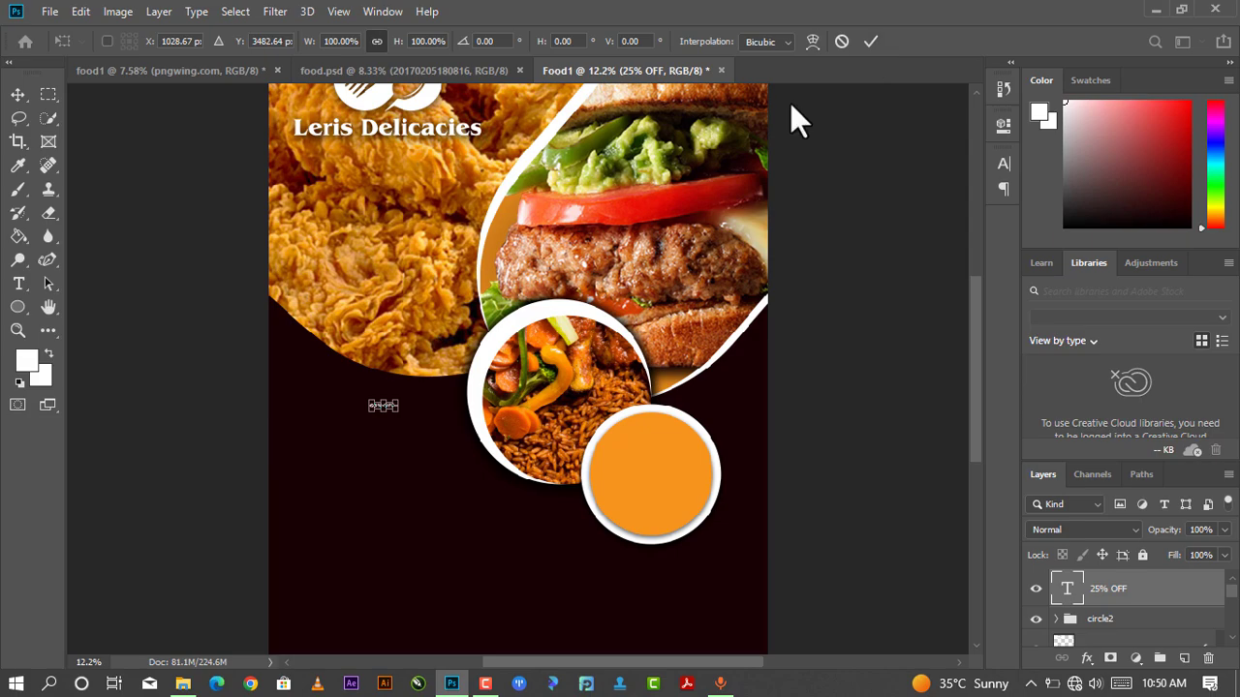
mouse_move(399, 410)
left_mouse_down()
mouse_move(628, 581)
mouse_move(523, 475)
mouse_move(450, 448)
left_mouse_up()
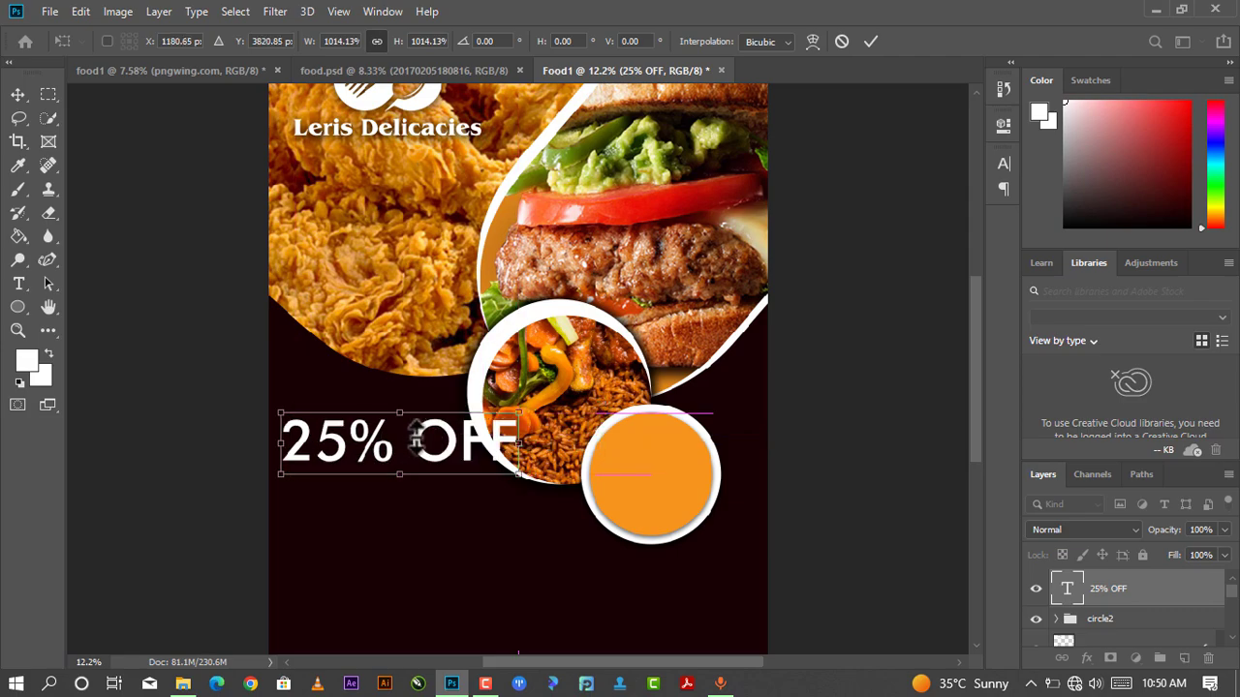
key("Return")
- Break the text so 'OFF' sits on its own line below '25%'
key("t")
left_click(415, 438)
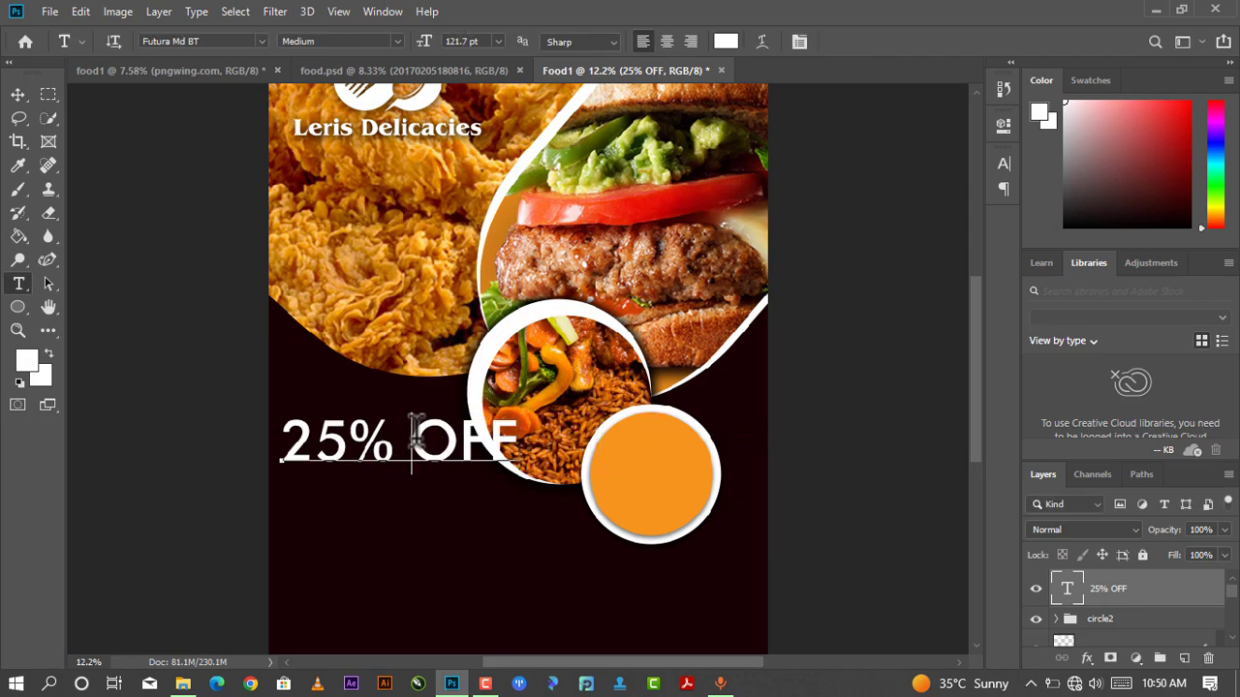
key("BackSpace")
key("Return")
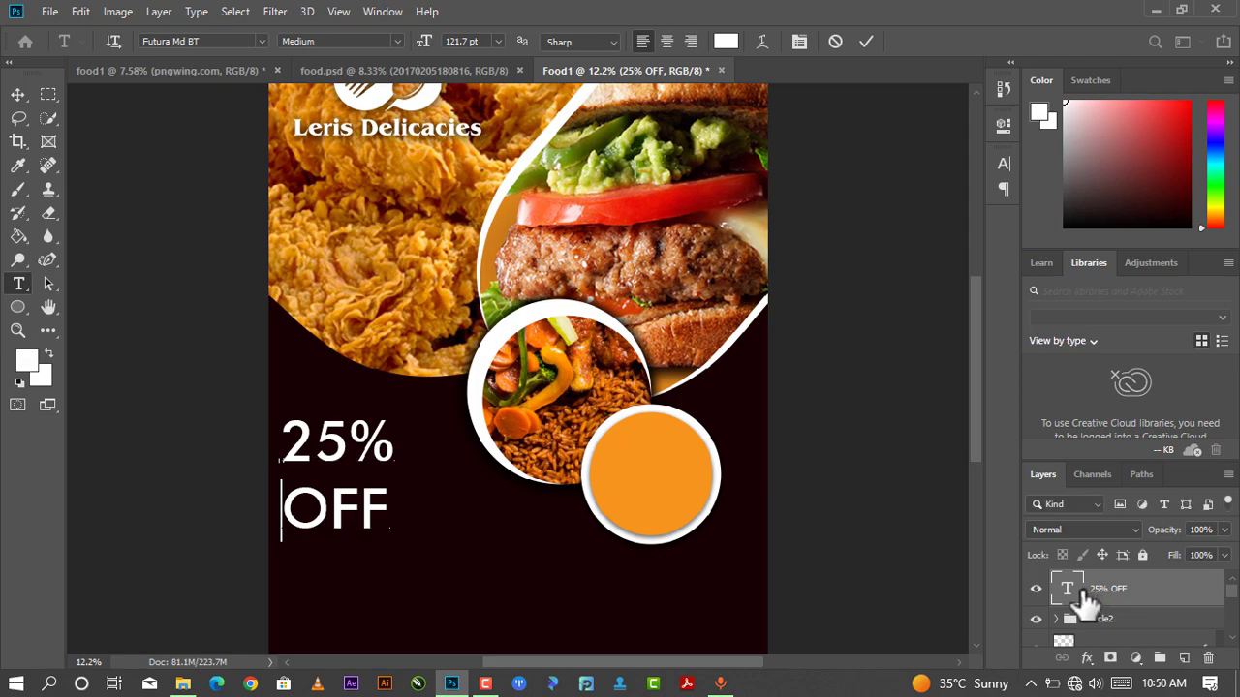
- Select the 25% OFF text and try 72 pt and 60 pt leading, keeping 72 pt
double_click(1085, 589)
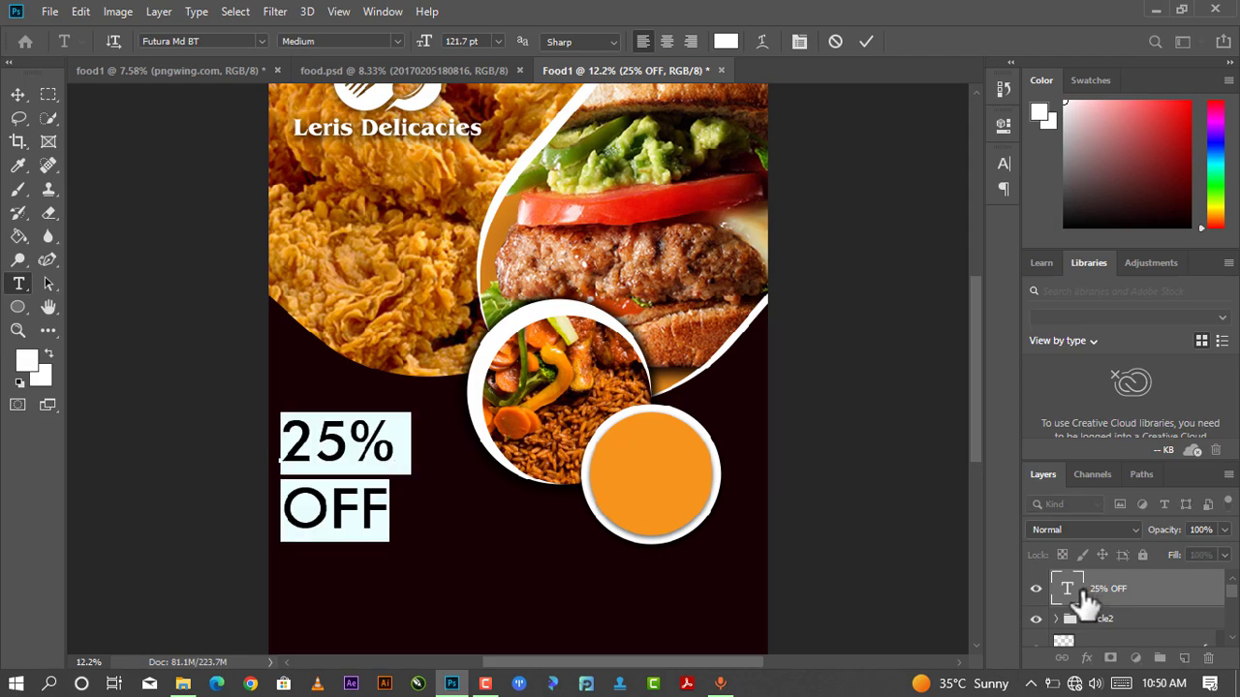
left_click(1003, 125)
left_click(803, 326)
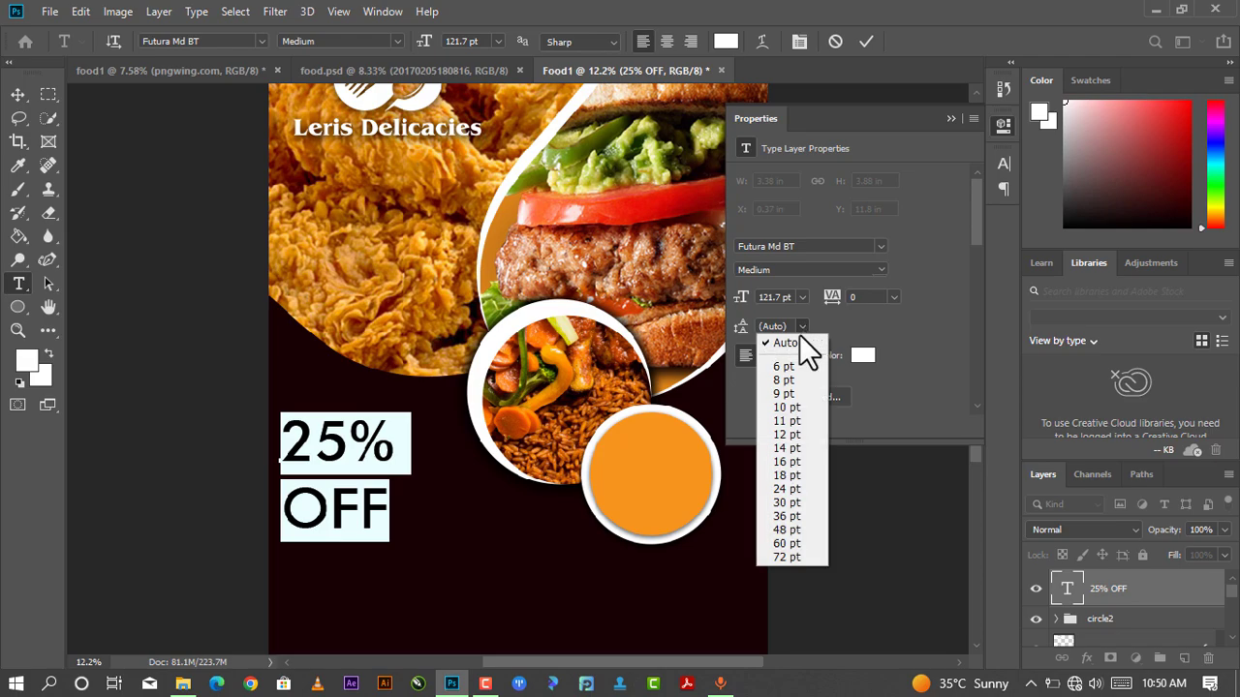
left_click(792, 559)
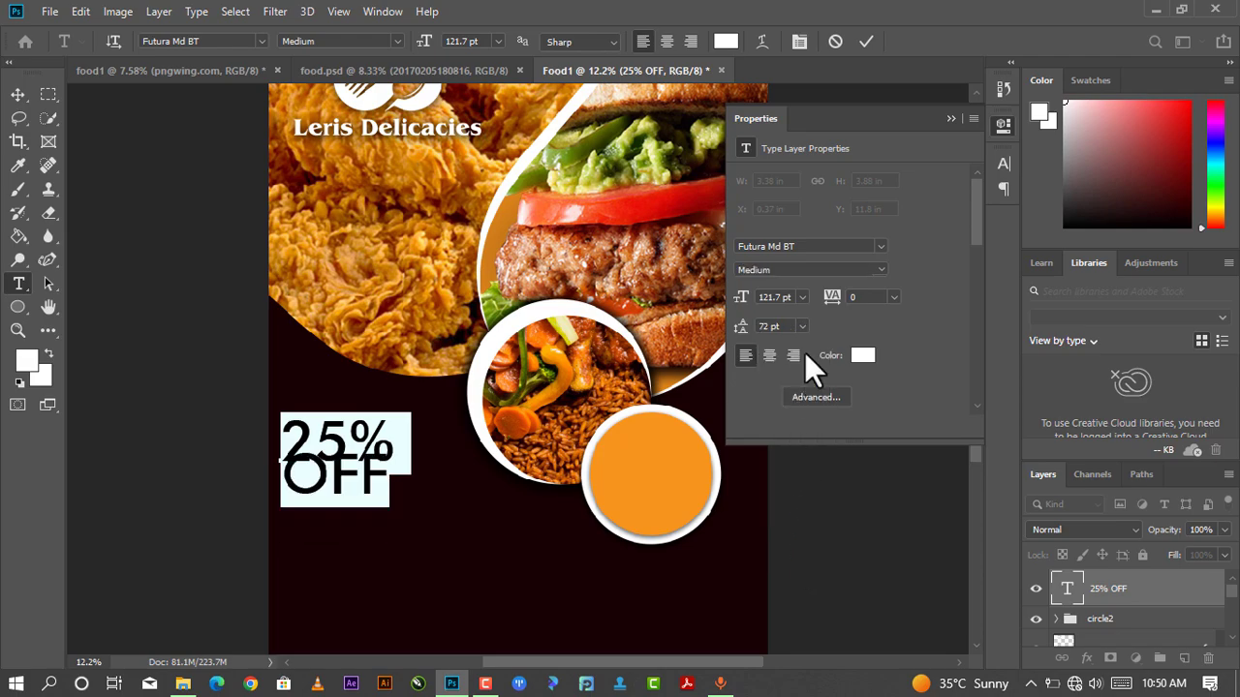
left_click(802, 326)
left_click(787, 540)
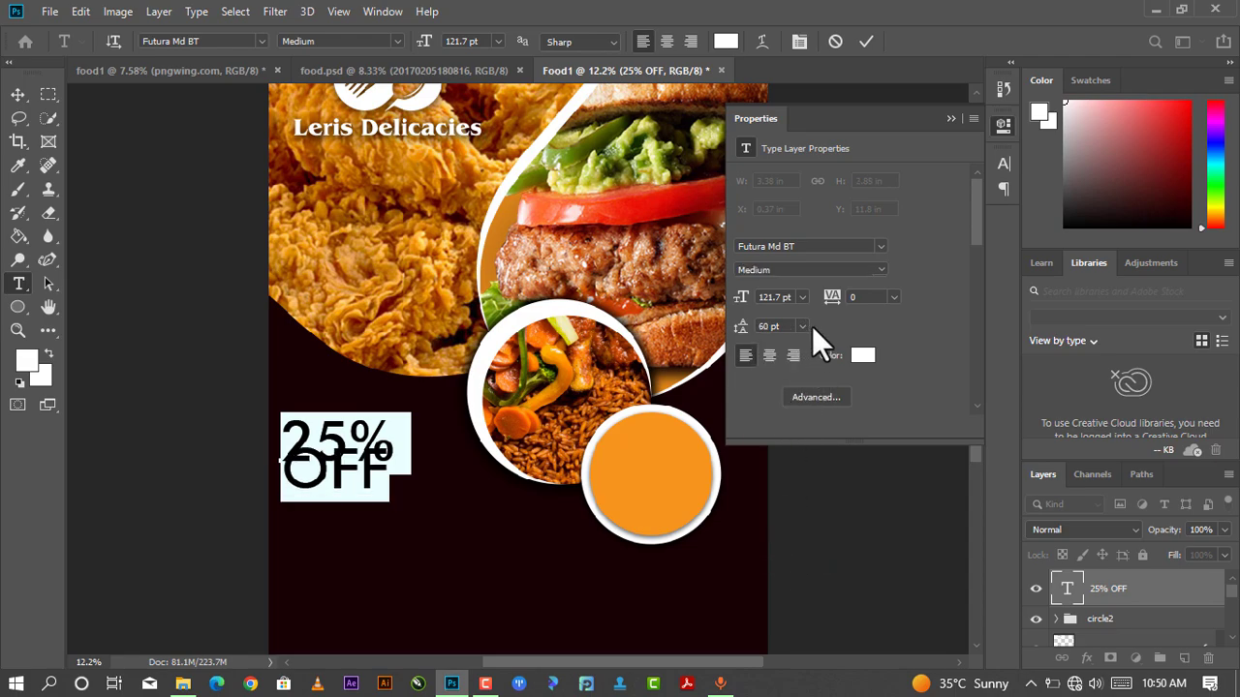
left_click(802, 327)
left_click(803, 554)
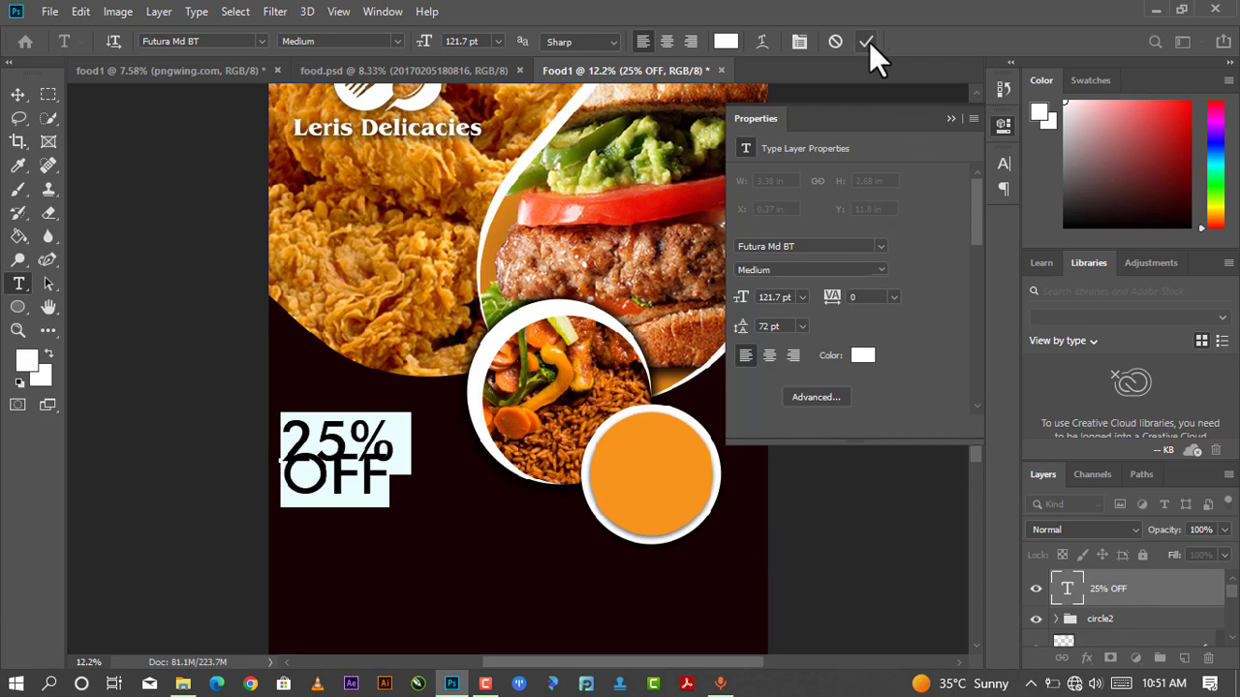
- Set the 25% OFF text font to Montserrat Alternates Bold Italic
left_click(881, 242)
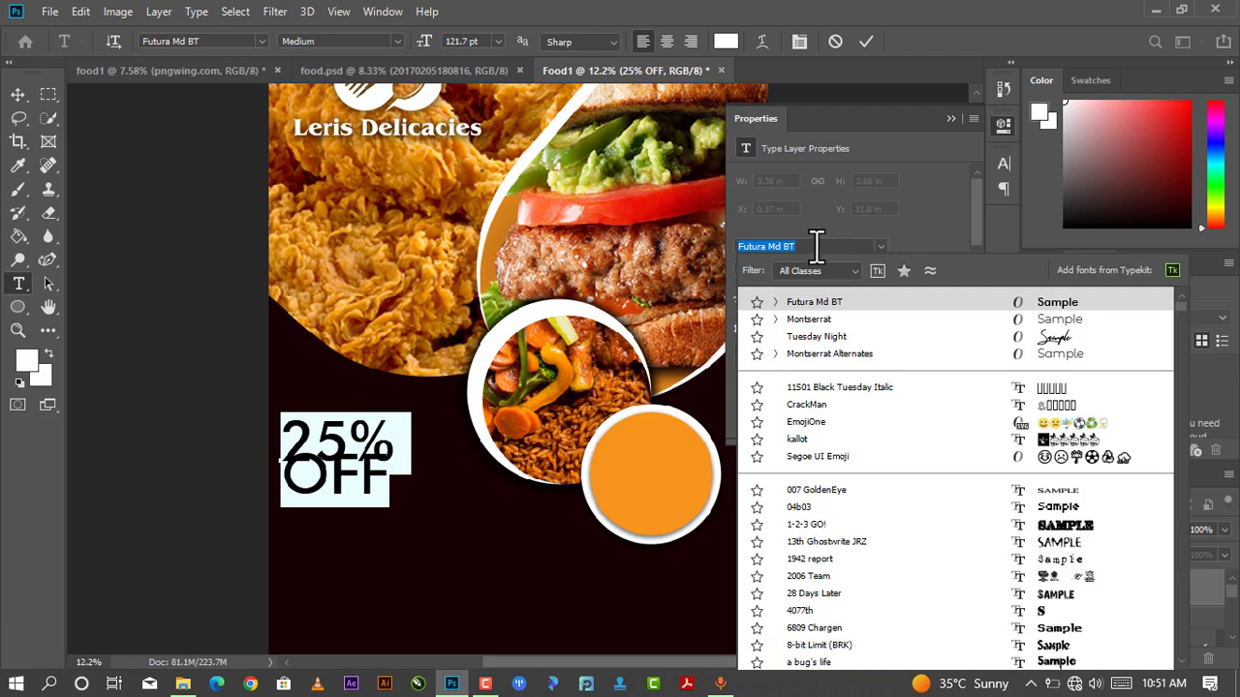
type("MONTSE")
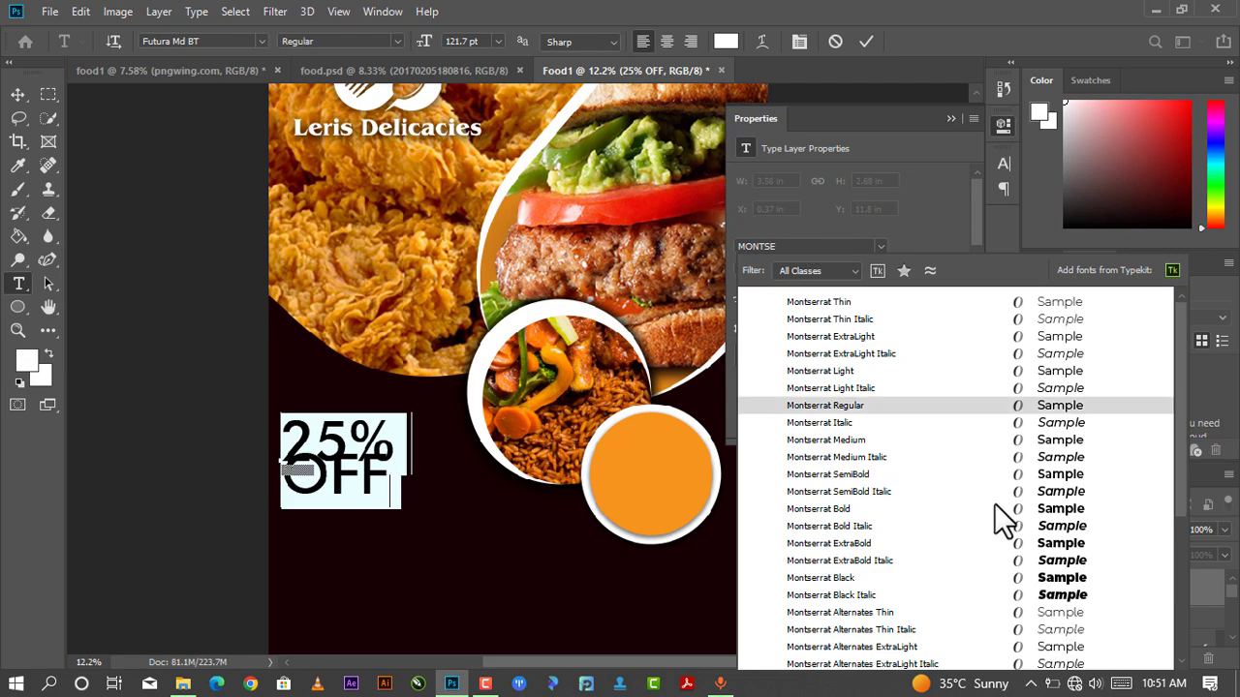
scroll(994, 503, "down", 1)
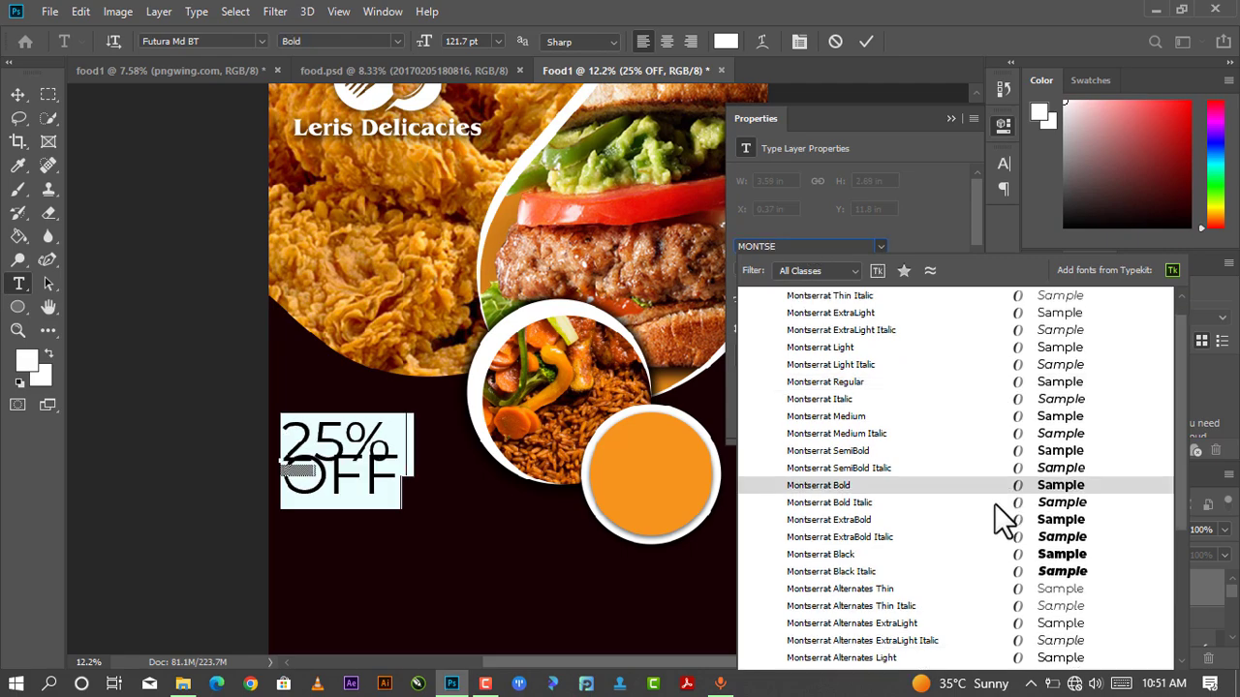
scroll(994, 502, "down", 1)
scroll(974, 531, "down", 1)
scroll(973, 534, "down", 1)
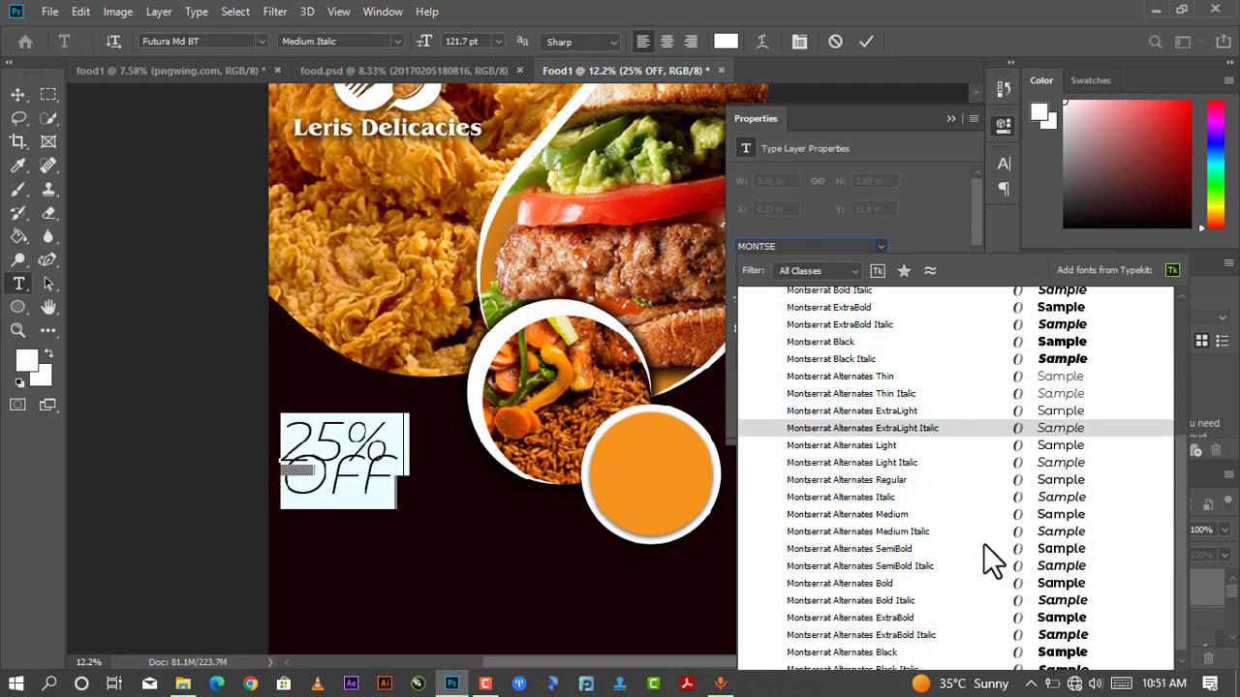
scroll(983, 543, "down", 1)
key("Up")
key("Up")
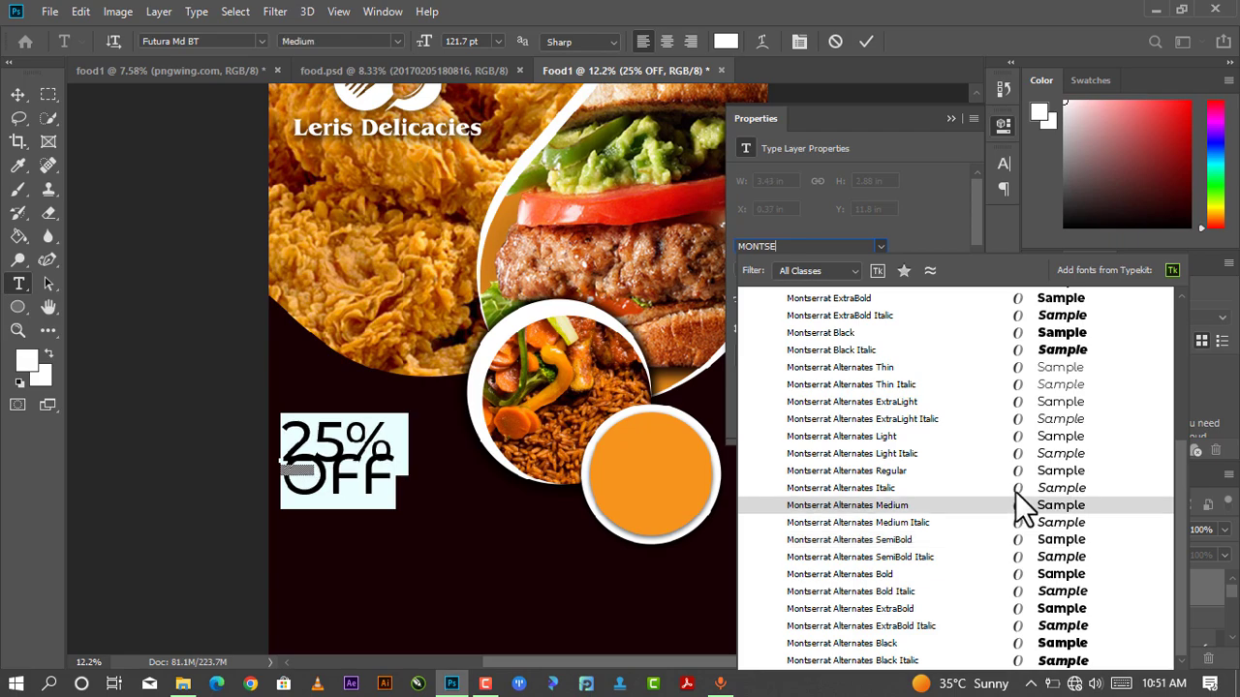
key("Up")
key("Up")
key("Up")
key("Up")
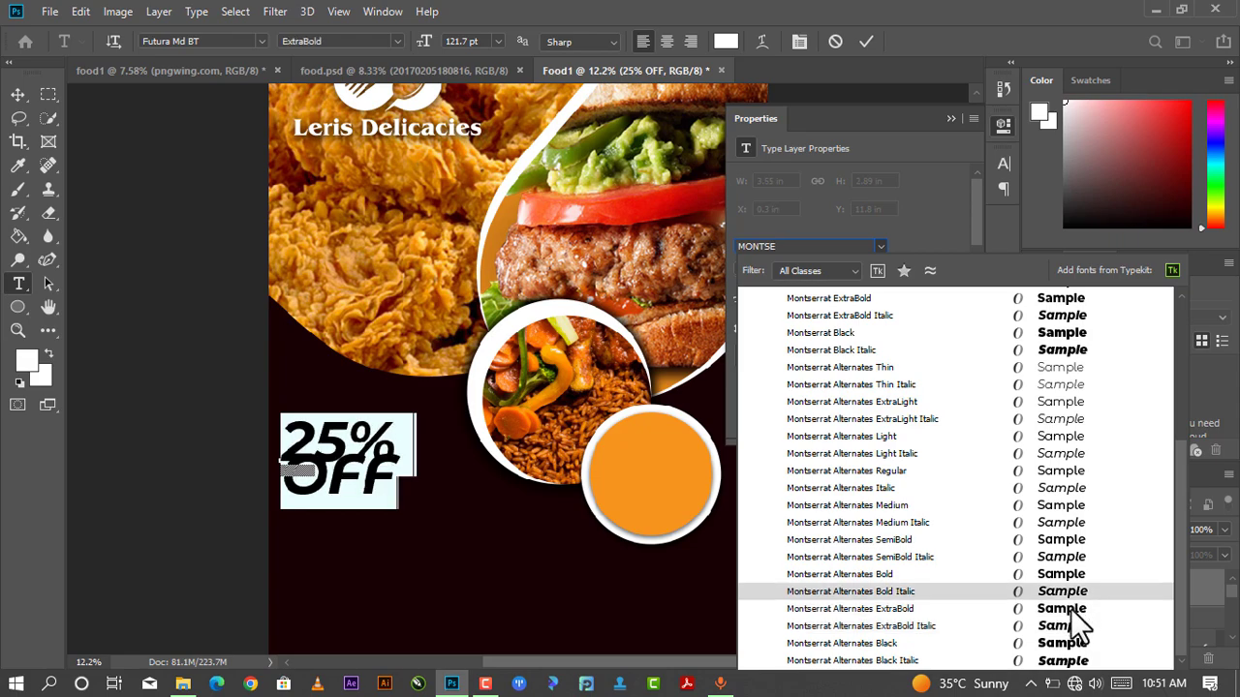
left_click(1068, 591)
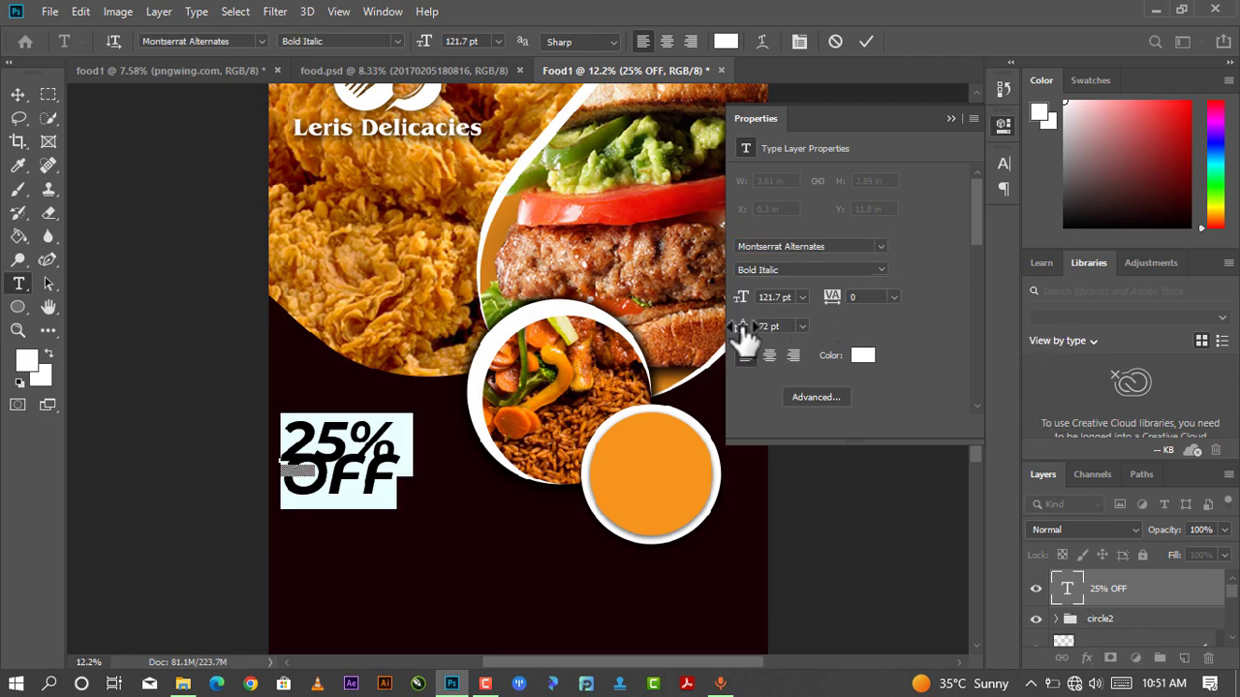
- Increase the line spacing through 85 pt to 95 pt and close Properties
mouse_move(741, 331)
left_mouse_down()
mouse_move(748, 371)
mouse_move(749, 339)
mouse_move(748, 359)
left_mouse_up()
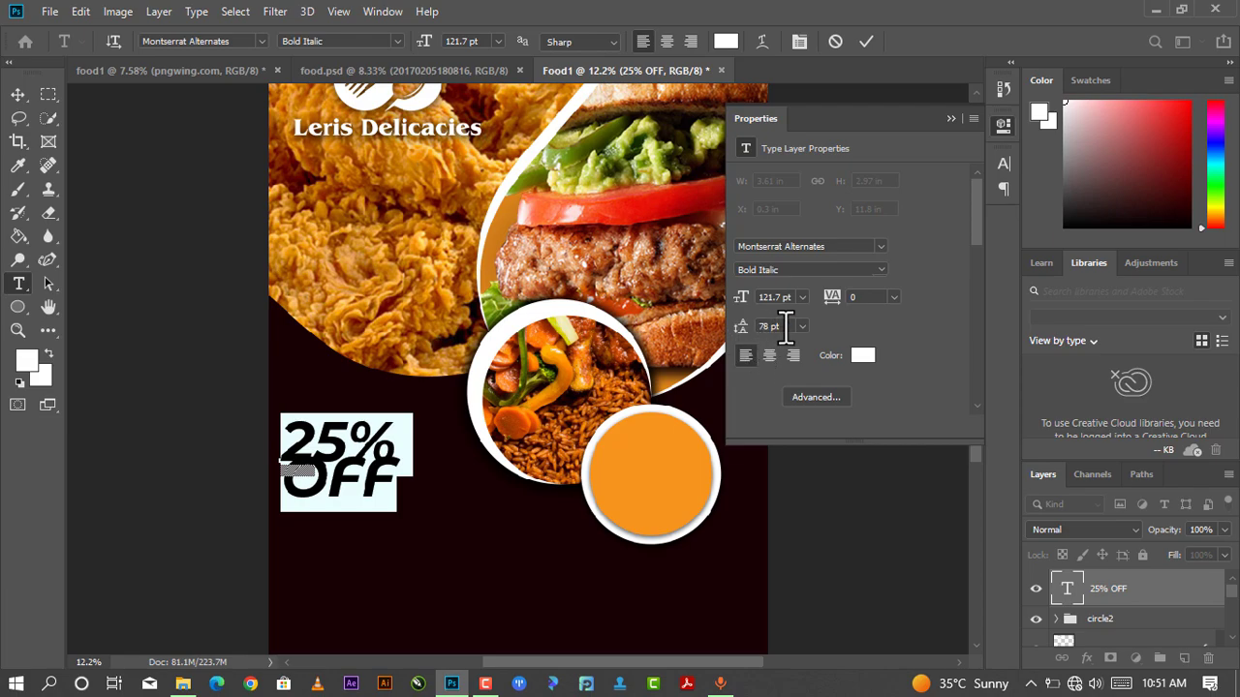
left_click(783, 327)
type("85")
key("Return")
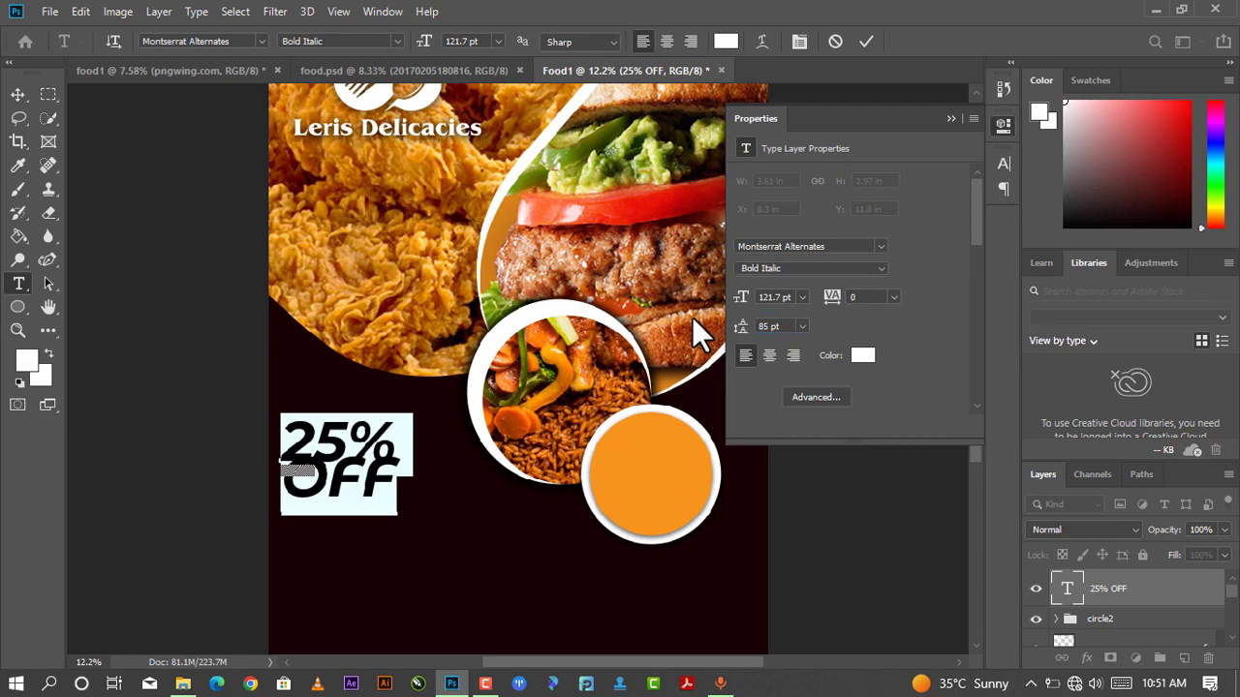
left_click(779, 326)
type("9")
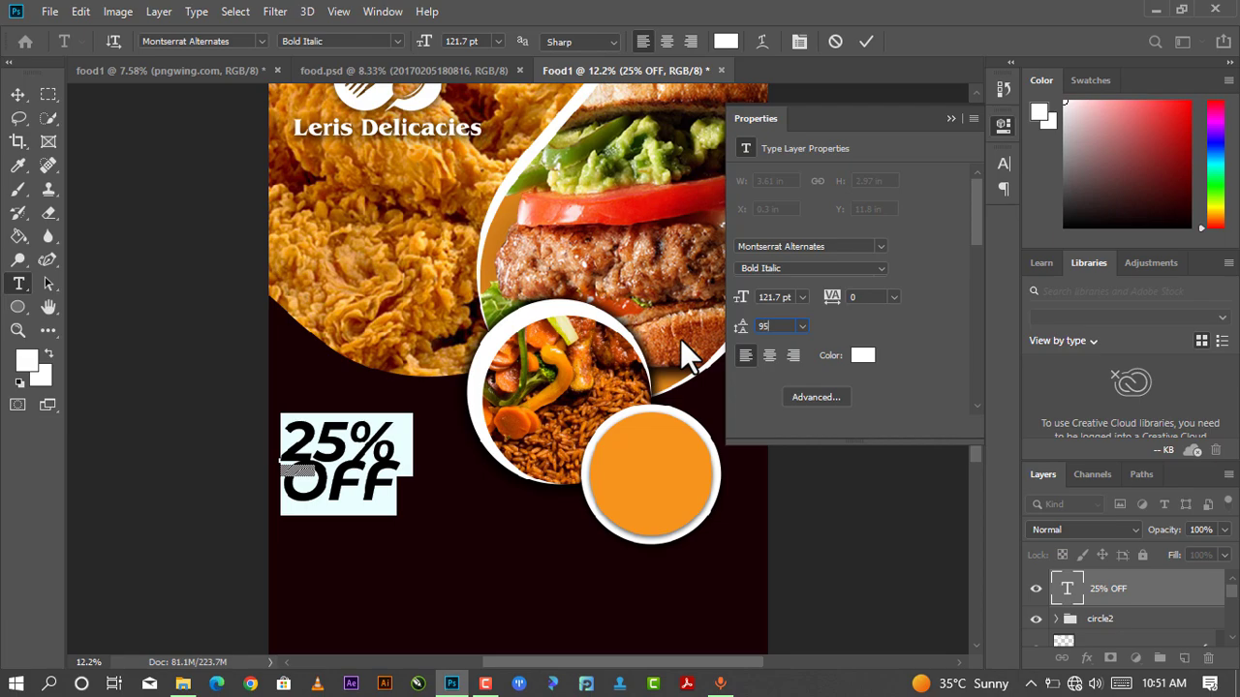
type("5")
key("Return")
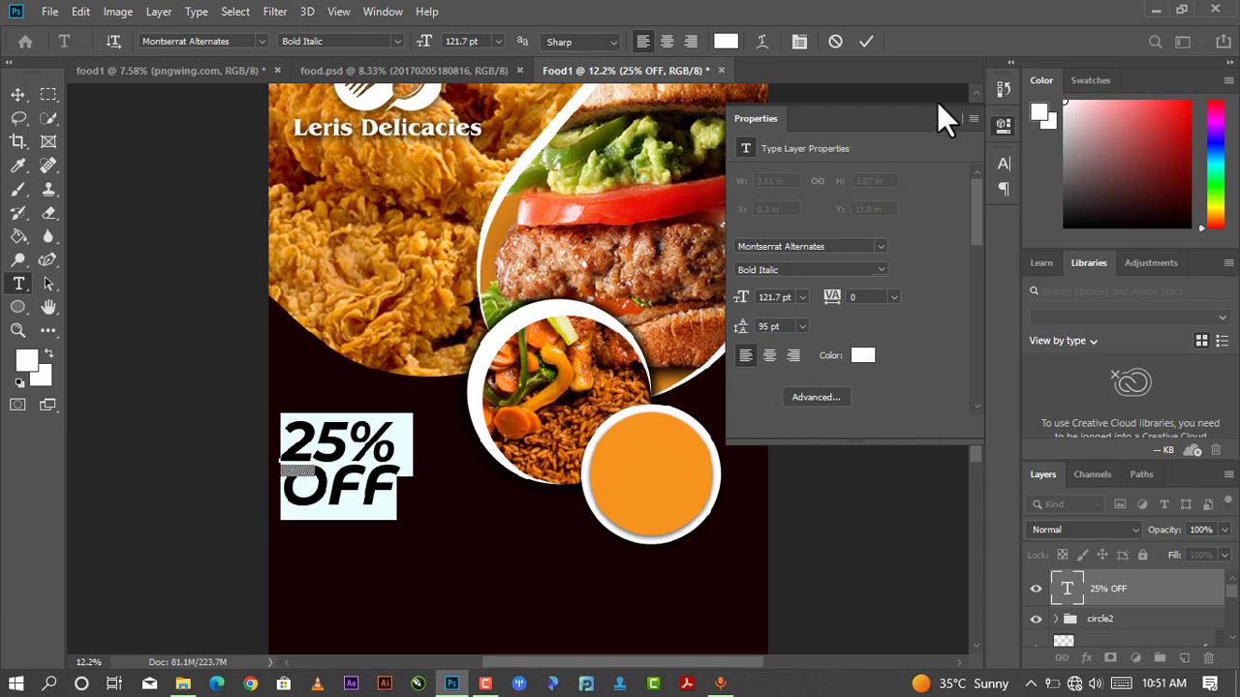
left_click(952, 118)
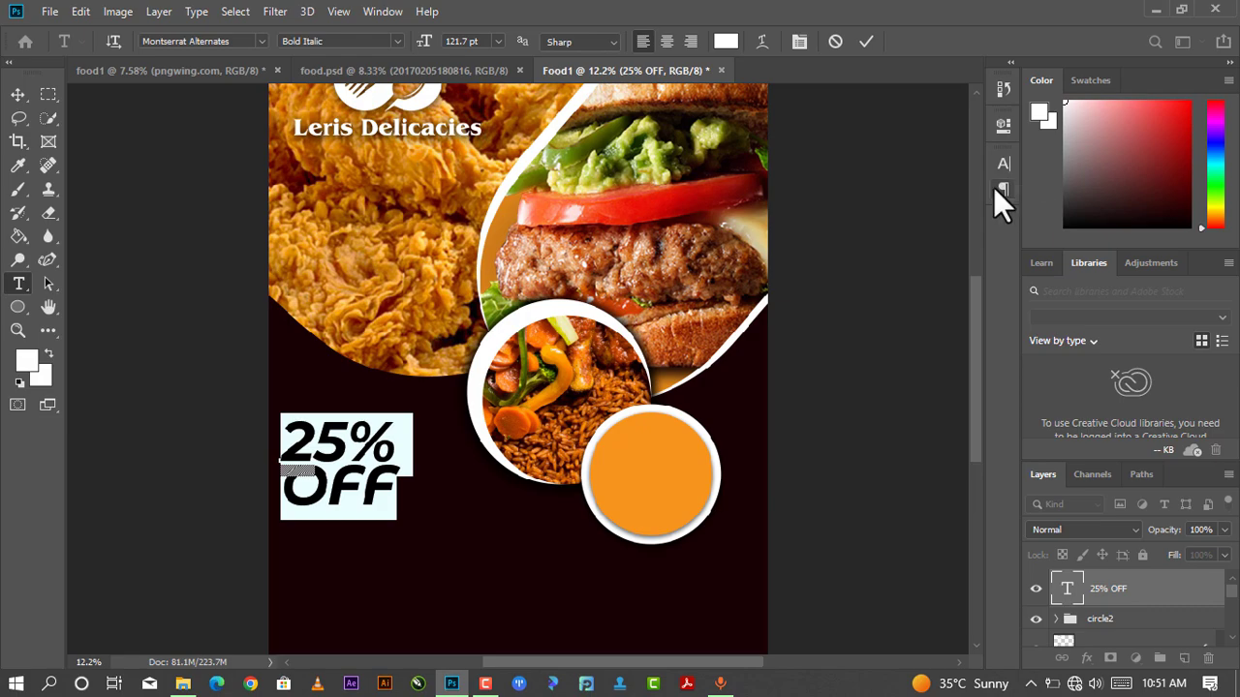
- Change the 25% OFF text colour to a very dark, near-black red
left_click(1001, 125)
left_click(872, 358)
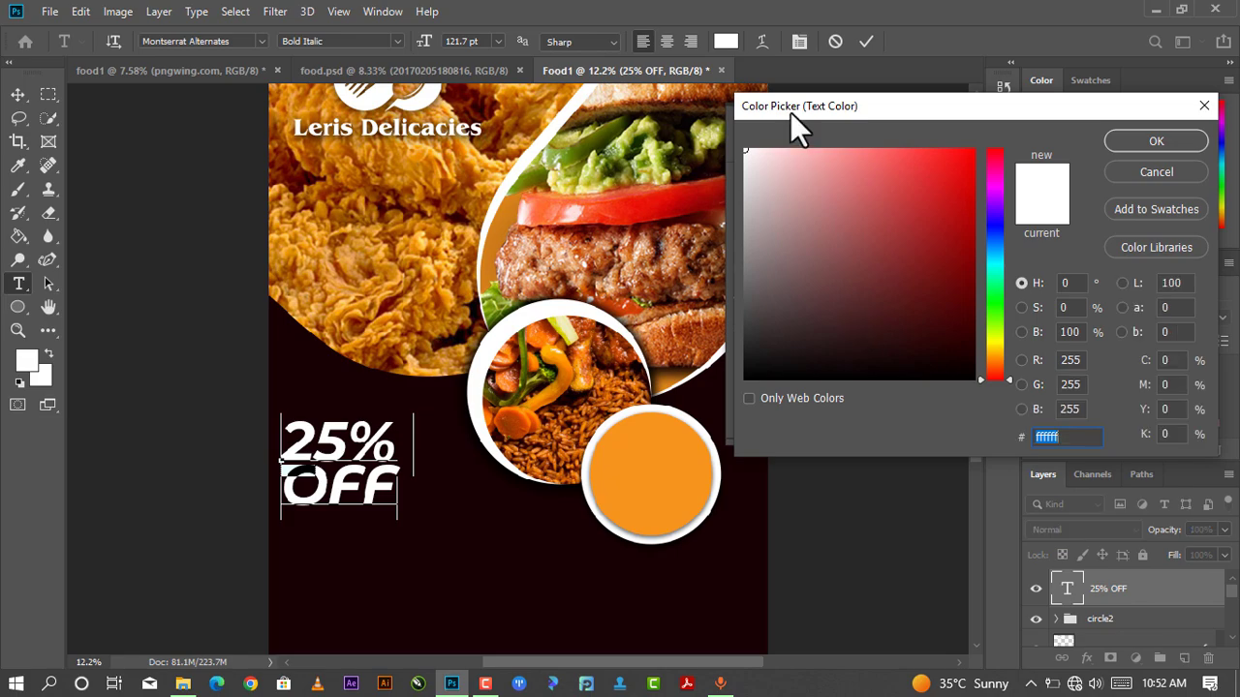
left_click_drag(968, 347, 972, 359)
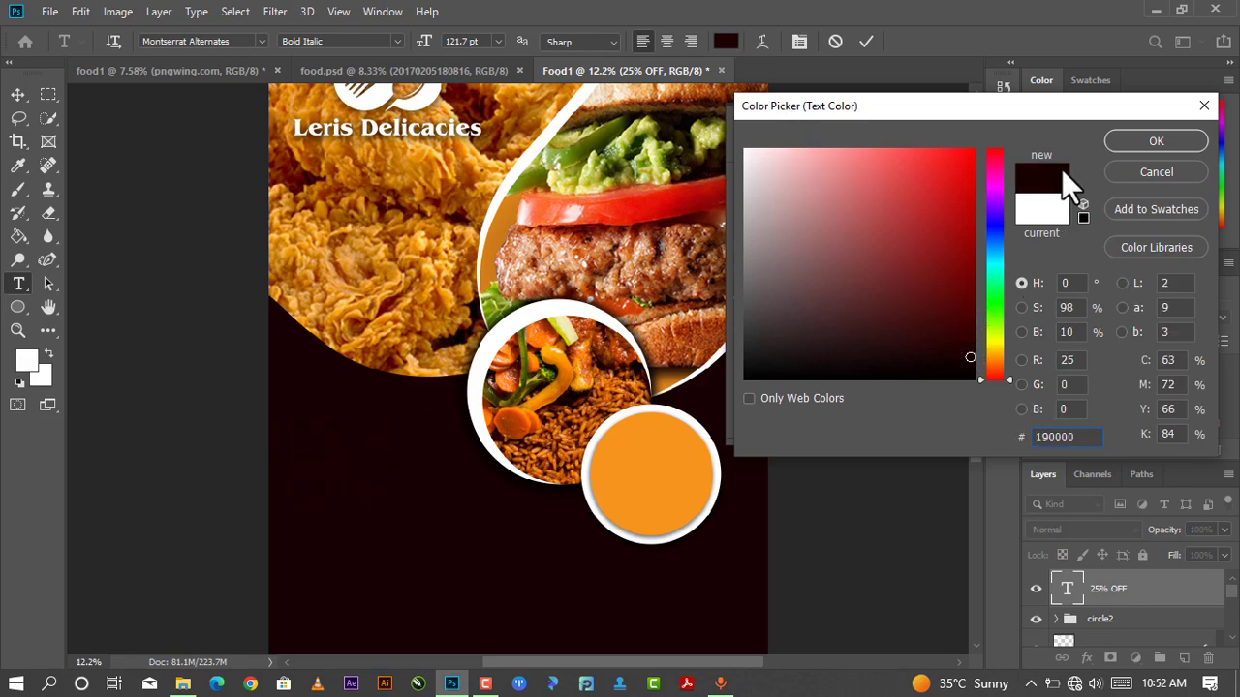
left_click(1143, 141)
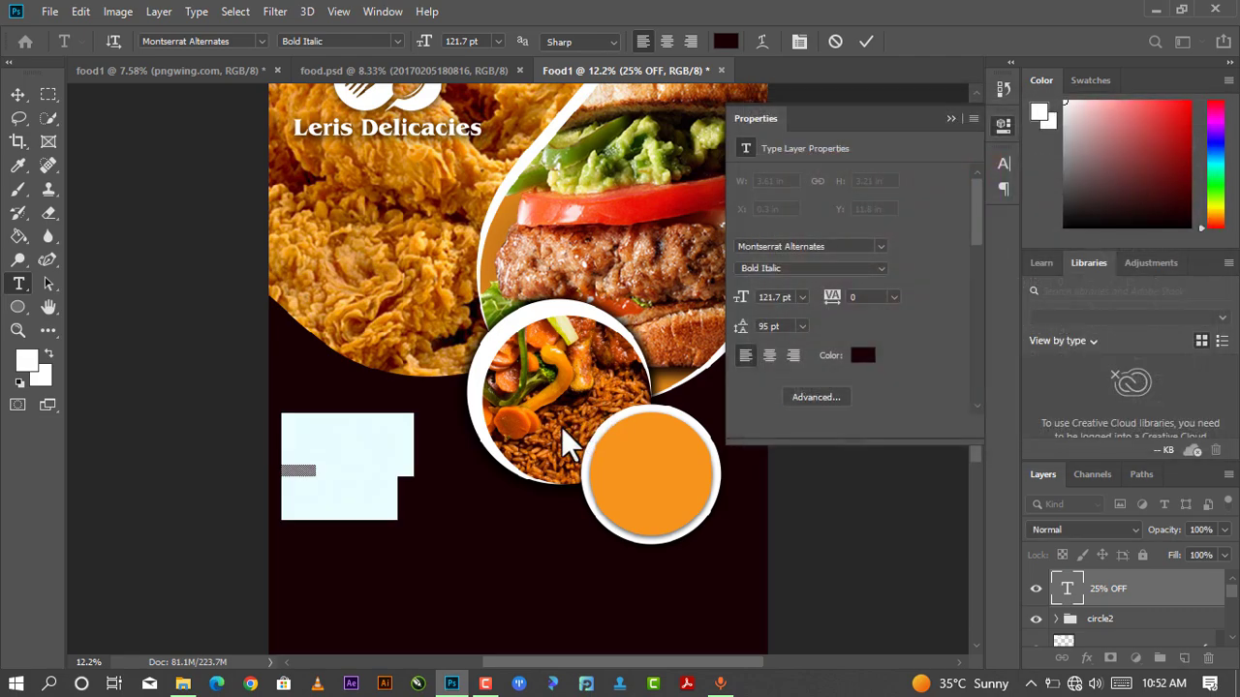
left_click(952, 118)
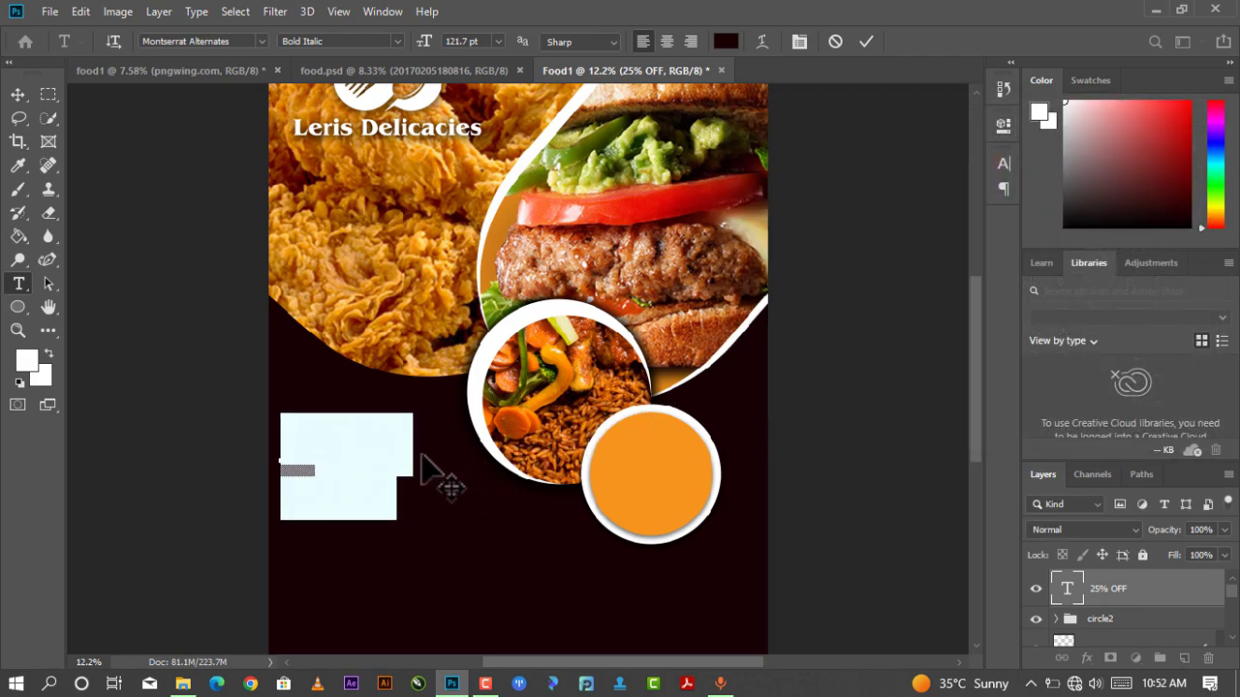
- Move the 25% OFF text into the orange circle, shrink it to about 79% and centre it
left_click(17, 94)
mouse_move(346, 467)
left_mouse_down()
mouse_move(427, 458)
mouse_move(650, 504)
mouse_move(649, 479)
left_mouse_up()
key("ctrl+t")
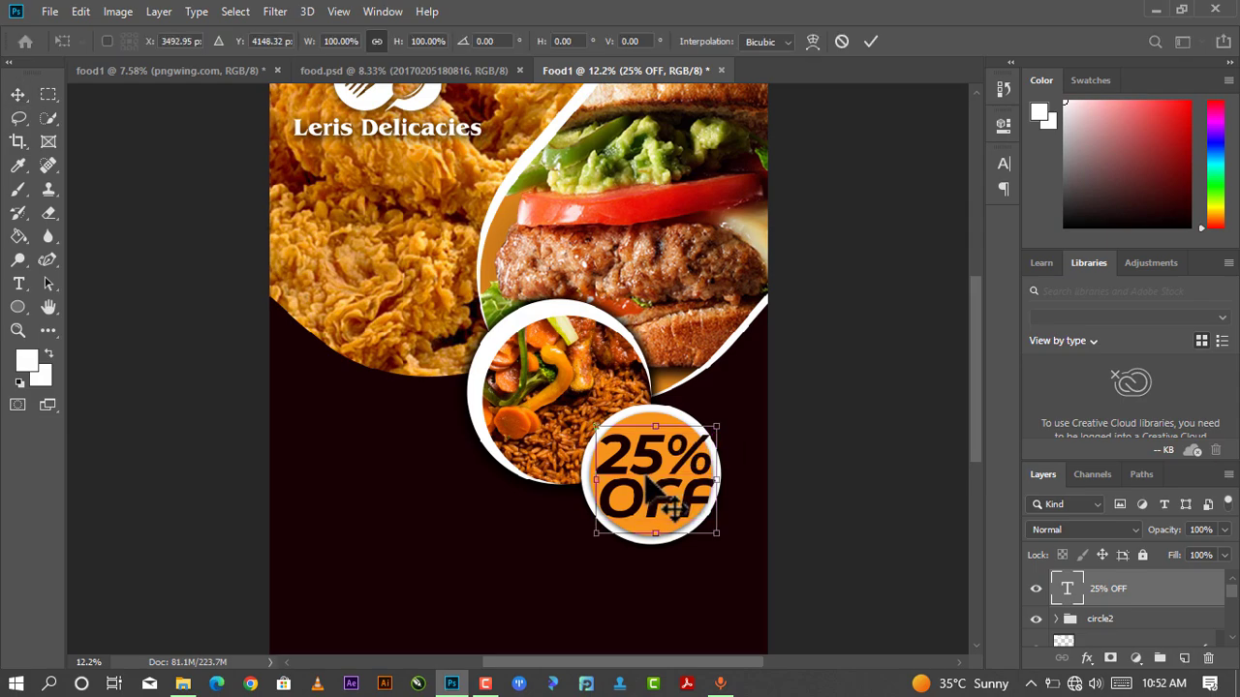
left_click_drag(717, 426, 689, 451)
mouse_move(645, 500)
left_mouse_down()
mouse_move(664, 484)
mouse_move(651, 487)
left_mouse_up()
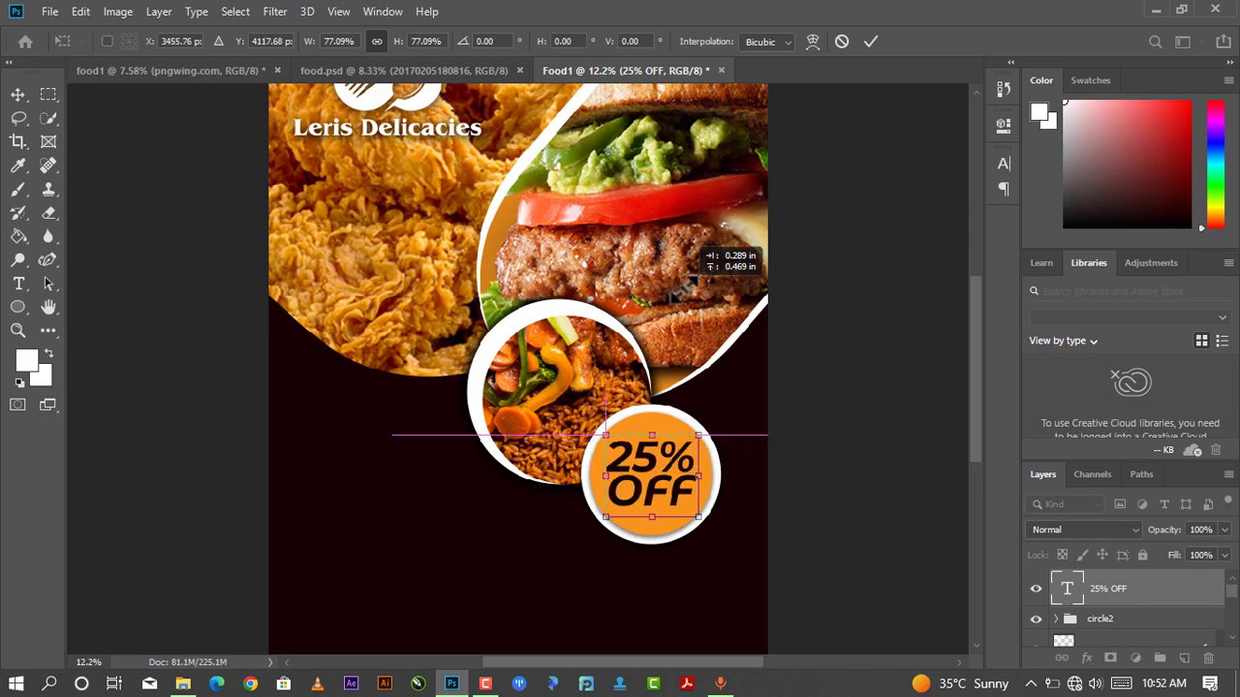
left_click(869, 42)
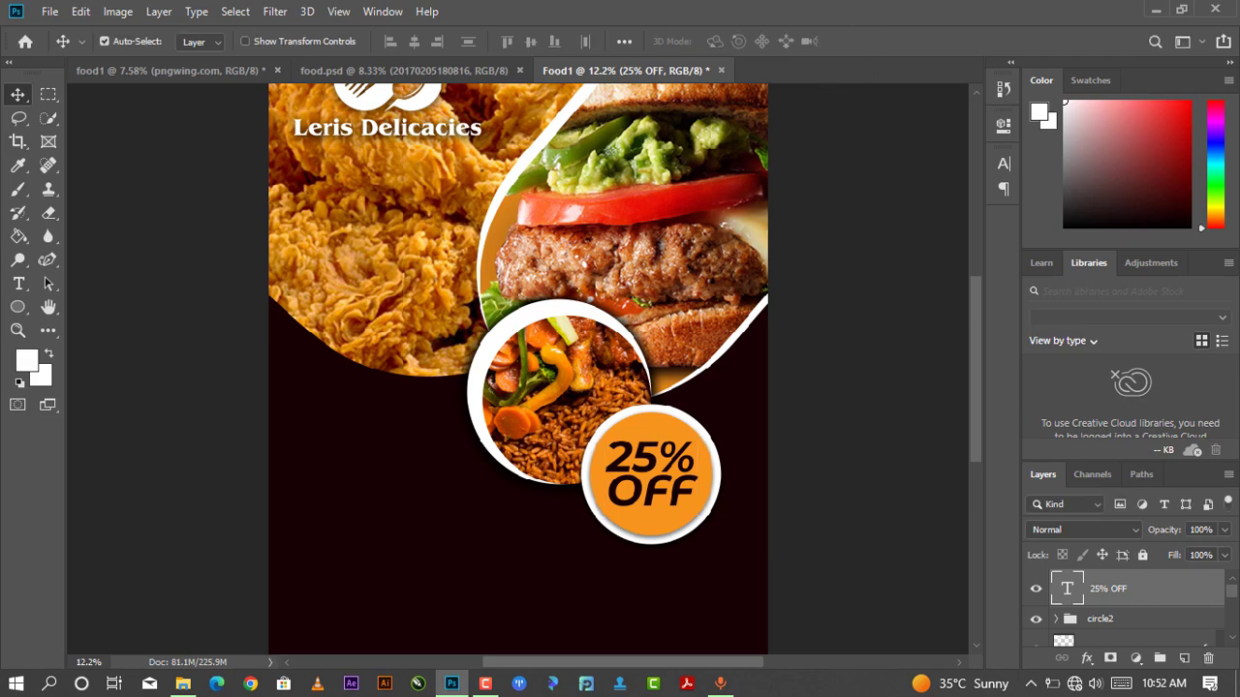
- Select the 25% OFF text layer with the Move tool
scroll(368, 349, "down", 3)
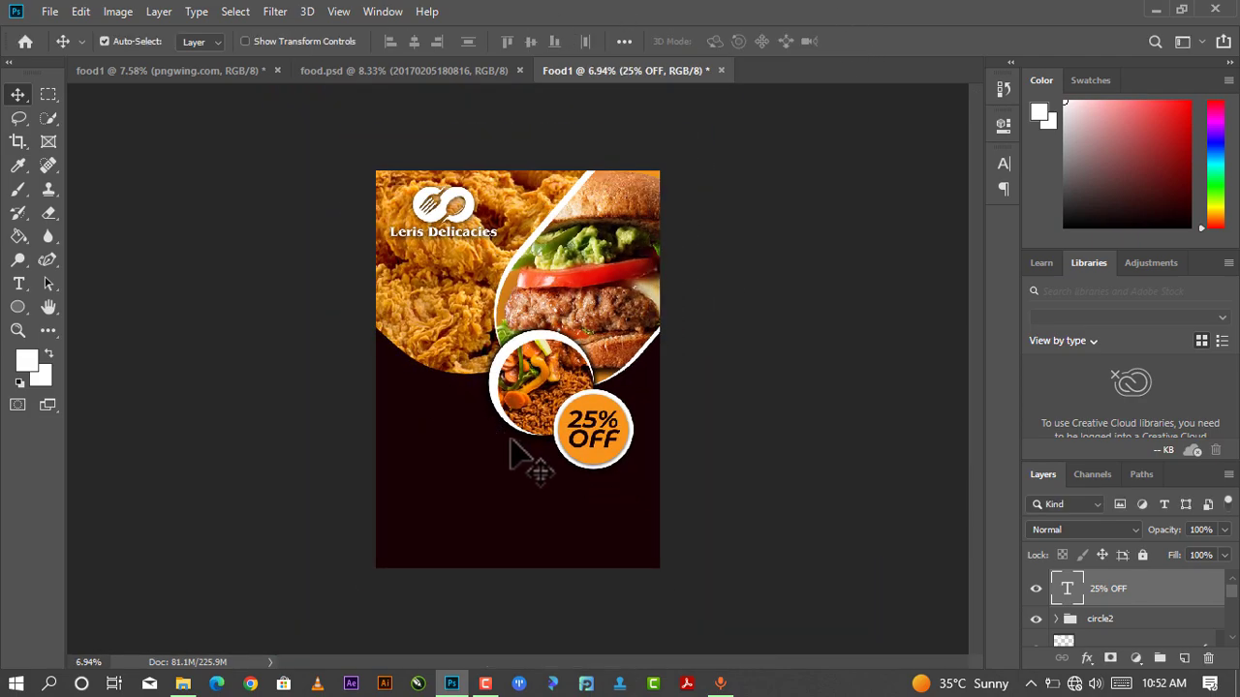
scroll(520, 452, "up", 1)
scroll(481, 496, "up", 1)
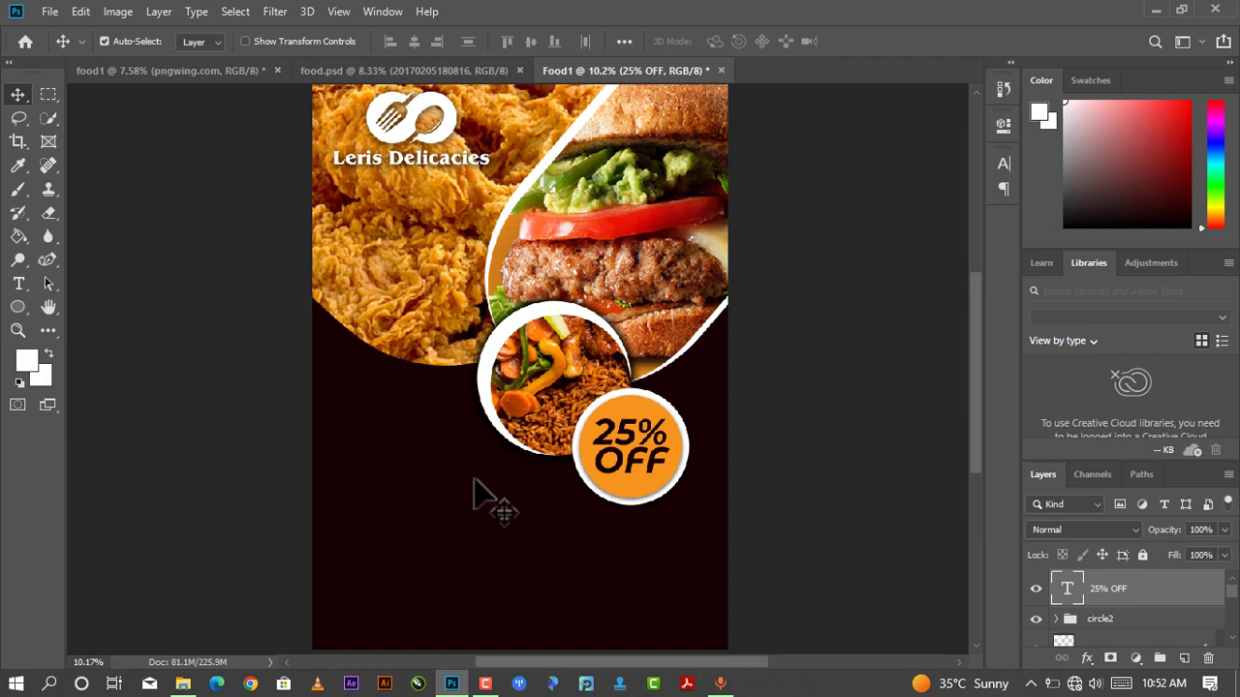
left_click(475, 495)
left_click(18, 284)
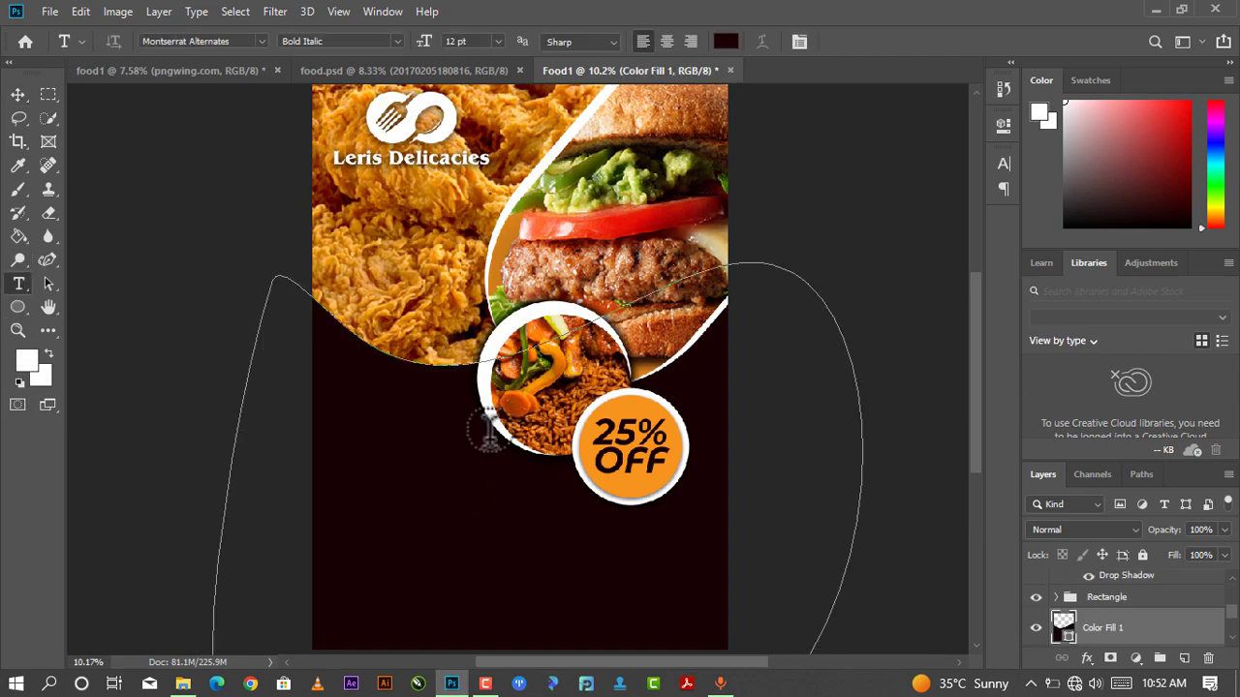
left_click(18, 94)
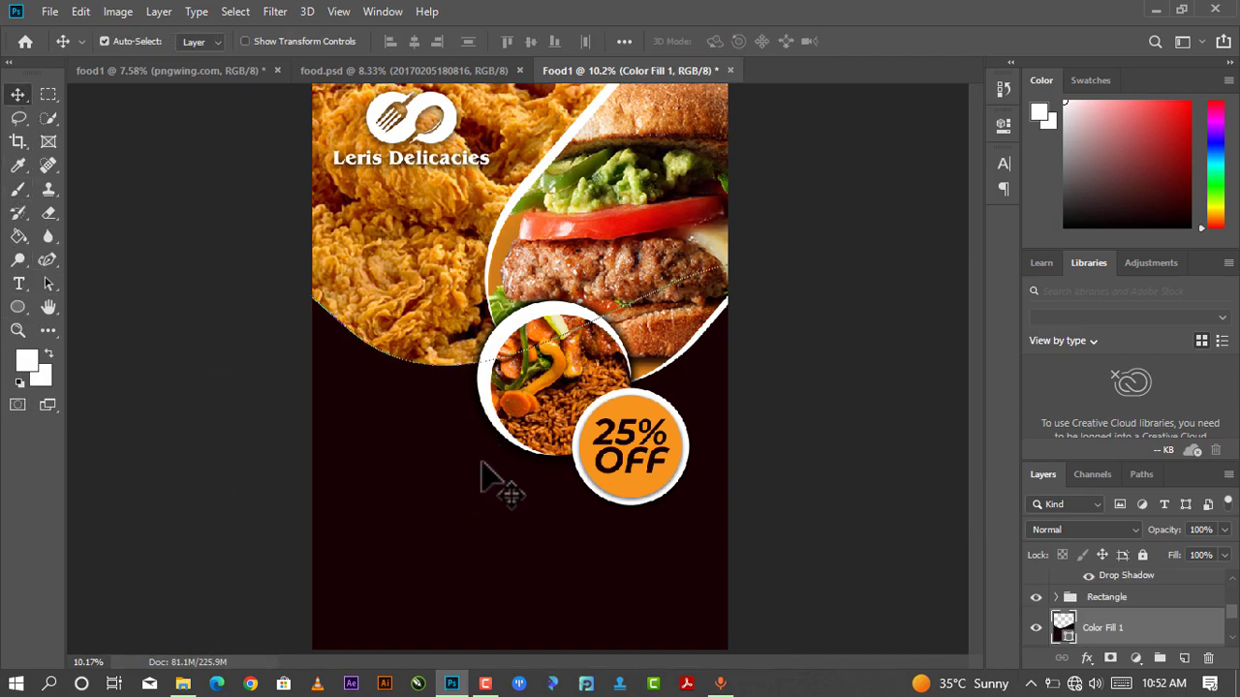
scroll(484, 470, "down", 1)
scroll(1065, 601, "up", 3)
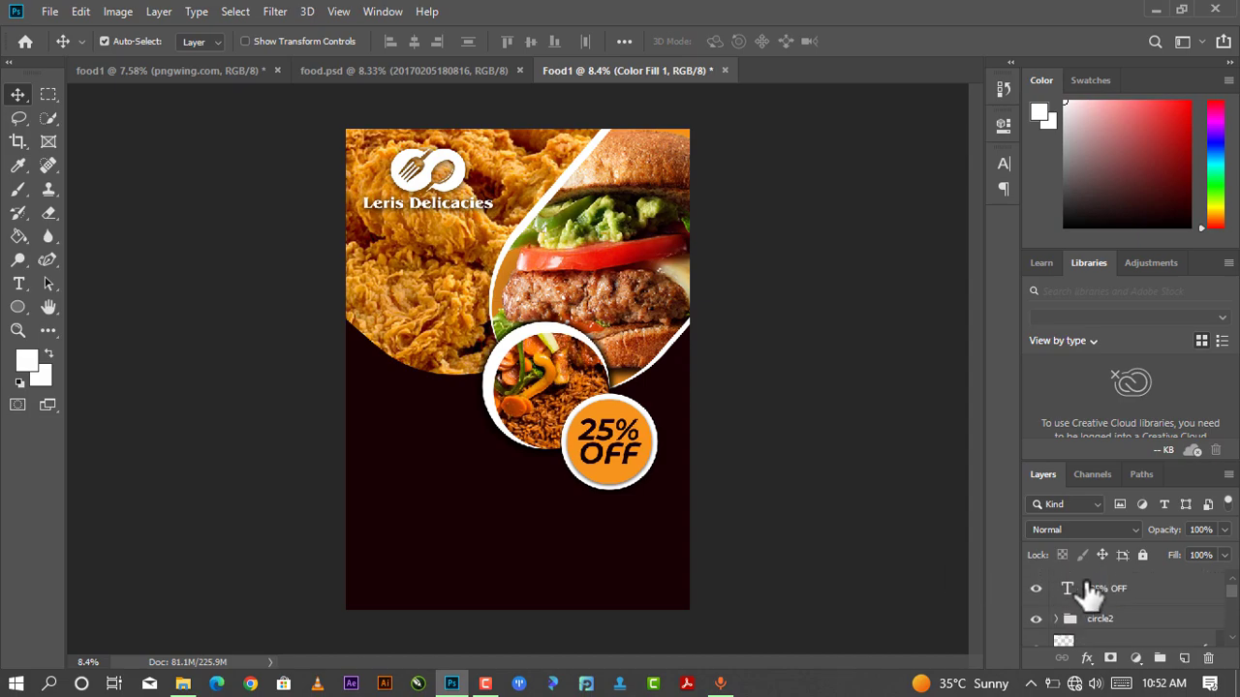
left_click(1093, 591)
- Type 'Tasty & yummy' as a new text line left of the 25% OFF circle
left_click(19, 284)
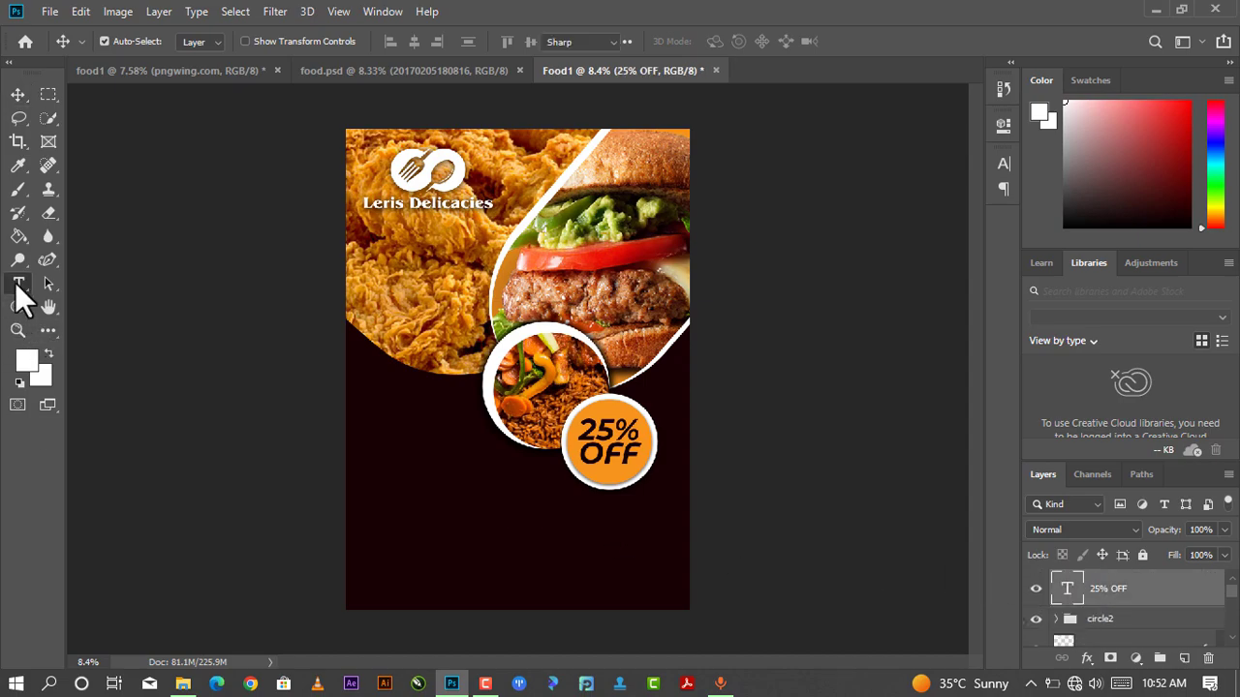
scroll(502, 422, "up", 2)
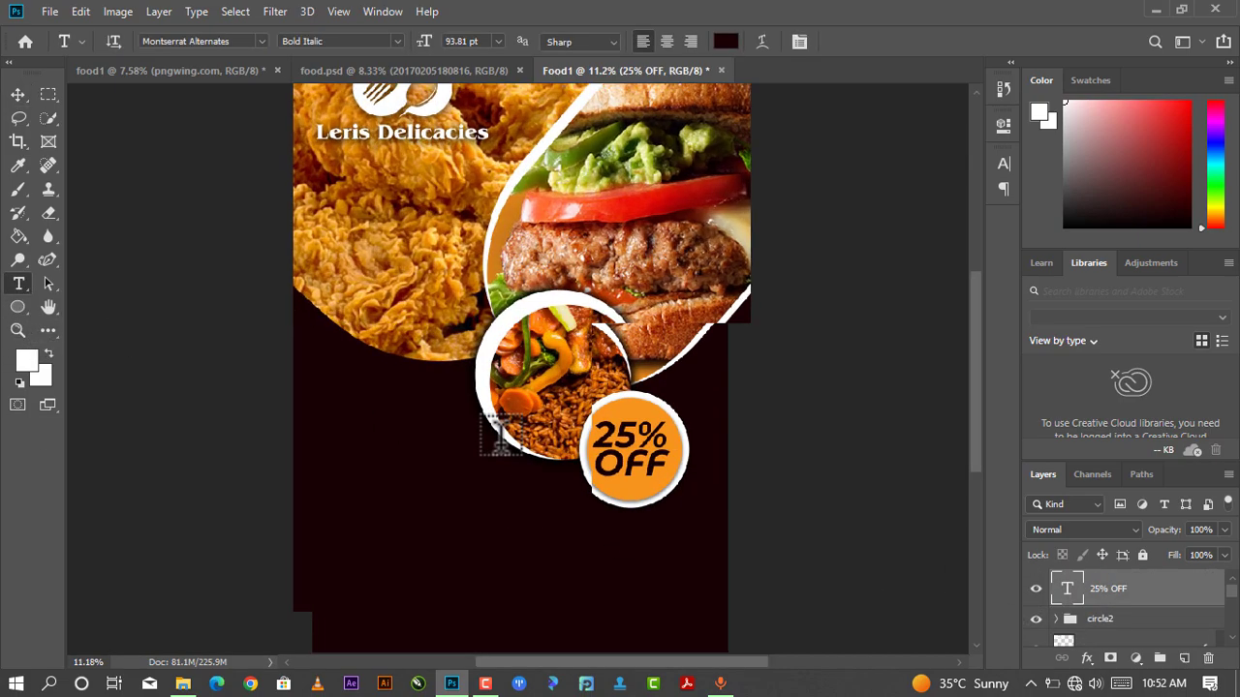
left_click(414, 441)
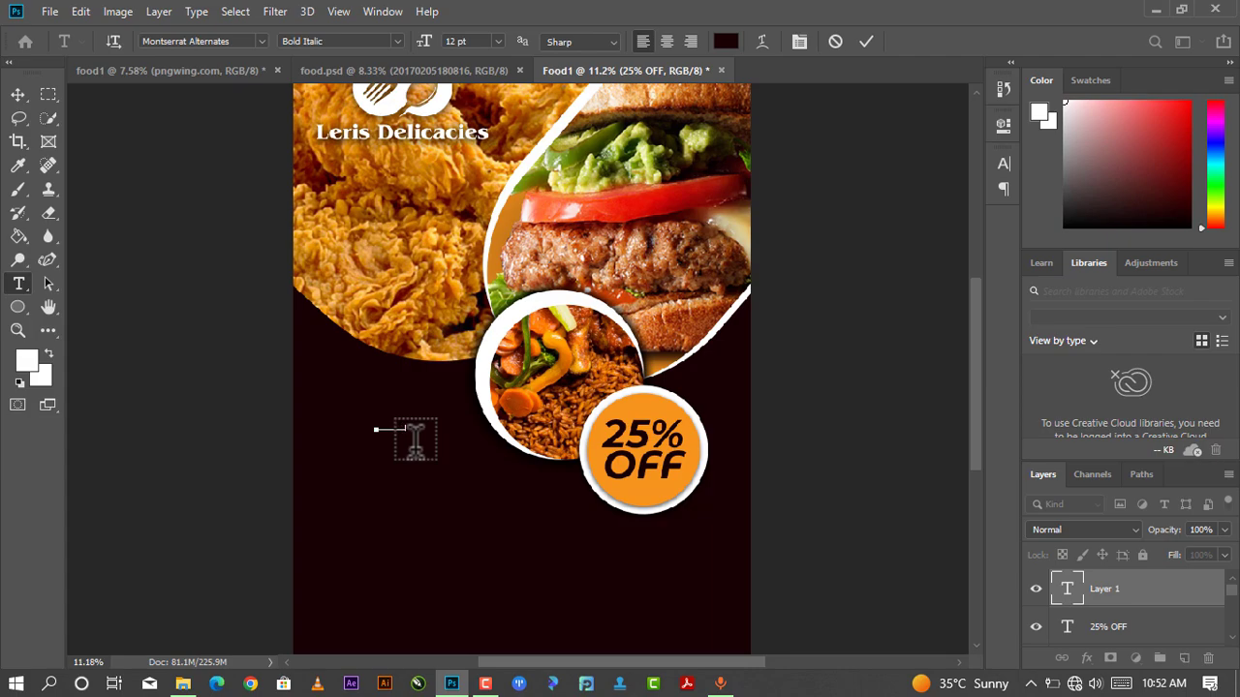
left_click(1004, 164)
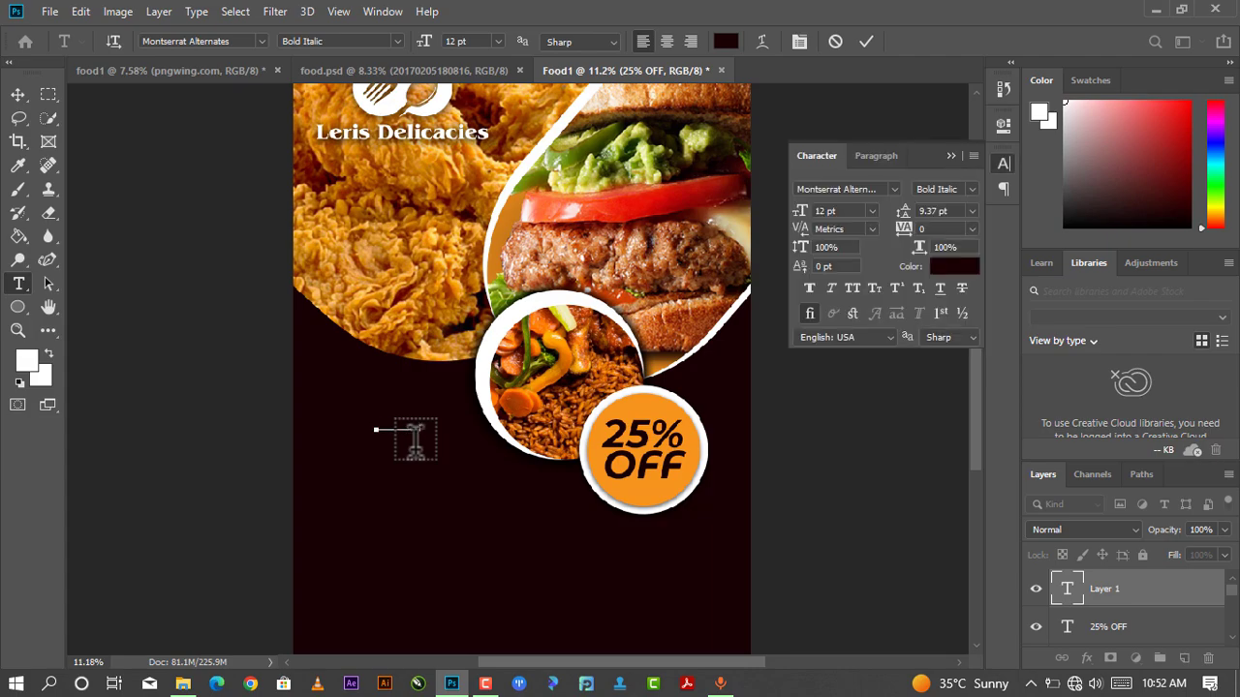
left_click(879, 35)
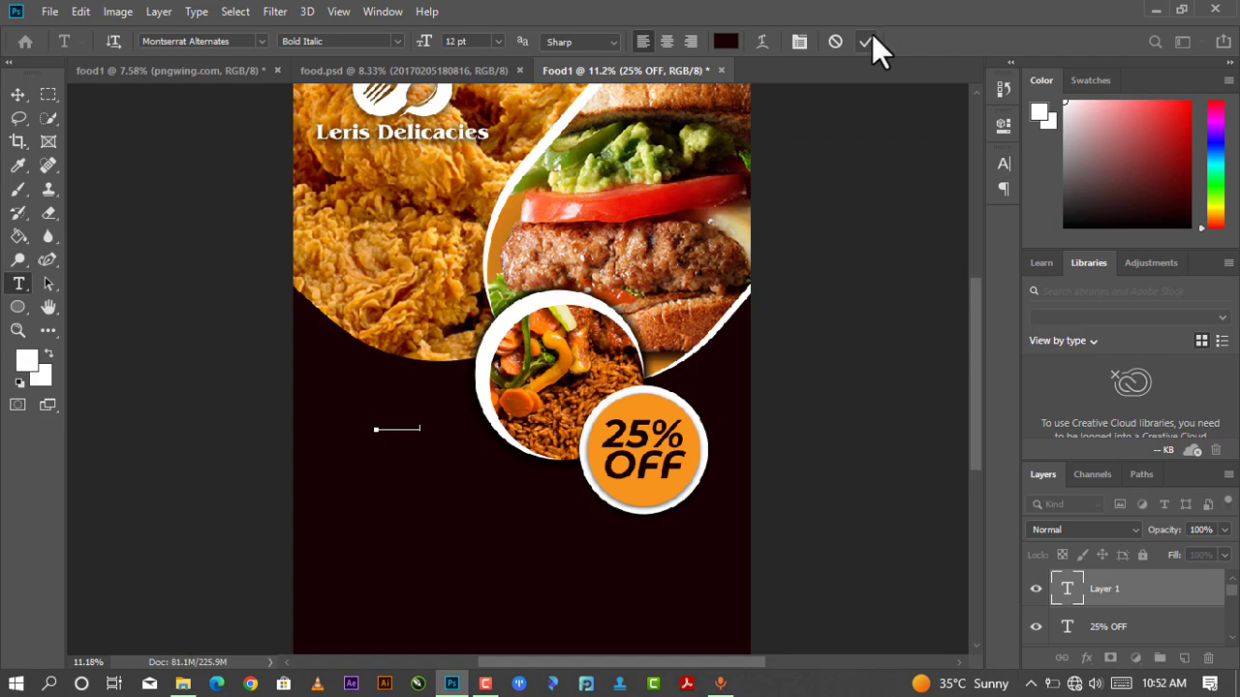
left_click(865, 40)
key("ctrl+t")
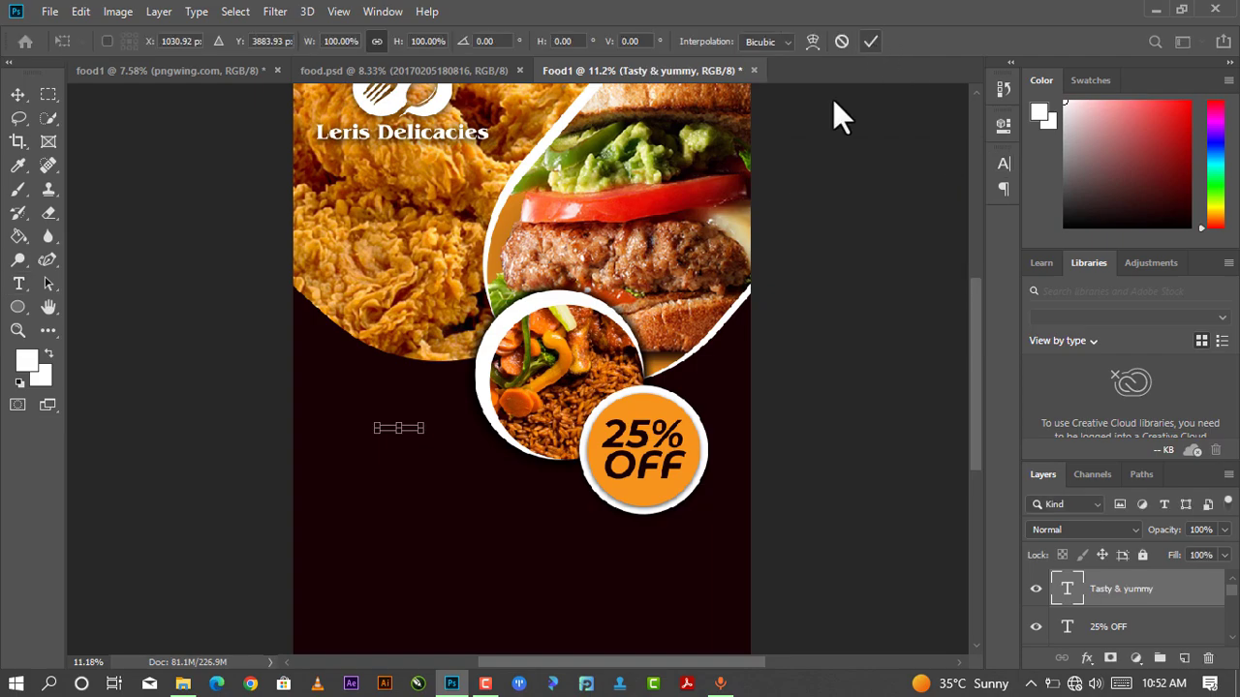
- Enlarge the Tasty & yummy text several times and make it white
mouse_move(424, 433)
left_mouse_down()
mouse_move(579, 560)
mouse_move(523, 448)
mouse_move(468, 468)
left_mouse_up()
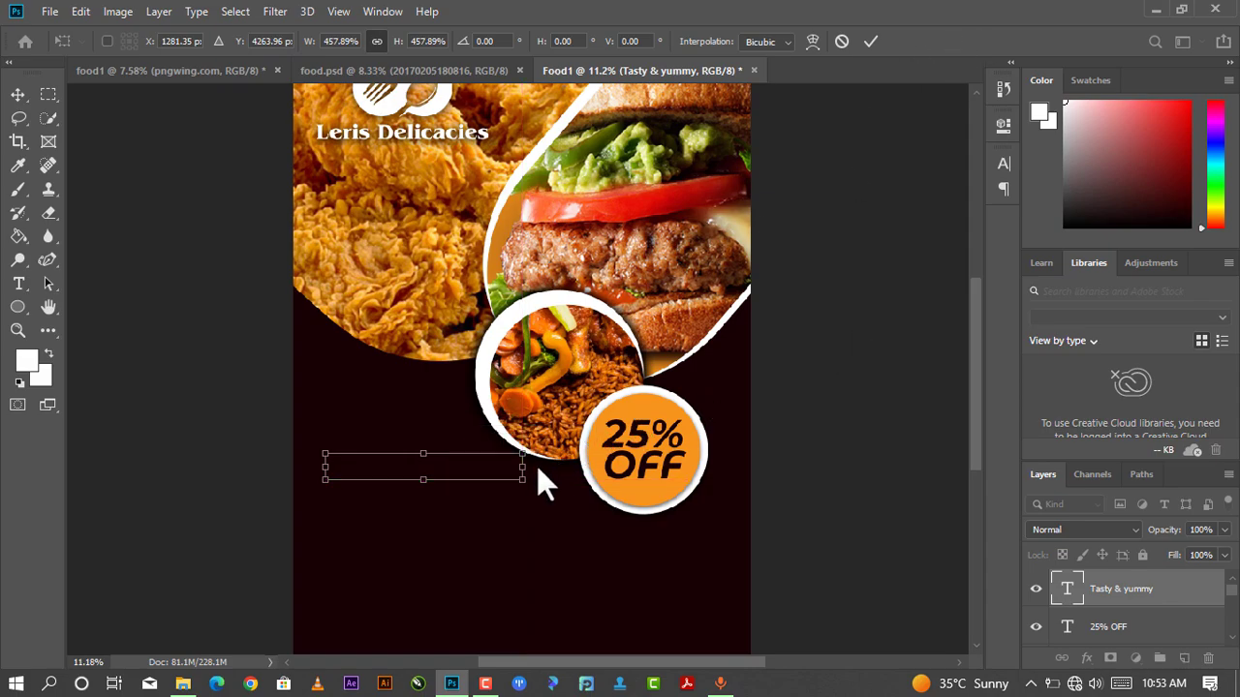
double_click(1080, 591)
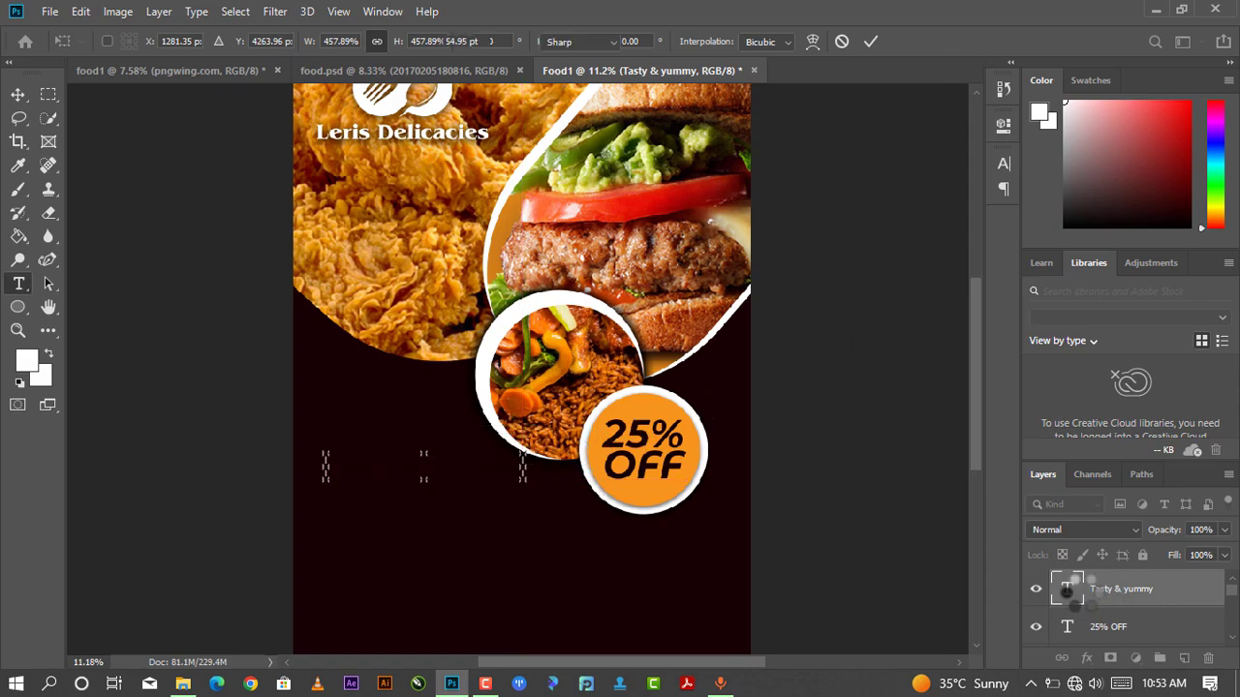
left_click(1004, 126)
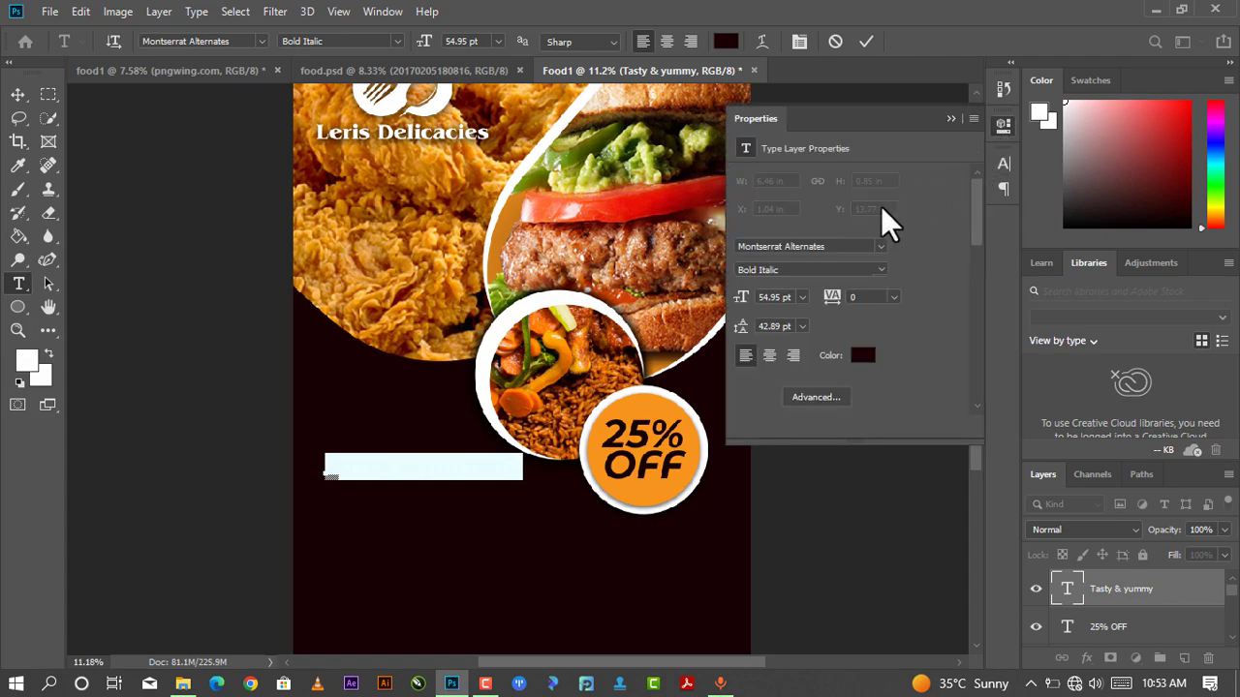
left_click(862, 356)
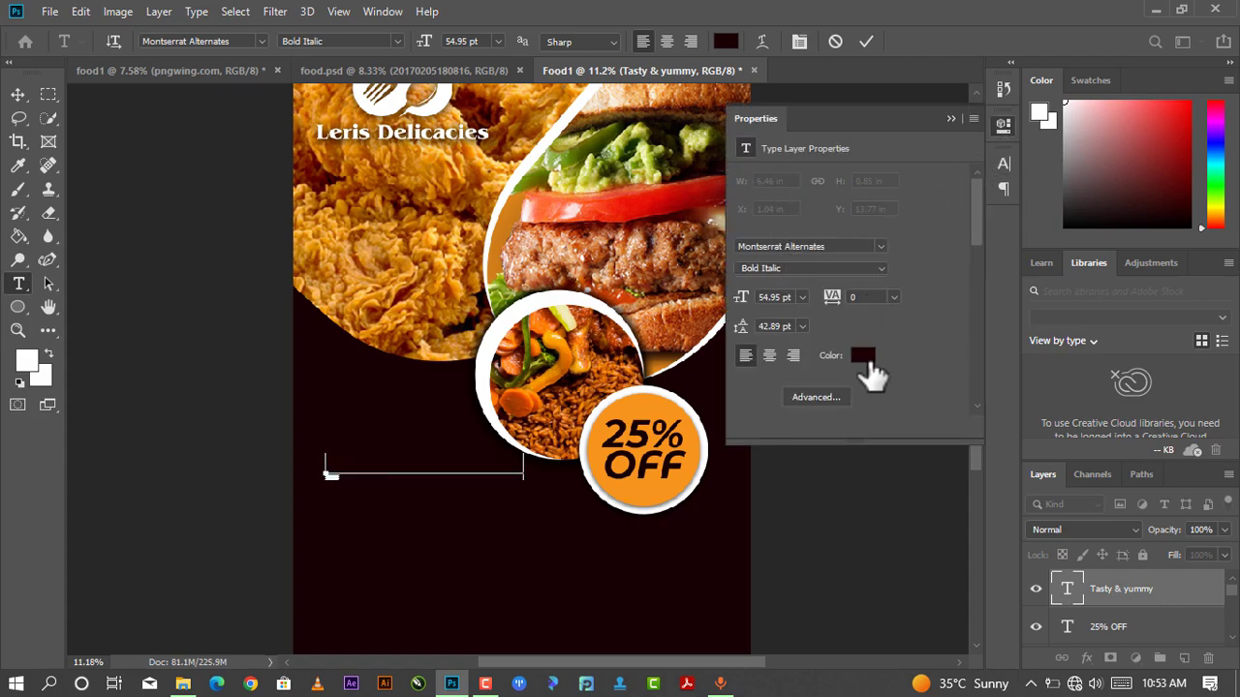
left_click(689, 101)
left_click(1135, 145)
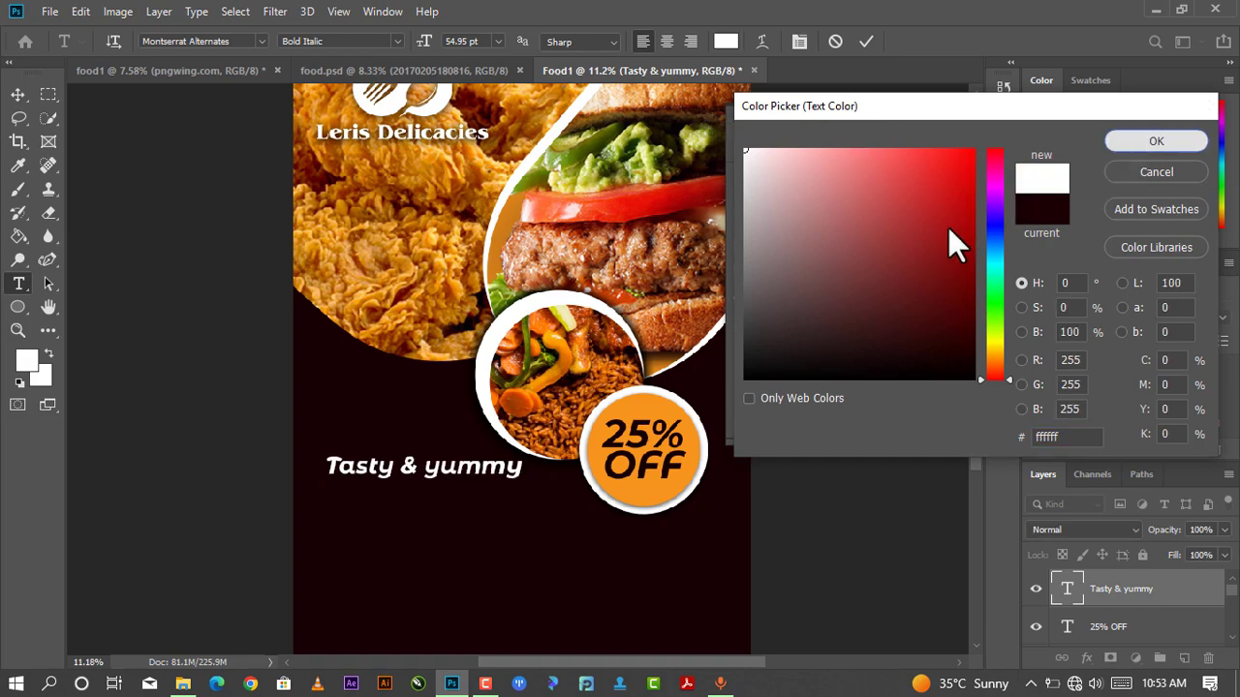
- Set the Tasty & yummy font to Tuesday Night and commit the edit
left_click(840, 246)
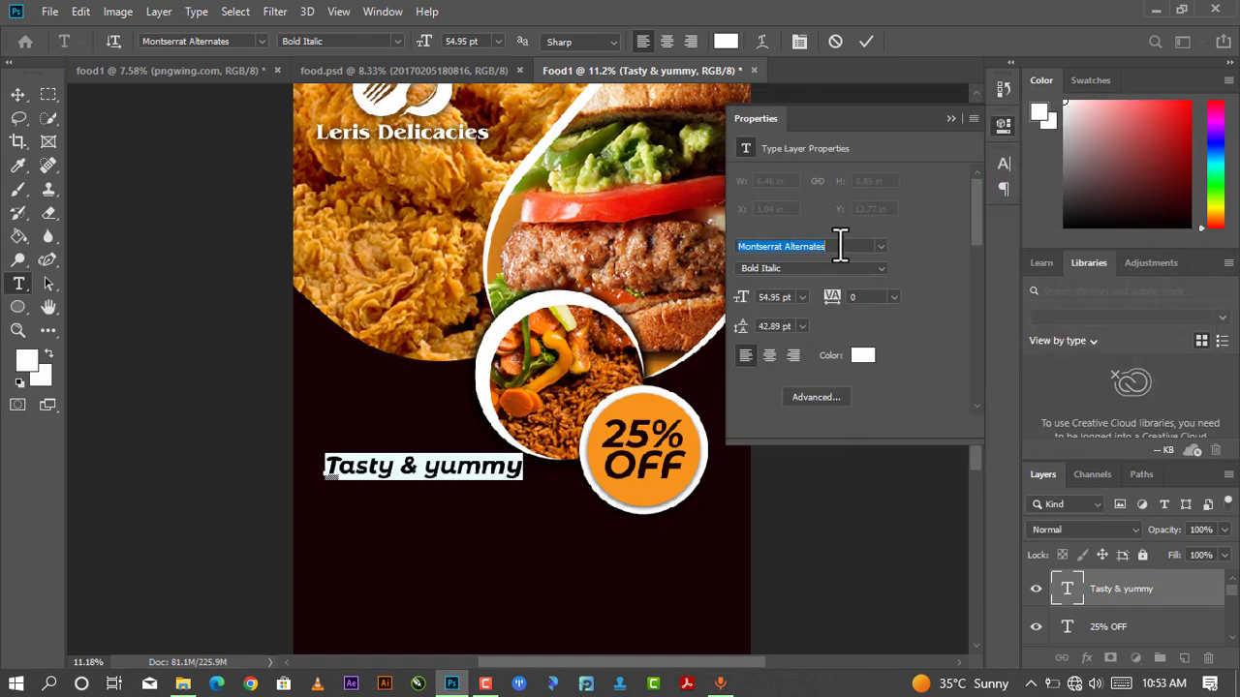
type("t")
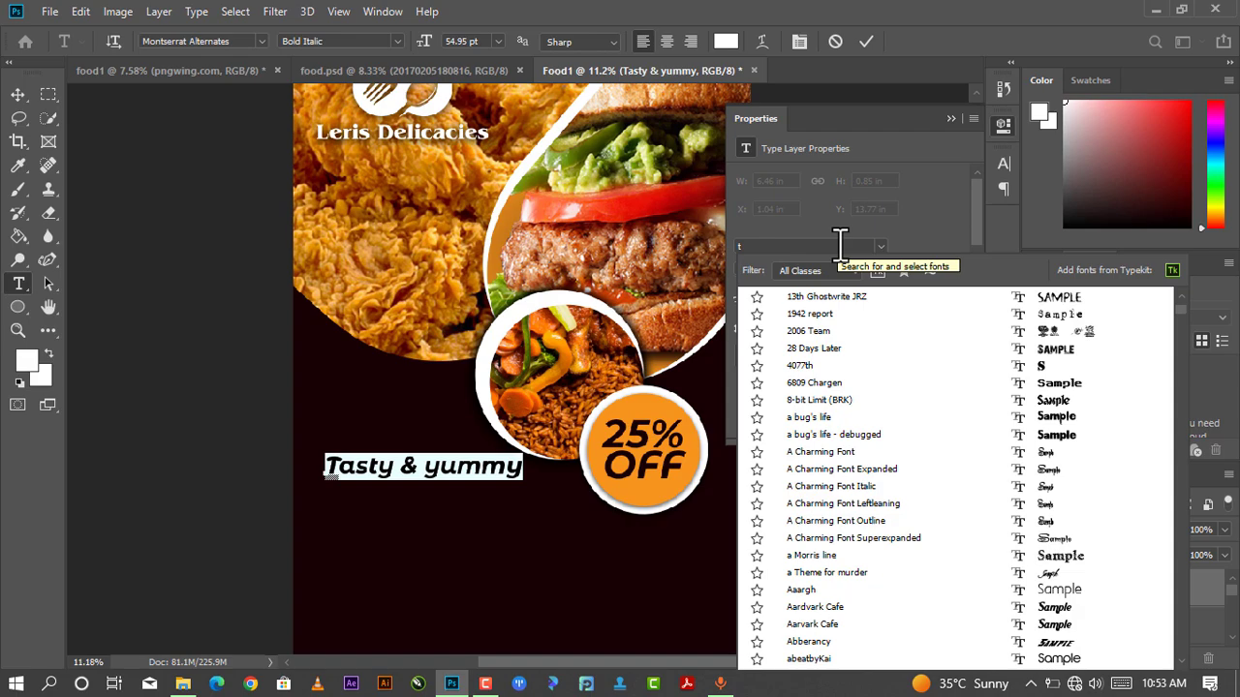
type("ues")
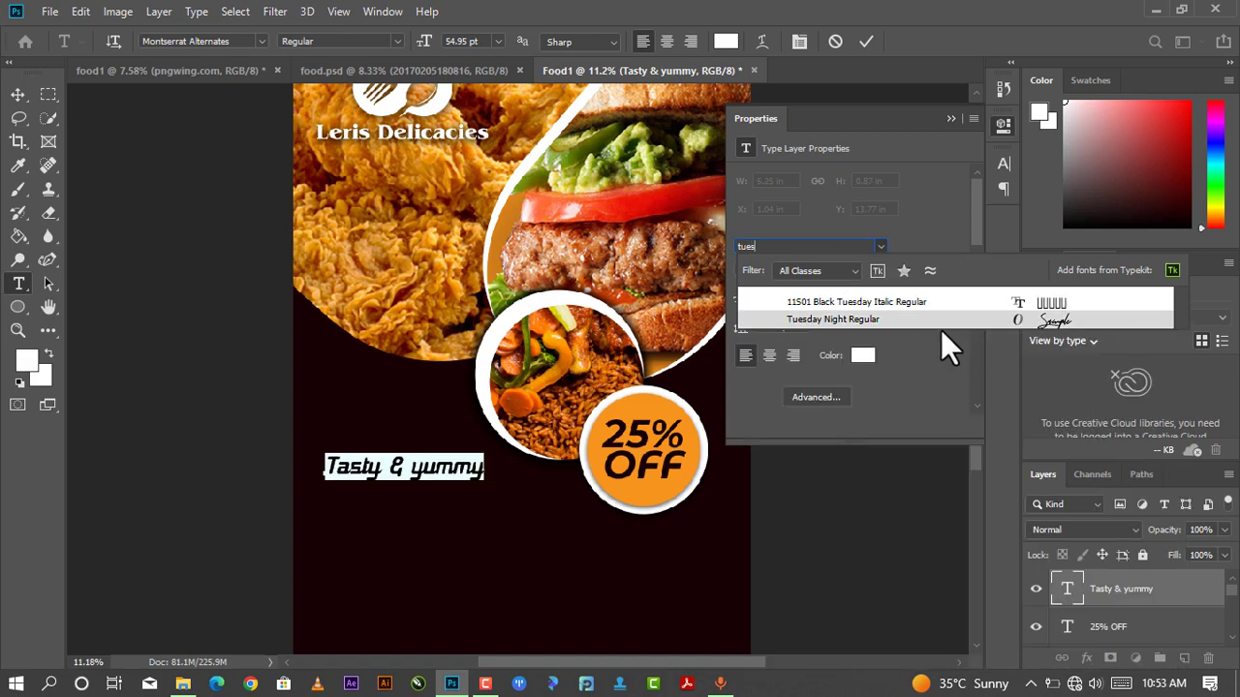
left_click(926, 321)
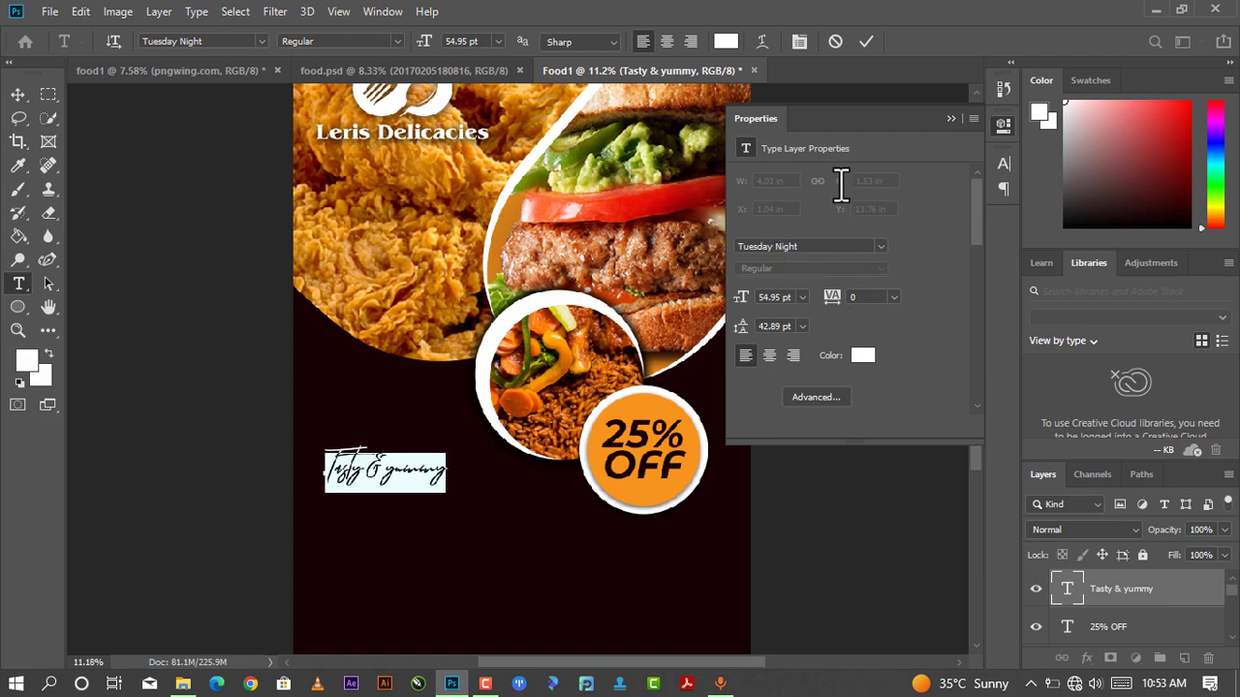
left_click(951, 118)
left_click(865, 42)
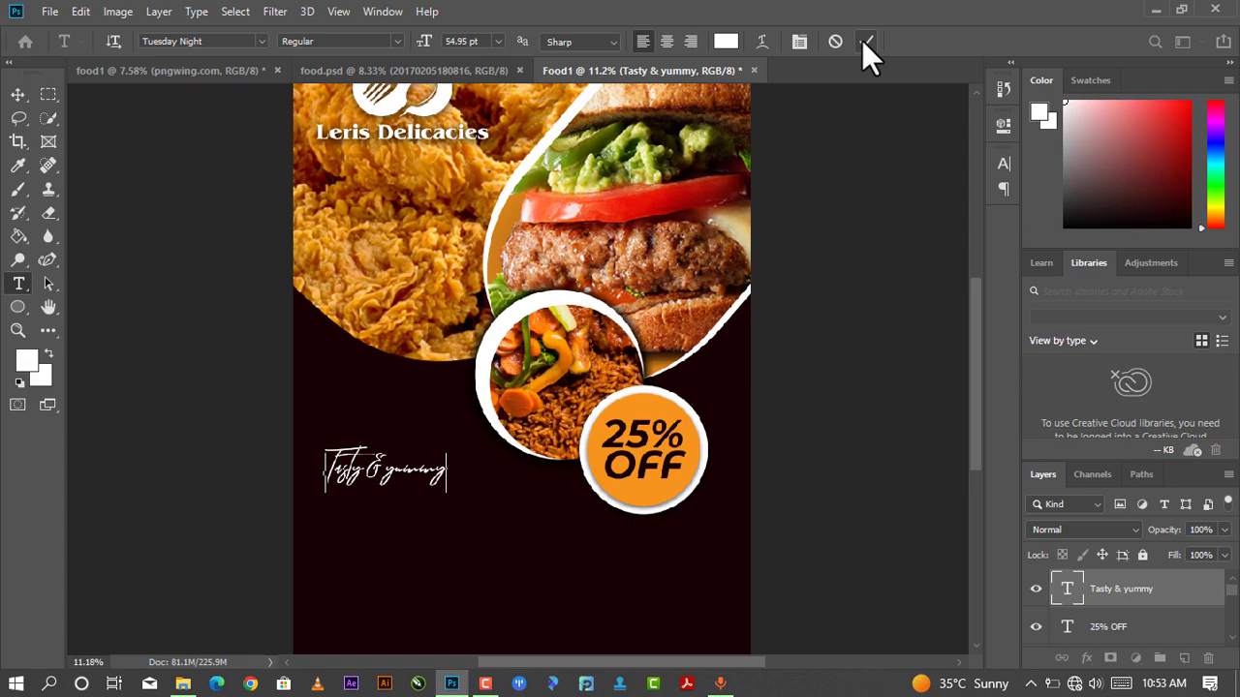
key("ctrl+t")
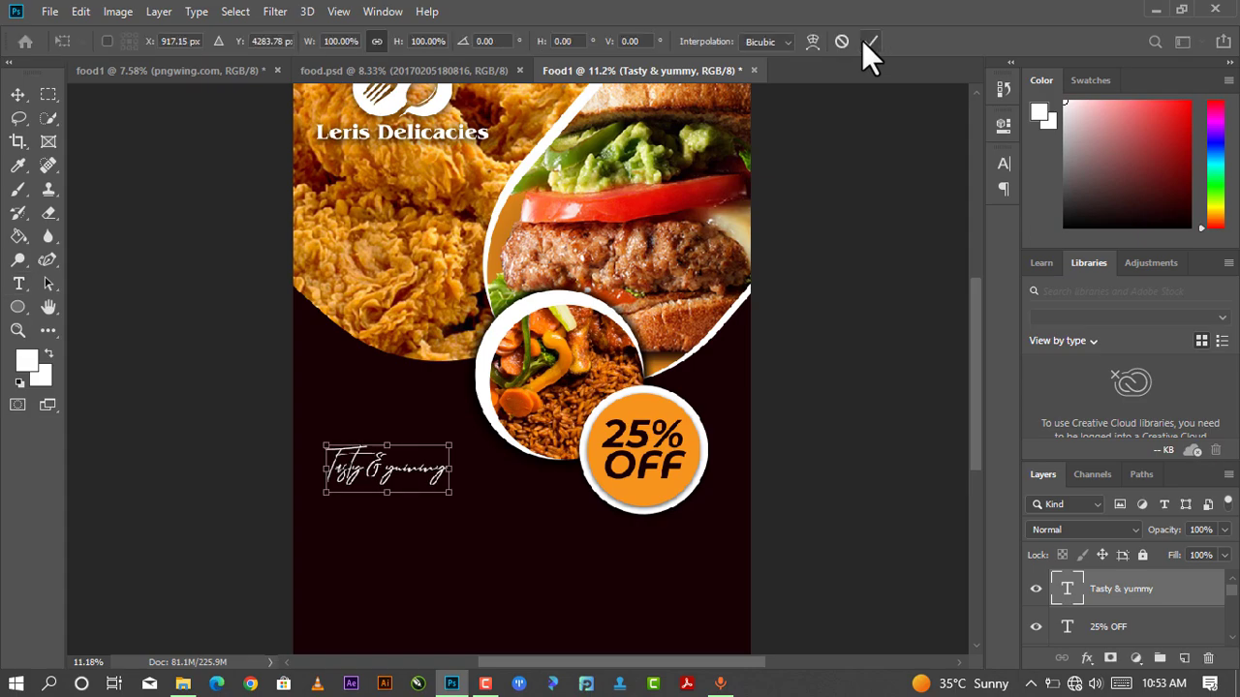
- Resize the Tasty & yummy slogan, settling it slightly smaller at about 91.72 pt
mouse_move(449, 494)
left_mouse_down()
mouse_move(511, 540)
mouse_move(566, 536)
mouse_move(494, 494)
mouse_move(494, 474)
left_mouse_up()
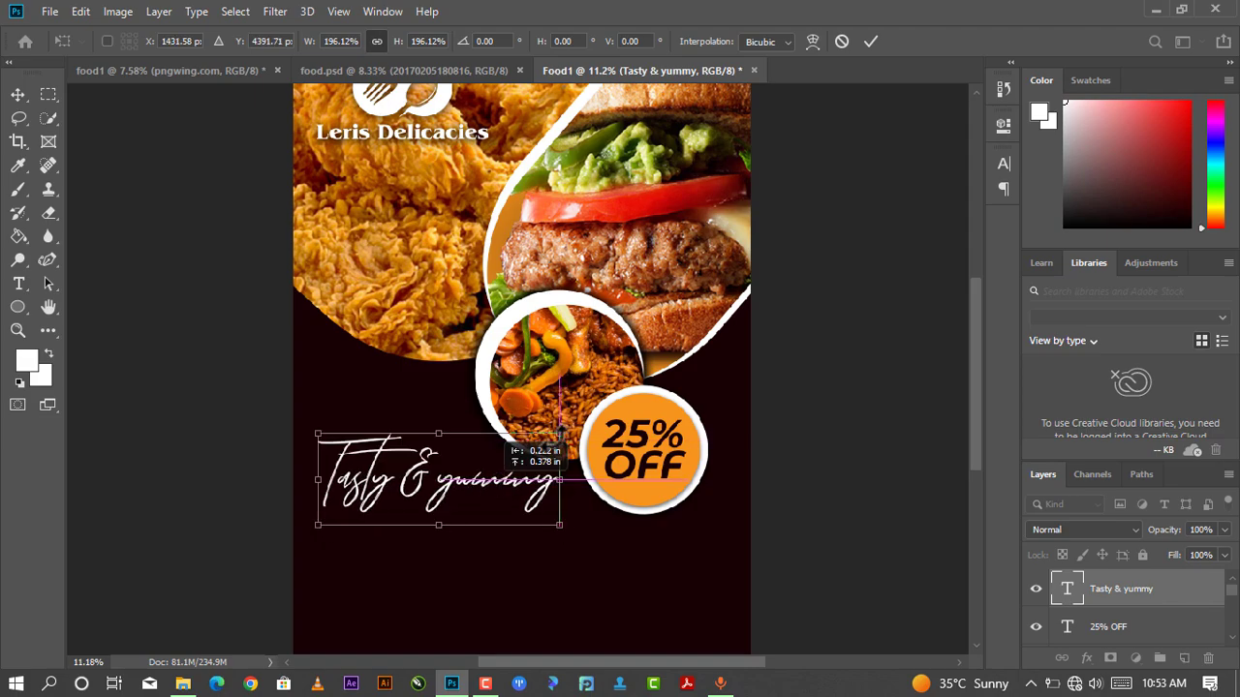
left_click(871, 40)
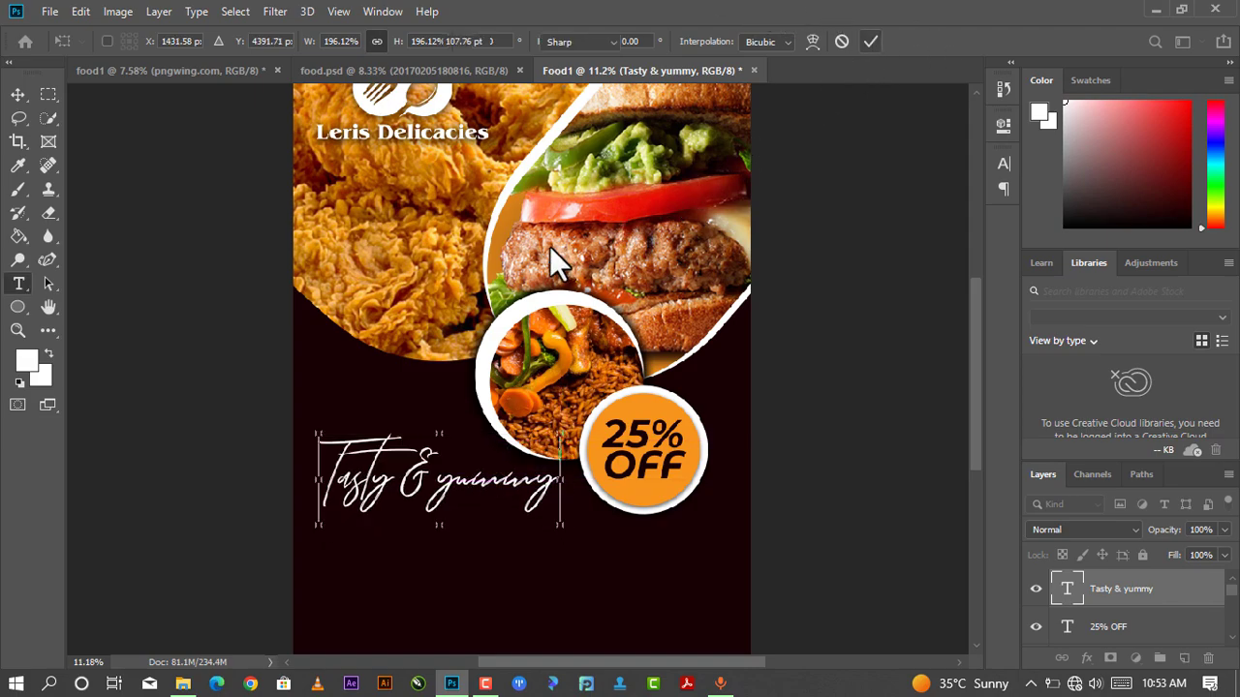
key("Return")
key("ctrl+0")
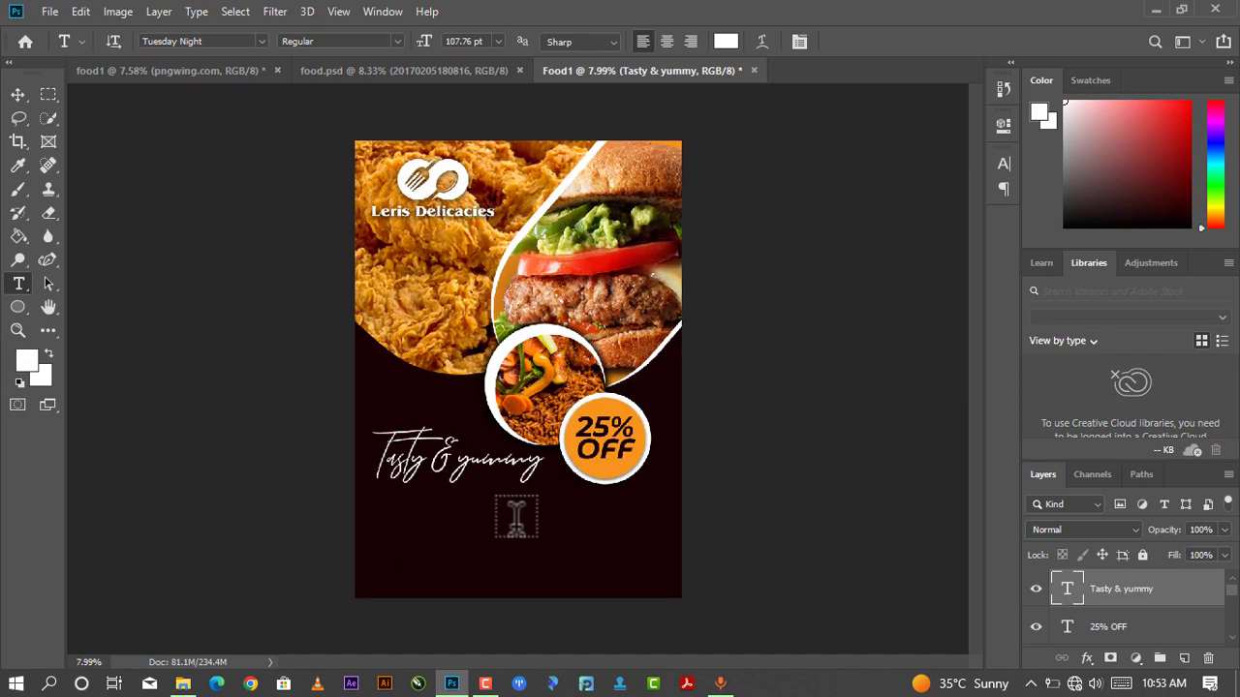
left_click(17, 96)
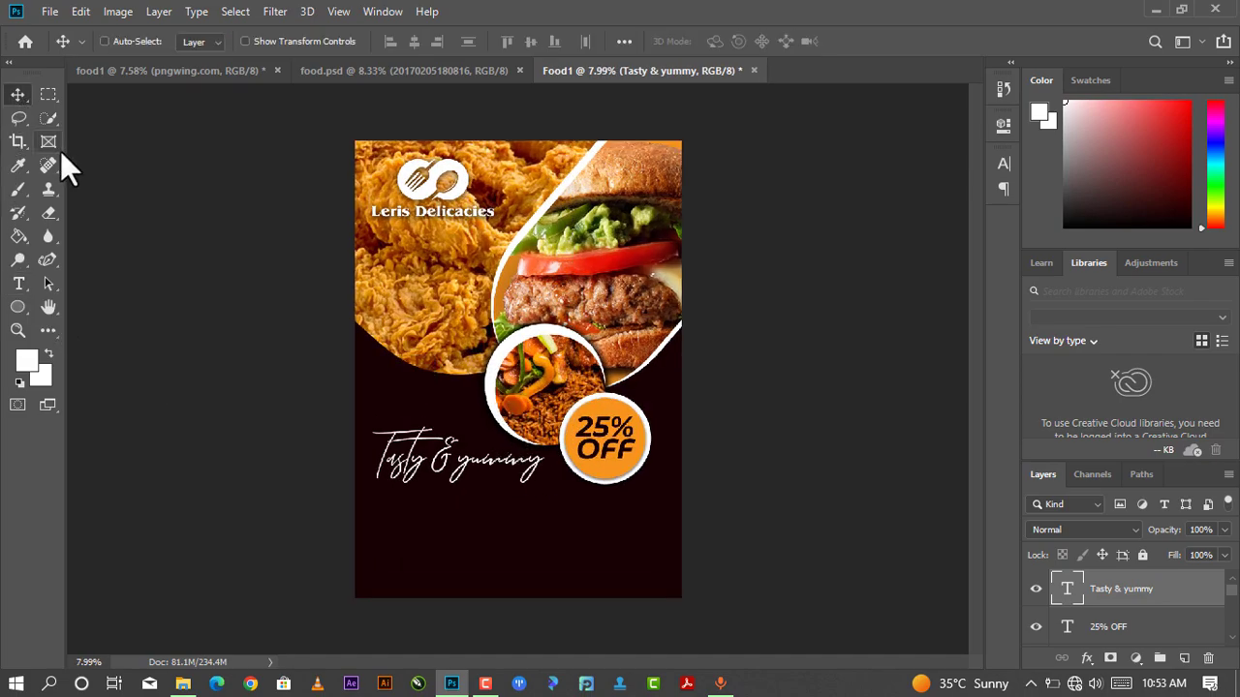
key("ctrl+t")
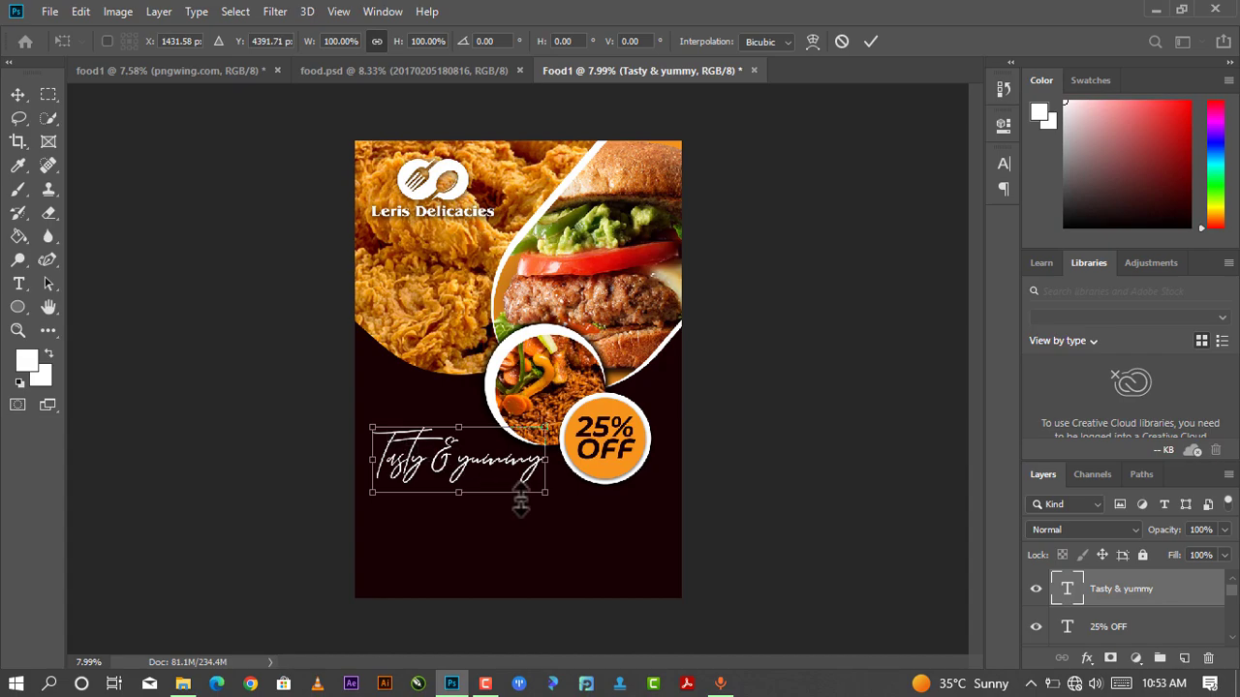
left_click_drag(544, 492, 522, 482)
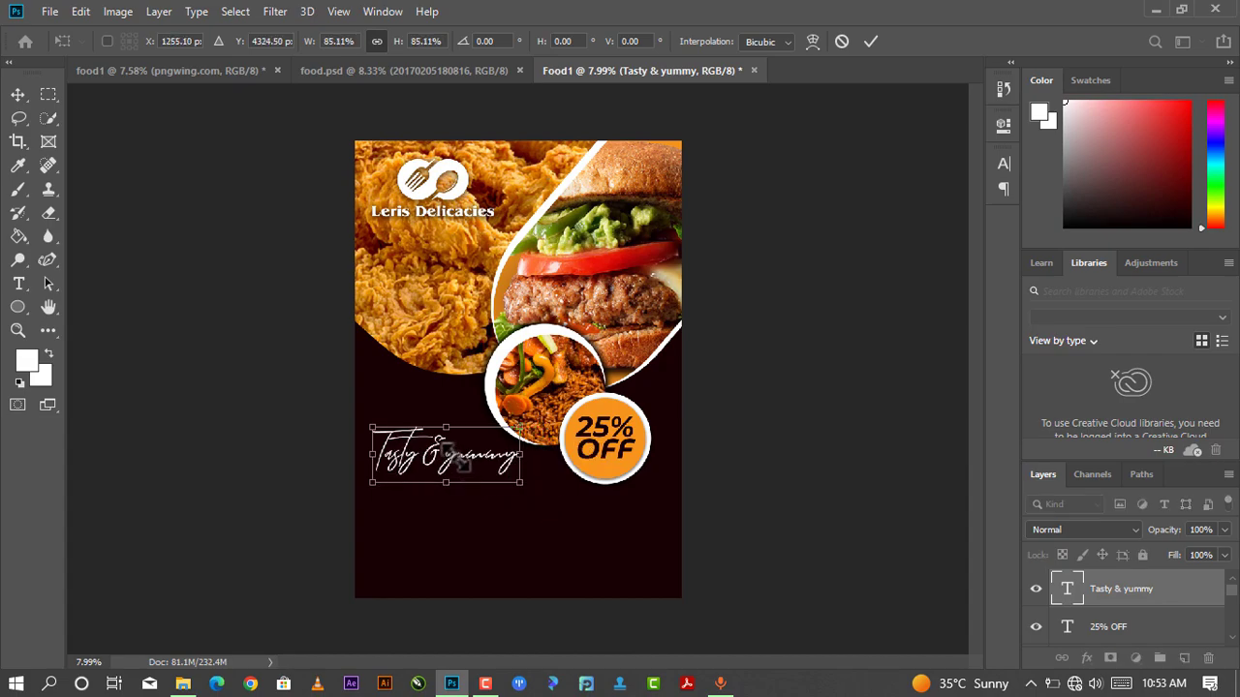
key("Return")
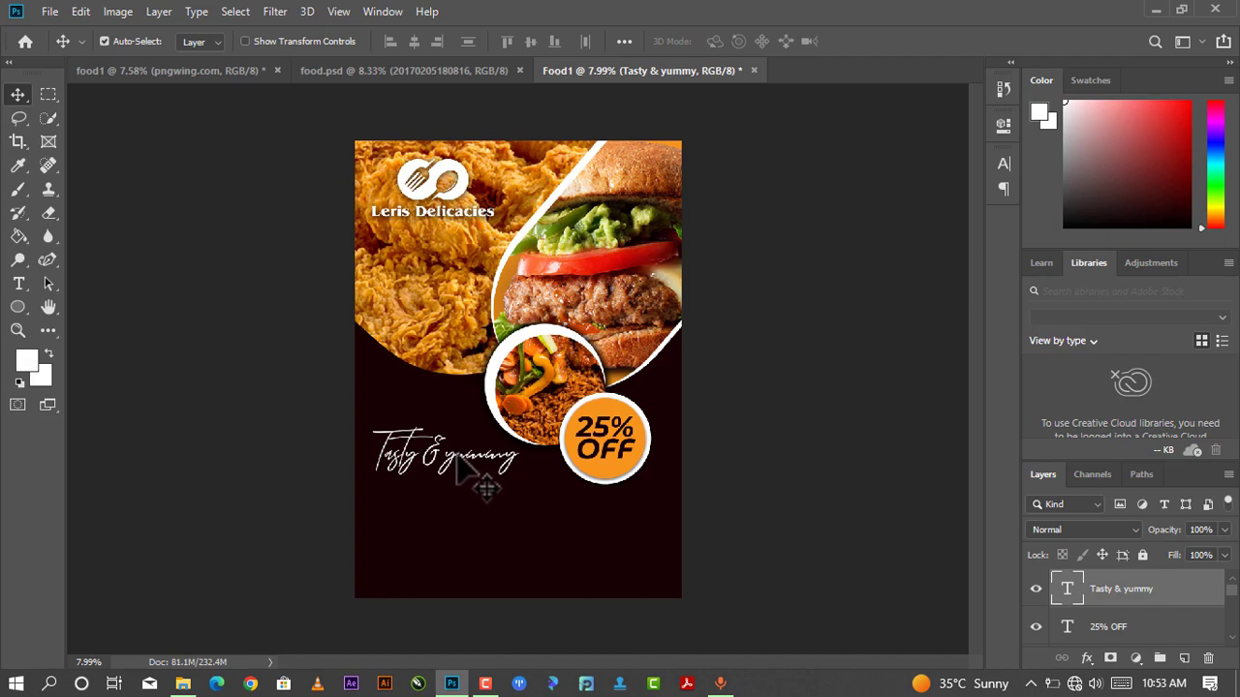
- Capitalise the slogan to read 'Tasty & Yummy' and nudge it up and left
double_click(489, 475)
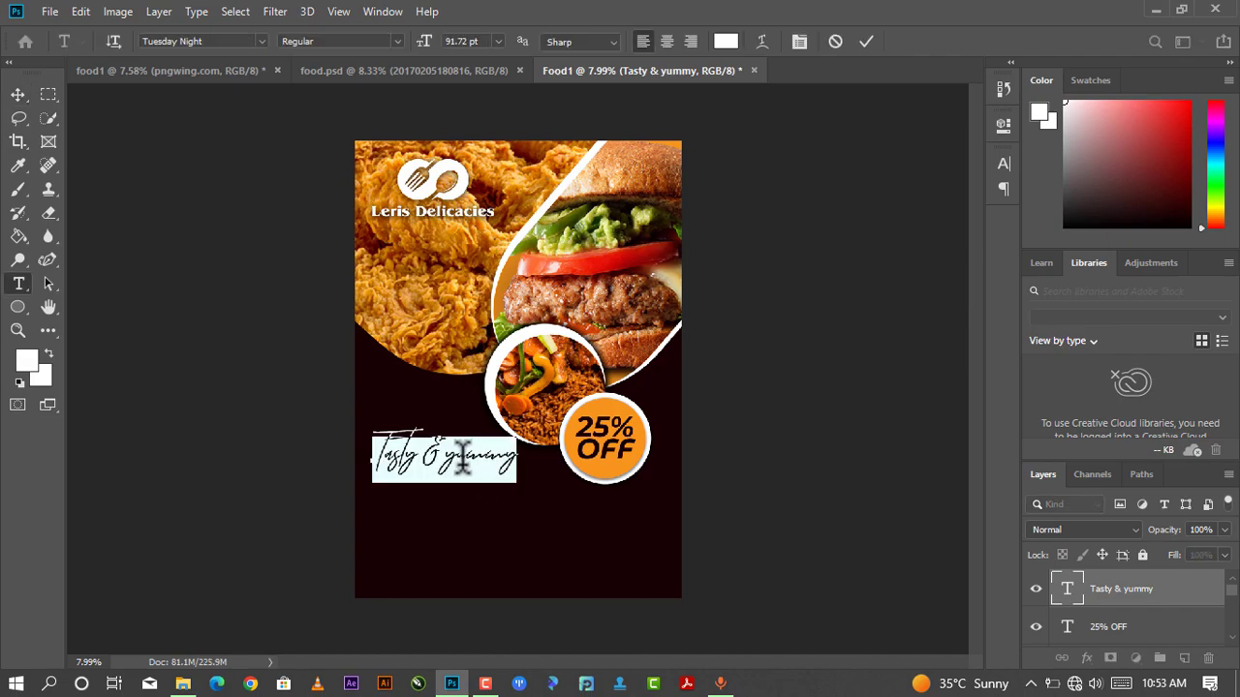
left_click(457, 461)
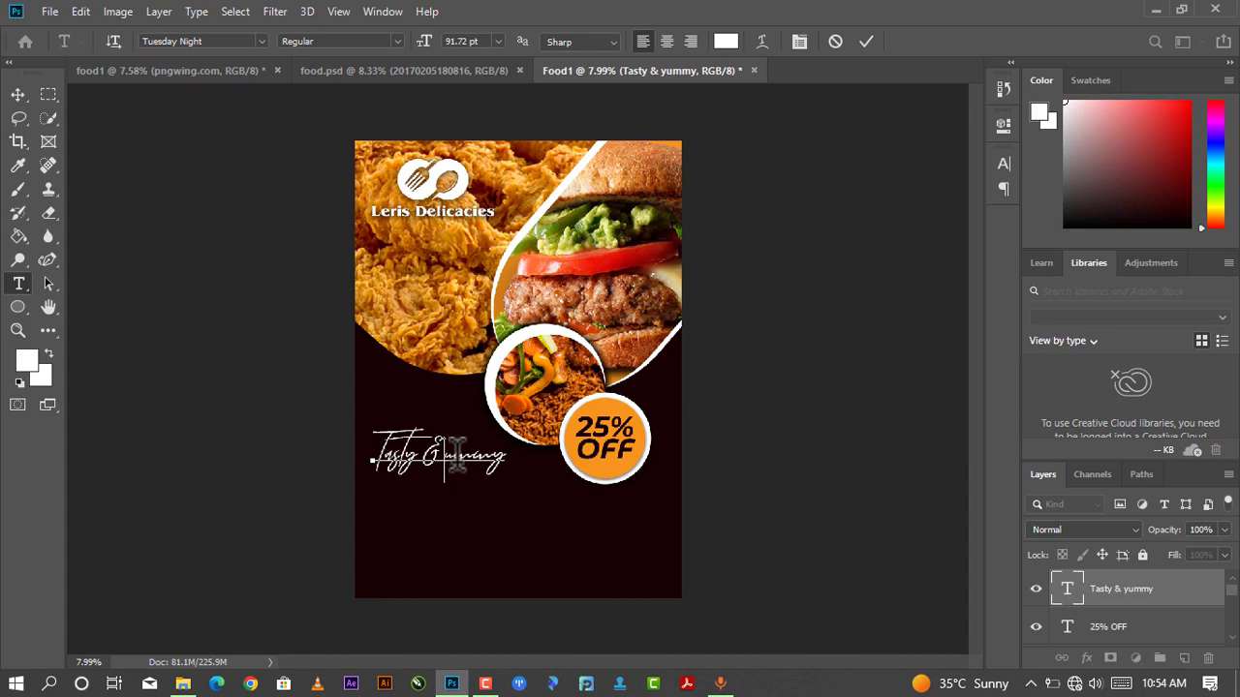
key("BackSpace")
type("Y")
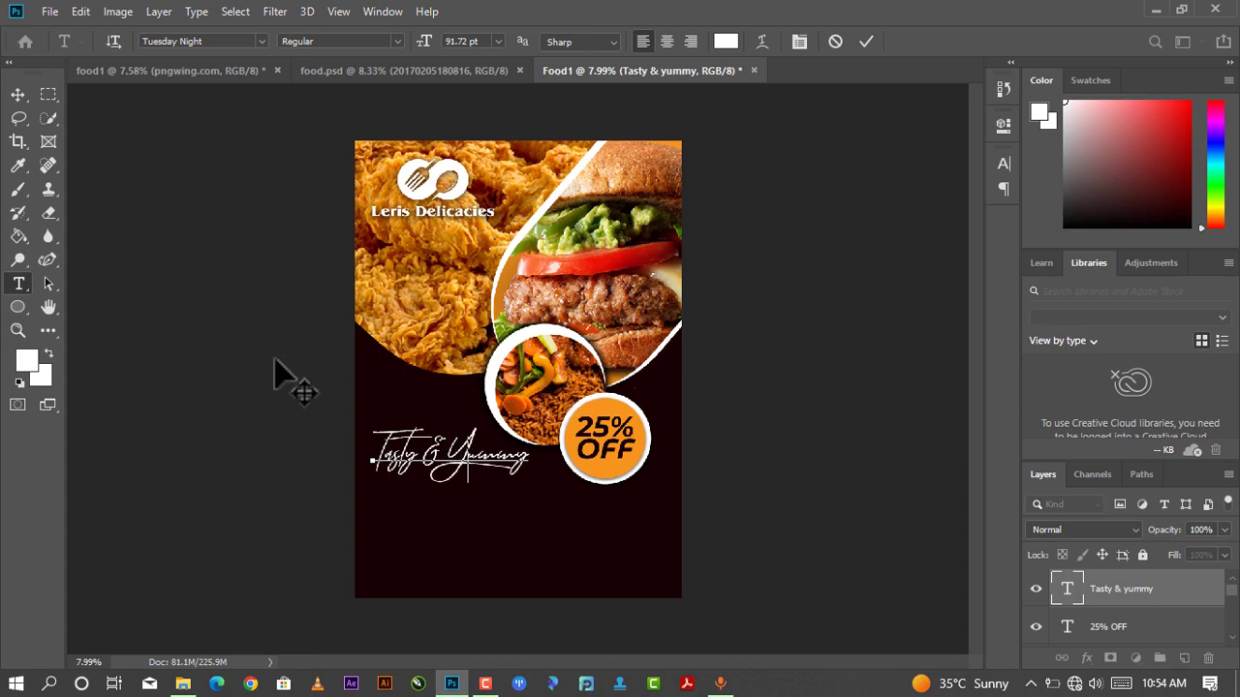
left_click(18, 94)
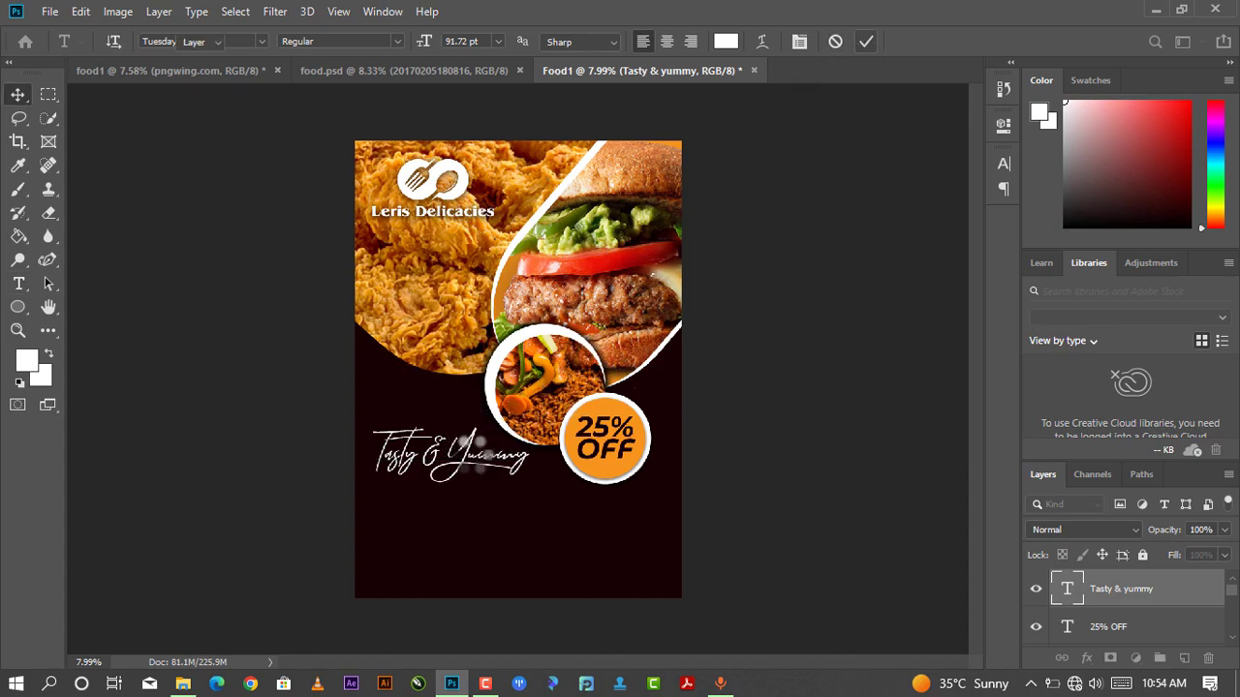
left_click_drag(472, 455, 467, 452)
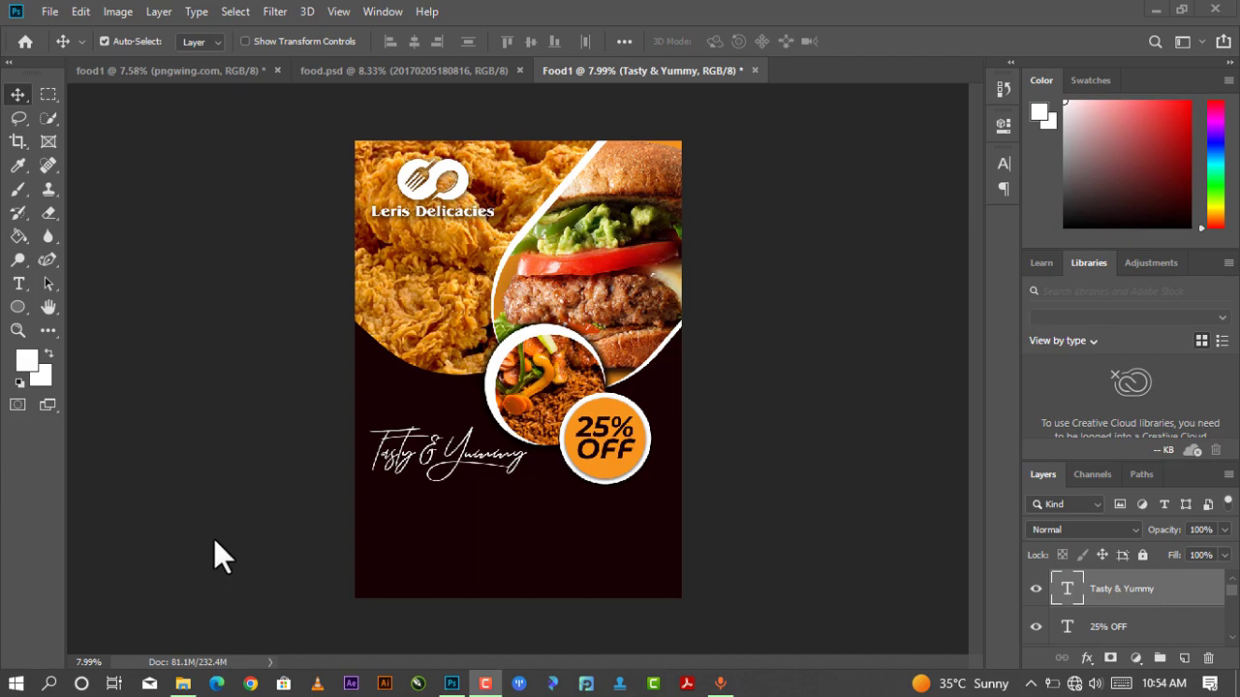
- Drag the QR code image from the flyer images folder toward Photoshop
left_click(184, 593)
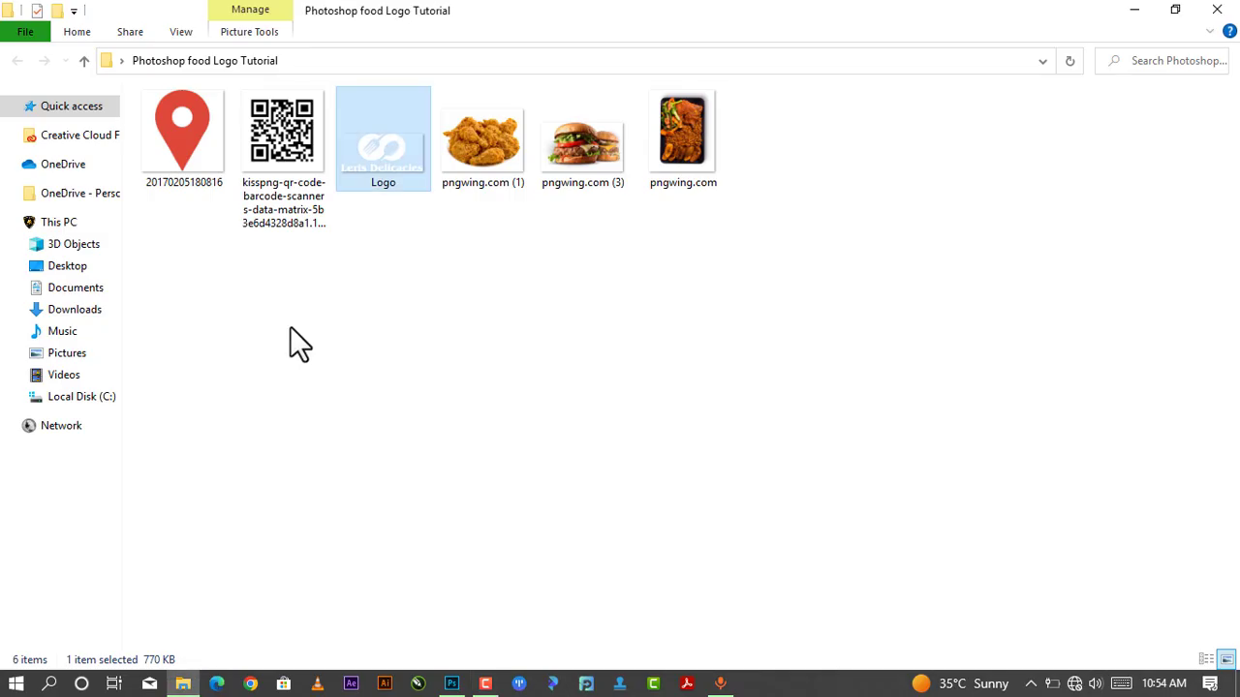
left_click(280, 143)
left_click_drag(280, 140, 470, 692)
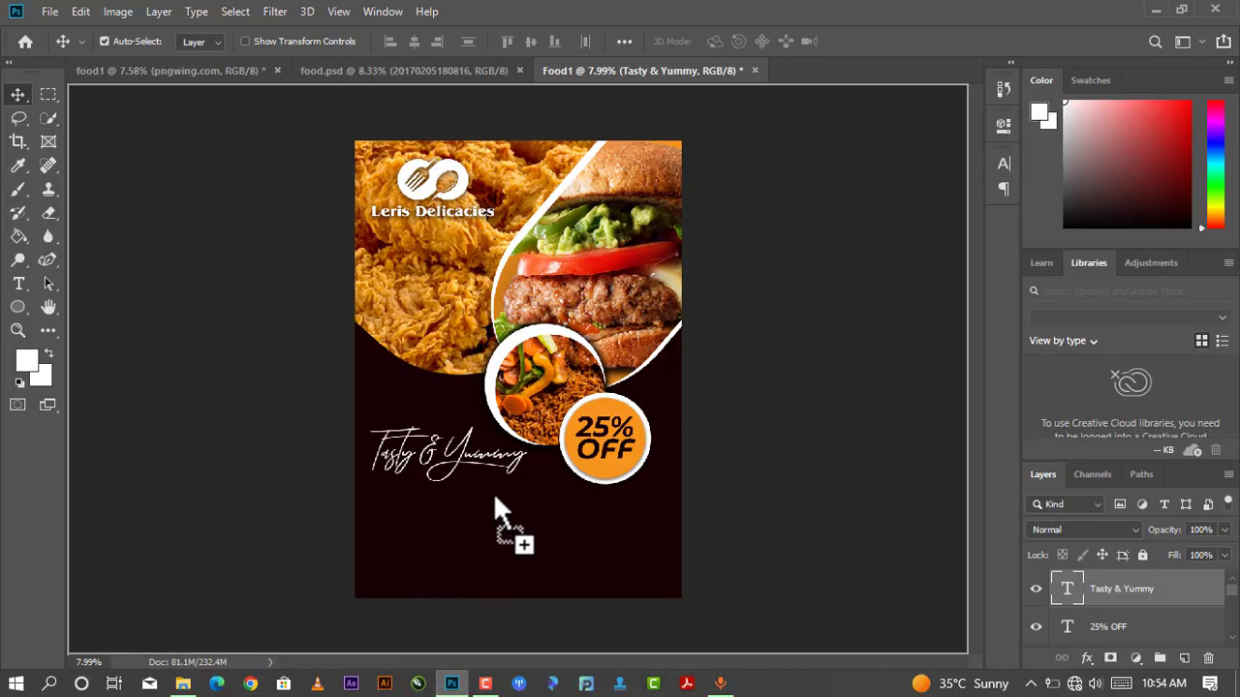
- Drop the QR code onto the flyer, scale it to about 21.16%, and place it bottom right
left_click_drag(471, 692, 495, 510)
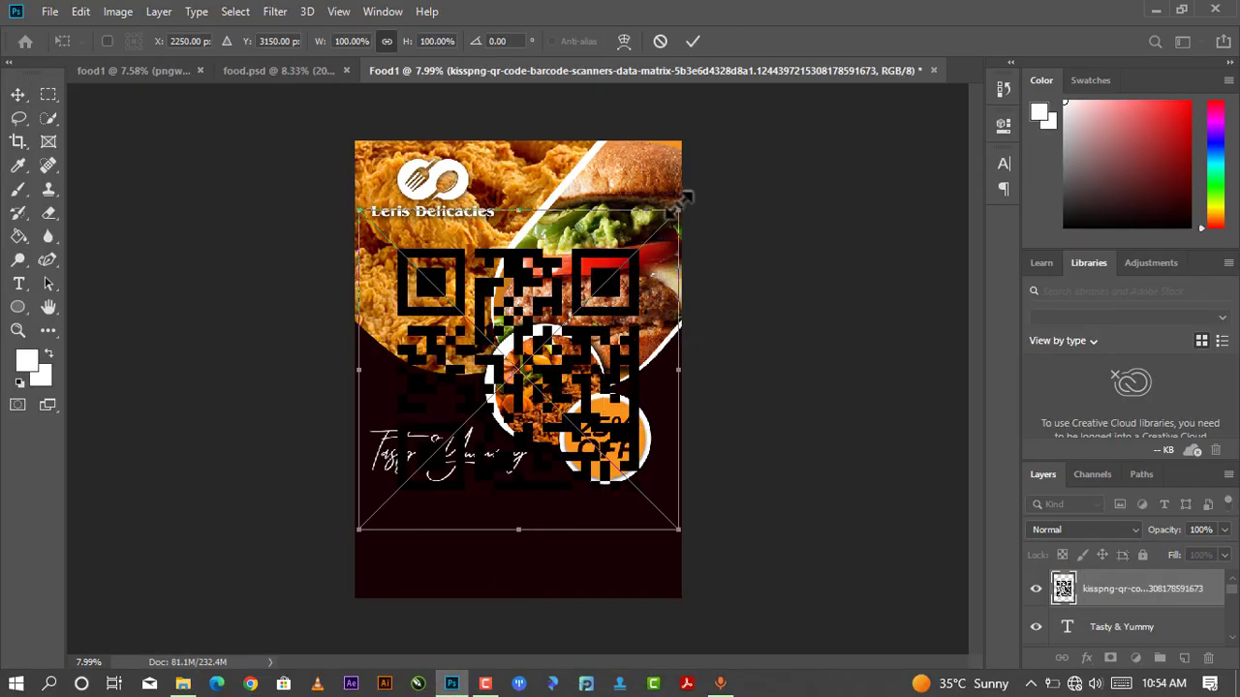
mouse_move(679, 211)
left_mouse_down()
mouse_move(496, 433)
mouse_move(463, 426)
left_mouse_up()
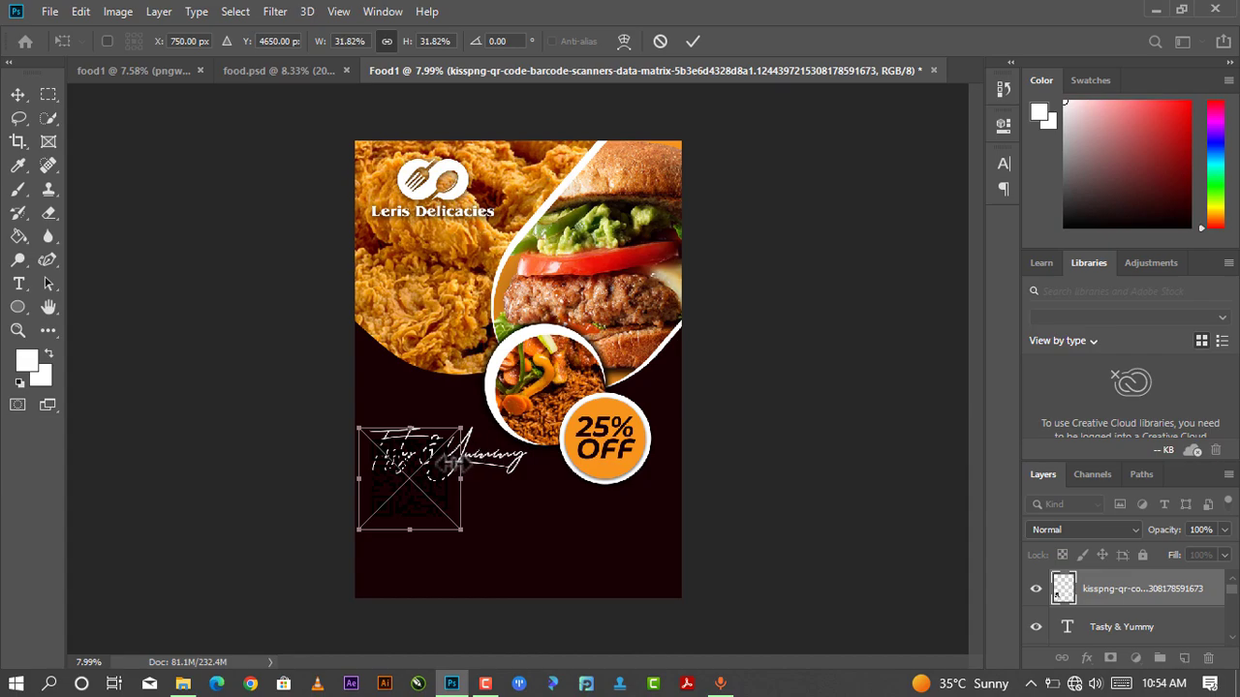
mouse_move(428, 473)
left_mouse_down()
mouse_move(545, 532)
mouse_move(641, 559)
left_mouse_up()
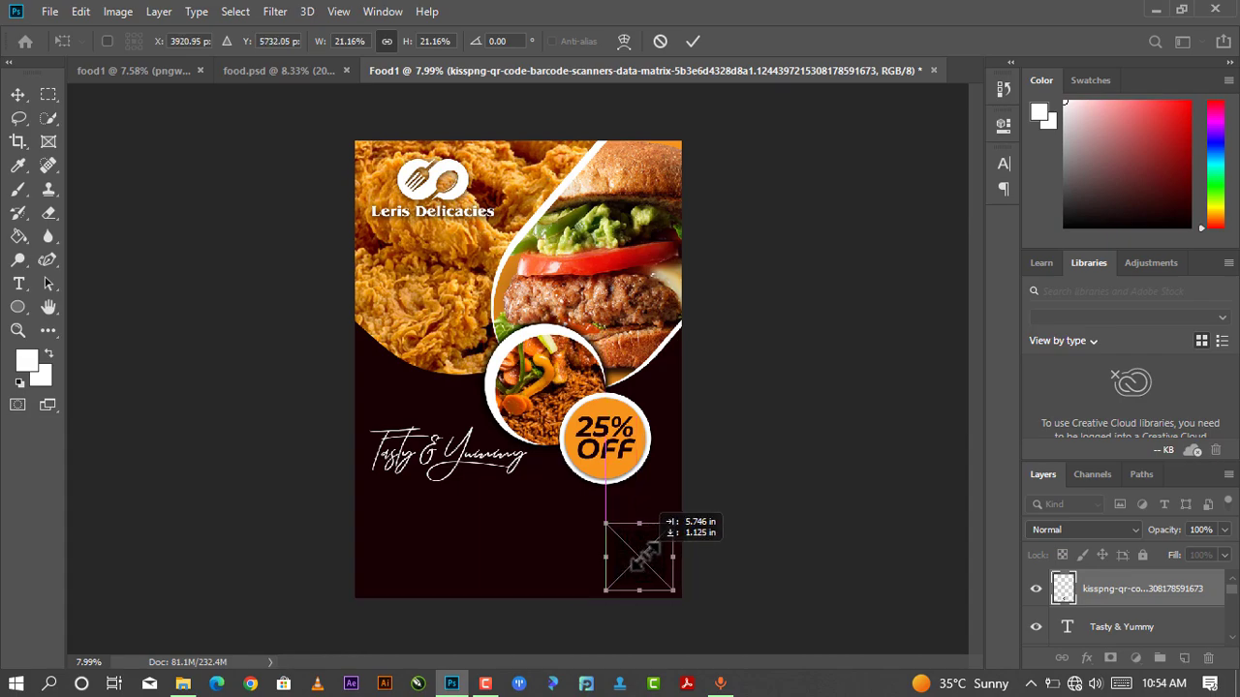
left_click_drag(642, 559, 645, 566)
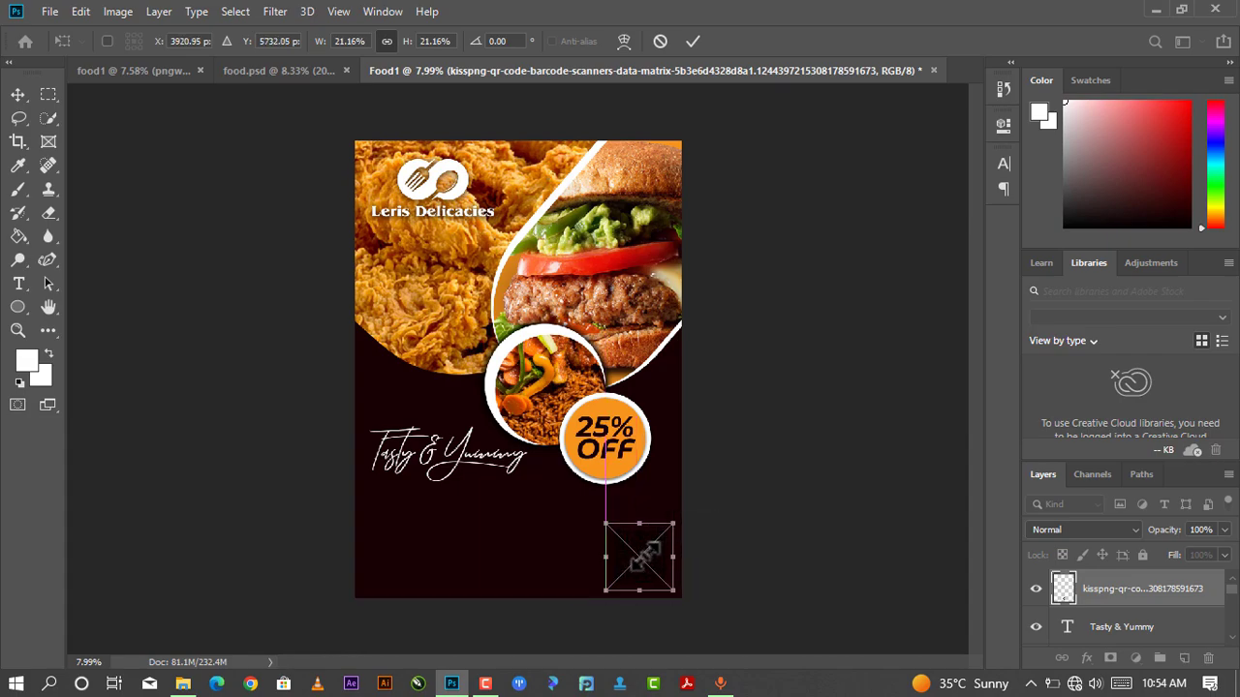
left_click(694, 40)
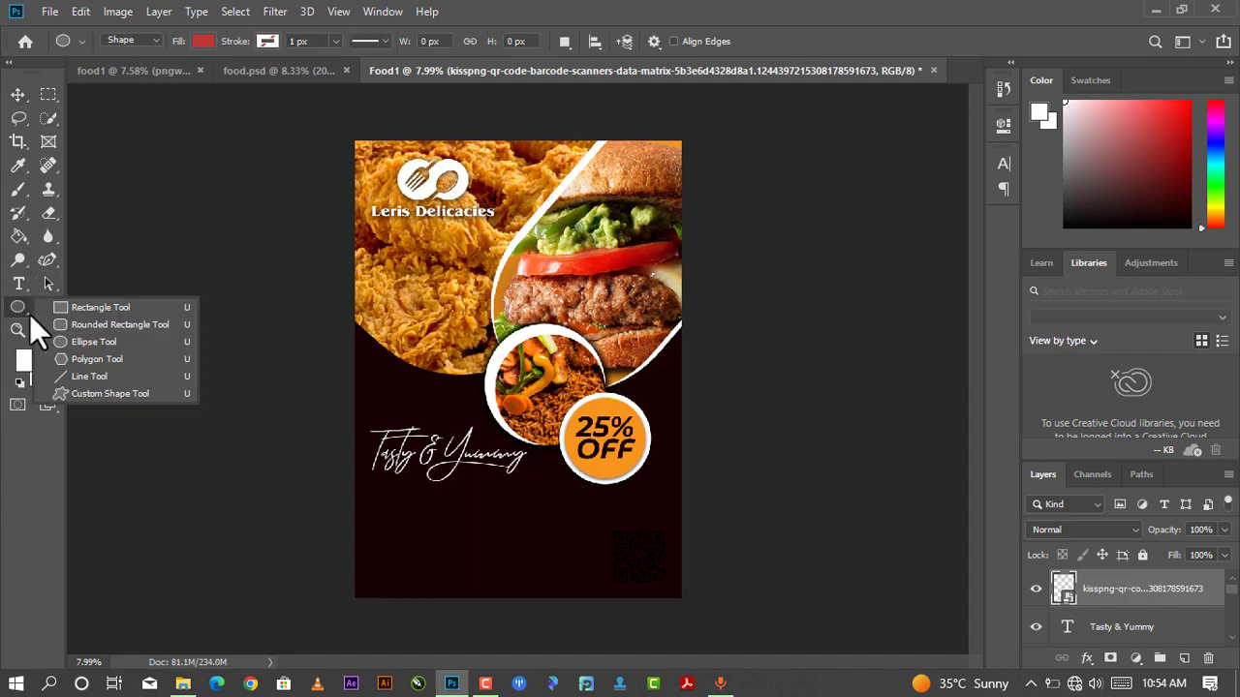
- Draw a square with the Rectangle tool and set its fill to white
left_click_drag(29, 314, 84, 309)
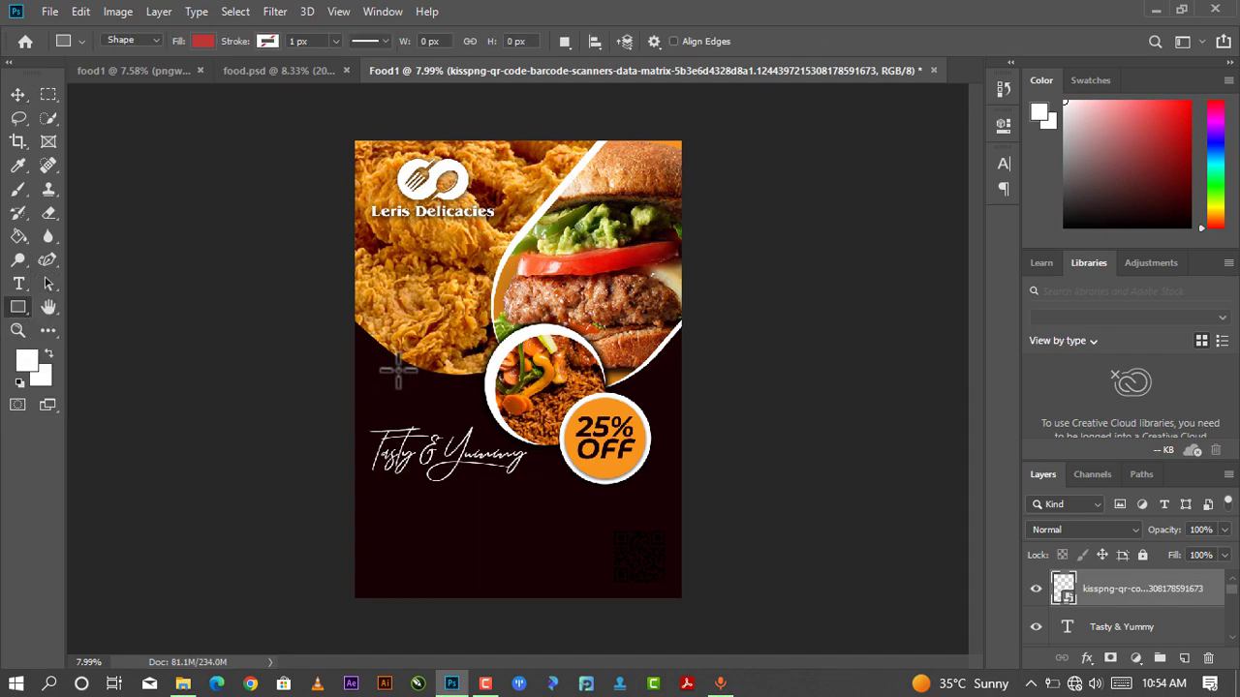
left_click_drag(387, 373, 481, 450)
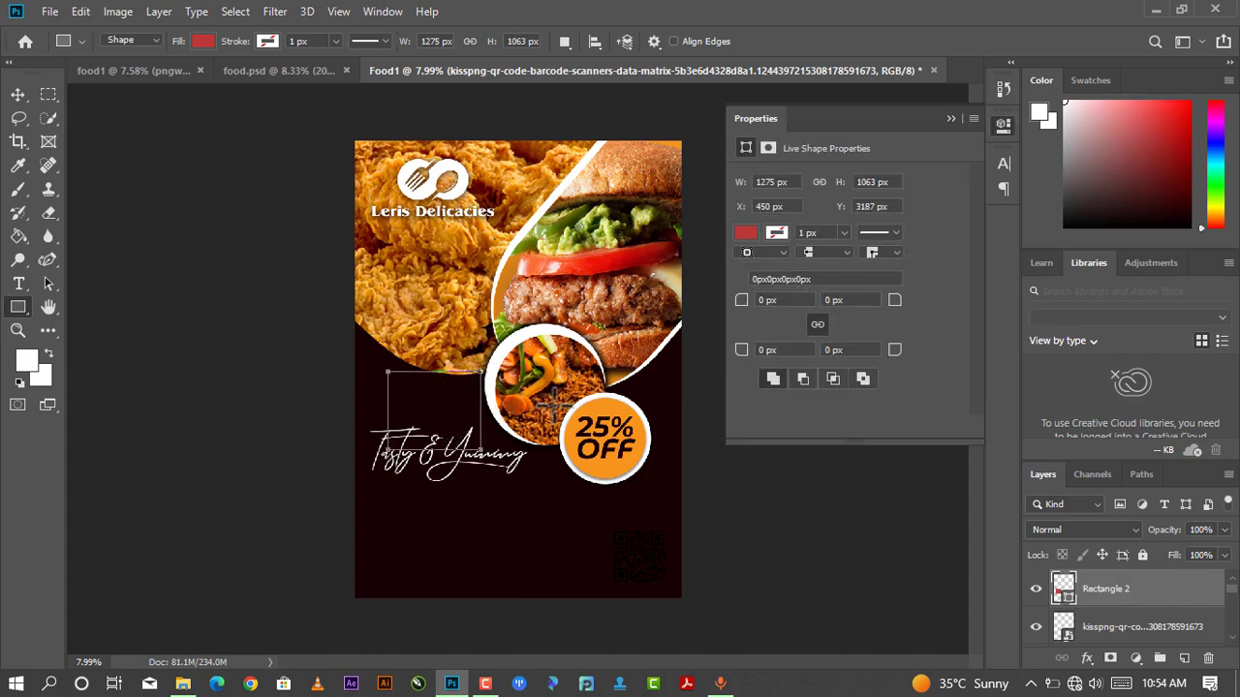
left_click(952, 118)
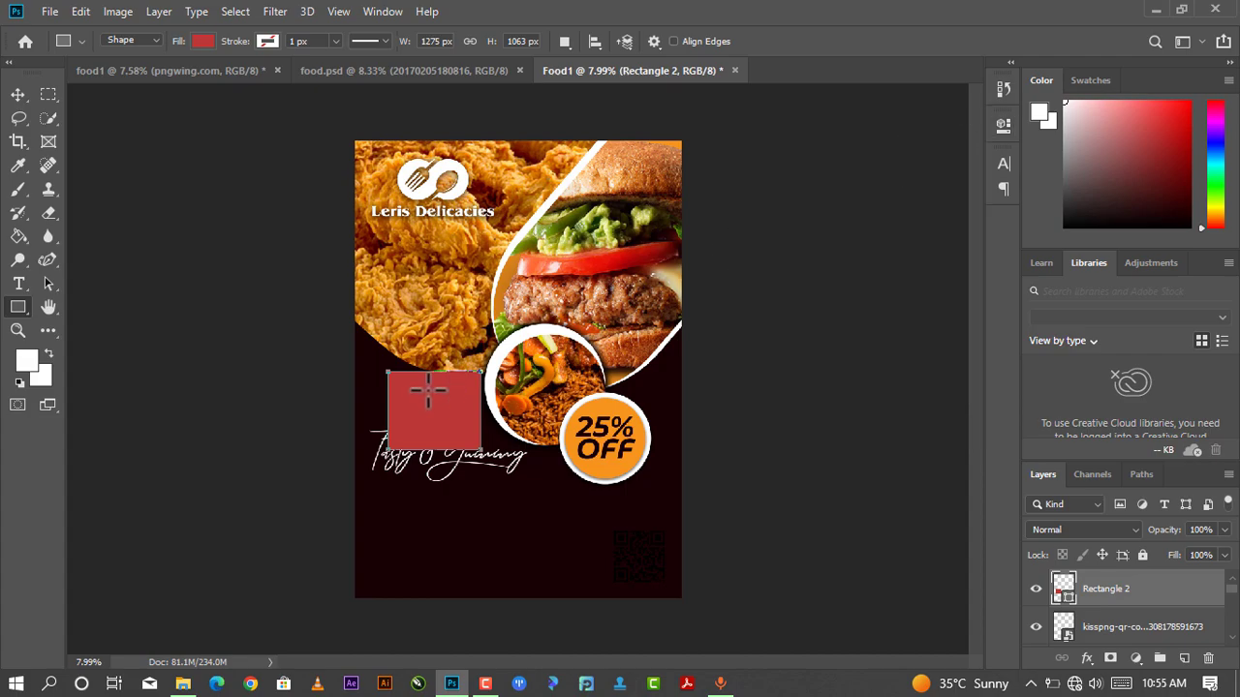
key("ctrl+z")
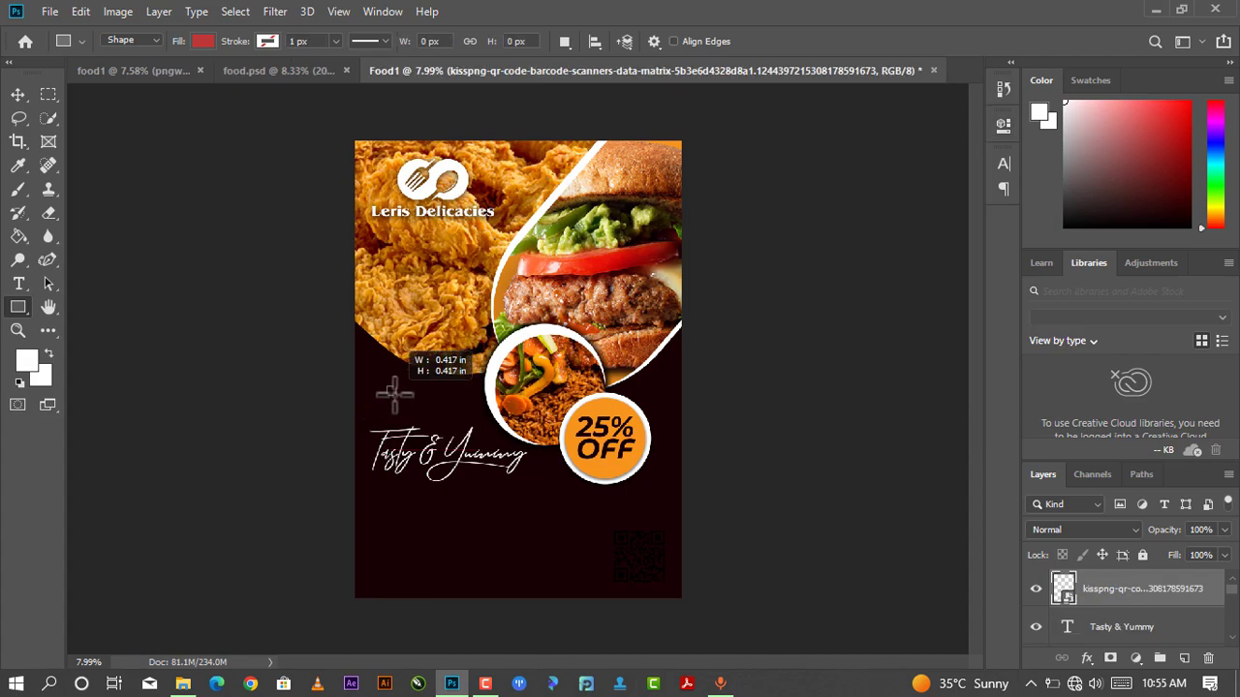
left_click_drag(394, 392, 479, 475)
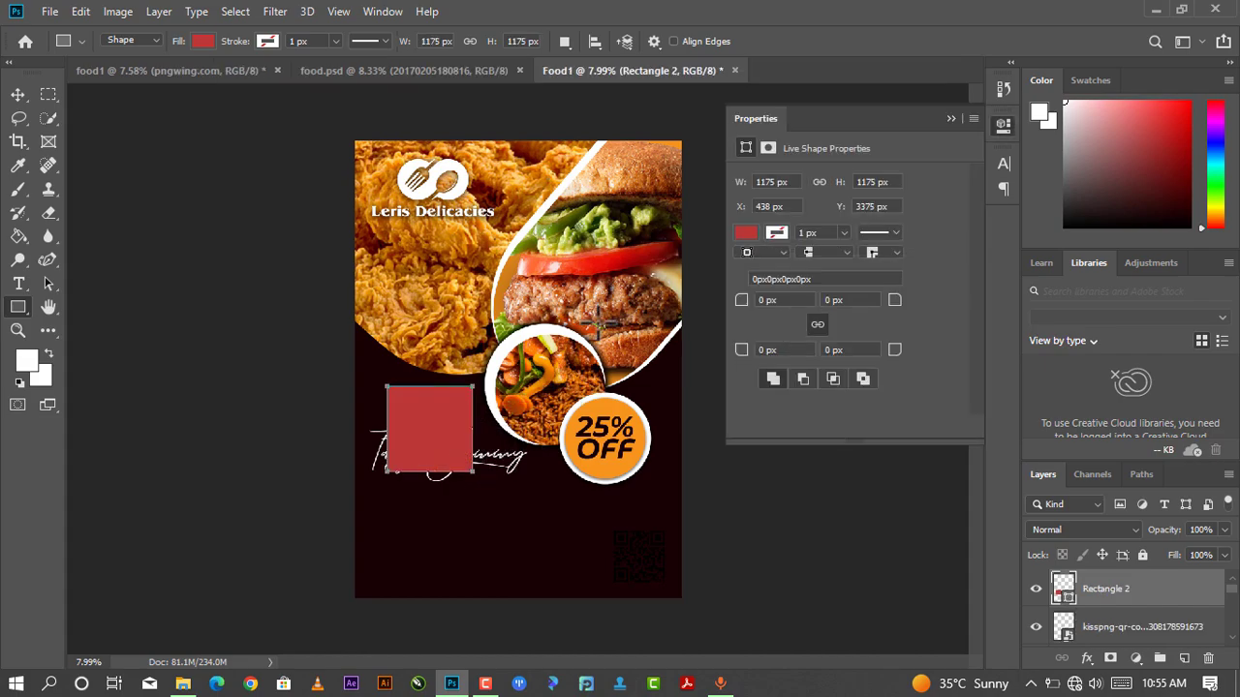
left_click(738, 232)
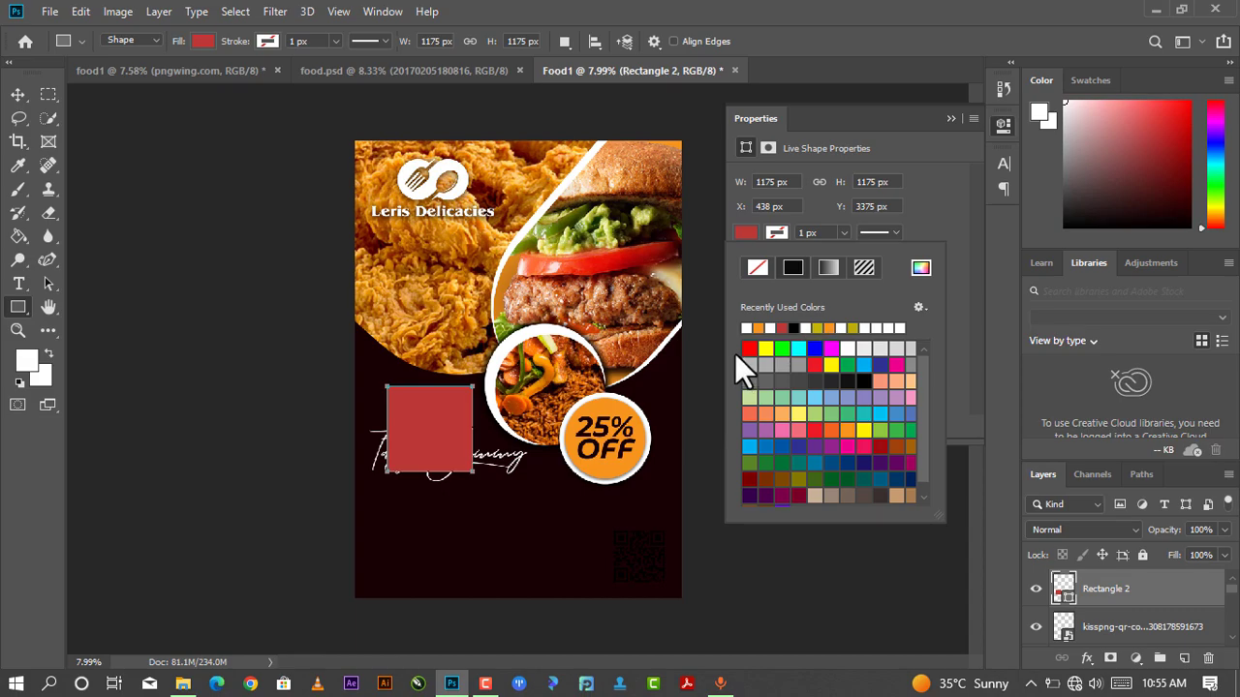
left_click(950, 117)
left_click(951, 117)
left_click(446, 432)
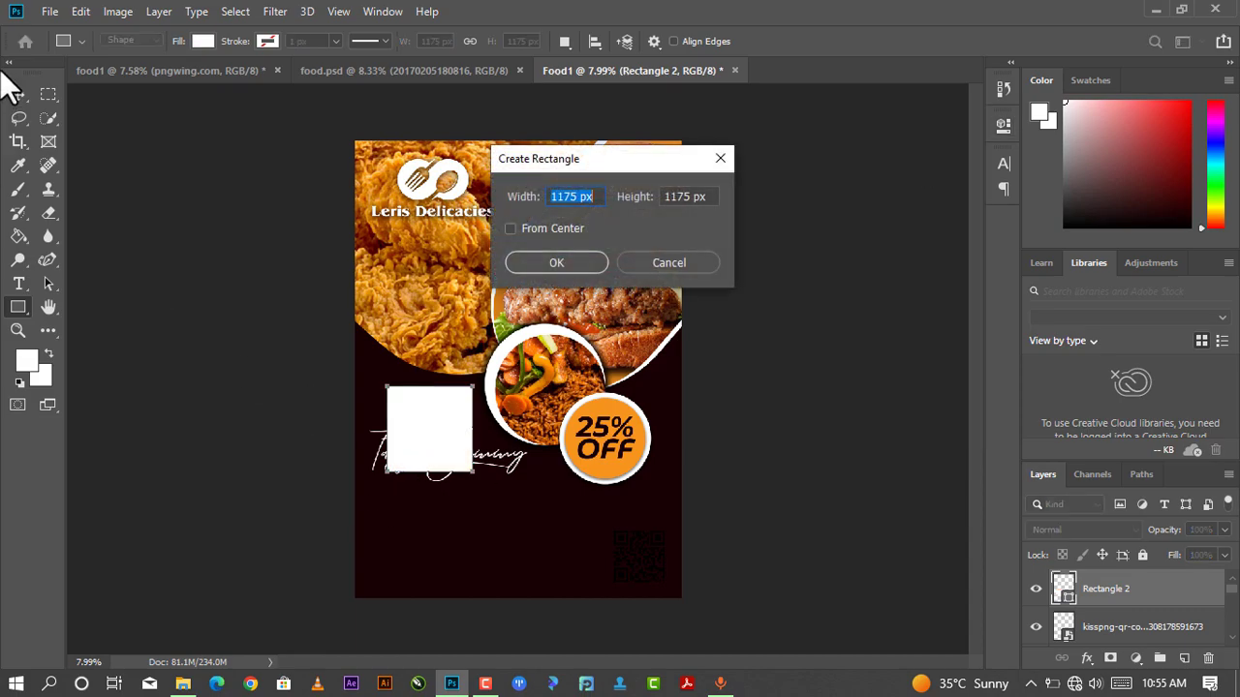
left_click(628, 262)
- Move the white square into the flyer's bottom-right corner over the QR code
left_click(15, 94)
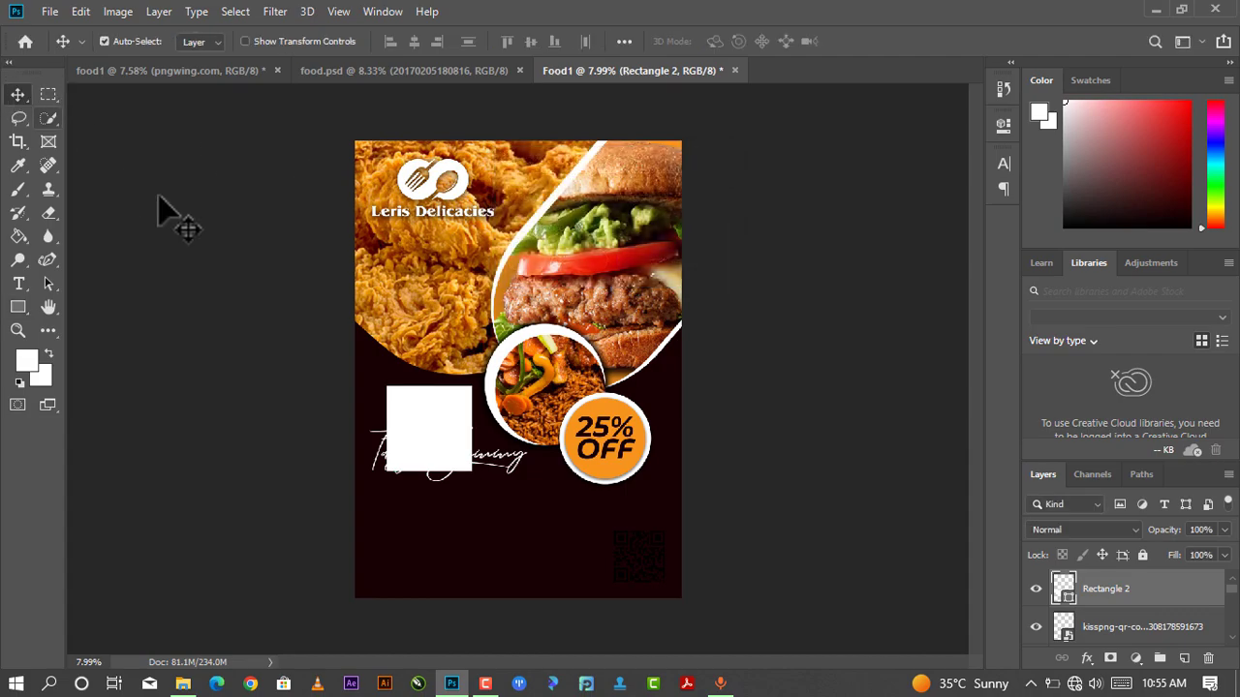
left_click_drag(417, 441, 632, 549)
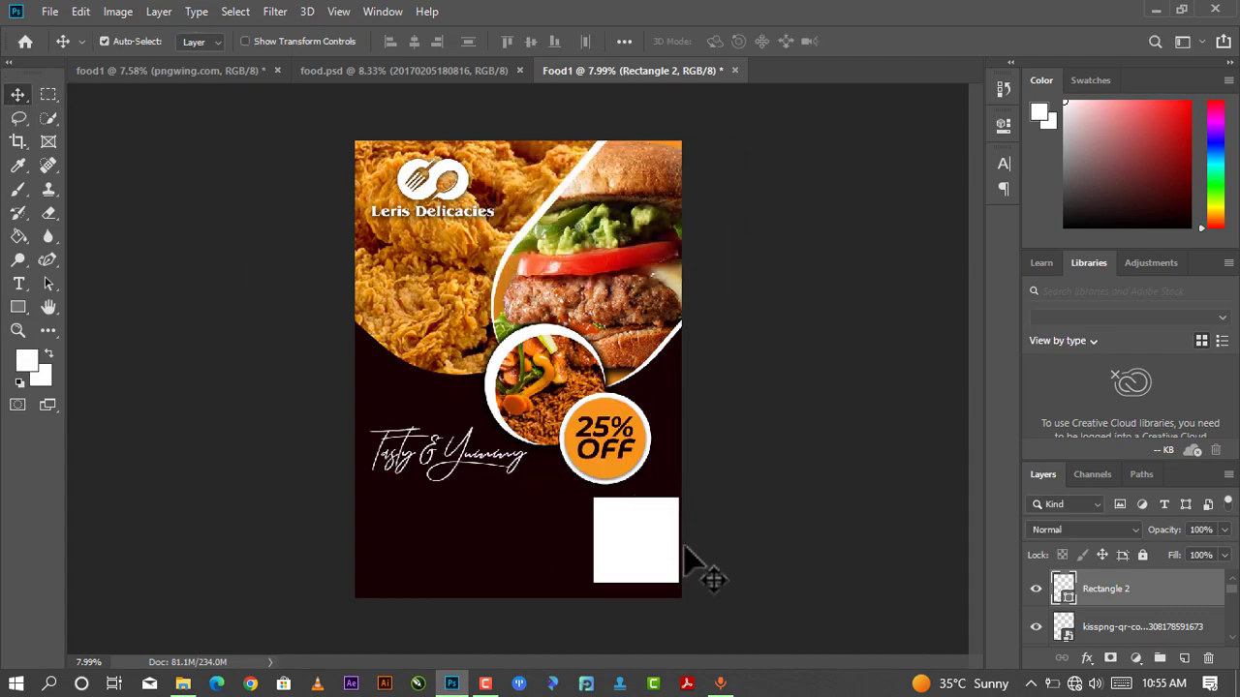
key("ctrl+t")
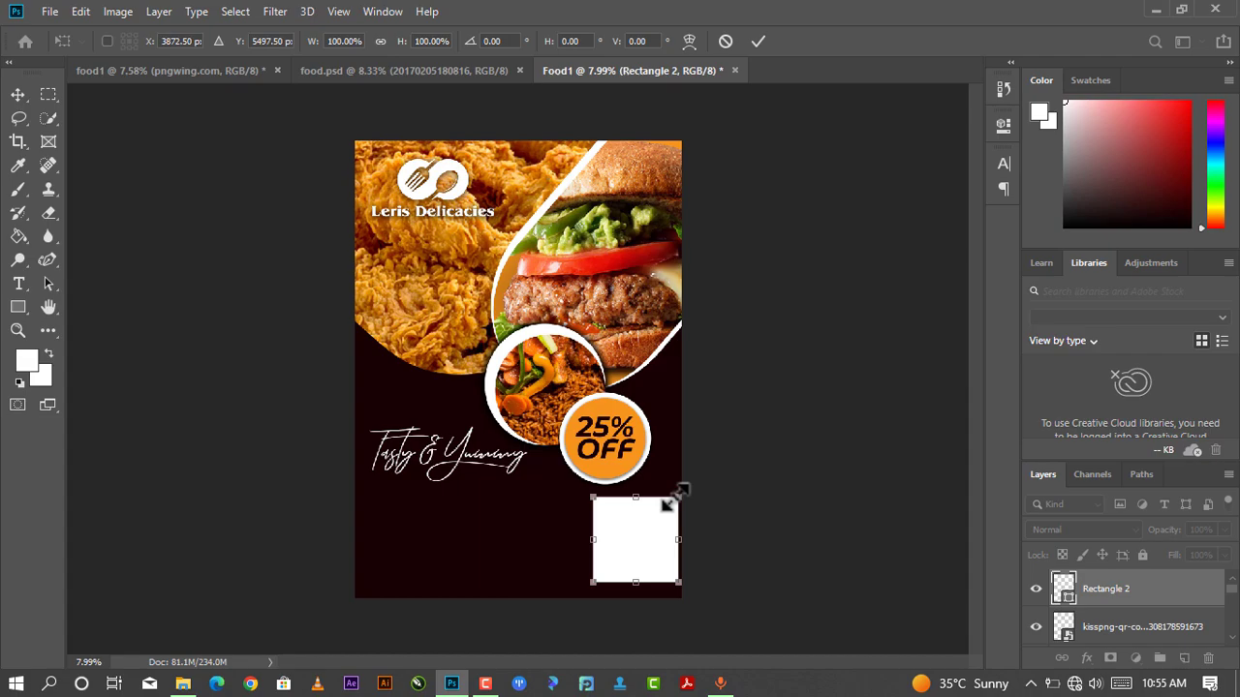
- Stack the QR code above the white square and shrink the square to frame it
left_click_drag(679, 498, 649, 531)
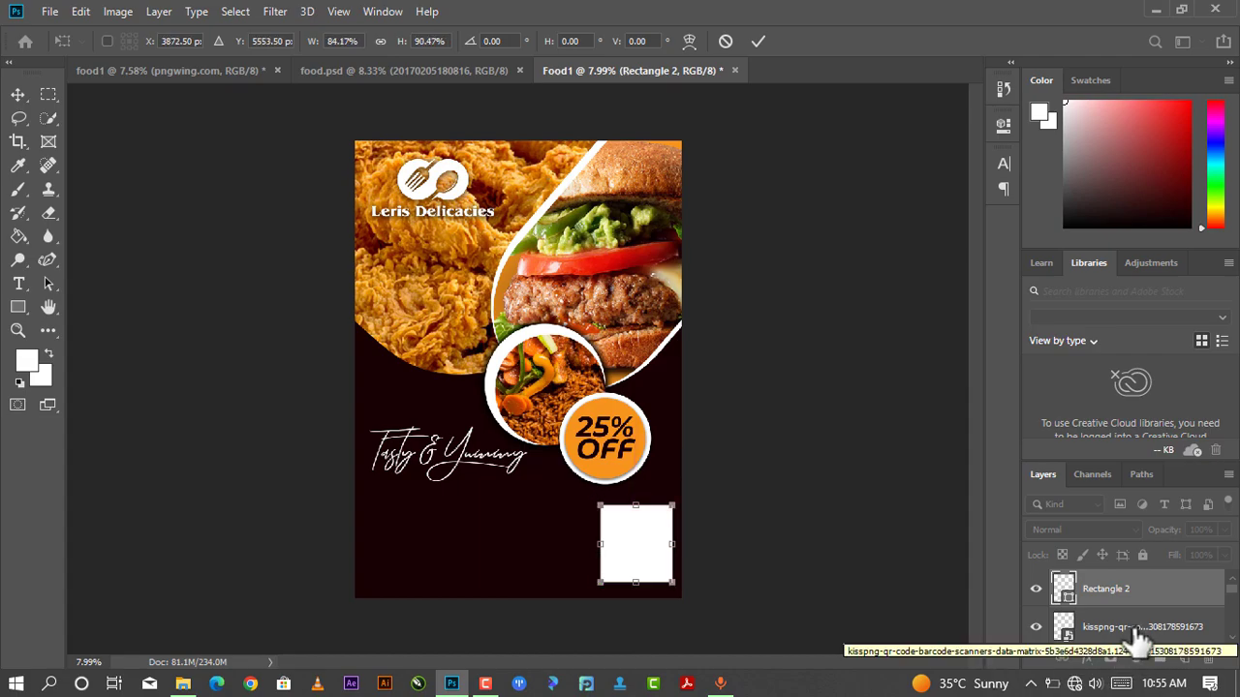
left_click_drag(1139, 641, 1124, 581)
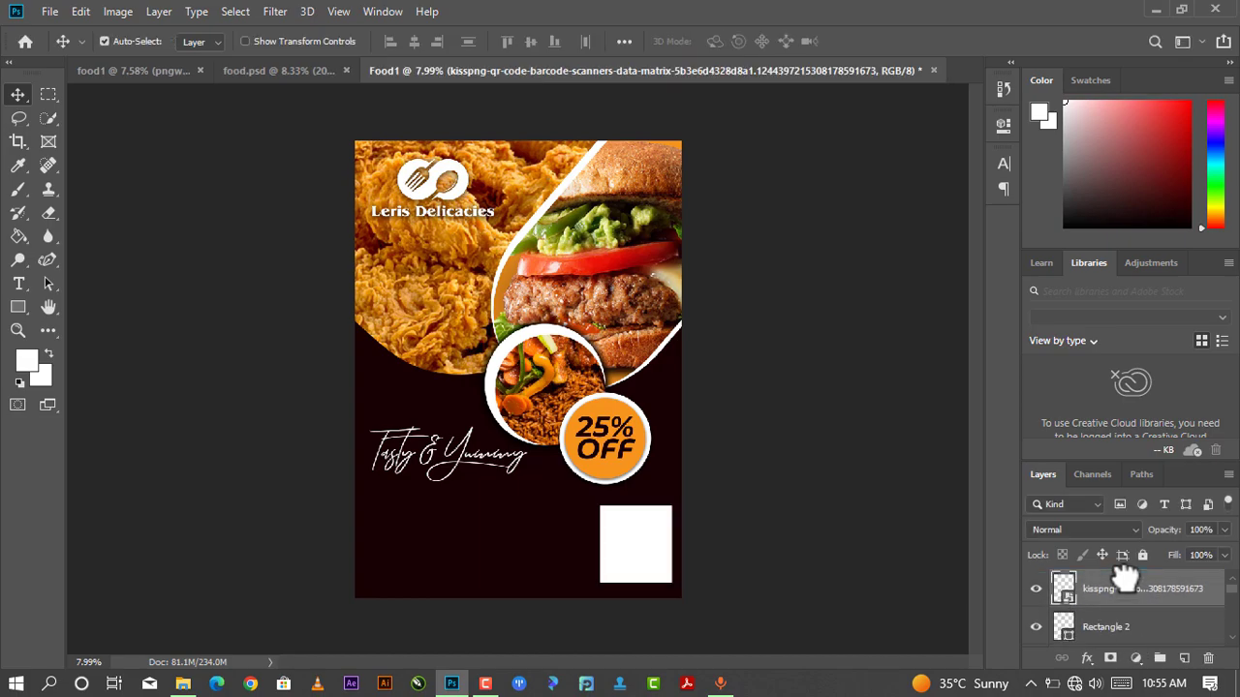
left_click(1103, 629)
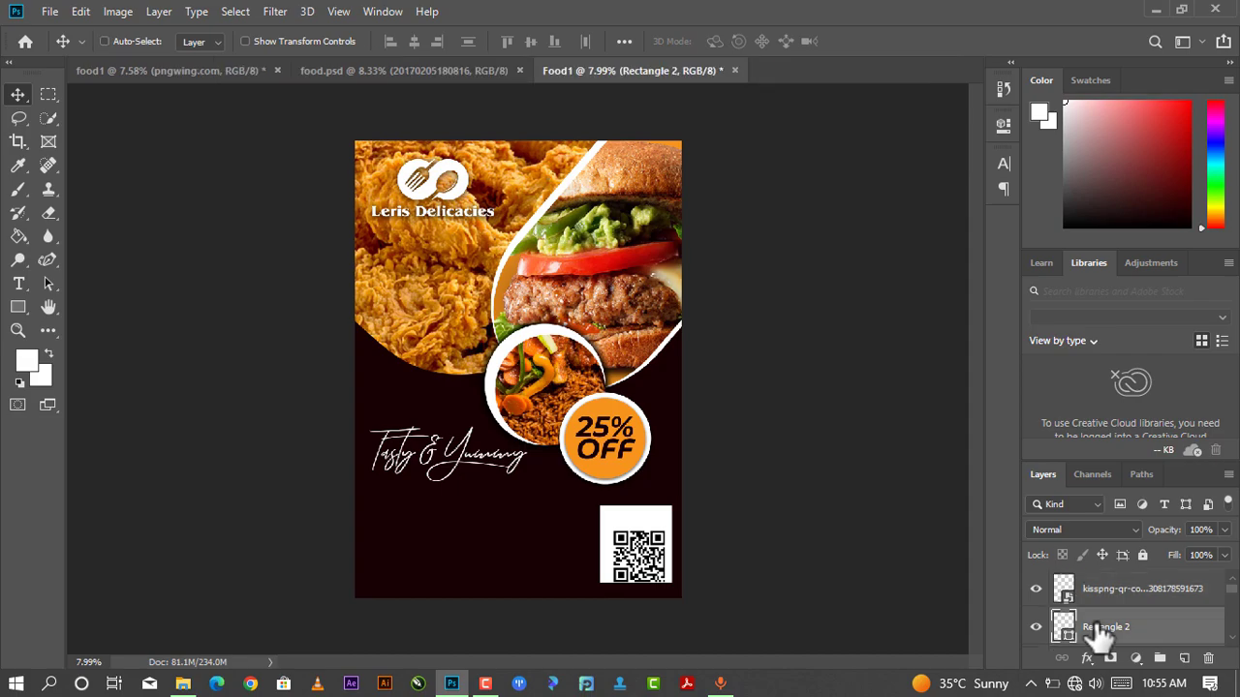
key("ctrl+t")
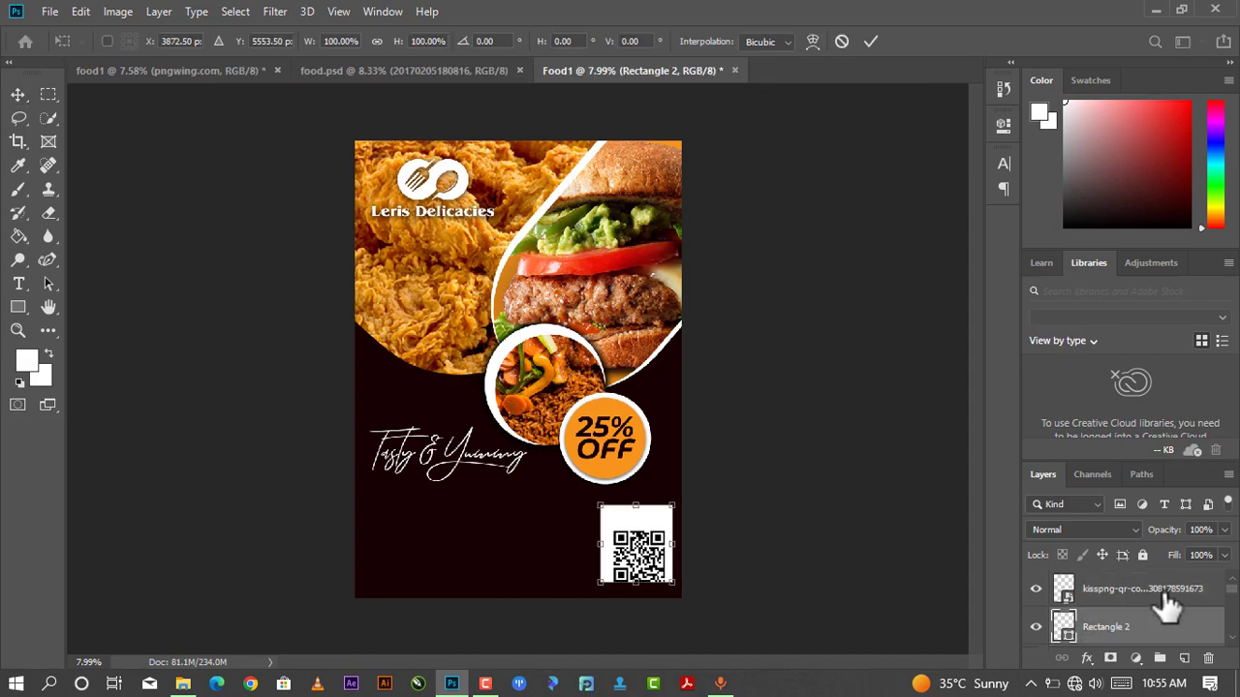
left_click_drag(675, 506, 642, 550)
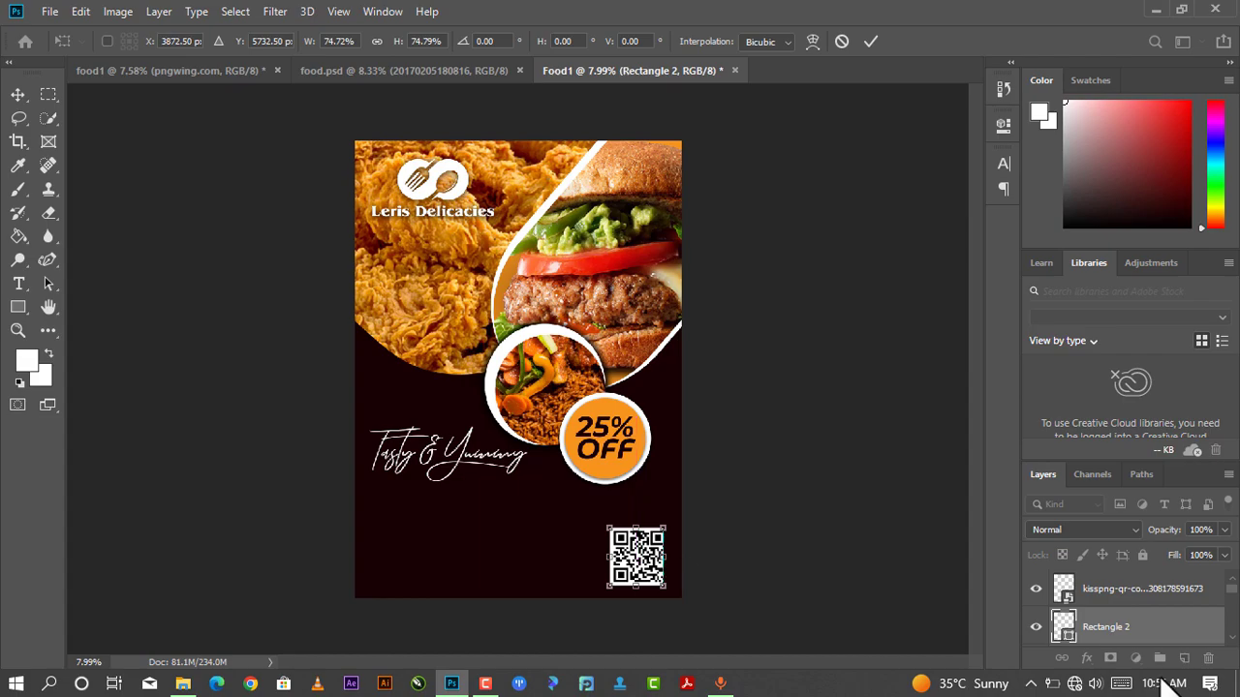
left_click(1141, 596, "ctrl")
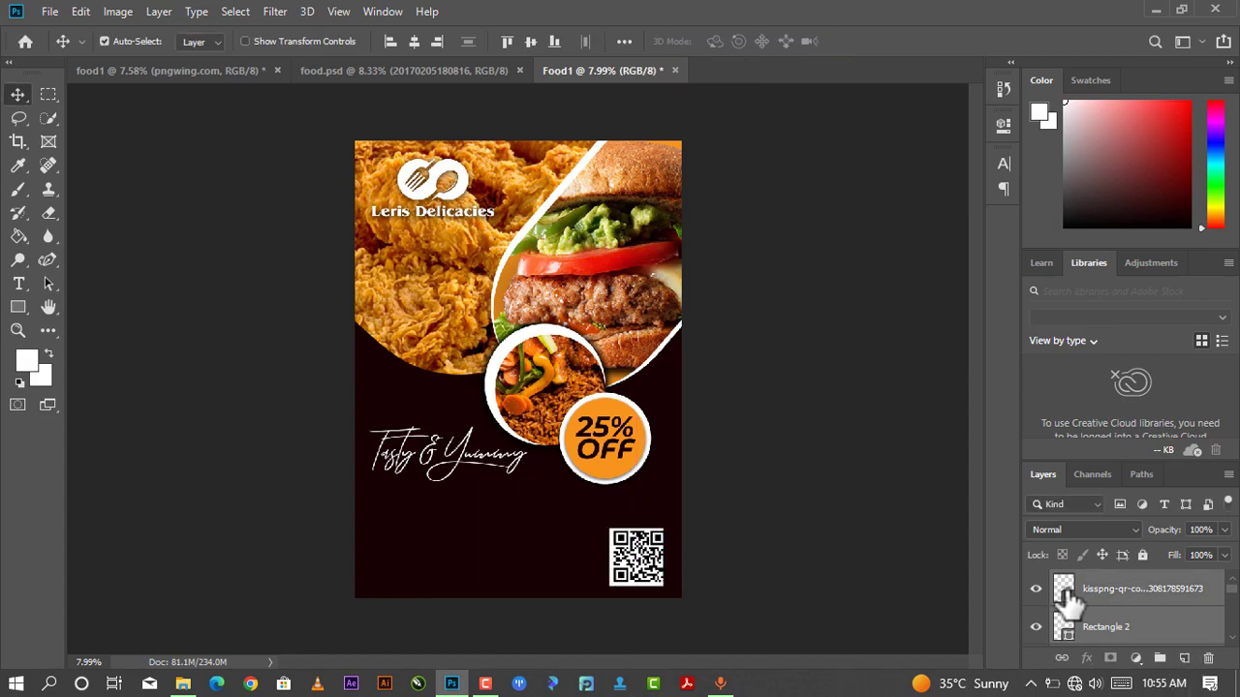
- Center the QR code horizontally on its backing, group them as Group 1, and enlarge it slightly
left_click(413, 42)
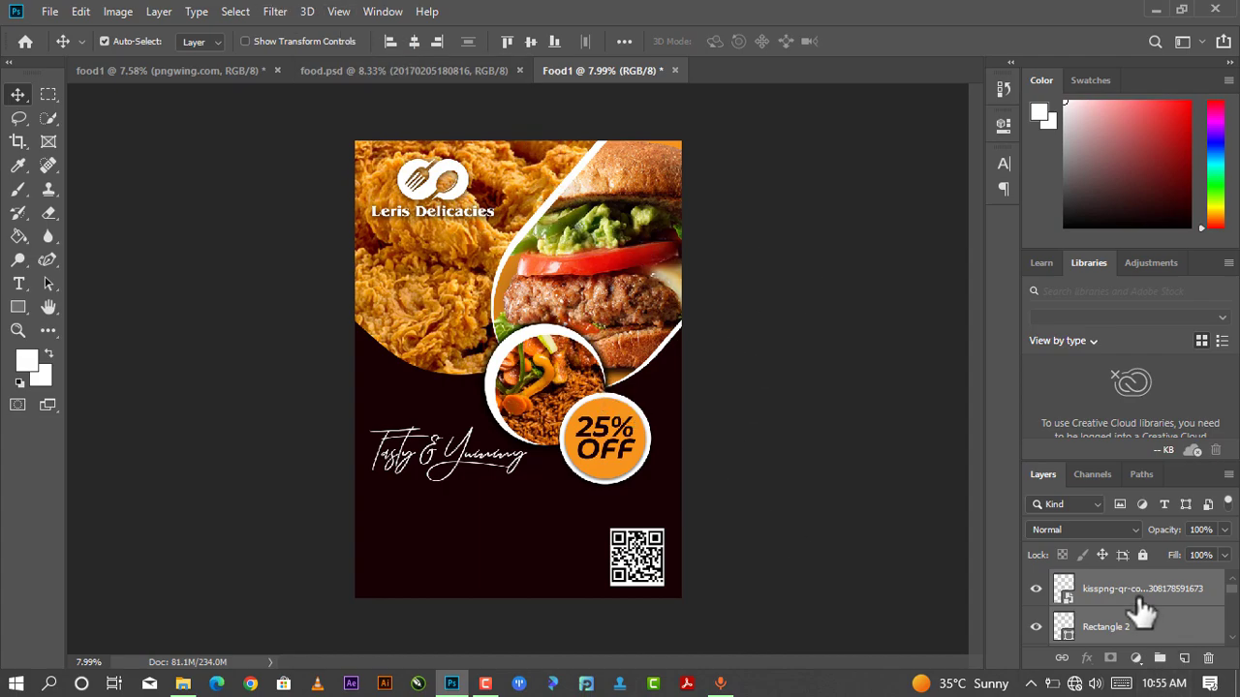
key("ctrl+g")
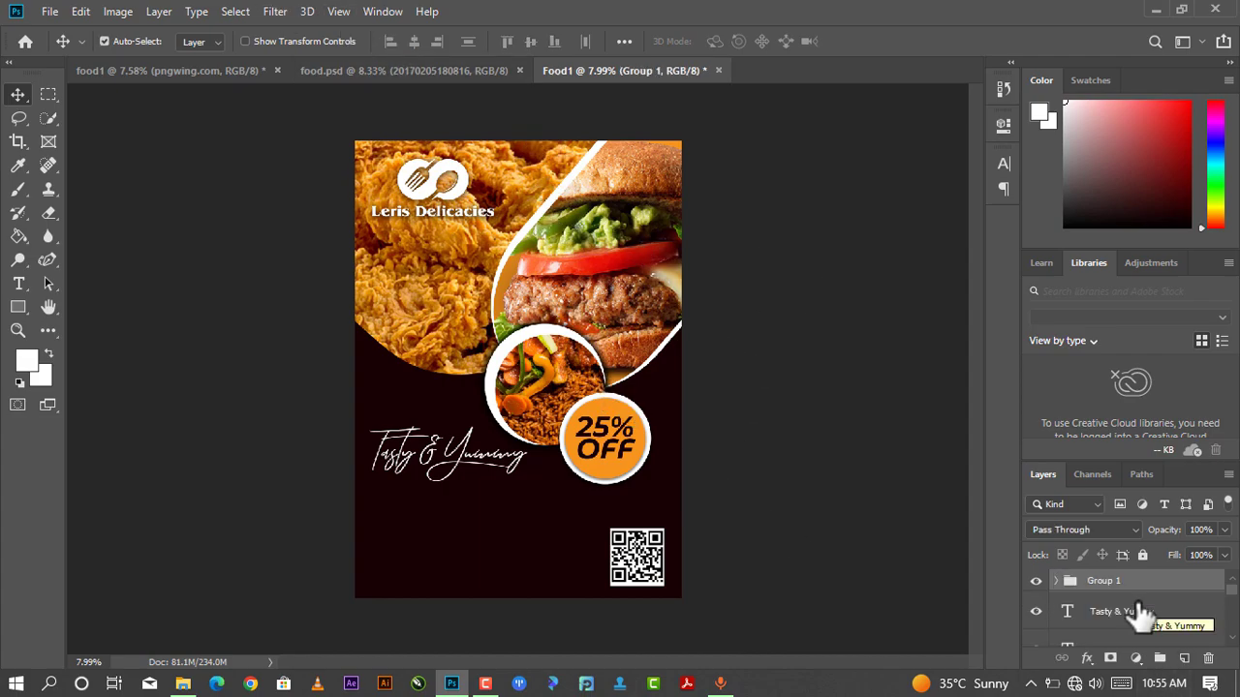
left_click(201, 45)
left_click(206, 56)
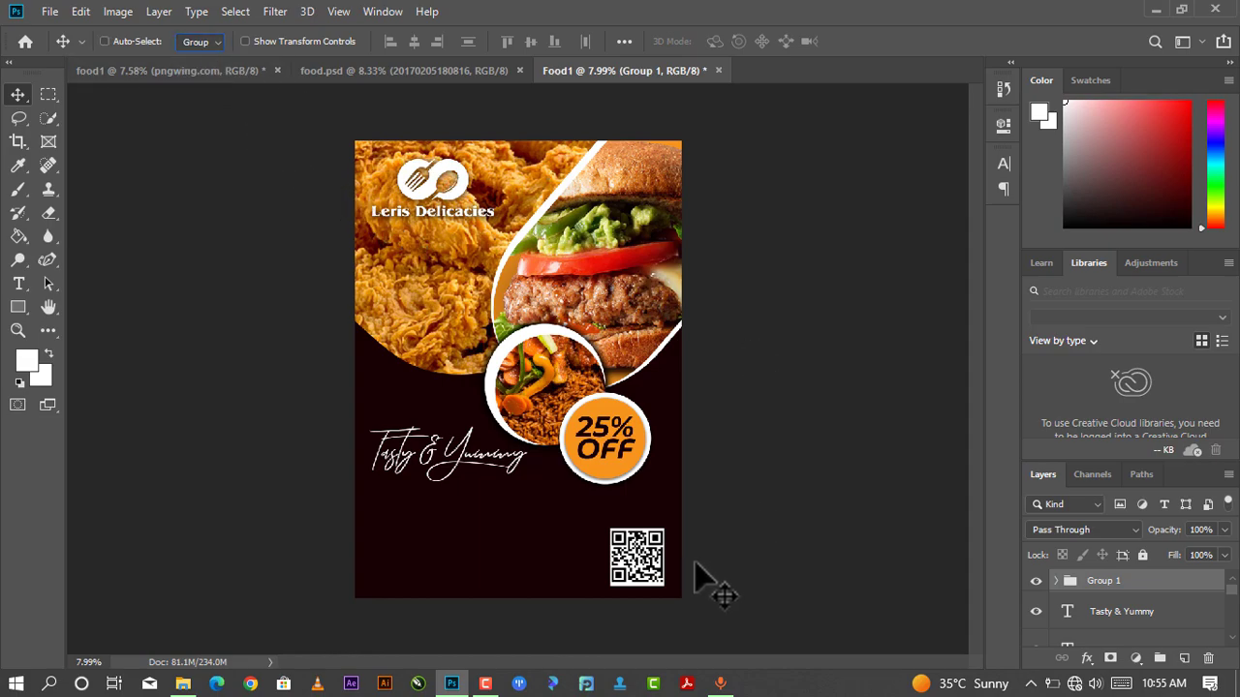
key("ctrl+t")
mouse_move(665, 528)
left_mouse_down()
mouse_move(679, 503)
mouse_move(656, 539)
left_mouse_up()
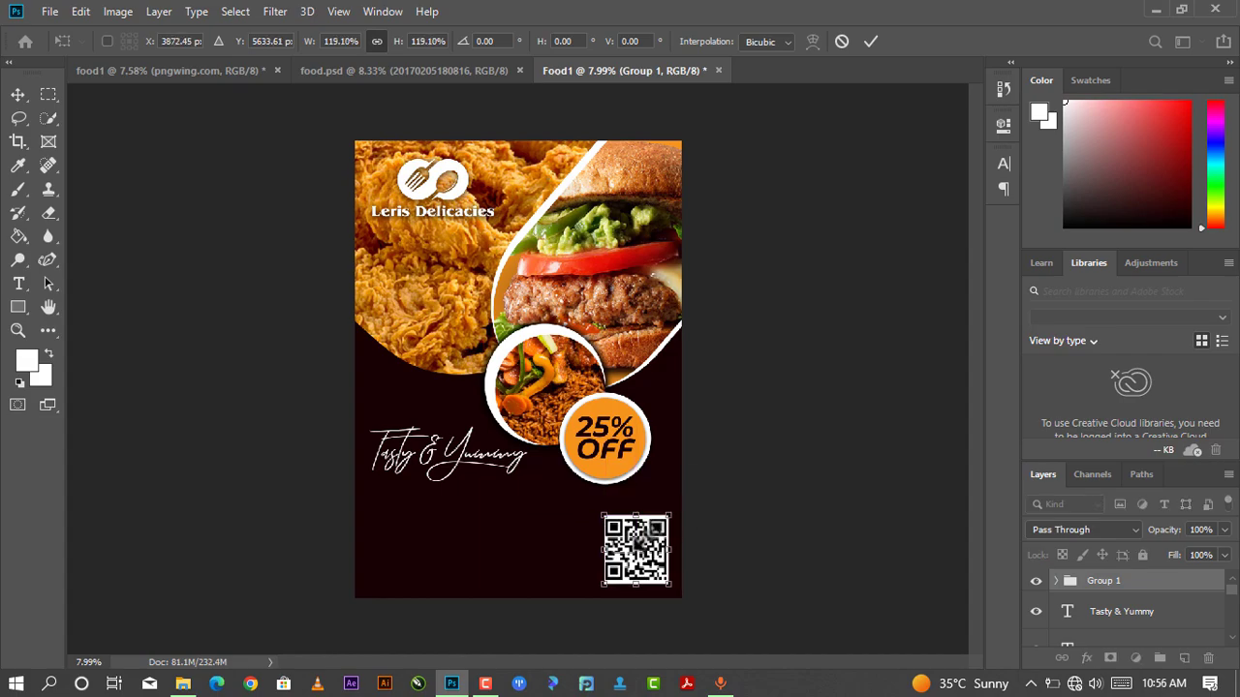
left_click_drag(637, 545, 635, 543)
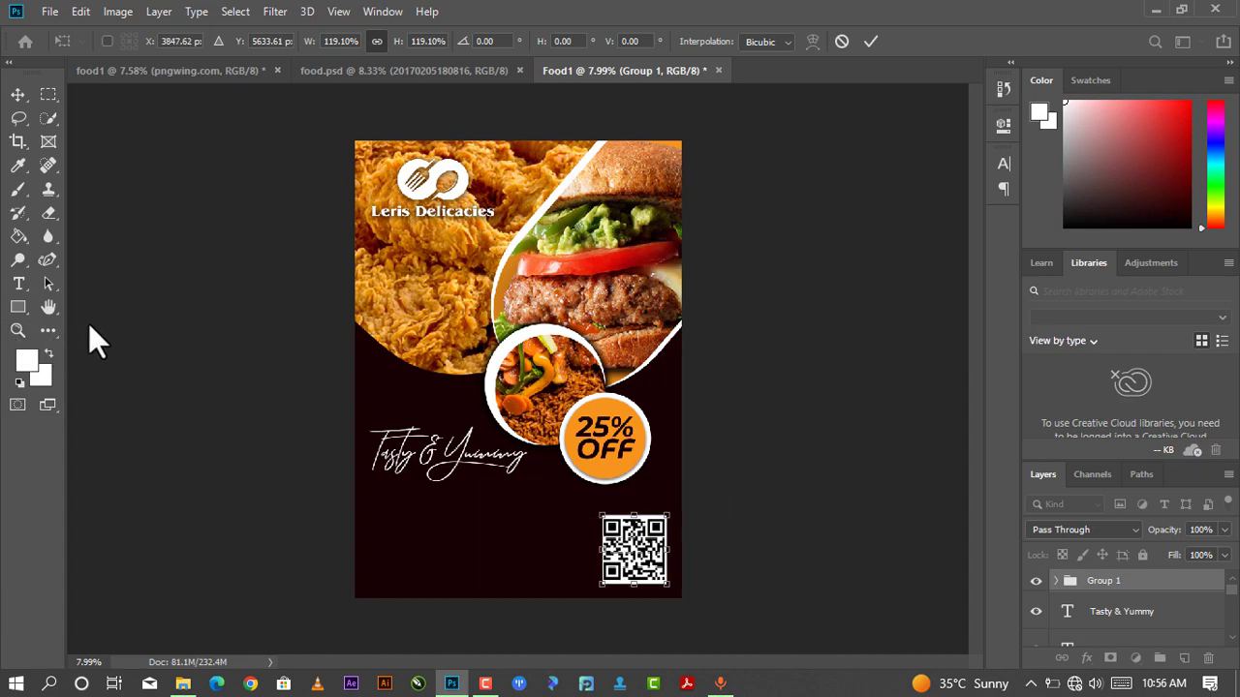
- Draw a circle with the Ellipse tool and change its fill to orange
left_click(26, 315)
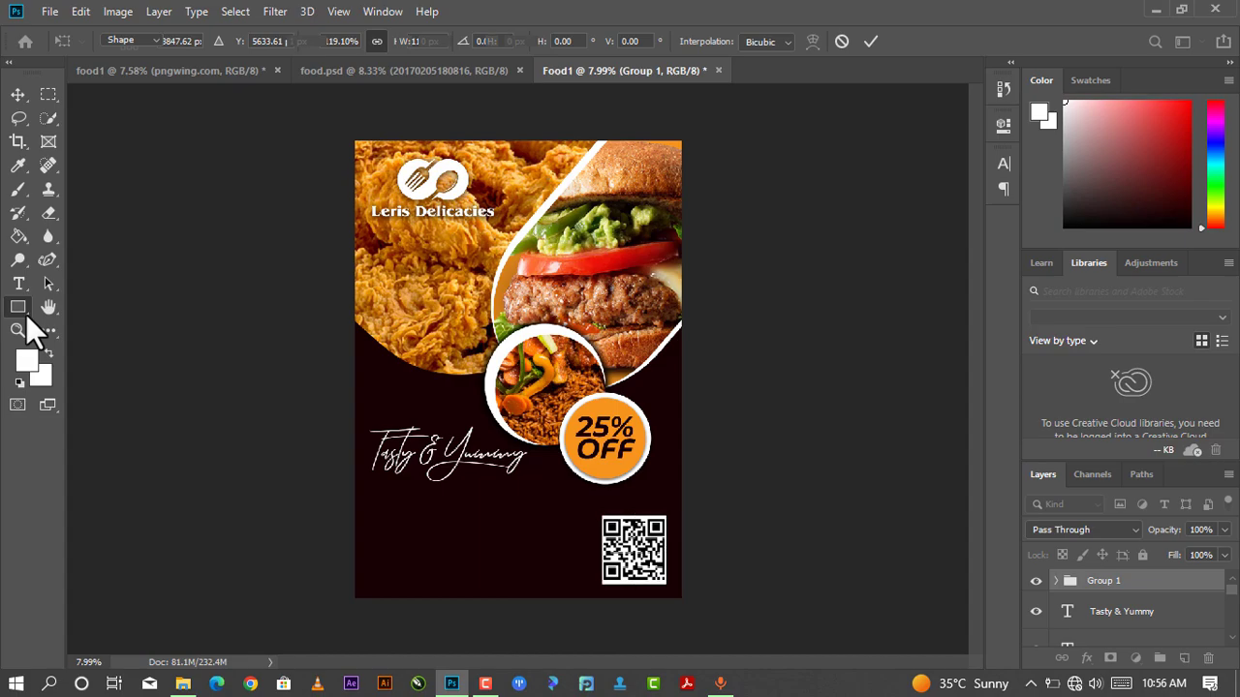
right_click(28, 316)
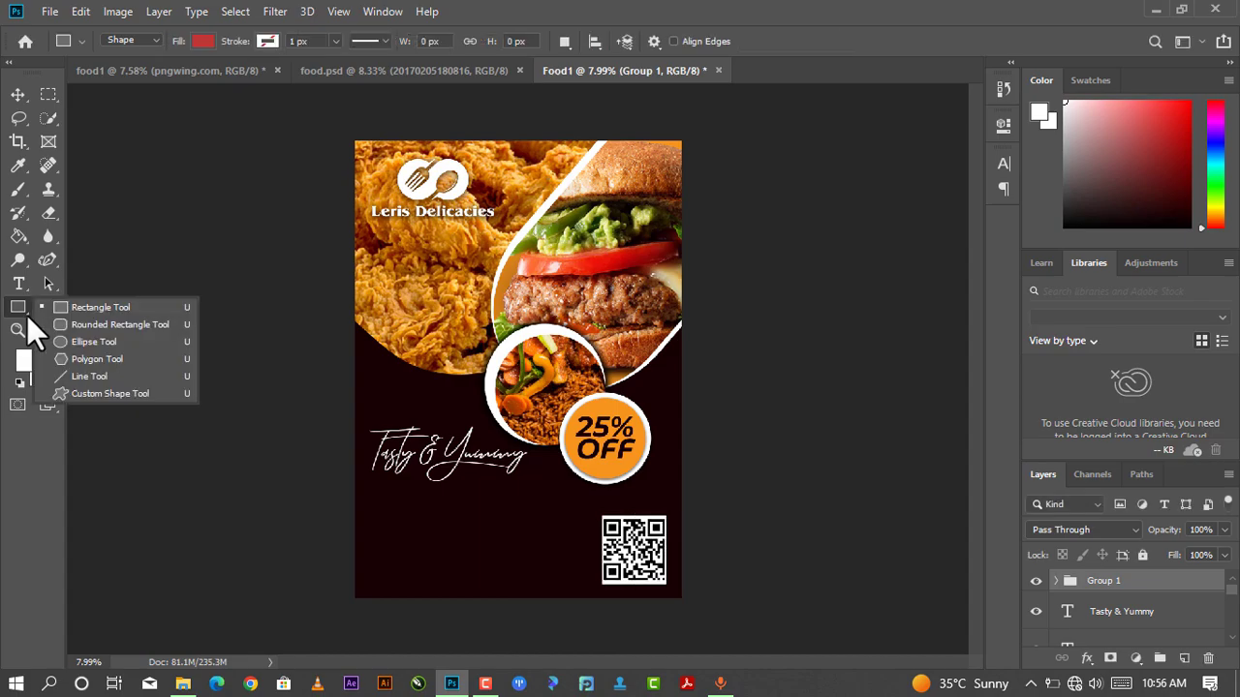
left_click(85, 341)
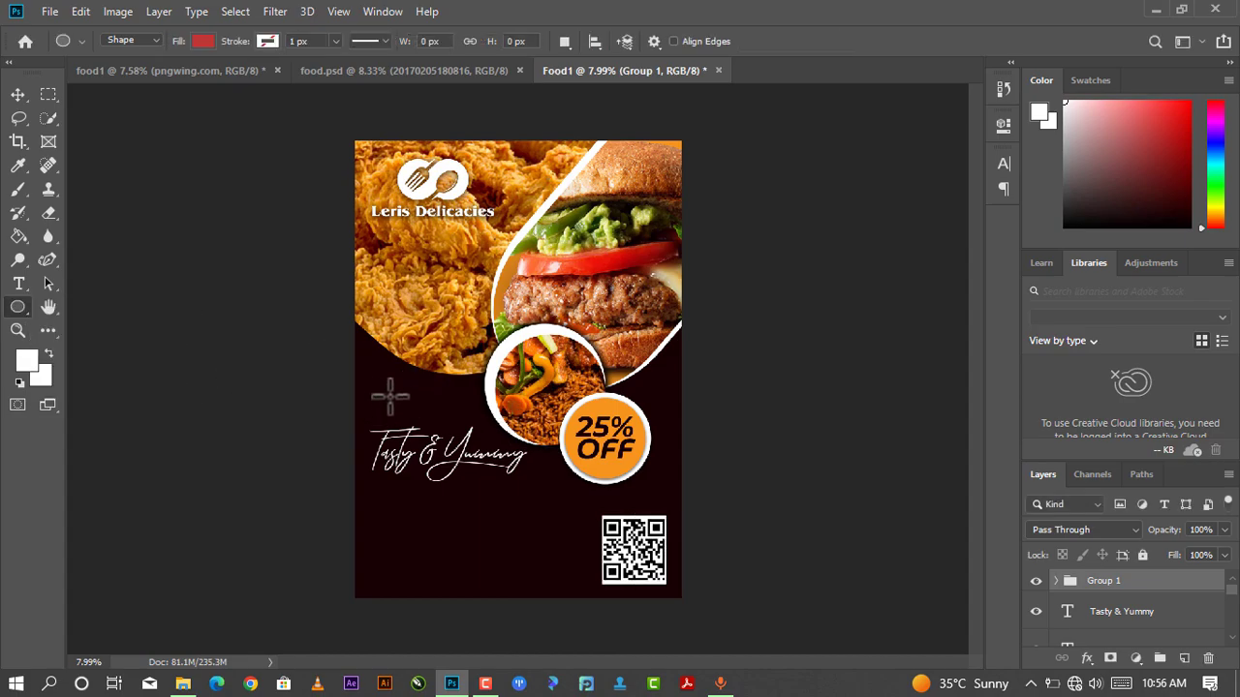
left_click_drag(383, 391, 492, 593)
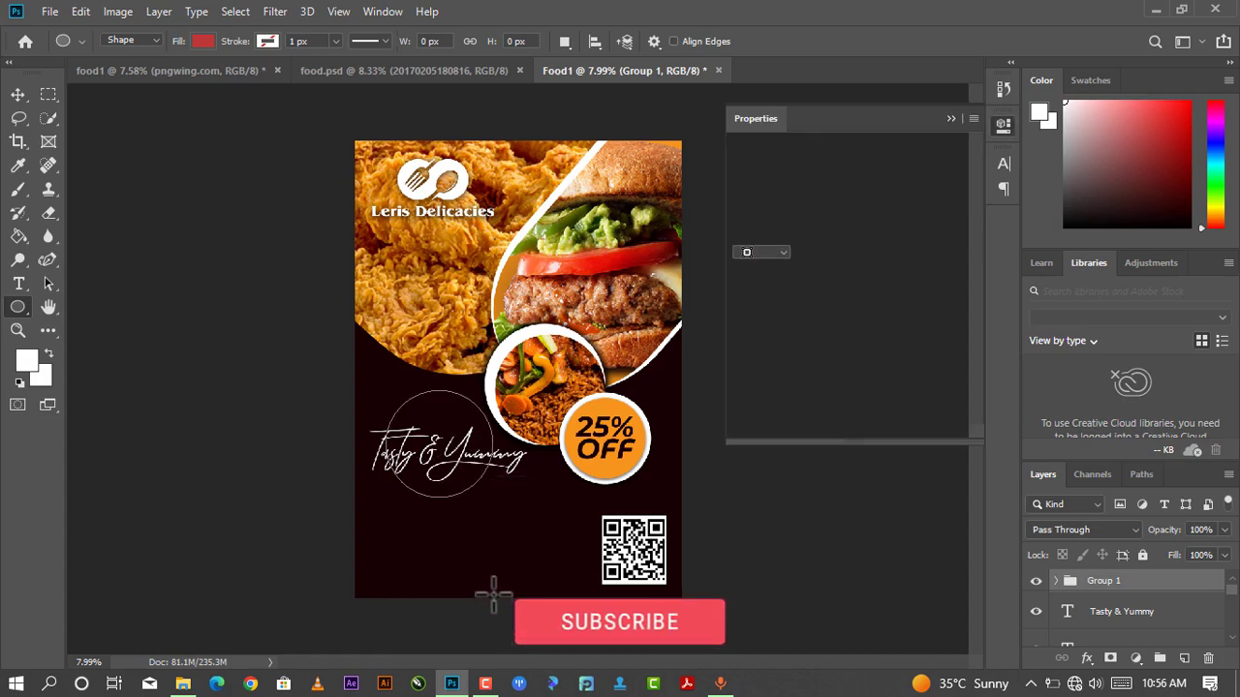
left_click(742, 259)
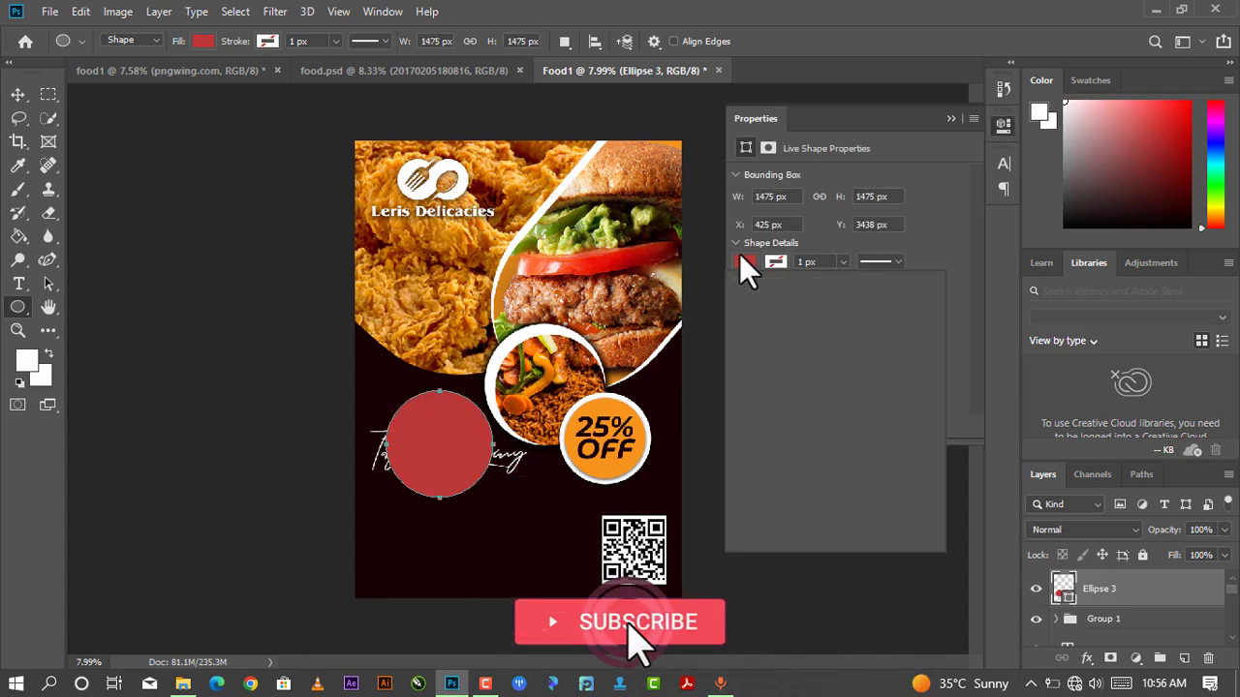
left_click(955, 119)
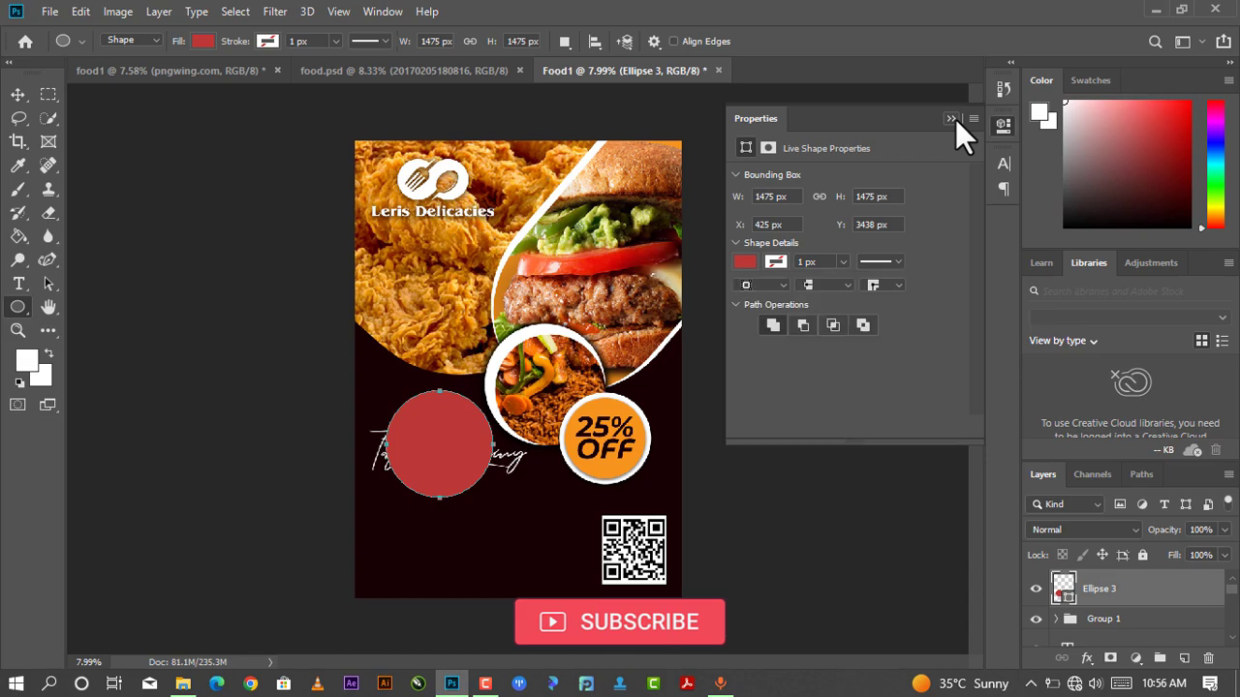
left_click(997, 131)
left_click(998, 131)
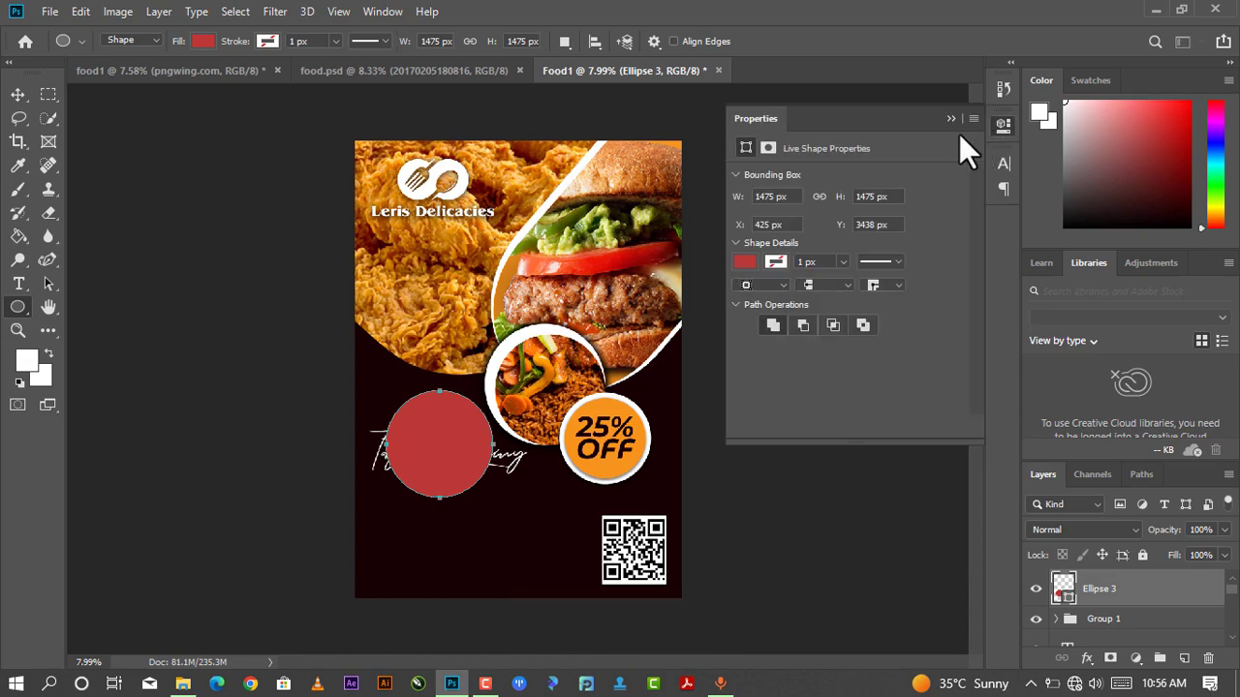
left_click(746, 261)
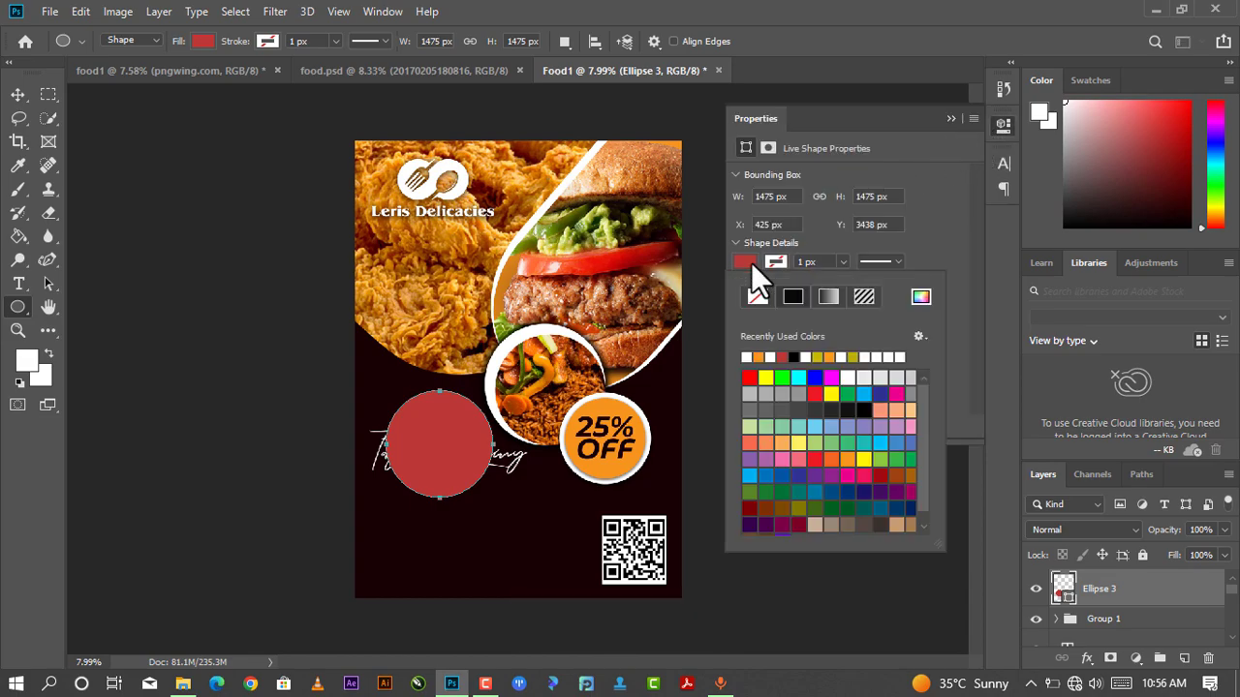
left_click(845, 461)
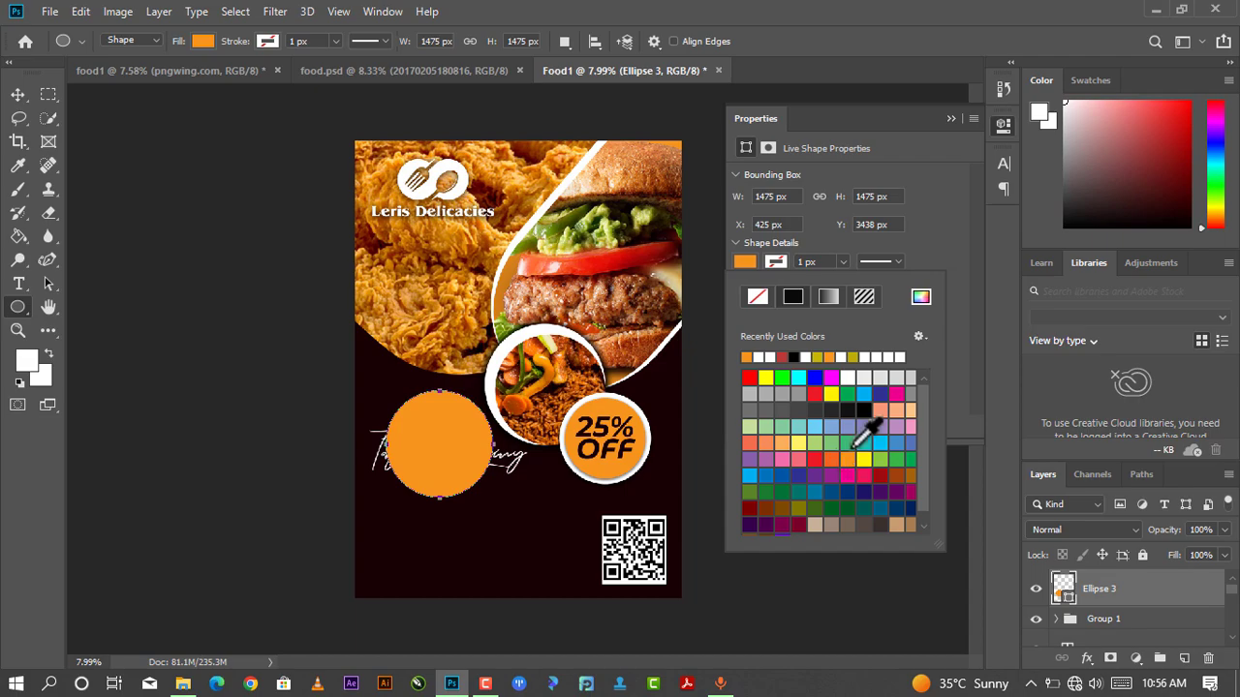
left_click(949, 119)
left_click(446, 444)
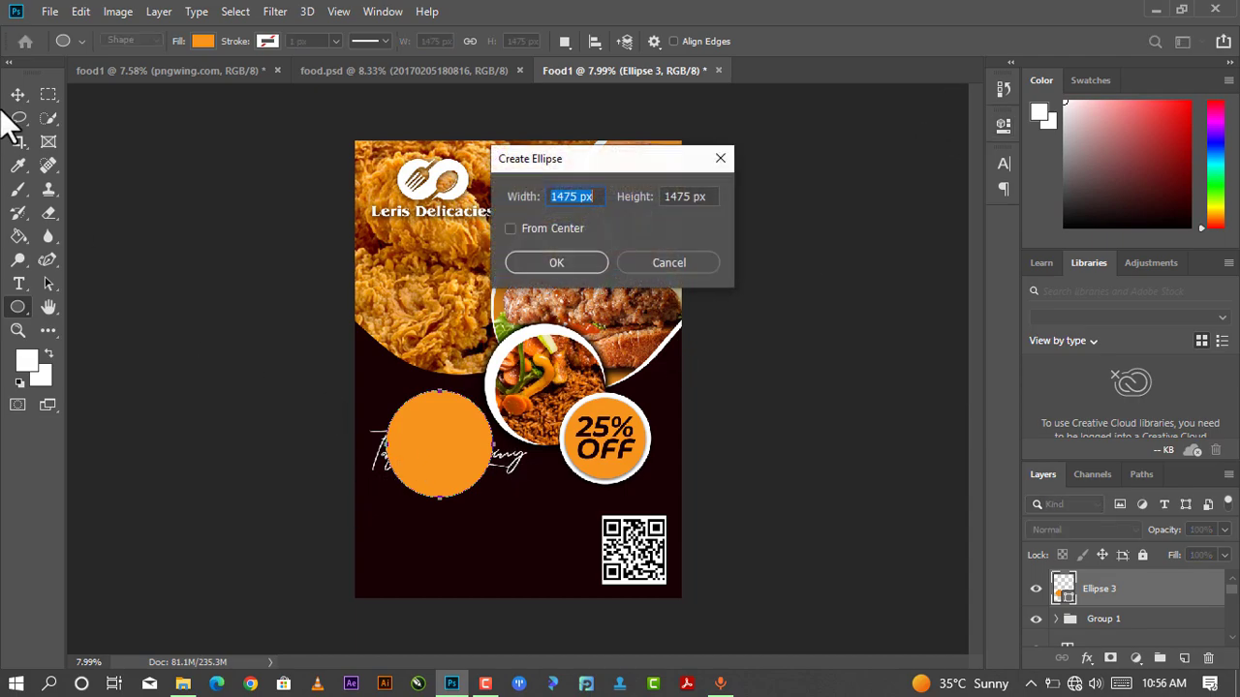
left_click(644, 261)
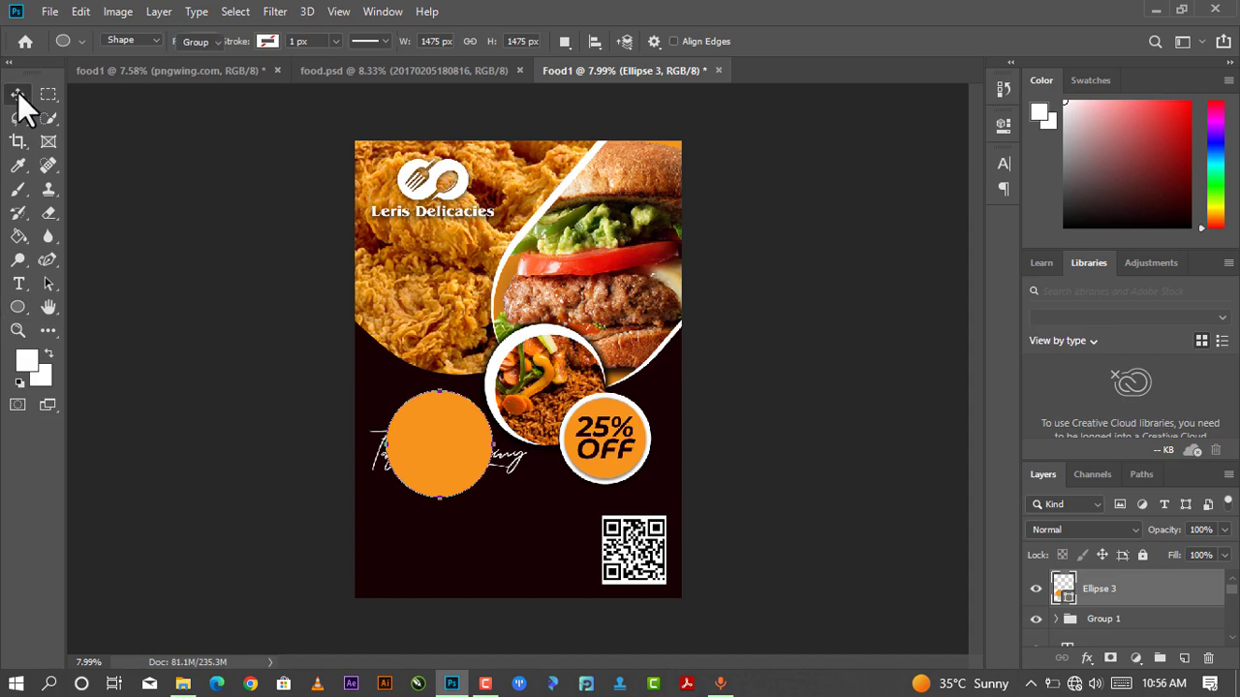
- Move the orange circle into the bottom-left corner, partly off the edges, and resize it
left_click(17, 94)
left_click_drag(428, 451, 374, 587)
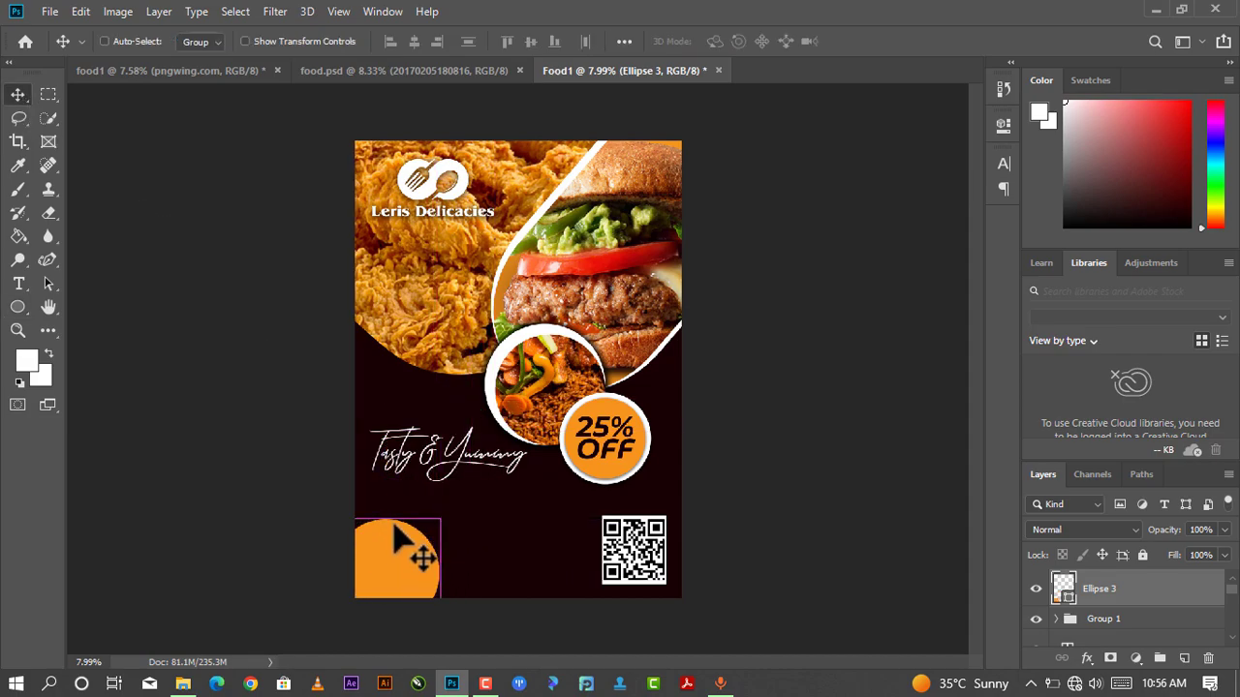
key("ctrl+t")
mouse_move(441, 518)
left_mouse_down()
mouse_move(458, 501)
mouse_move(419, 544)
left_mouse_up()
key("ctrl+z")
left_click(872, 42)
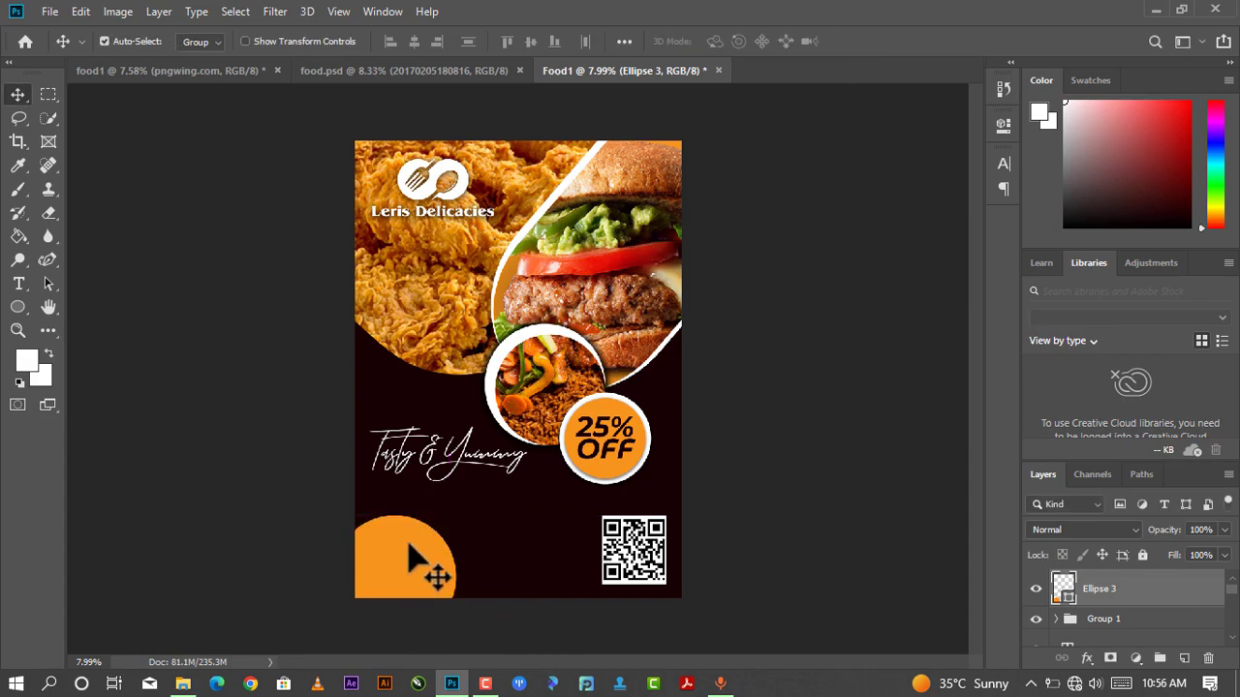
- Add a drop shadow to Ellipse 3: opacity 80%, distance 32 px, spread 42%, size 68 px
right_click(1067, 595)
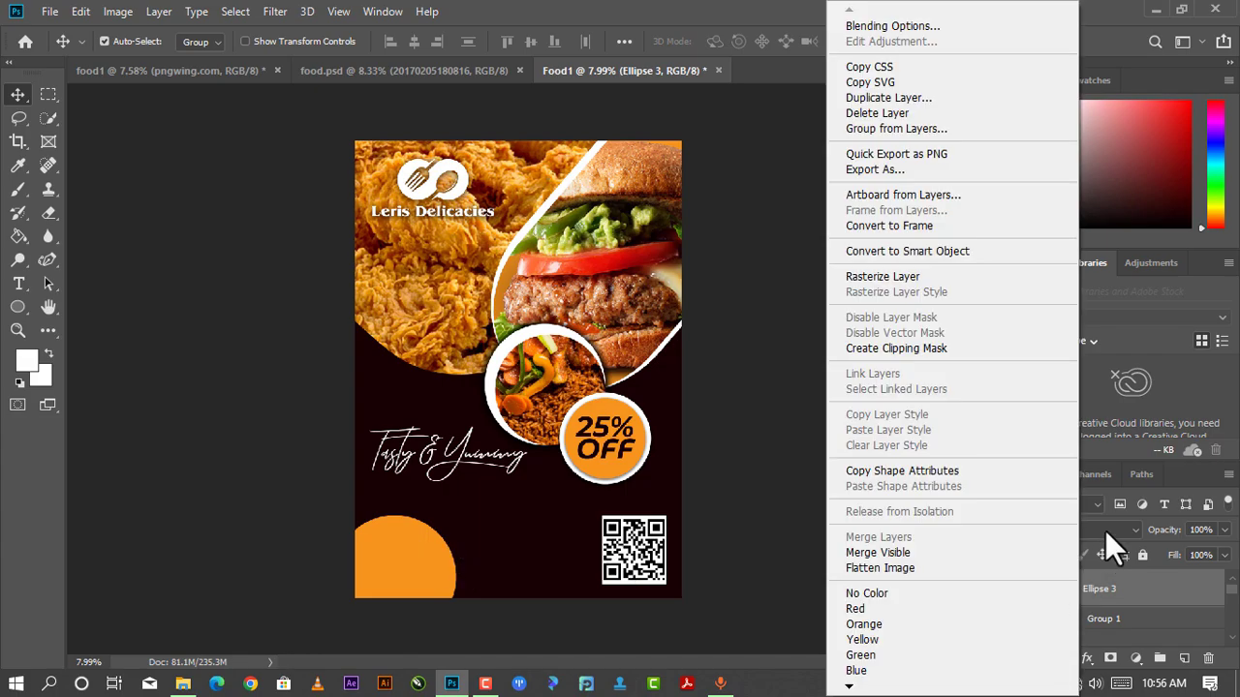
left_click(971, 26)
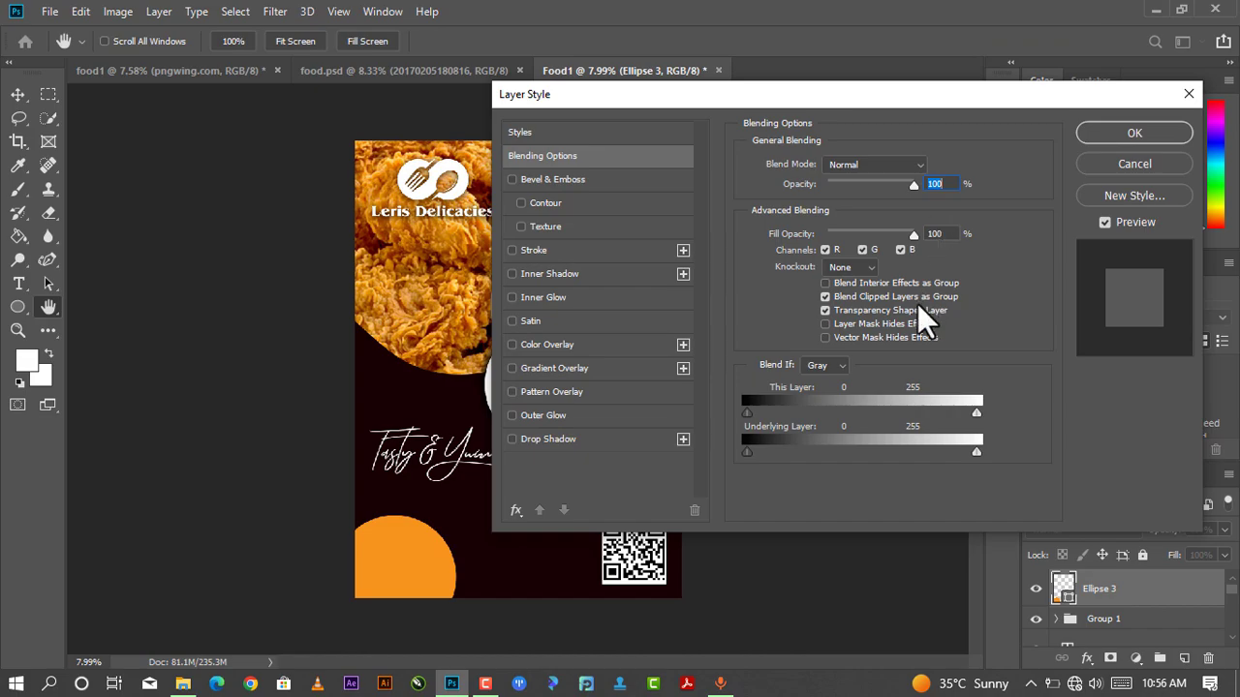
left_click(512, 439)
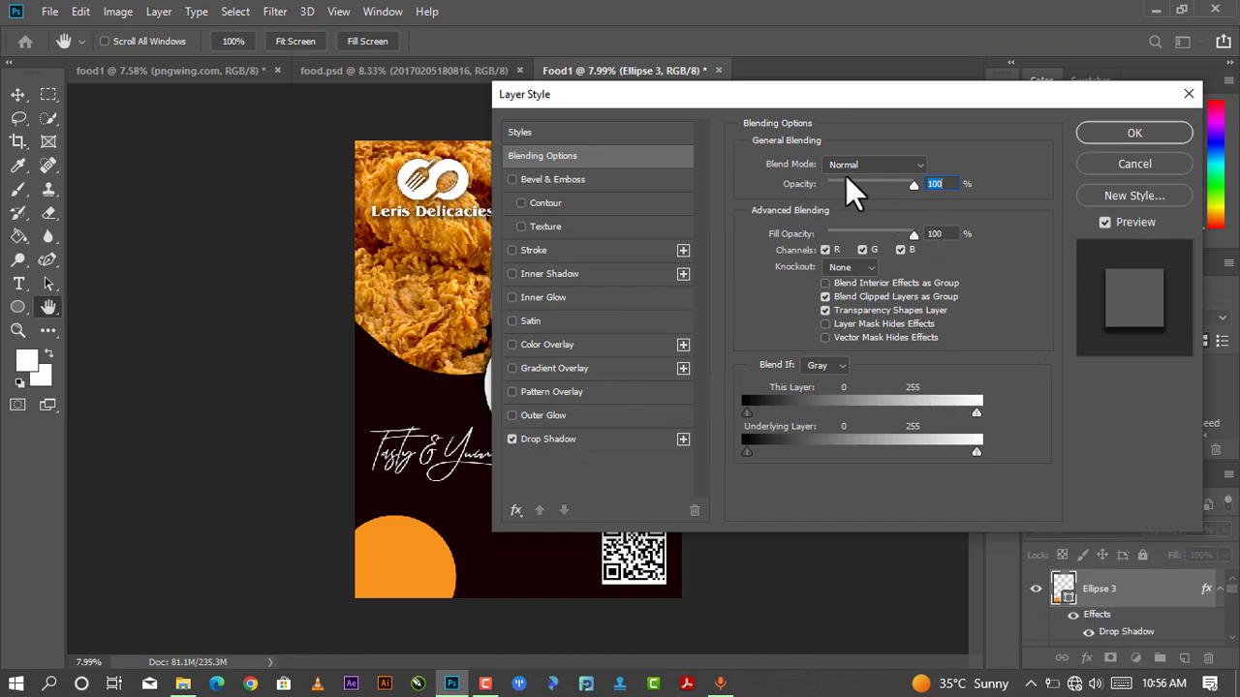
left_click(579, 439)
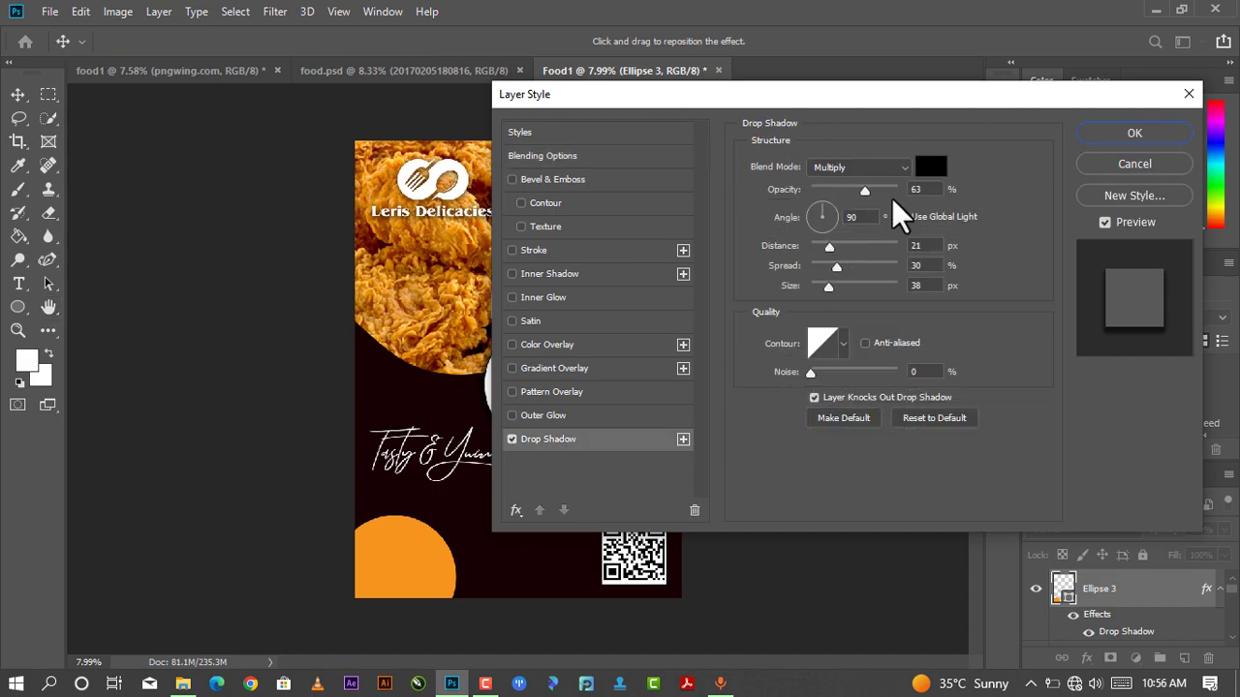
left_click_drag(870, 191, 871, 189)
left_click_drag(828, 247, 860, 283)
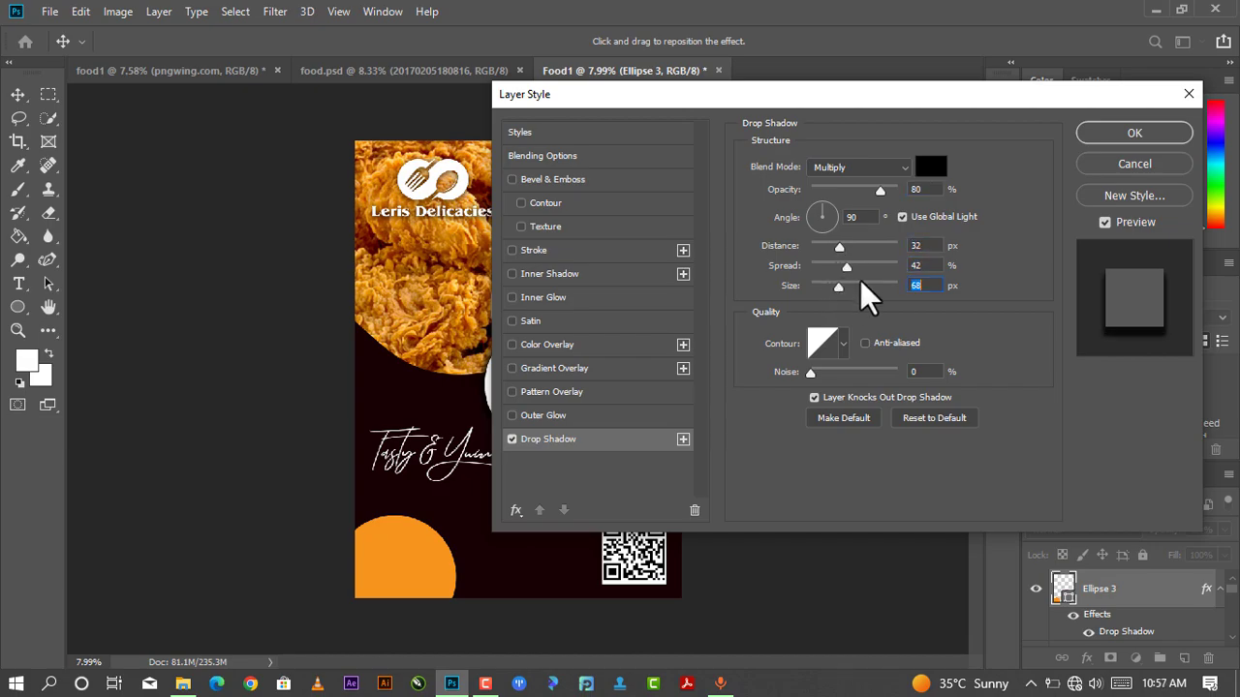
left_click(1134, 133)
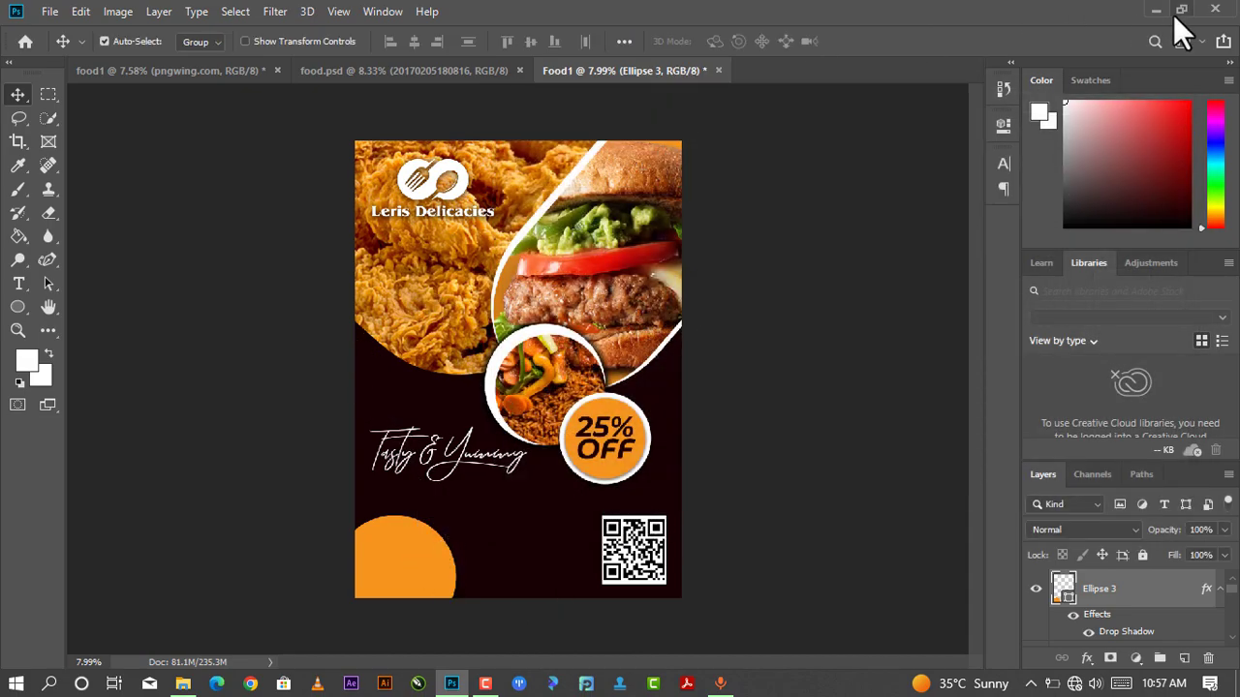
- Drag the pngwing.com (19) delivery-rider image from File Explorer onto the flyer canvas
left_click(183, 684)
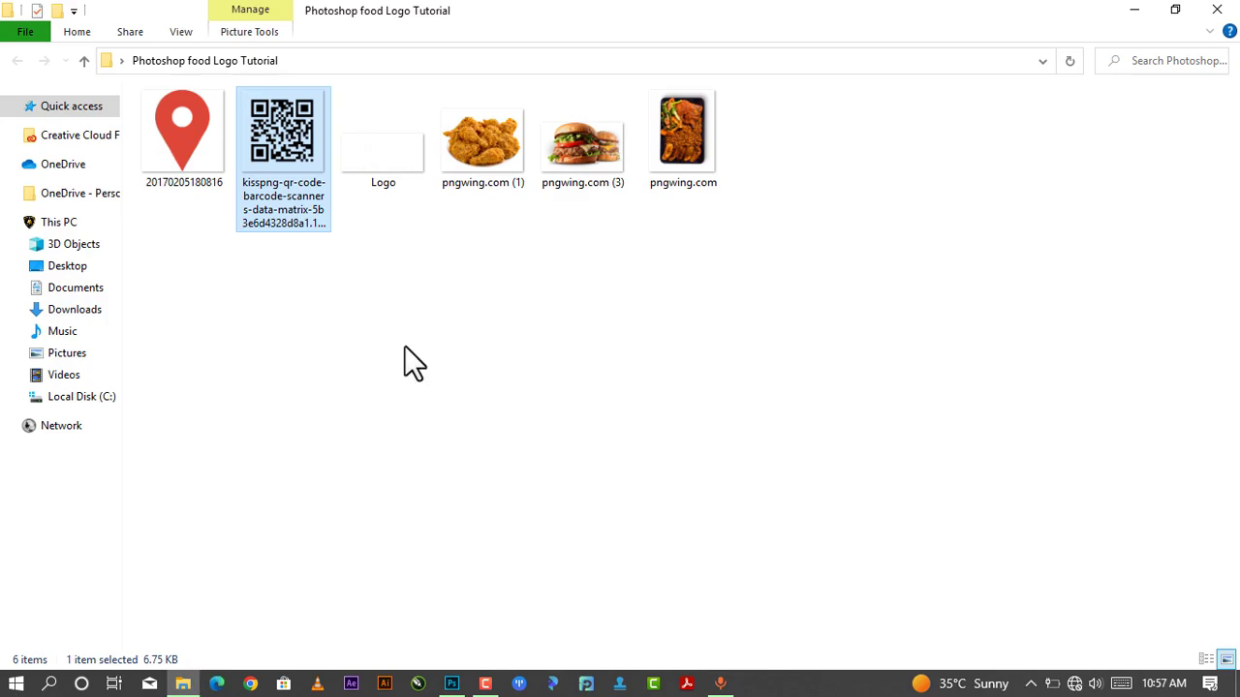
key("ctrl+v")
mouse_move(792, 119)
left_mouse_down()
mouse_move(792, 154)
mouse_move(789, 134)
mouse_move(463, 690)
left_mouse_up()
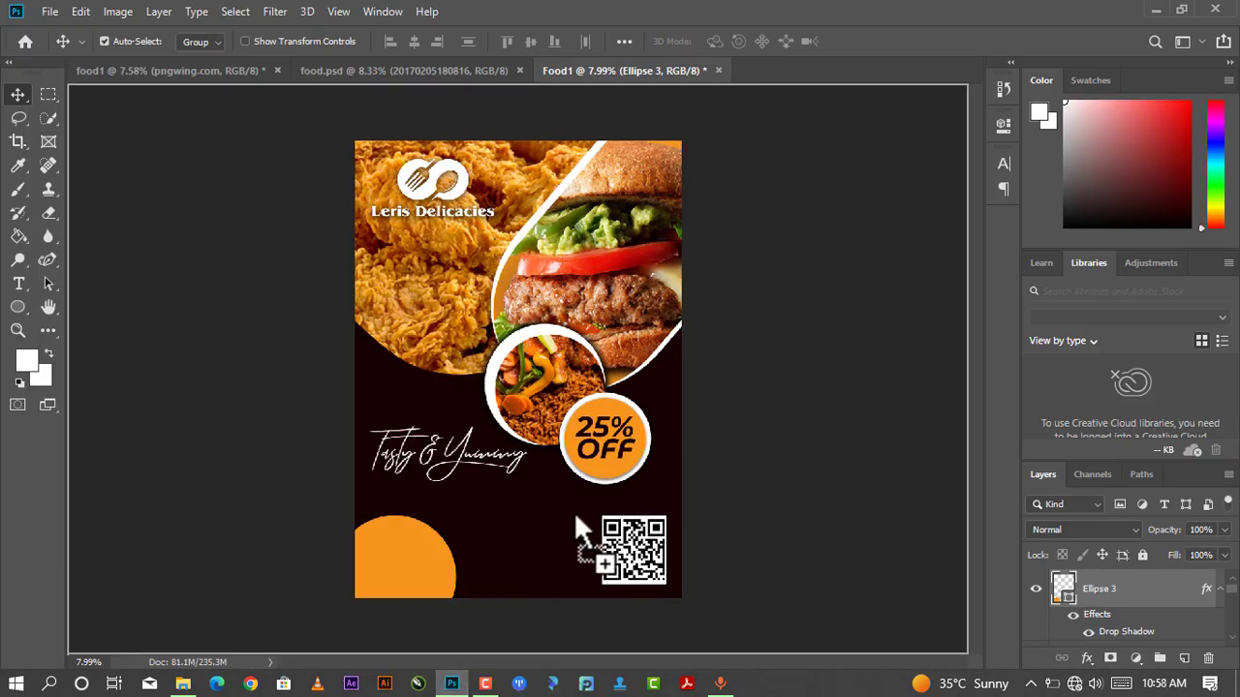
left_click_drag(463, 688, 576, 501)
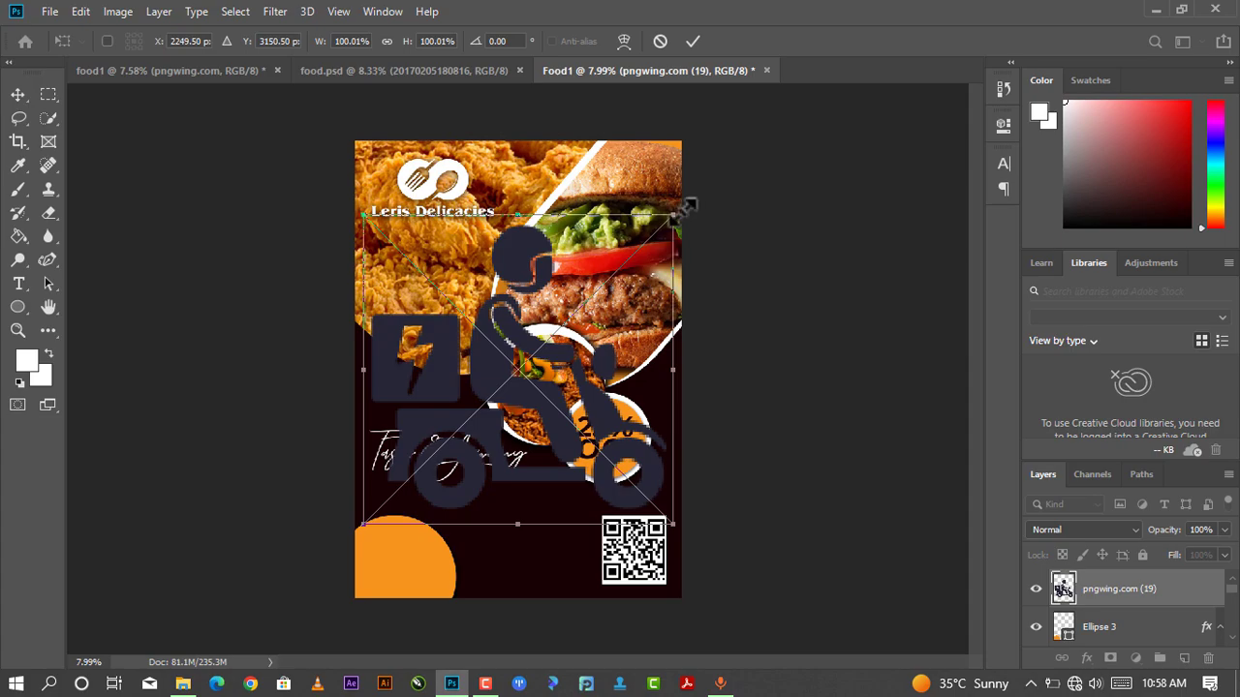
- Scale the scooter icon to about 21.66% and fit it inside the orange circle
left_click_drag(685, 206, 460, 427)
mouse_move(428, 474)
left_mouse_down()
mouse_move(451, 499)
mouse_move(421, 552)
left_mouse_up()
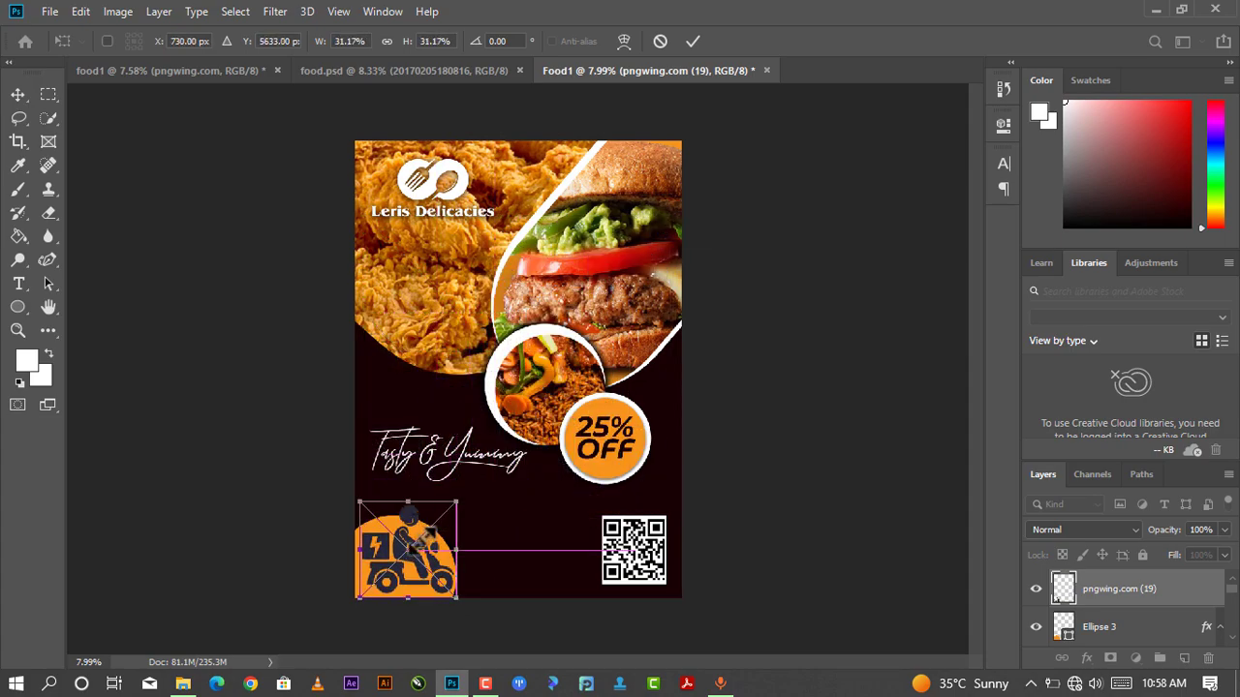
left_click_drag(456, 502, 446, 514)
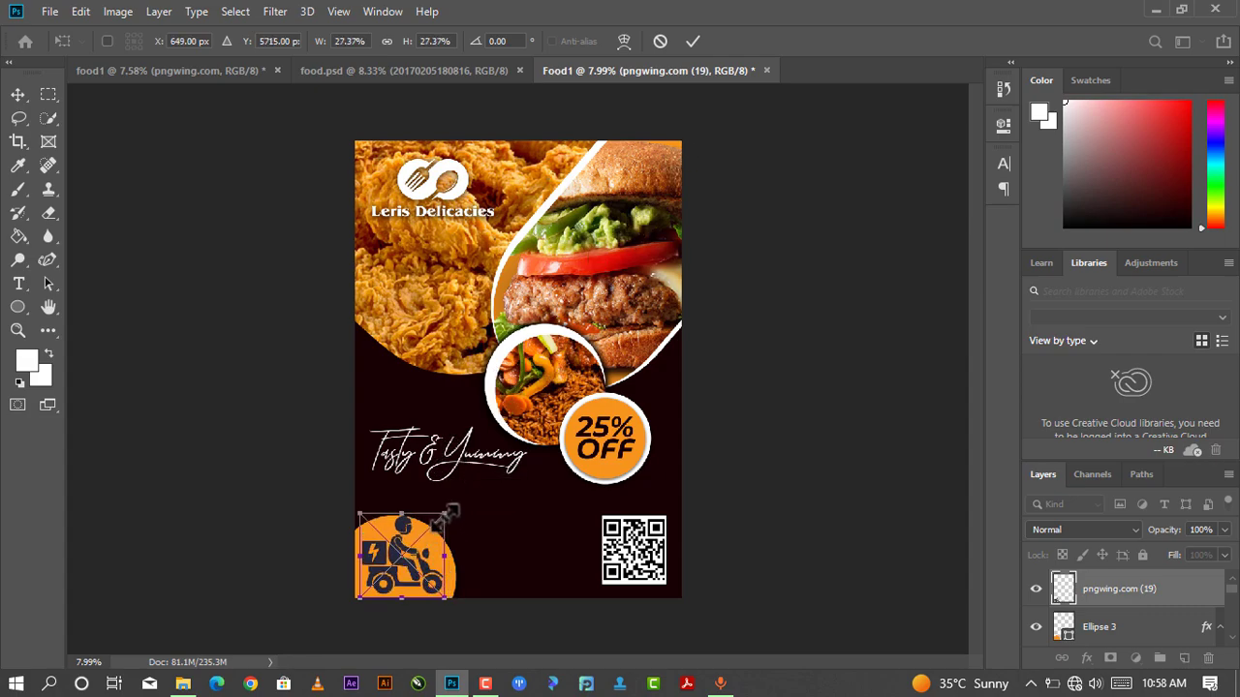
left_click_drag(448, 510, 428, 521)
left_click_drag(405, 566, 418, 550)
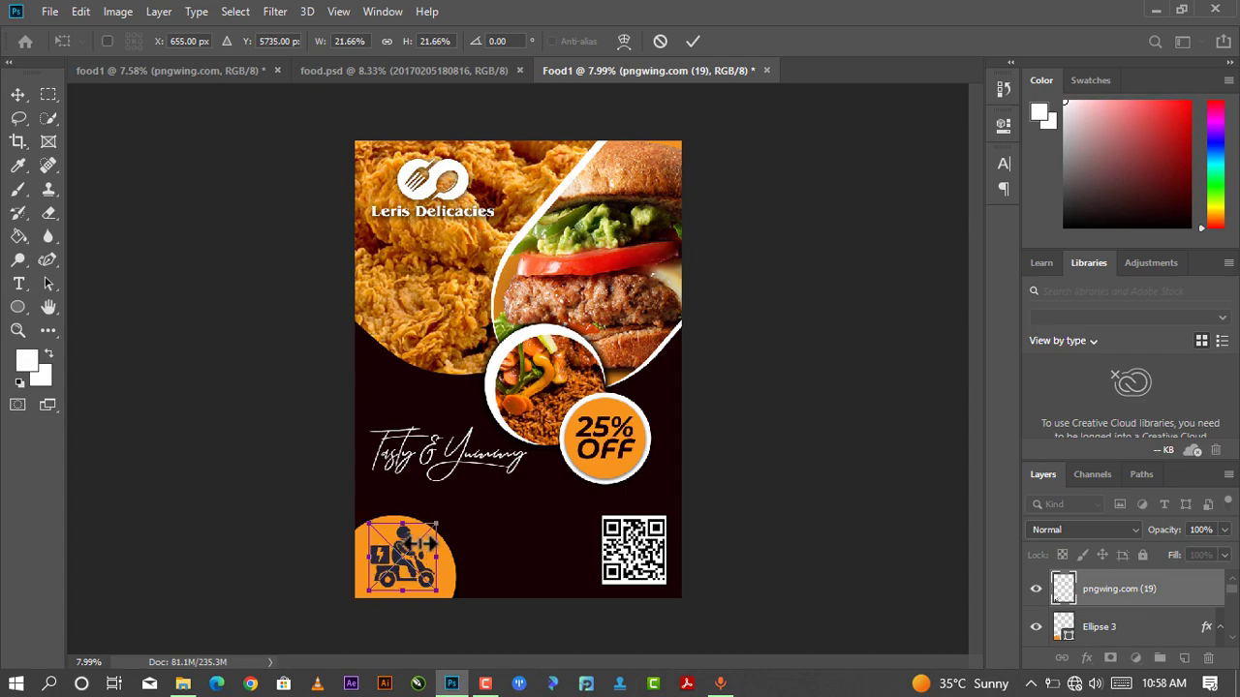
left_click_drag(426, 546, 423, 546)
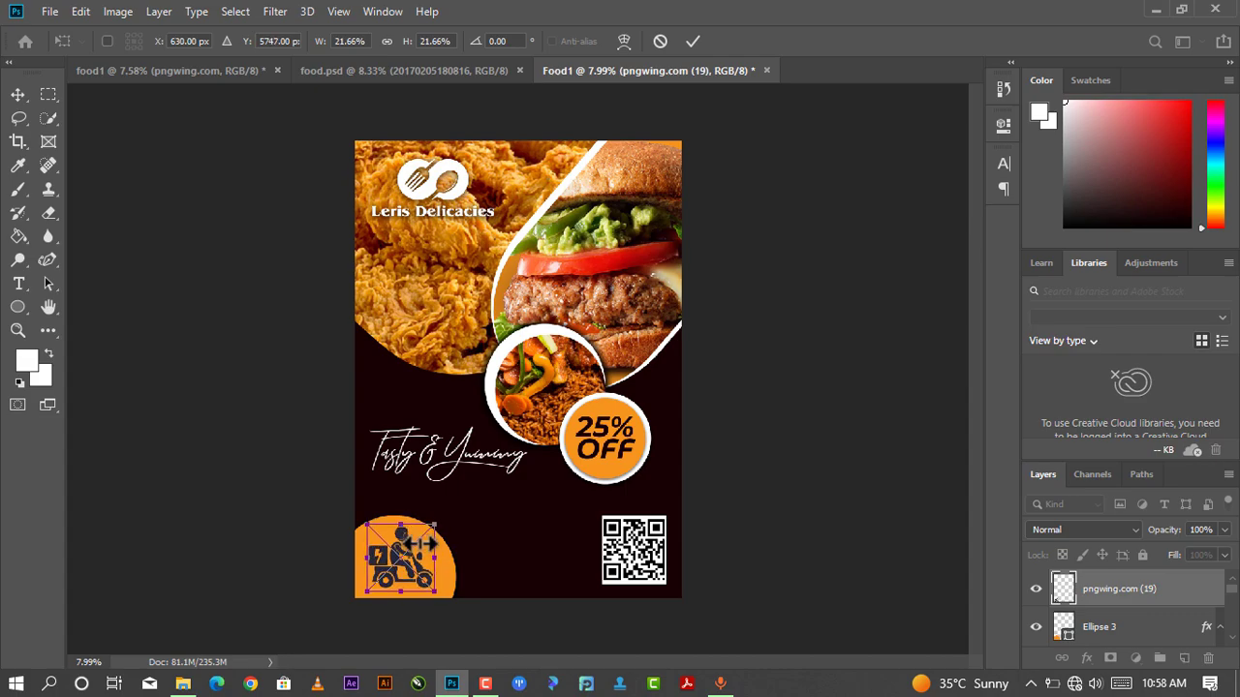
left_click(692, 42)
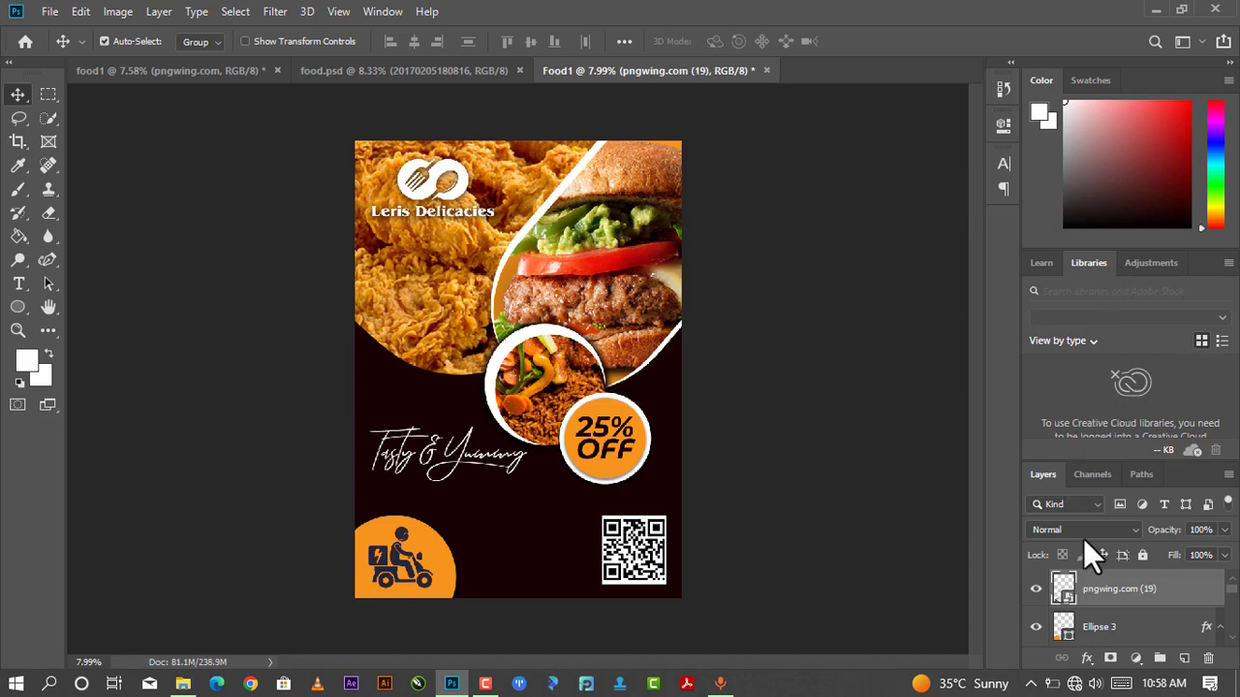
- Give the scooter icon an off-white Color Overlay layer style
right_click(1110, 589)
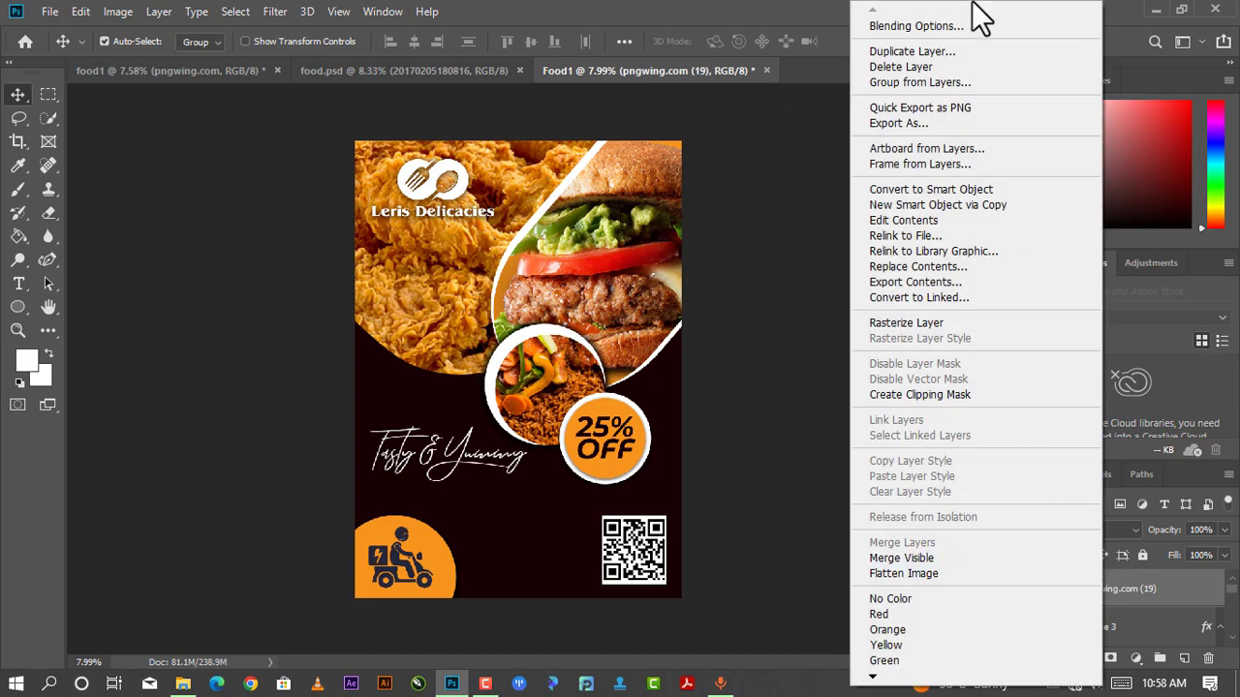
left_click(953, 24)
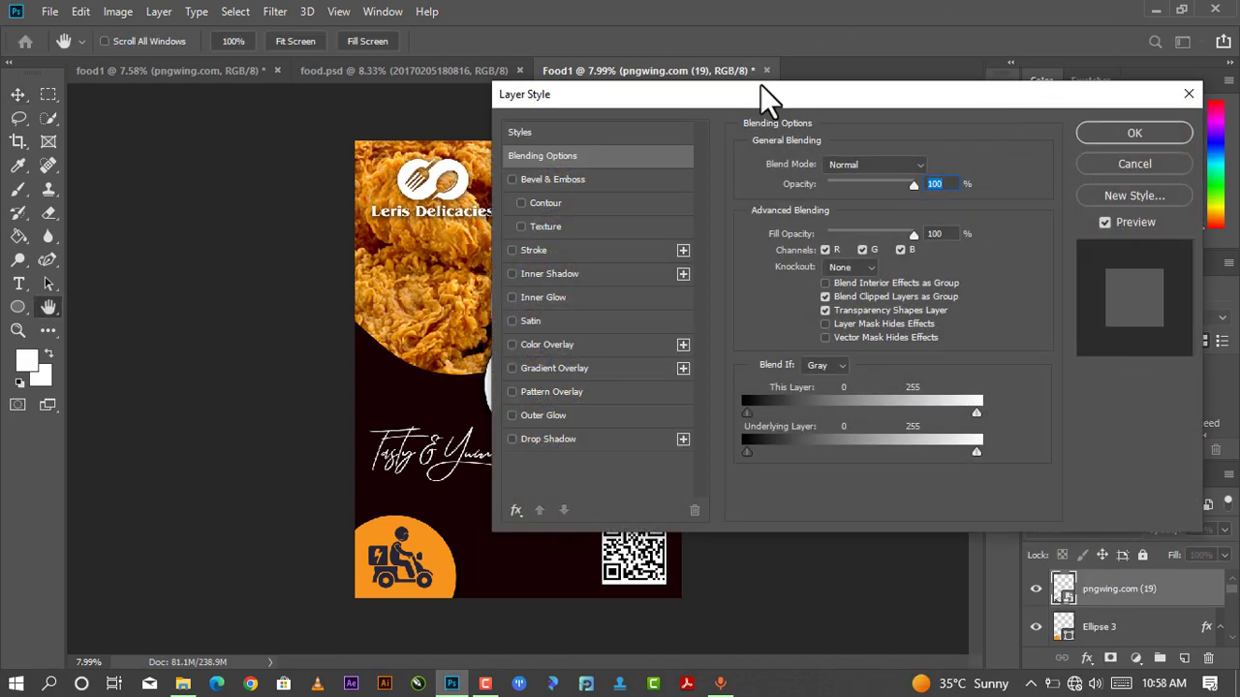
left_click_drag(761, 84, 890, 77)
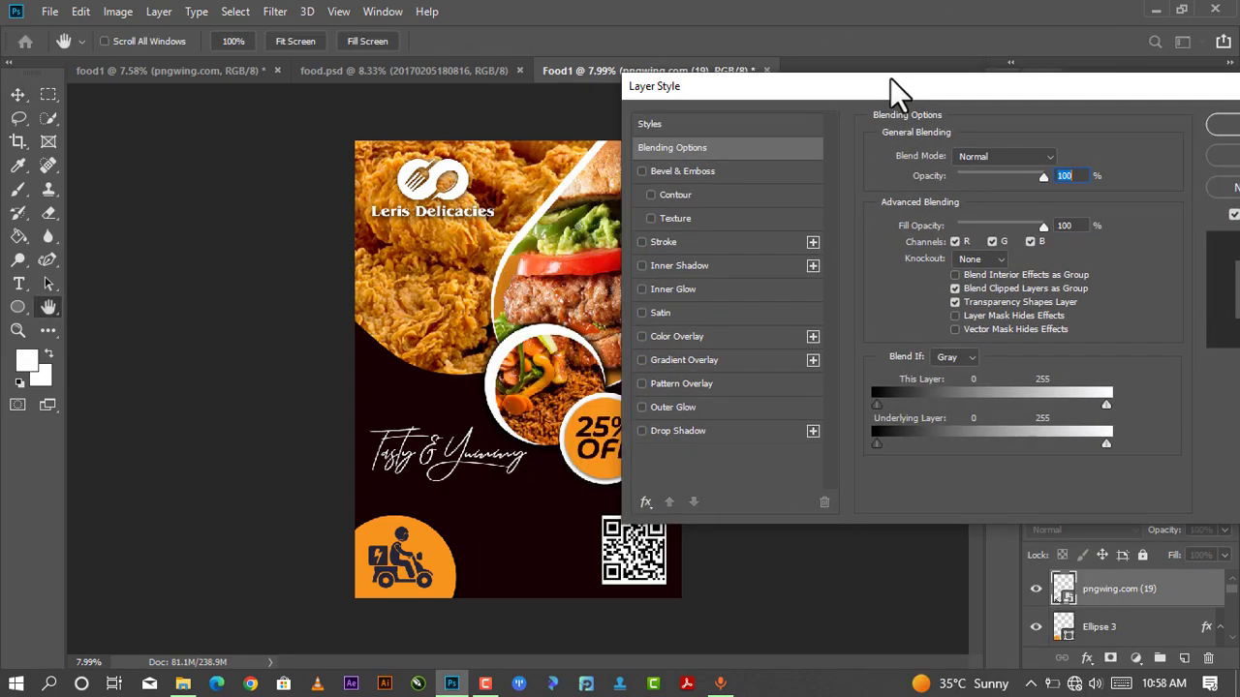
left_click(641, 337)
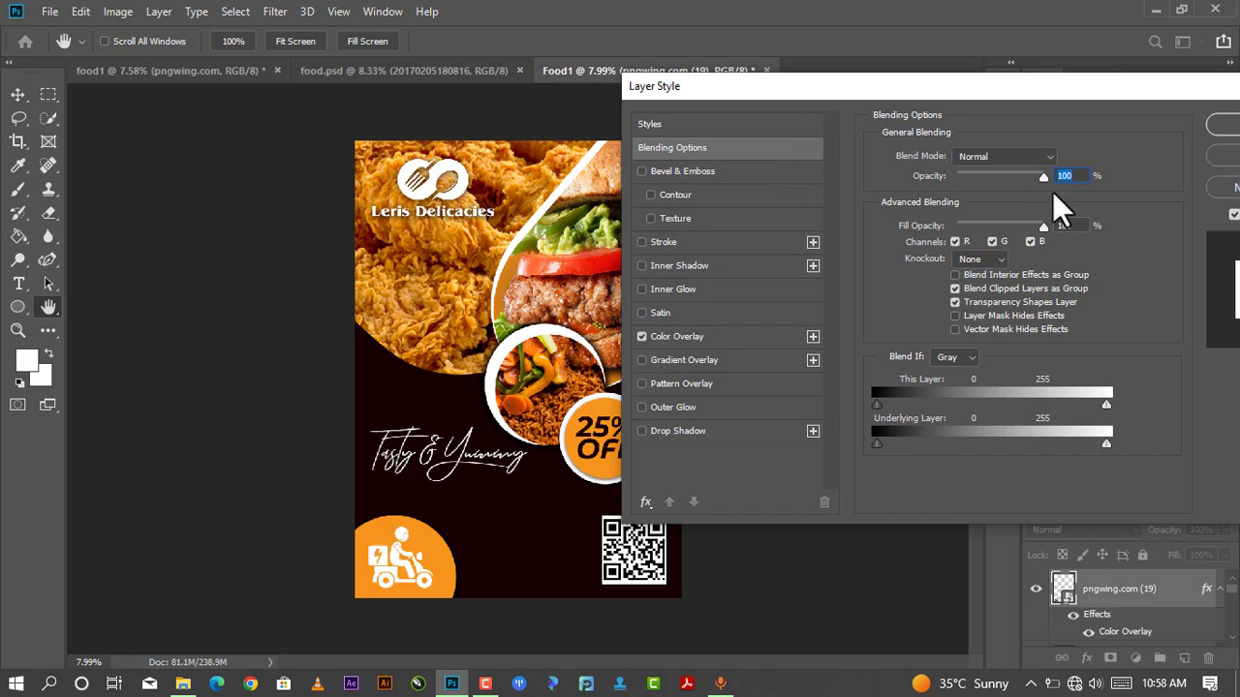
left_click(708, 336)
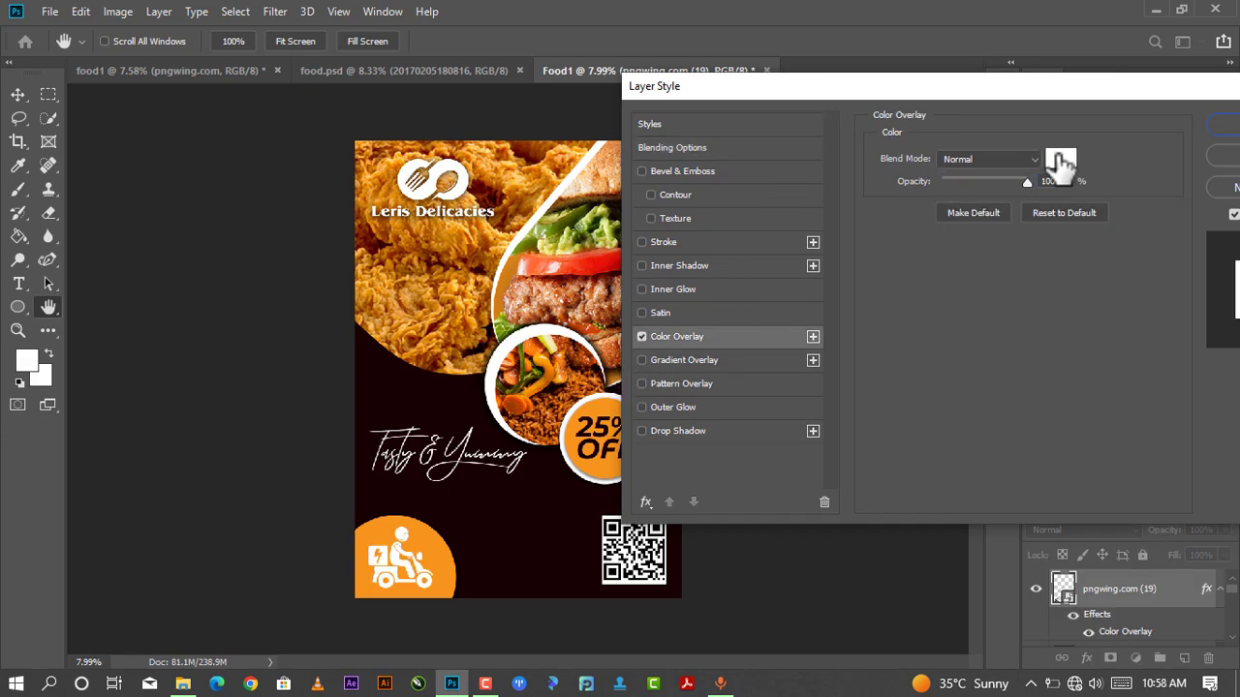
left_click(1060, 163)
left_click(918, 225)
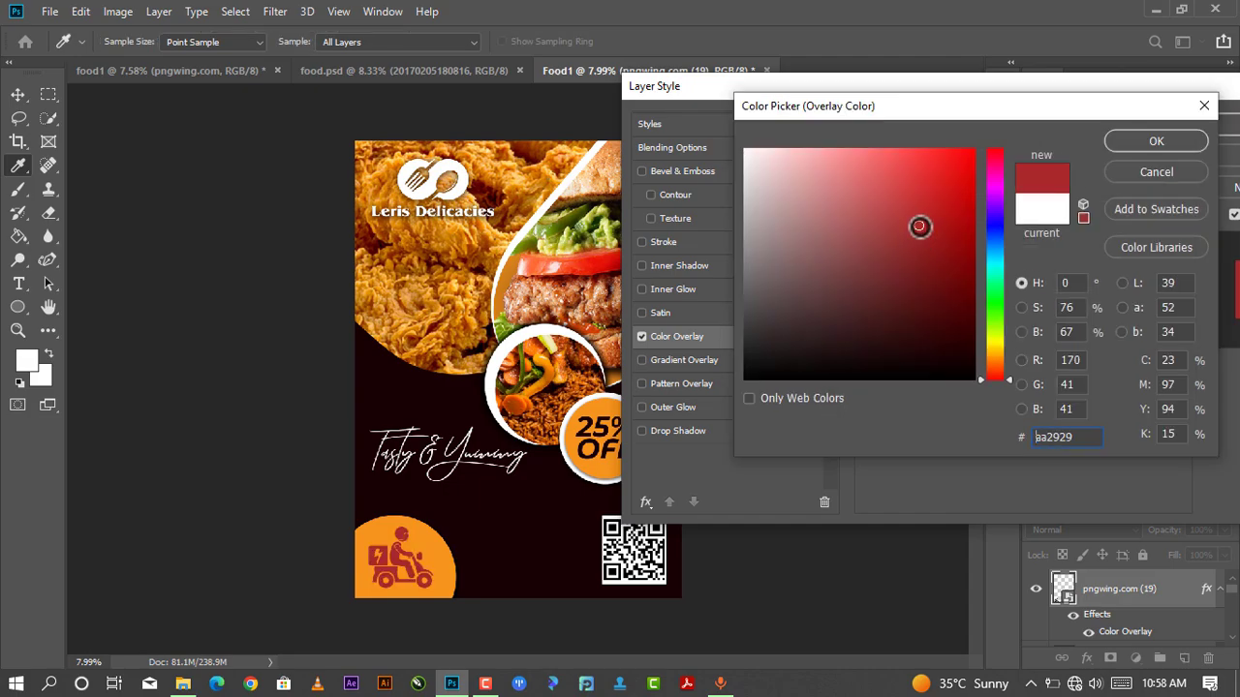
left_click_drag(791, 234, 636, 110)
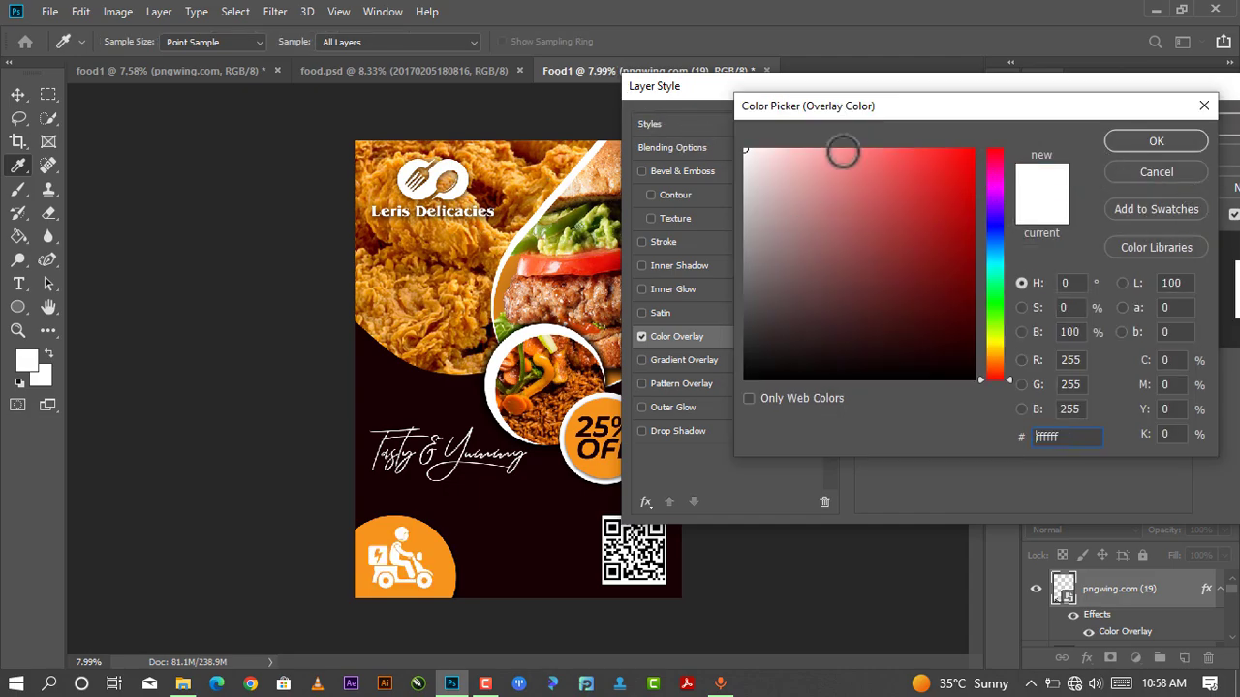
left_click_drag(767, 171, 743, 174)
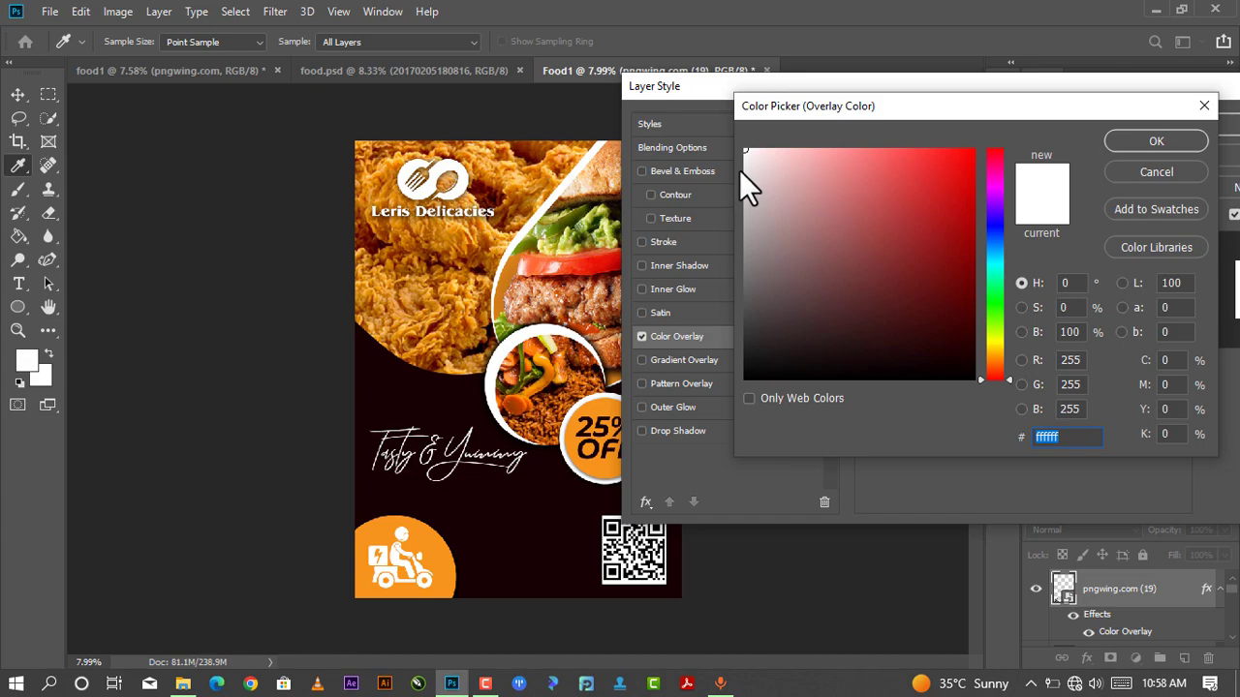
left_click(745, 165)
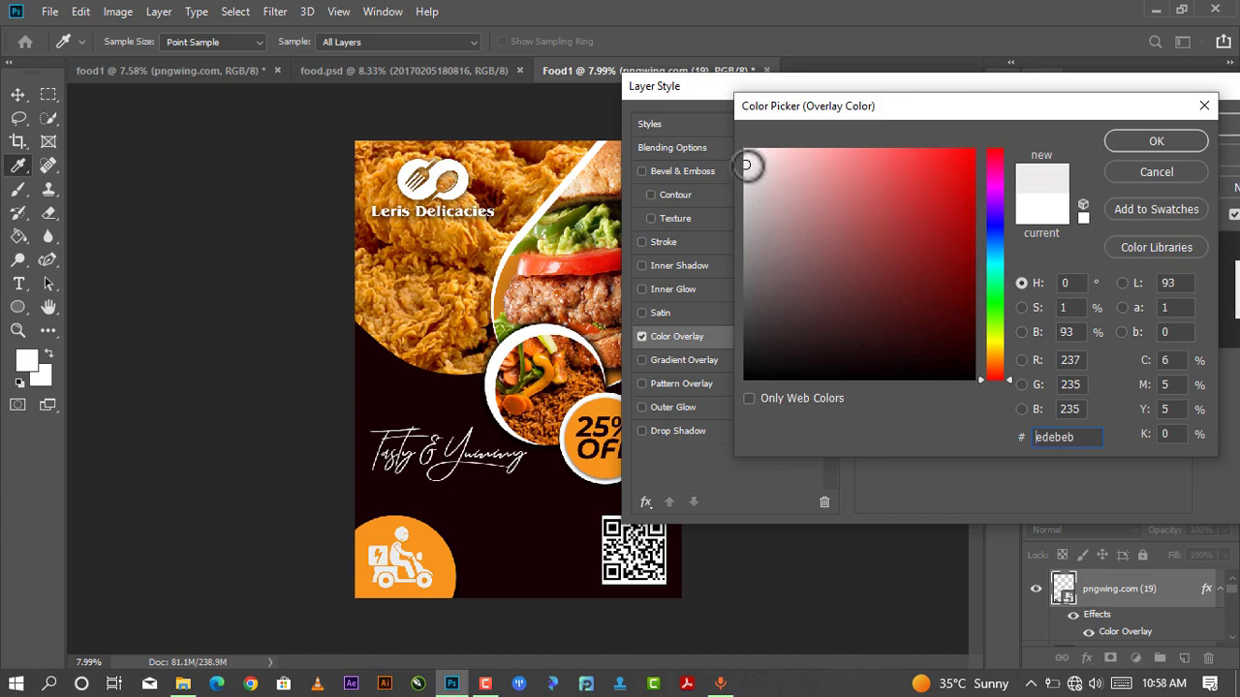
left_click_drag(746, 164, 746, 158)
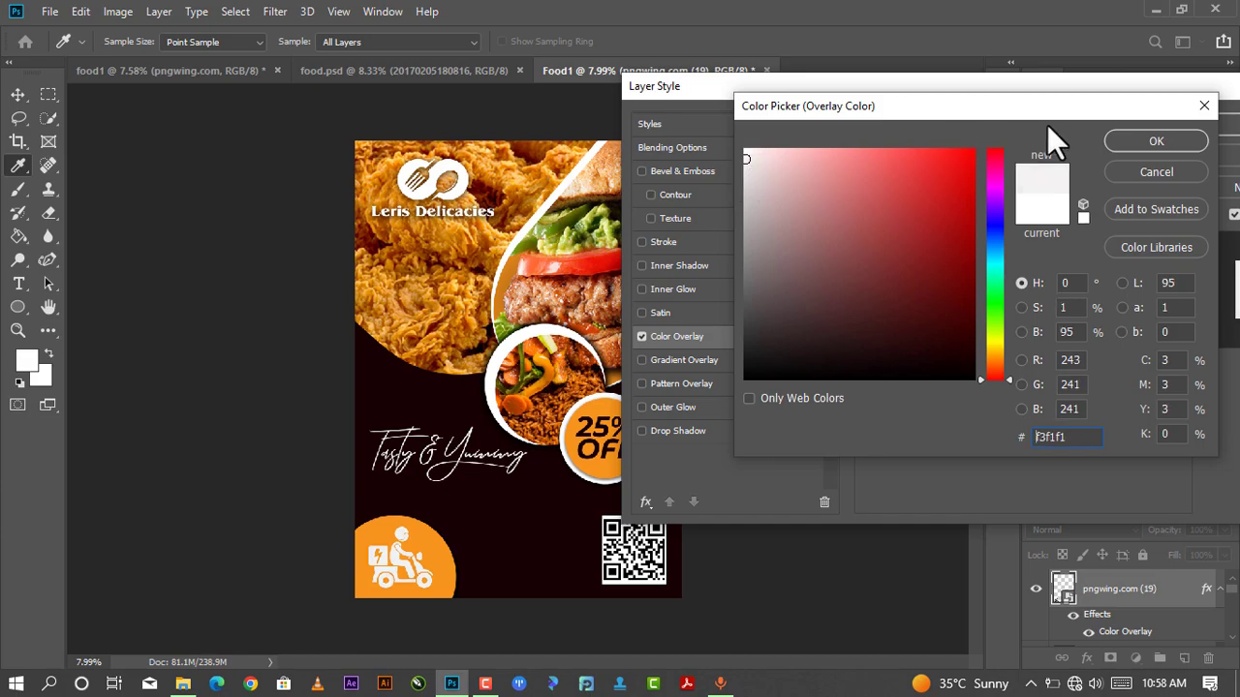
left_click(1127, 139)
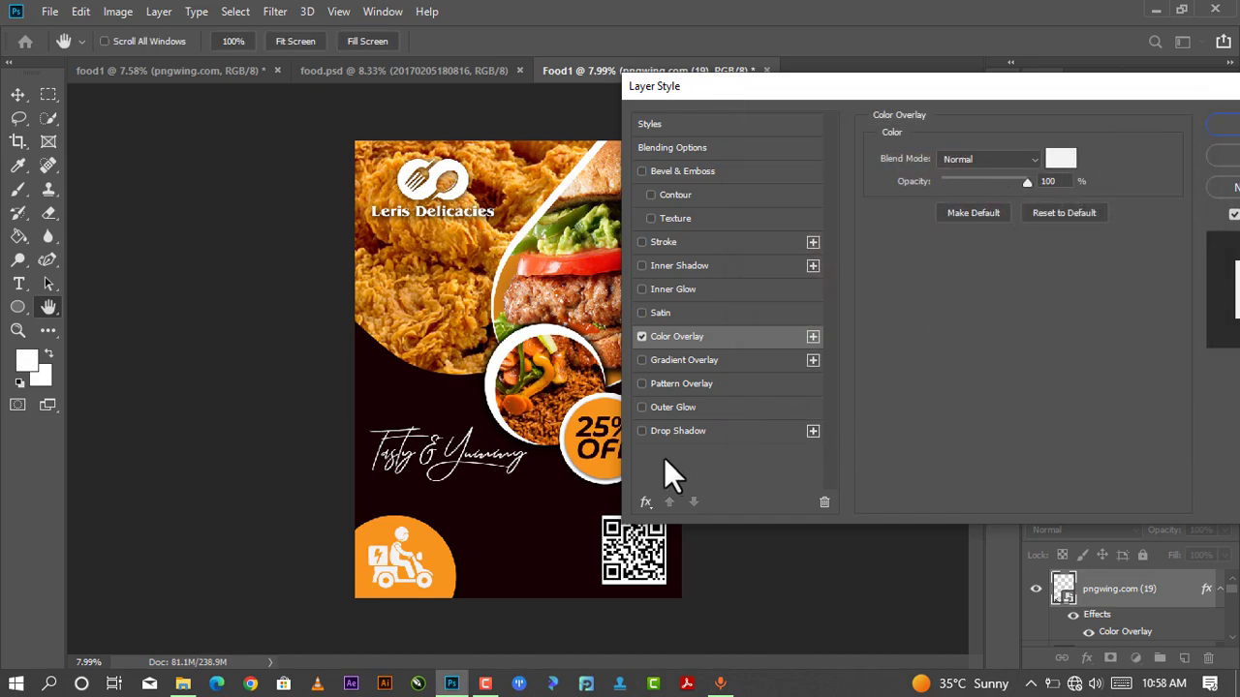
- Add a soft drop shadow (opacity 31, distance 15, spread 33, size 29) and apply the styles
left_click(646, 433)
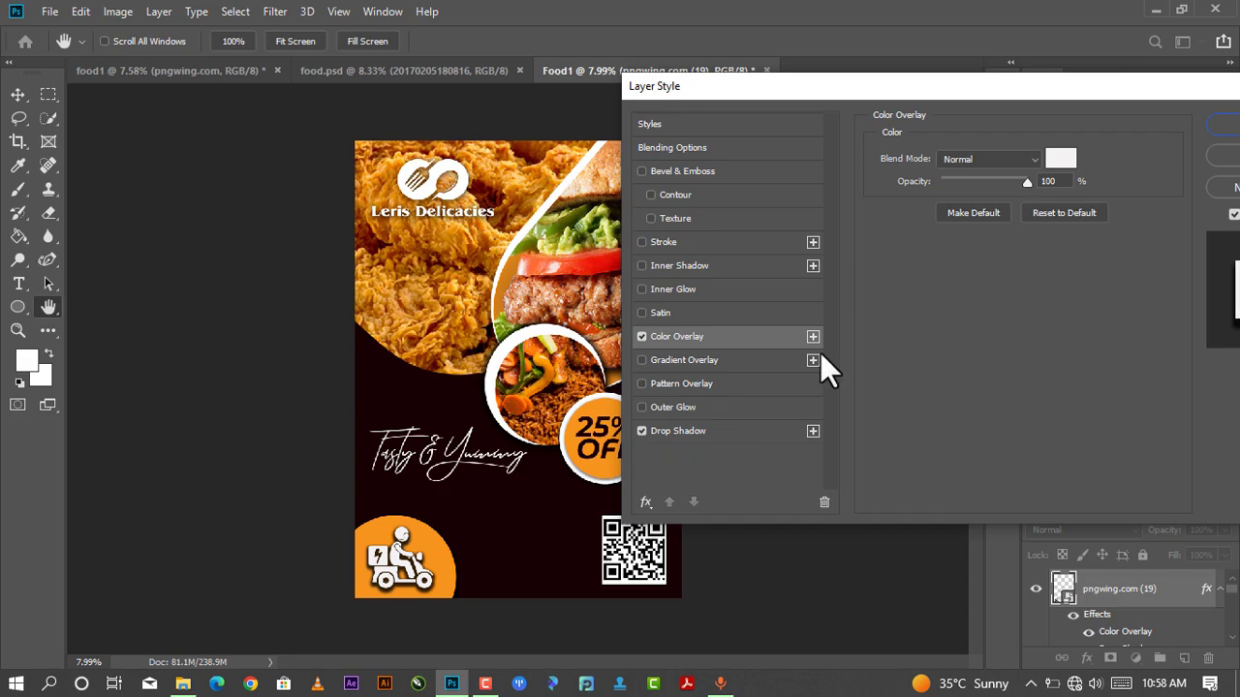
left_click(737, 433)
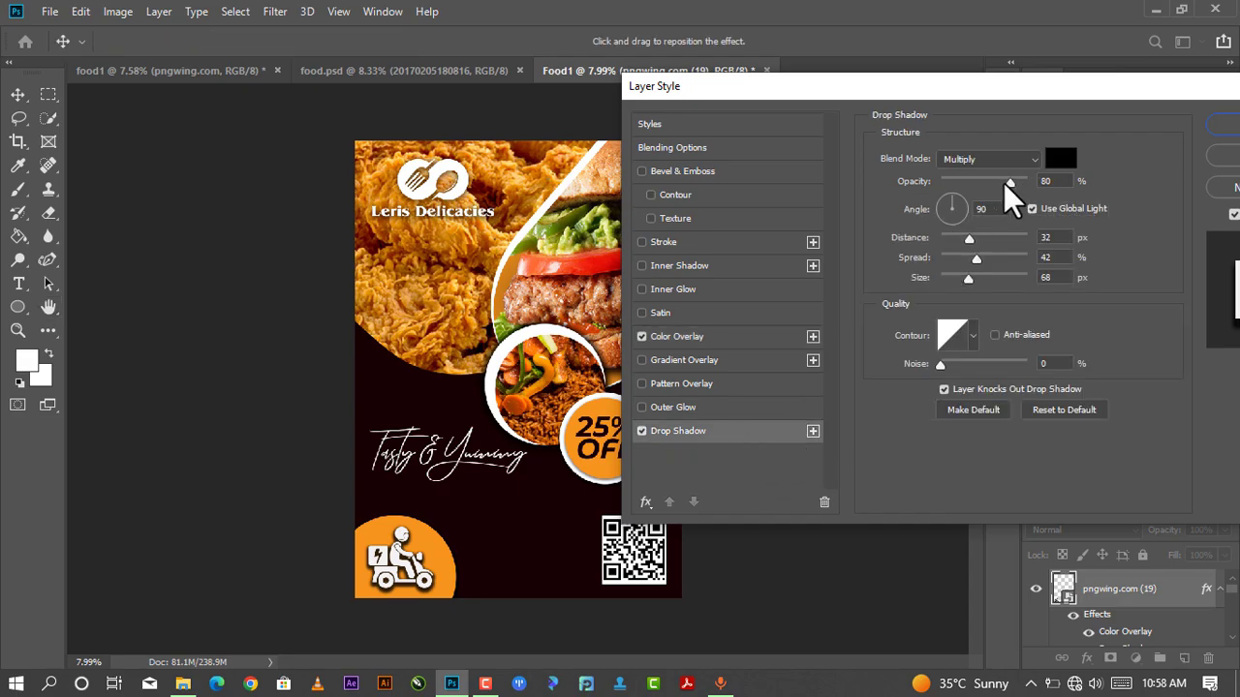
left_click_drag(1005, 183, 982, 191)
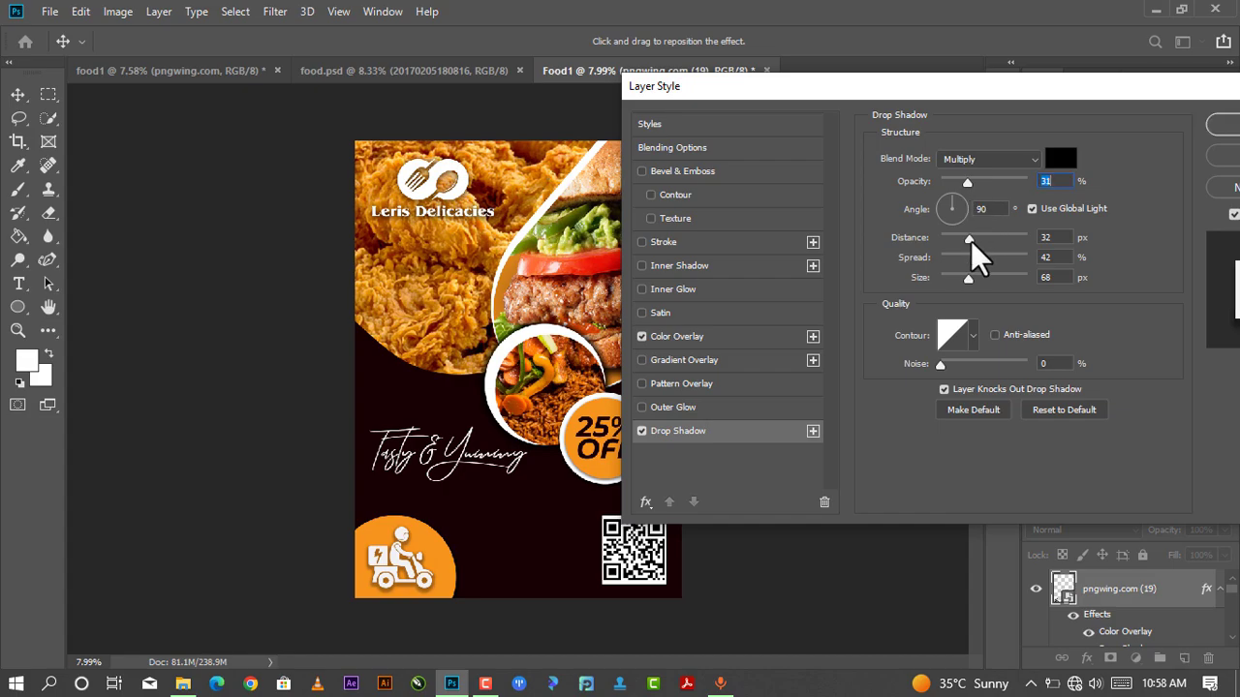
mouse_move(971, 239)
left_mouse_down()
mouse_move(947, 254)
mouse_move(977, 261)
mouse_move(956, 280)
left_mouse_up()
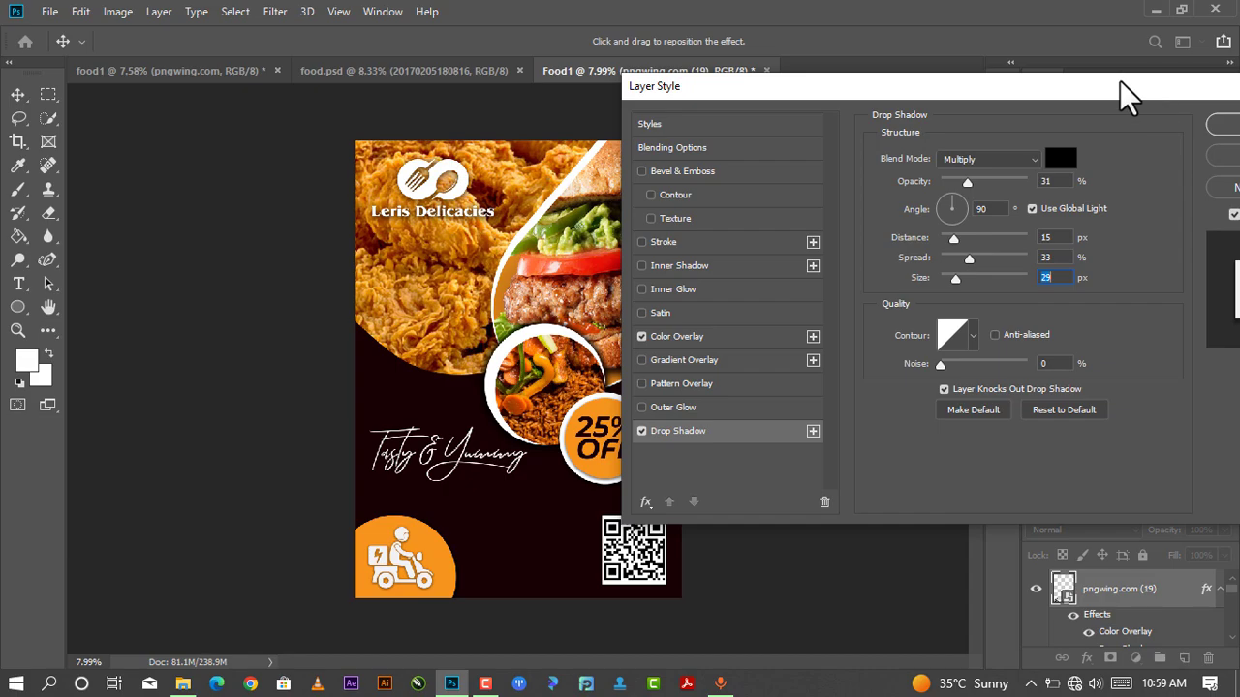
left_click(1152, 145)
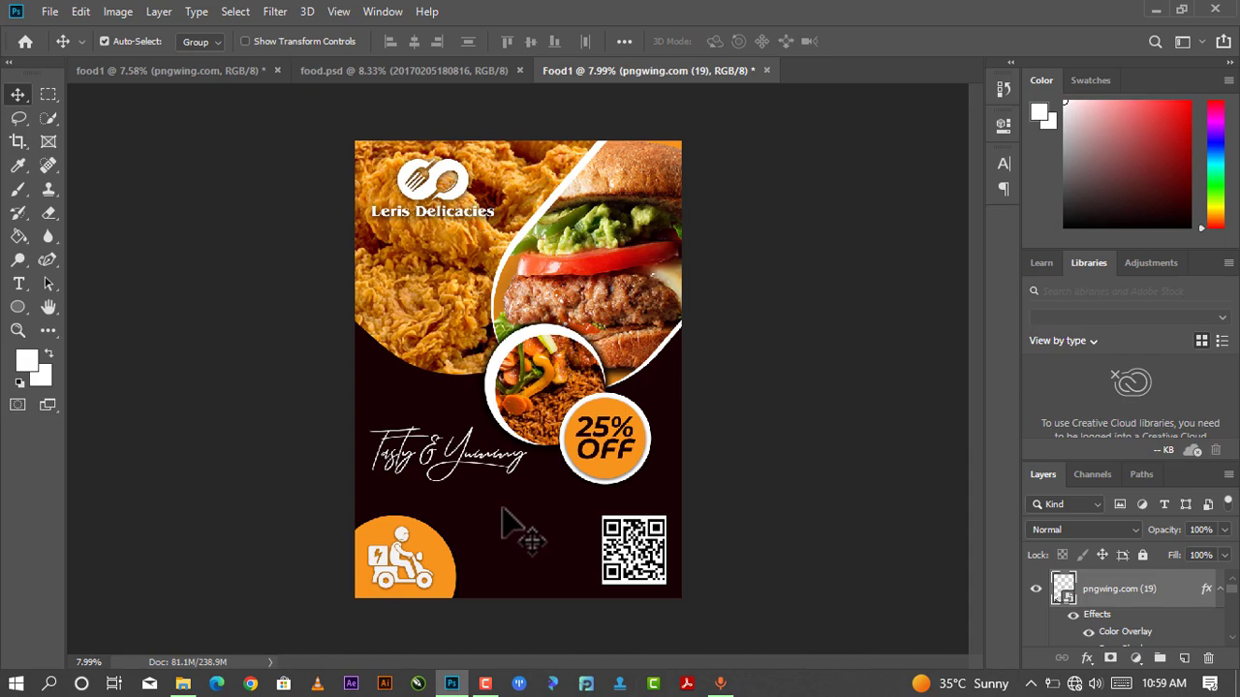
- Nudge Tasty & Yummy up and add a white 12 pt Tuesday Night 'Rice Chicken Burger' line below
left_click(479, 464)
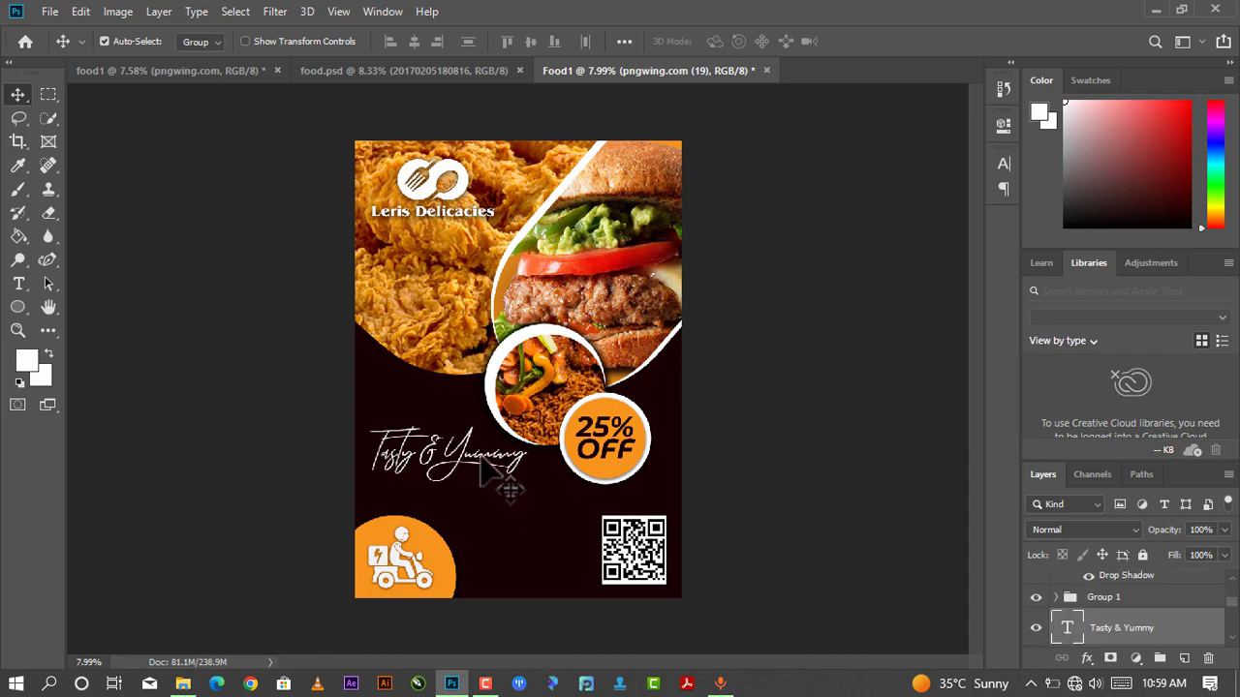
left_click_drag(481, 459, 480, 453)
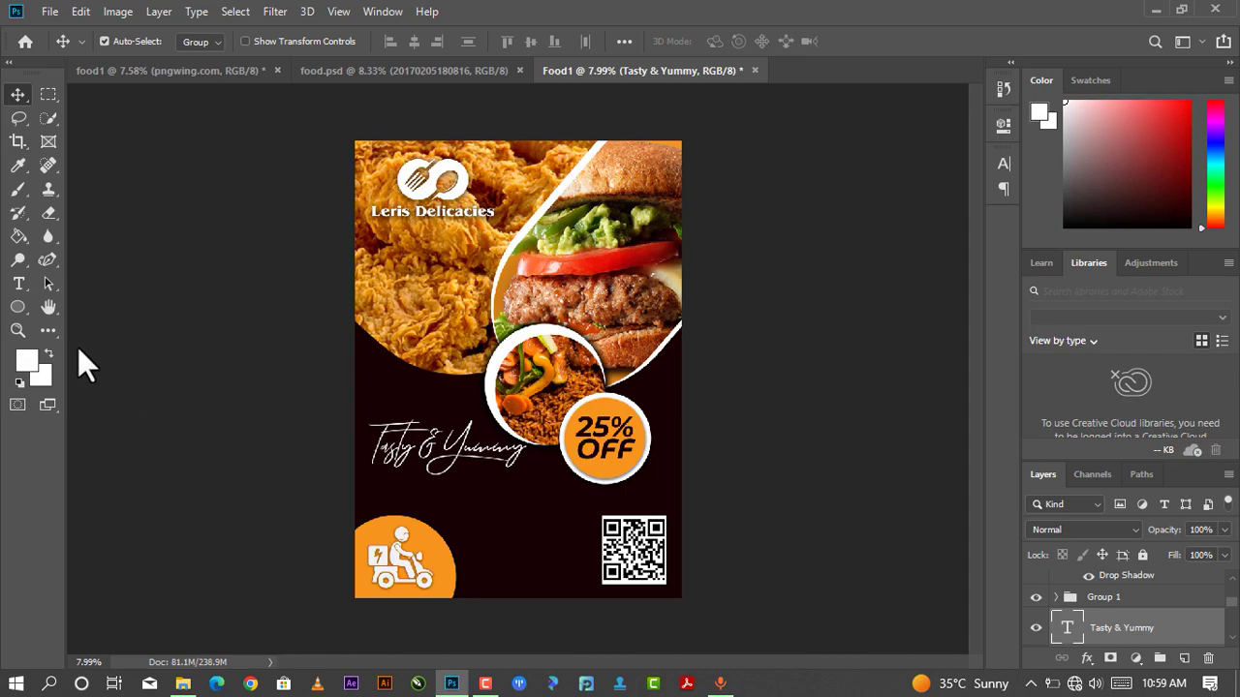
left_click(17, 284)
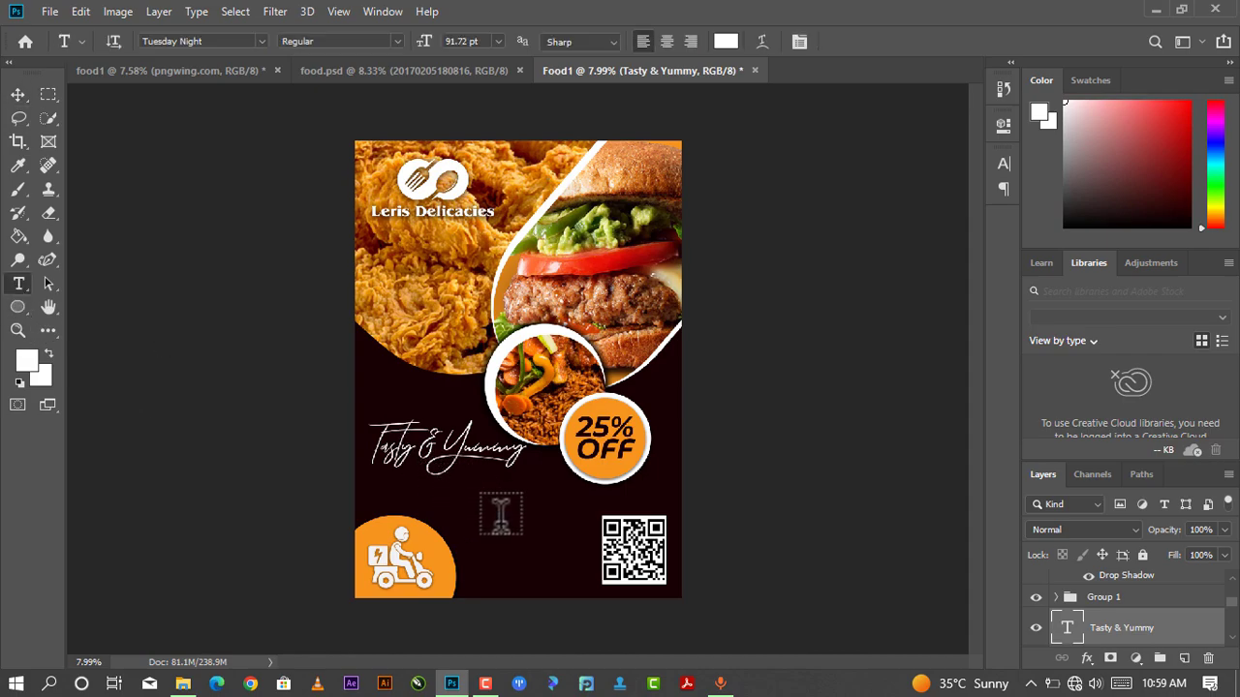
left_click(474, 506)
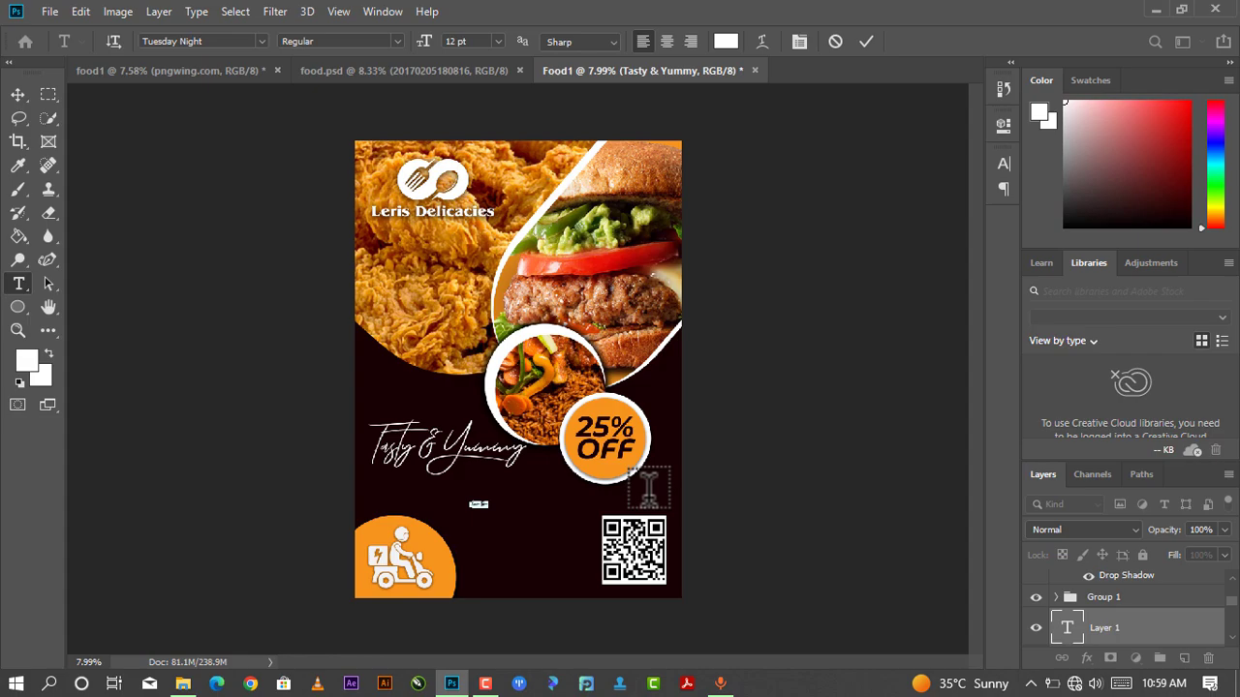
key("BackSpace")
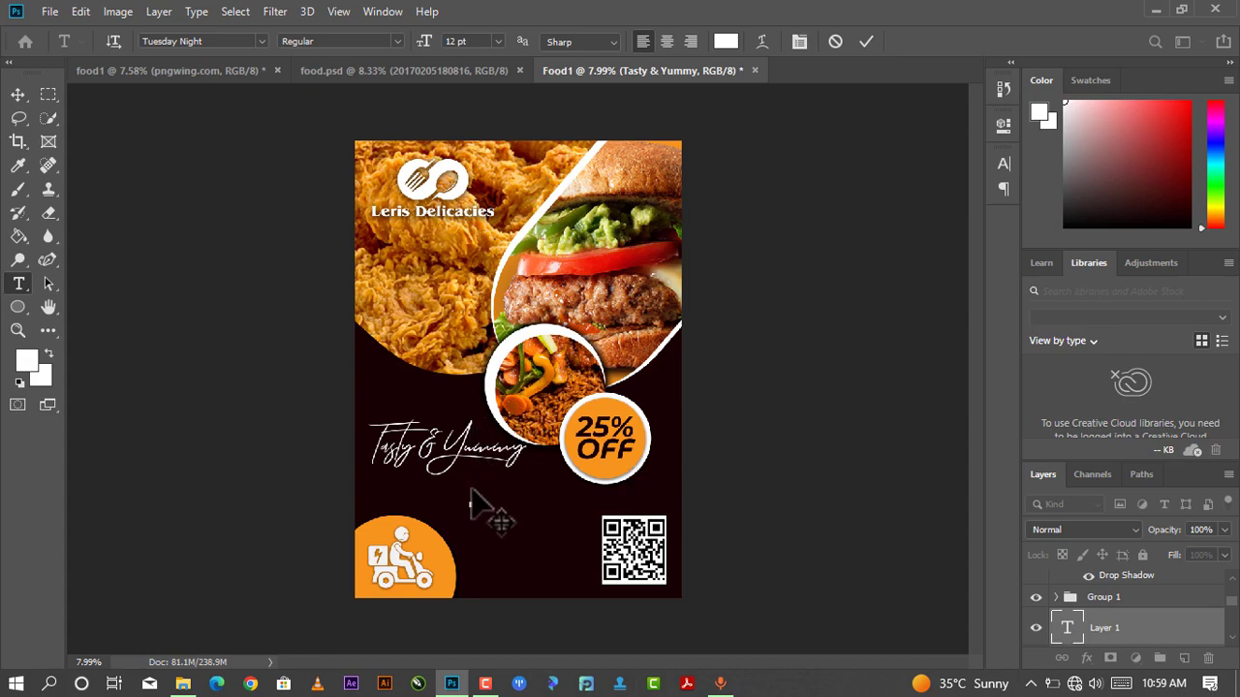
scroll(490, 514, "up", 2)
scroll(433, 605, "up", 1)
scroll(485, 568, "up", 1)
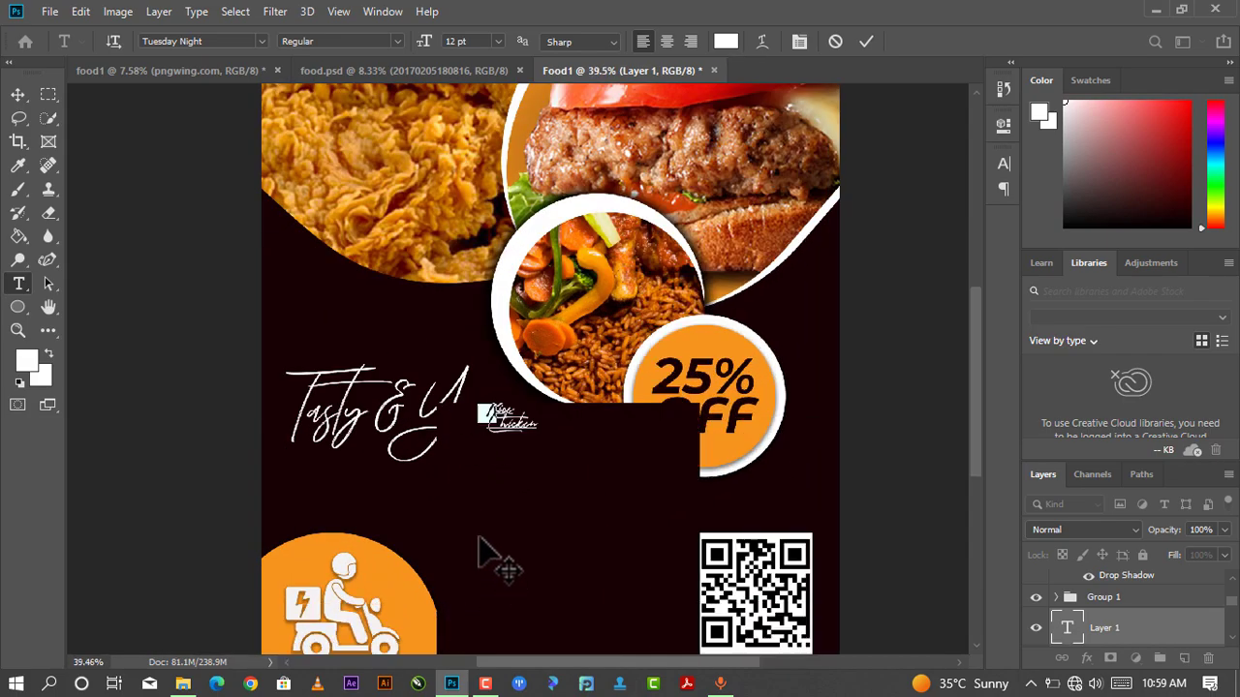
scroll(488, 553, "up", 2)
scroll(492, 498, "up", 2)
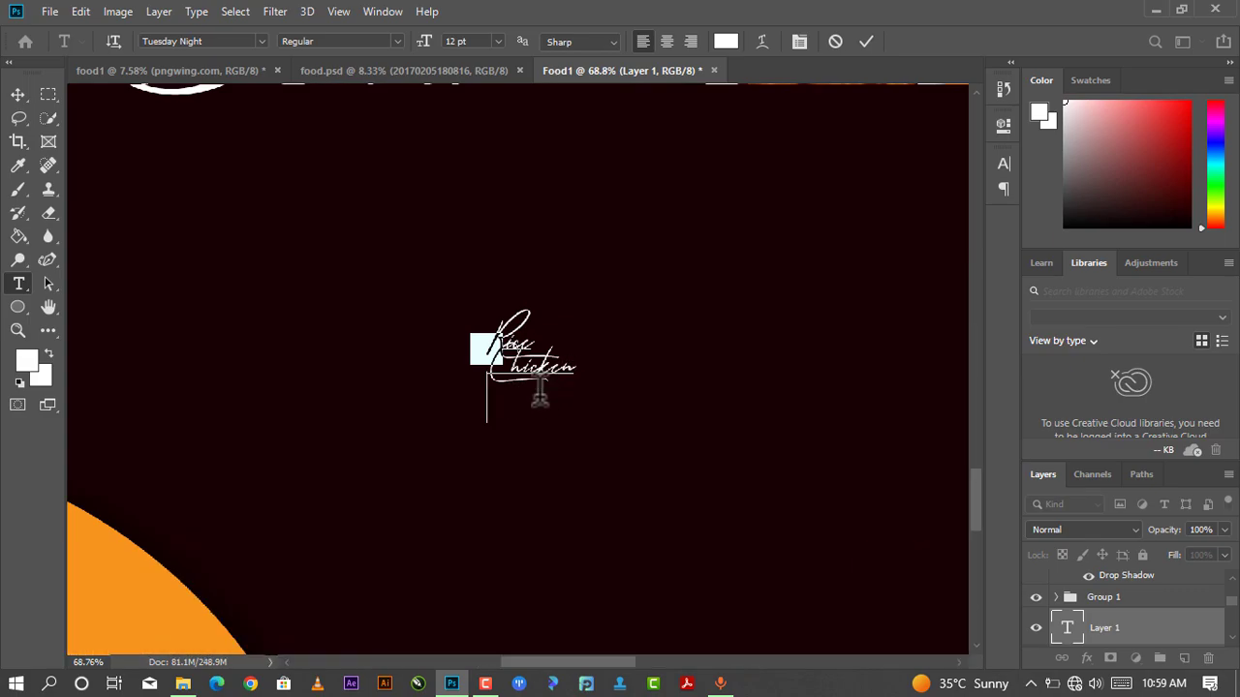
type("Bu")
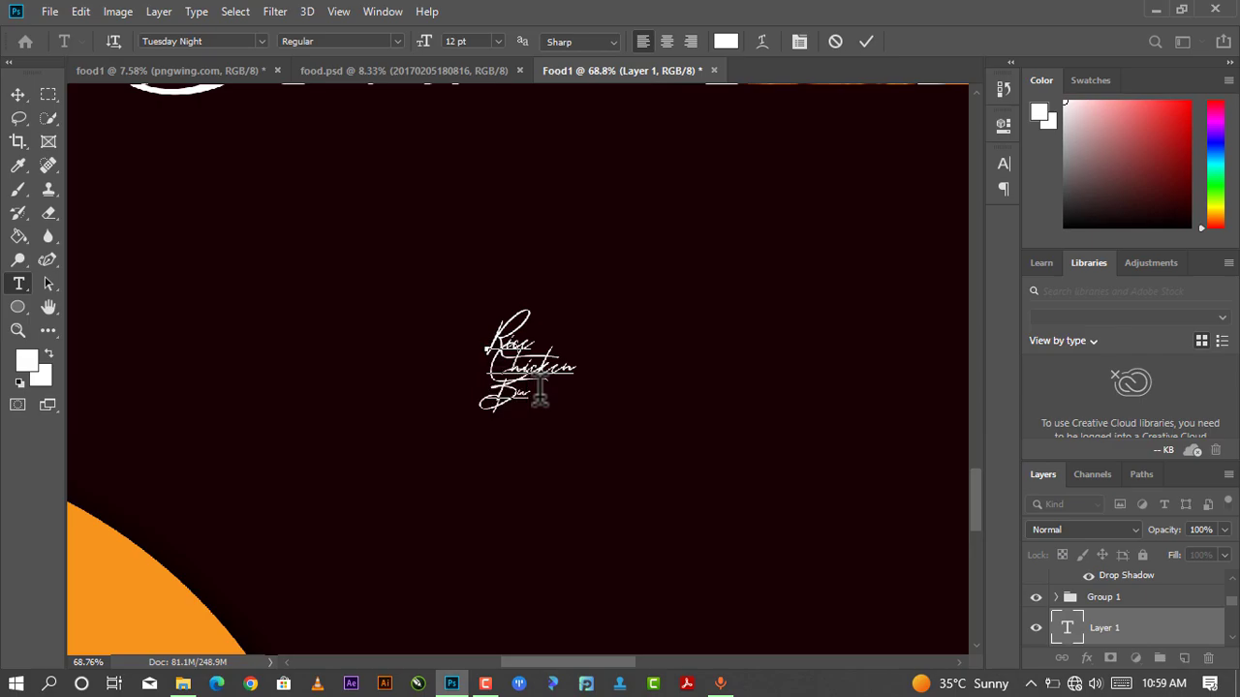
type("rg")
type("er")
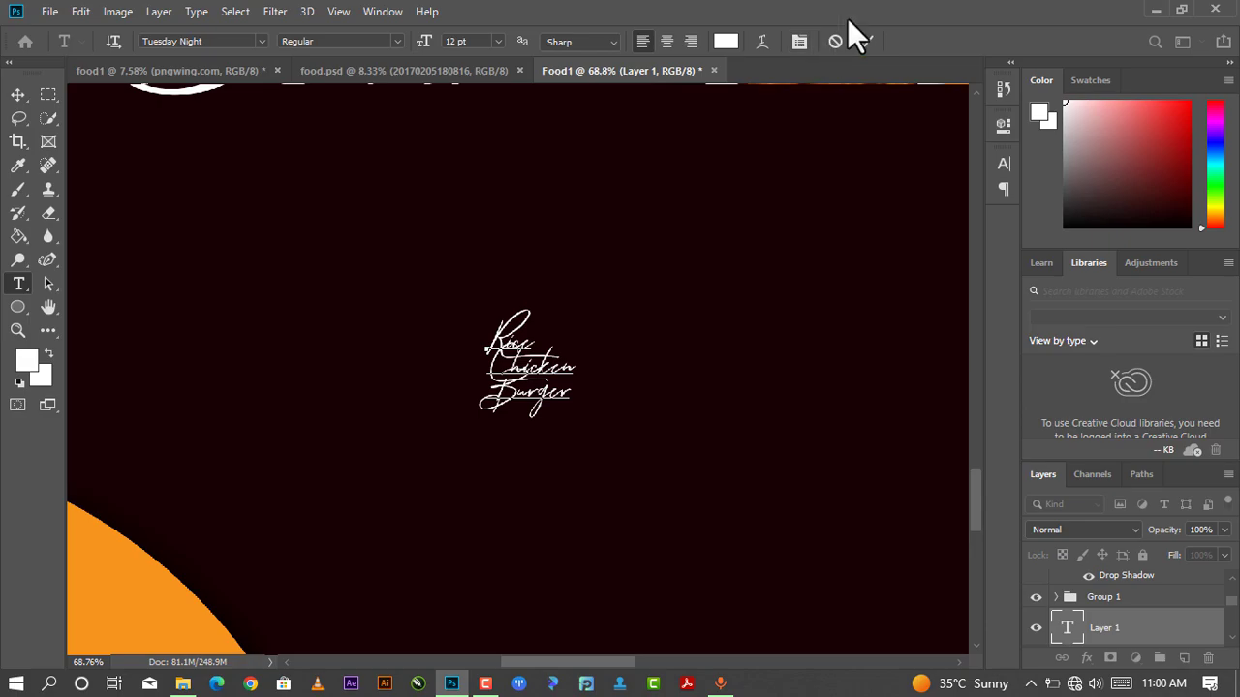
left_click(861, 40)
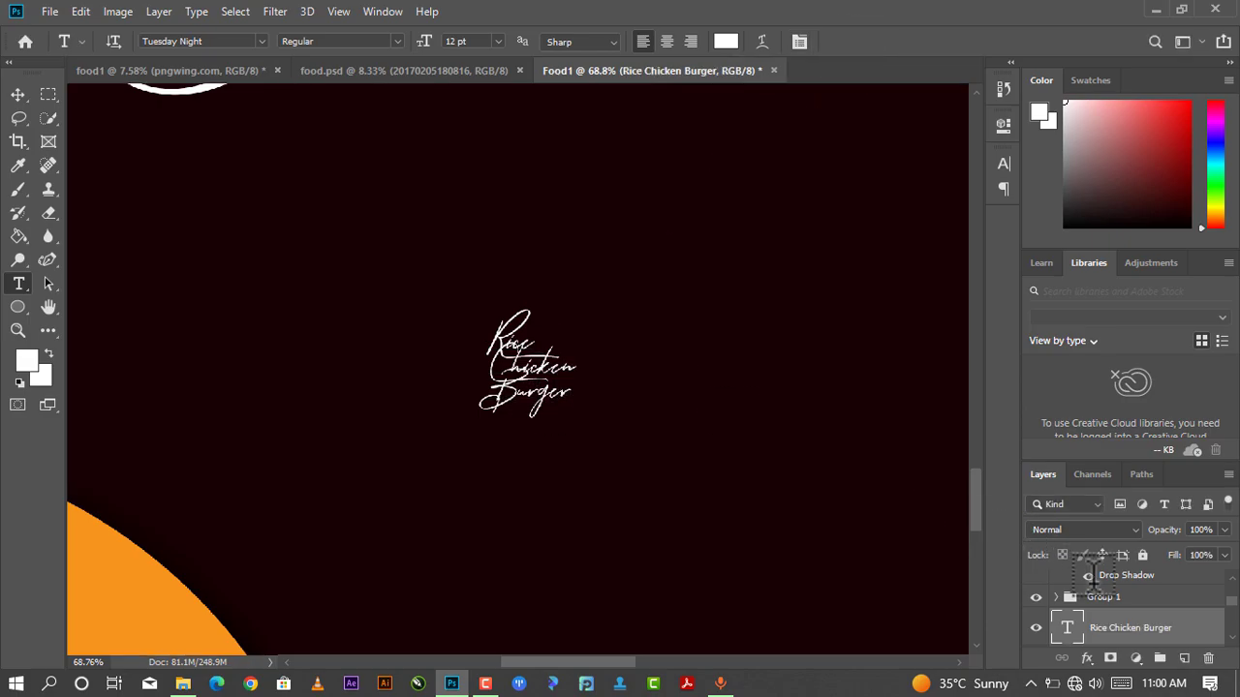
left_click_drag(1092, 574, 1065, 634)
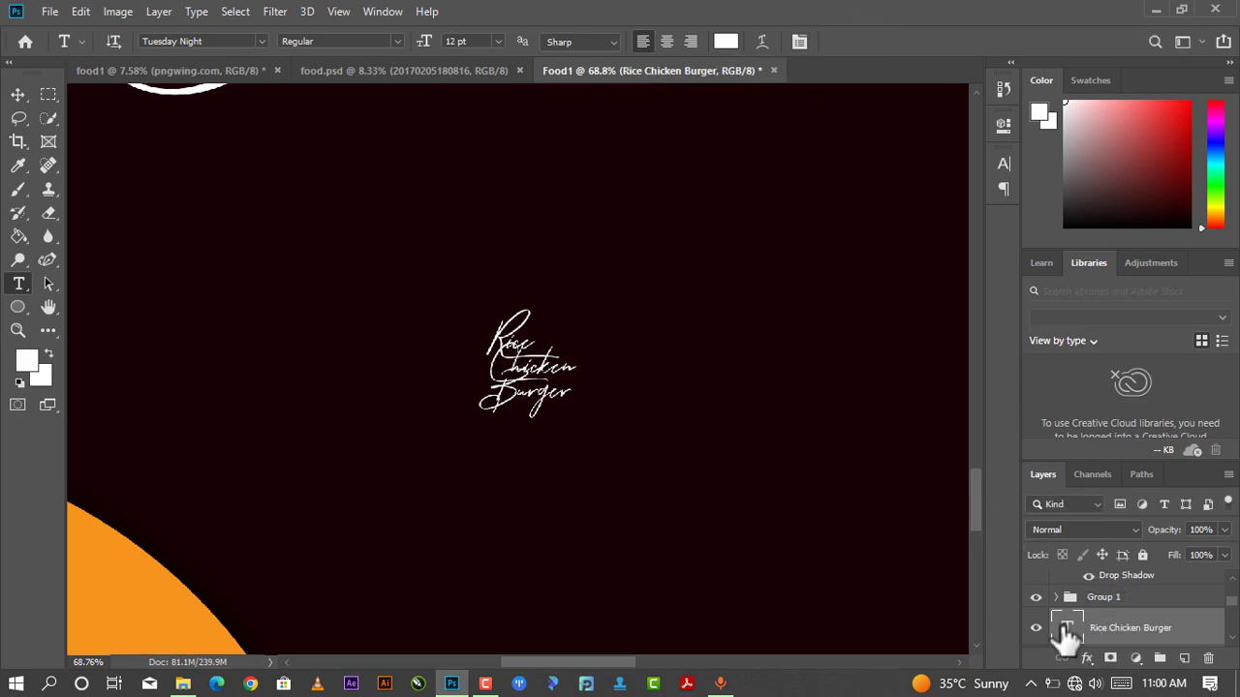
- Change the Rice Chicken Burger text's font from the script font to Montserrat Medium
double_click(1065, 630)
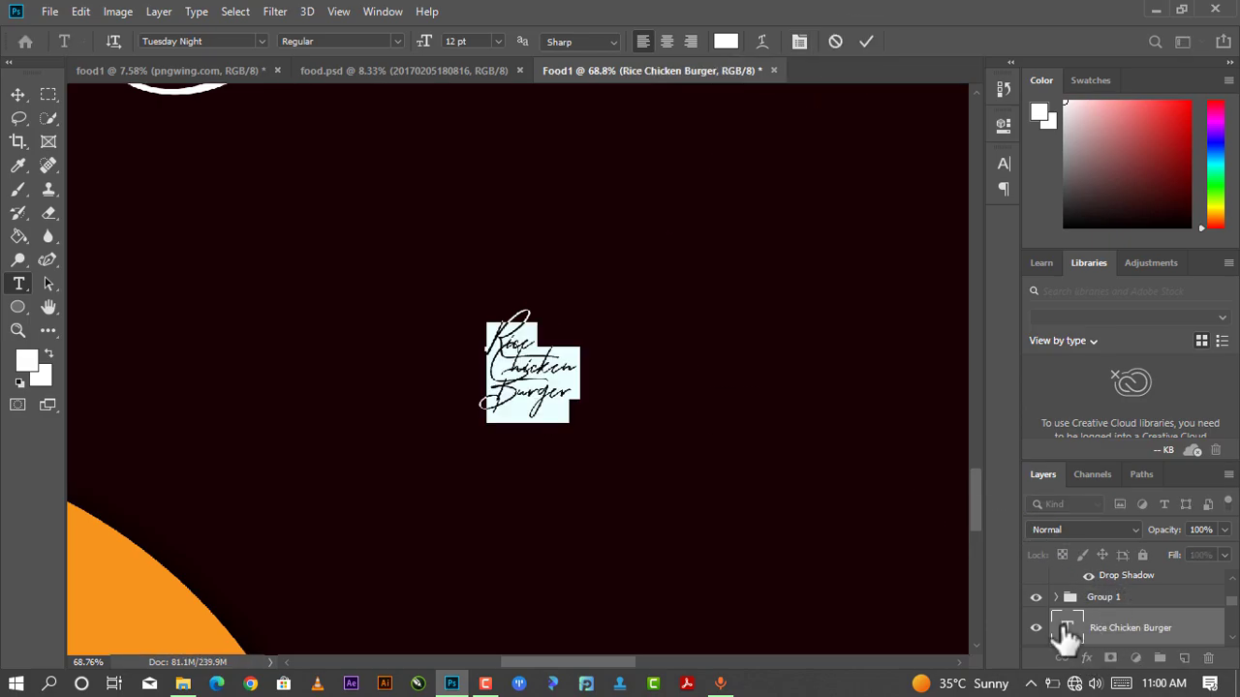
left_click(1003, 127)
left_click(859, 247)
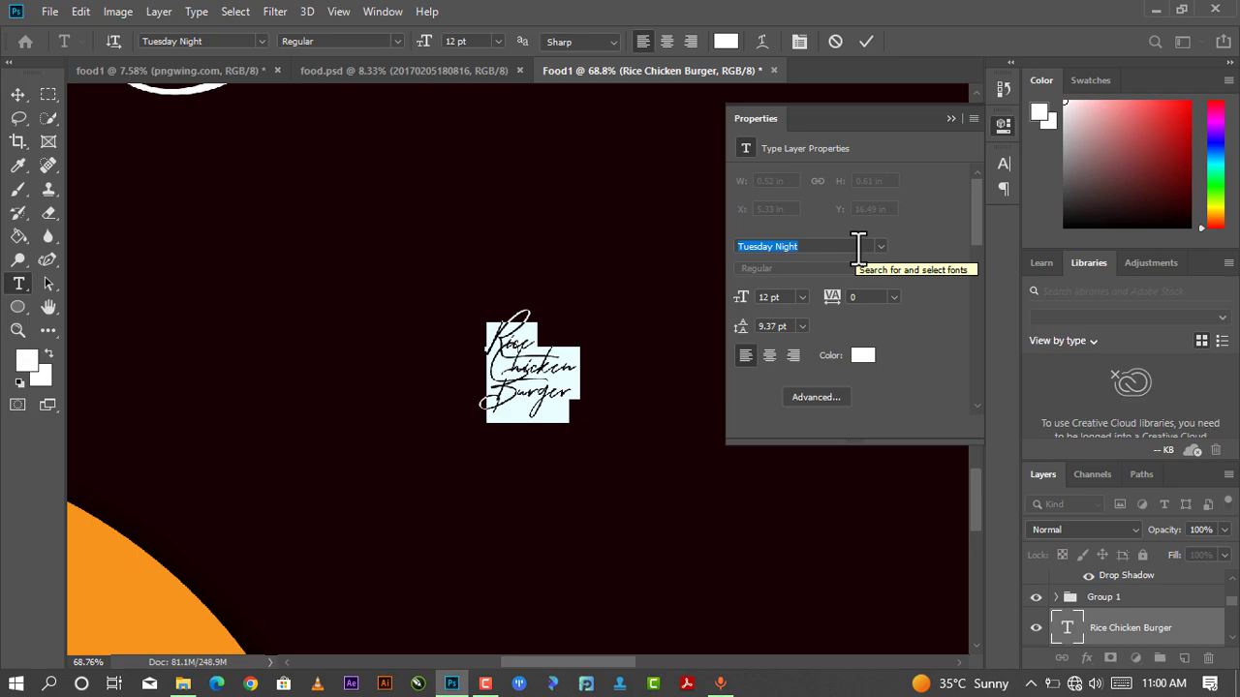
type("mont")
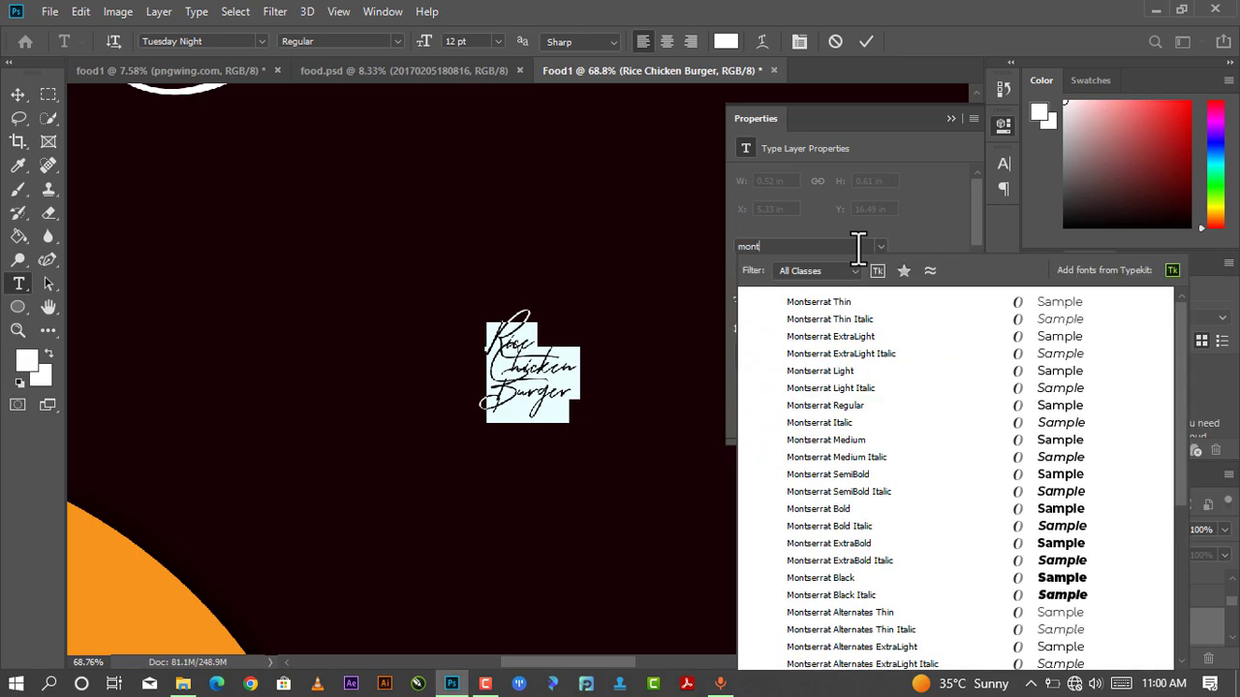
type("se")
key("Down")
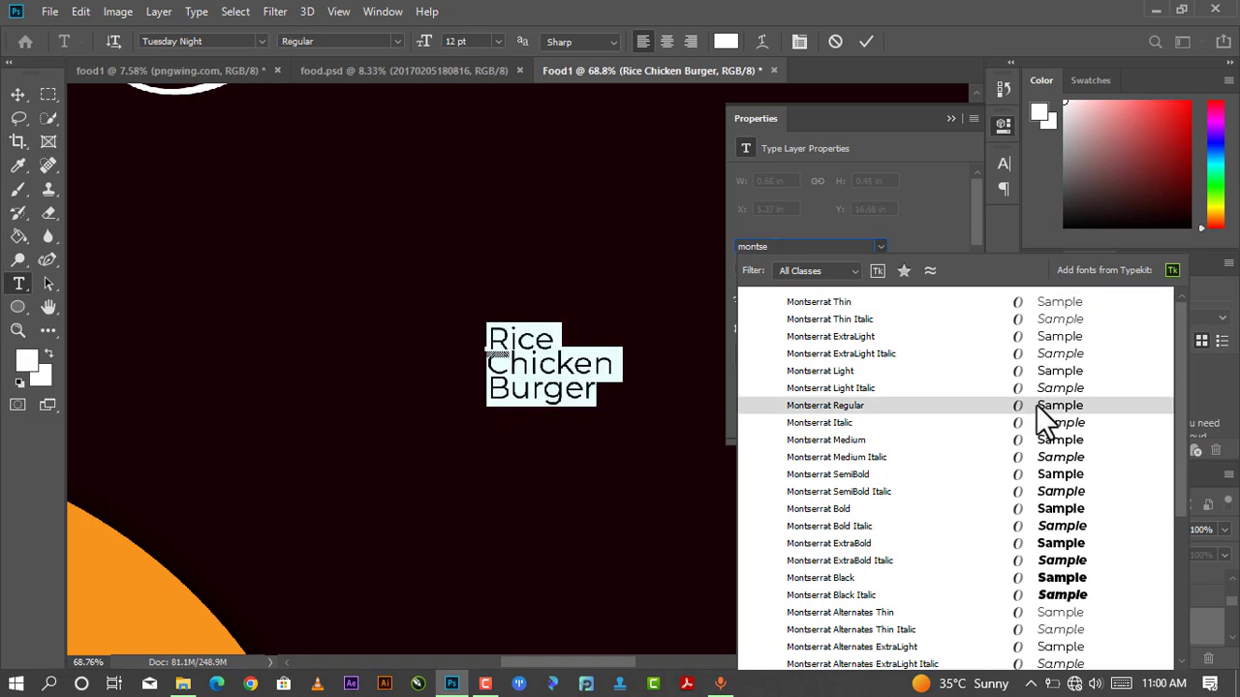
left_click(1043, 437)
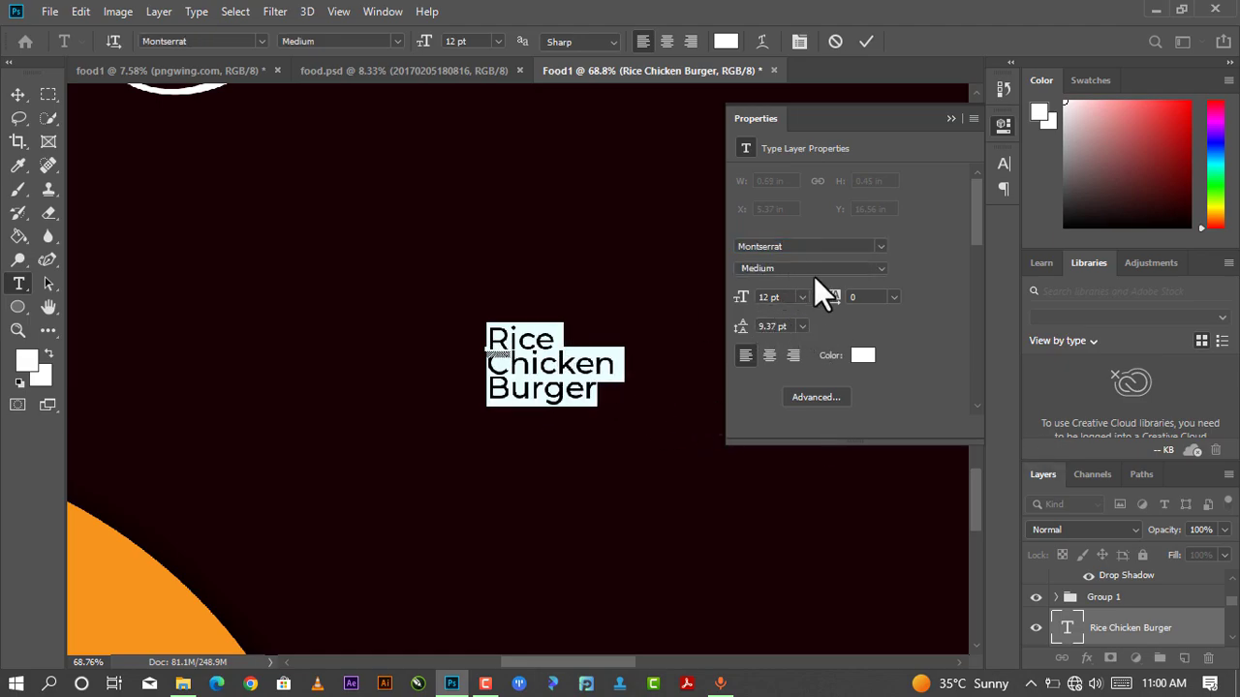
- Set the text's line spacing to Auto and commit the change
left_click(800, 327)
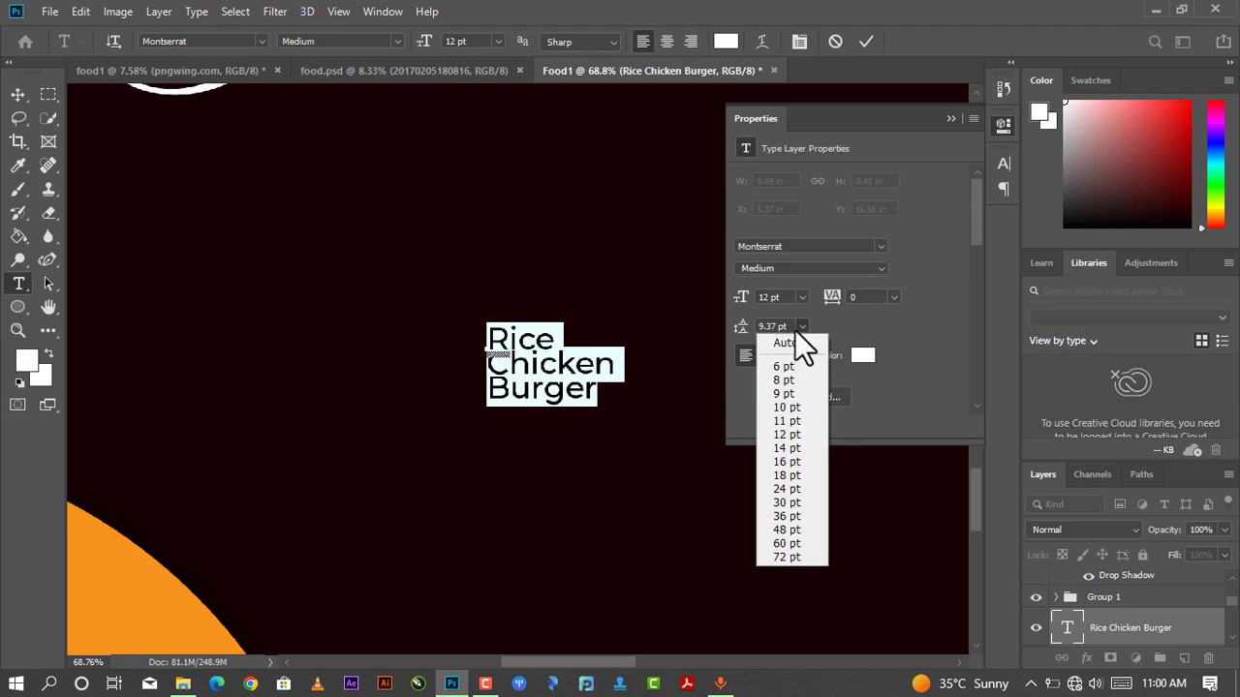
left_click(798, 327)
left_click(797, 329)
left_click(795, 341)
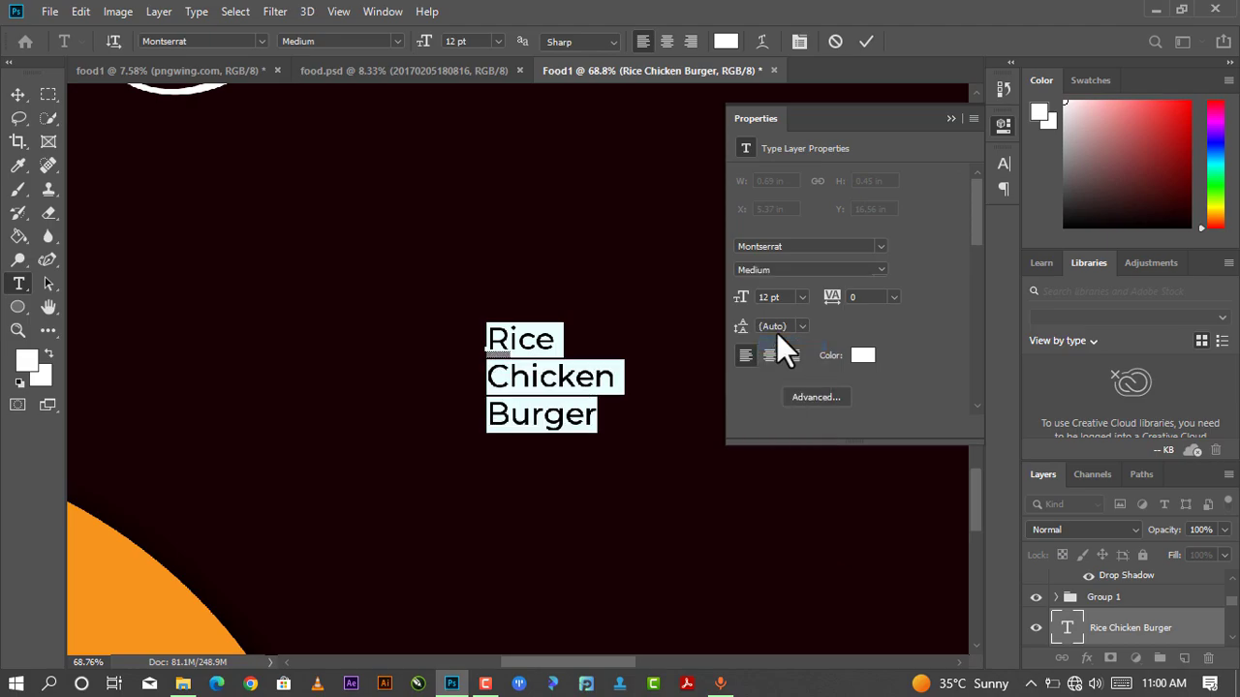
left_click(868, 42)
left_click(950, 116)
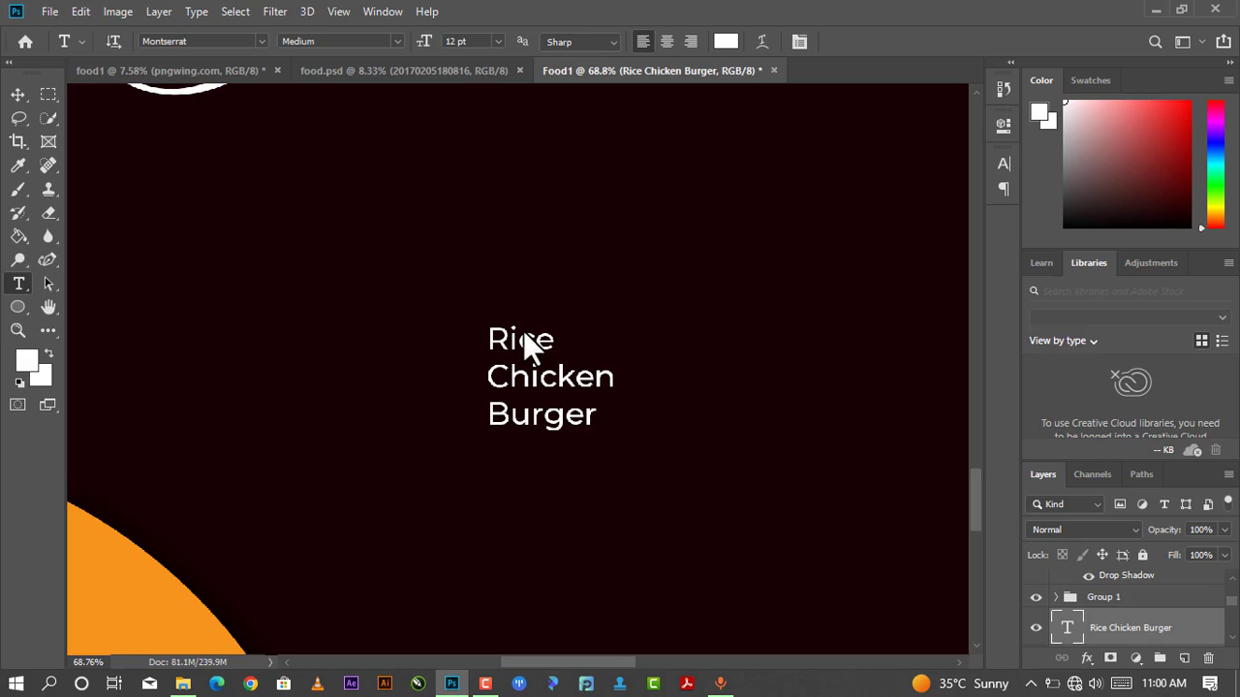
key("ctrl+t")
- Scale the Rice Chicken Burger text to about 408% and place it below Tasty & Yummy
scroll(524, 335, "down", 8)
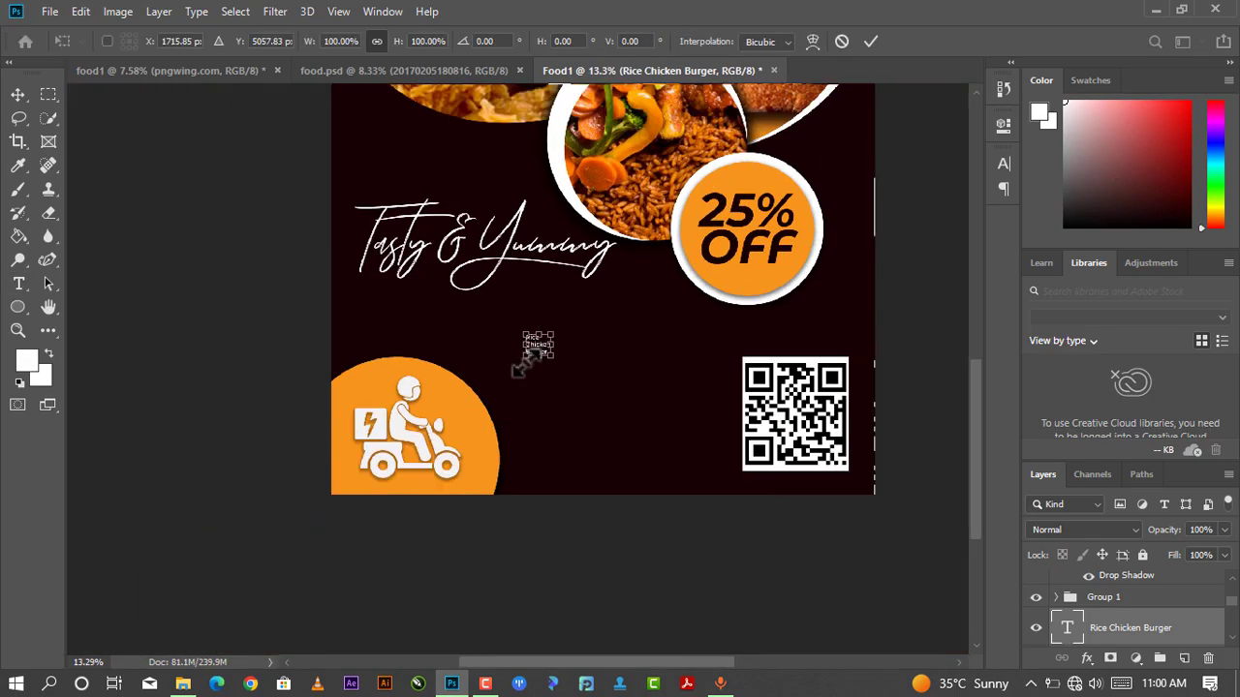
mouse_move(523, 356)
left_mouse_down()
mouse_move(471, 434)
mouse_move(485, 388)
left_mouse_up()
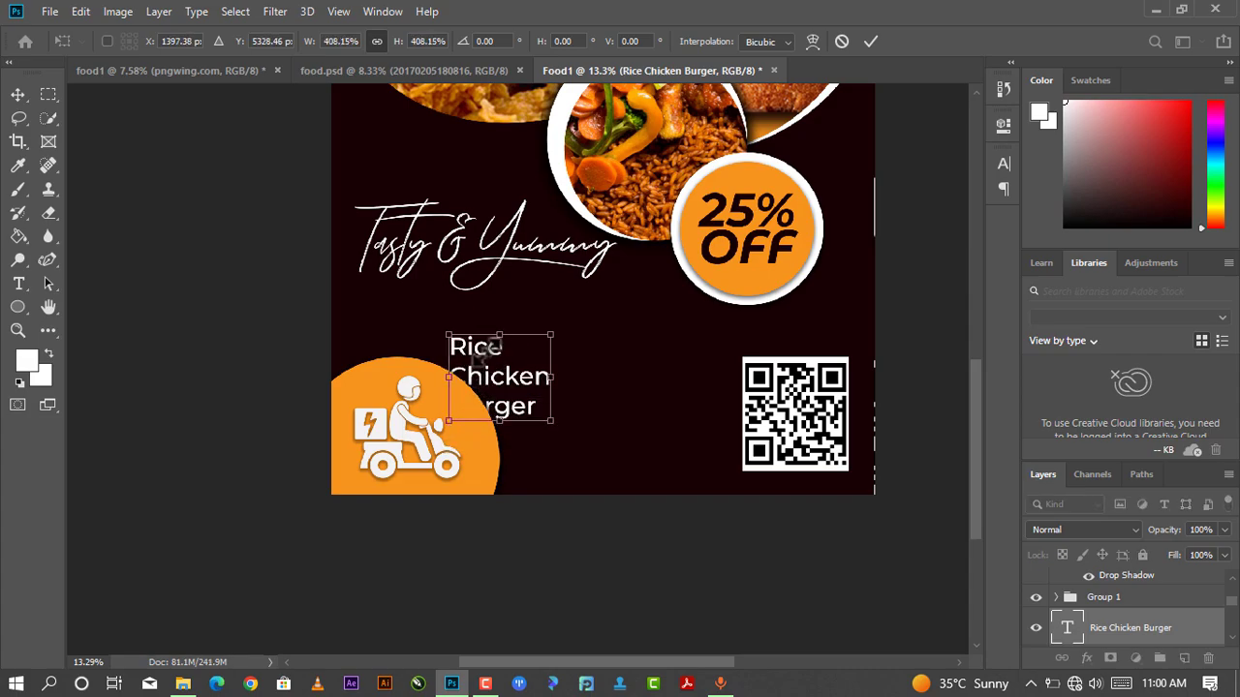
left_click_drag(493, 352, 586, 327)
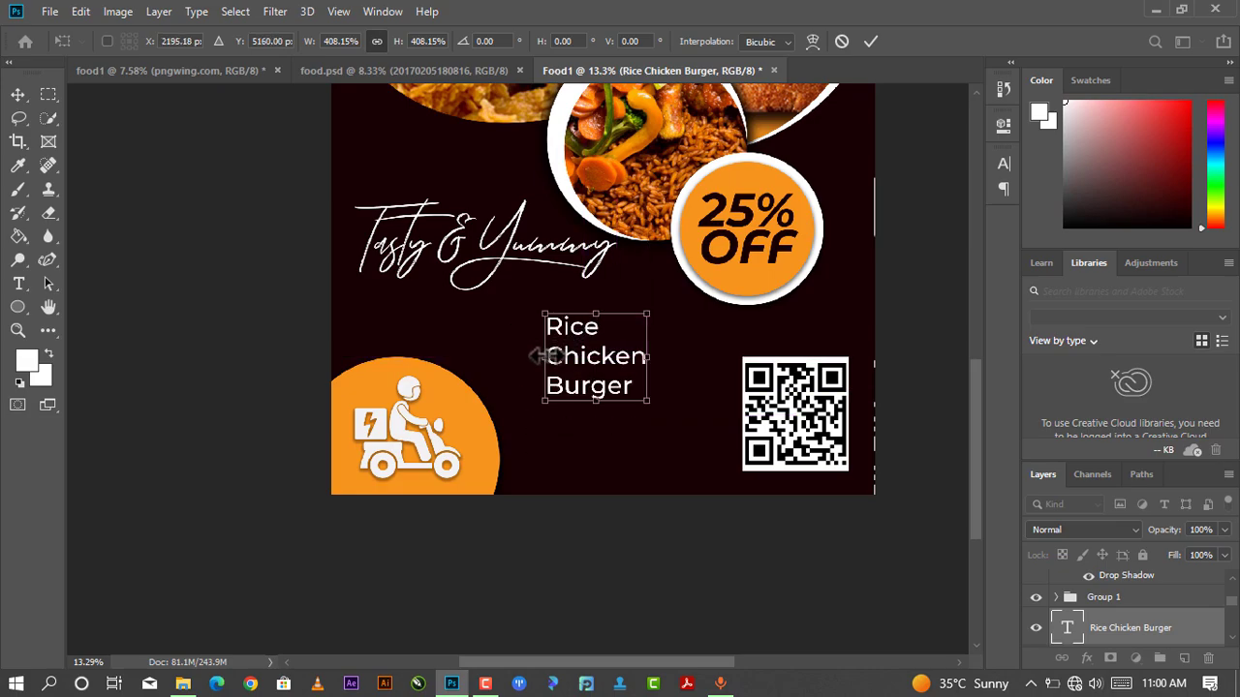
left_click_drag(556, 357, 557, 356)
left_click(18, 284)
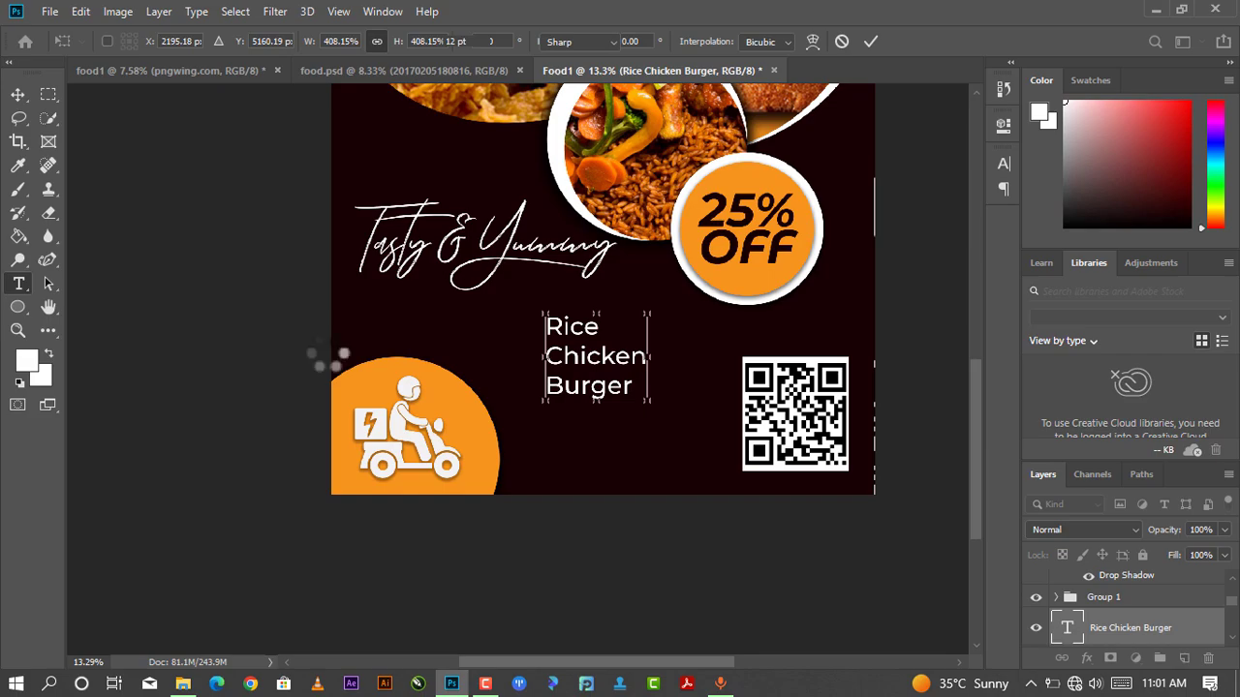
- Commit the text layer, select all of its text, and return to the Move tool
left_click(549, 357)
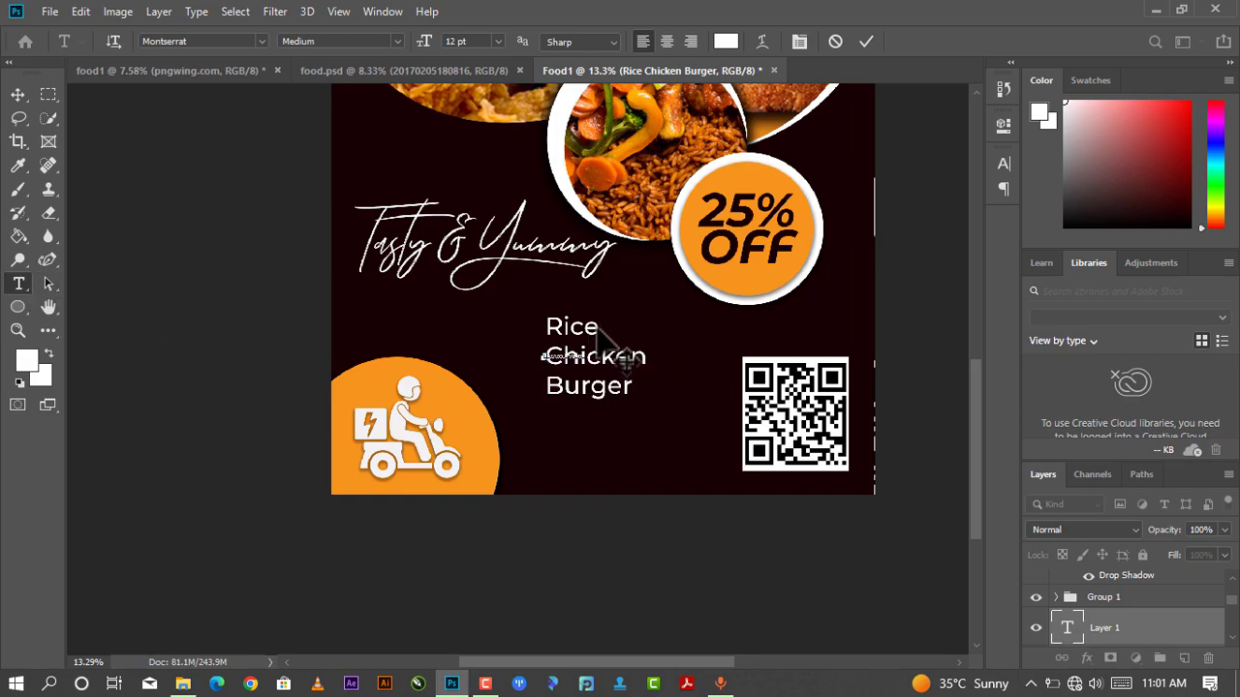
left_click(1070, 628)
left_click(554, 356)
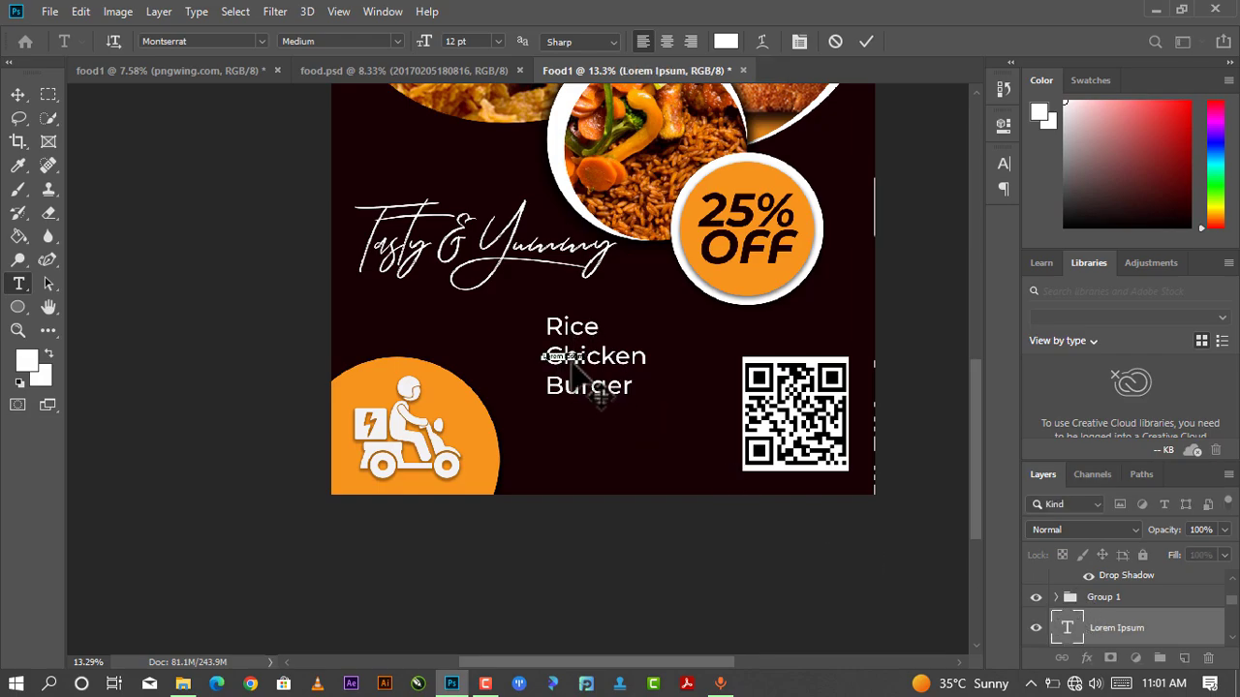
key("ctrl+a")
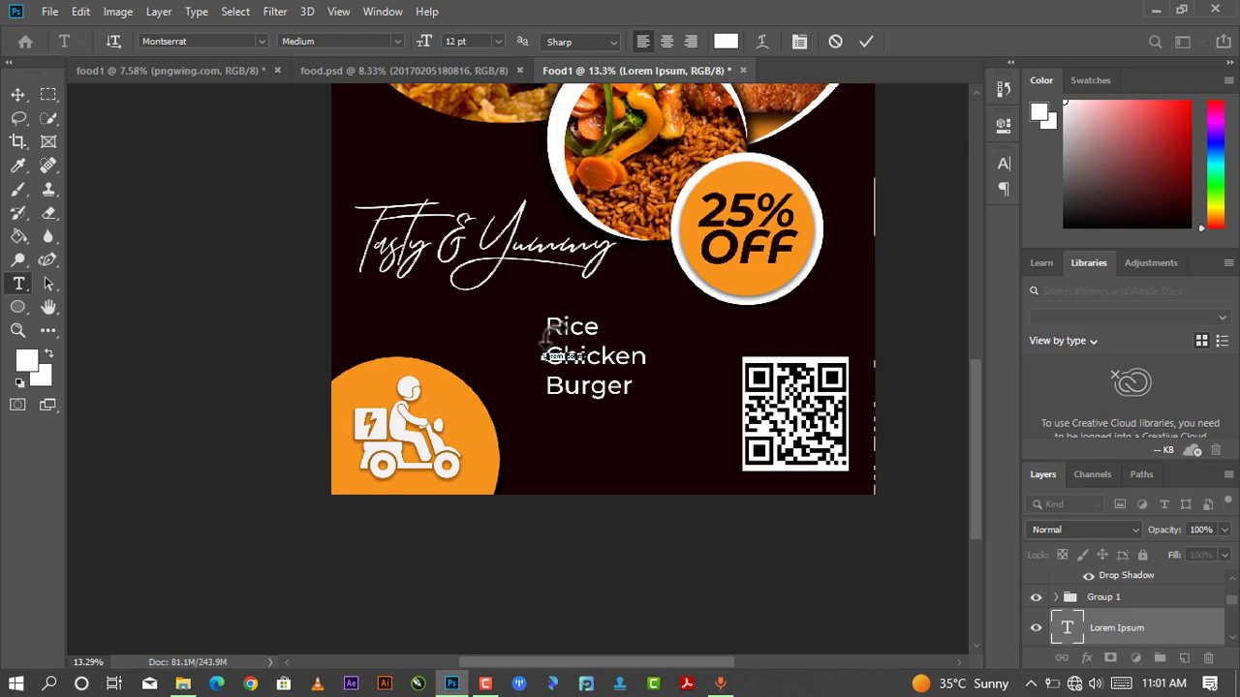
left_click(29, 96)
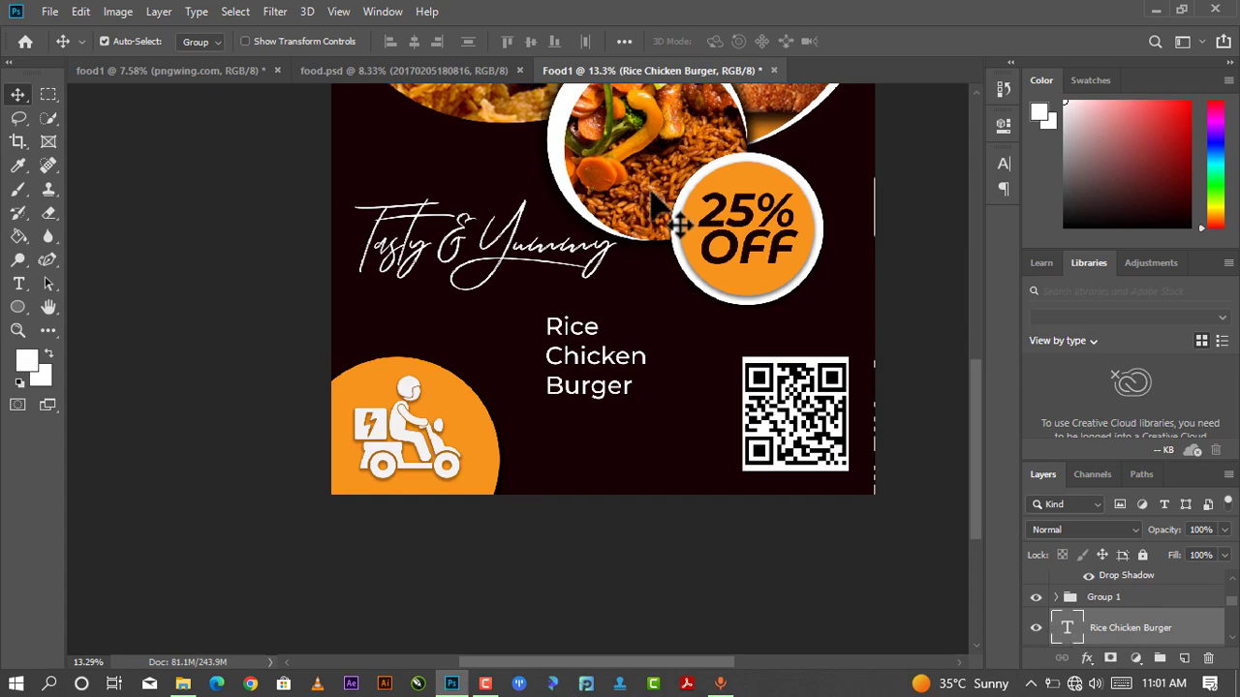
- Join Rice, Chicken and Burger onto a single line and commit the edit
double_click(574, 363)
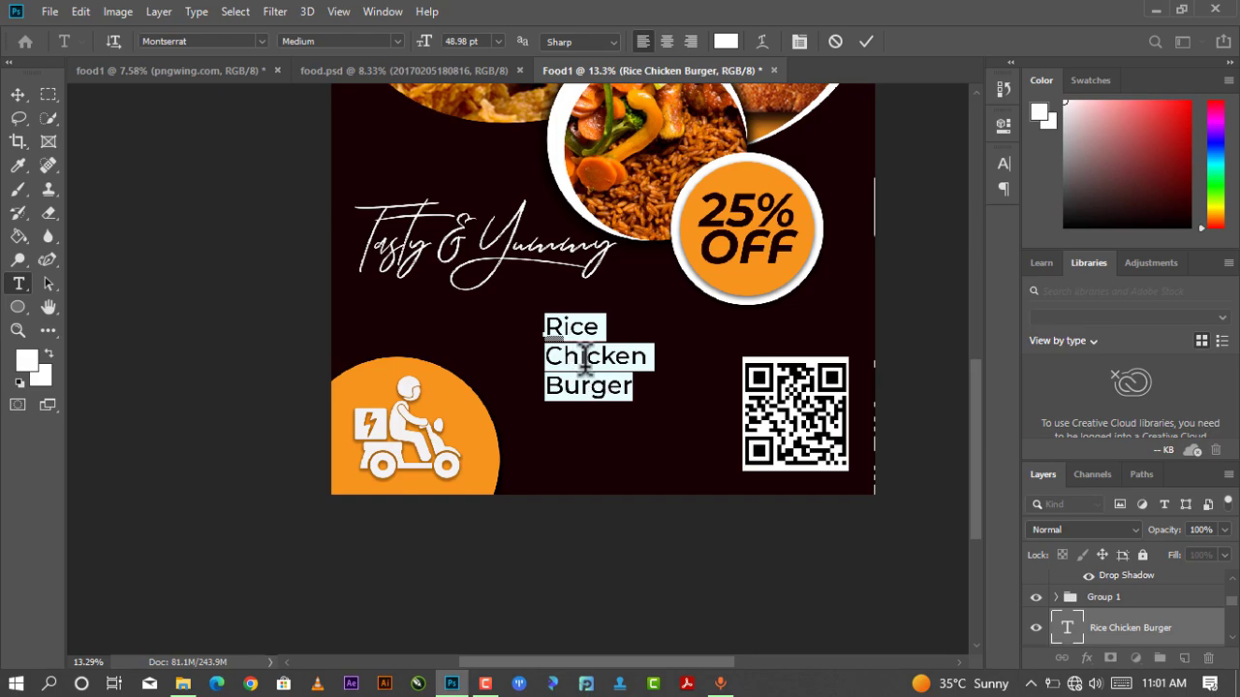
left_click(547, 359)
key("BackSpace")
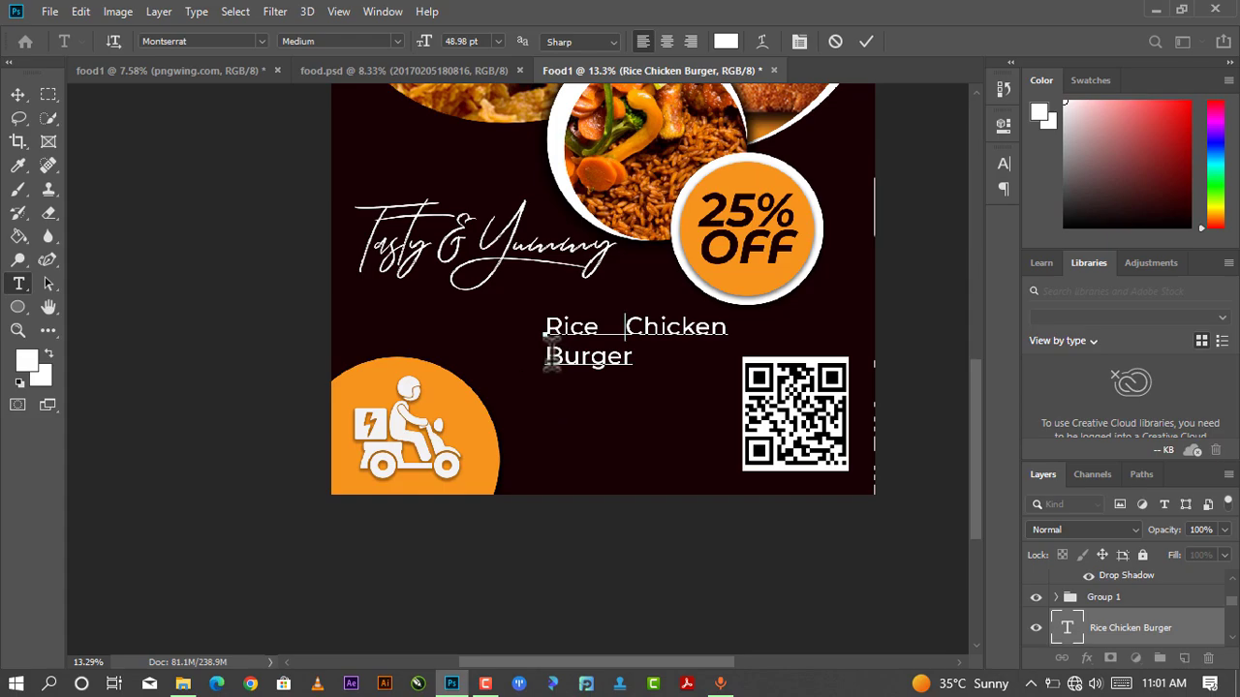
key("Delete")
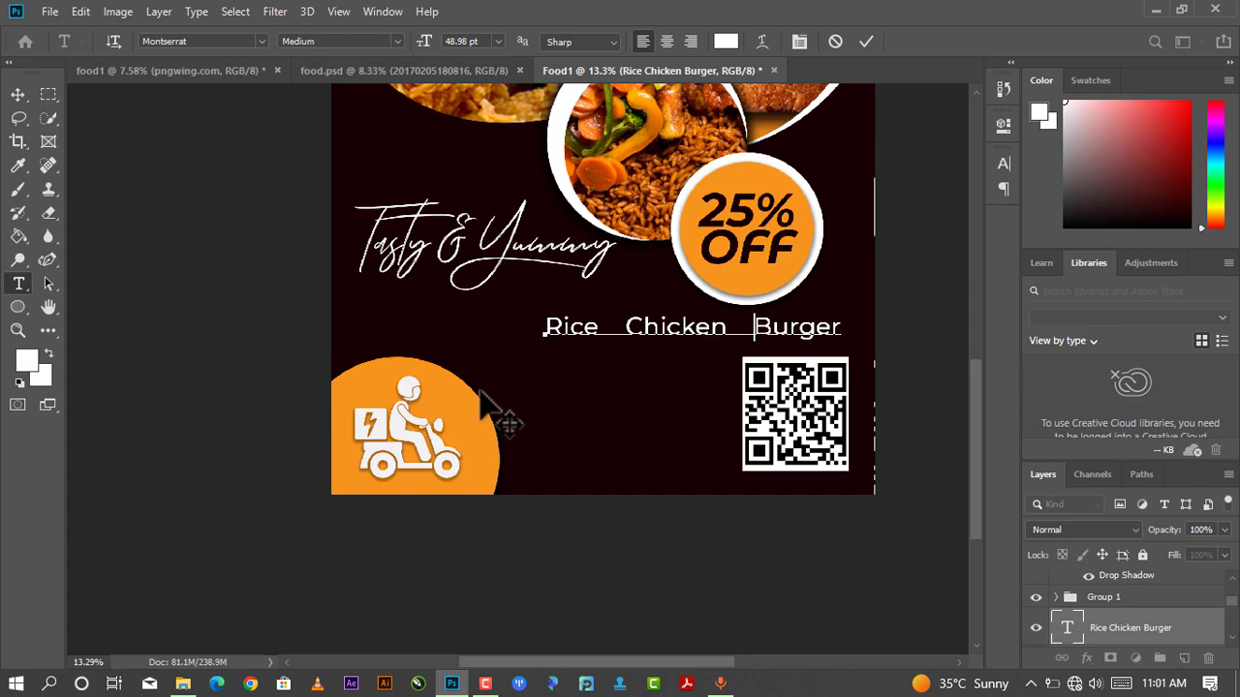
left_click(863, 41)
key("v")
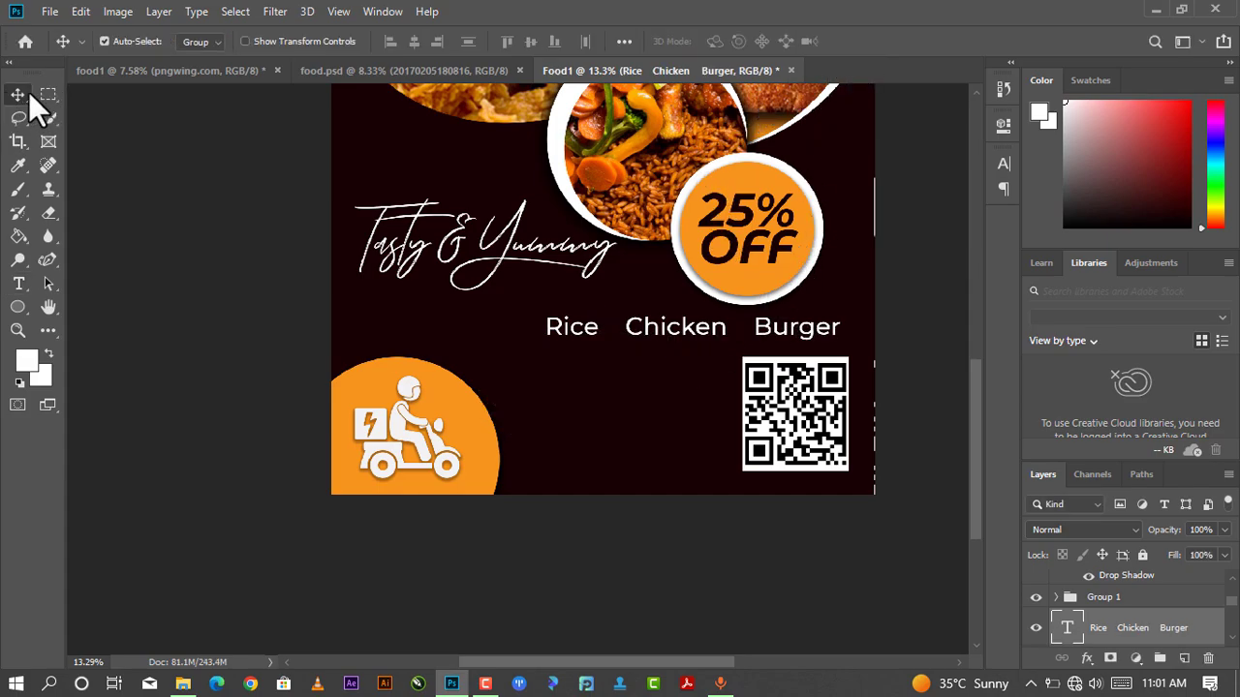
- Narrow the line to about 86% width and center it under Tasty & Yummy
key("ctrl")
key("ctrl+t")
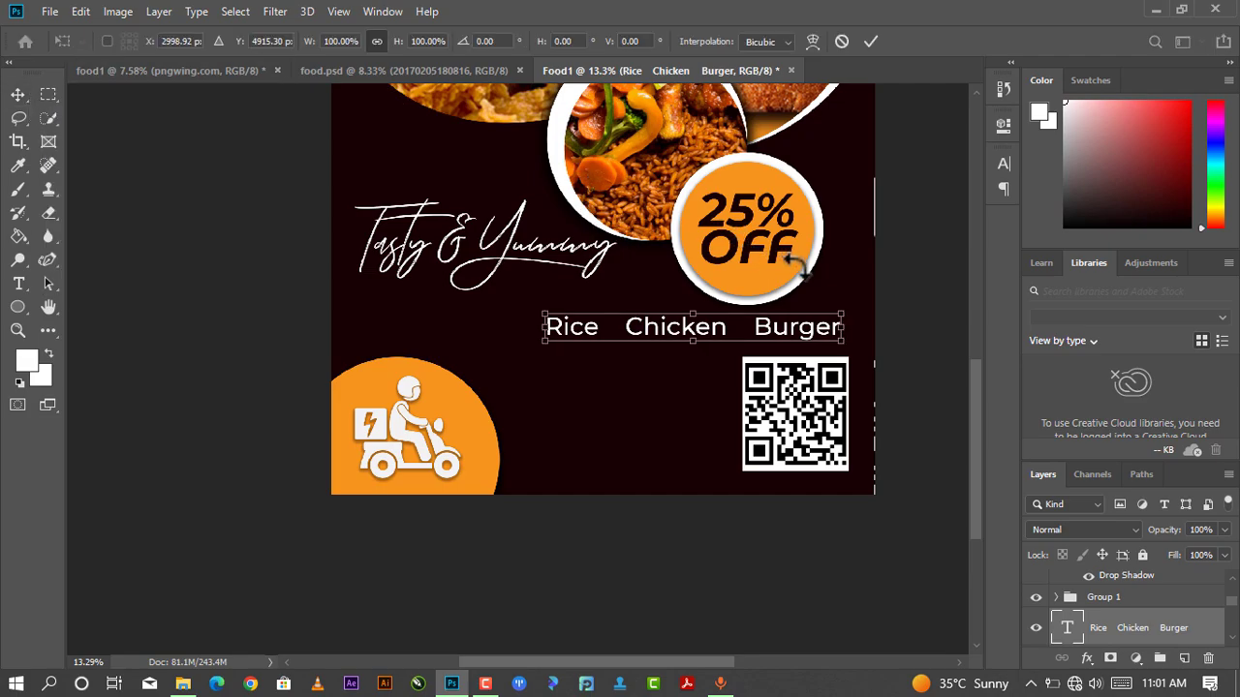
left_click_drag(830, 312, 800, 320)
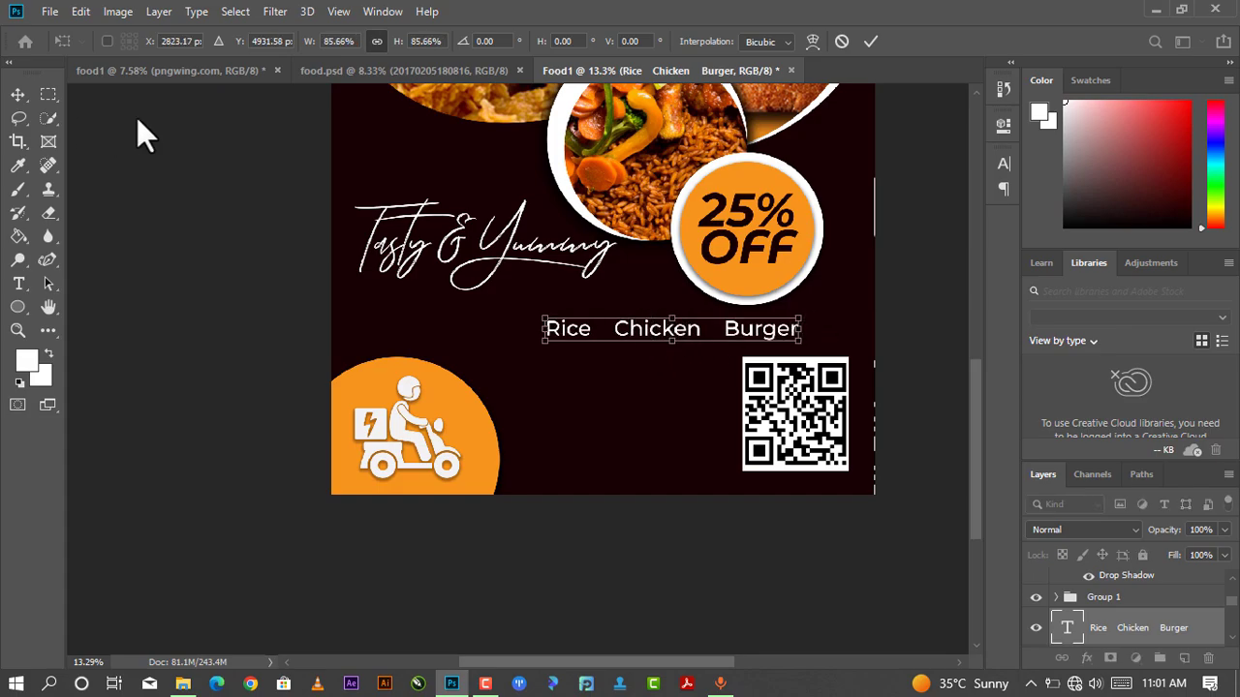
left_click(870, 41)
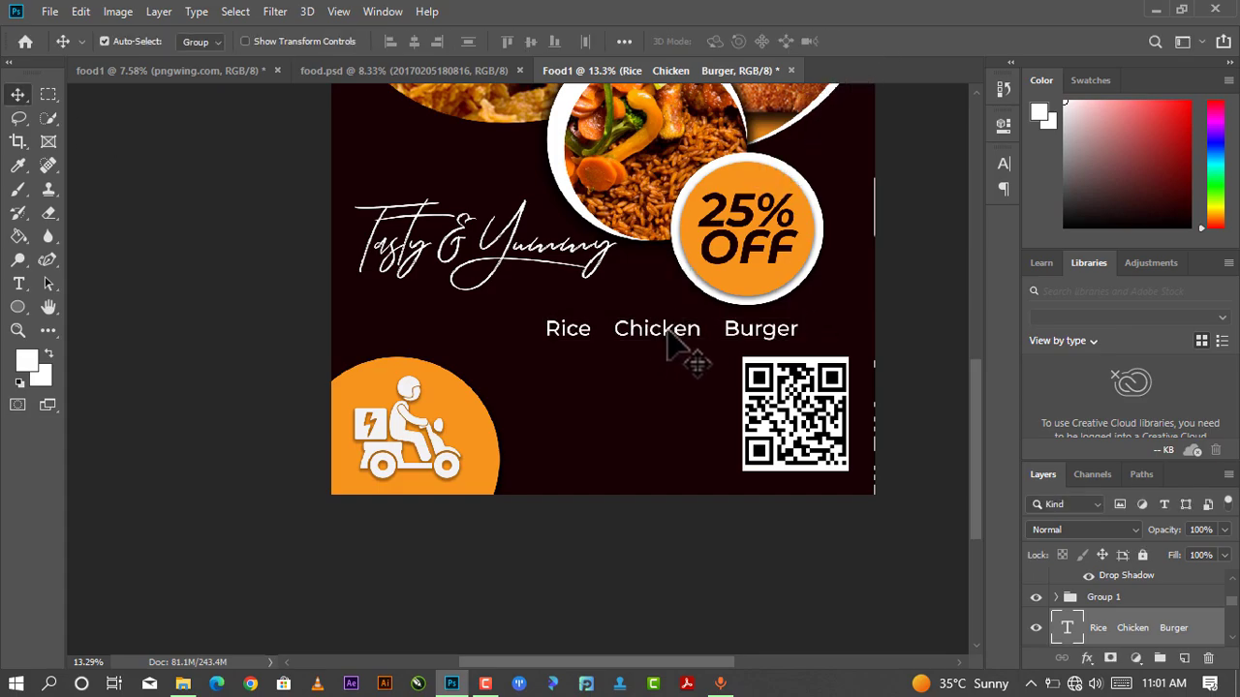
left_click_drag(627, 327, 589, 322)
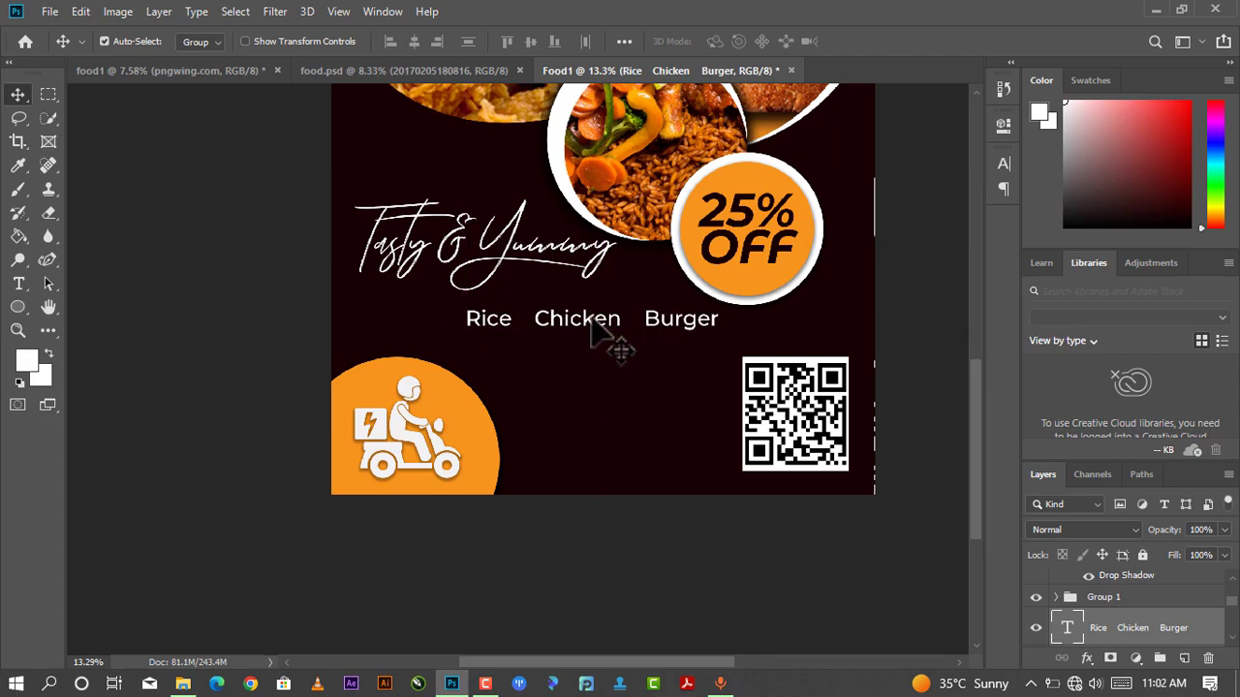
- Color the Rice Chicken Burger text deep gold #aa8801
key("t")
double_click(595, 321)
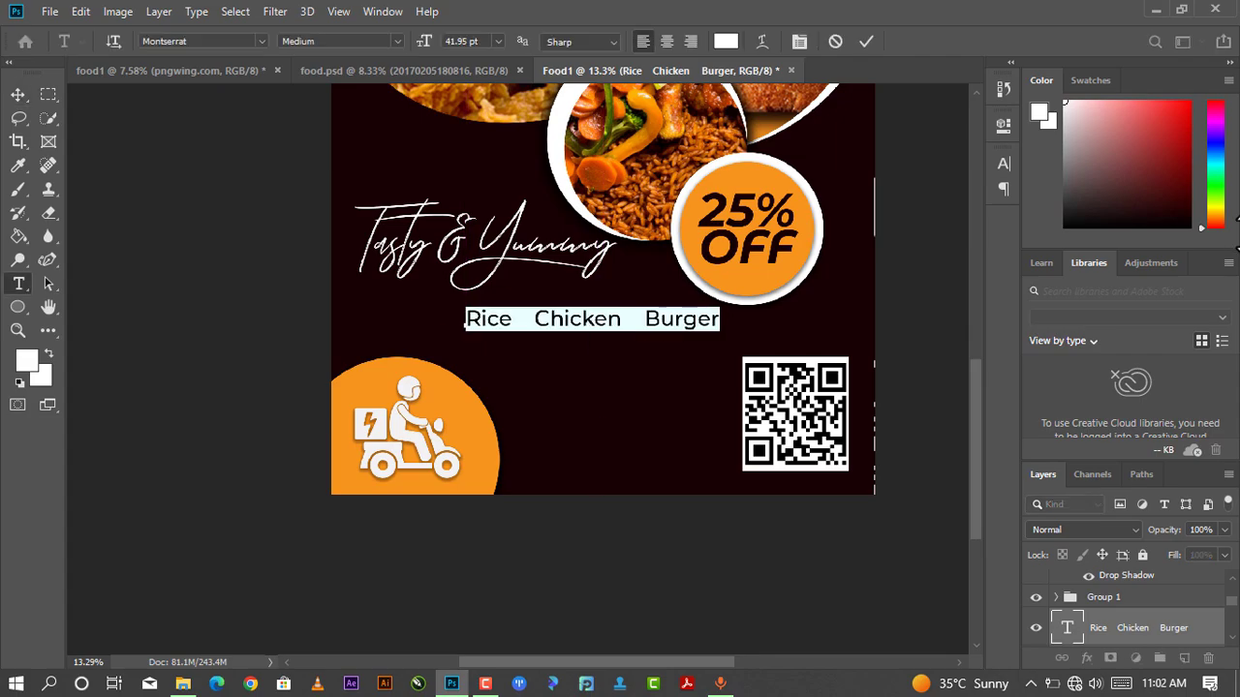
left_click(1003, 124)
left_click(828, 247)
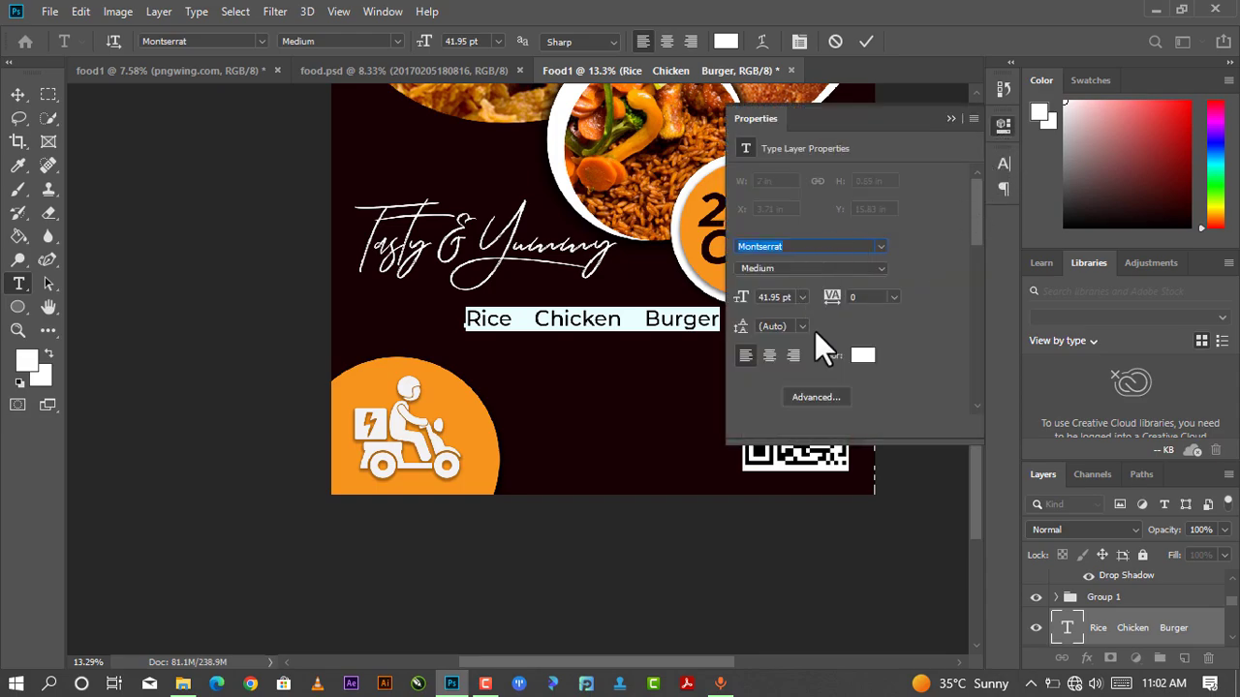
left_click(862, 355)
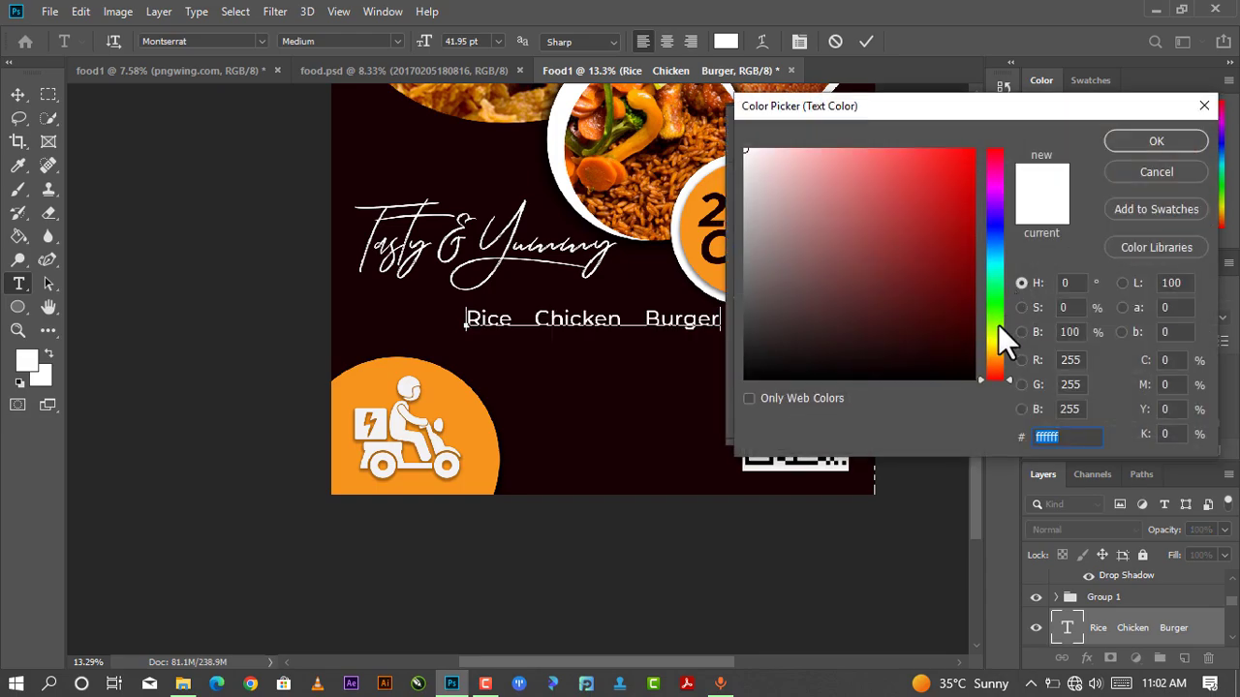
left_click(997, 348)
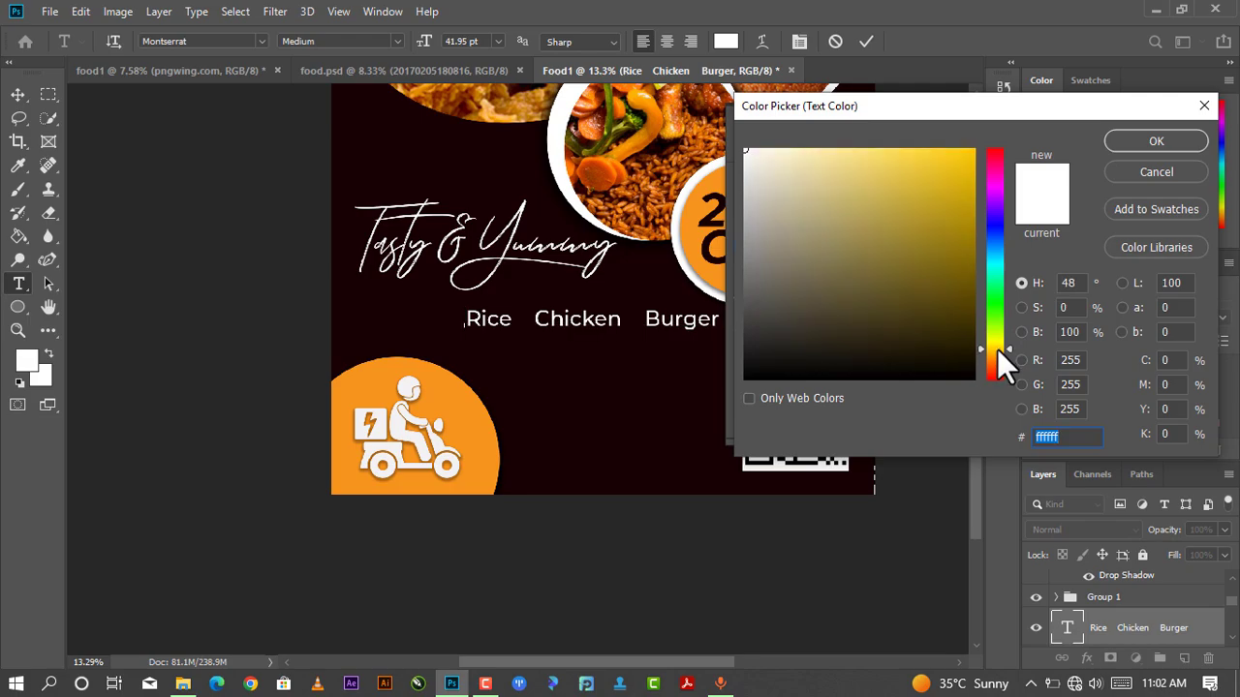
left_click(969, 206)
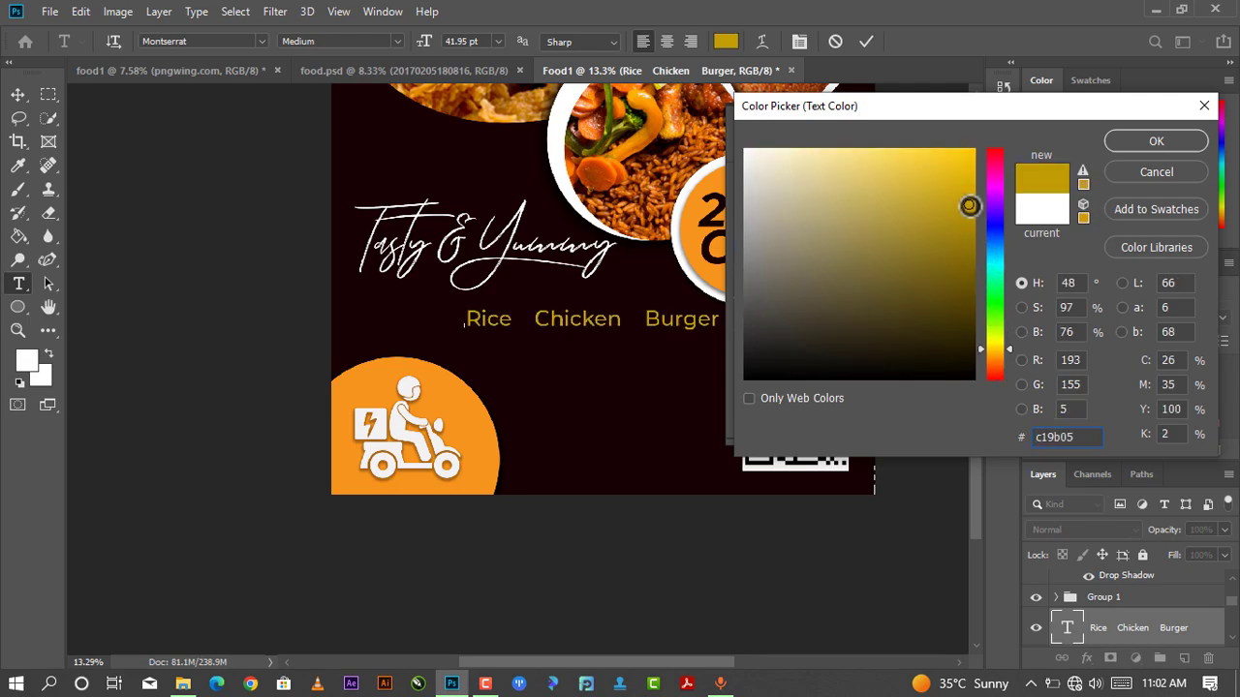
left_click(971, 194)
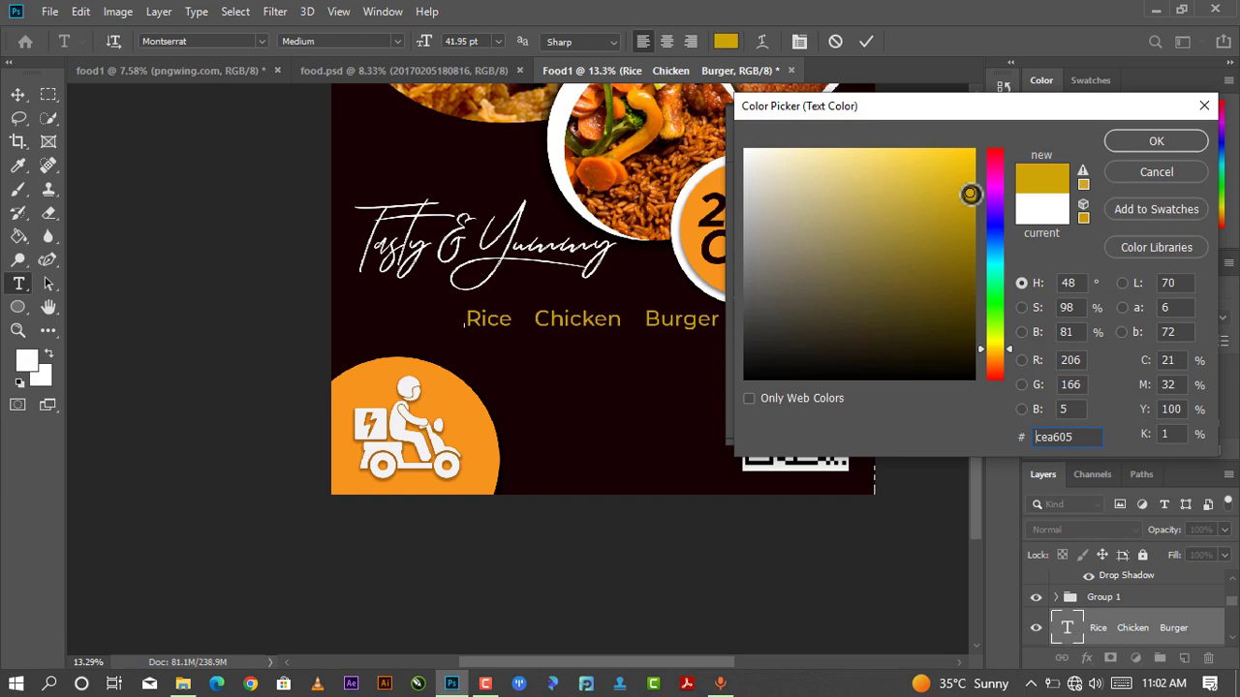
left_click(971, 226)
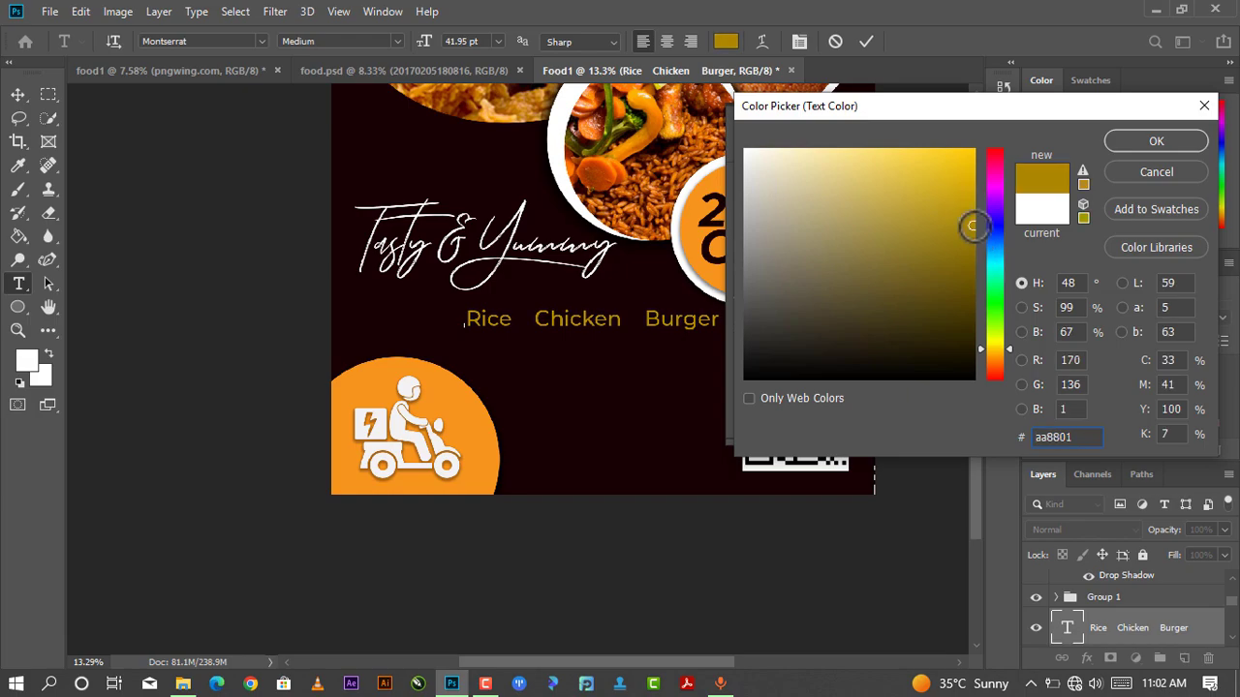
left_click(1124, 142)
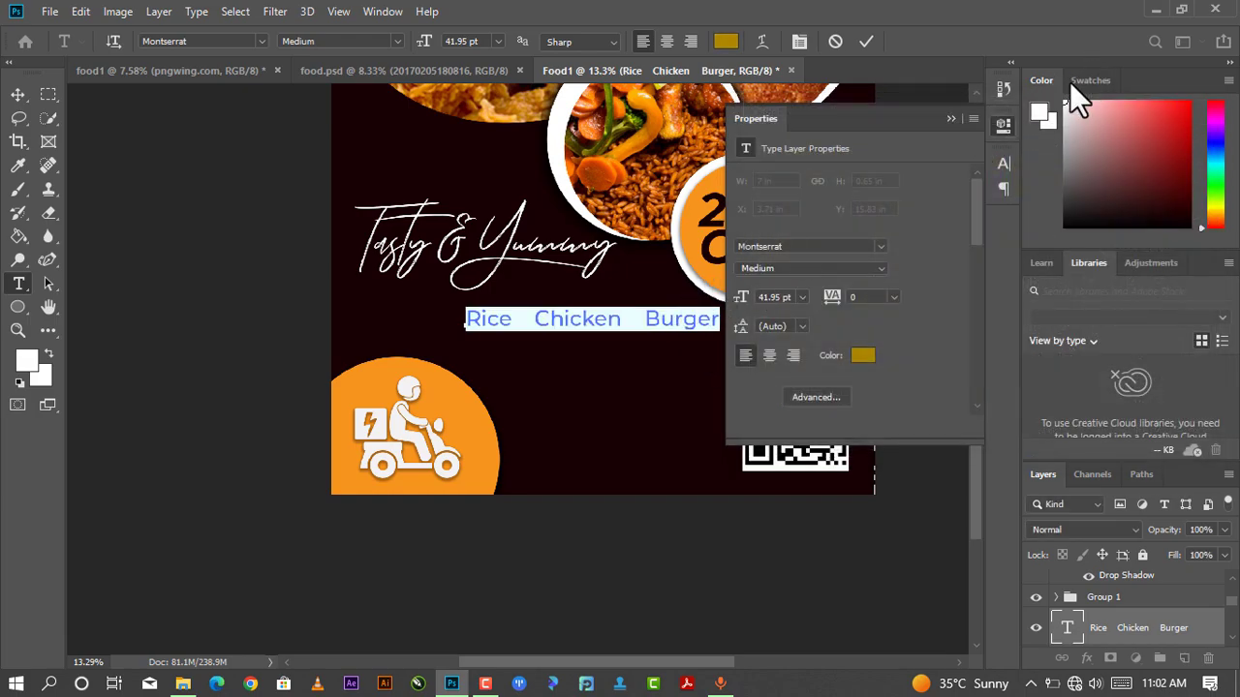
- Nudge the gold text line into its final spot under the script title
left_click(949, 118)
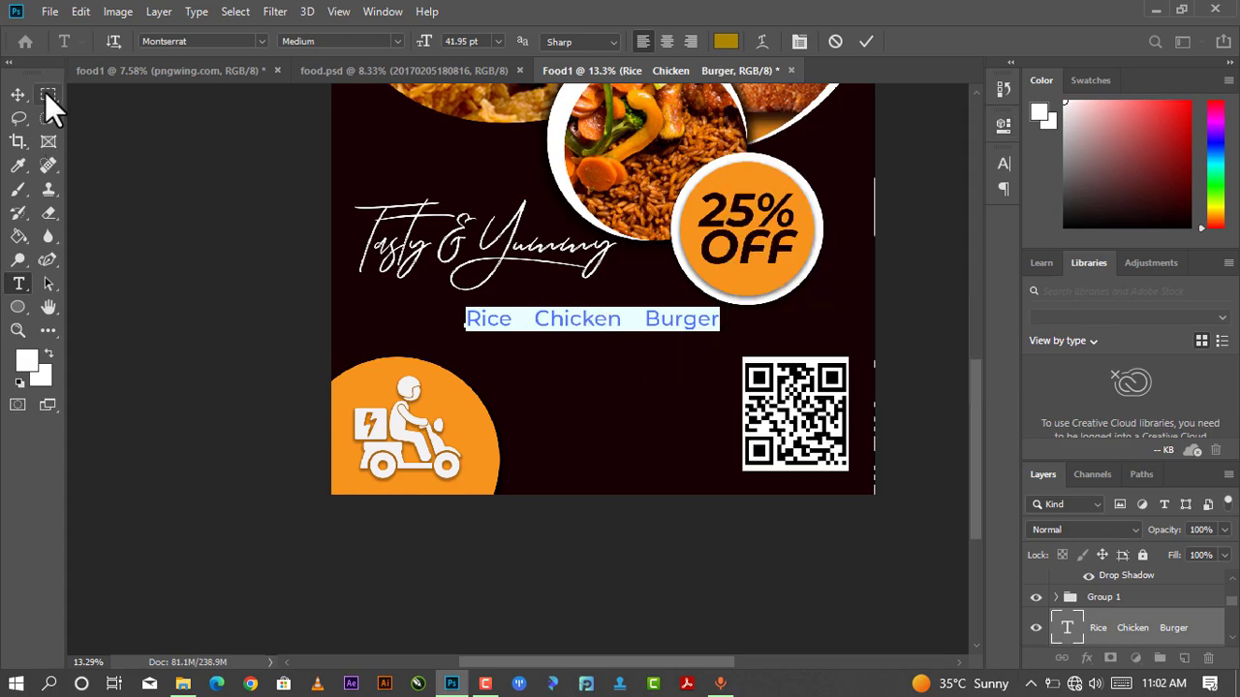
left_click(19, 94)
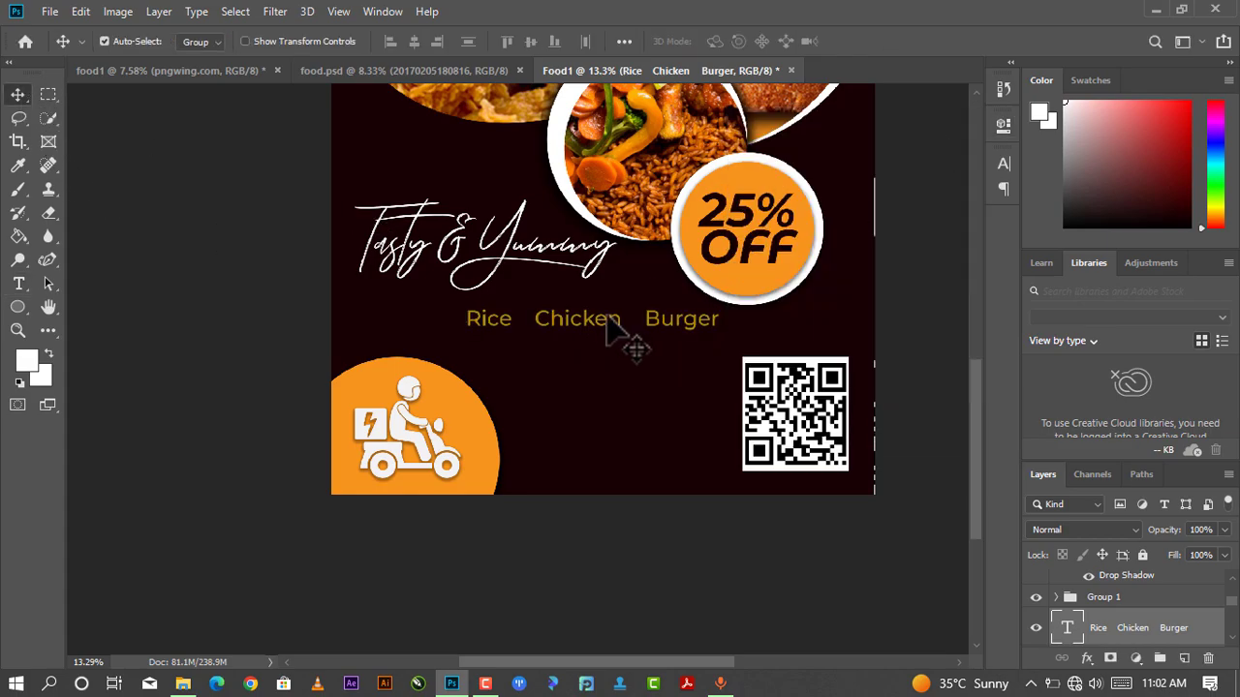
mouse_move(623, 335)
left_mouse_down()
mouse_move(594, 319)
mouse_move(605, 320)
left_mouse_up()
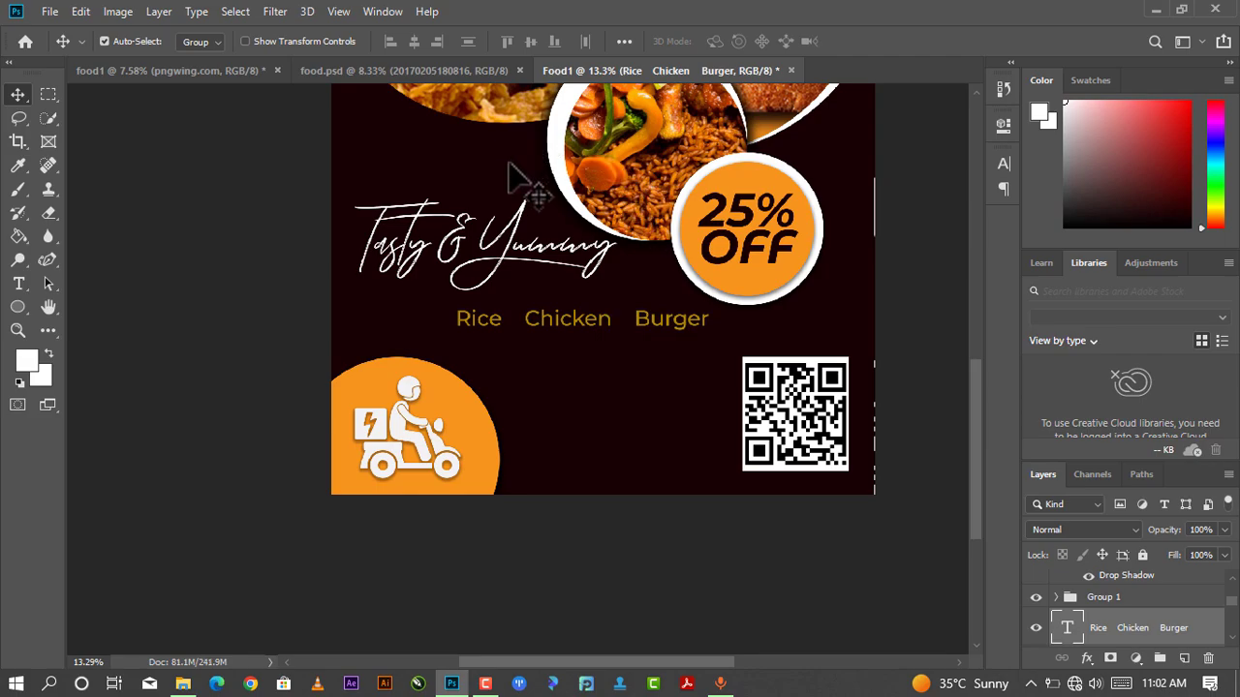
left_click_drag(600, 330, 606, 330)
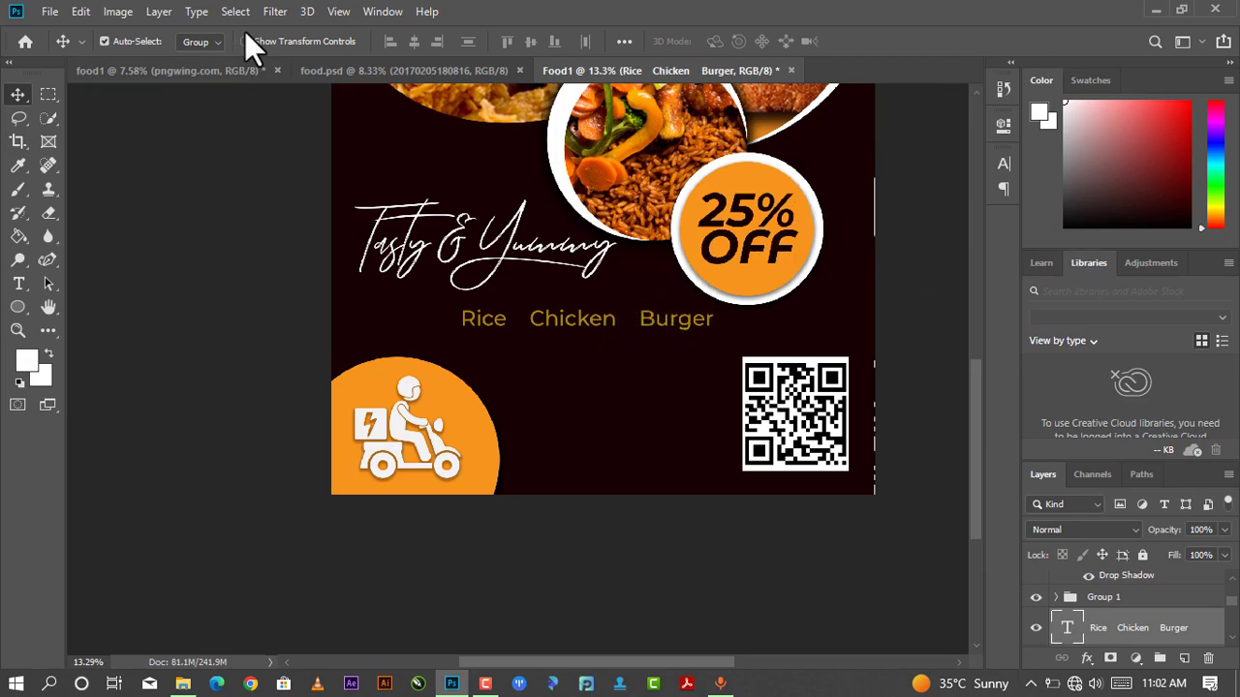
left_click(183, 684)
- Place the red location pin image and shrink it to about 11.75% beside the scooter circle
mouse_move(159, 124)
left_mouse_down()
mouse_move(454, 692)
mouse_move(563, 412)
left_mouse_up()
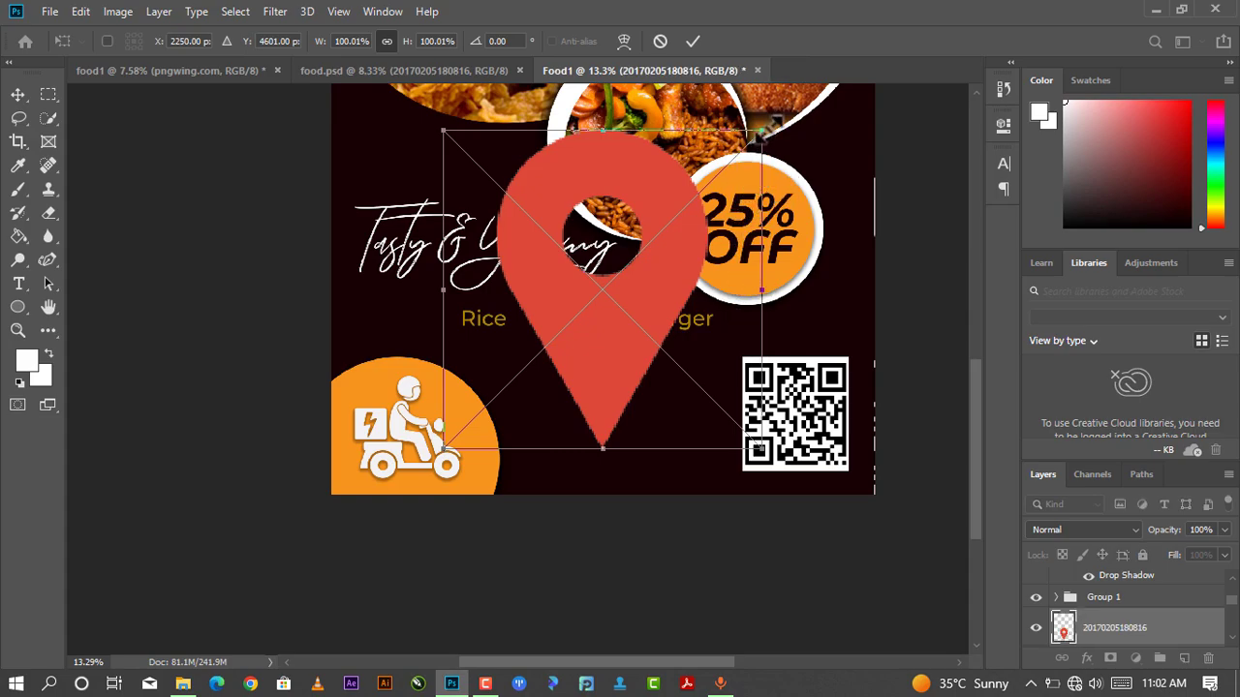
mouse_move(769, 117)
left_mouse_down()
mouse_move(531, 380)
mouse_move(503, 393)
mouse_move(548, 426)
left_mouse_up()
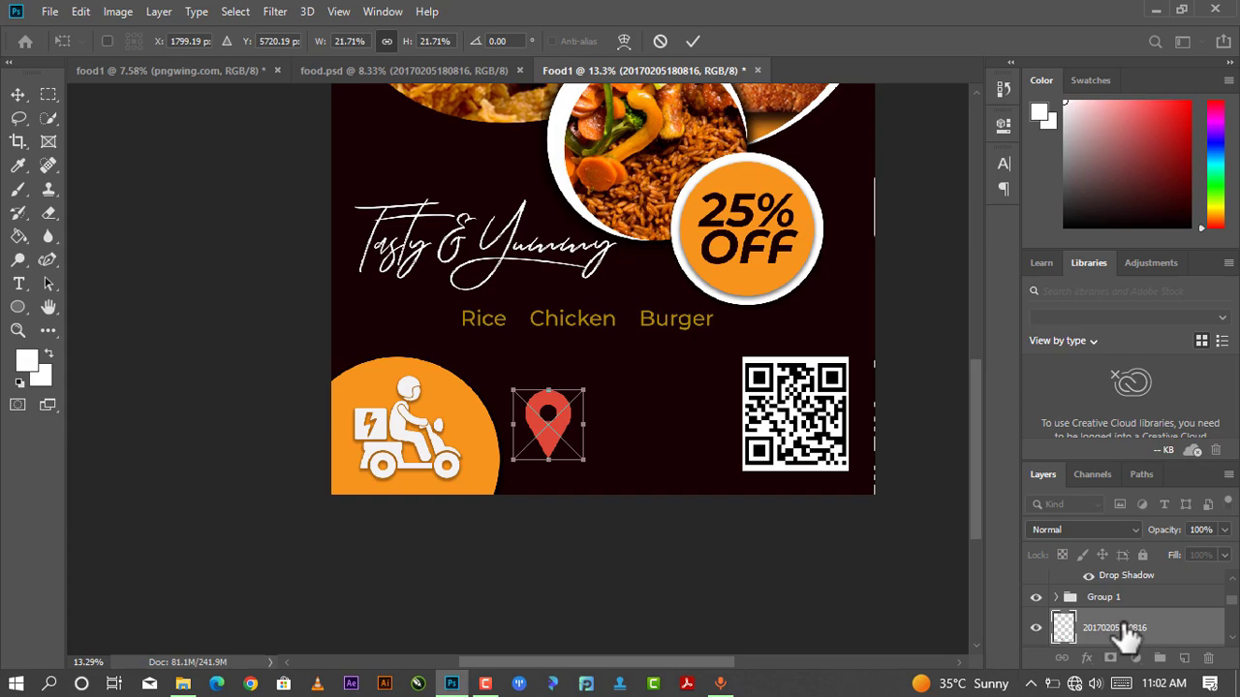
key("Return")
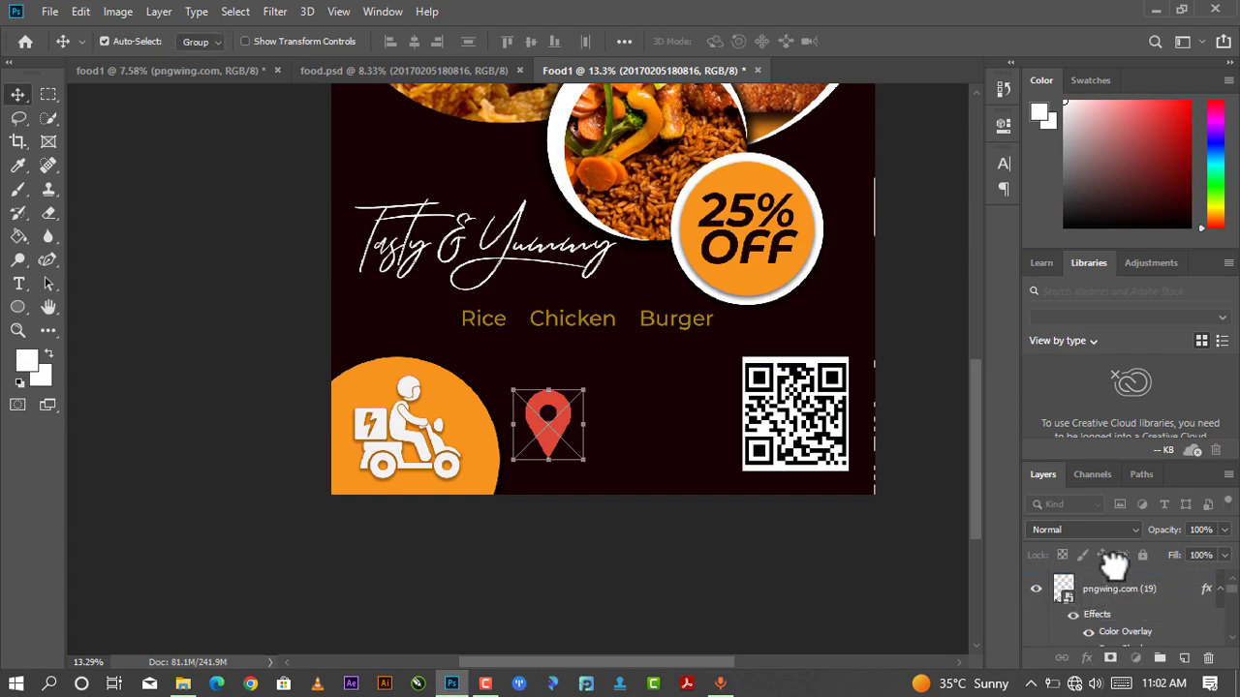
key("ctrl")
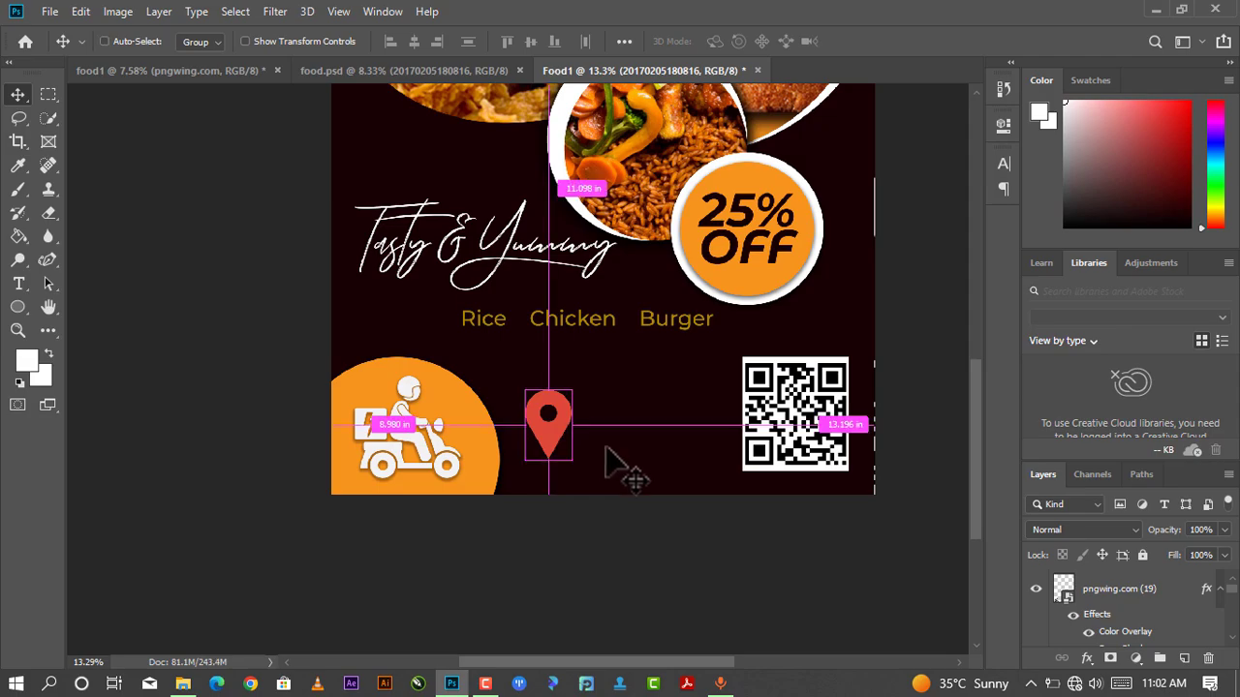
key("ctrl+t")
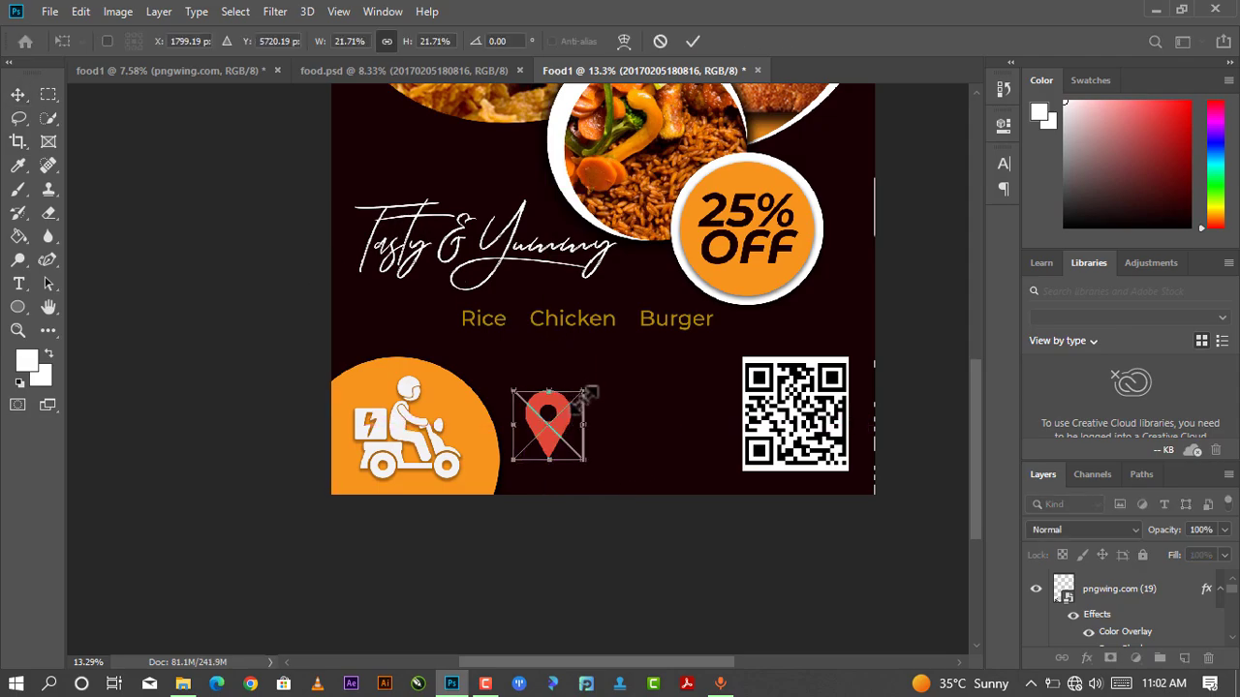
left_click_drag(586, 392, 533, 462)
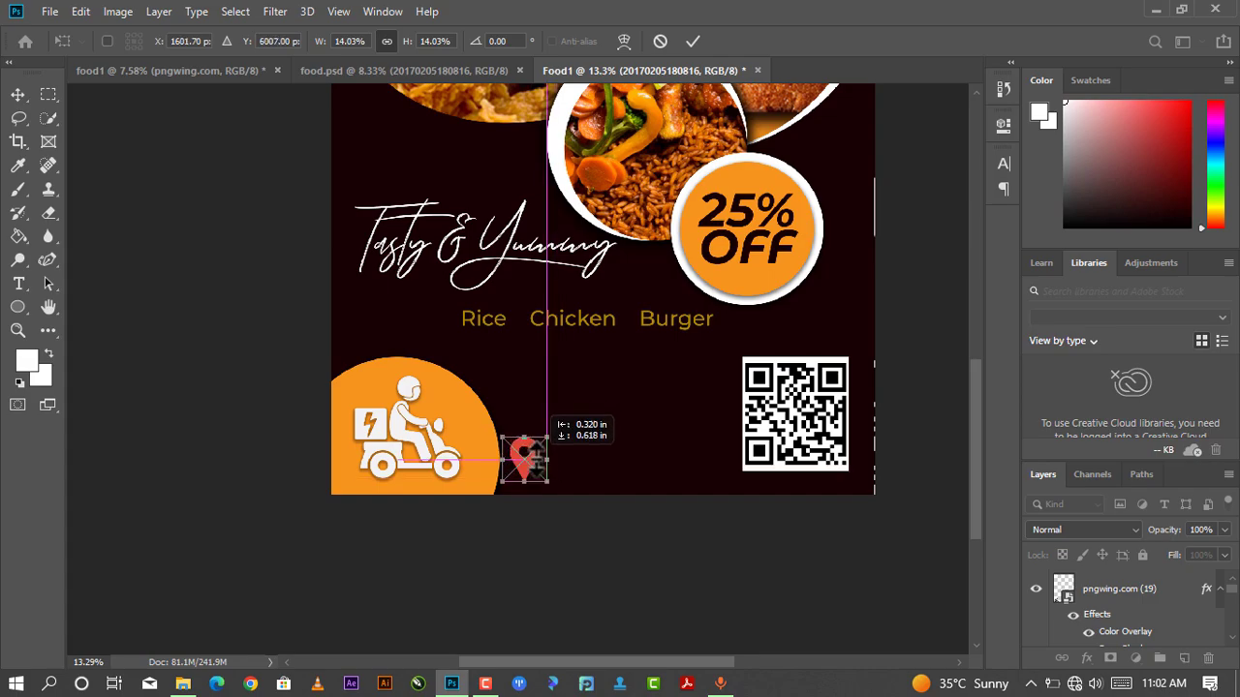
left_click_drag(548, 437, 544, 456)
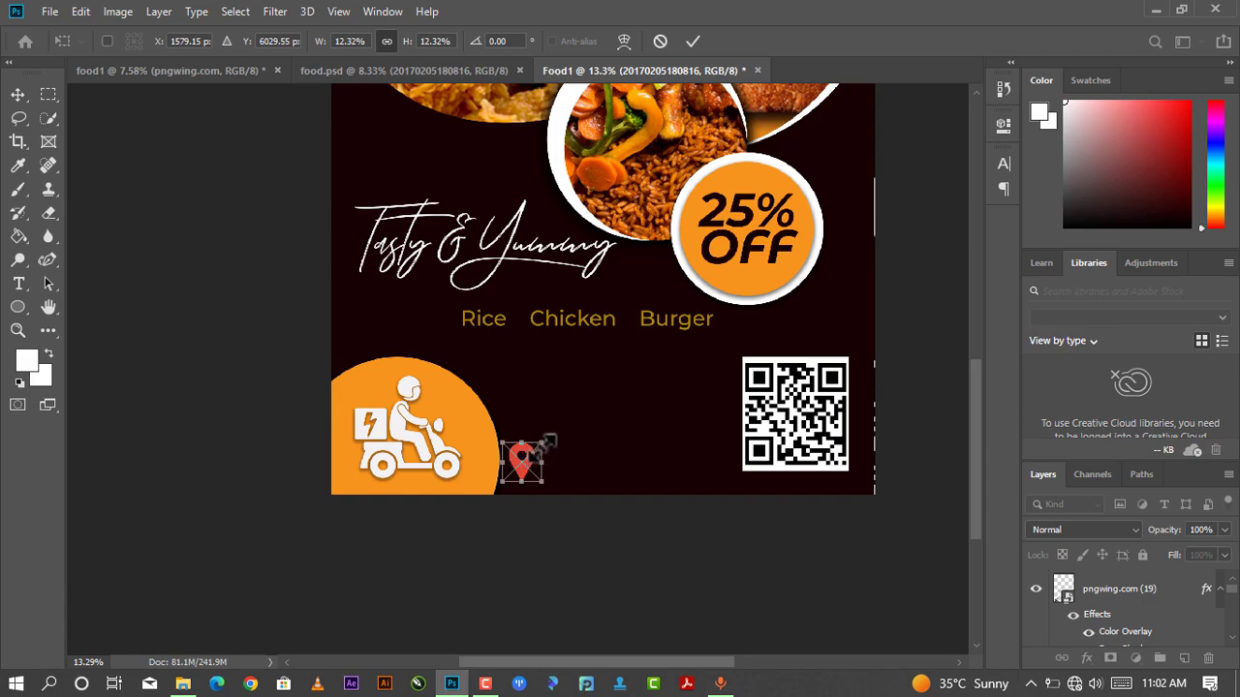
left_click_drag(548, 441, 544, 446)
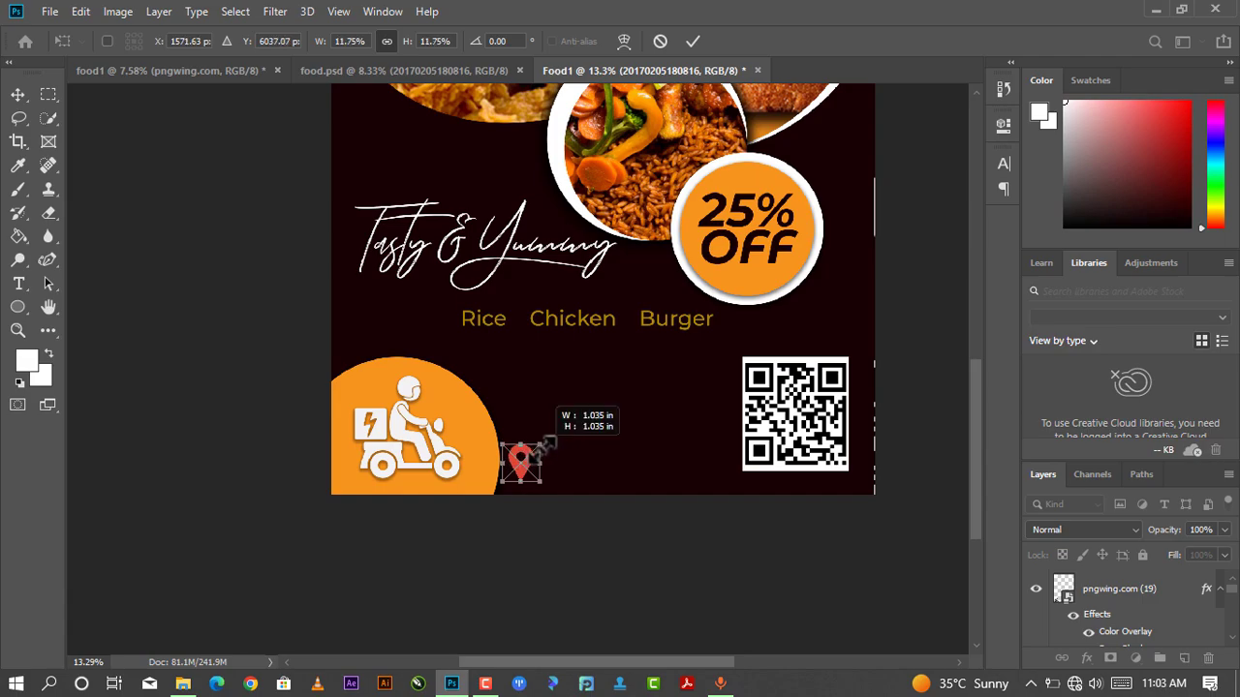
left_click(693, 42)
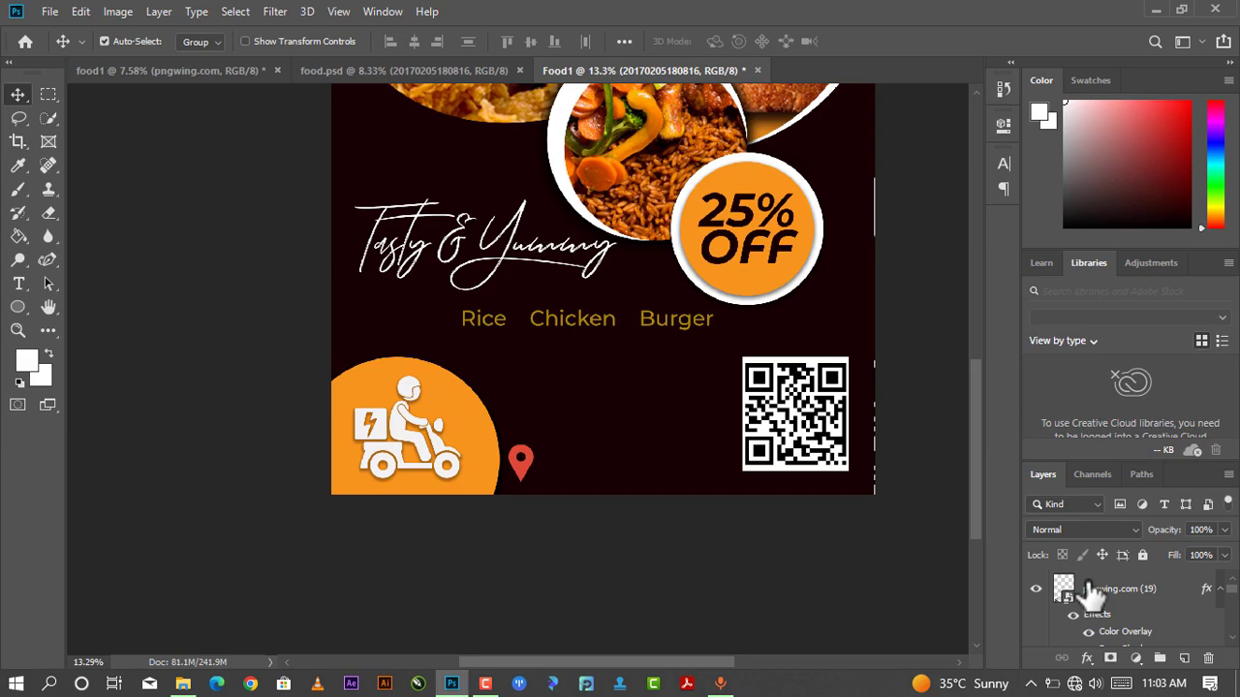
- Review the Color Overlay in the pngwing.com (19) layer's Blending Options, then close it
right_click(1090, 591)
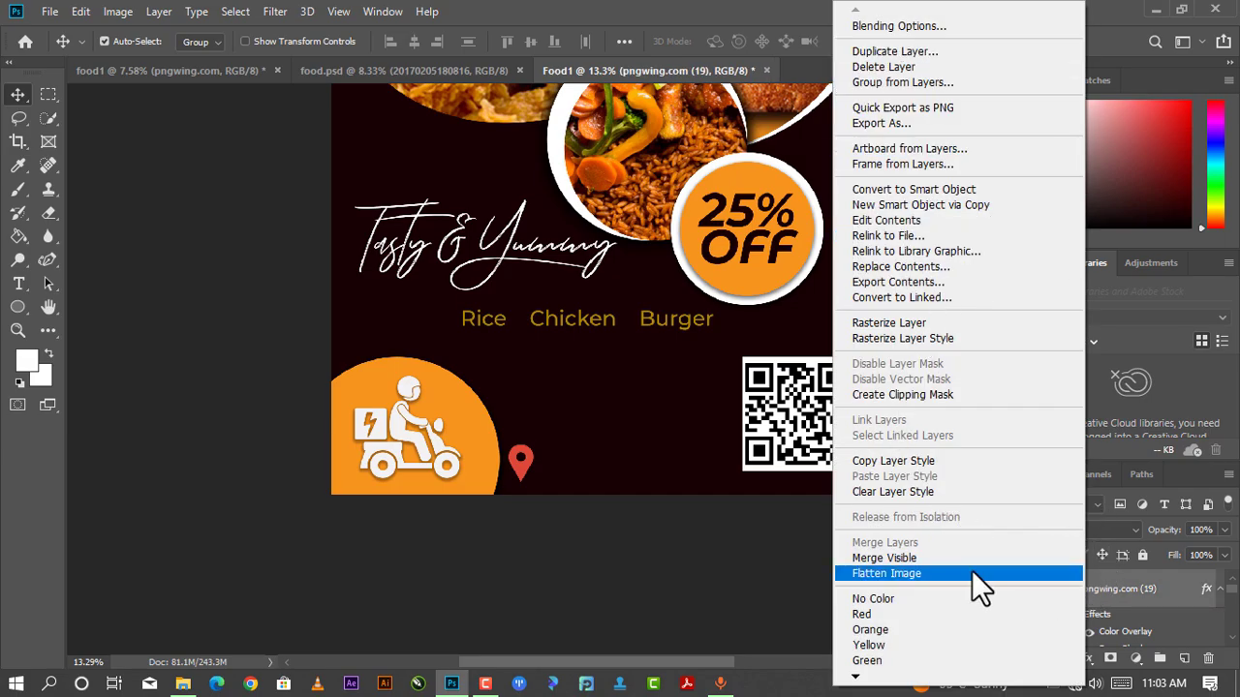
left_click(879, 26)
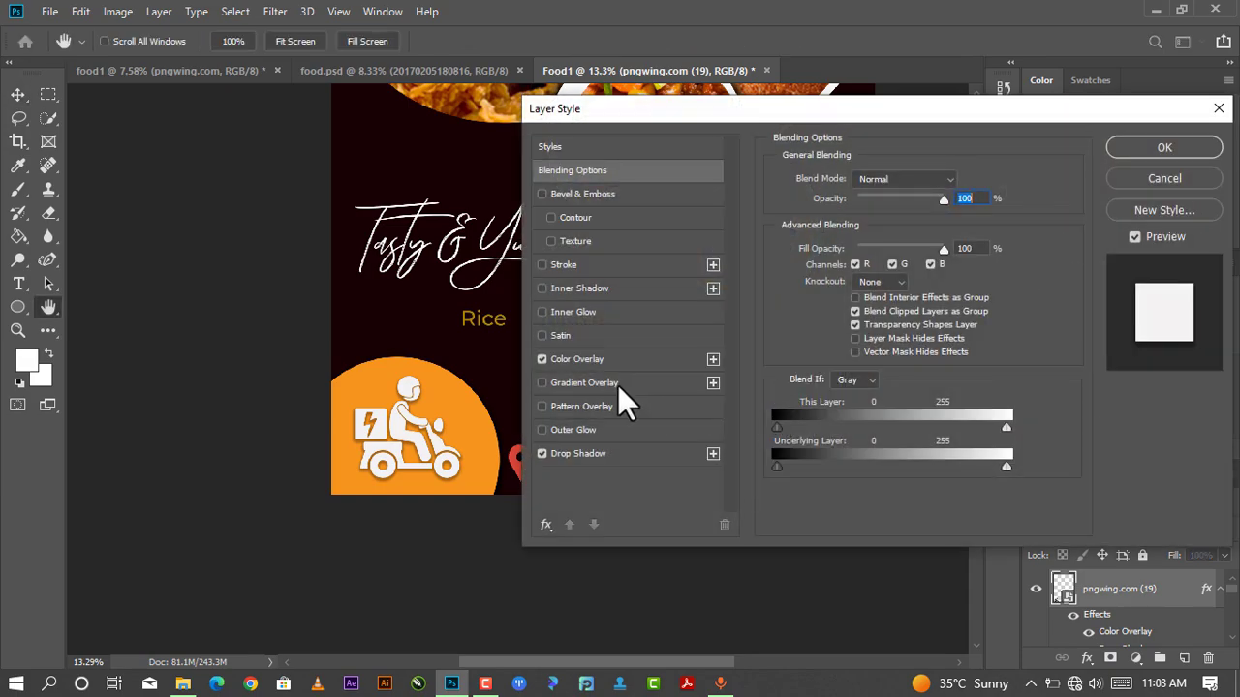
left_click(572, 359)
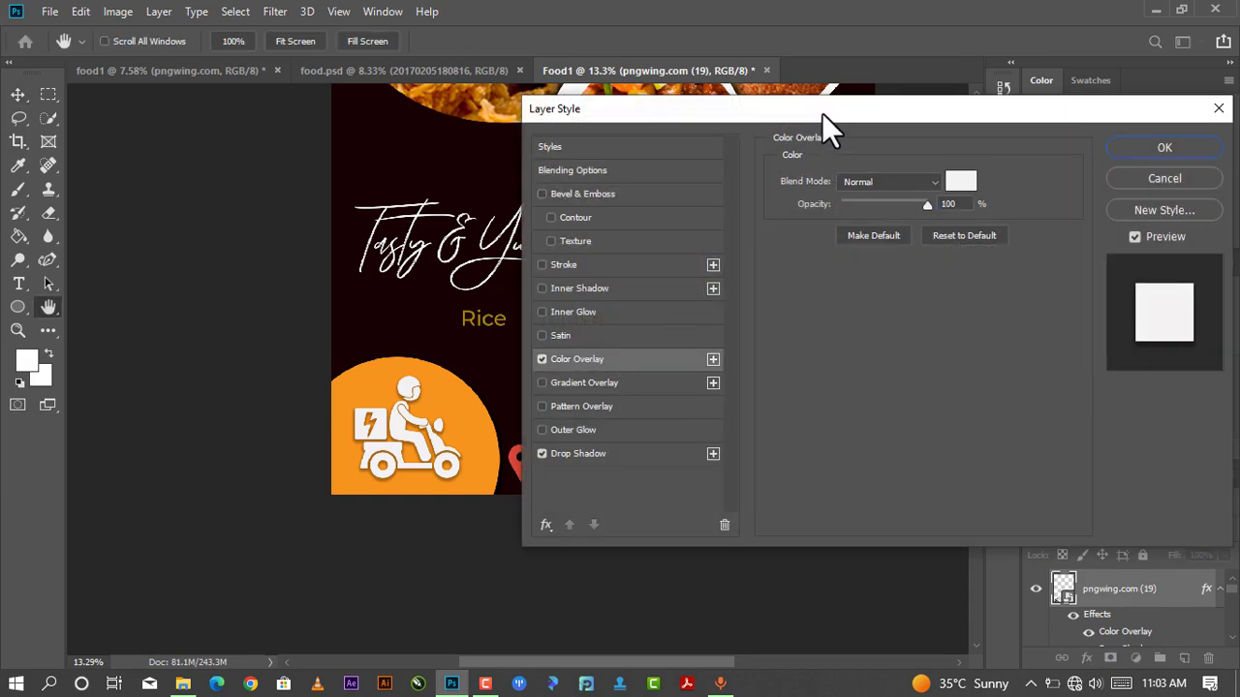
mouse_move(822, 113)
left_mouse_down()
mouse_move(886, 109)
mouse_move(856, 115)
left_mouse_up()
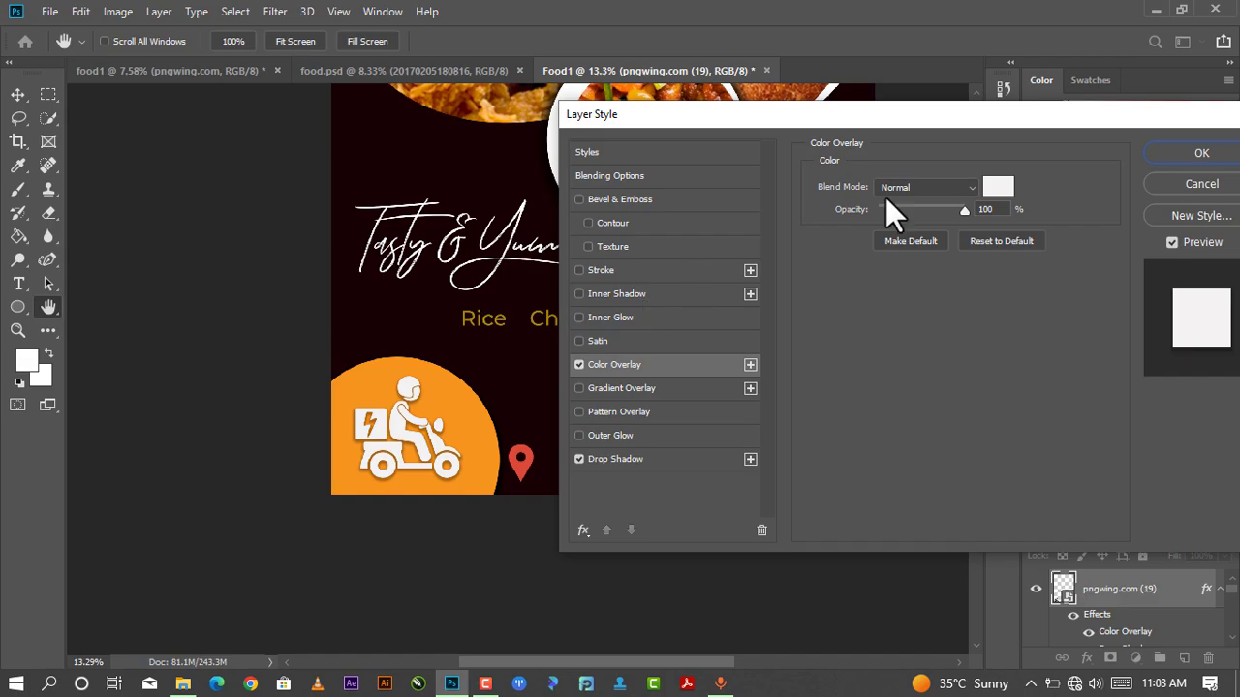
left_click(1199, 155)
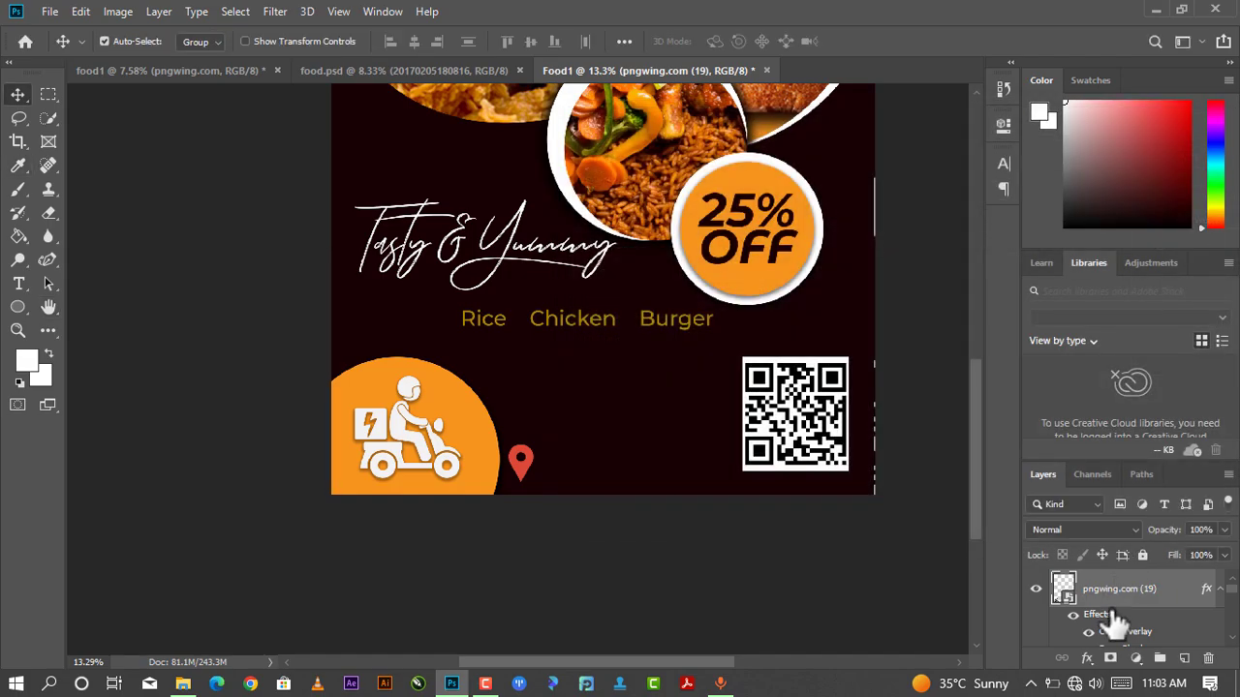
- Apply a white Color Overlay to the location pin layer
scroll(1114, 623, "down", 2)
left_click(1107, 595)
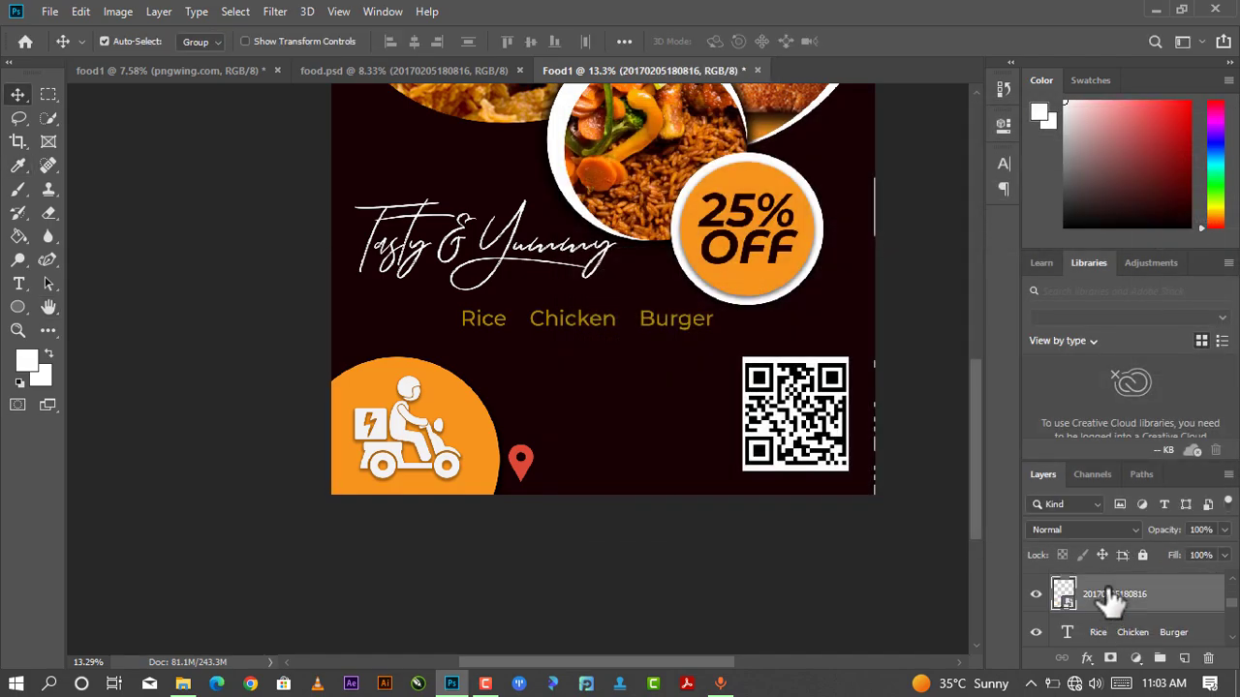
right_click(1107, 595)
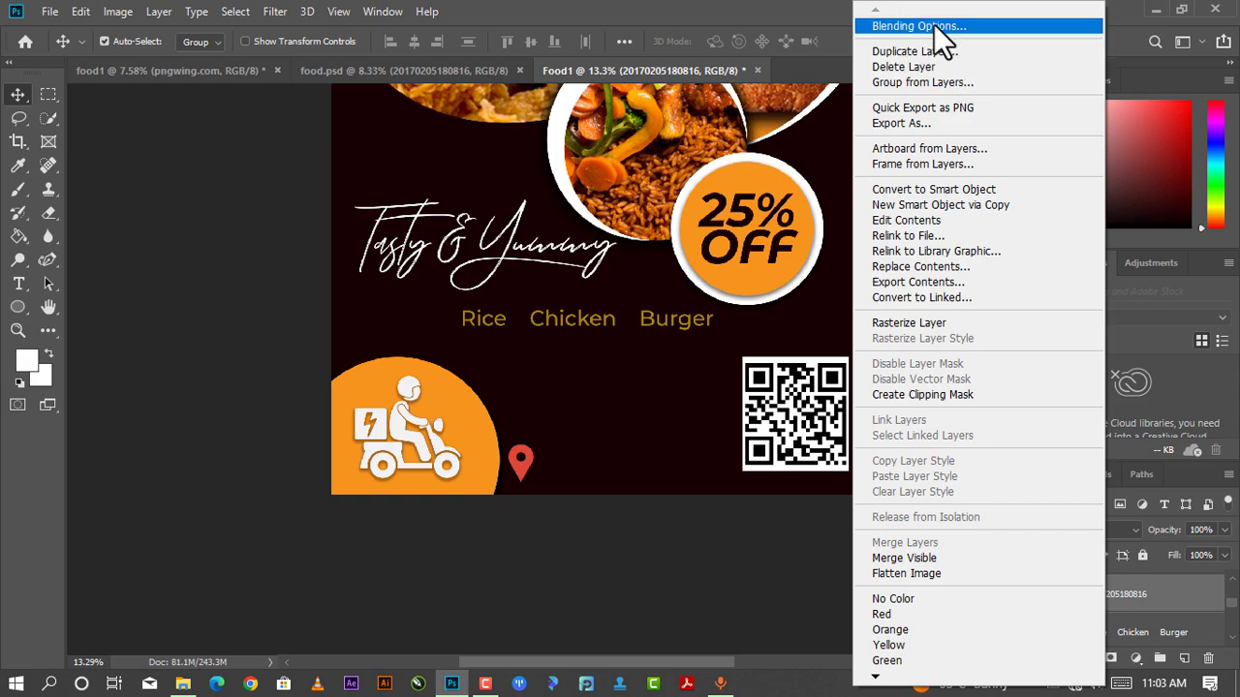
left_click(934, 24)
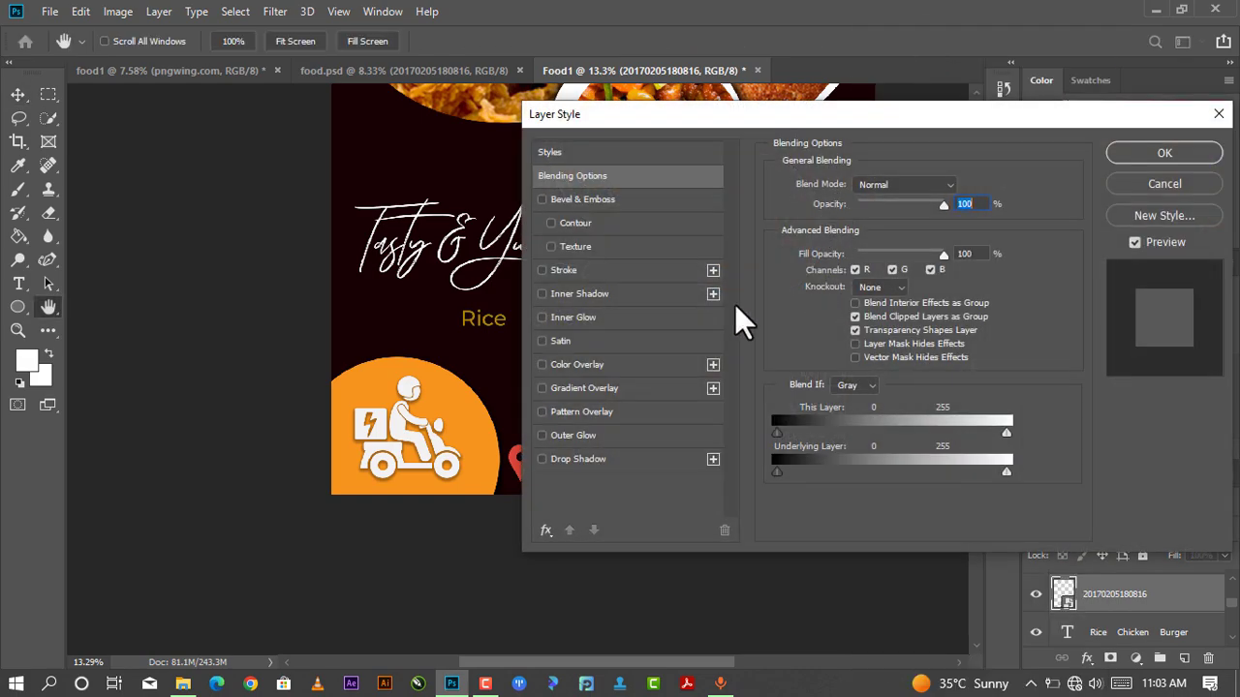
left_click(541, 364)
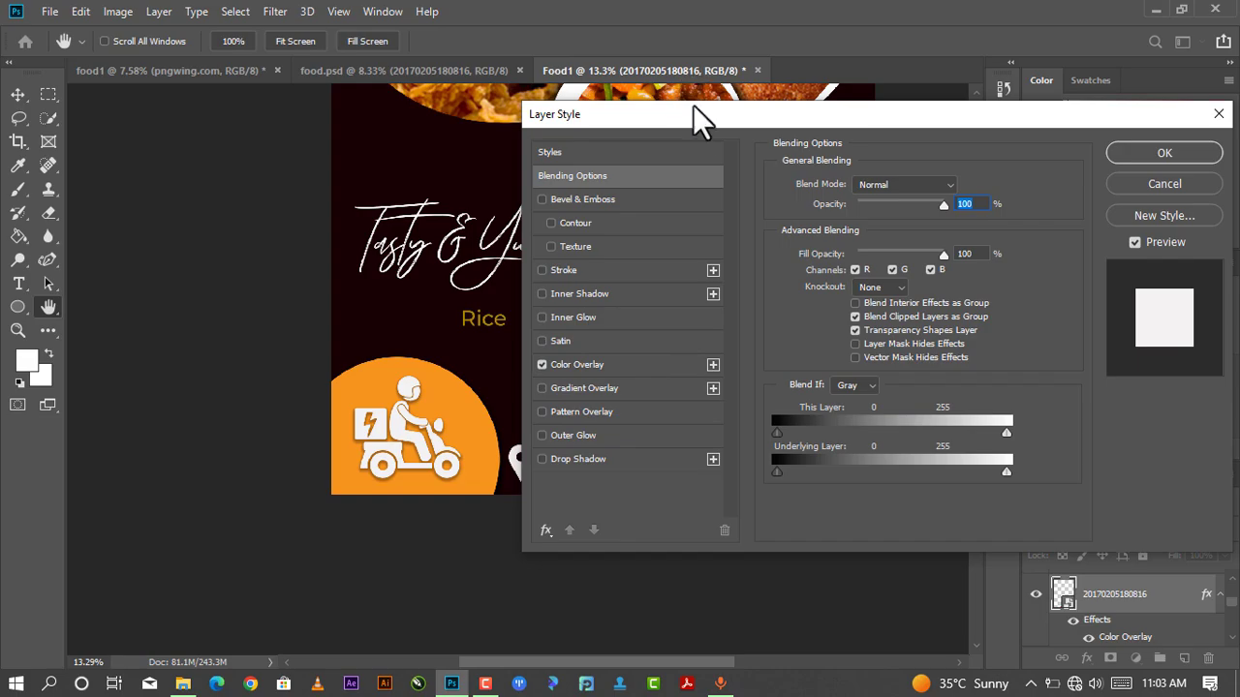
left_click_drag(692, 114, 748, 111)
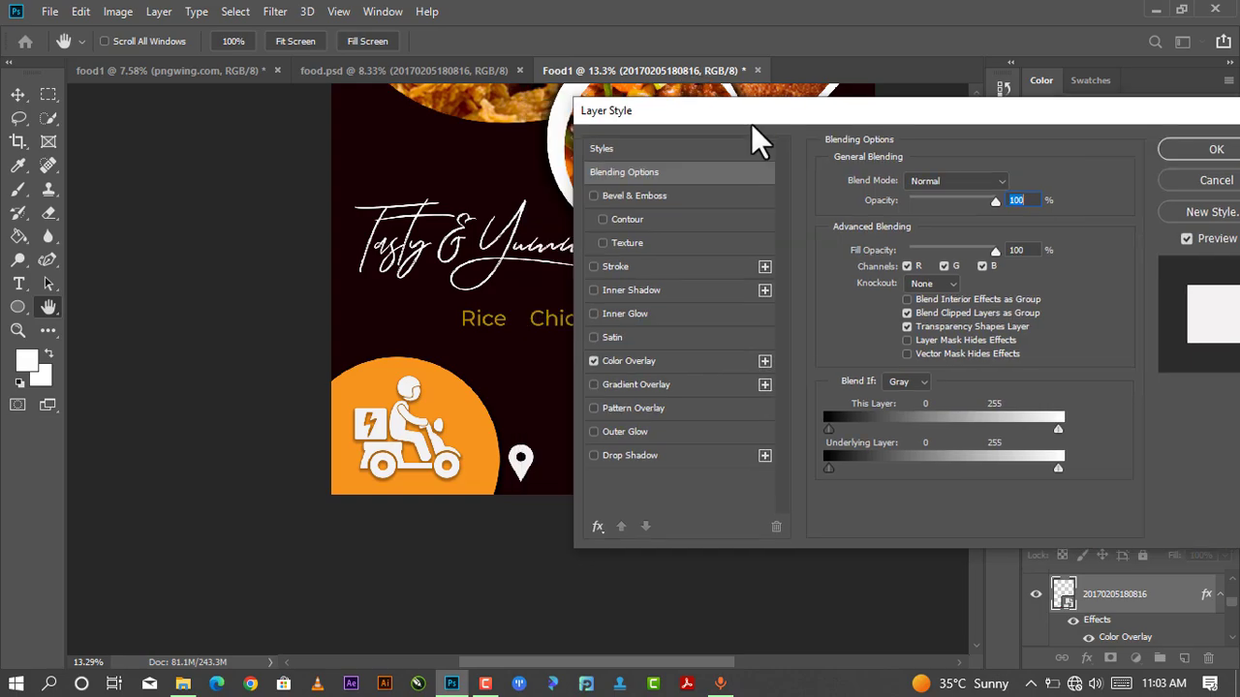
left_click(1190, 152)
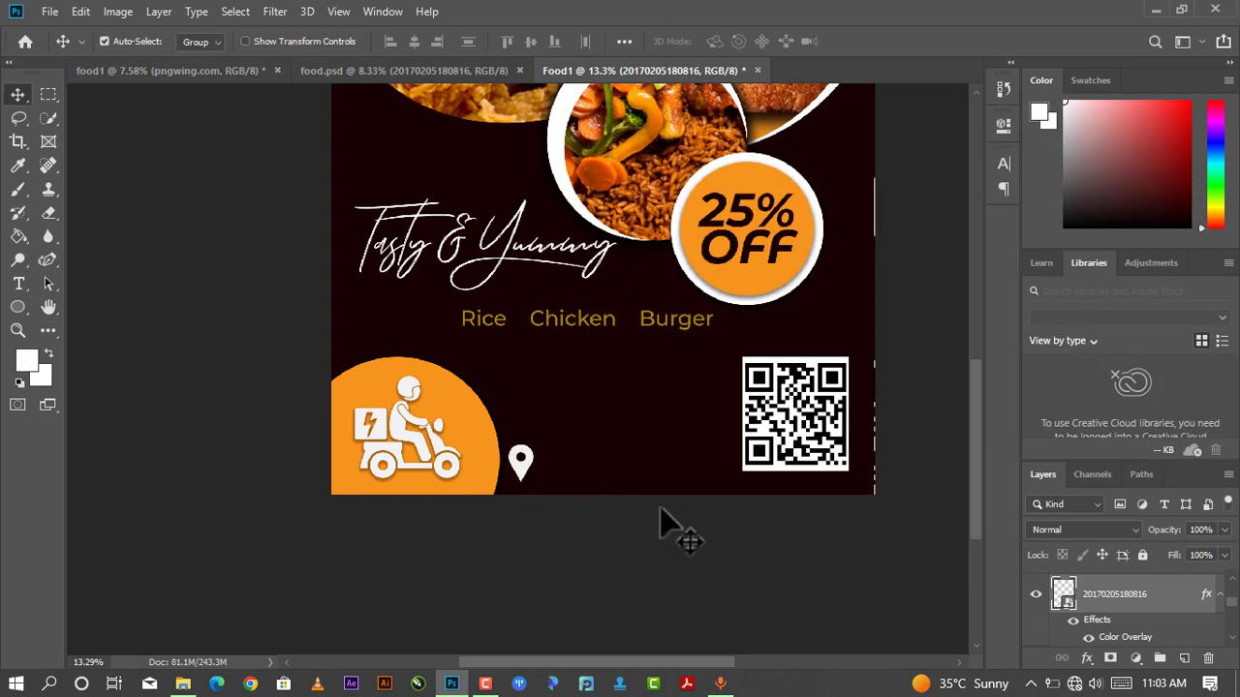
- Start a new text layer below the Rice Chicken Burger line and type 'W'
left_click(19, 284)
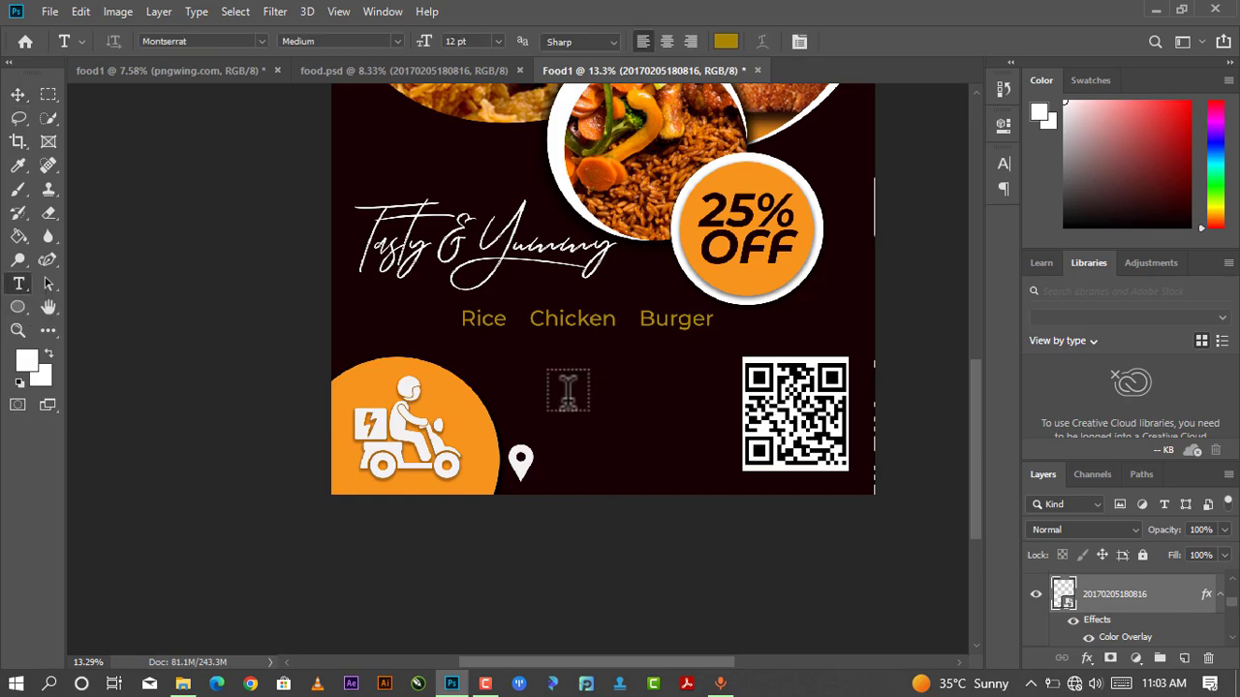
left_click(505, 367)
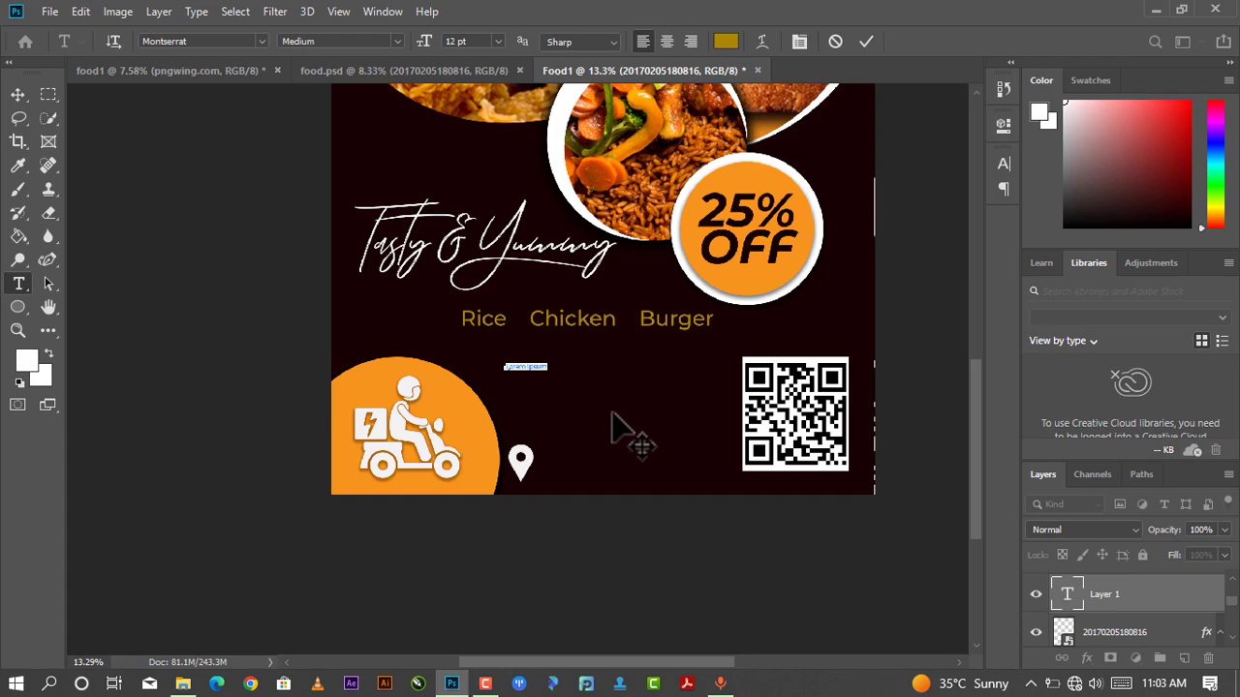
type("W")
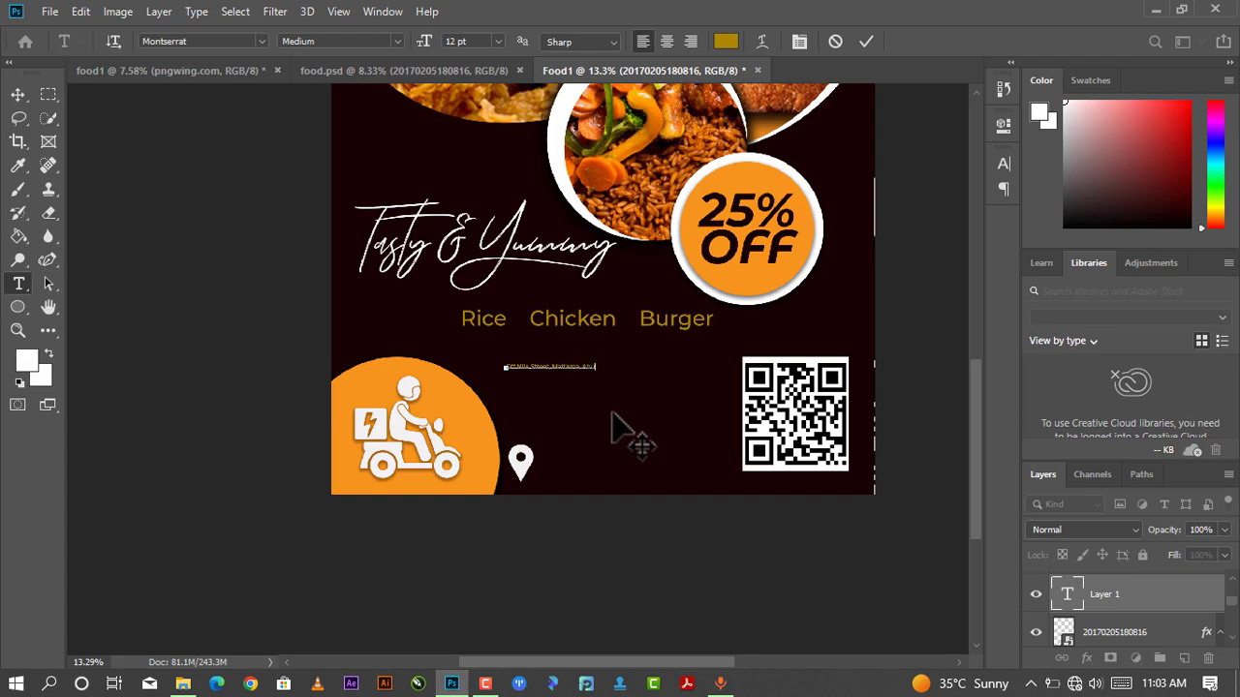
- Change the address text's font to Futura Md BT
left_click(860, 41)
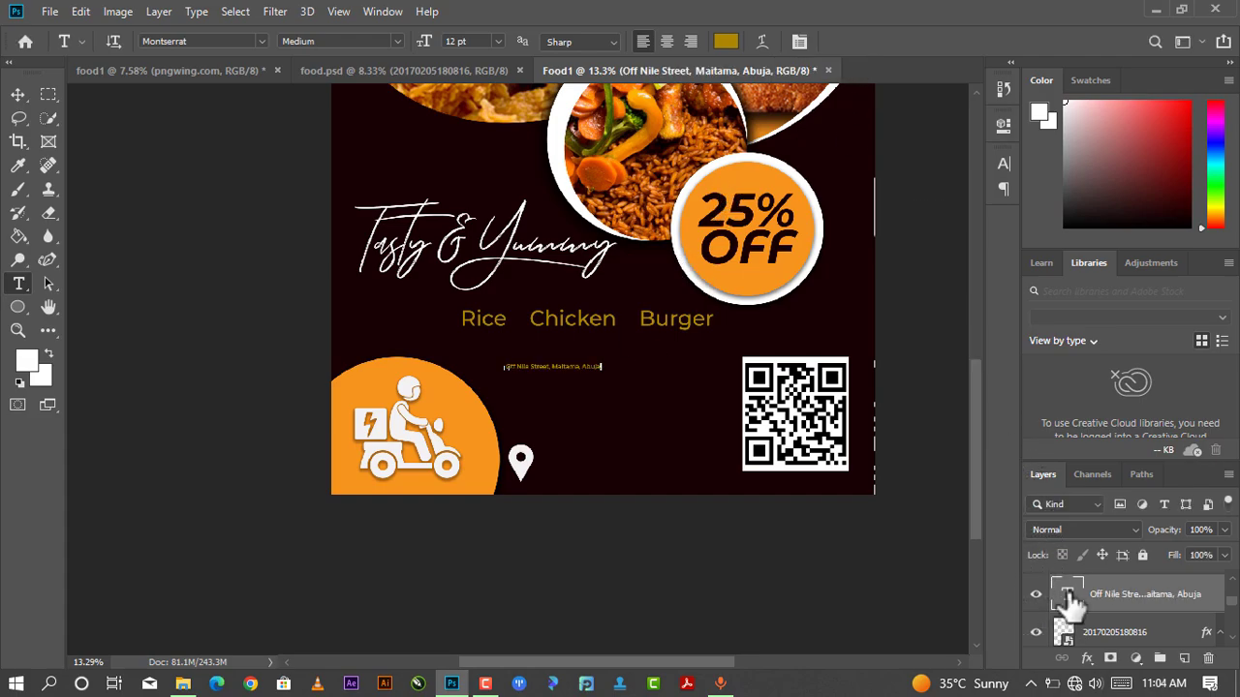
double_click(1067, 594)
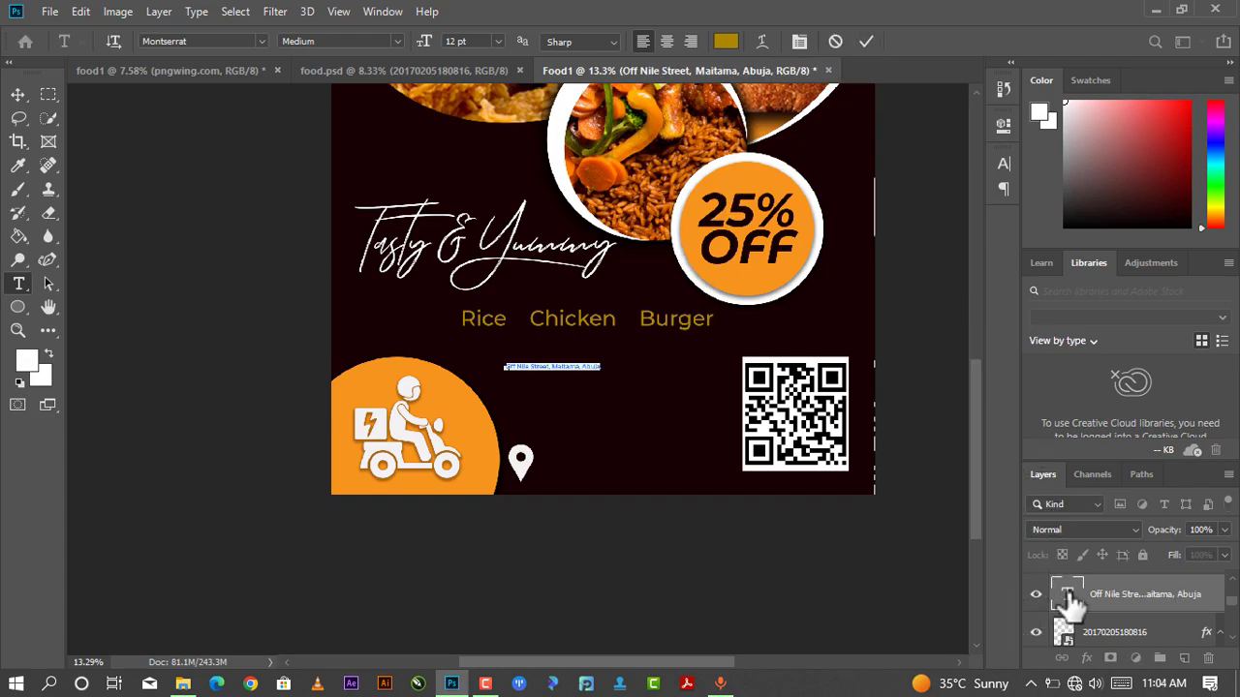
left_click(1004, 125)
left_click(830, 246)
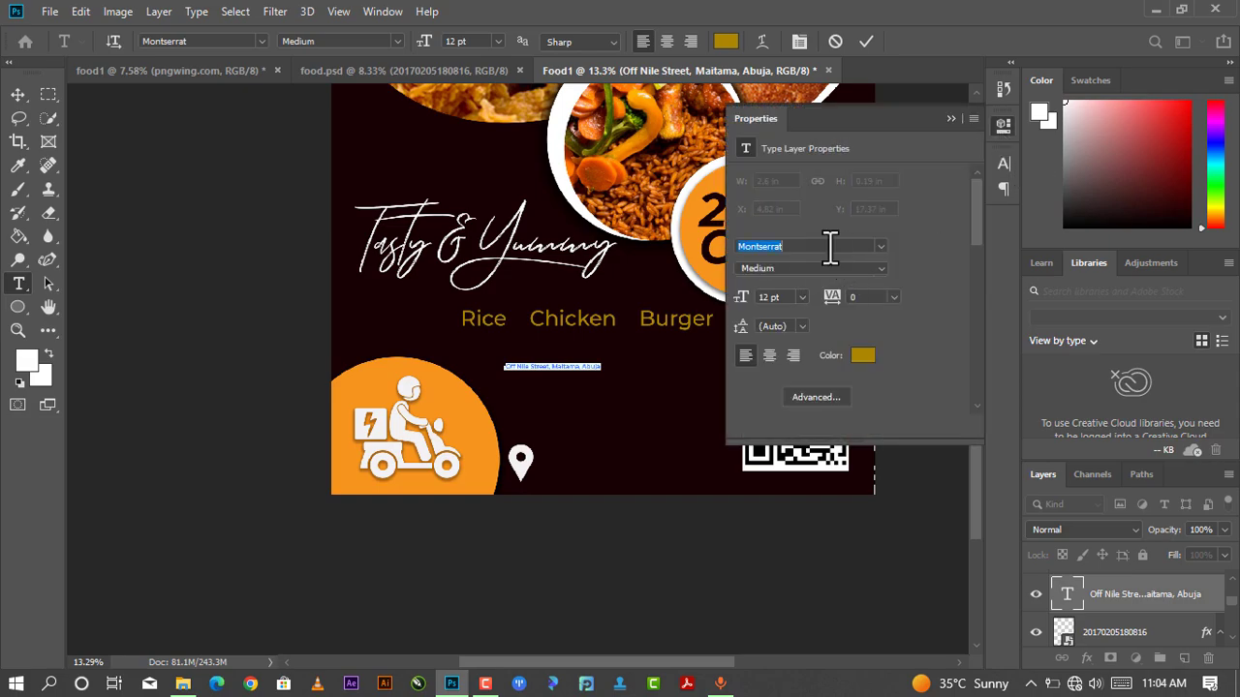
type("futu")
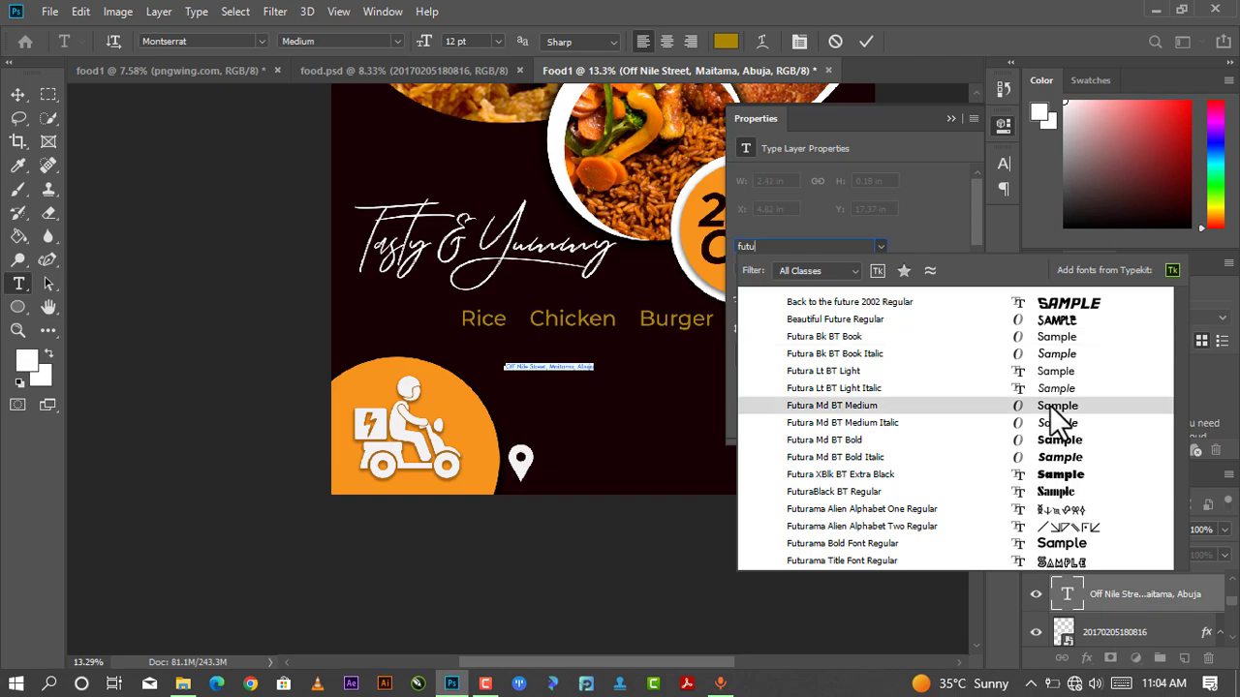
left_click(1056, 423)
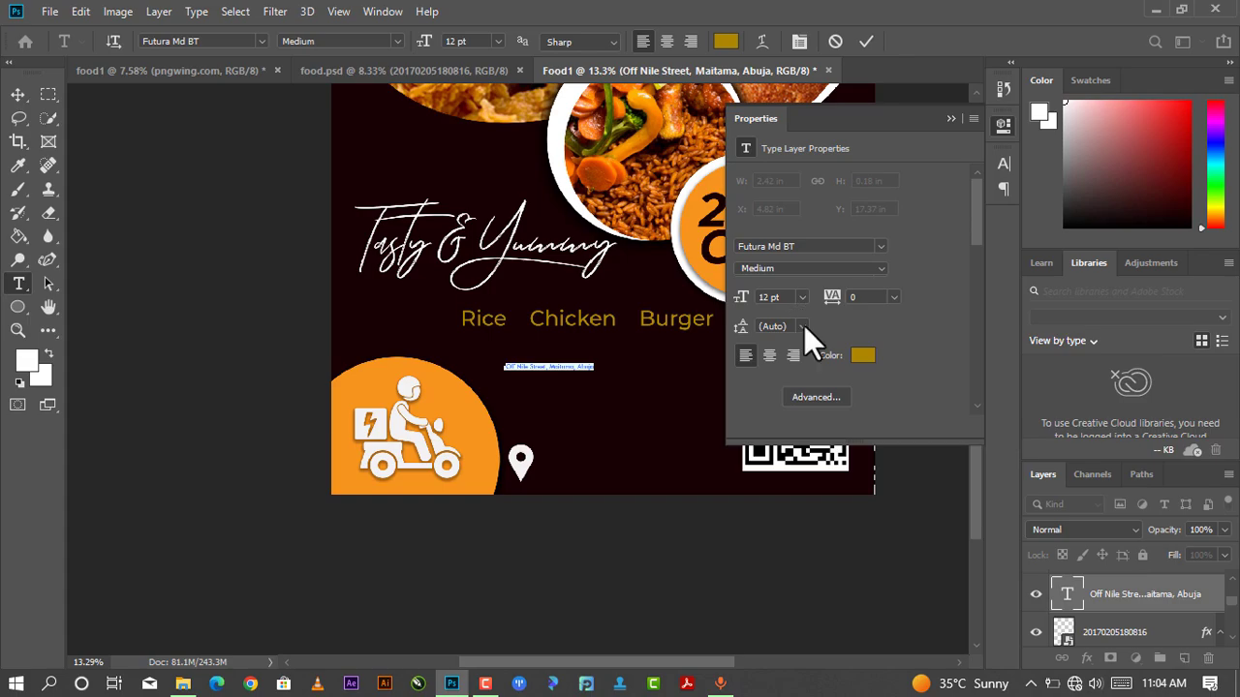
- Recolour the address text white (ffffff) and commit the change
left_click(863, 356)
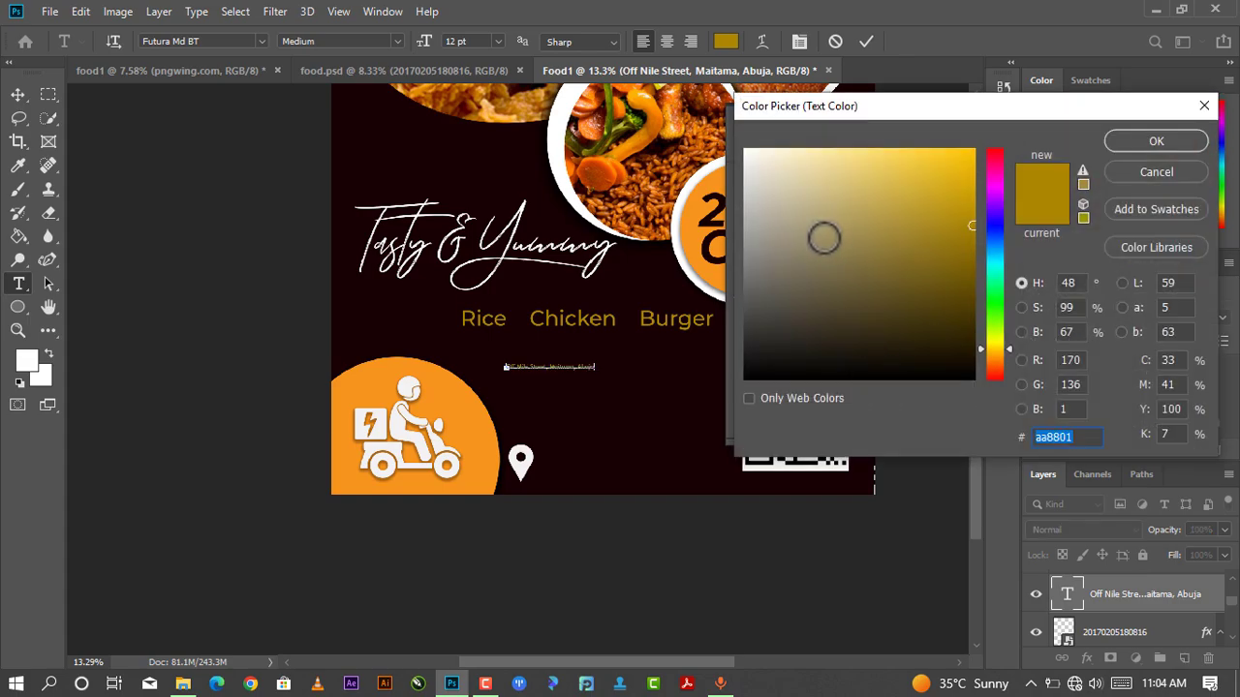
type("ffffff")
left_click(1121, 142)
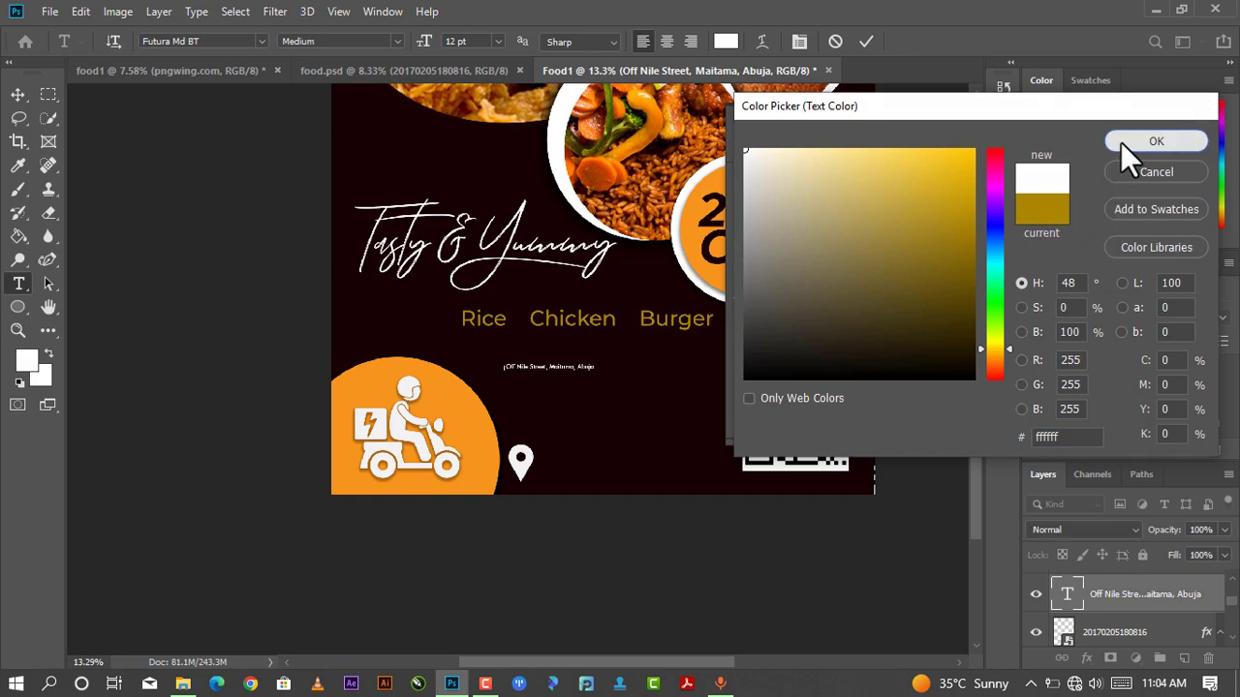
left_click(951, 114)
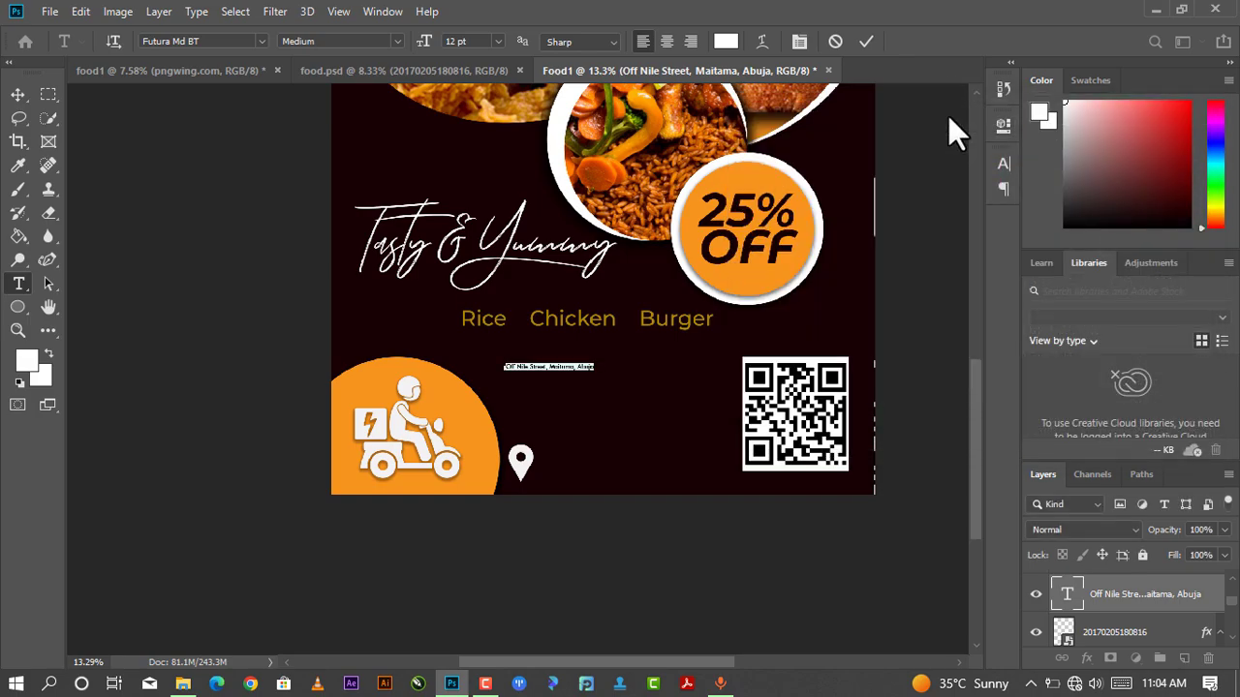
left_click(866, 44)
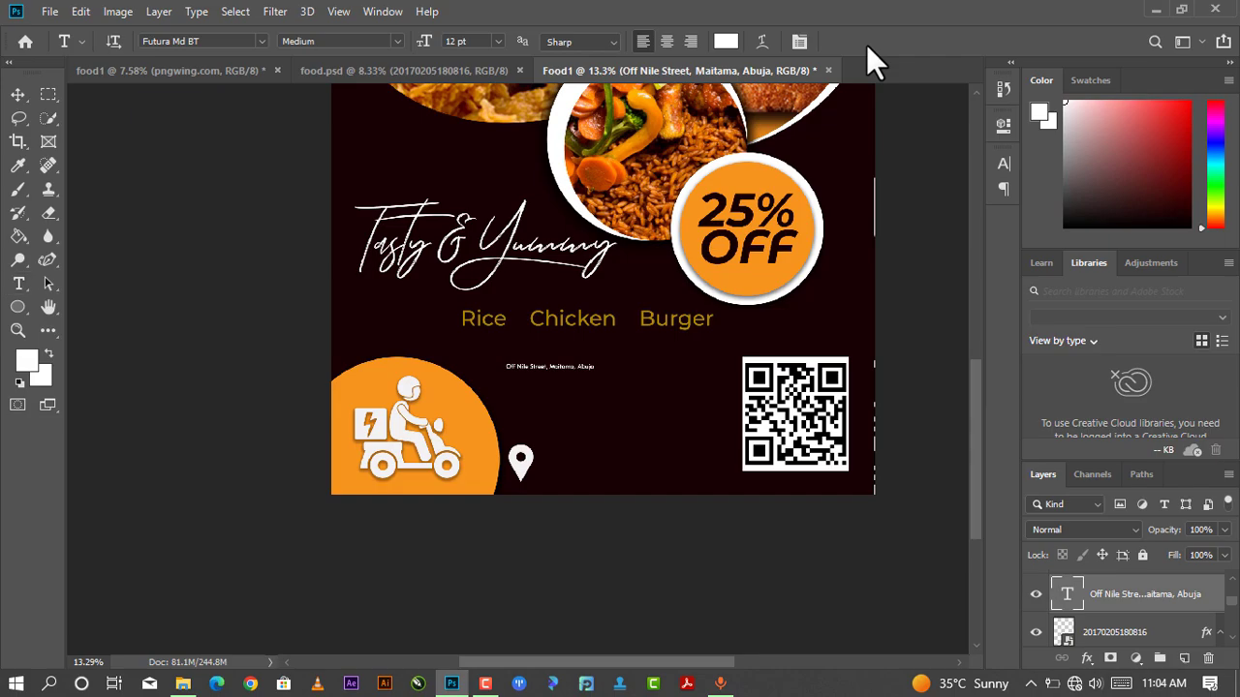
- Scale the address text up to about 259%
key("ctrl+t")
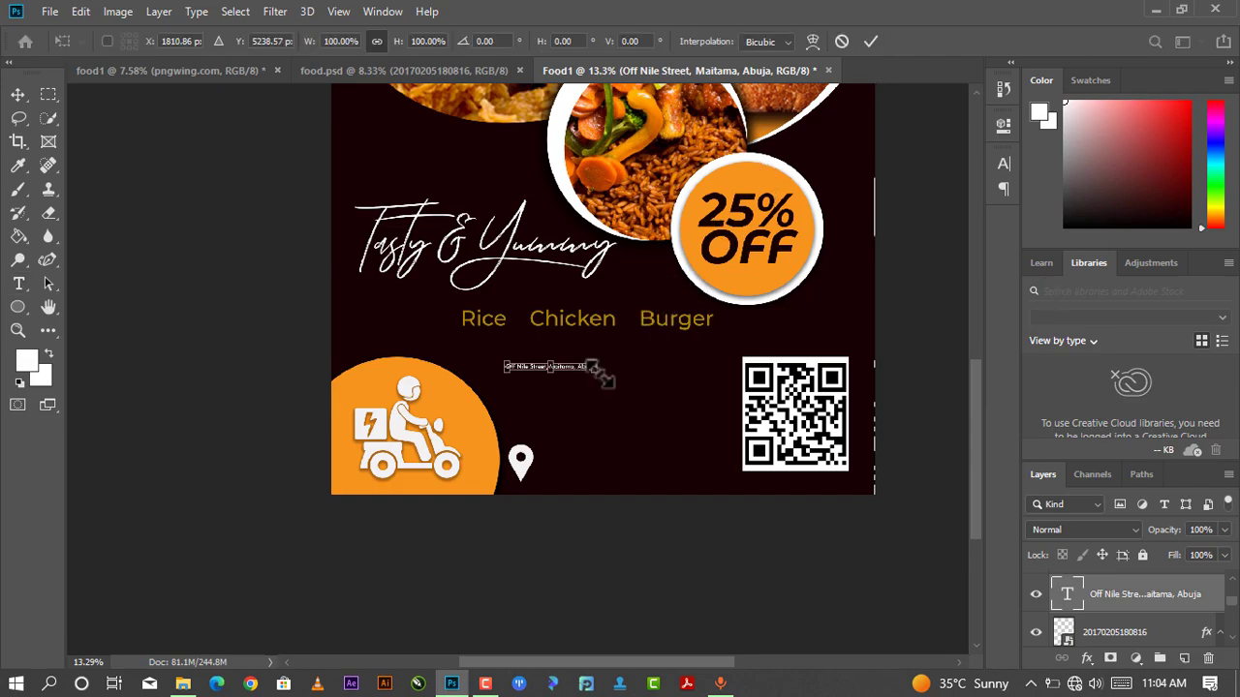
mouse_move(597, 372)
left_mouse_down()
mouse_move(707, 443)
mouse_move(736, 436)
left_mouse_up()
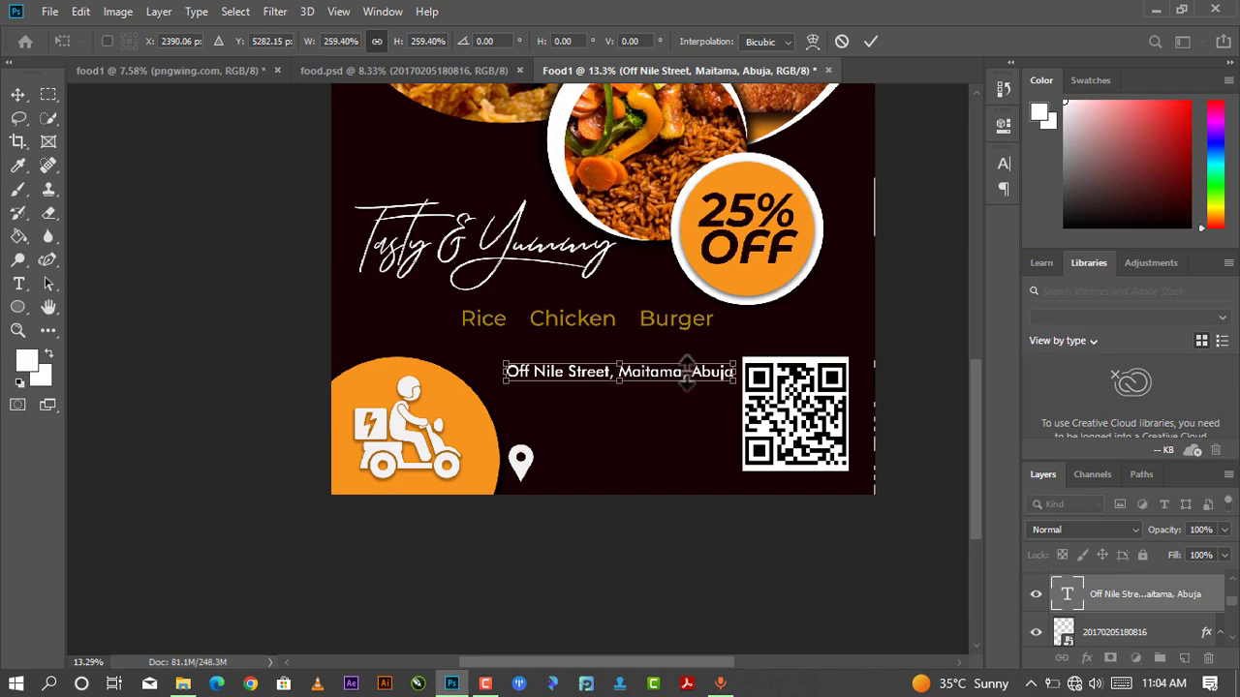
key("t")
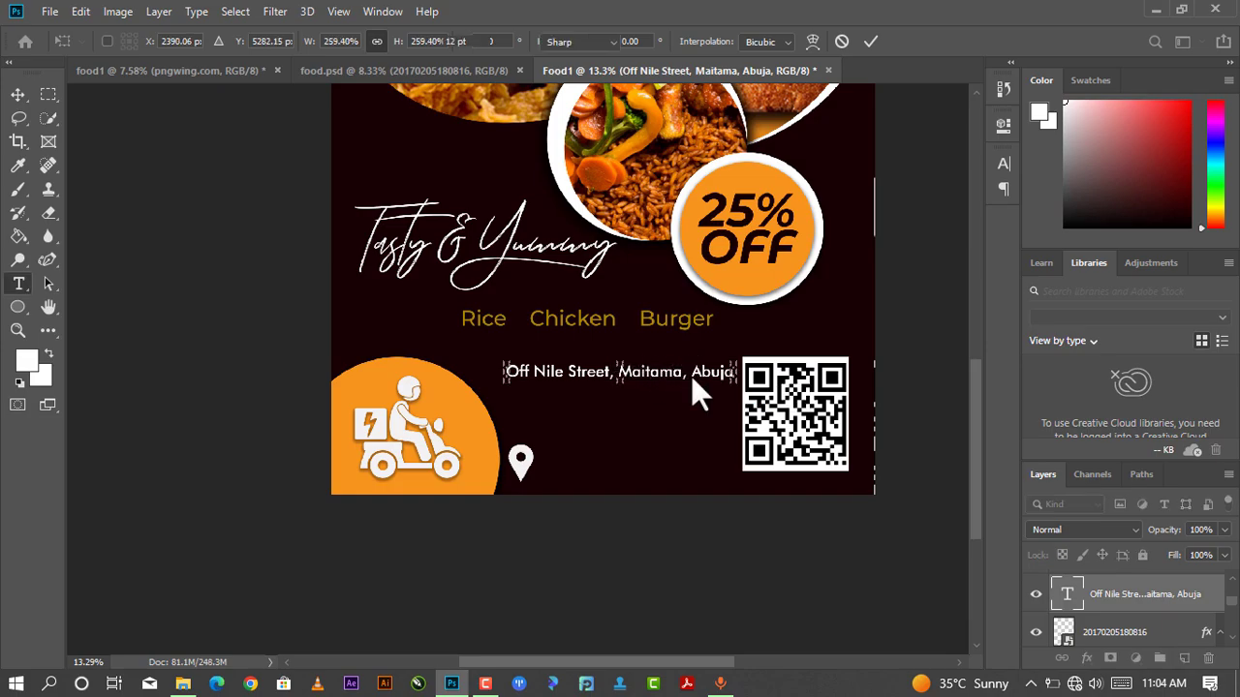
- Break Abuja onto a second line and move the address beside the pin icon
left_click(692, 375)
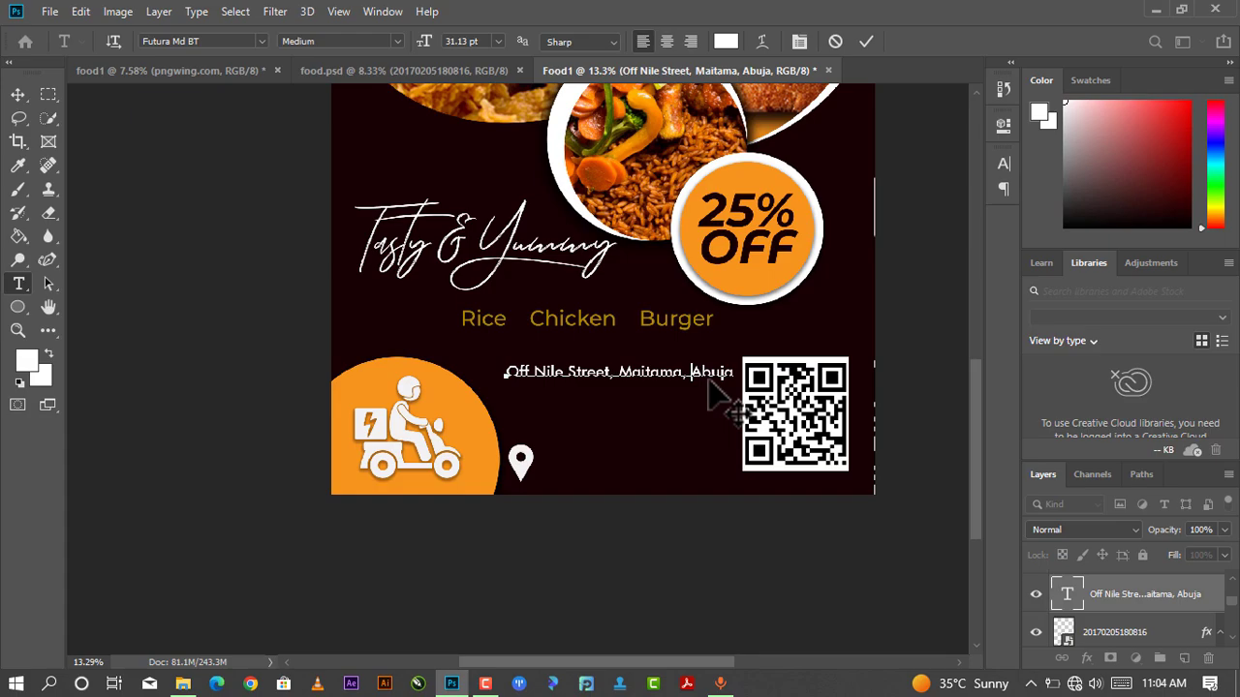
key("Return")
left_click(865, 41)
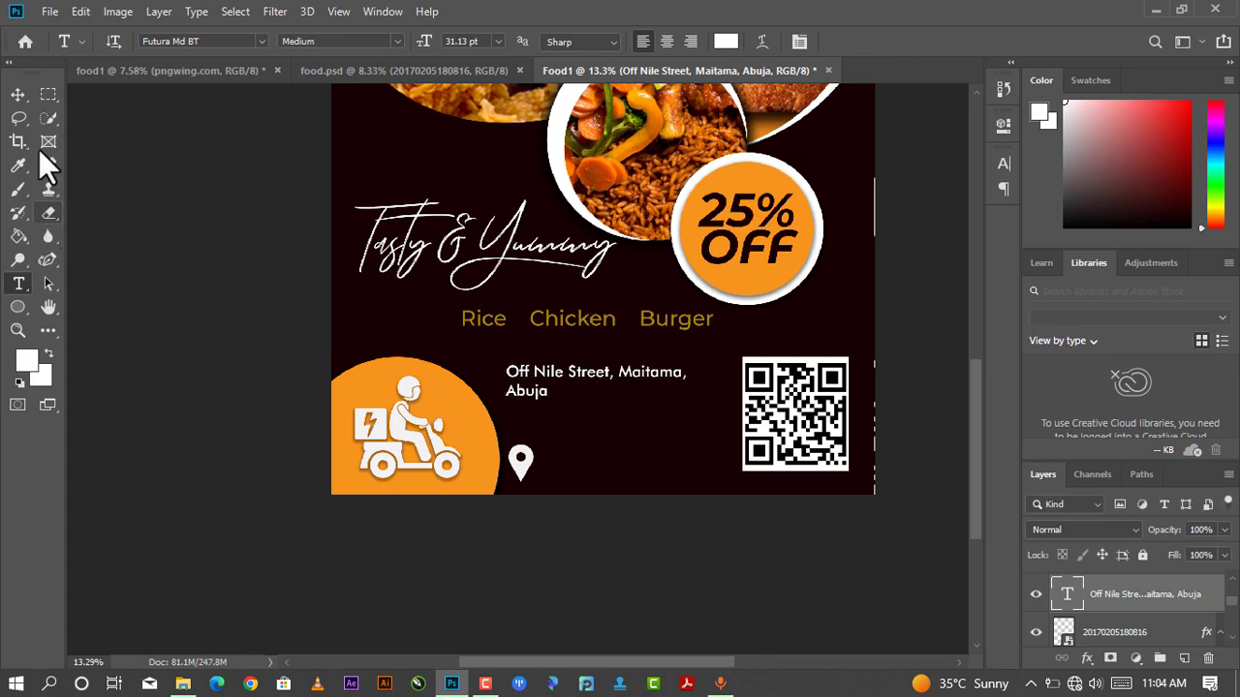
left_click(21, 95)
left_click_drag(603, 378, 638, 463)
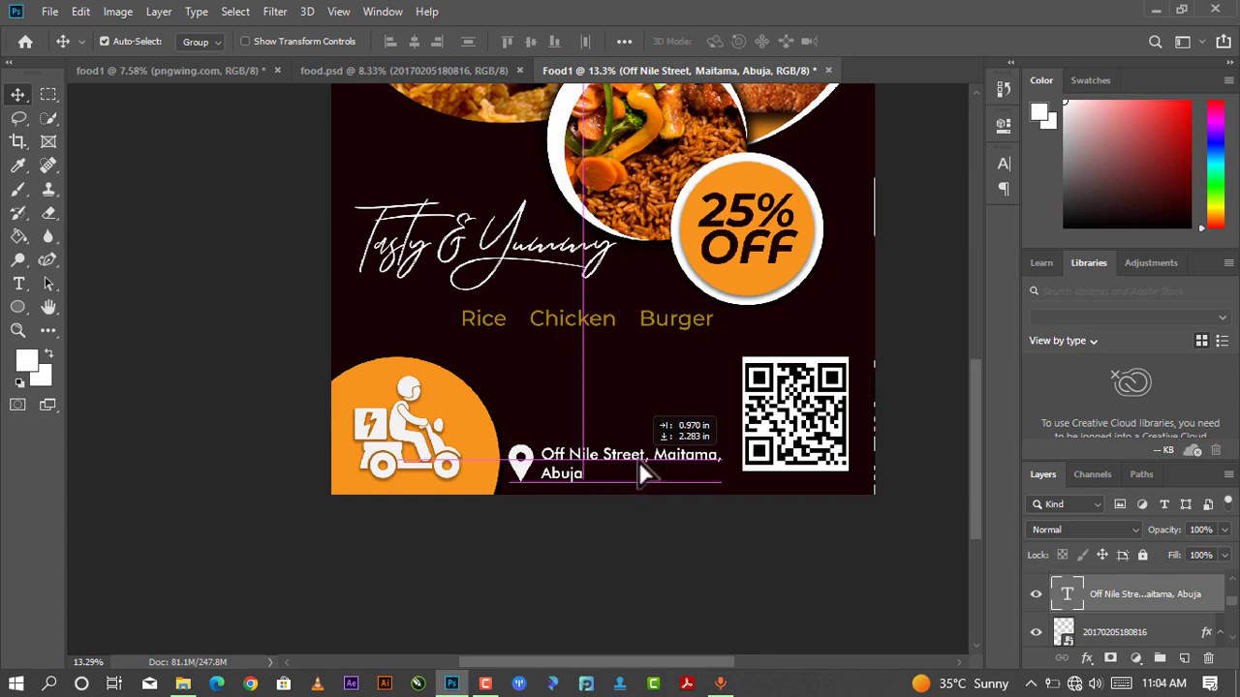
- Set the address leading to 30 pt and nudge the text slightly beside the pin
key("t")
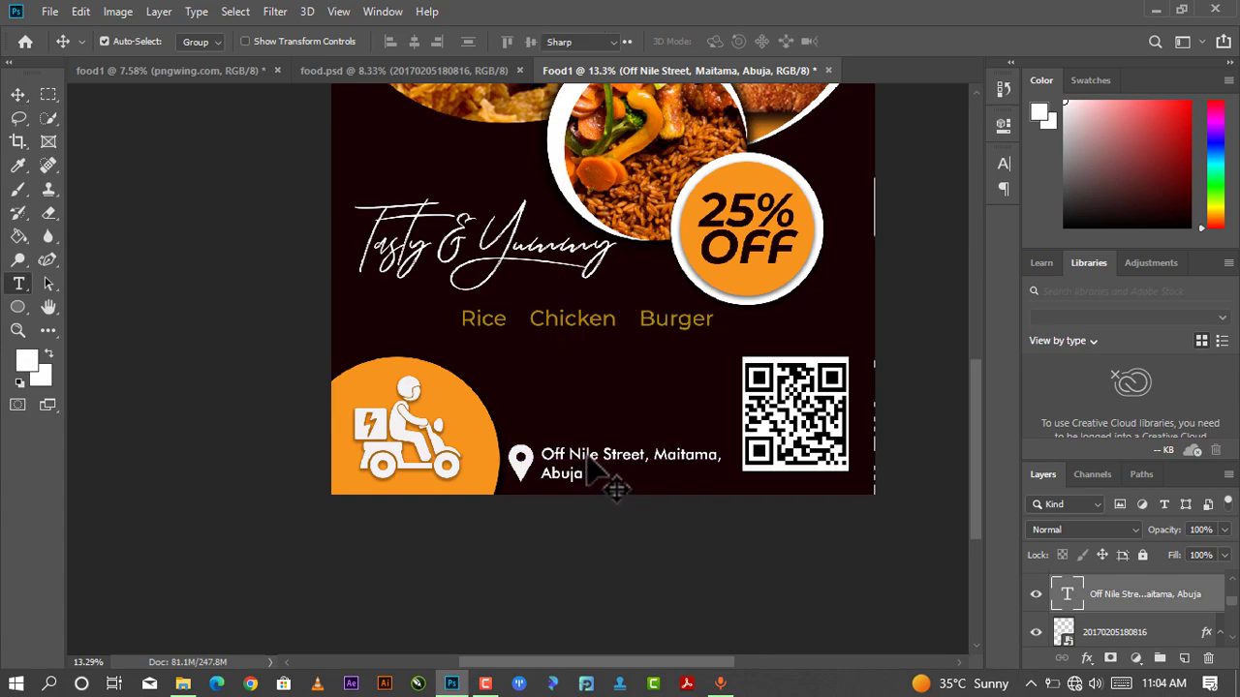
double_click(609, 473)
left_click(1004, 124)
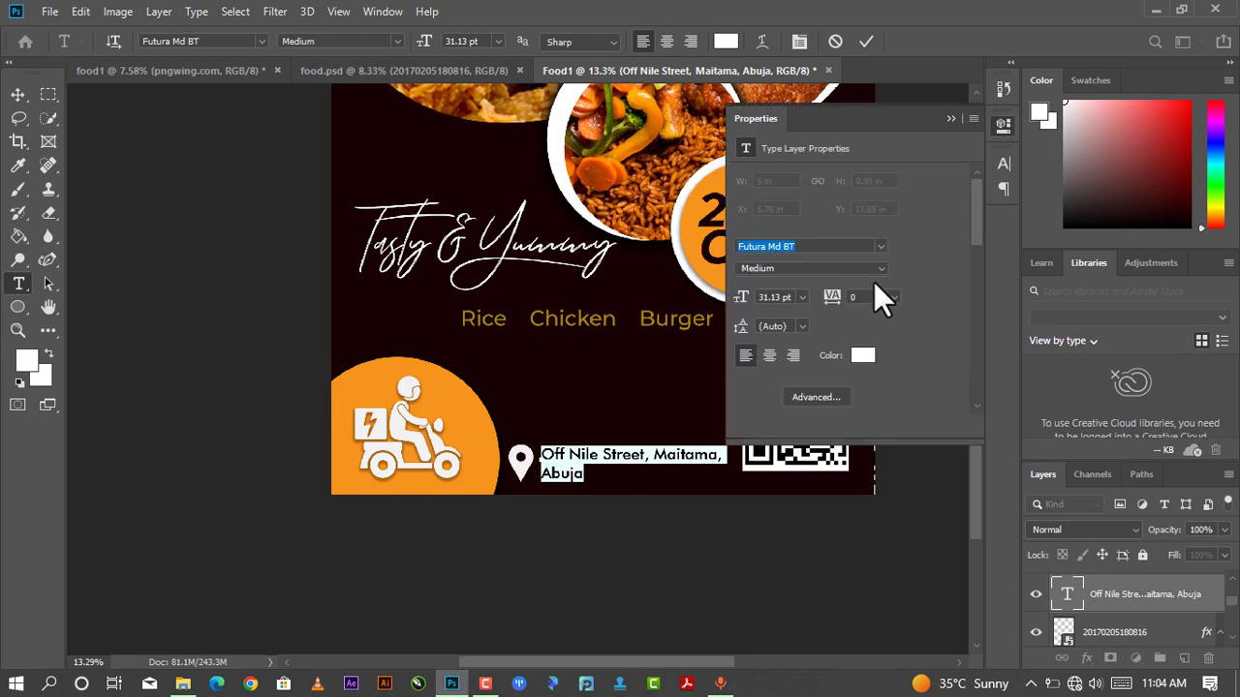
left_click(799, 327)
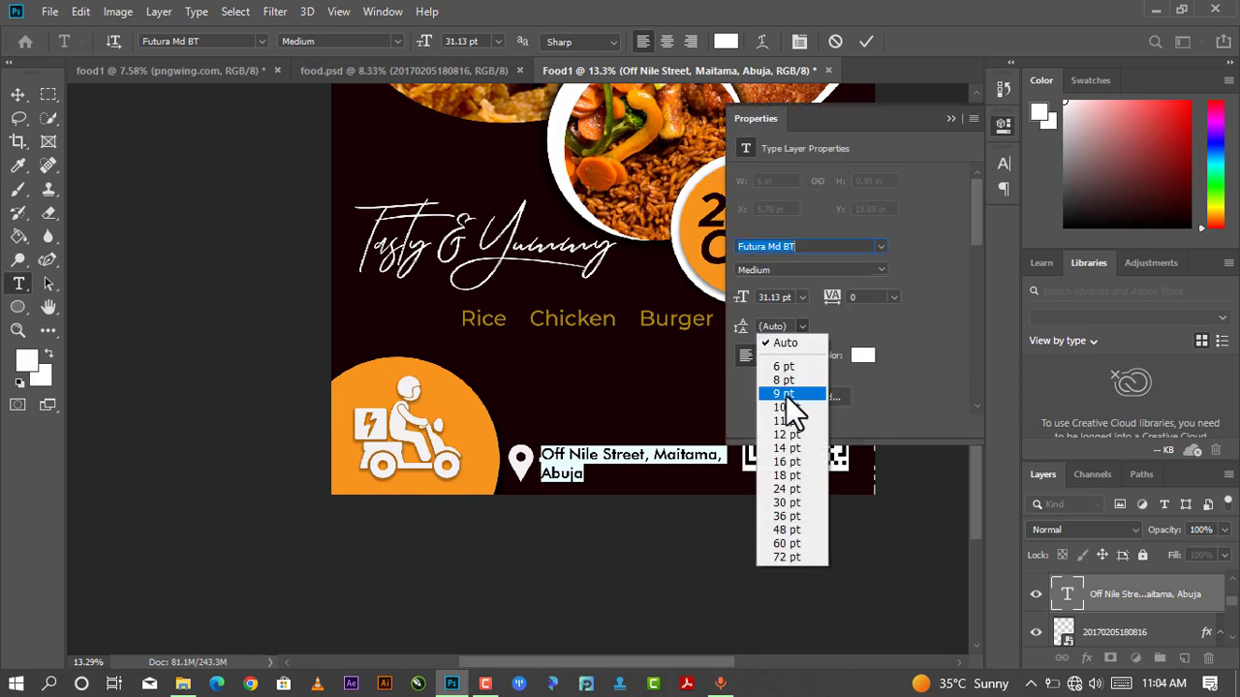
left_click(802, 554)
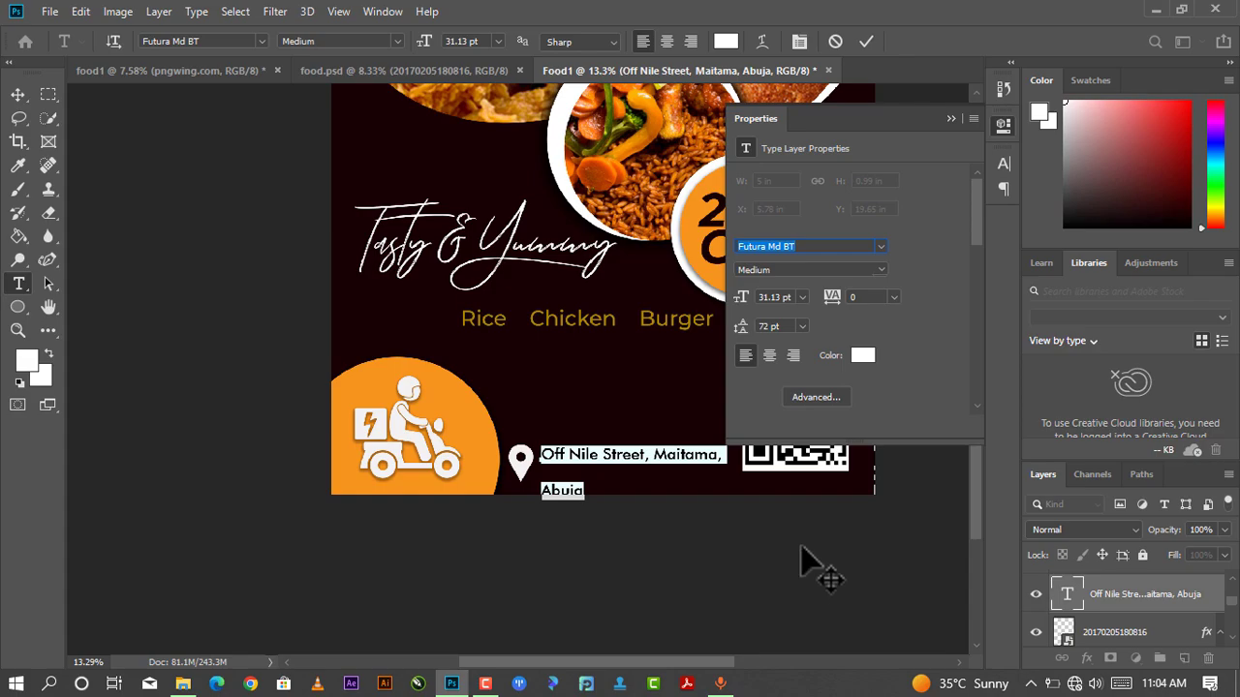
left_click(802, 327)
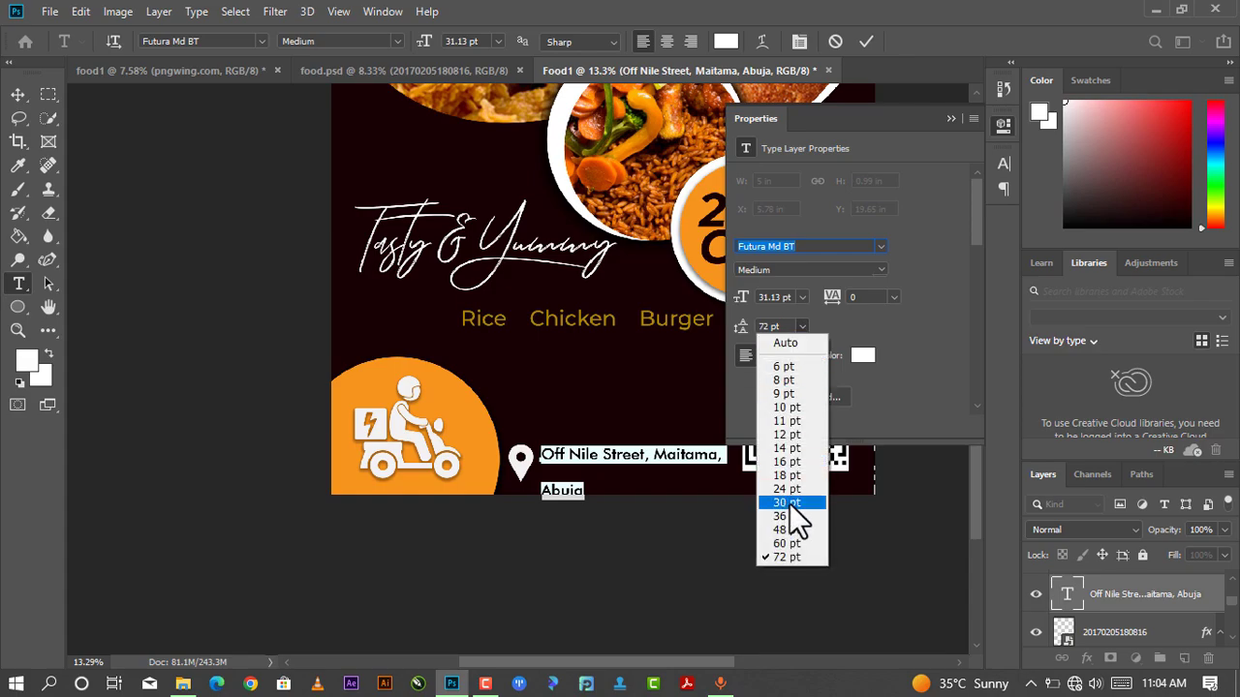
left_click(788, 504)
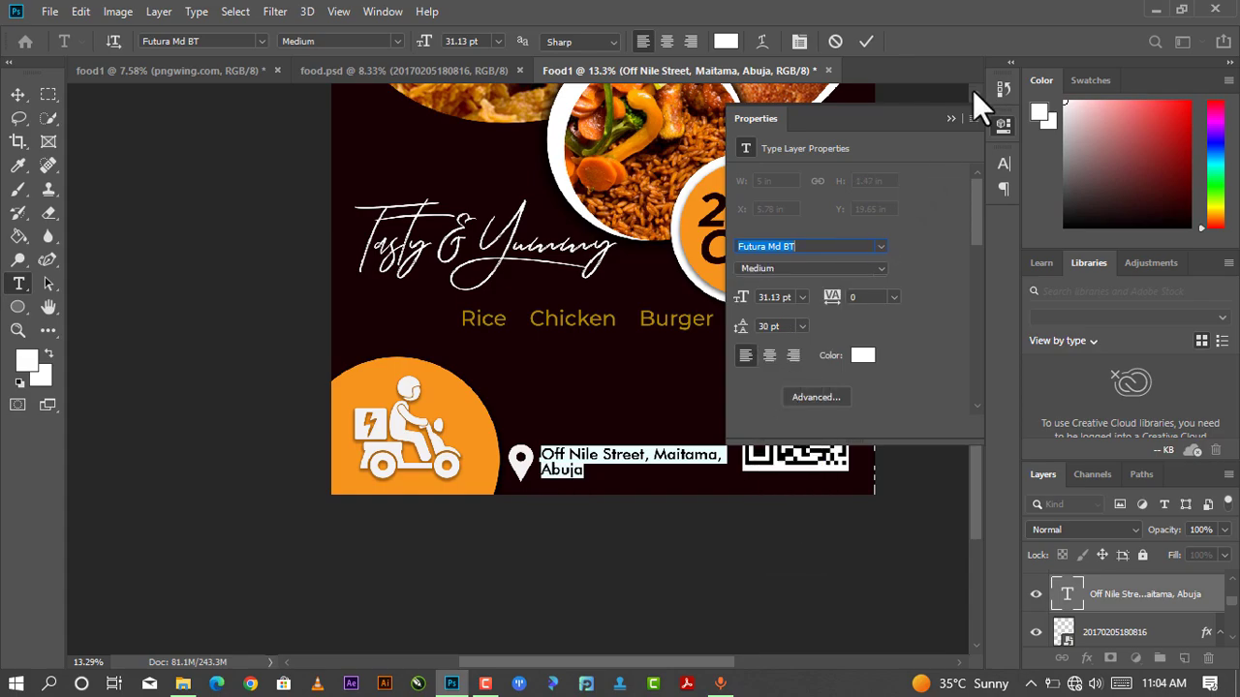
left_click(950, 118)
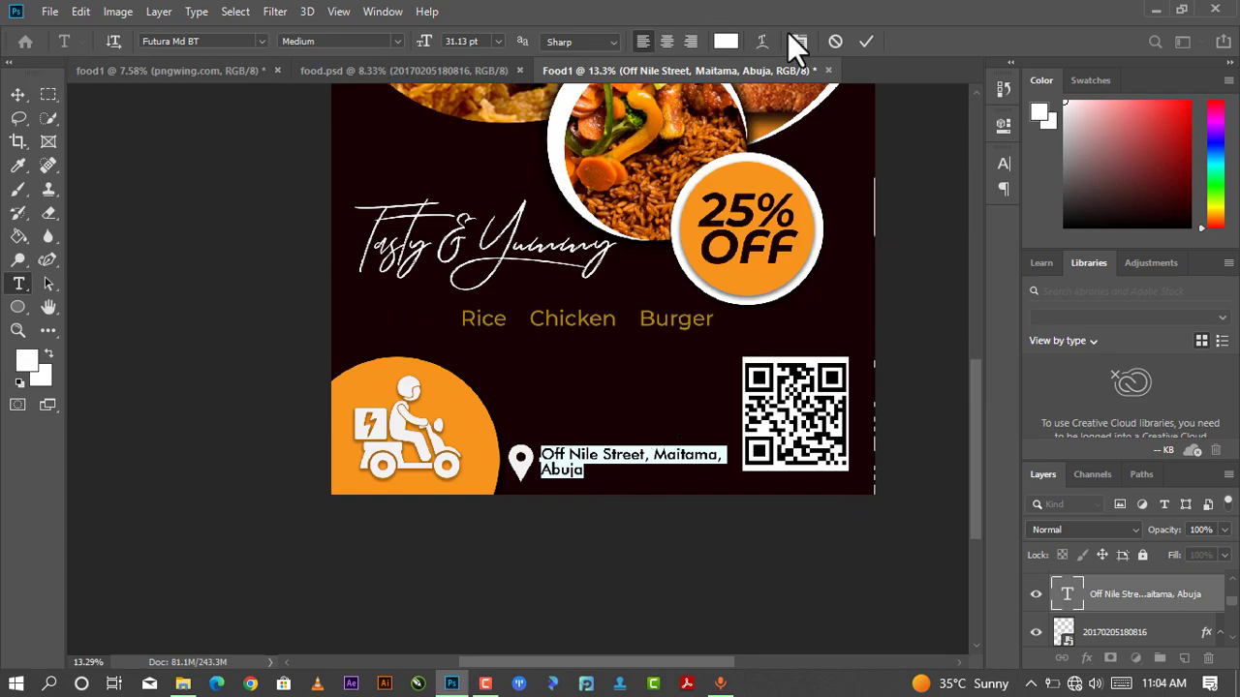
left_click(861, 43)
key("v")
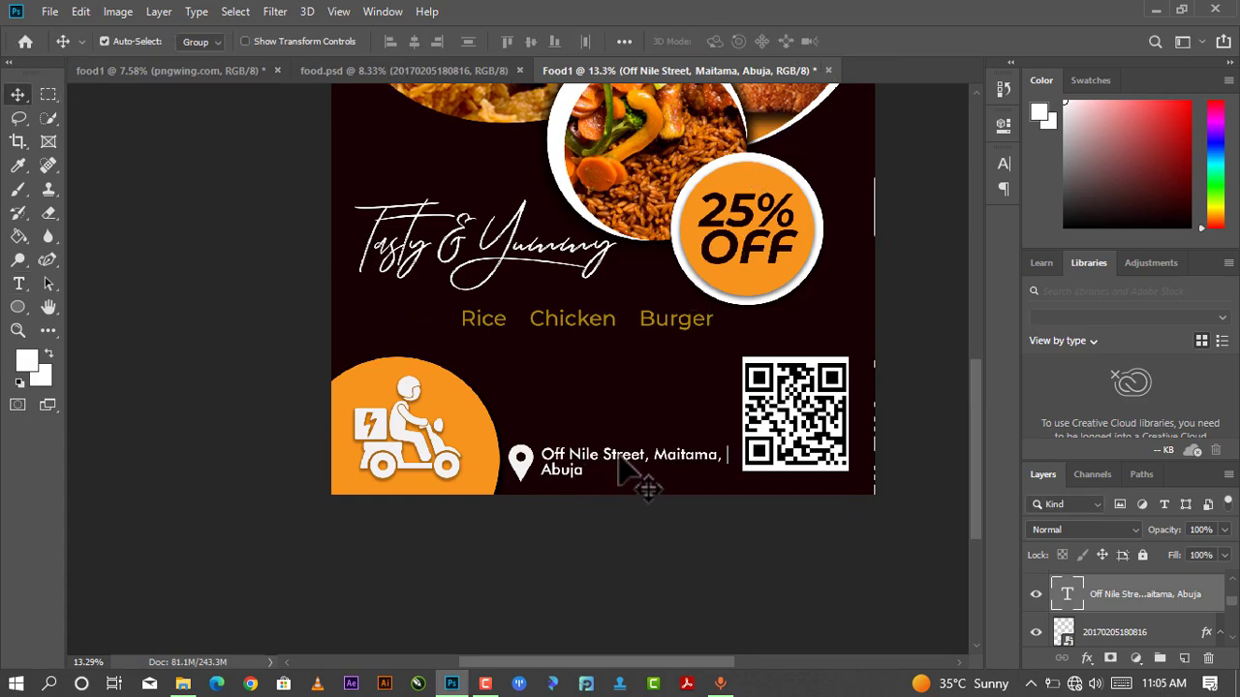
left_click_drag(615, 472, 619, 459)
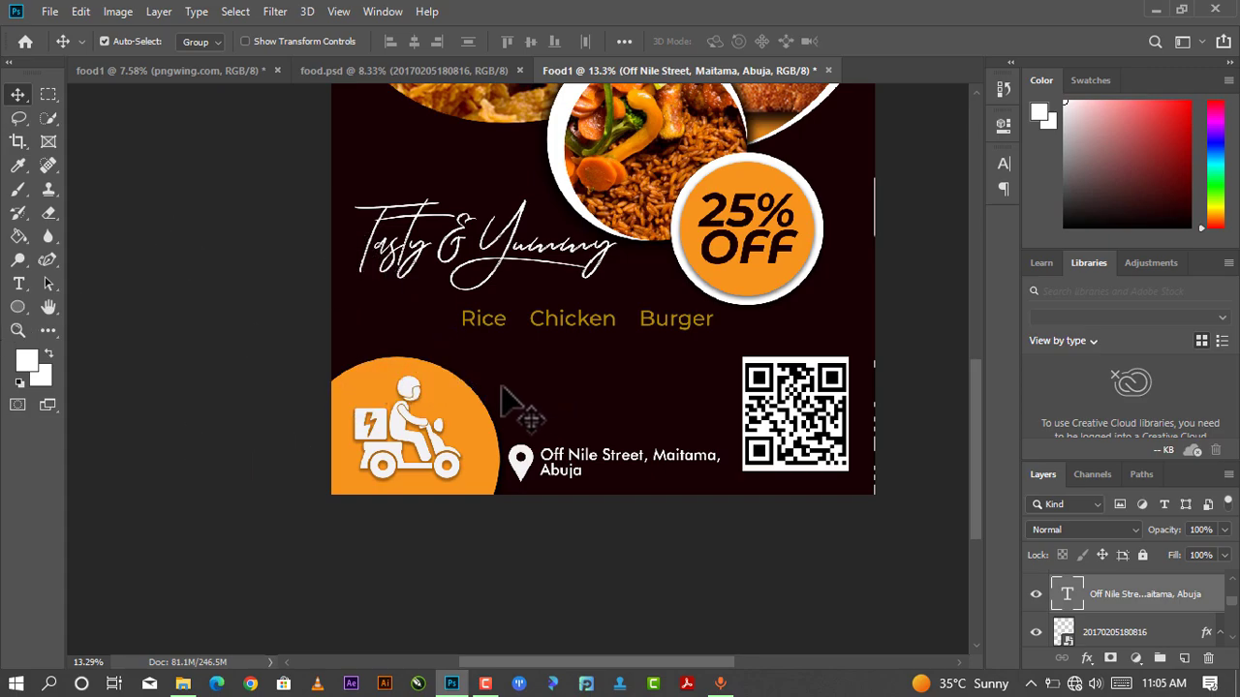
- Add a new CALL text line with the phone number above the address
left_click(18, 284)
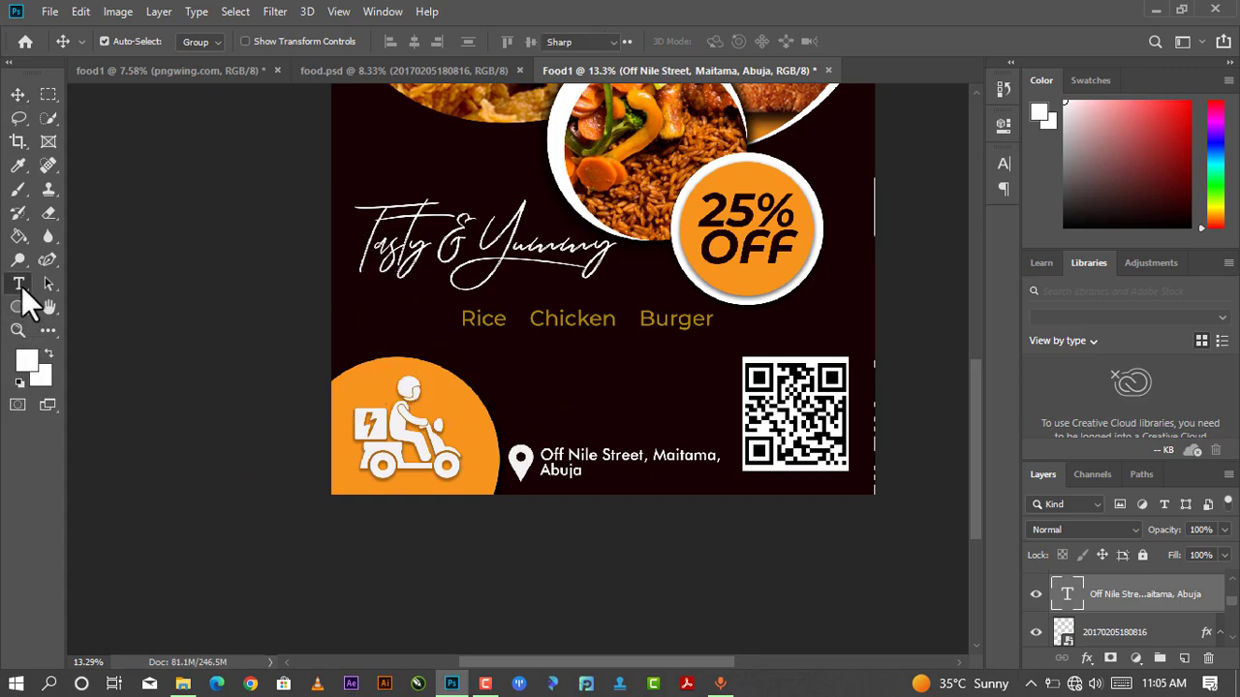
left_click(539, 389)
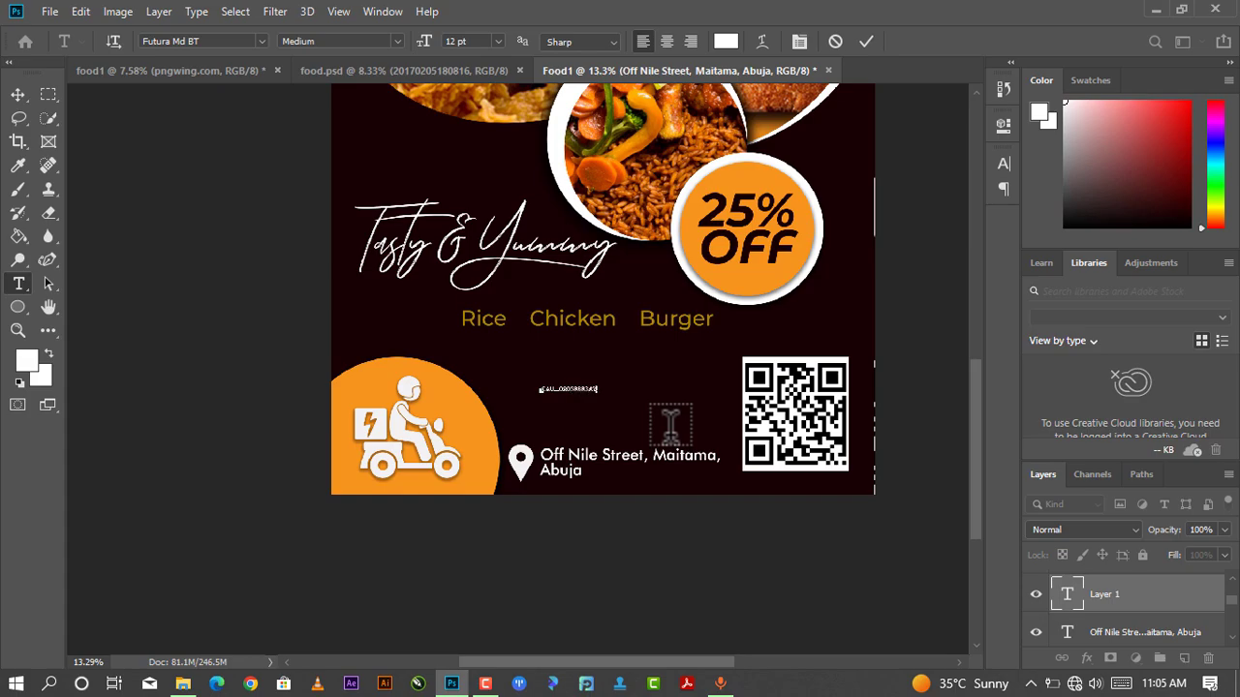
left_click(862, 43)
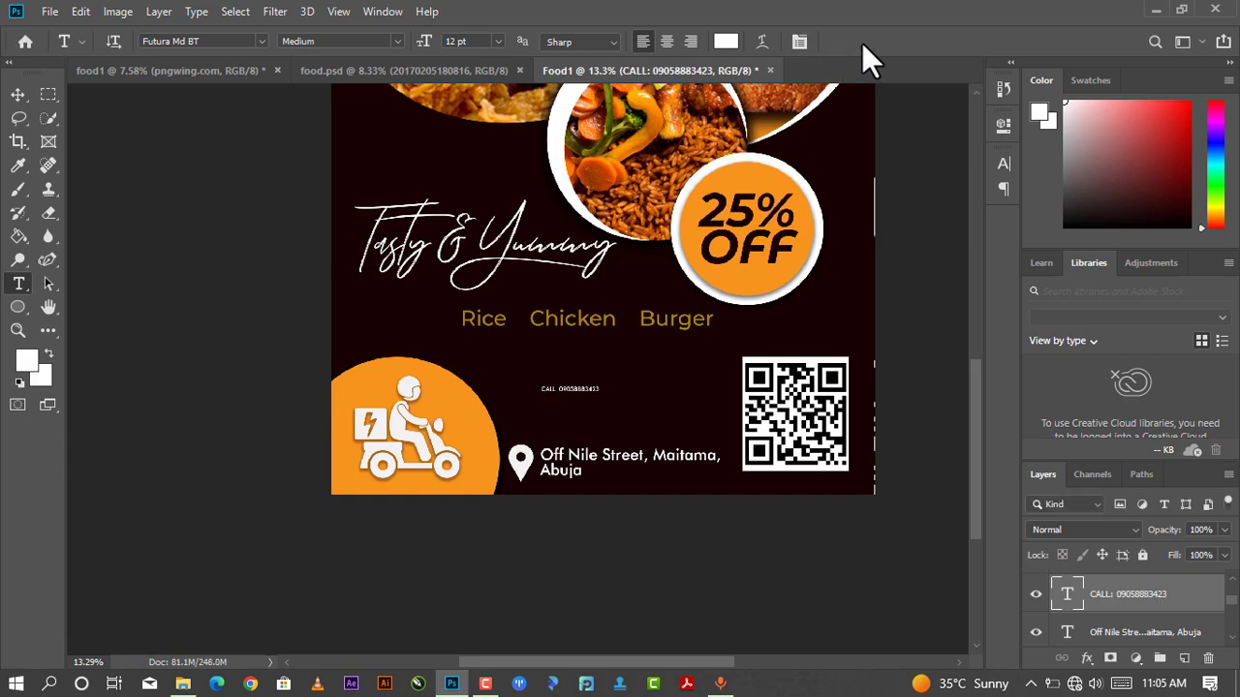
- Scale the CALL text to about 287% and move it up under the food names
key("ctrl+t")
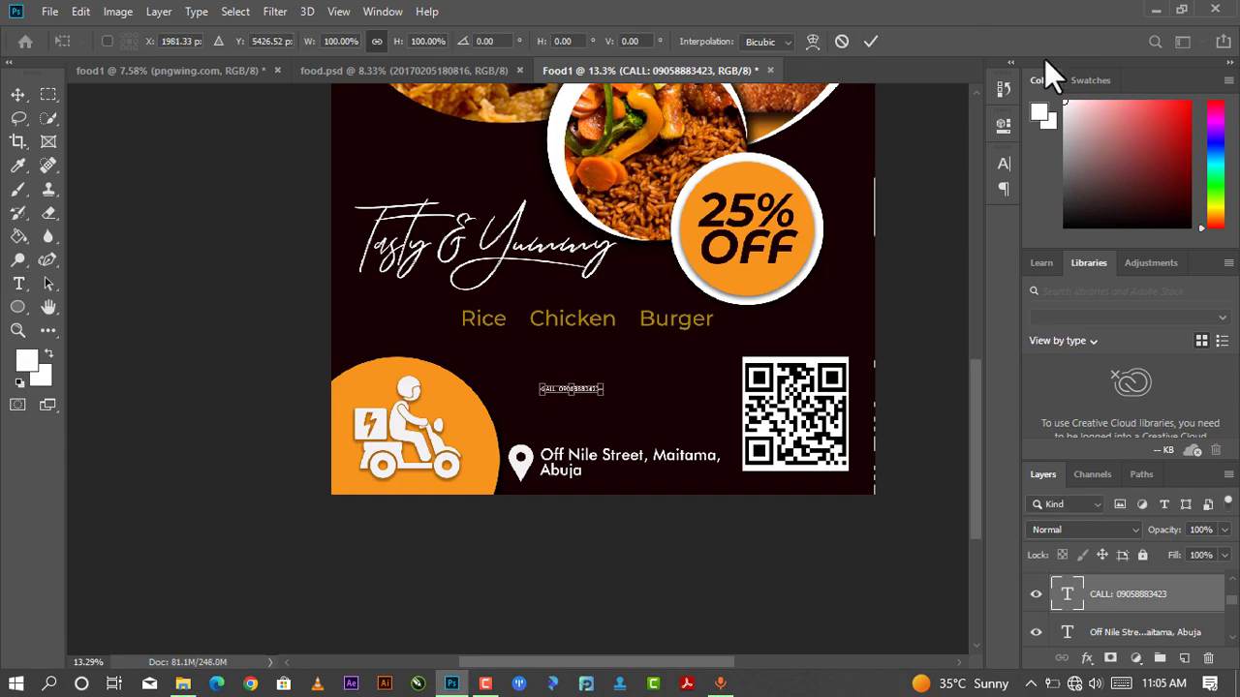
left_click_drag(603, 395, 695, 439)
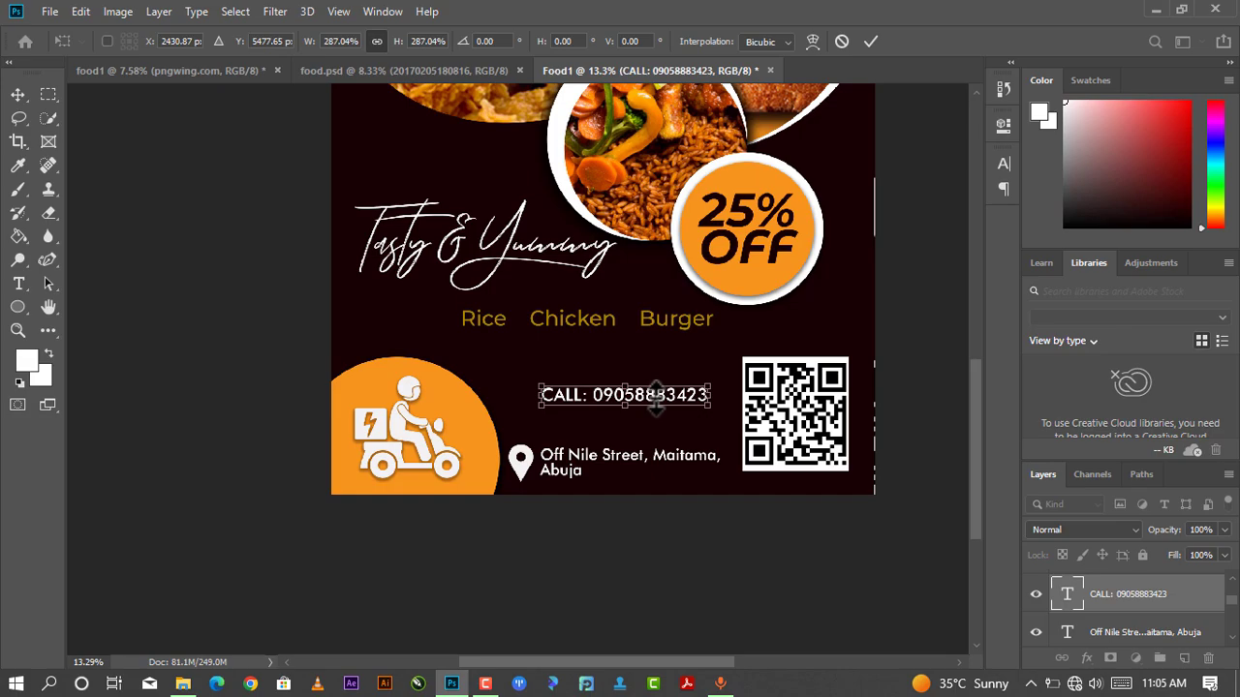
left_click_drag(656, 402, 626, 334)
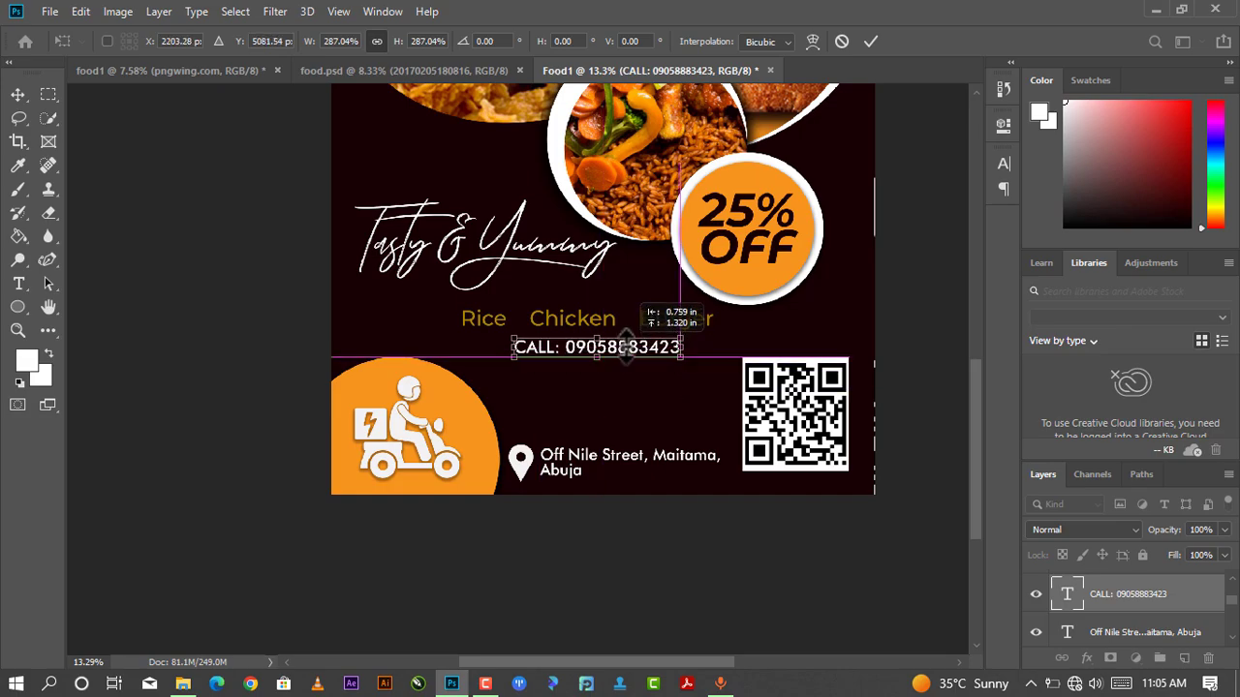
left_click_drag(626, 346, 626, 347)
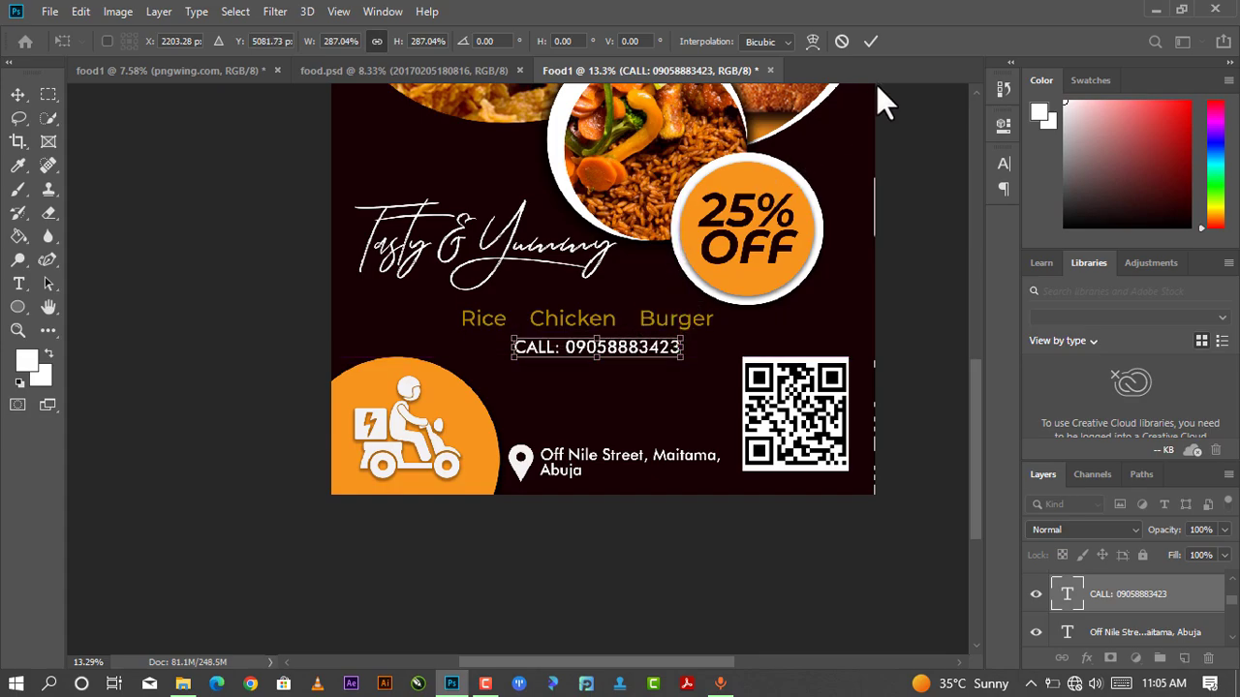
left_click(872, 43)
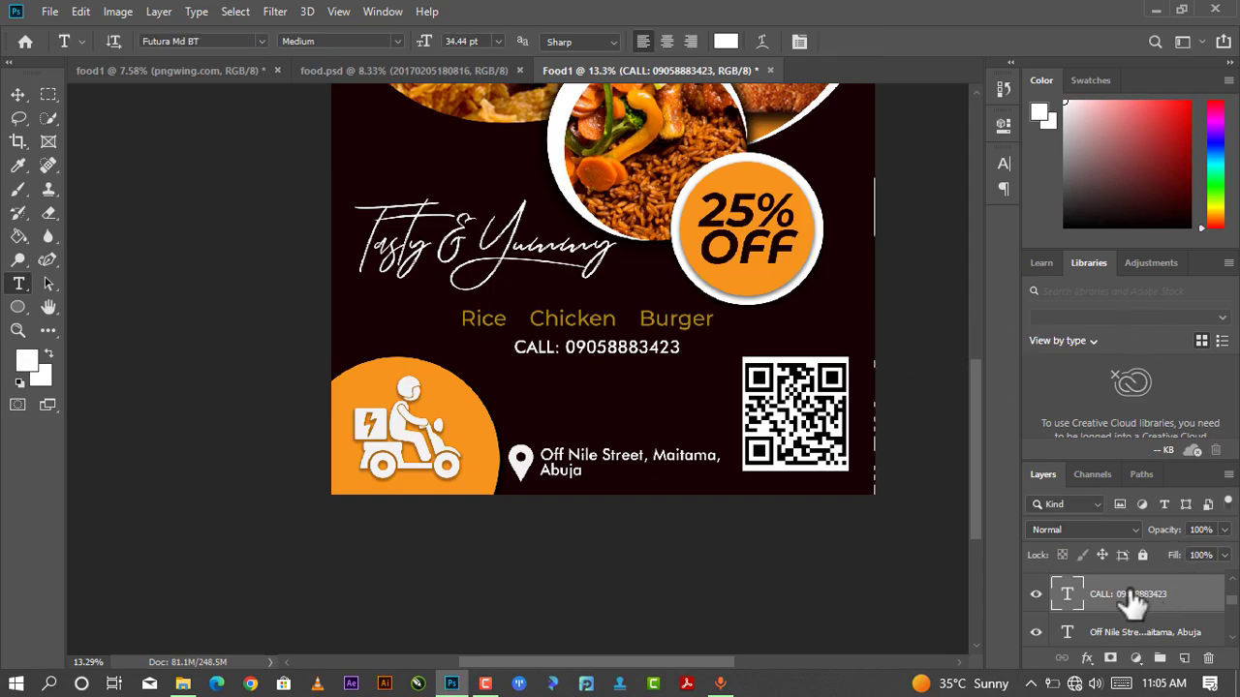
- Re-commit the CALL text and select the address text layer
double_click(1067, 594)
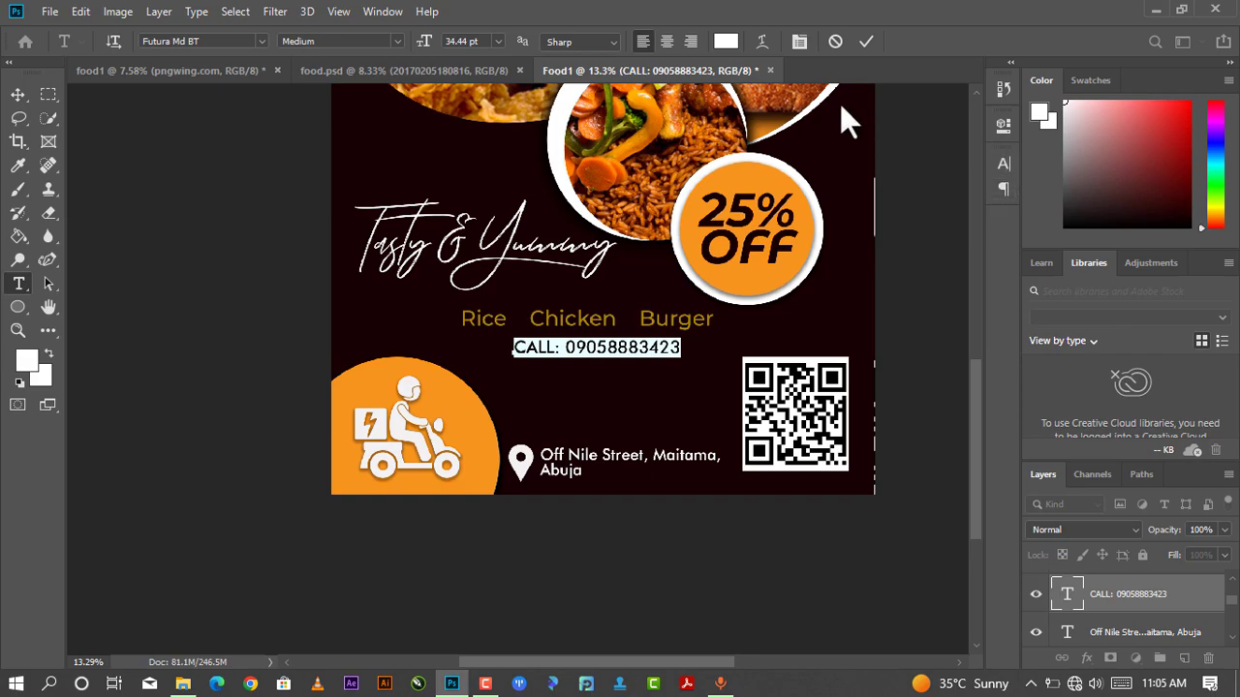
left_click(857, 44)
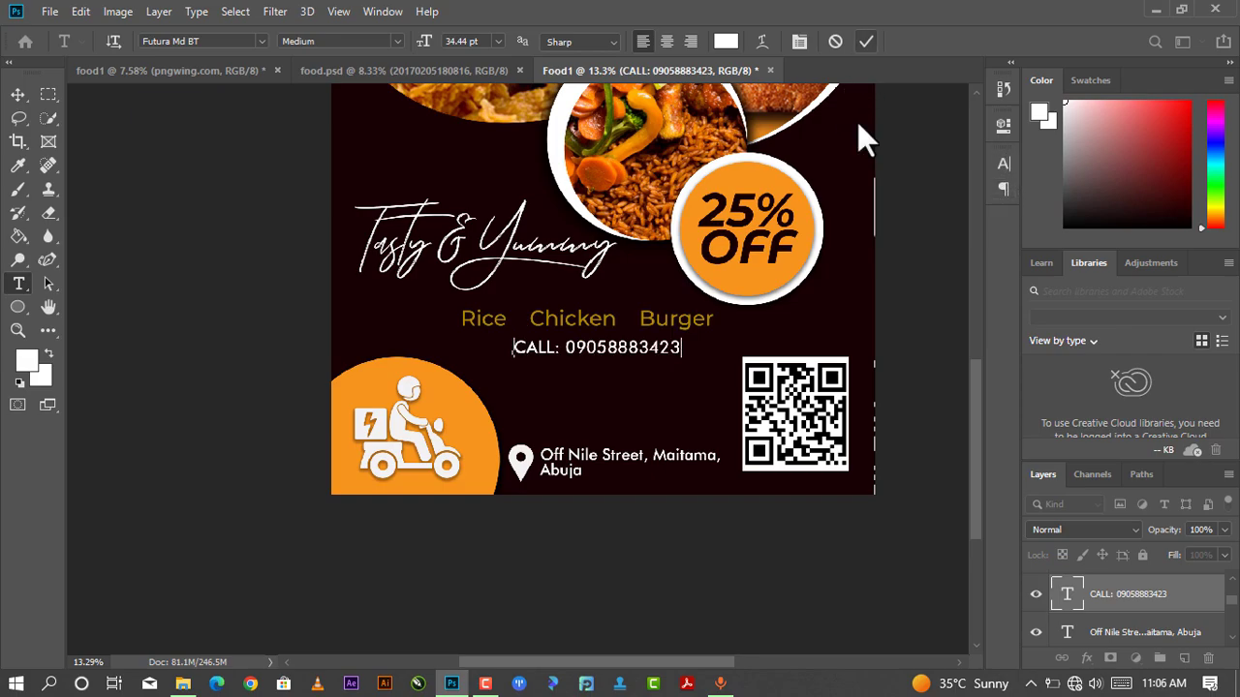
left_click(582, 446)
left_click(18, 94)
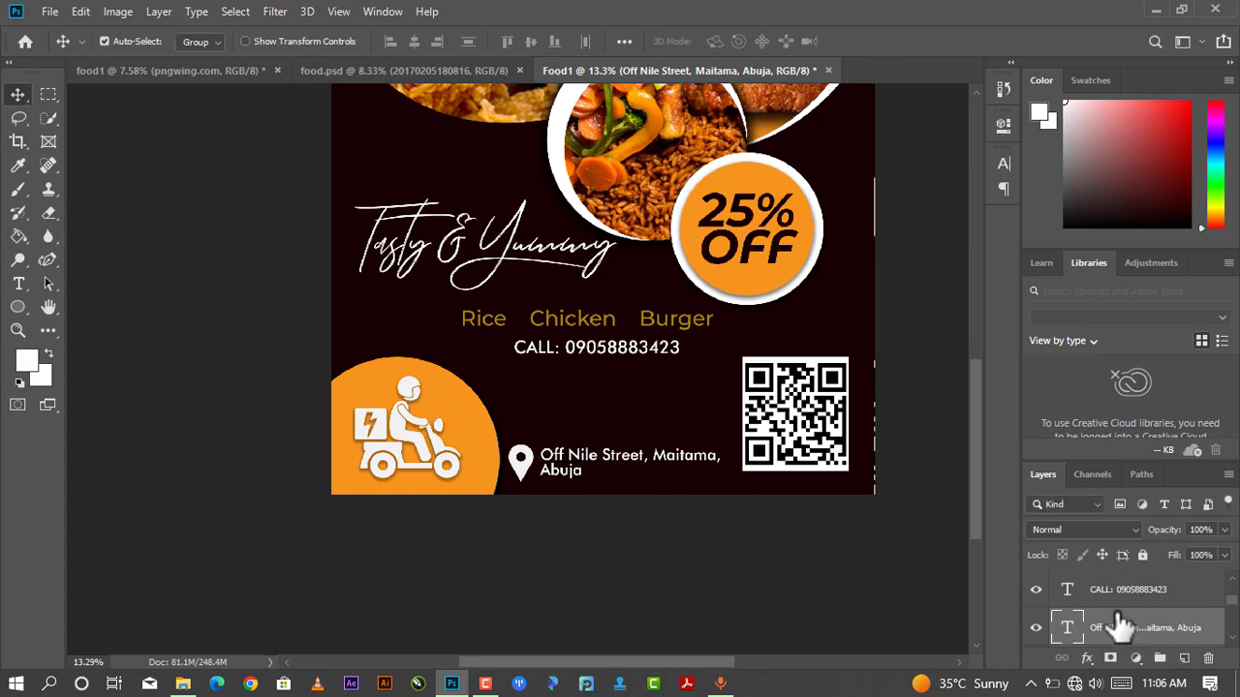
- Recolour the address text gold (#b59204) and fit the whole flyer in the window
double_click(1068, 629)
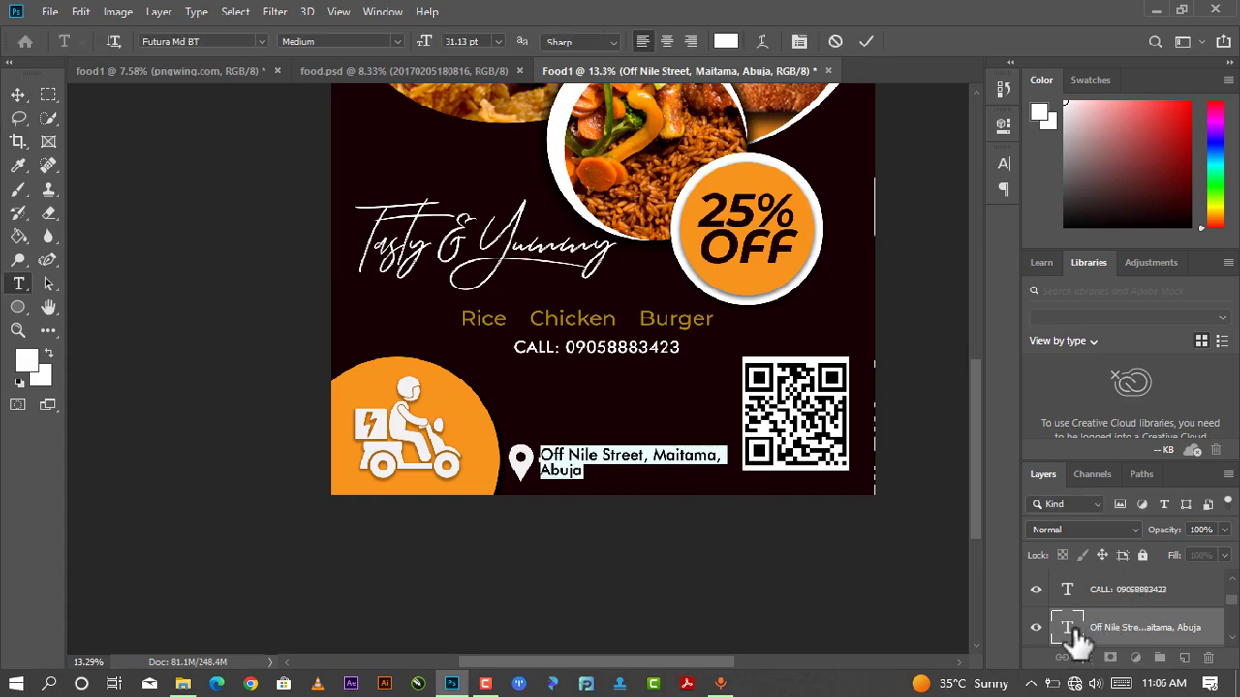
left_click(1003, 126)
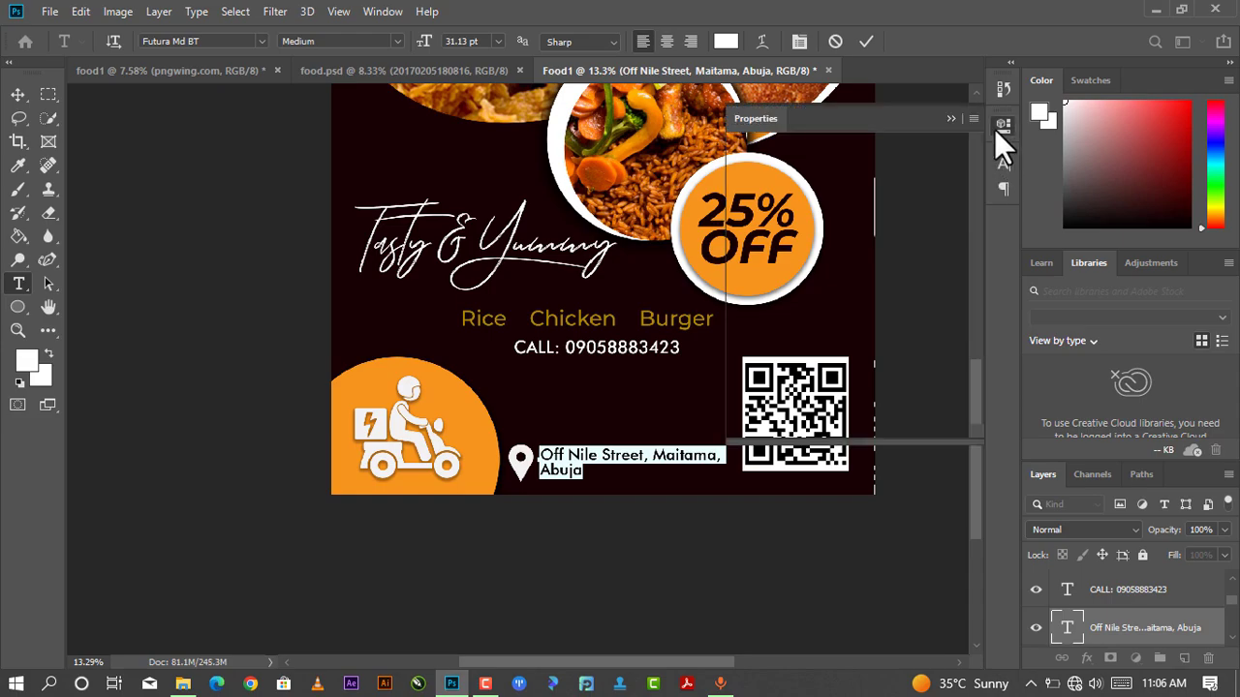
left_click(863, 355)
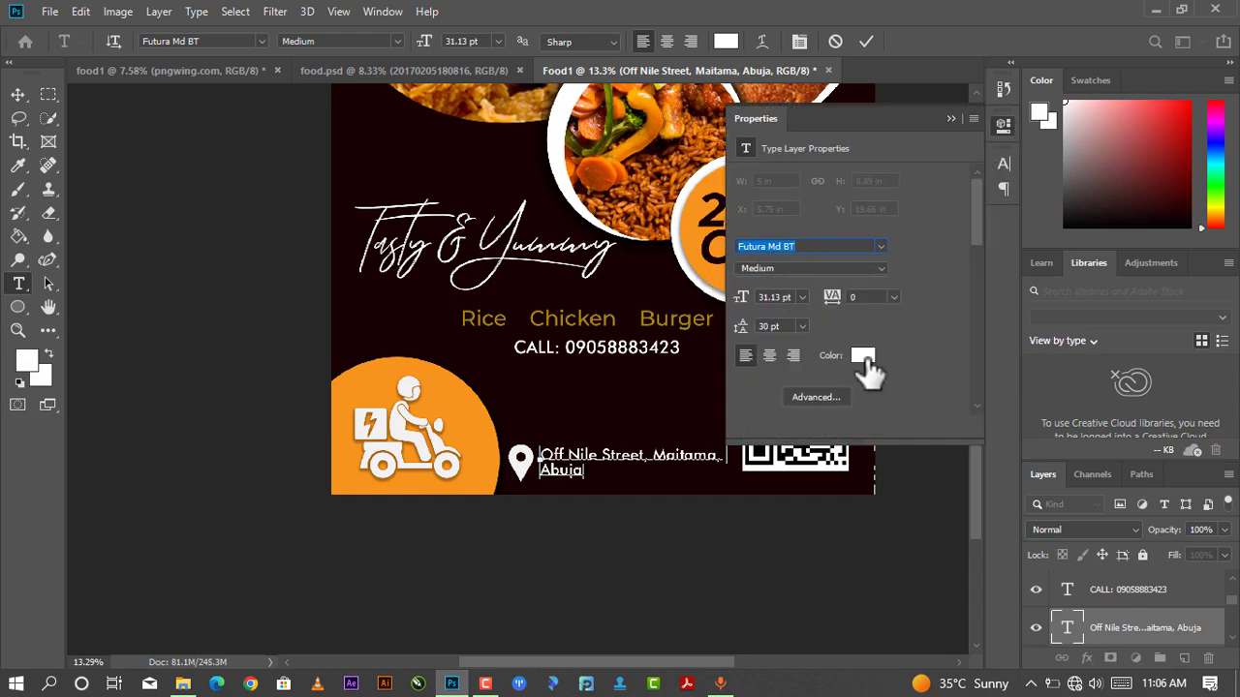
left_click(997, 348)
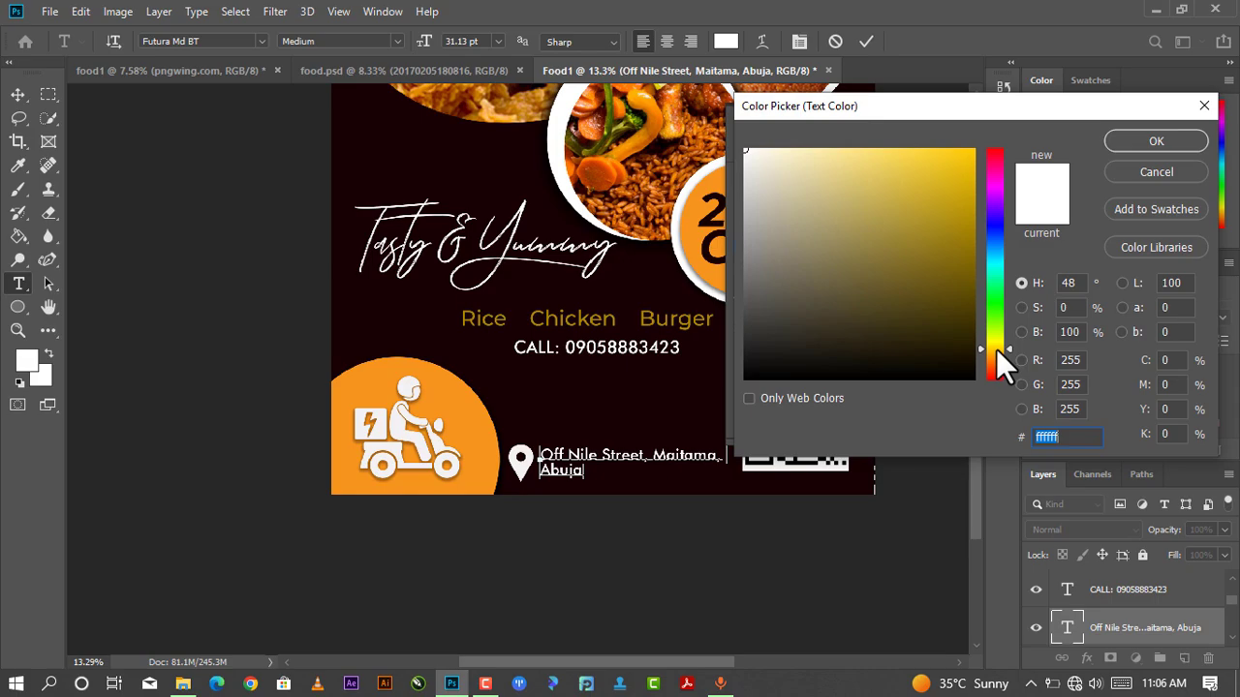
mouse_move(954, 229)
left_mouse_down()
mouse_move(966, 203)
mouse_move(970, 215)
left_mouse_up()
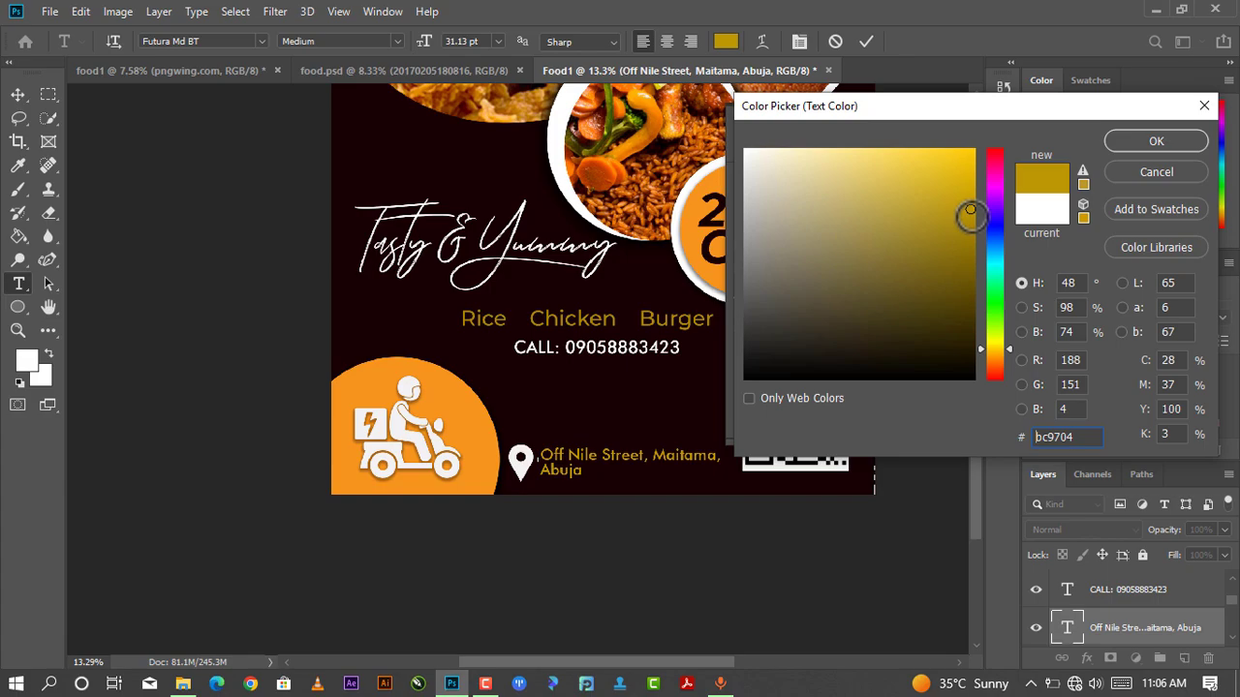
left_click(1143, 140)
left_click(951, 119)
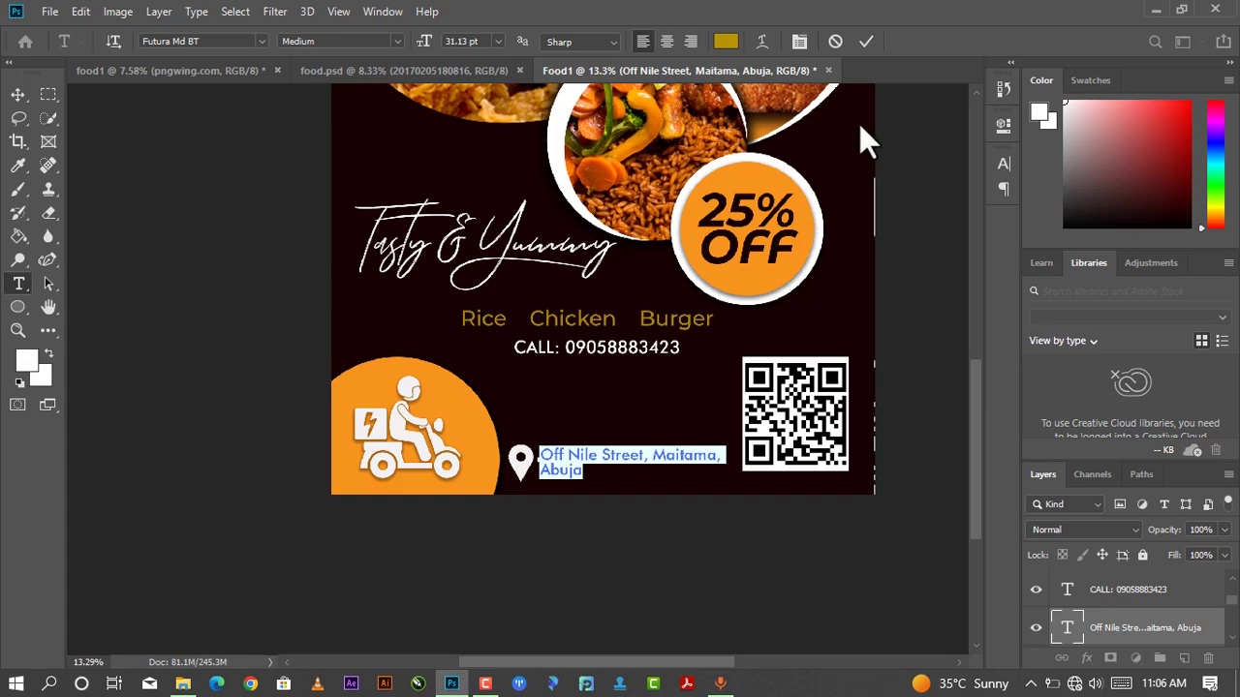
left_click(866, 42)
key("v")
key("ctrl+0")
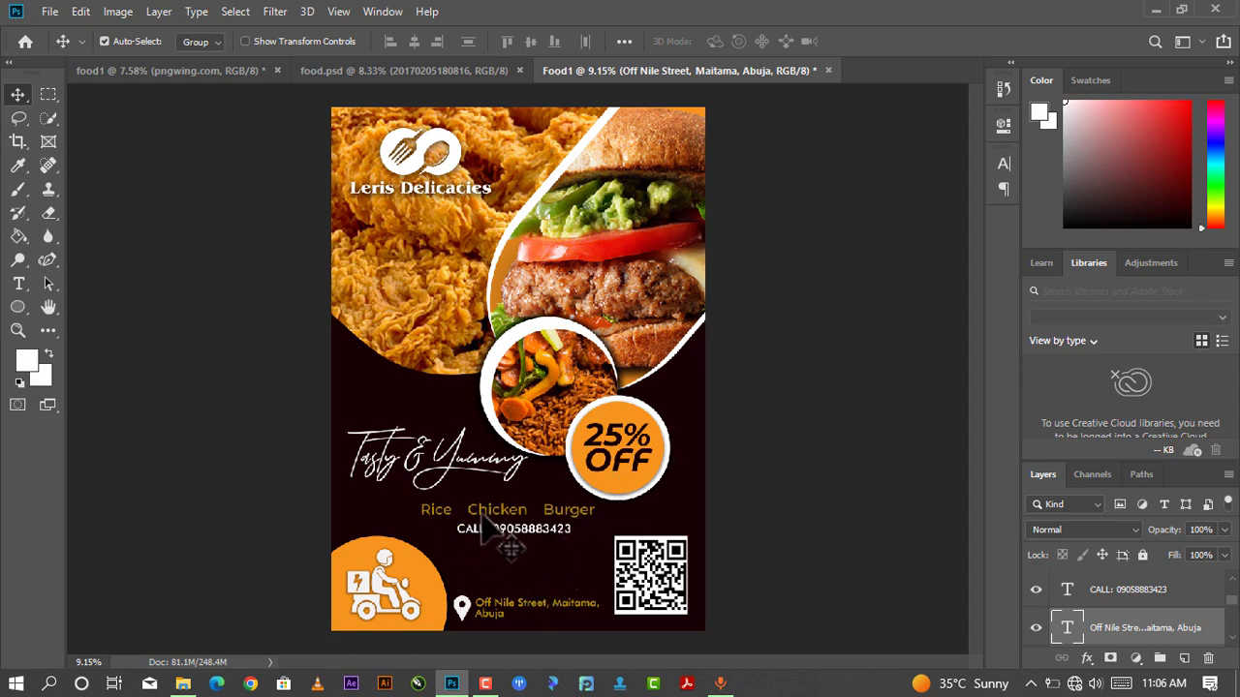
- Drag the CALL number down above the address and recentre the Rice Chicken Burger line above it
left_click_drag(489, 528, 533, 598)
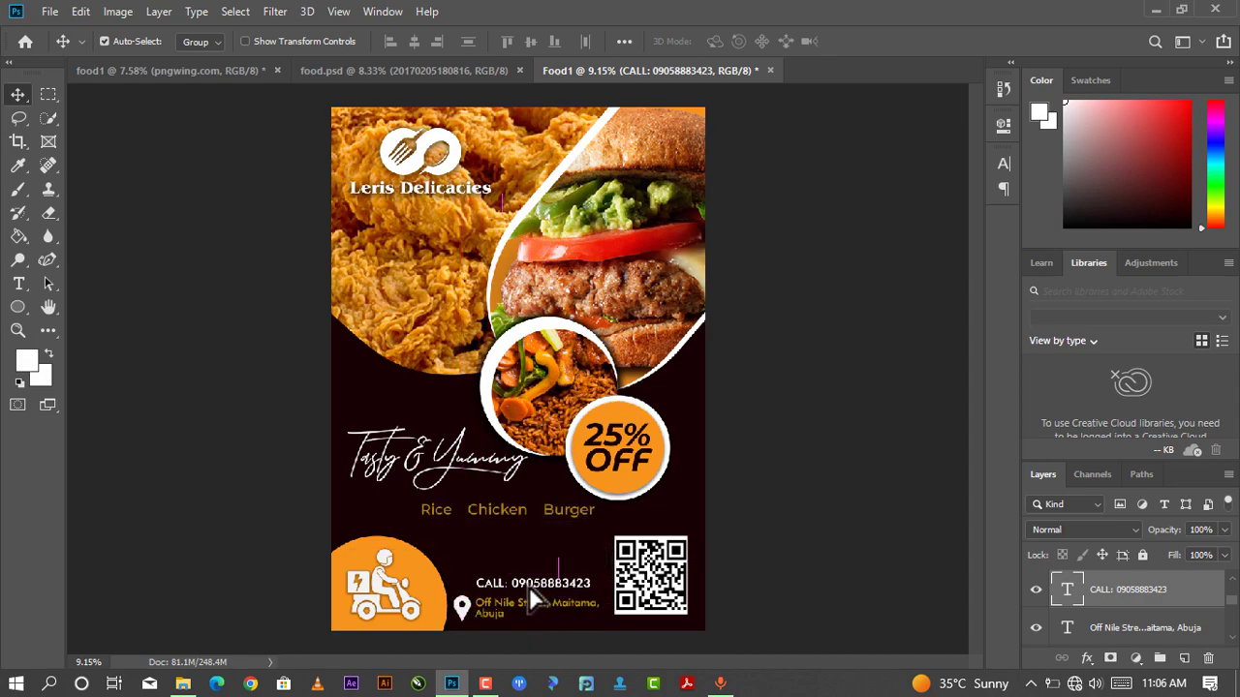
left_click_drag(548, 520, 554, 545)
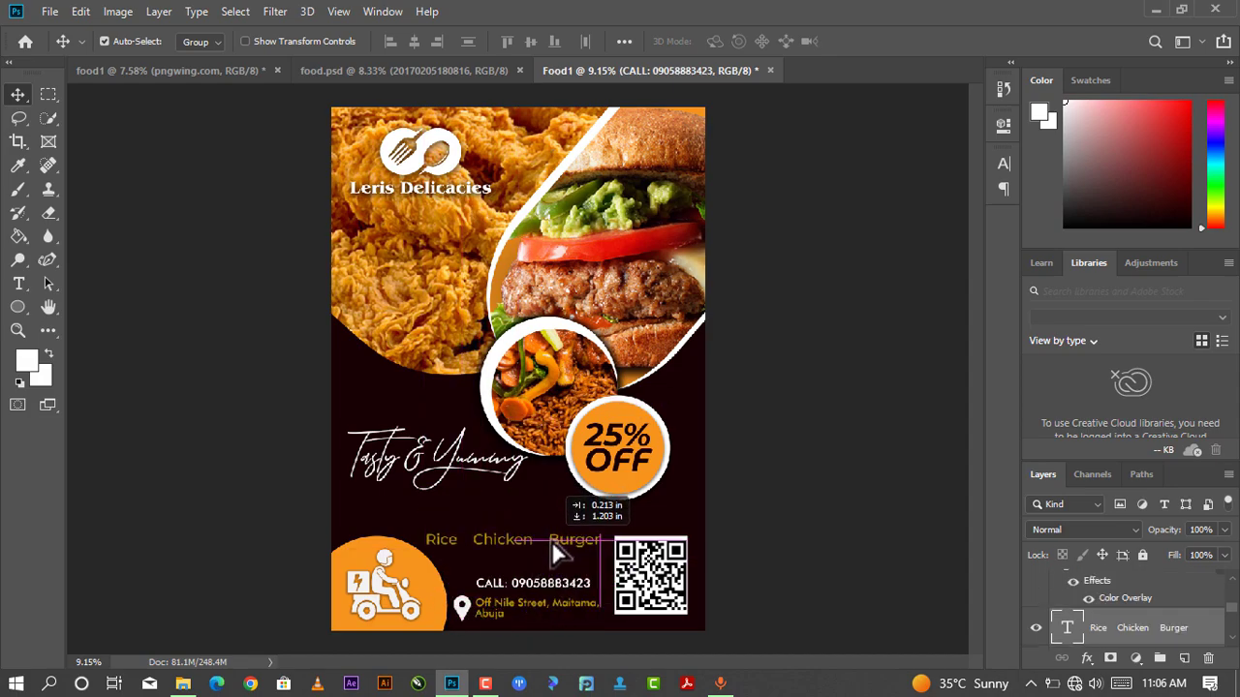
left_click_drag(554, 545, 556, 525)
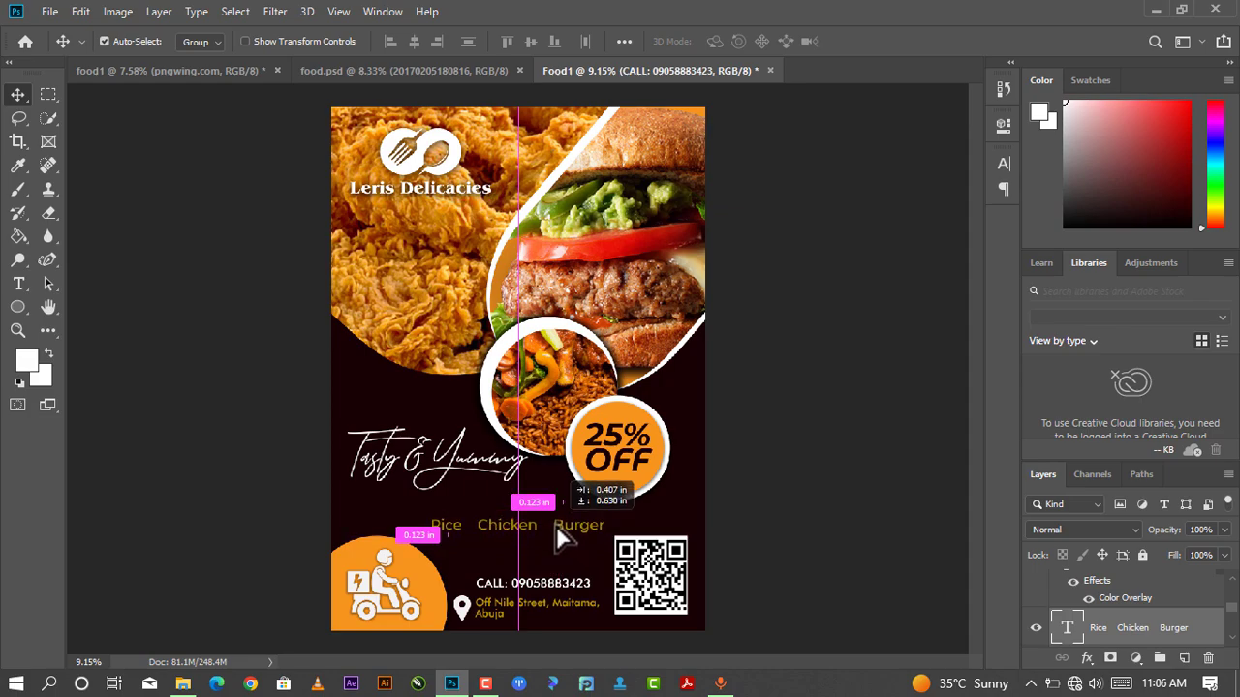
scroll(562, 533, "up", 3)
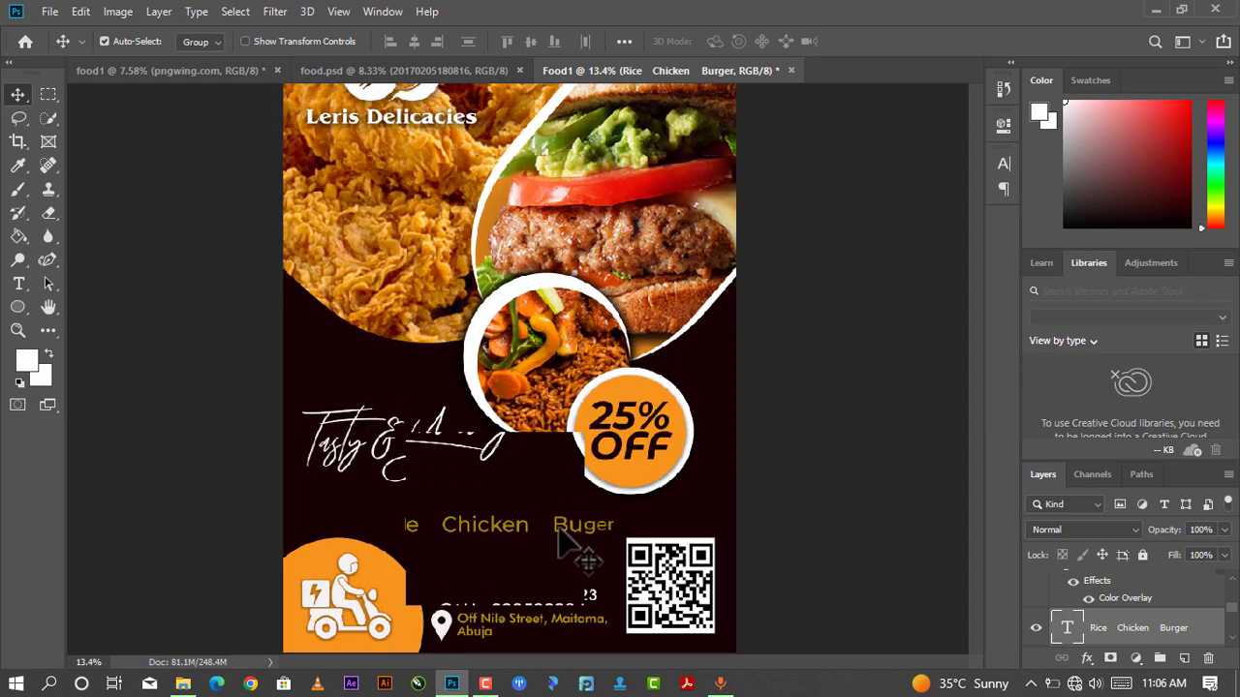
left_click_drag(565, 528, 565, 528)
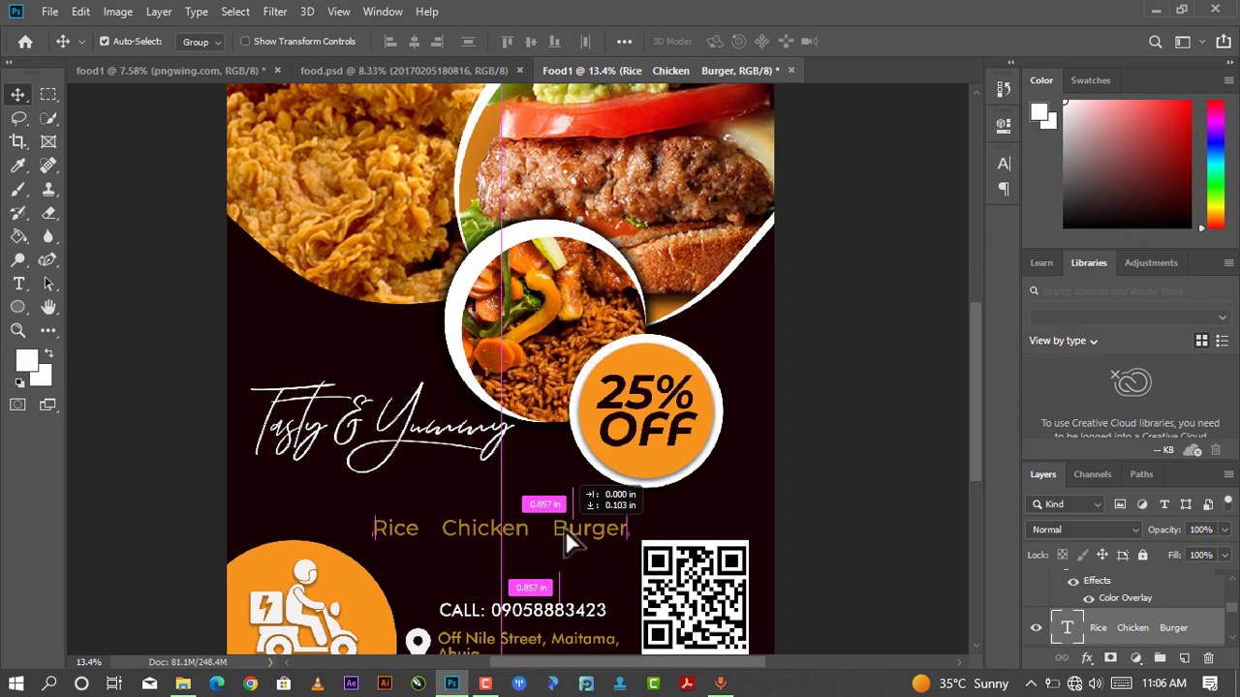
scroll(435, 546, "up", 3)
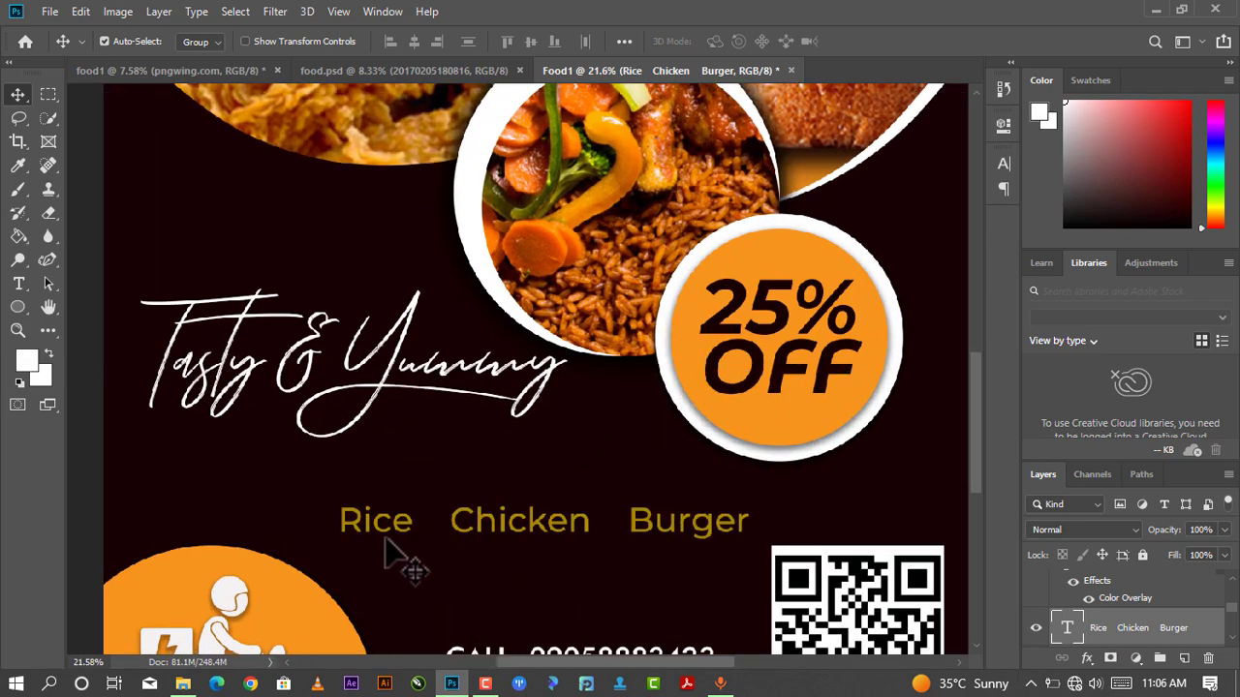
- Draw a thin vertical rectangle bar and fill it white
left_click(25, 311)
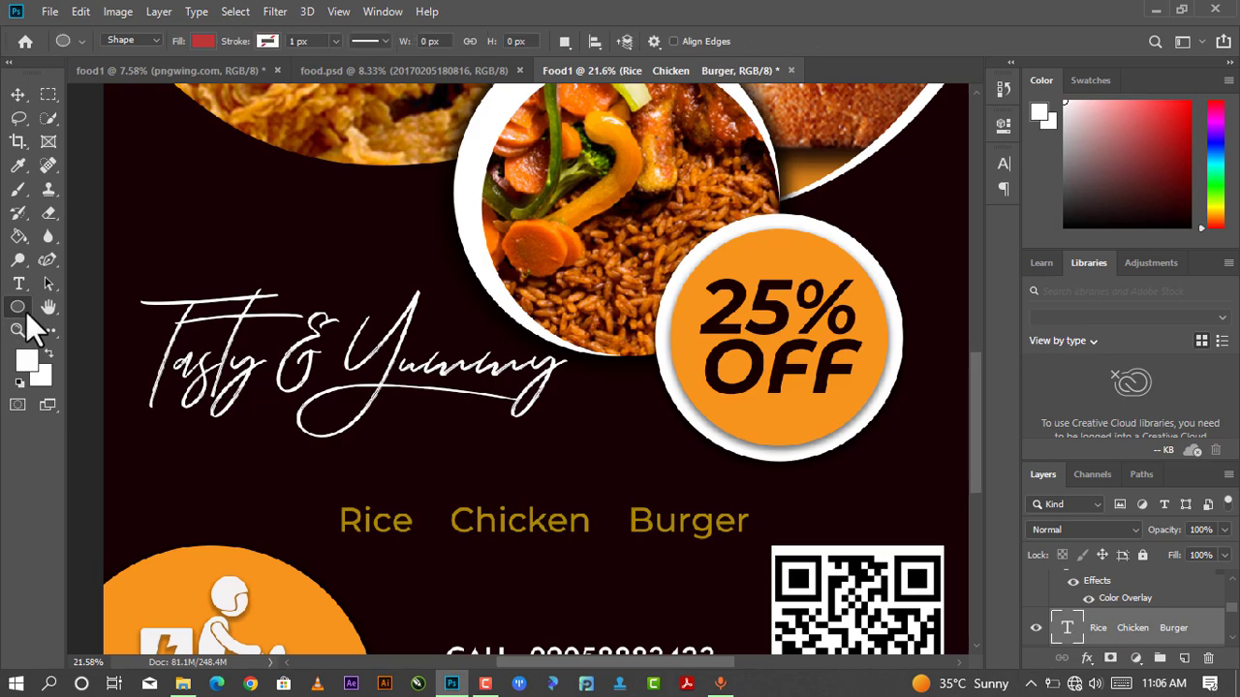
right_click(27, 314)
left_click(80, 308)
left_click_drag(250, 449, 253, 489)
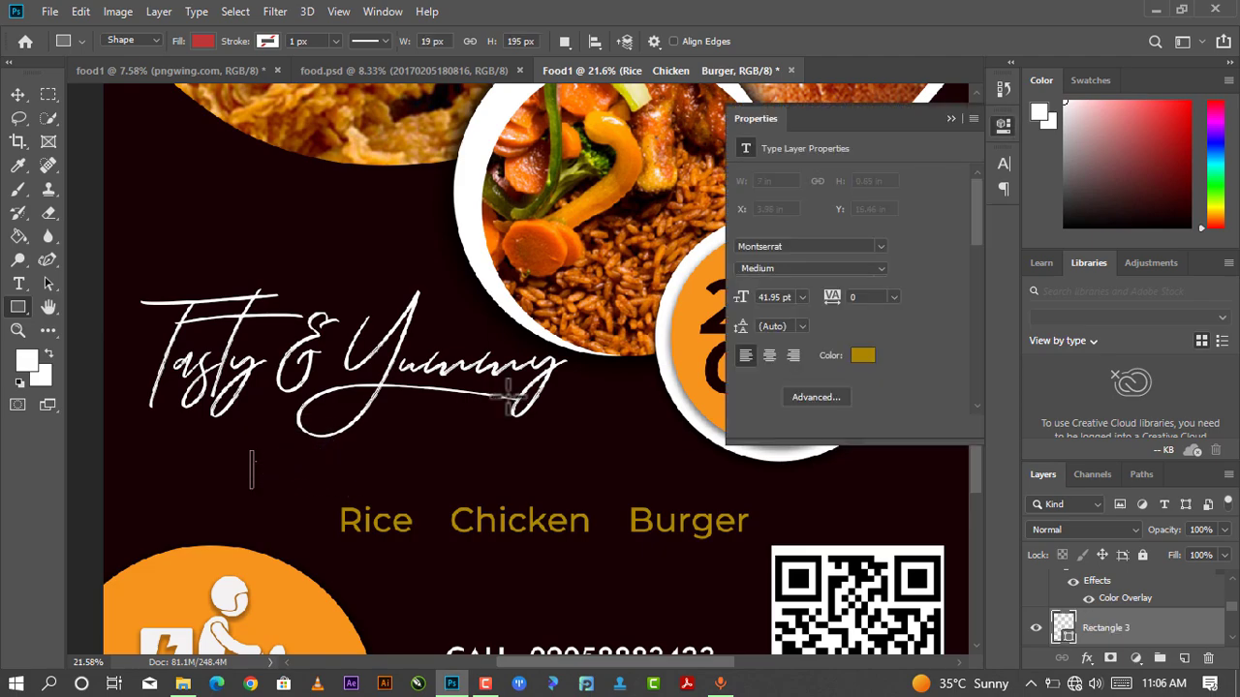
left_click(744, 233)
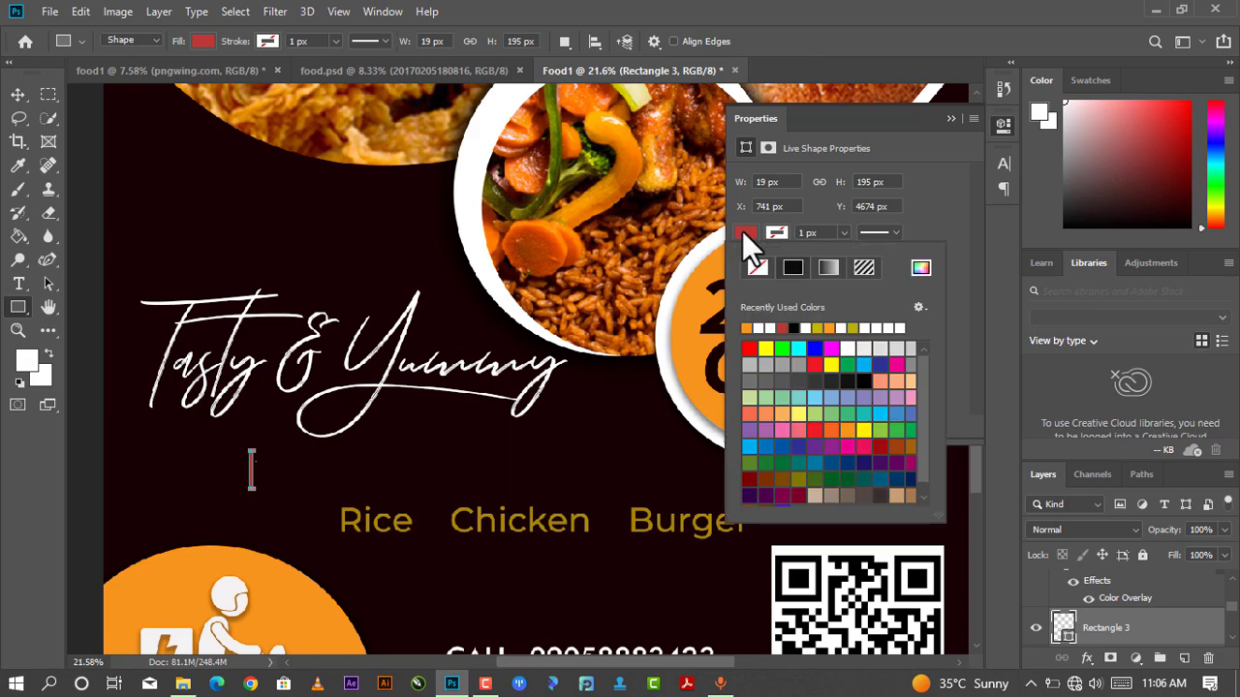
left_click(759, 329)
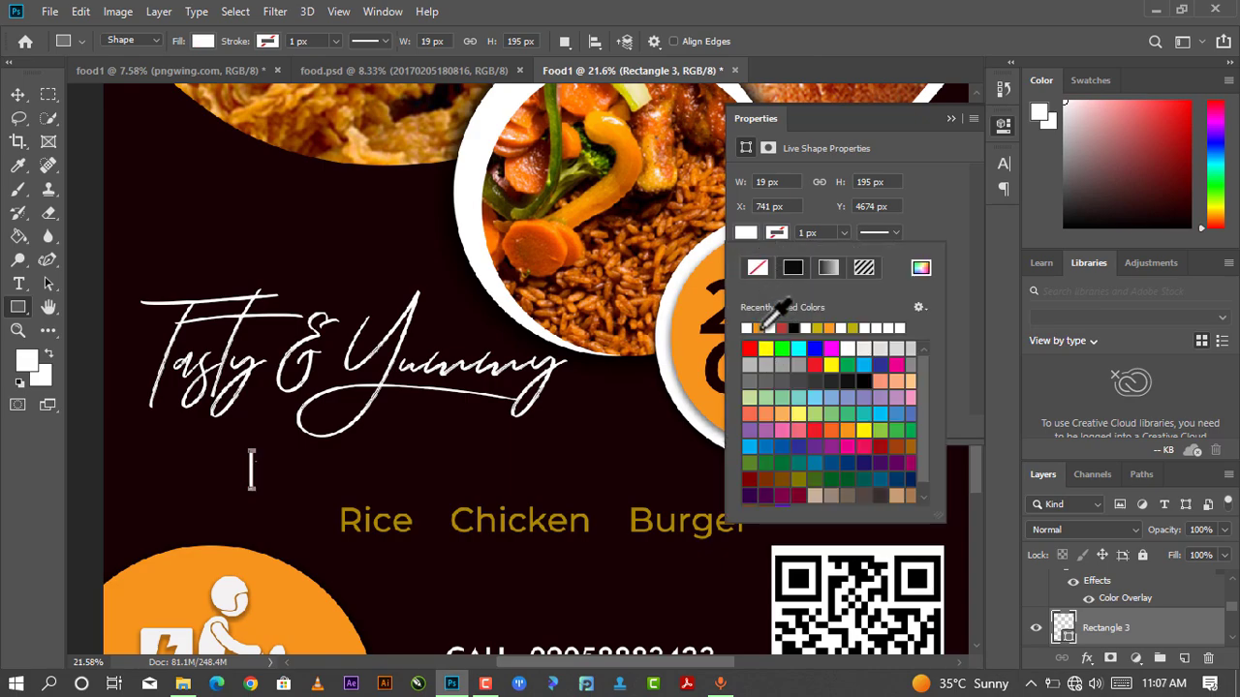
left_click(951, 119)
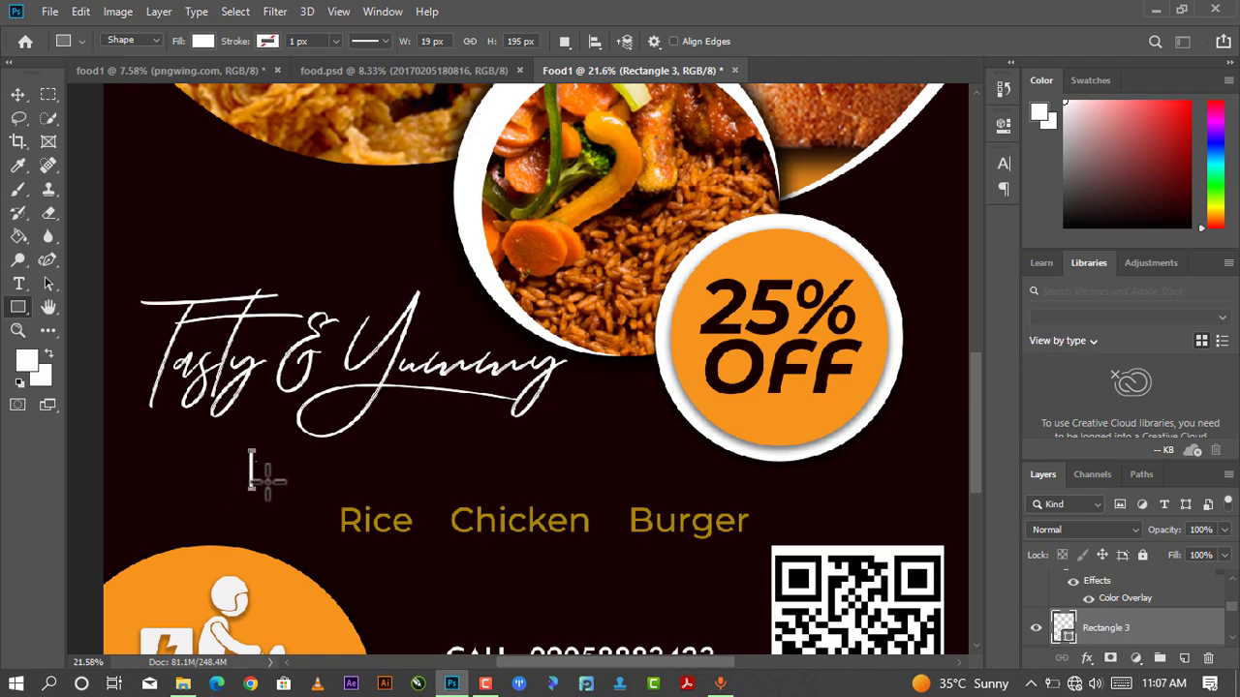
- Place the bar between Rice and Chicken, then duplicate it between Chicken and Burger
left_click(15, 93)
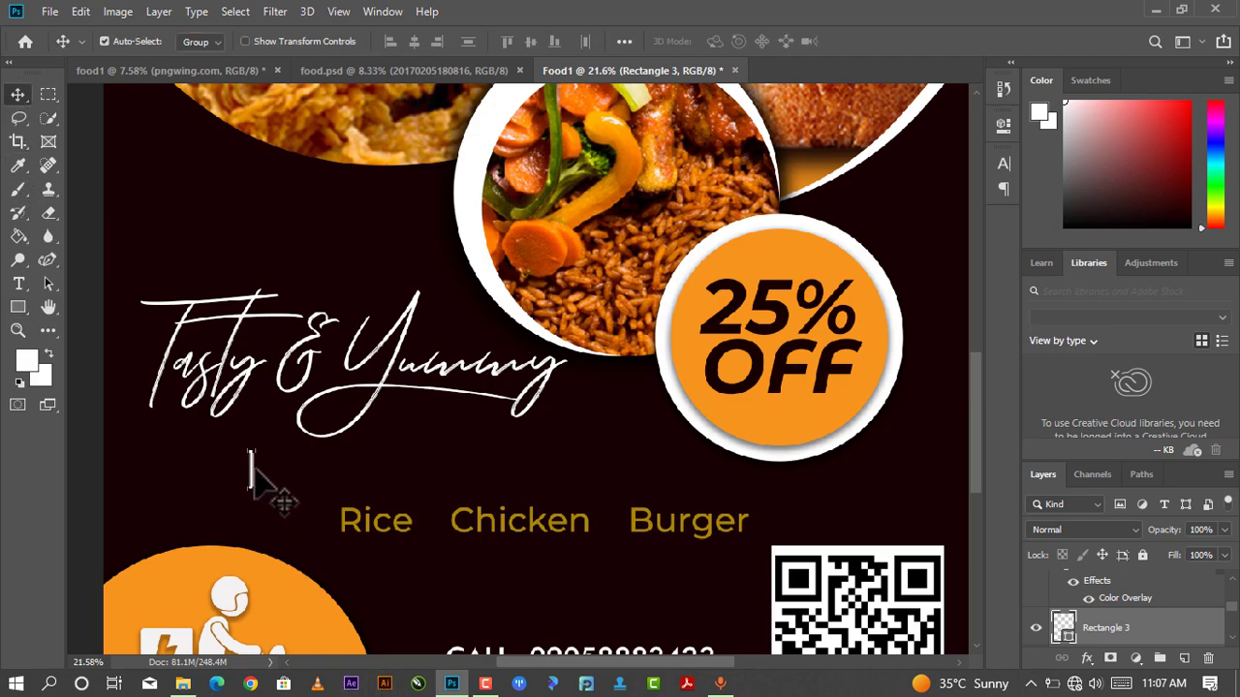
mouse_move(262, 489)
left_mouse_down()
mouse_move(412, 526)
mouse_move(261, 485)
left_mouse_up()
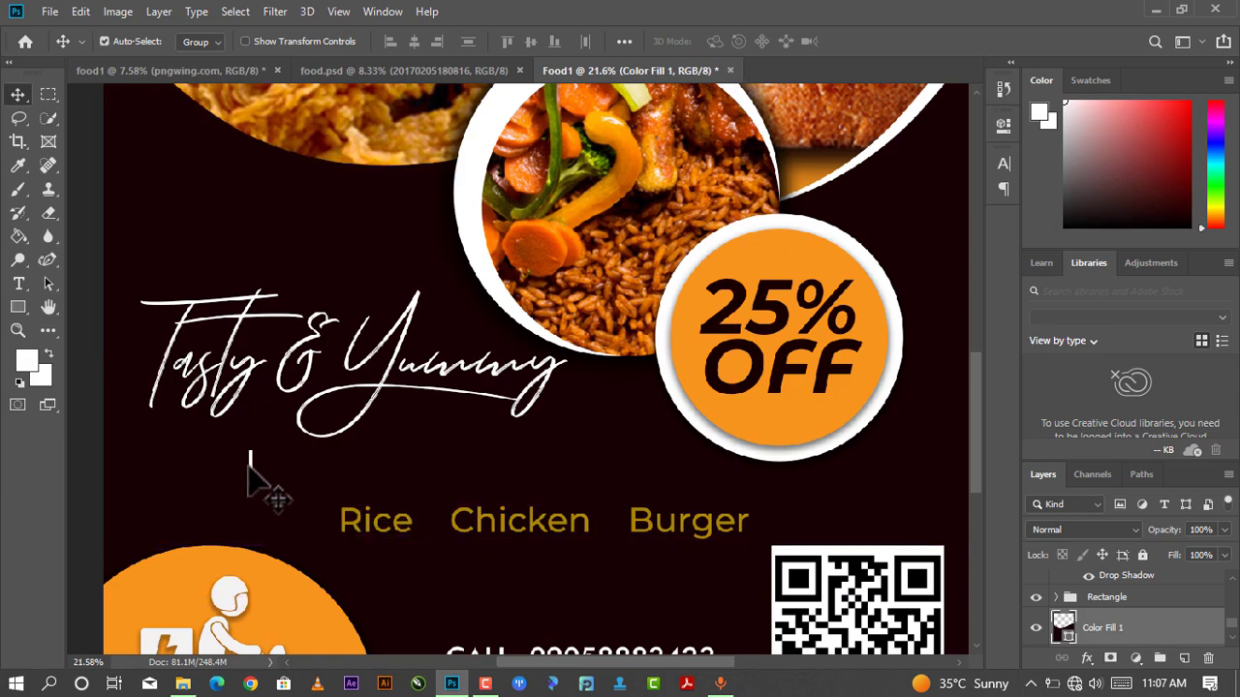
left_click(250, 472)
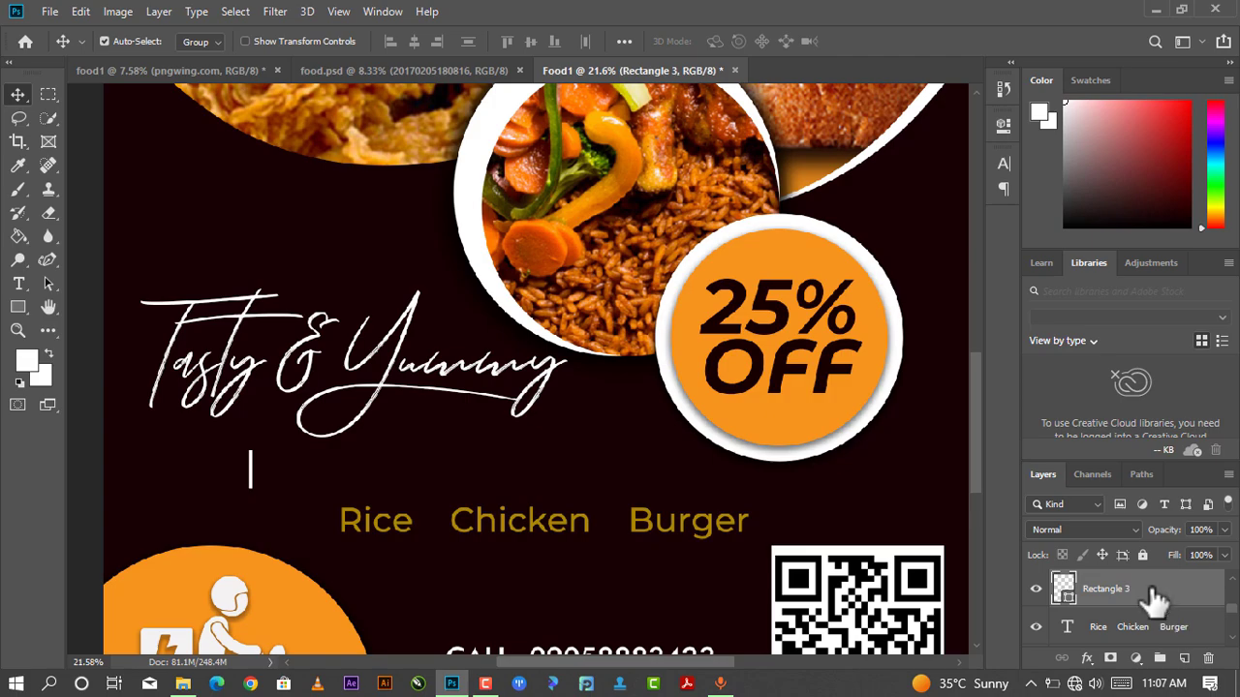
mouse_move(249, 479)
left_mouse_down()
mouse_move(428, 531)
mouse_move(430, 521)
left_mouse_up()
key("ctrl")
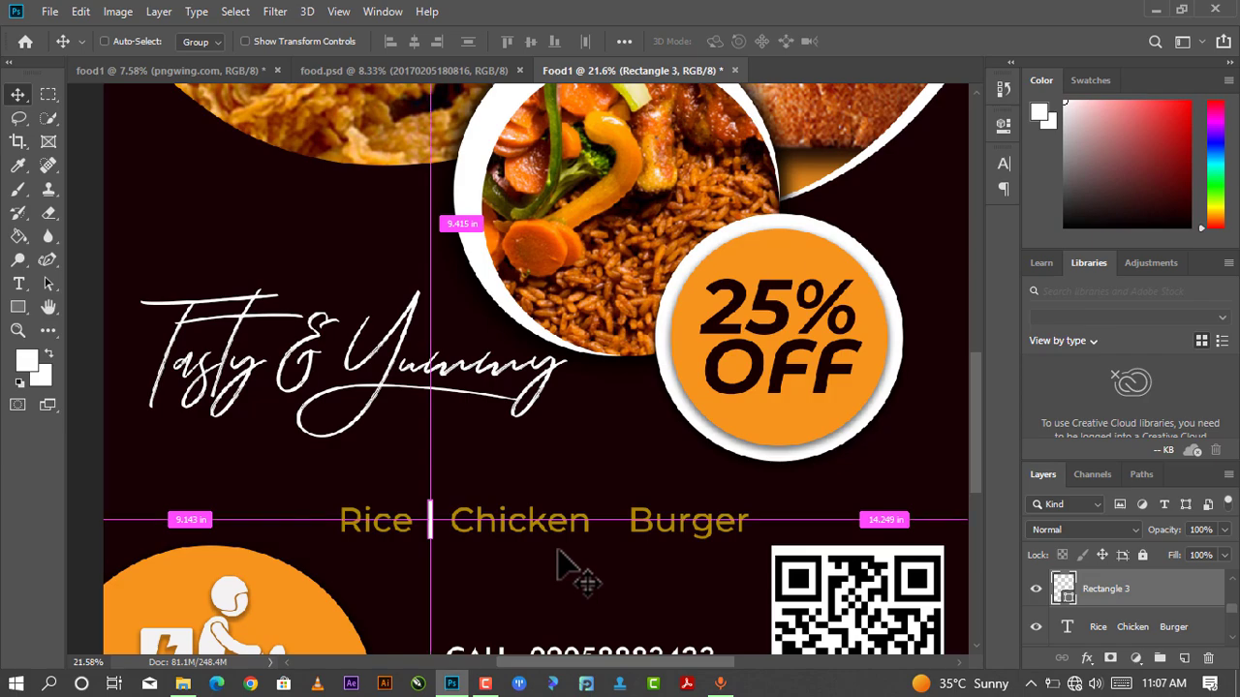
key("ctrl+j")
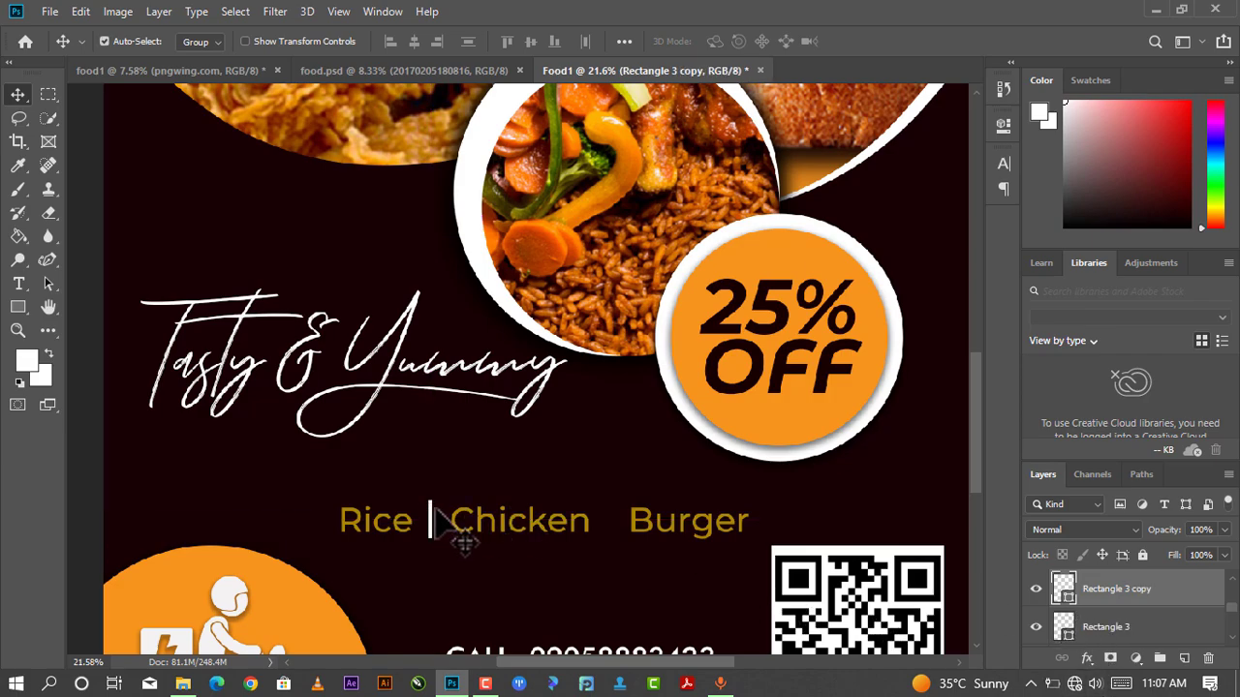
left_click_drag(436, 513, 612, 515)
scroll(611, 514, "down", 1)
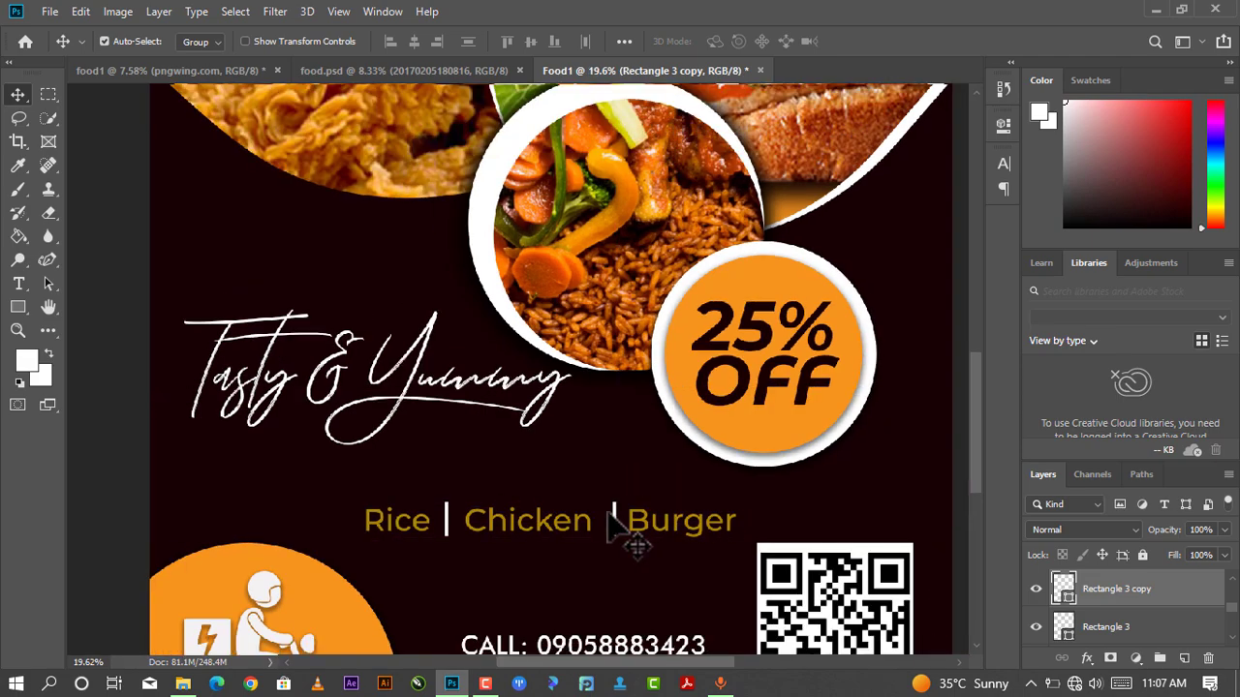
scroll(610, 521, "down", 2)
scroll(610, 523, "down", 2)
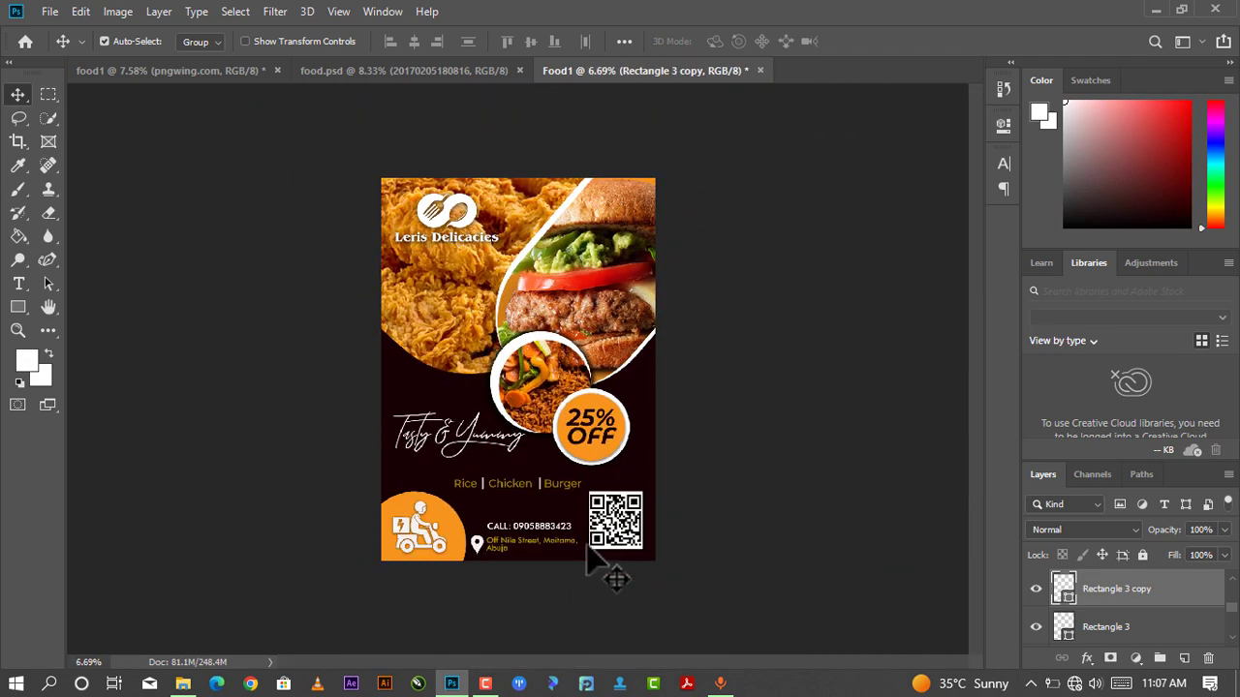